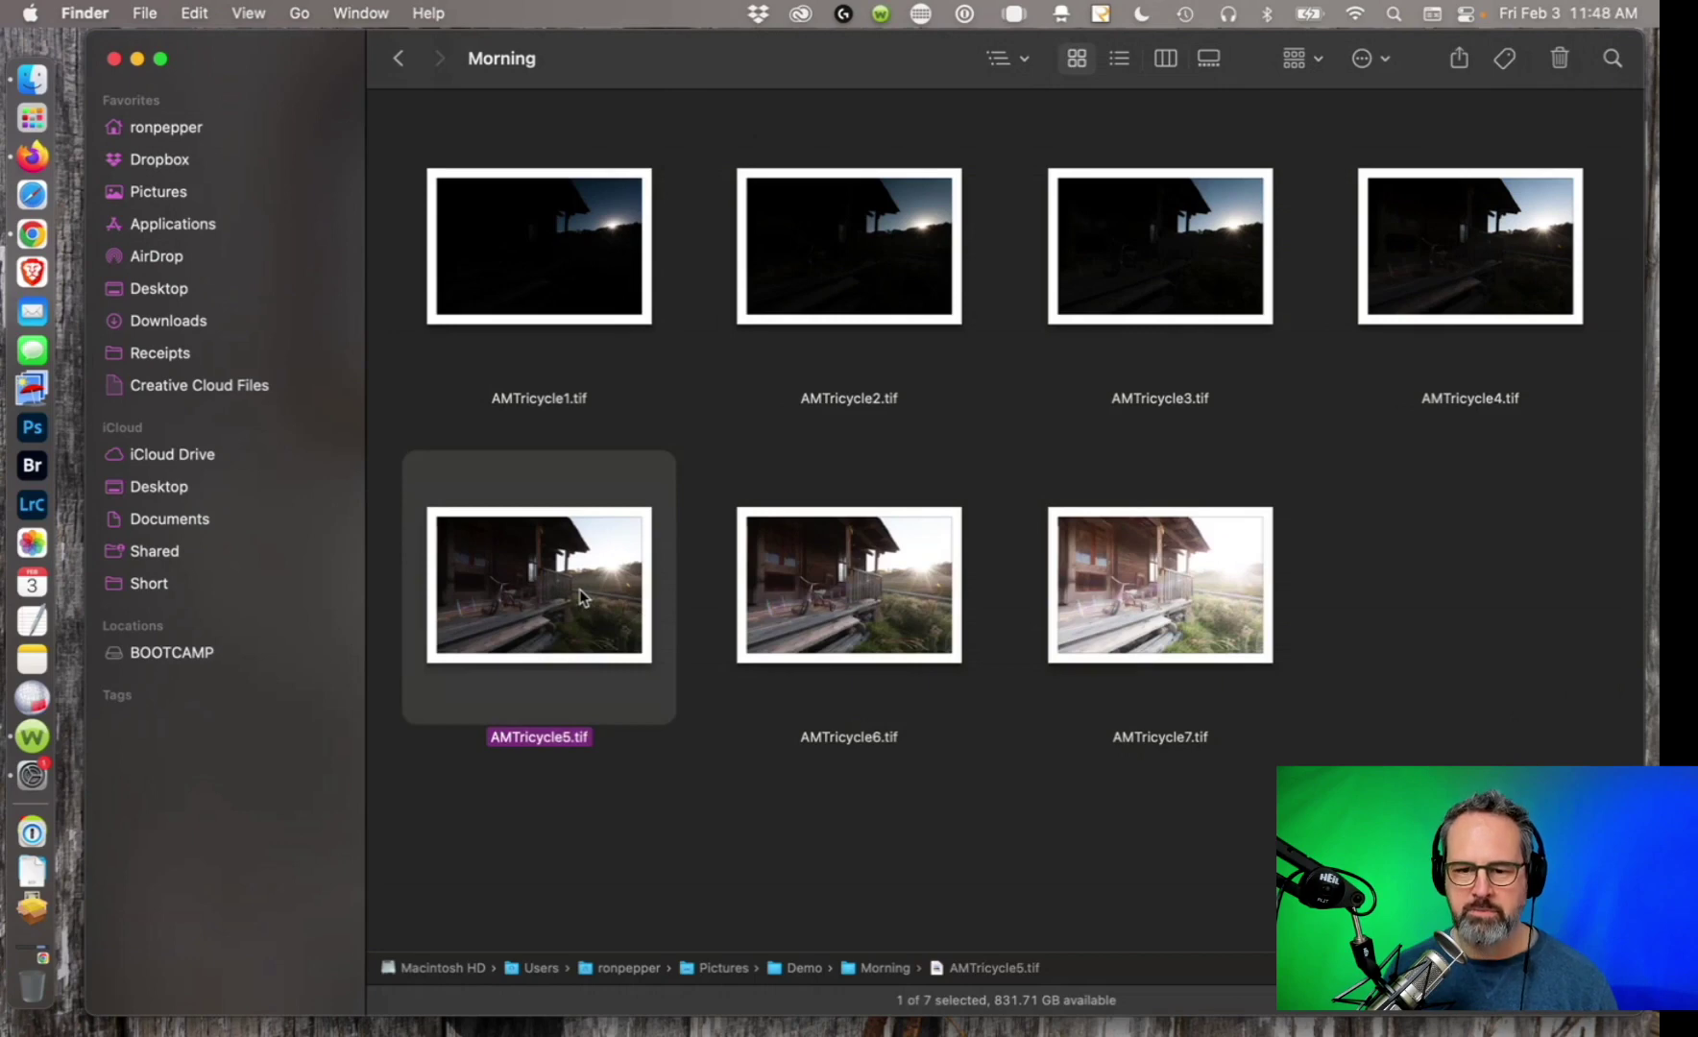
# Preview AMTricycle5.tif at large size, then view AMTricycle1.tif through AMTricycle4.tif in sequence.
pyautogui.press('space')
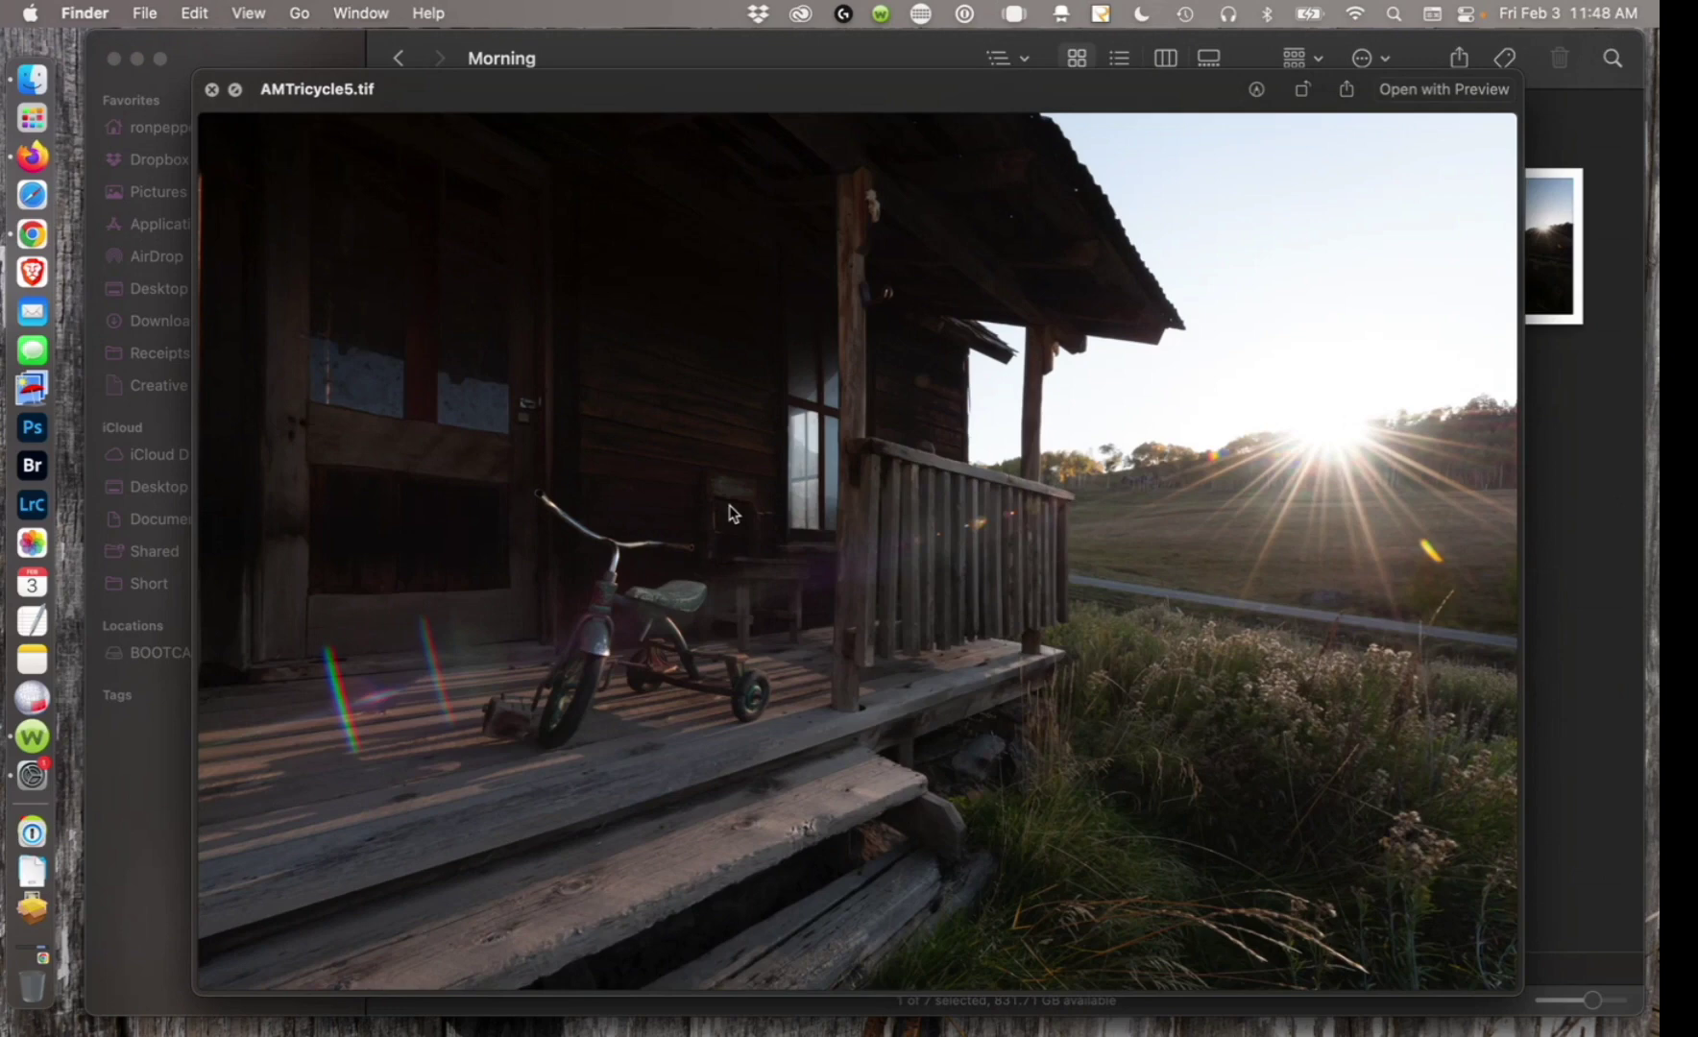
pyautogui.press('space')
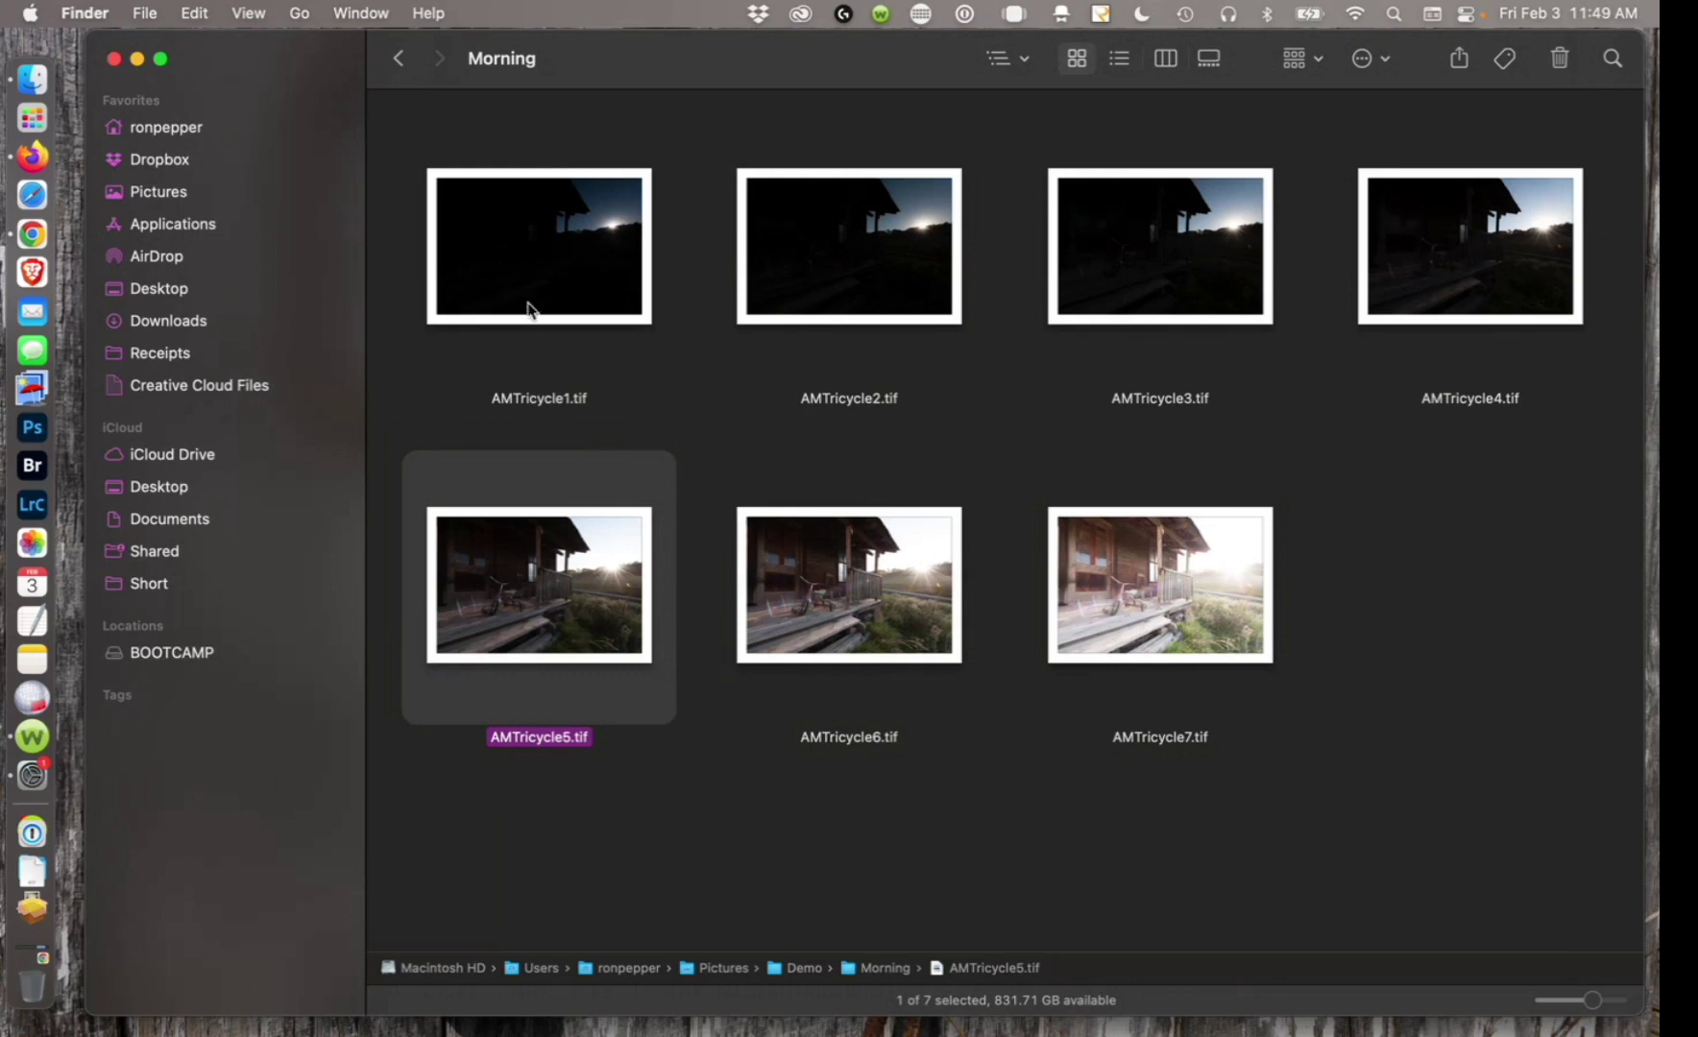
pyautogui.click(549, 244)
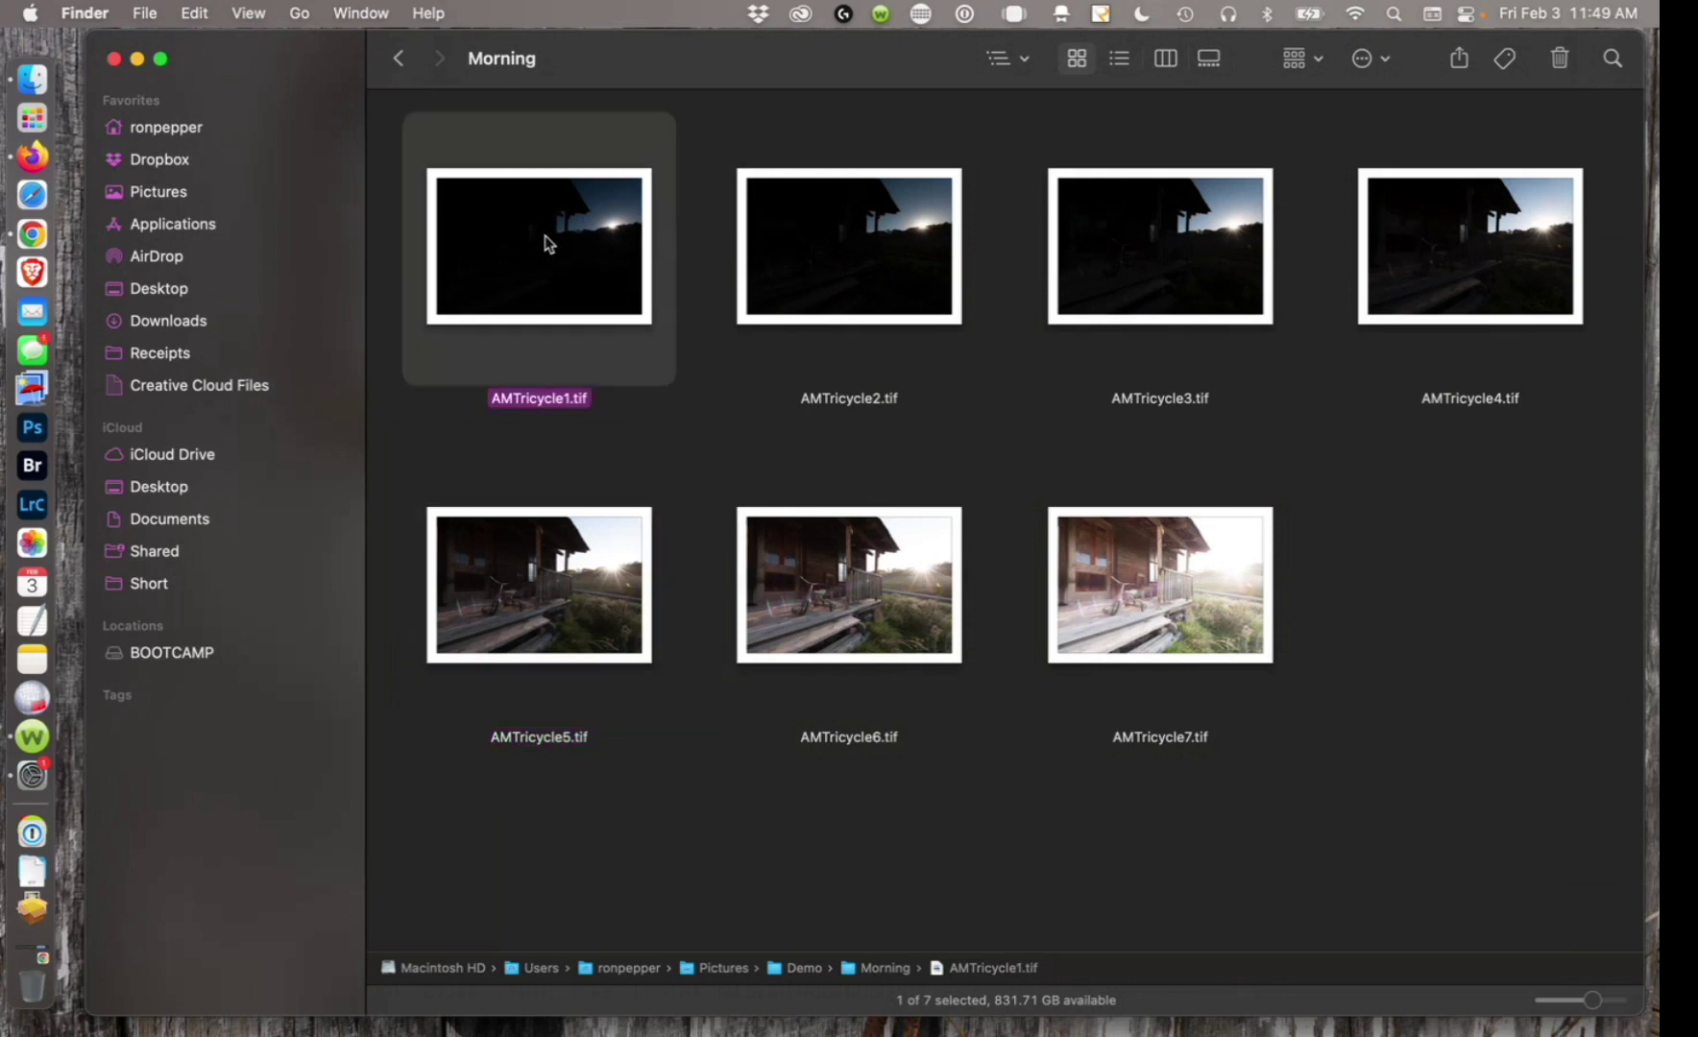
pyautogui.press('space')
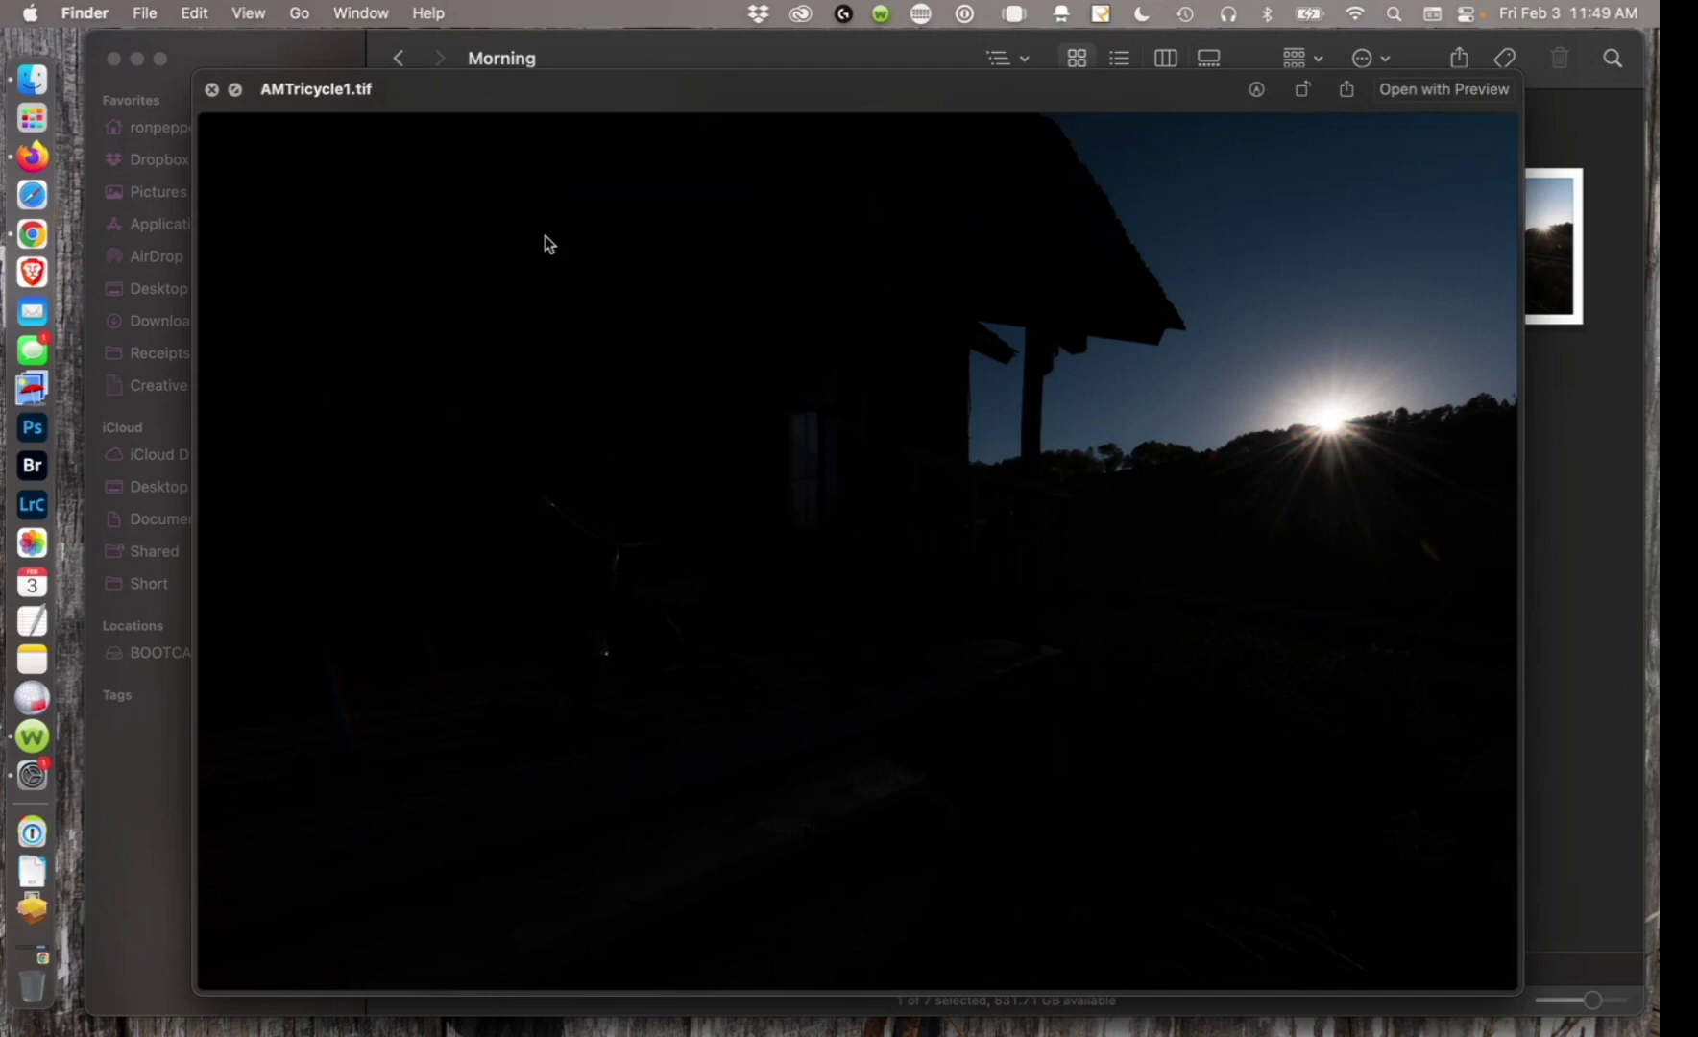
pyautogui.press('Right')
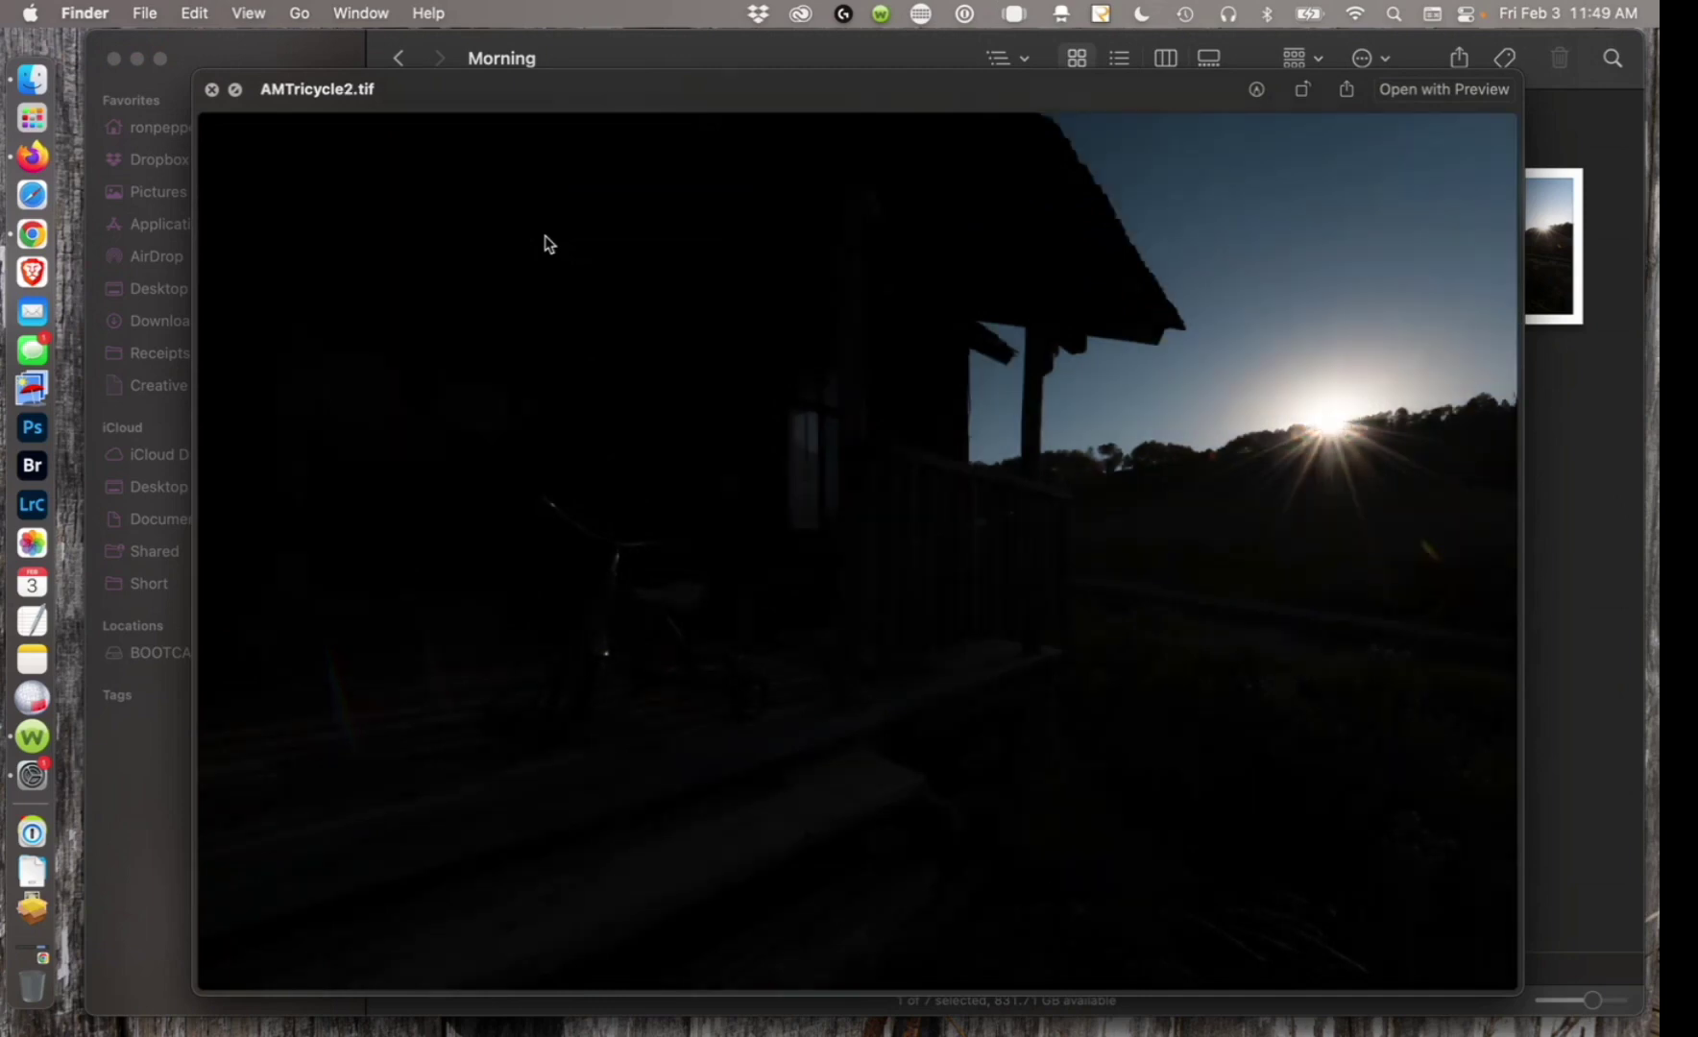
pyautogui.press('Right')
pyautogui.press('Right')
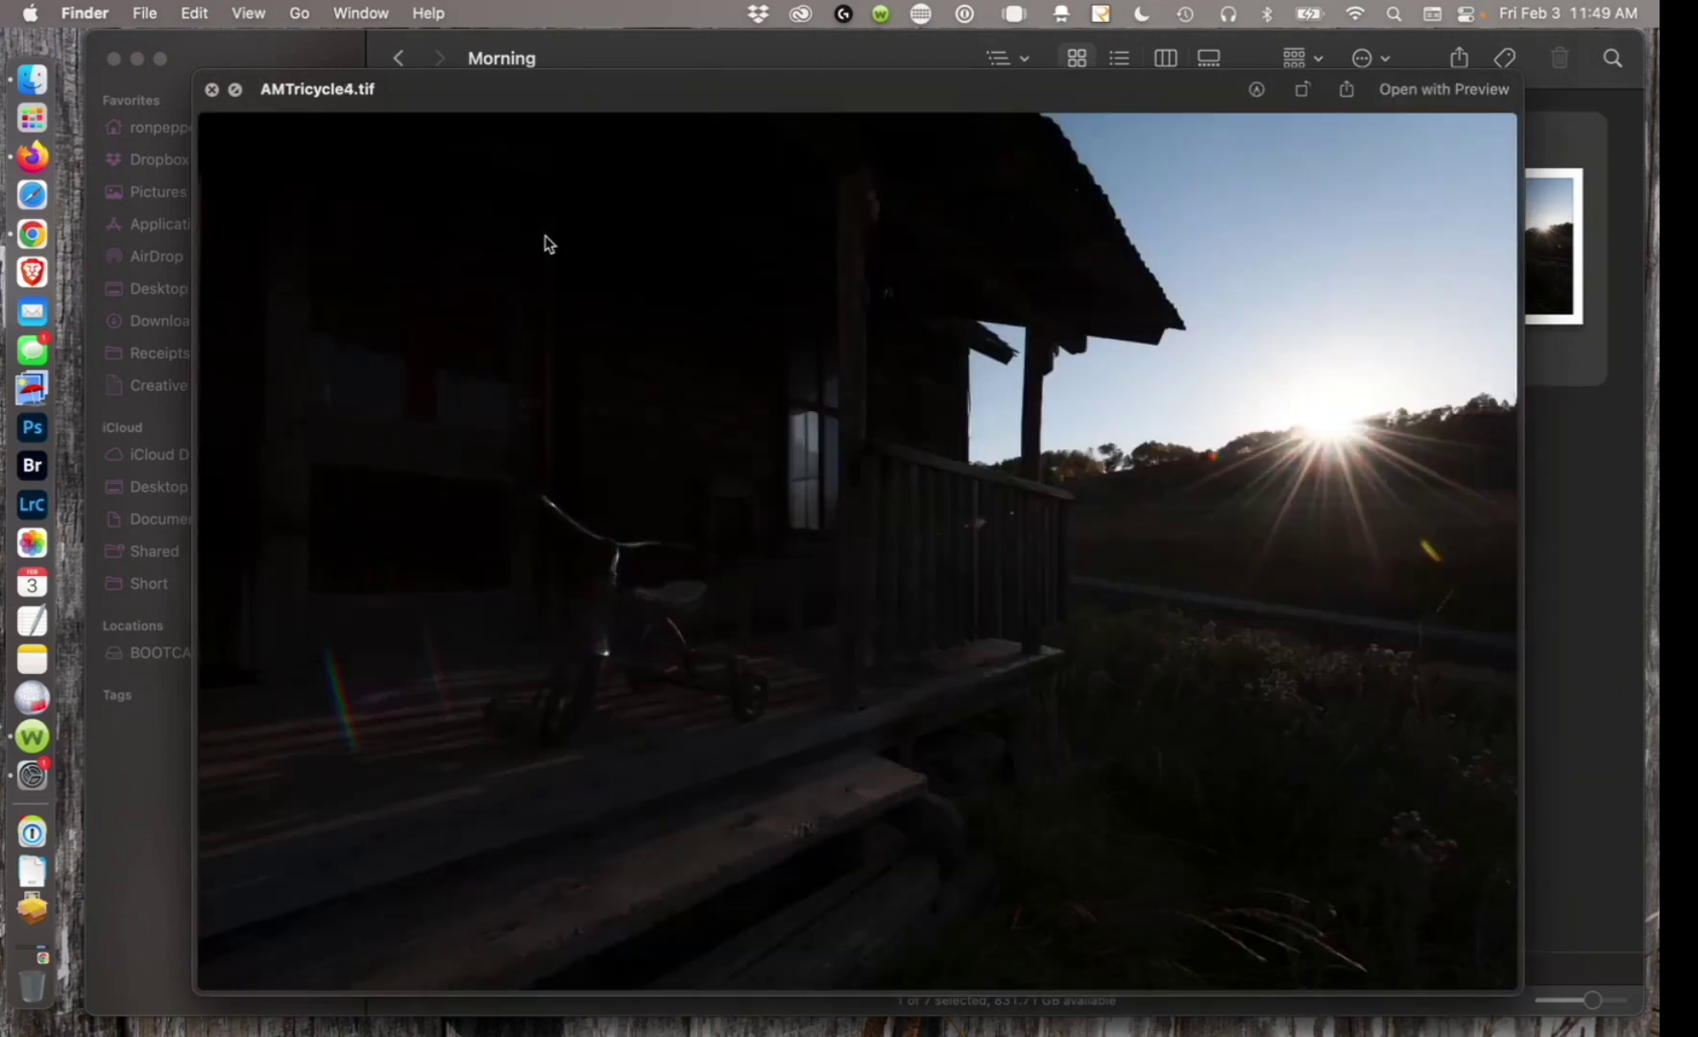
pyautogui.press('space')
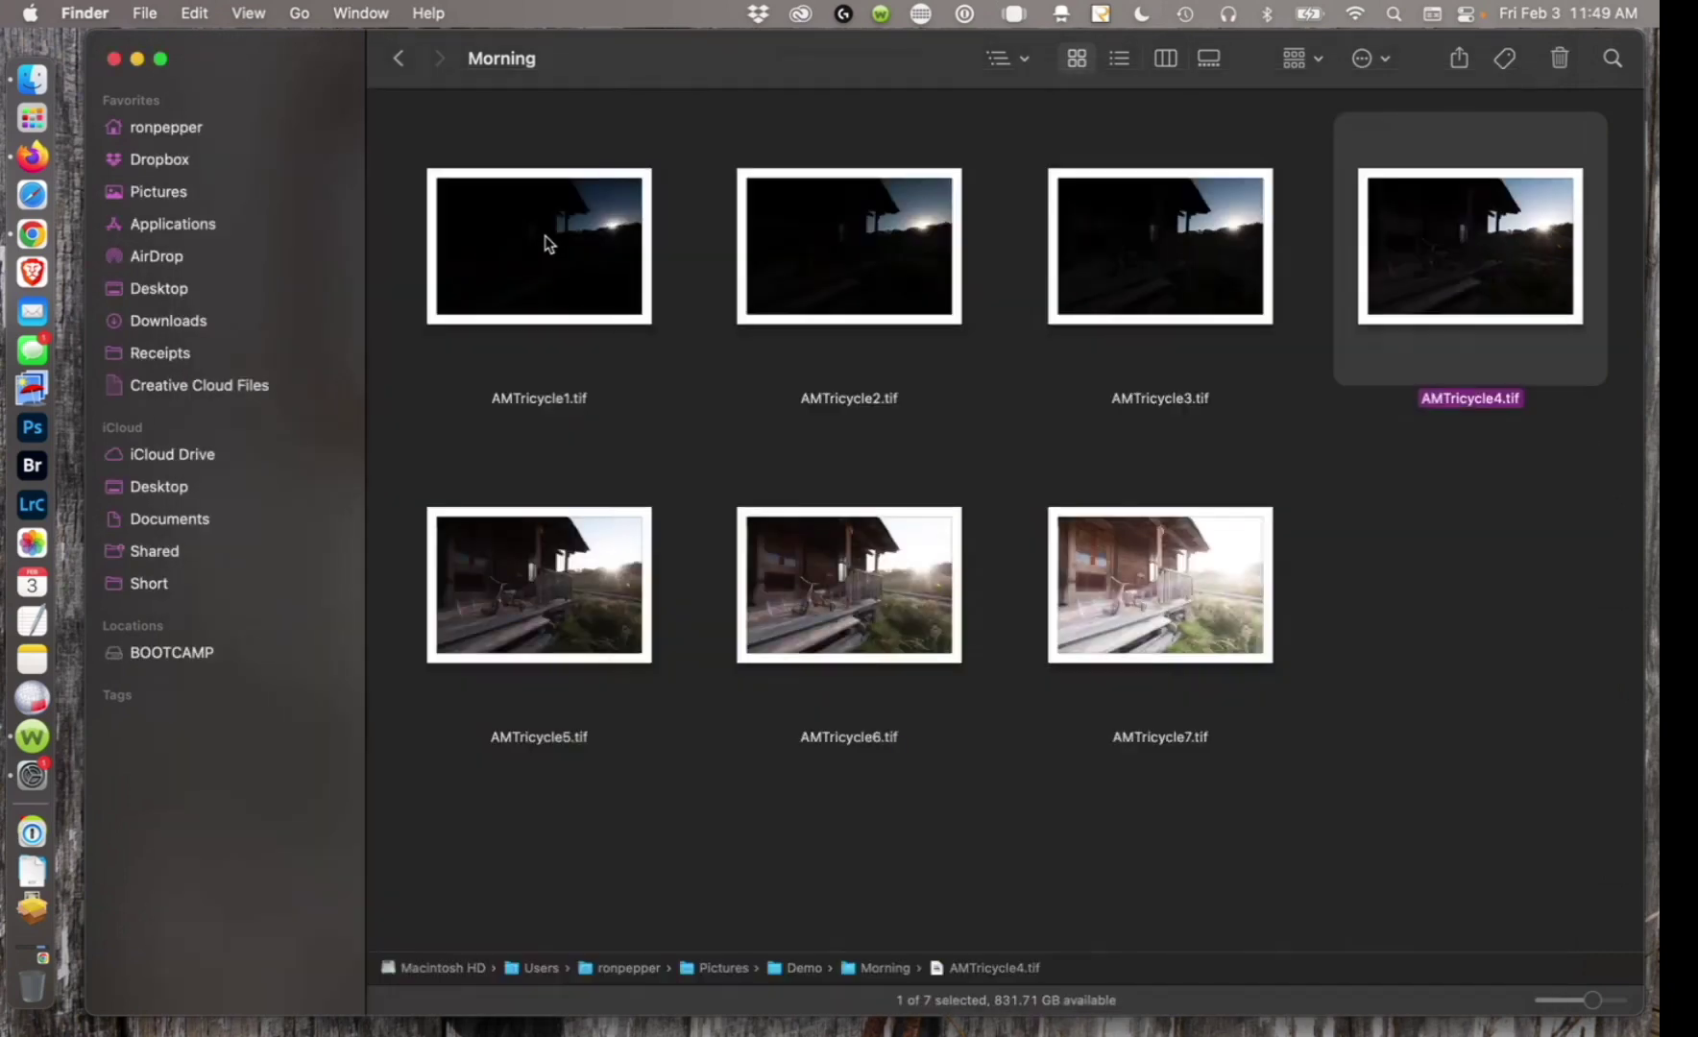
# Preview the brighter exposures AMTricycle5.tif through AMTricycle7.tif at large size.
pyautogui.click(526, 577)
pyautogui.press('space')
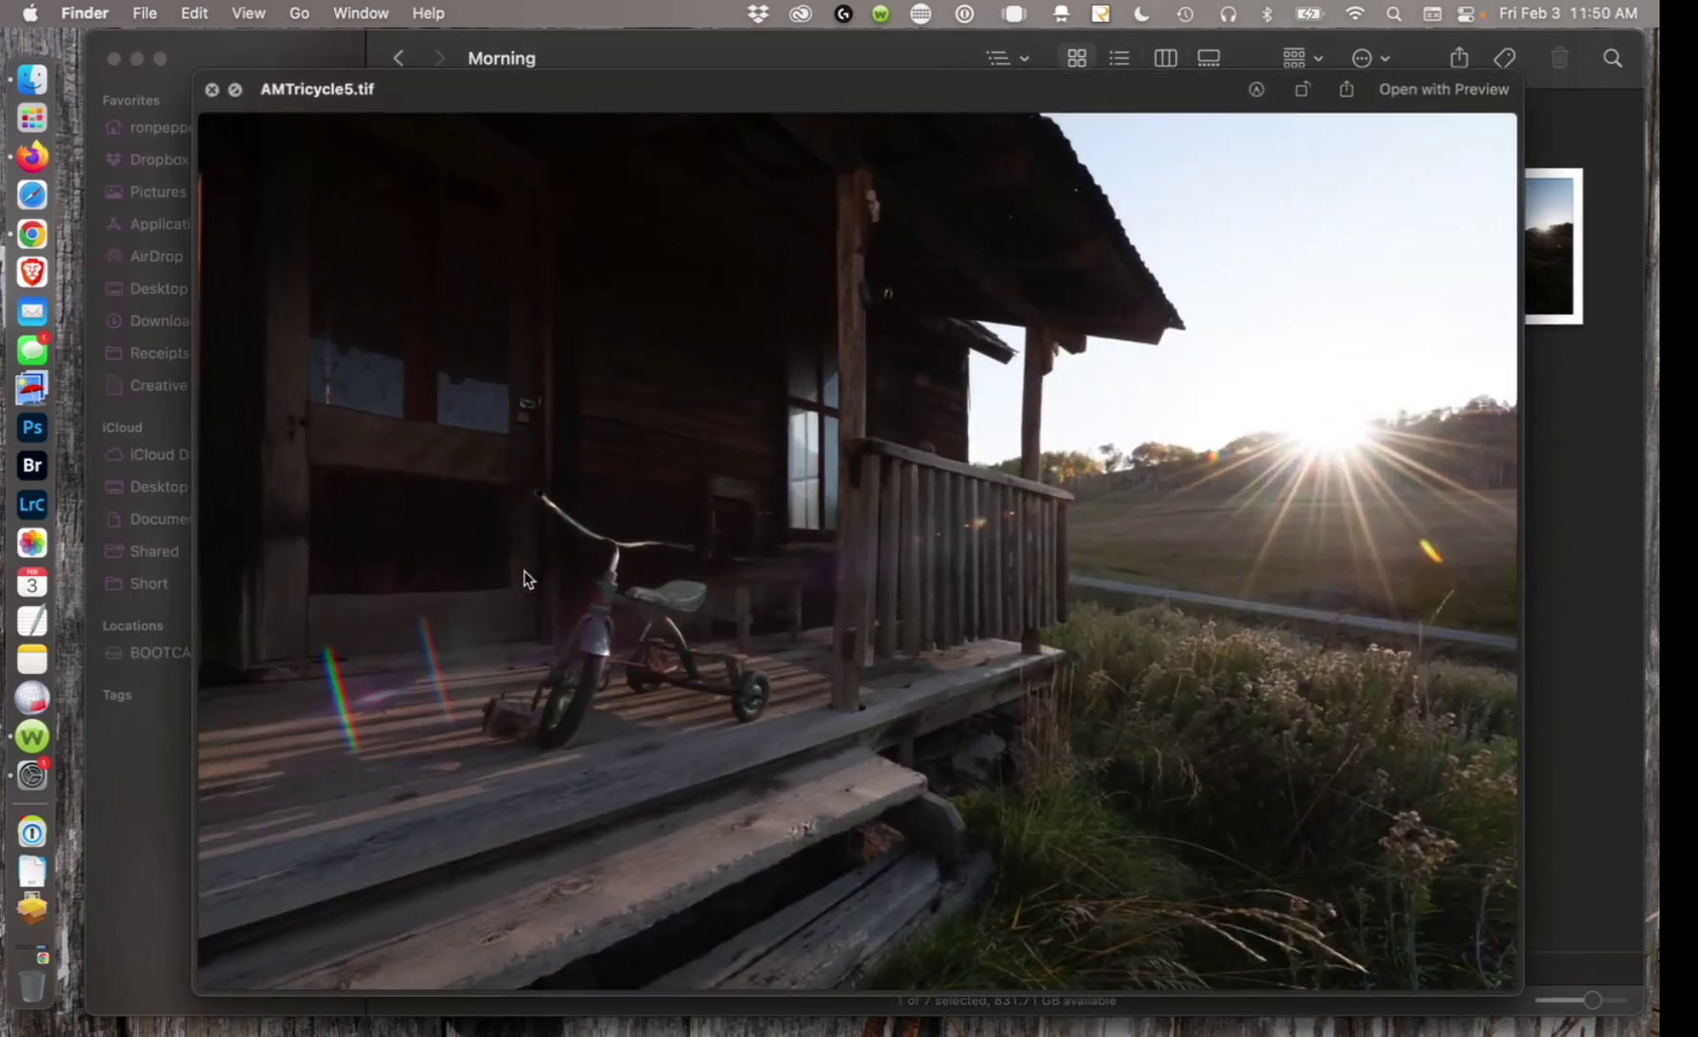
pyautogui.press('Right')
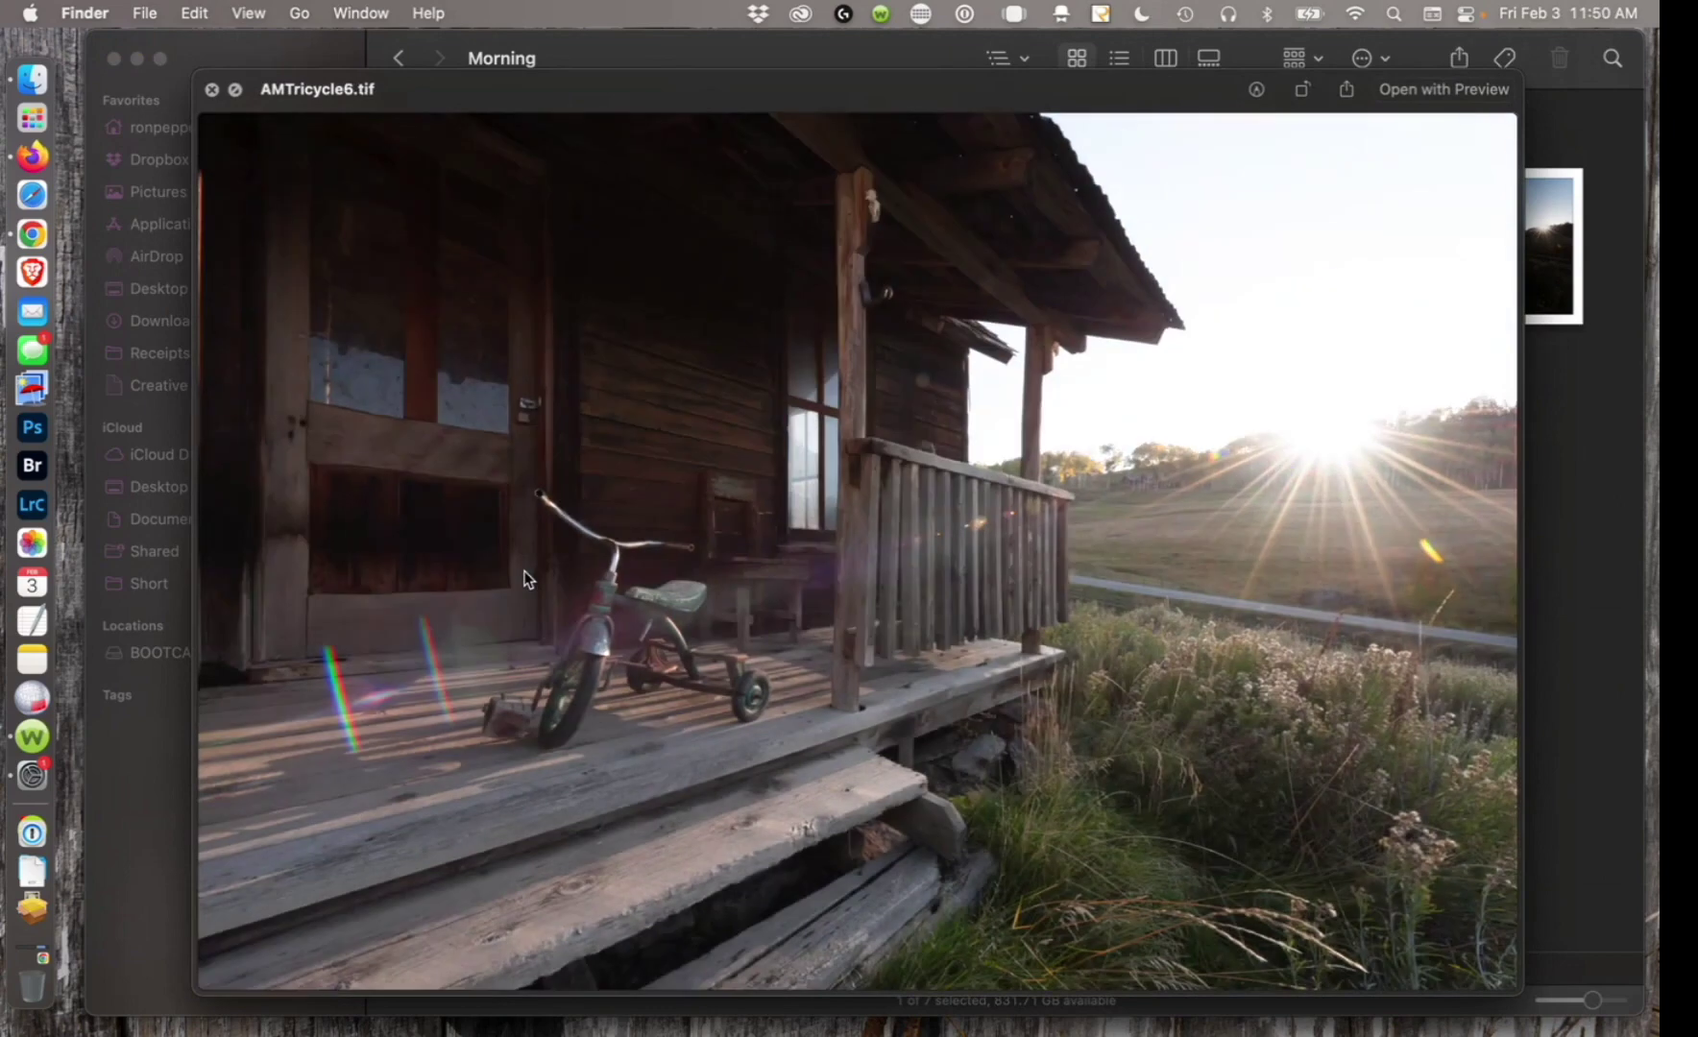
pyautogui.press('Right')
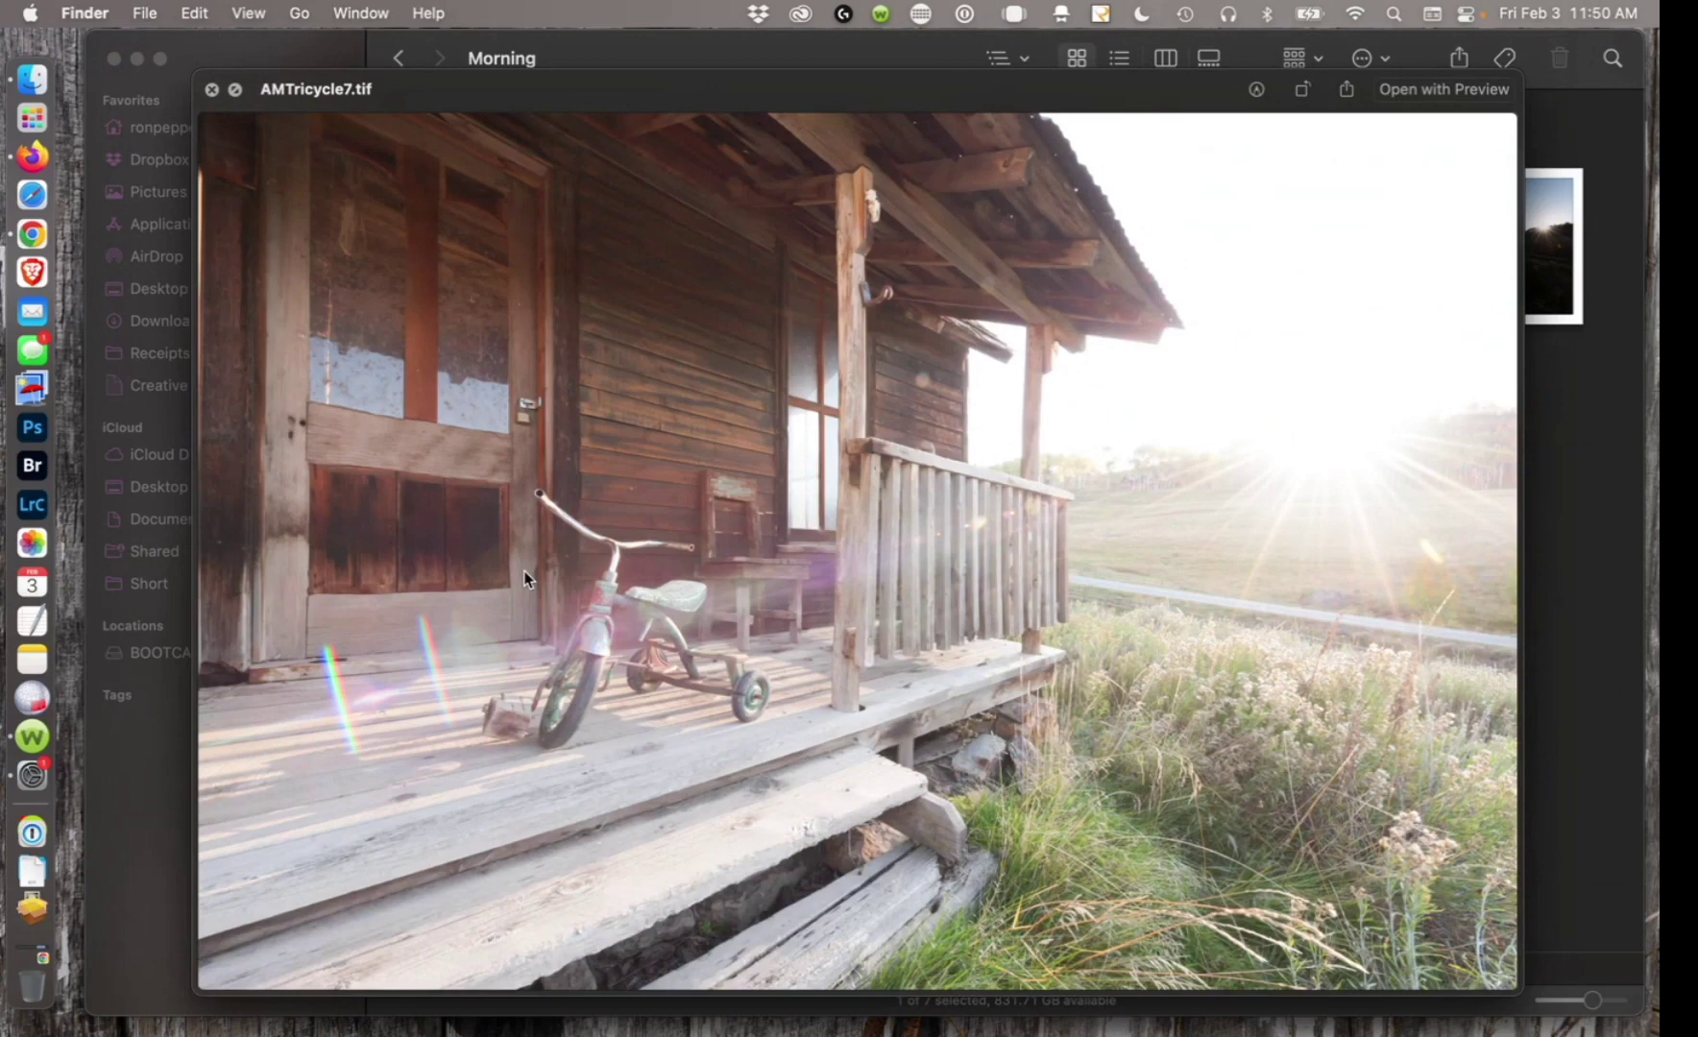
pyautogui.press('space')
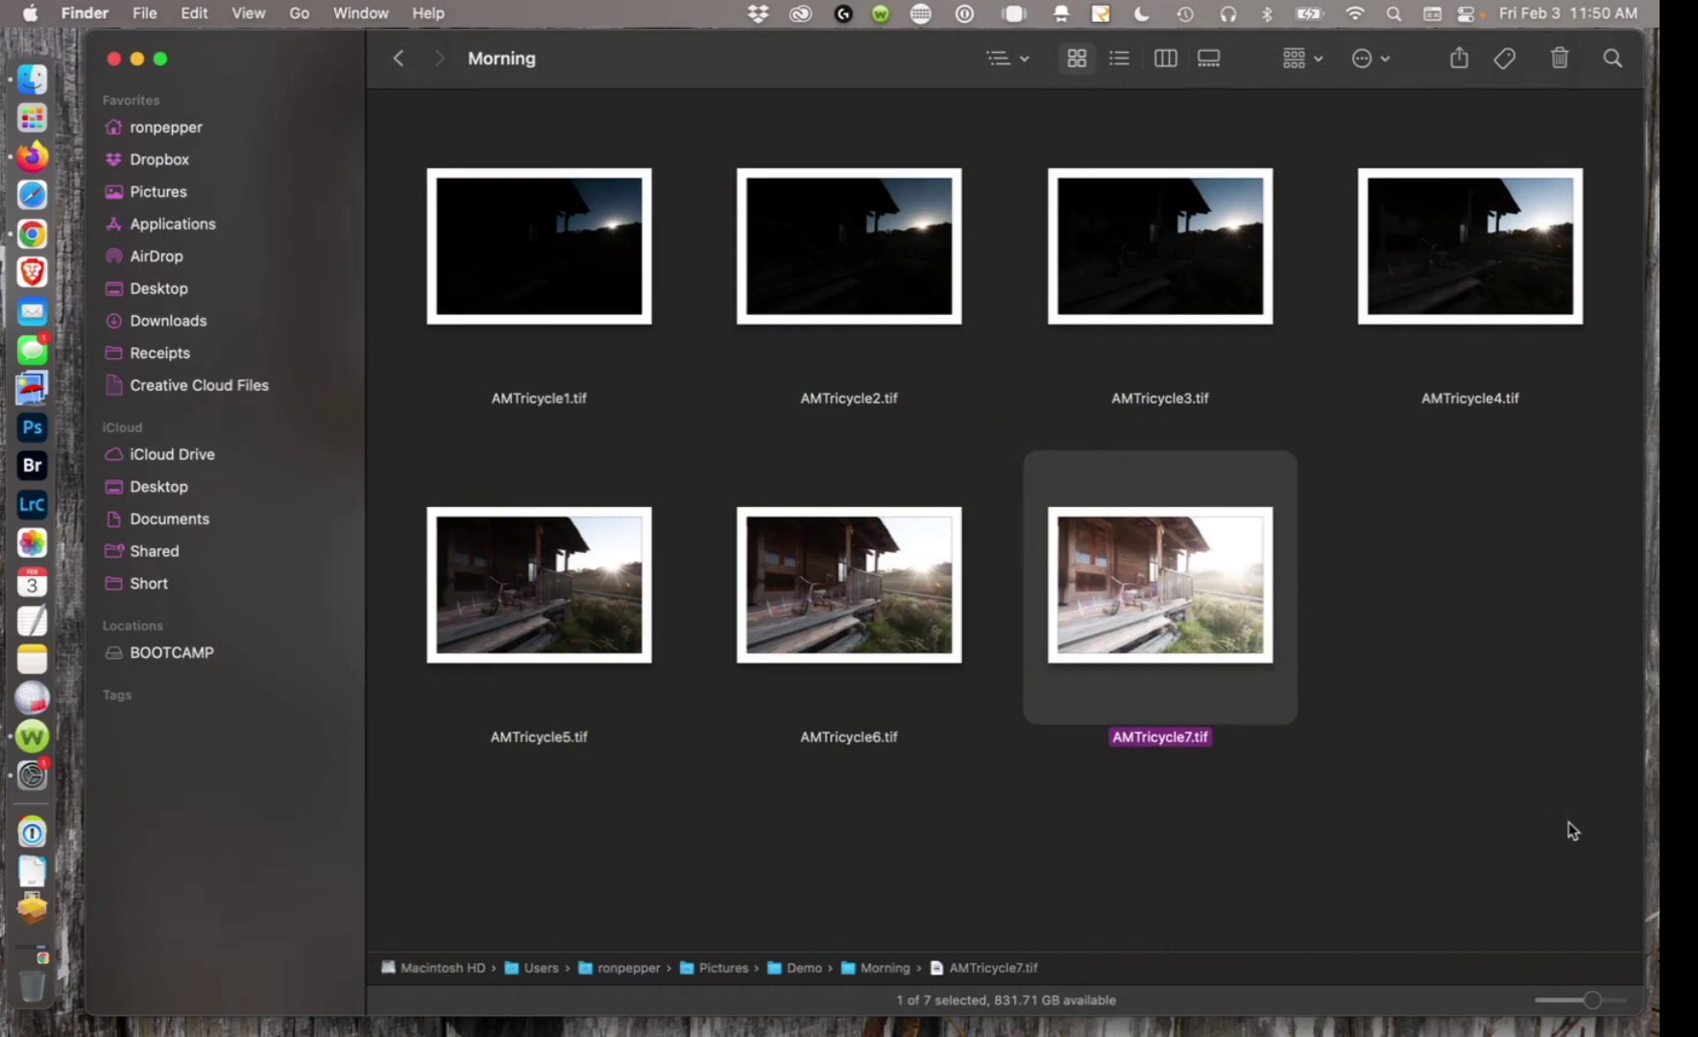
# Send all seven AMTricycle photos from the Morning folder to Photomatix Pro with the Merge to HDR option.
pyautogui.moveTo(1568, 822); pyautogui.dragTo(516, 219)
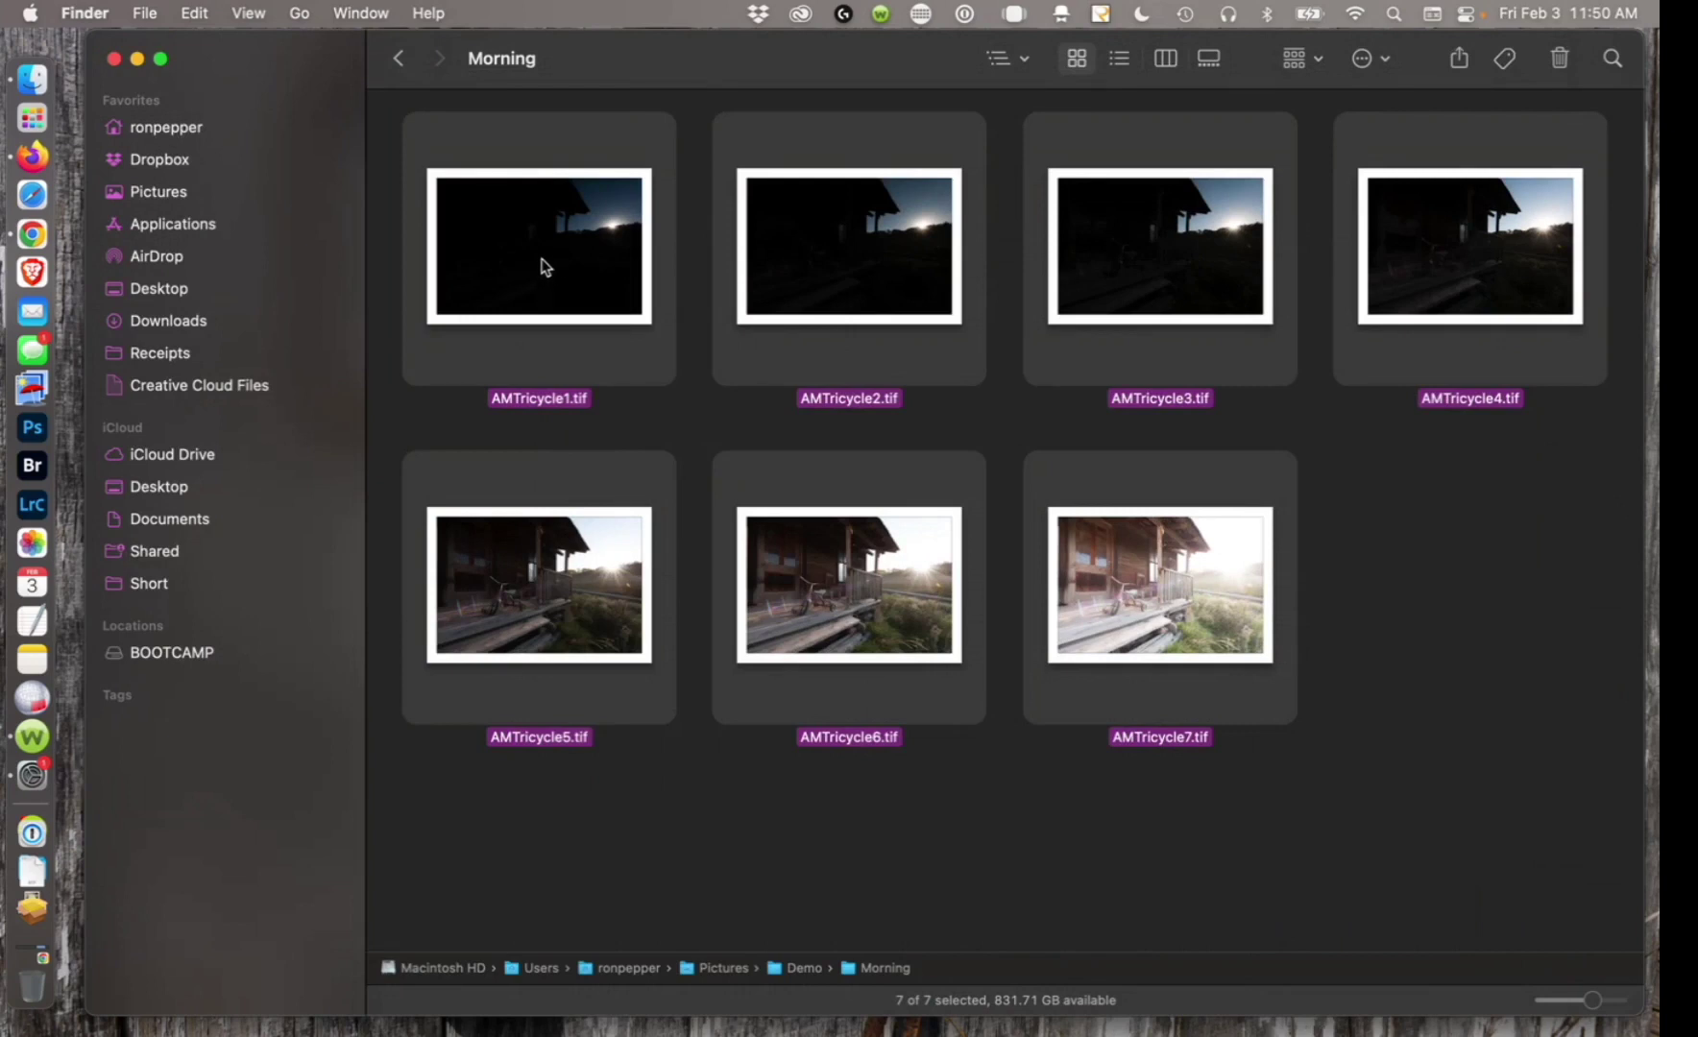
pyautogui.moveTo(545, 267); pyautogui.dragTo(50, 390)
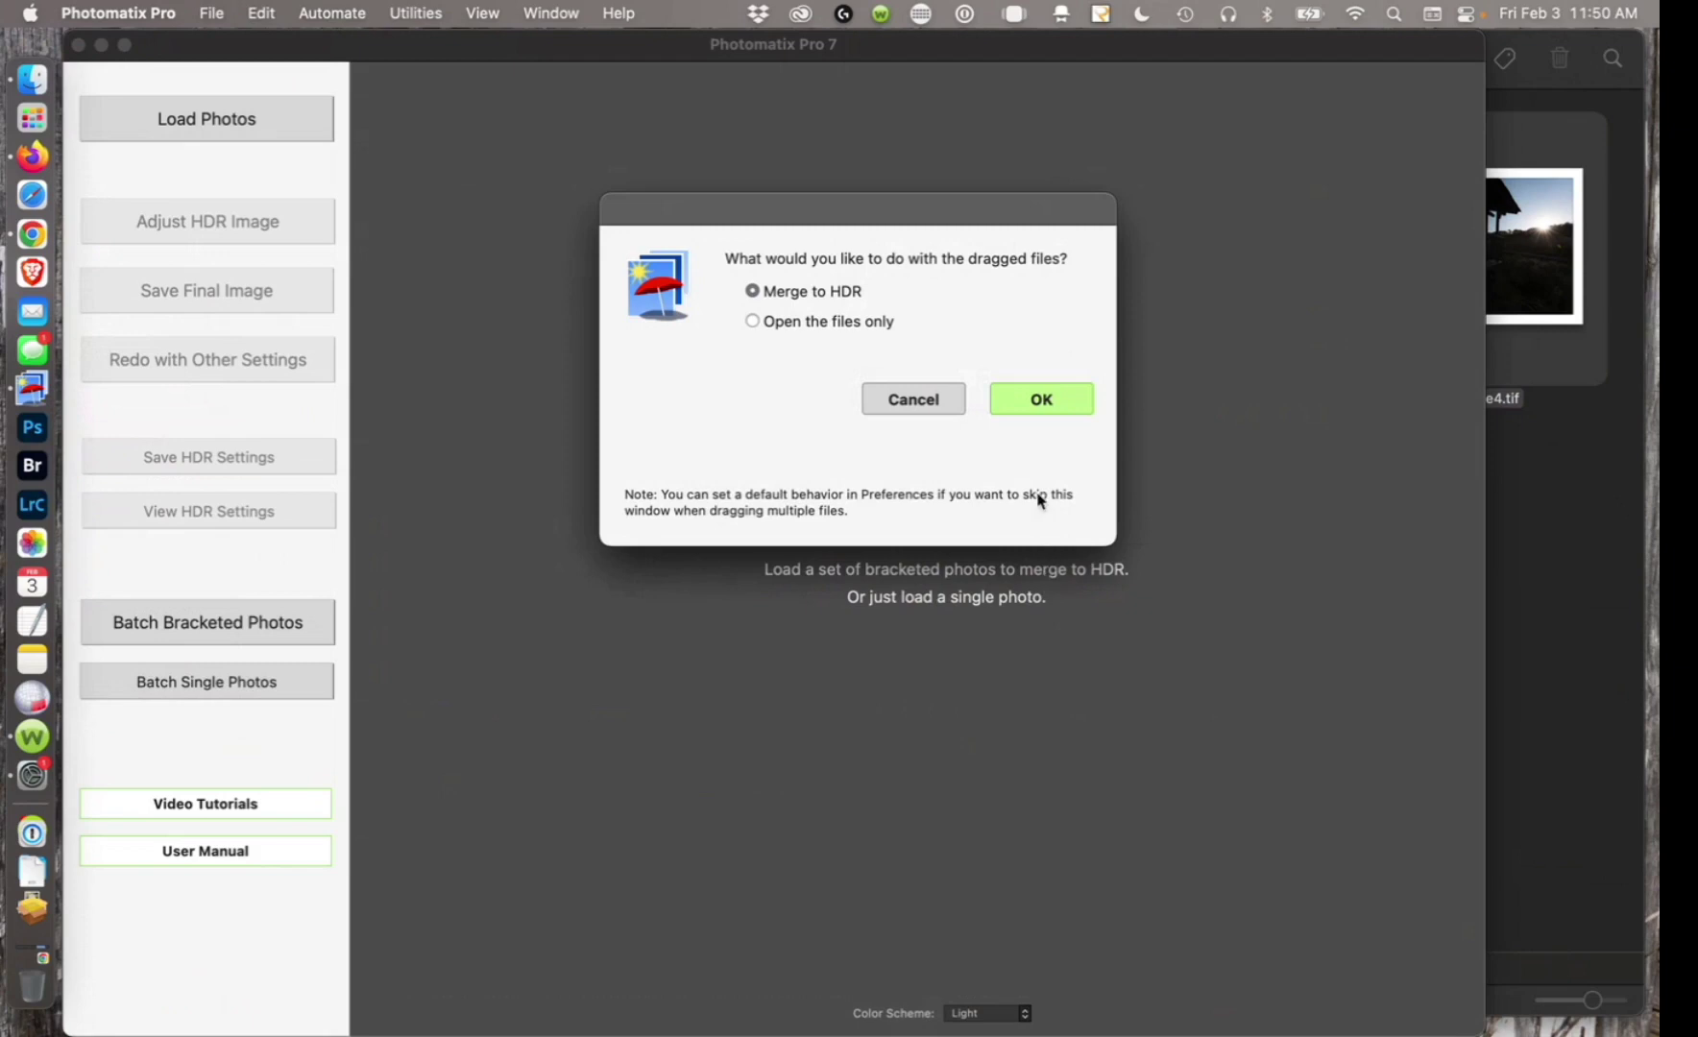
pyautogui.click(1056, 411)
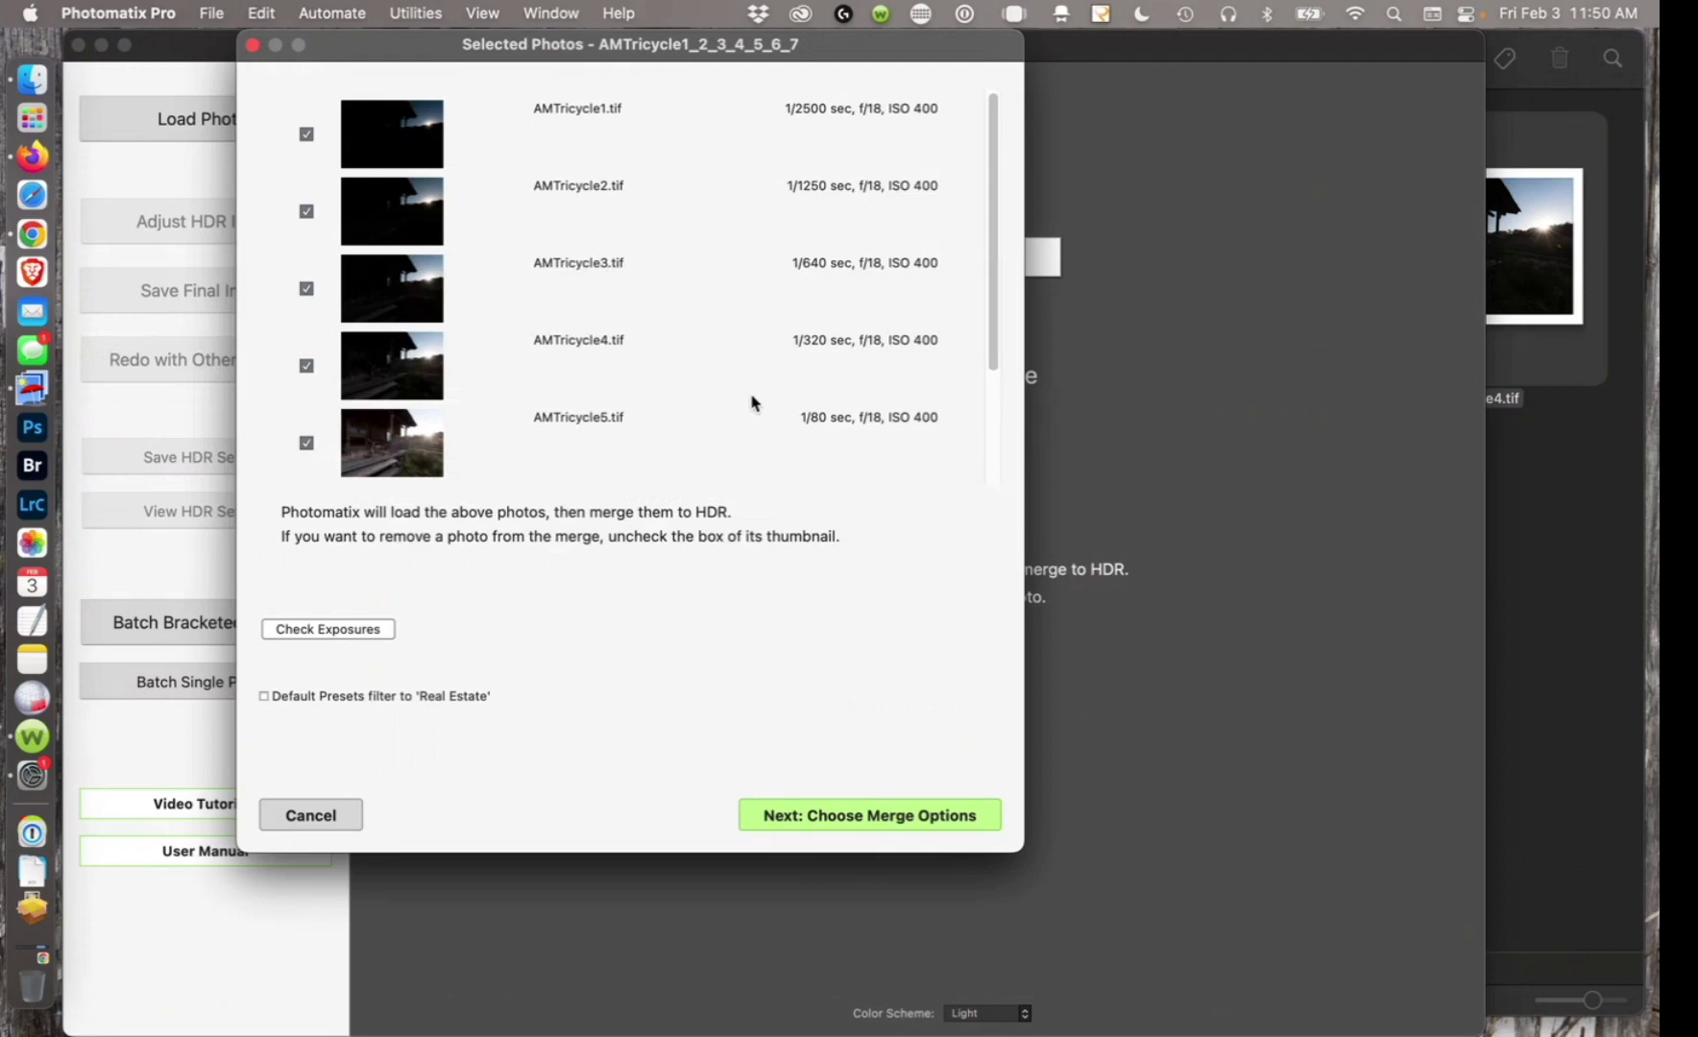
# Review the bracketed exposures, keep all seven photos included in the merge, and proceed to the merge options.
pyautogui.scroll(-4, 754, 402)
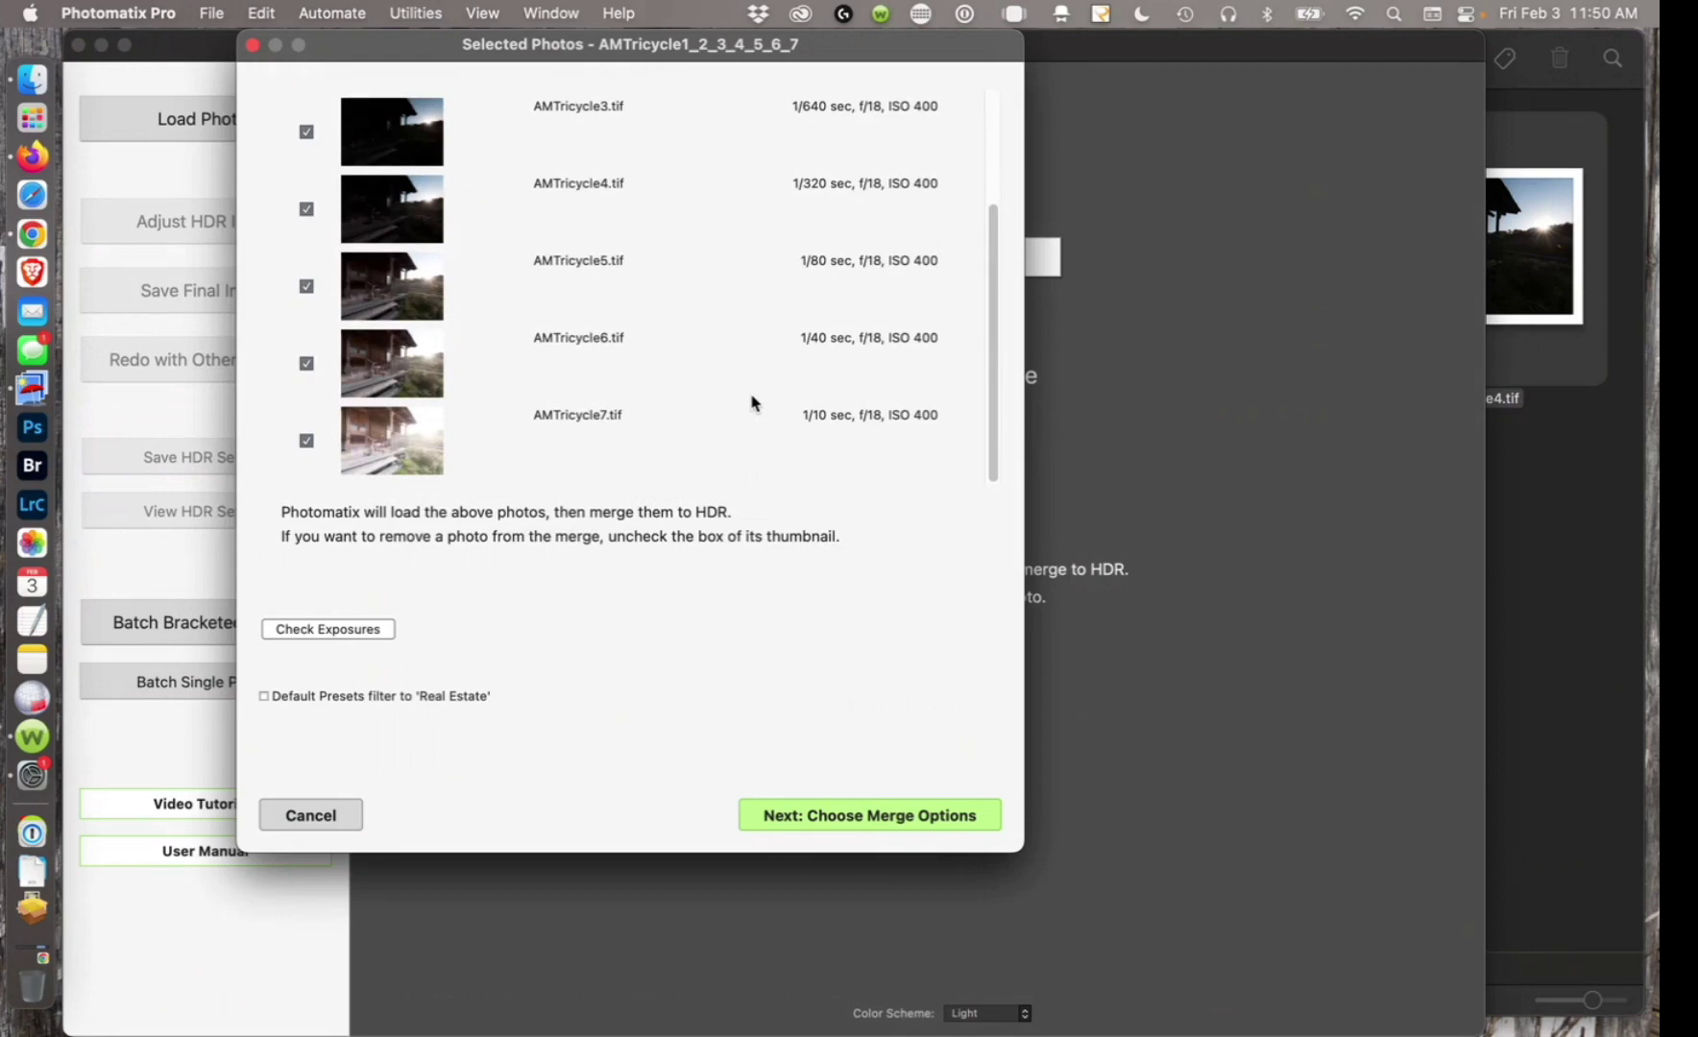
pyautogui.scroll(4, 754, 402)
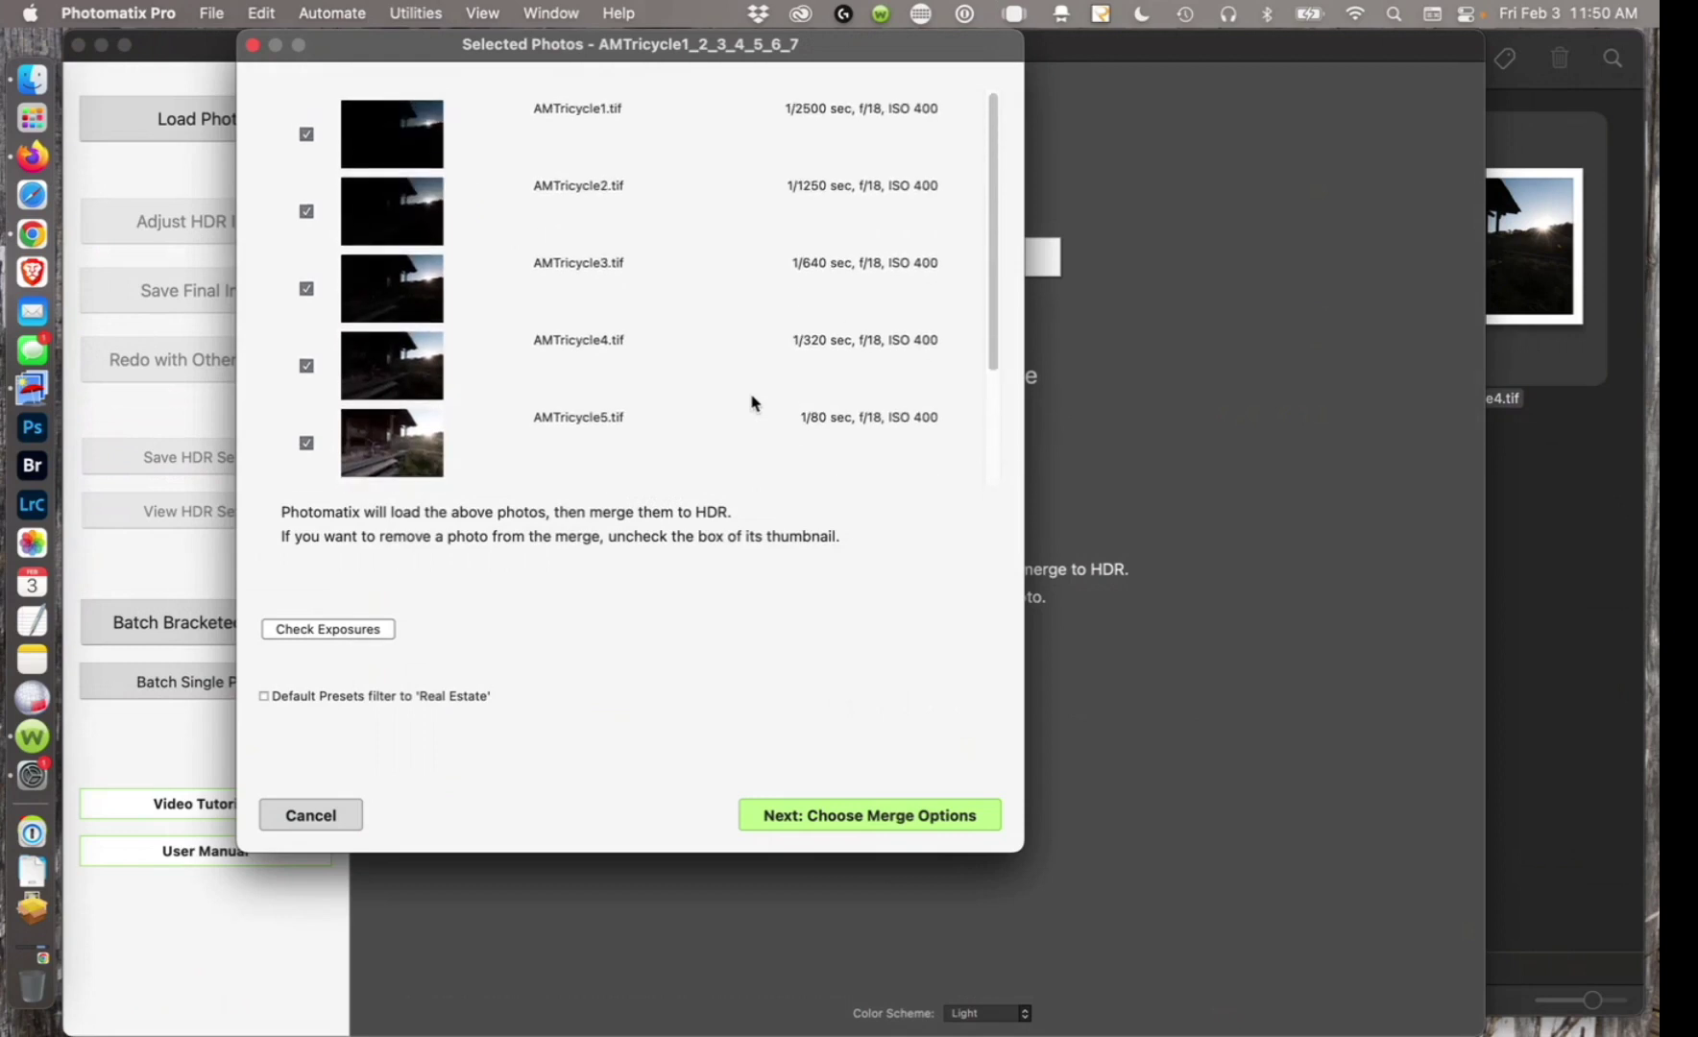
pyautogui.scroll(-4, 754, 404)
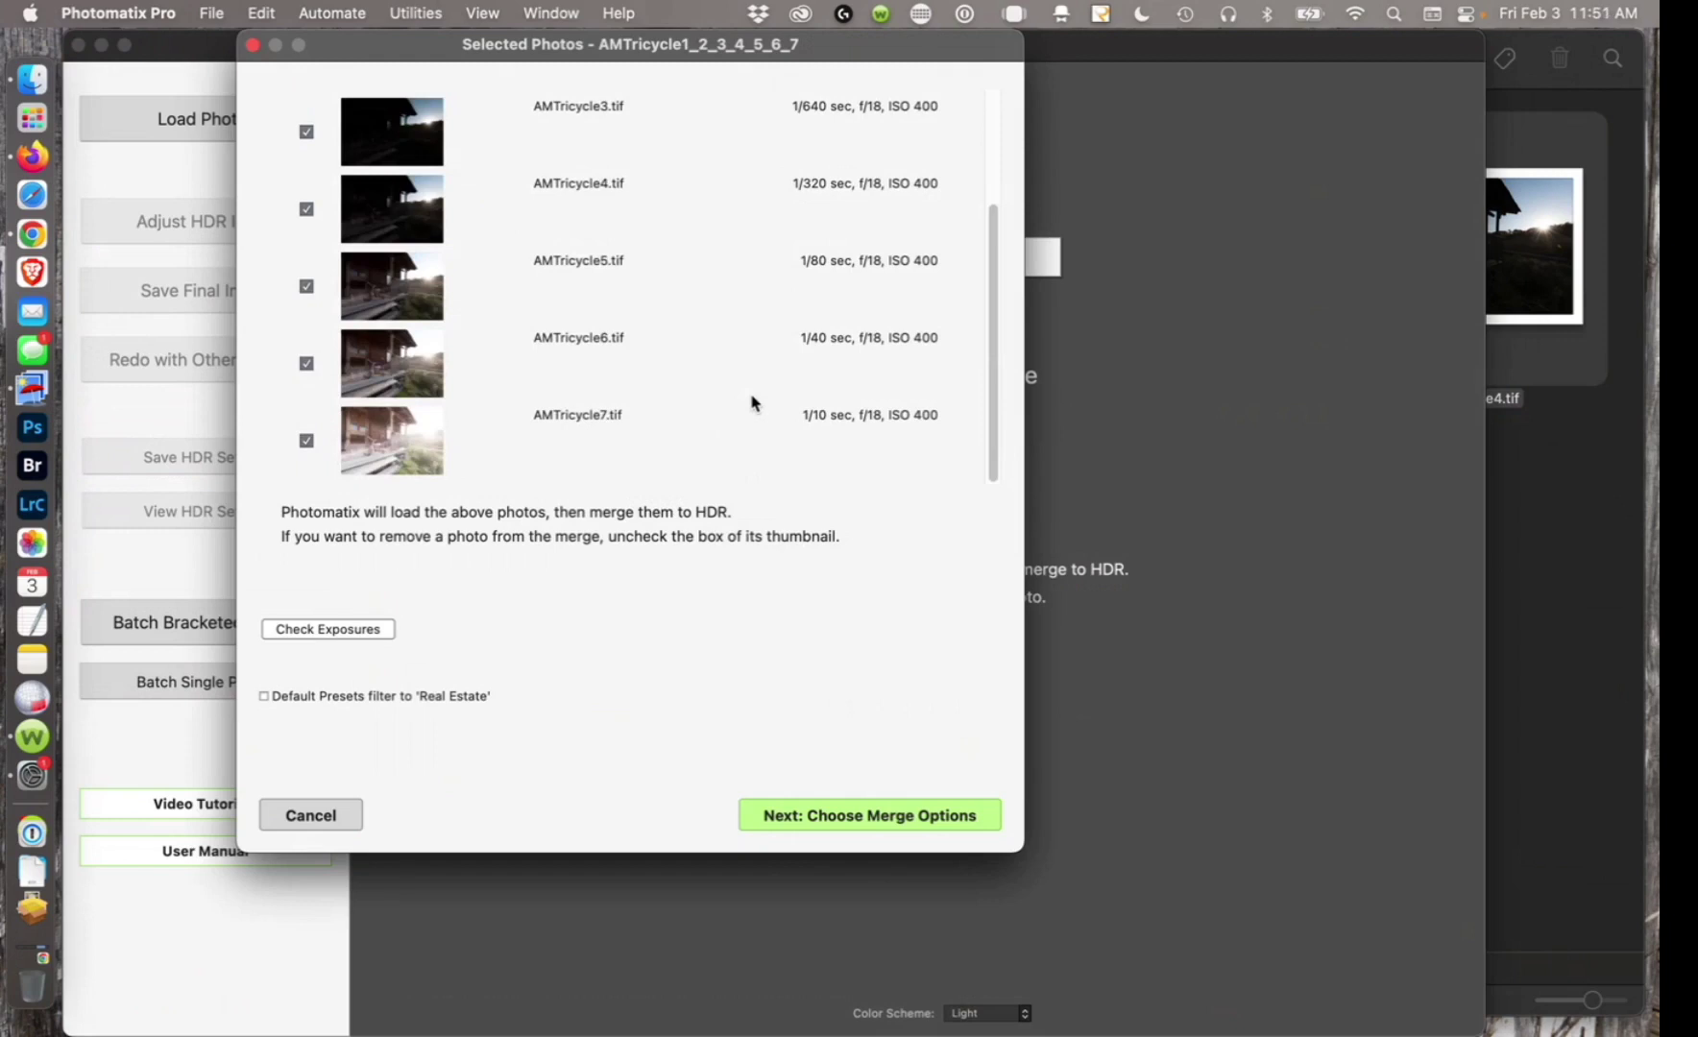
pyautogui.click(307, 134)
pyautogui.click(306, 133)
pyautogui.click(862, 823)
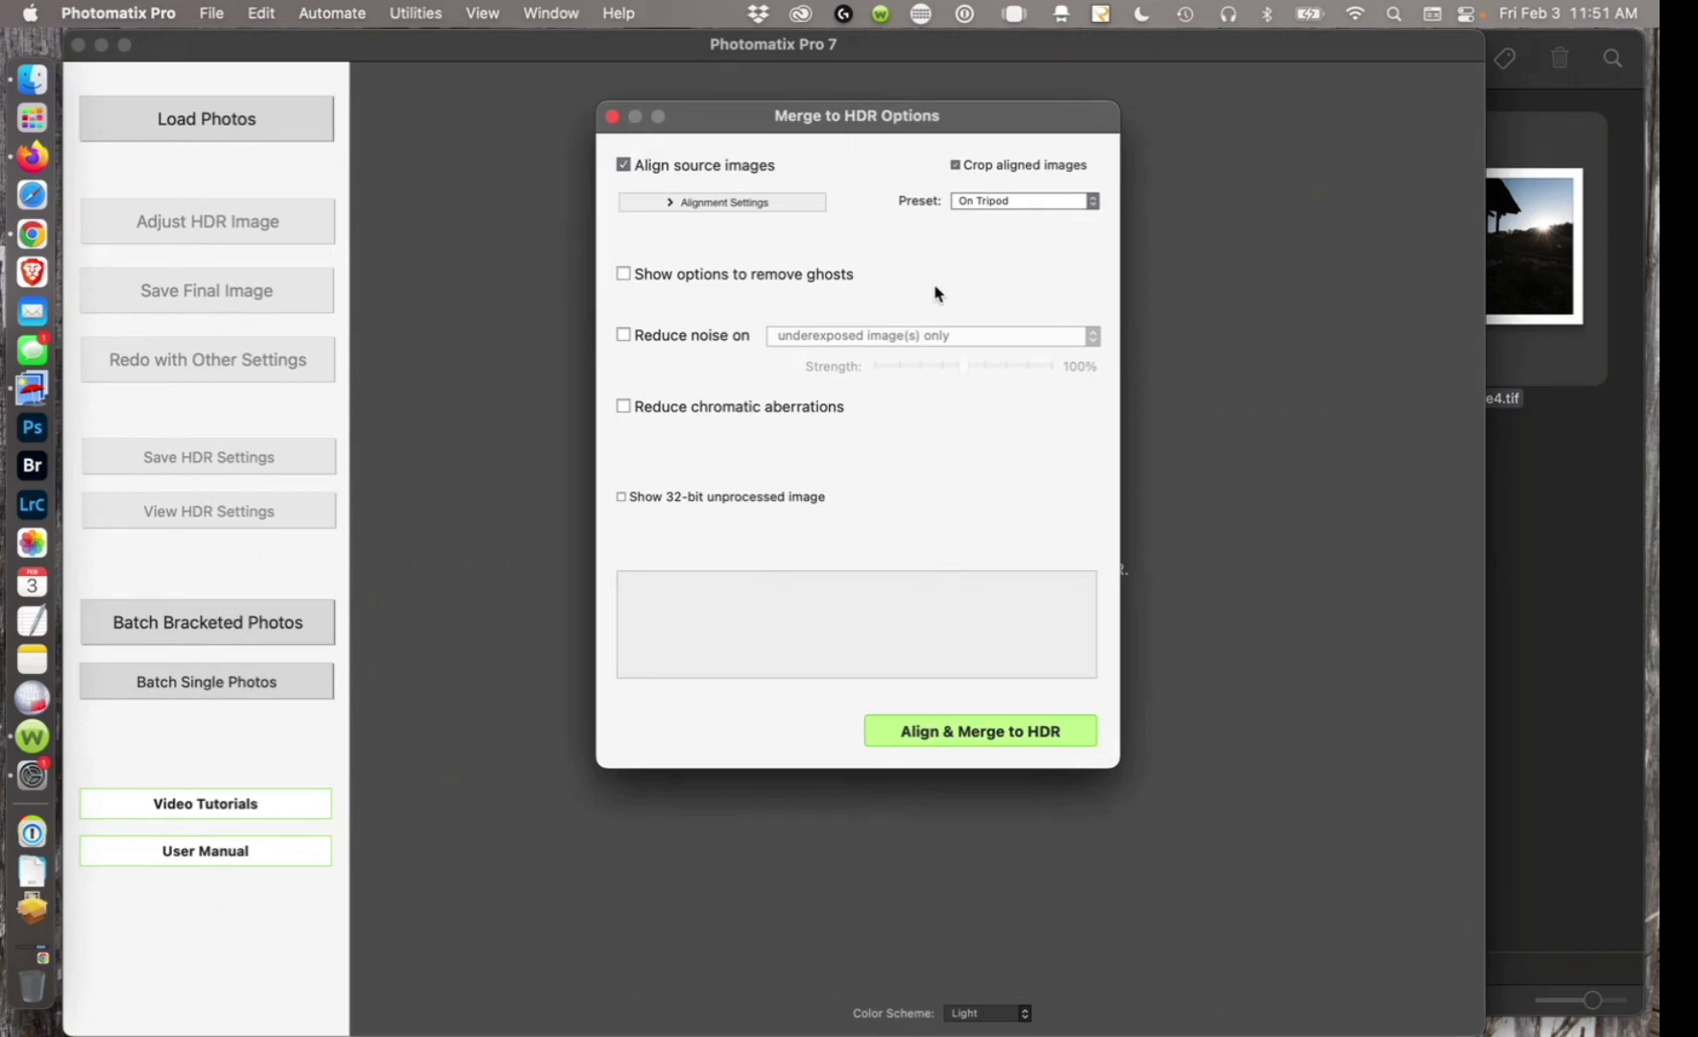
# Keep source image alignment enabled and choose the On Tripod alignment preset.
pyautogui.moveTo(742, 171)
pyautogui.click(717, 170)
pyautogui.click(716, 172)
pyautogui.moveTo(1006, 205)
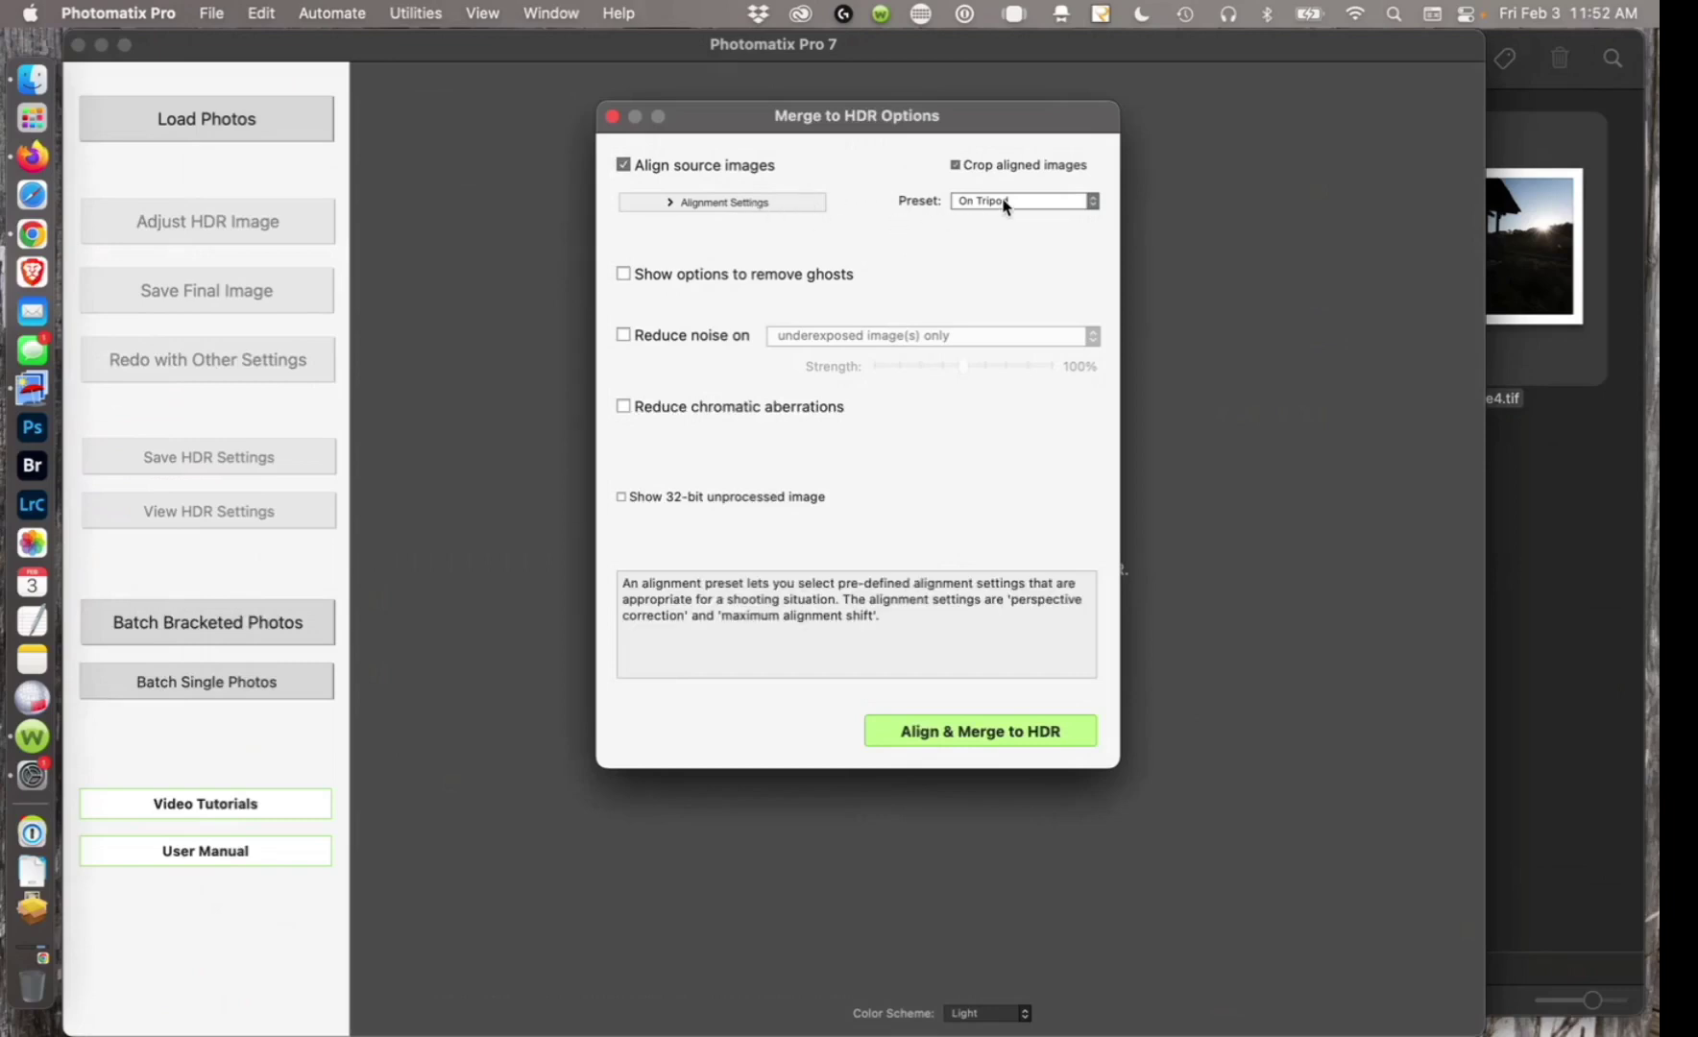
pyautogui.click(1005, 205)
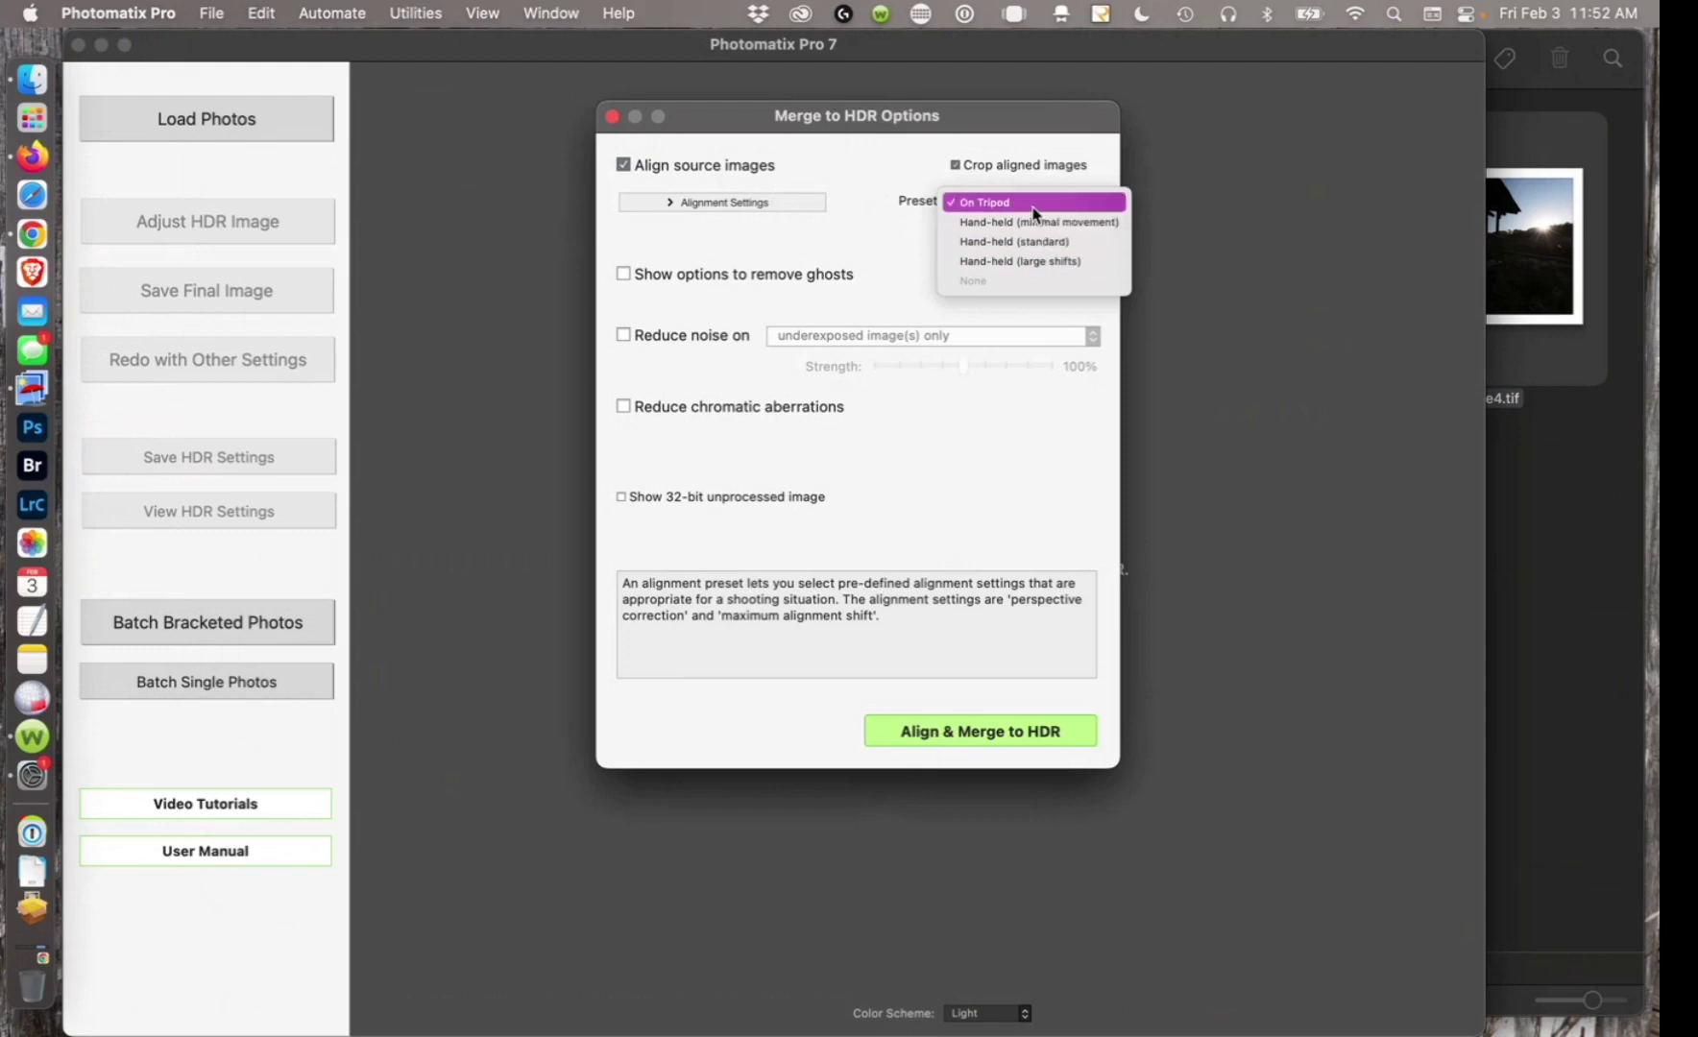
pyautogui.click(1034, 213)
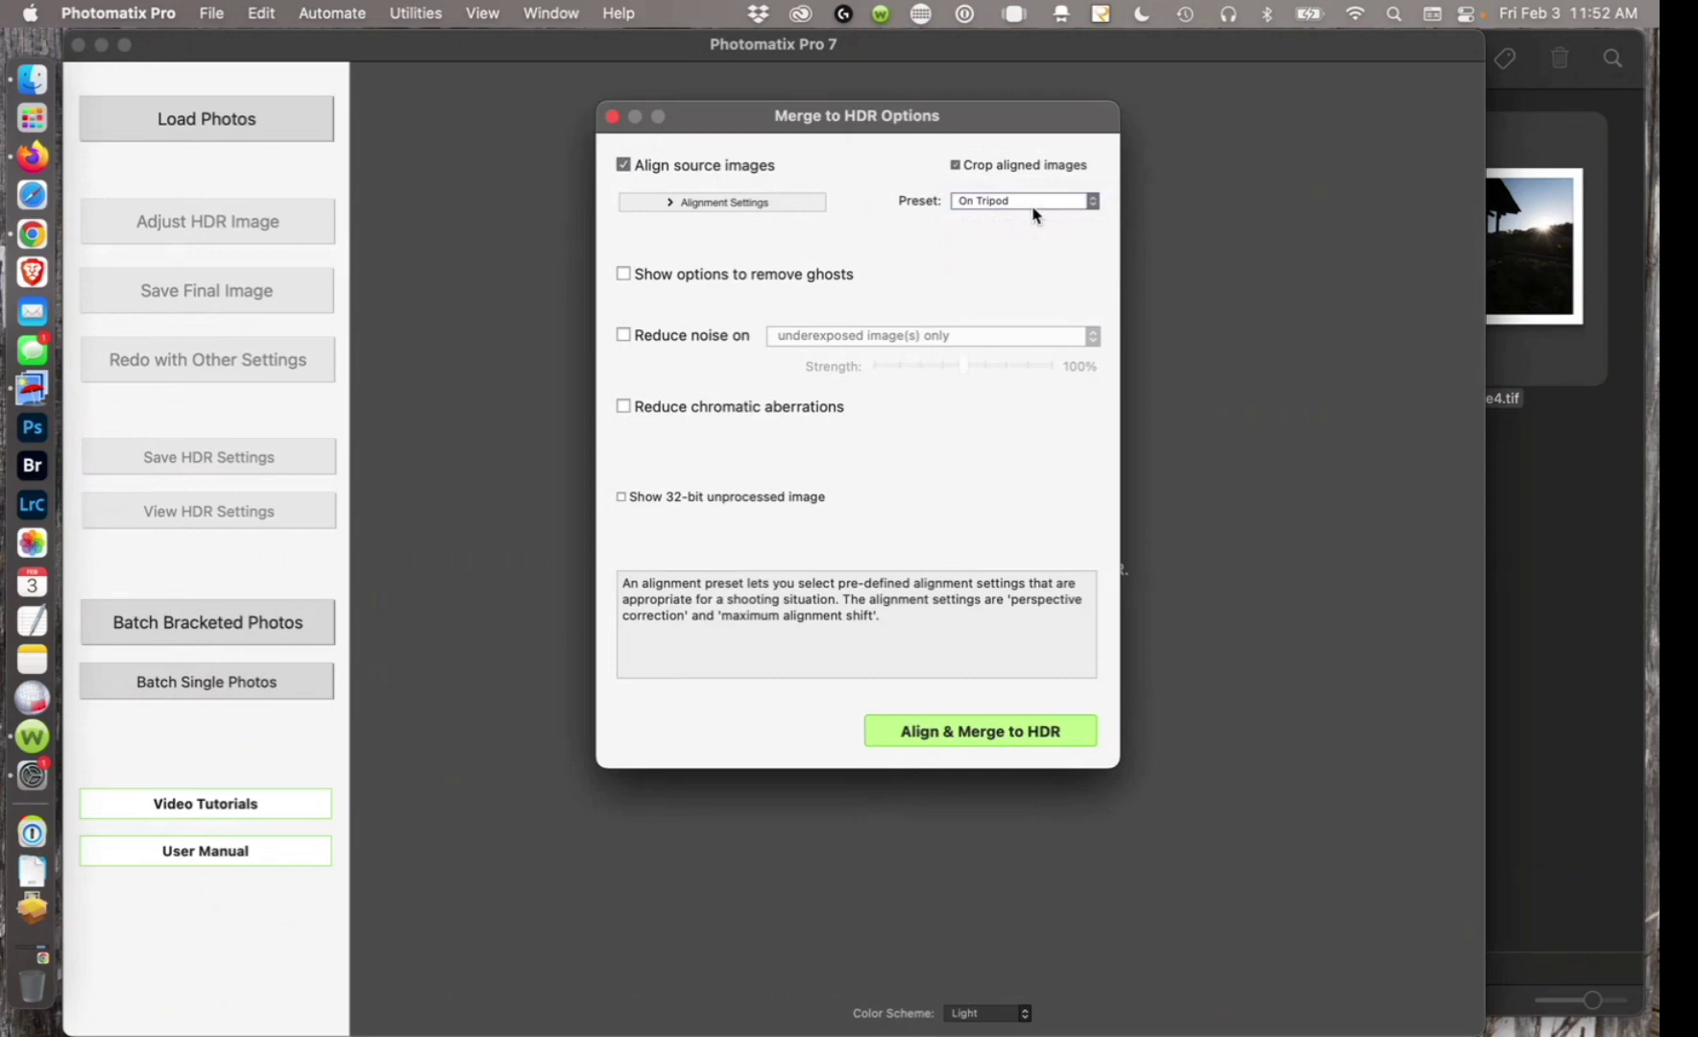
# Align the source images with the ghost removal options enabled, and brighten the deghosting preview.
pyautogui.click(702, 277)
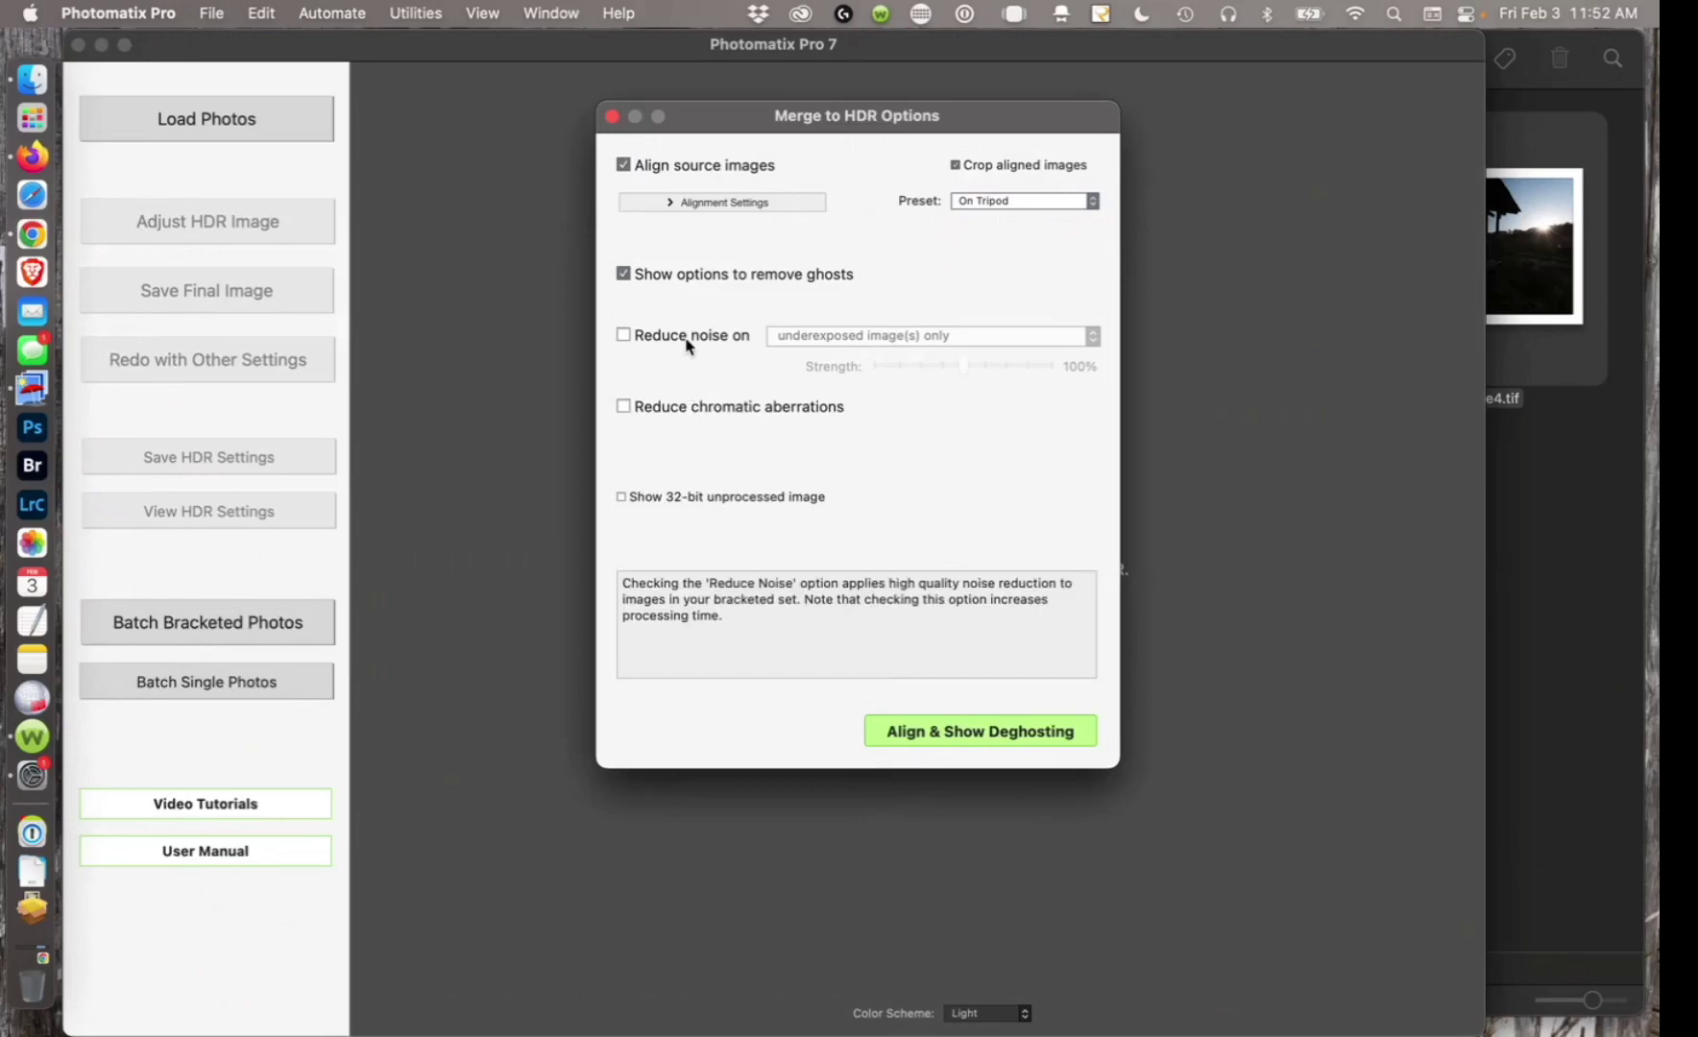
pyautogui.moveTo(702, 416)
pyautogui.click(958, 738)
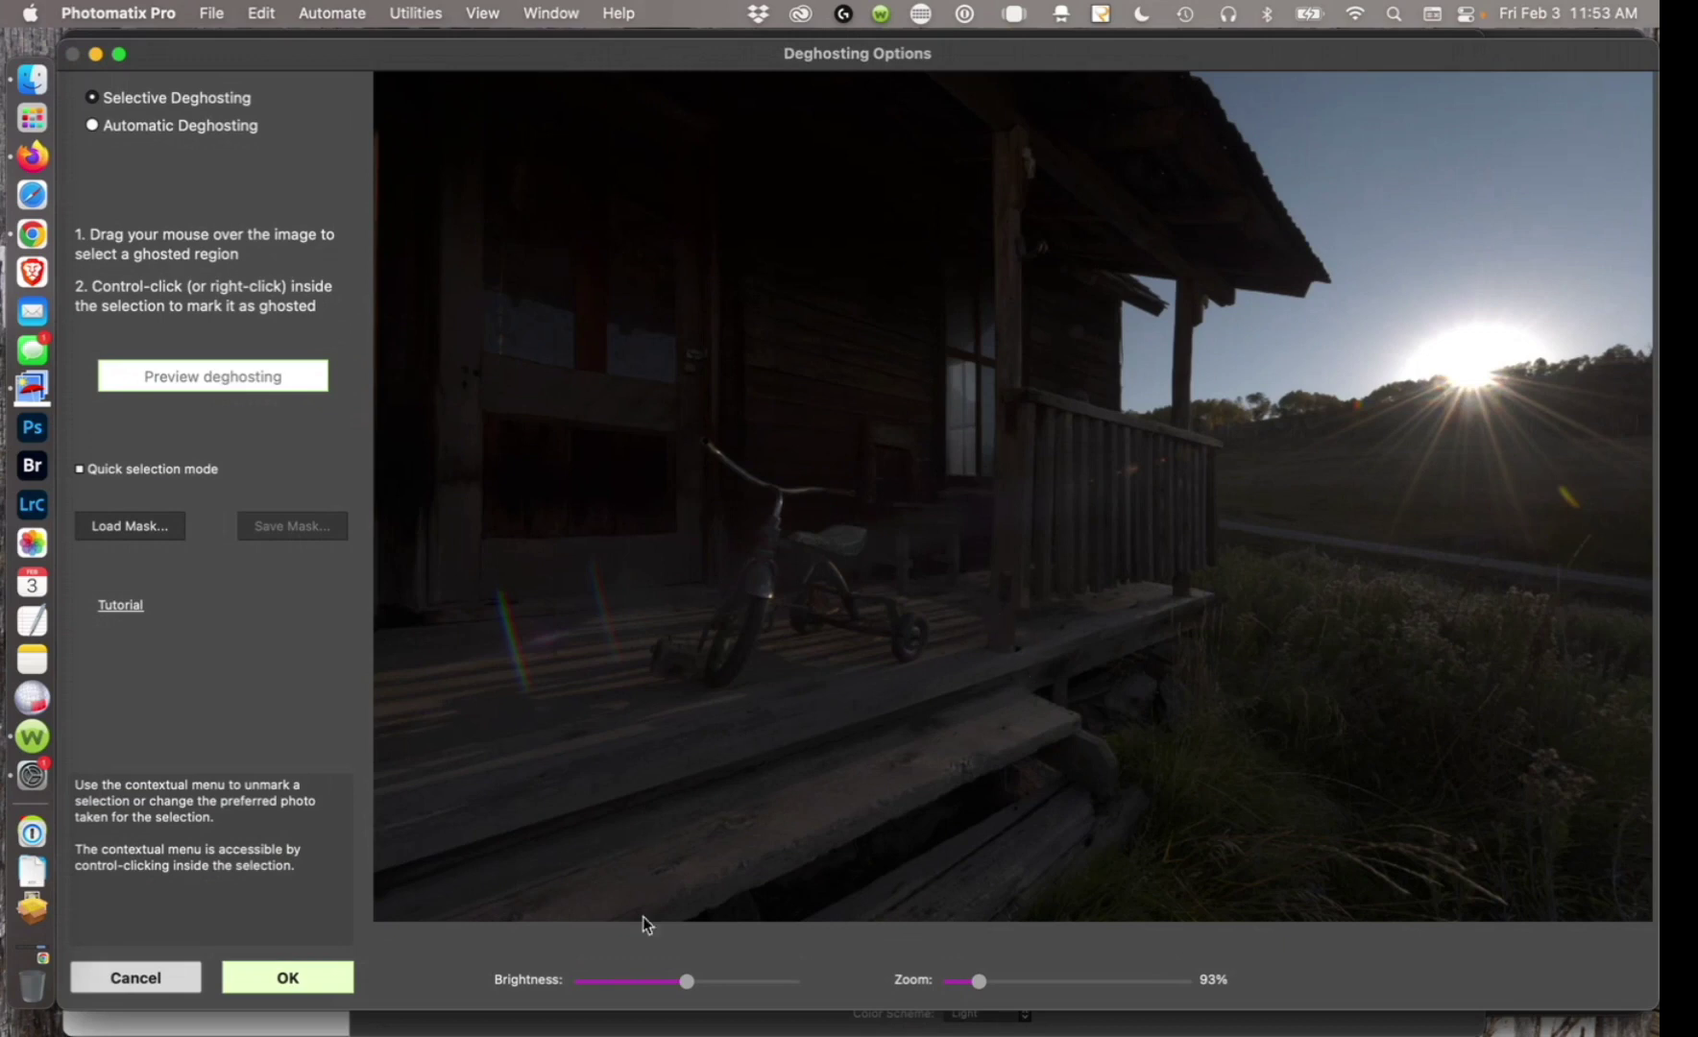
pyautogui.moveTo(688, 981); pyautogui.dragTo(762, 982)
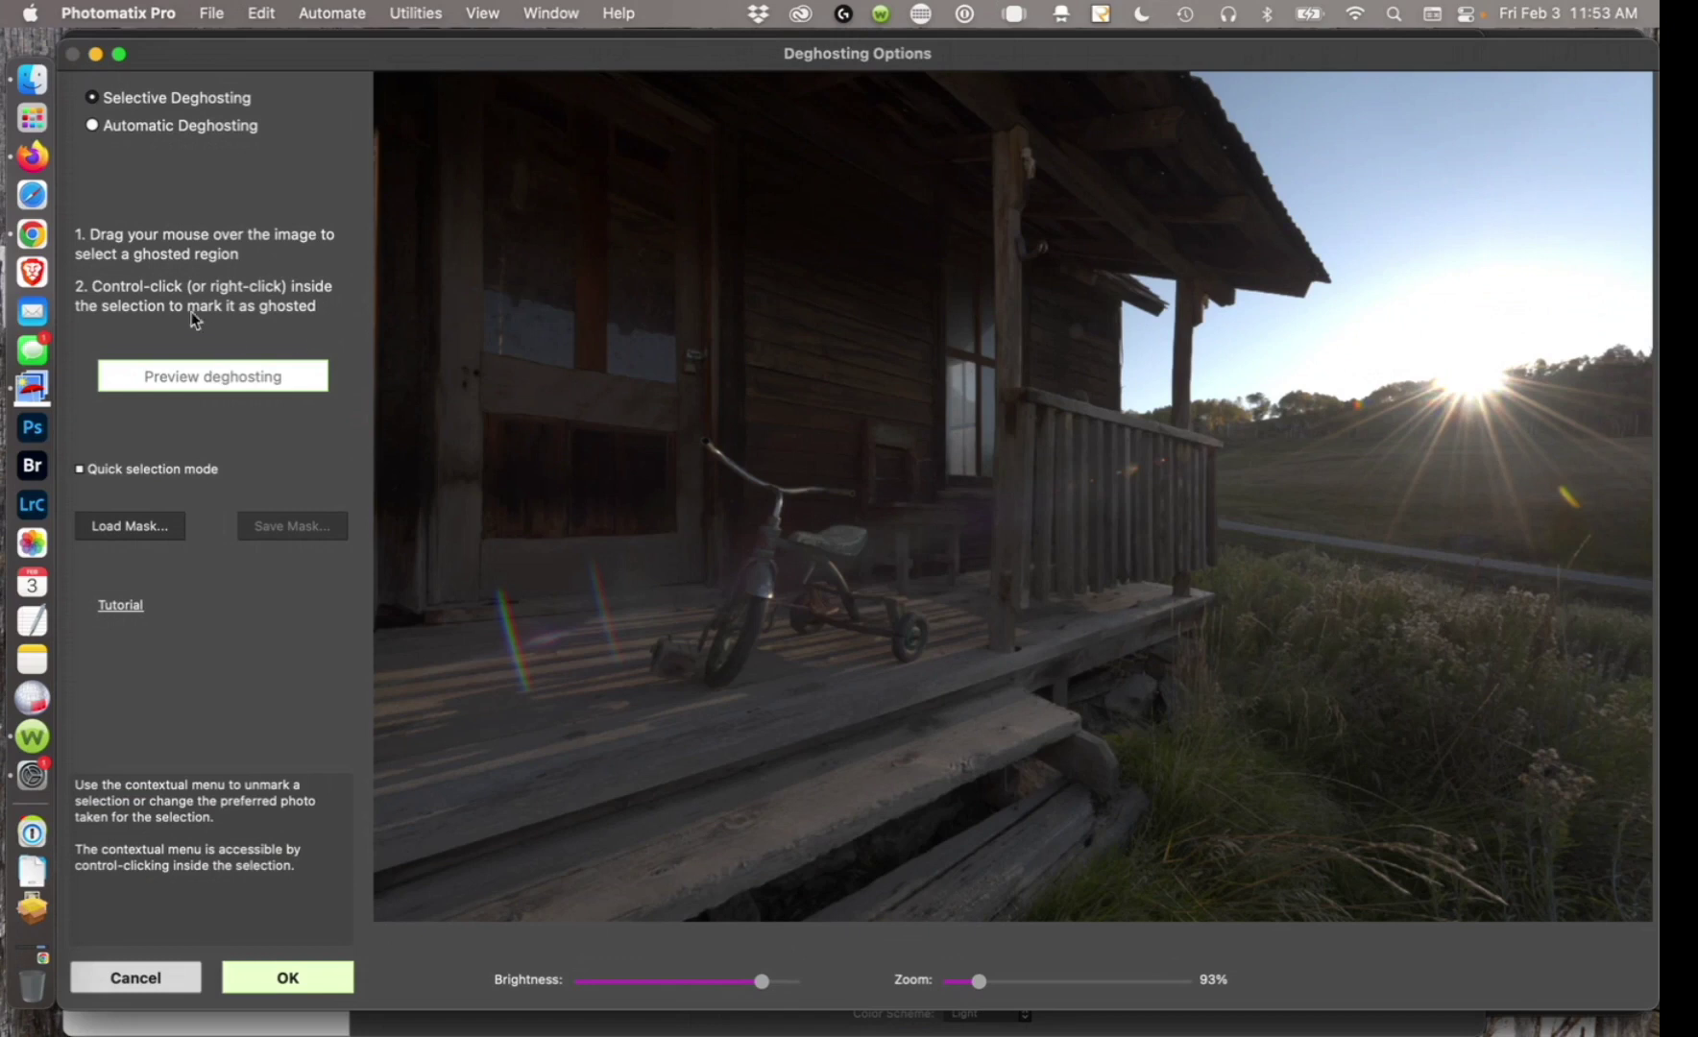
# Try Automatic Deghosting with the F/18, 400, 1/640s. exposure as the base photo.
pyautogui.click(93, 125)
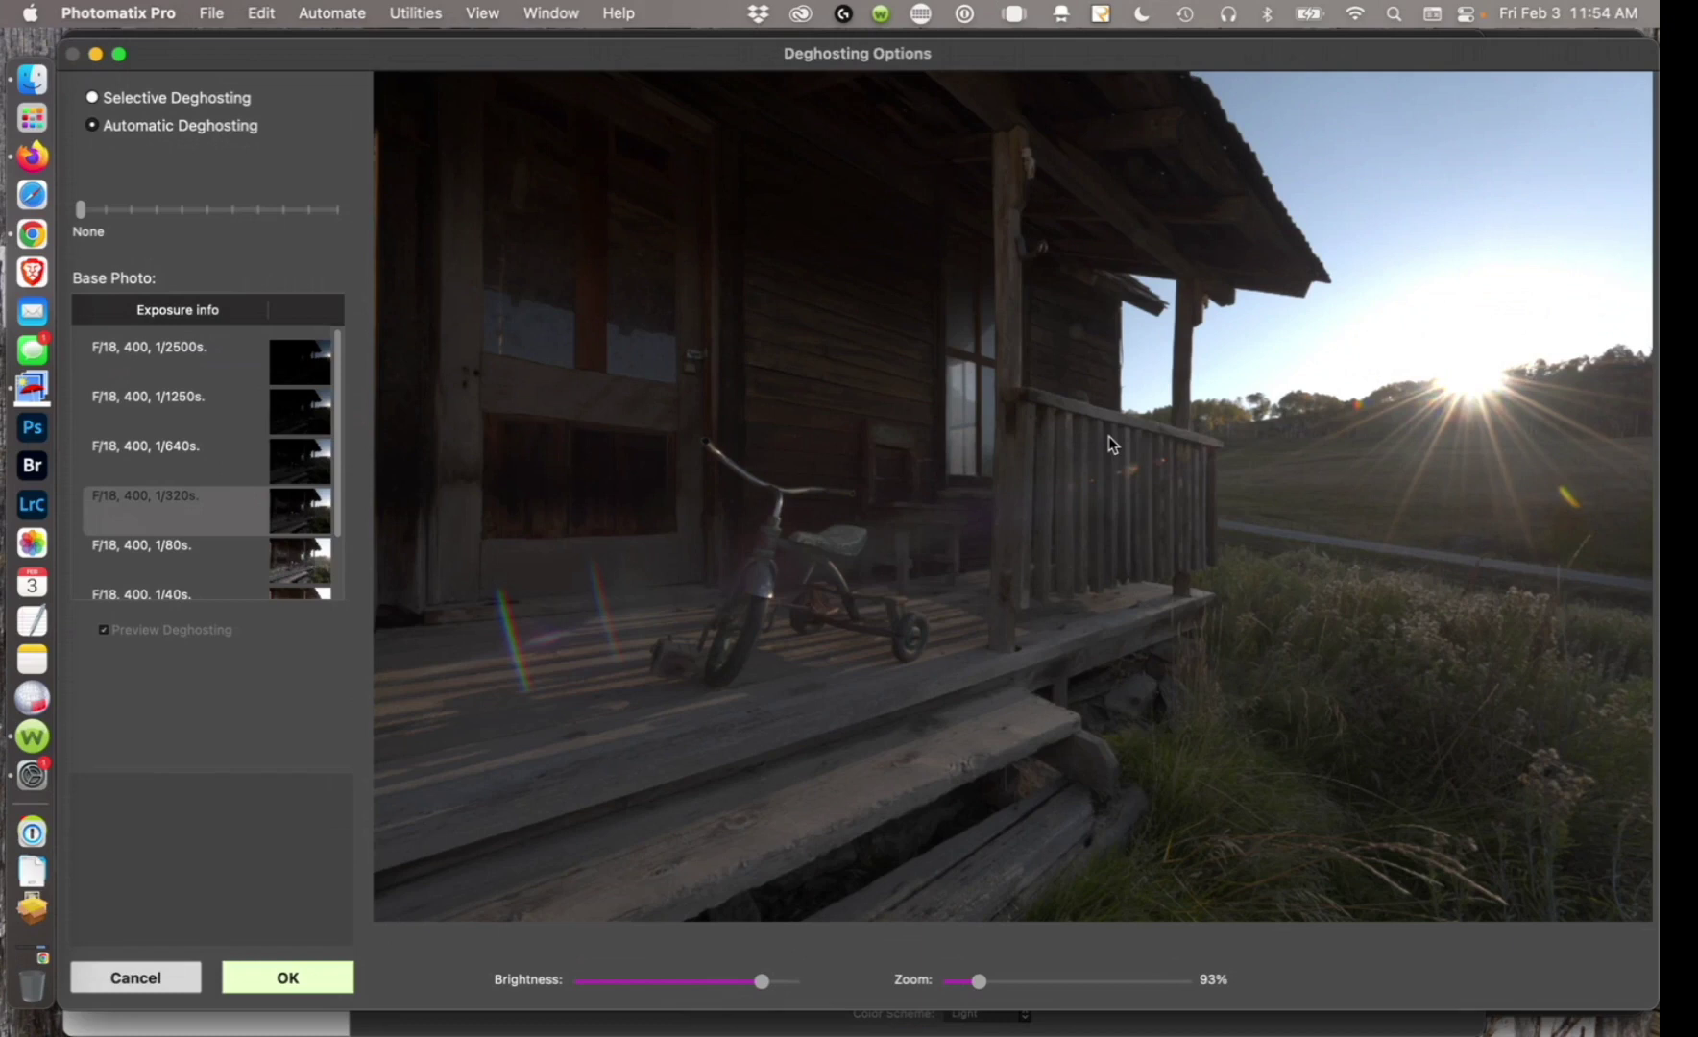
pyautogui.moveTo(230, 444)
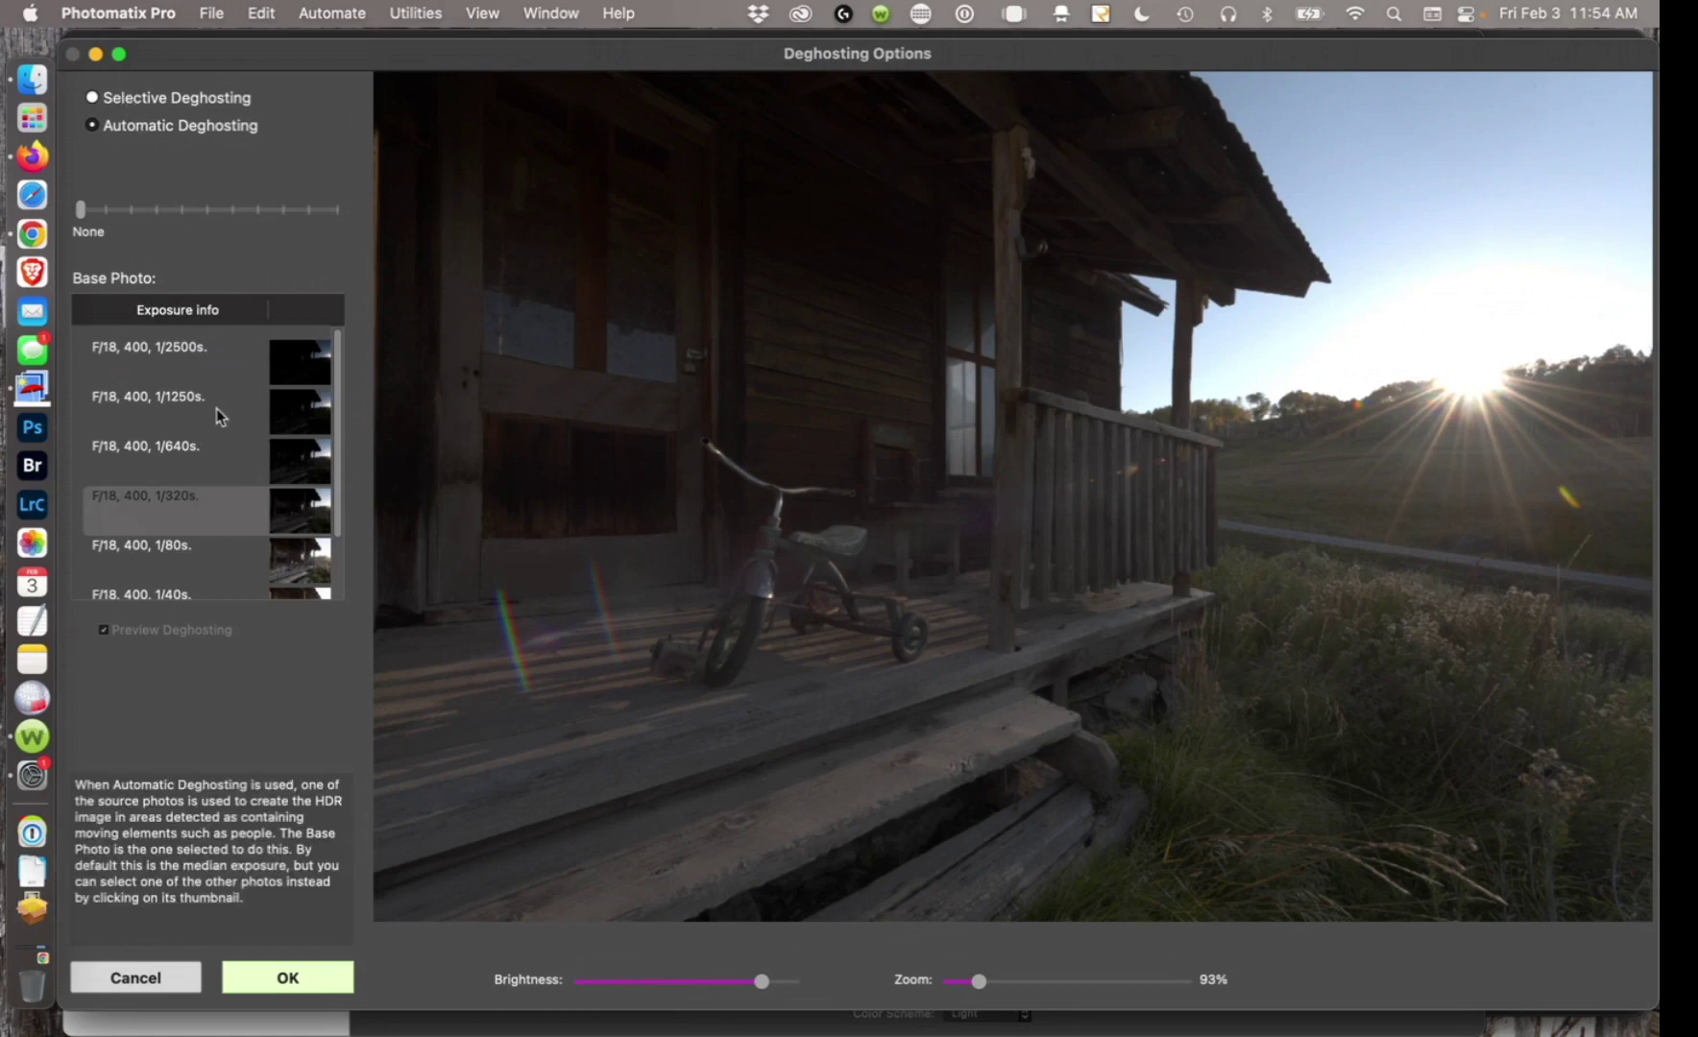
pyautogui.click(222, 462)
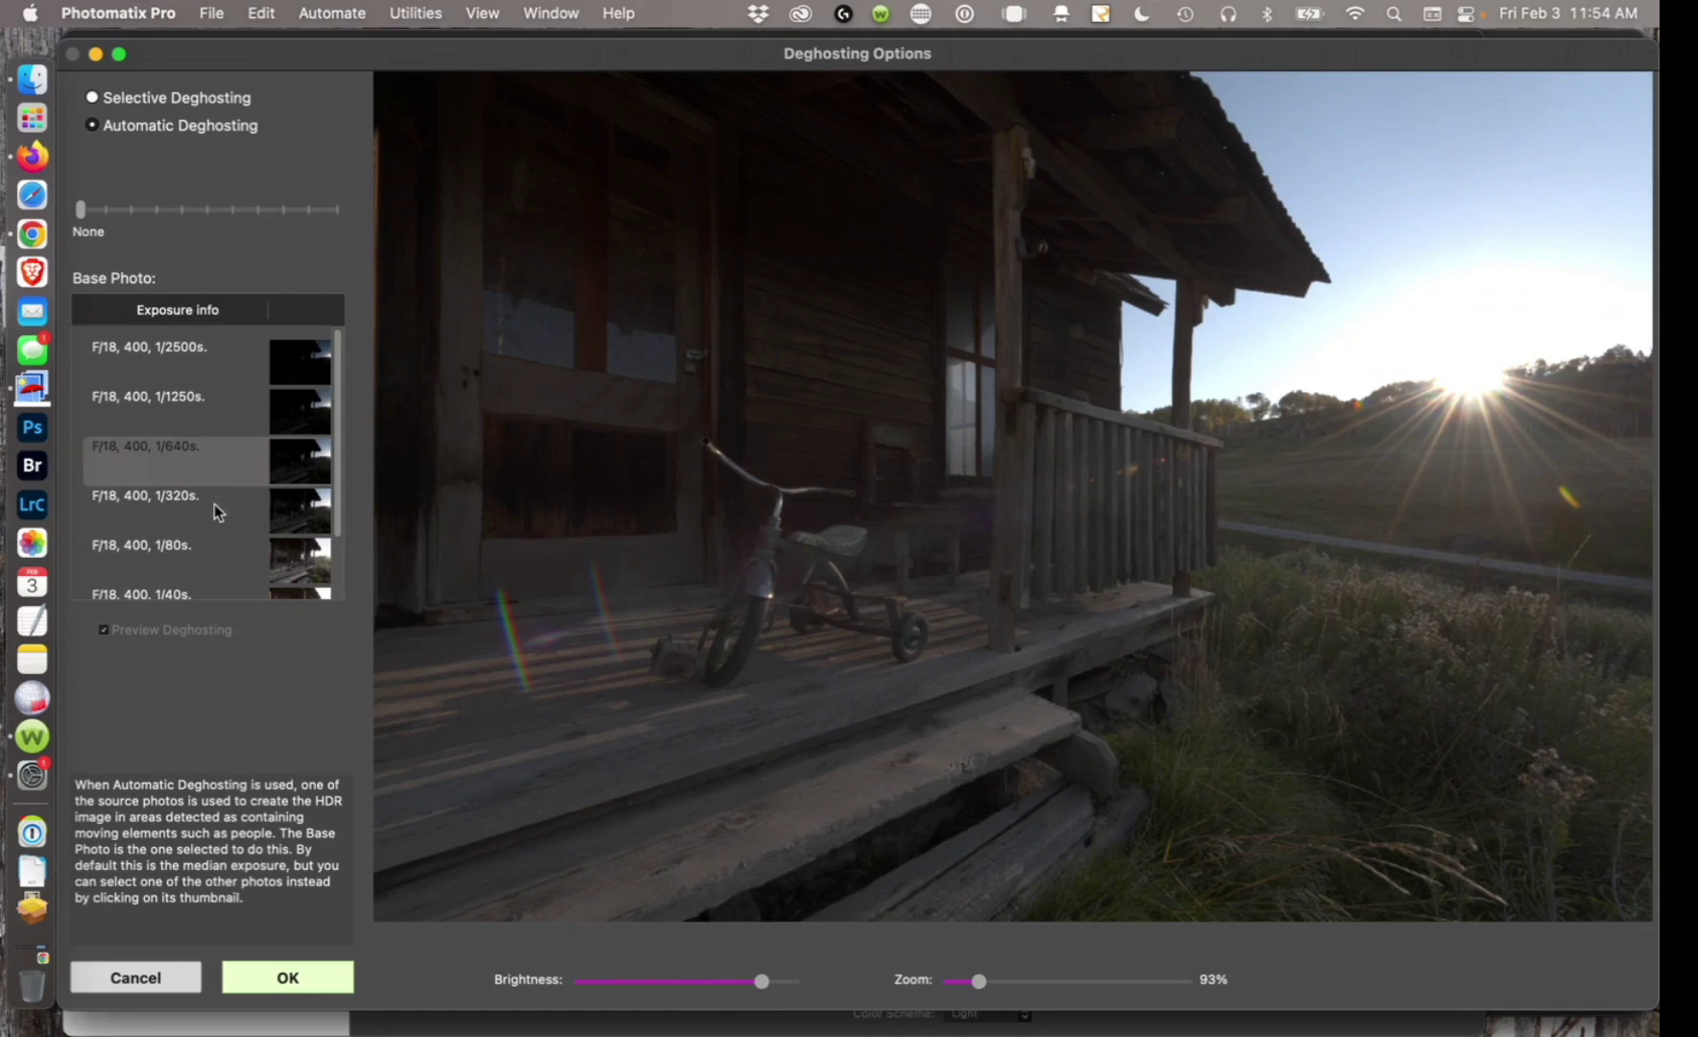
# Use Selective Deghosting to outline the grassy area beside the porch and mark it as ghosted.
pyautogui.click(92, 98)
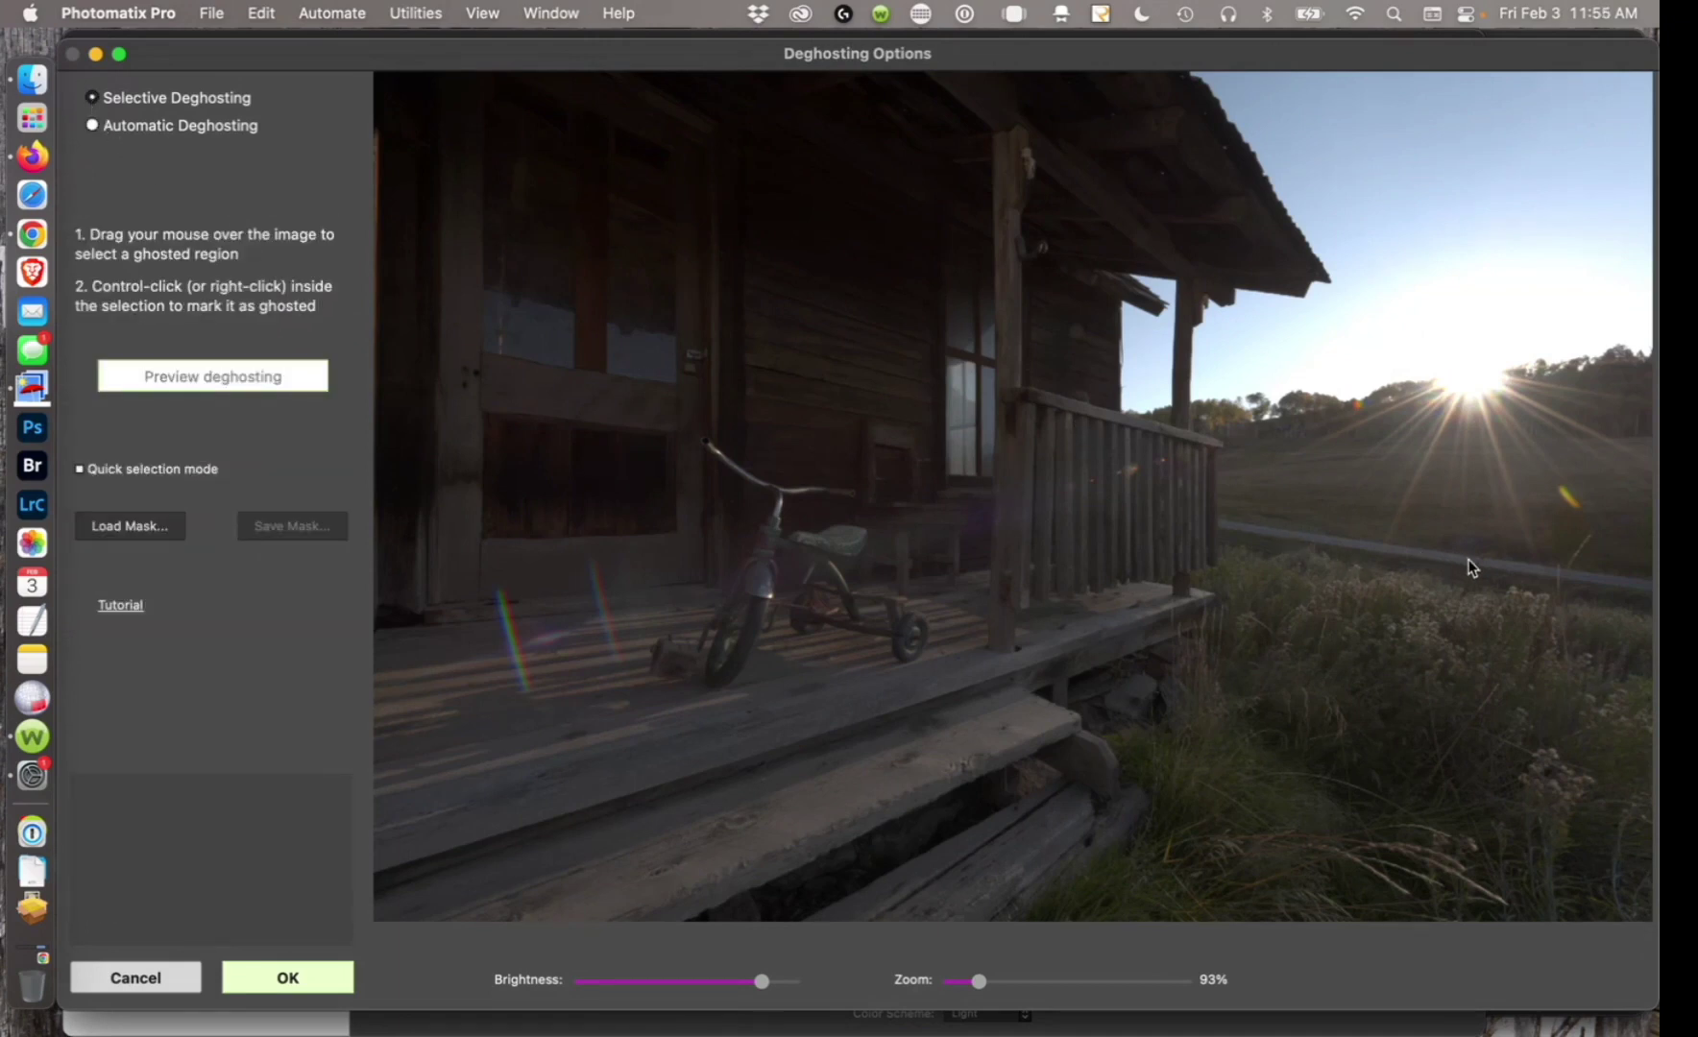
pyautogui.moveTo(1468, 567)
pyautogui.mouseDown()
pyautogui.moveTo(1333, 516)
pyautogui.moveTo(1224, 526)
pyautogui.moveTo(1202, 567)
pyautogui.moveTo(1218, 761)
pyautogui.moveTo(1397, 866)
pyautogui.moveTo(1536, 857)
pyautogui.moveTo(1599, 778)
pyautogui.moveTo(1541, 560)
pyautogui.mouseUp()
pyautogui.rightClick(1321, 630)
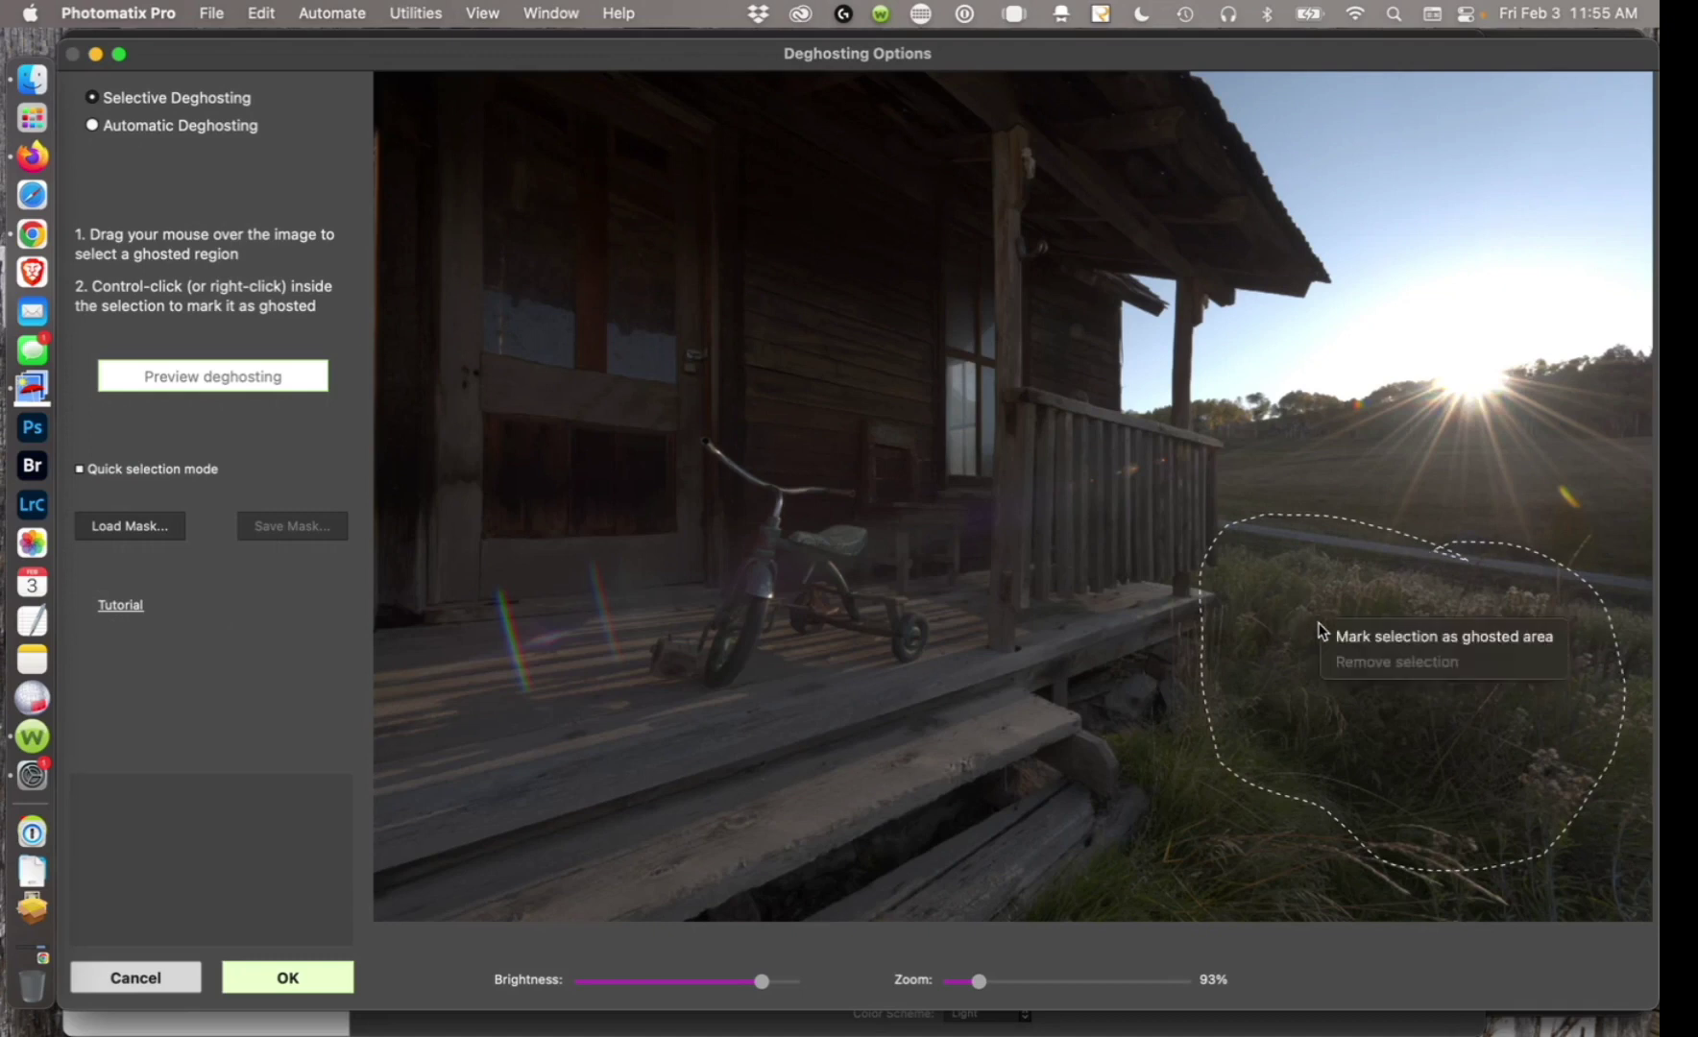
pyautogui.click(1339, 638)
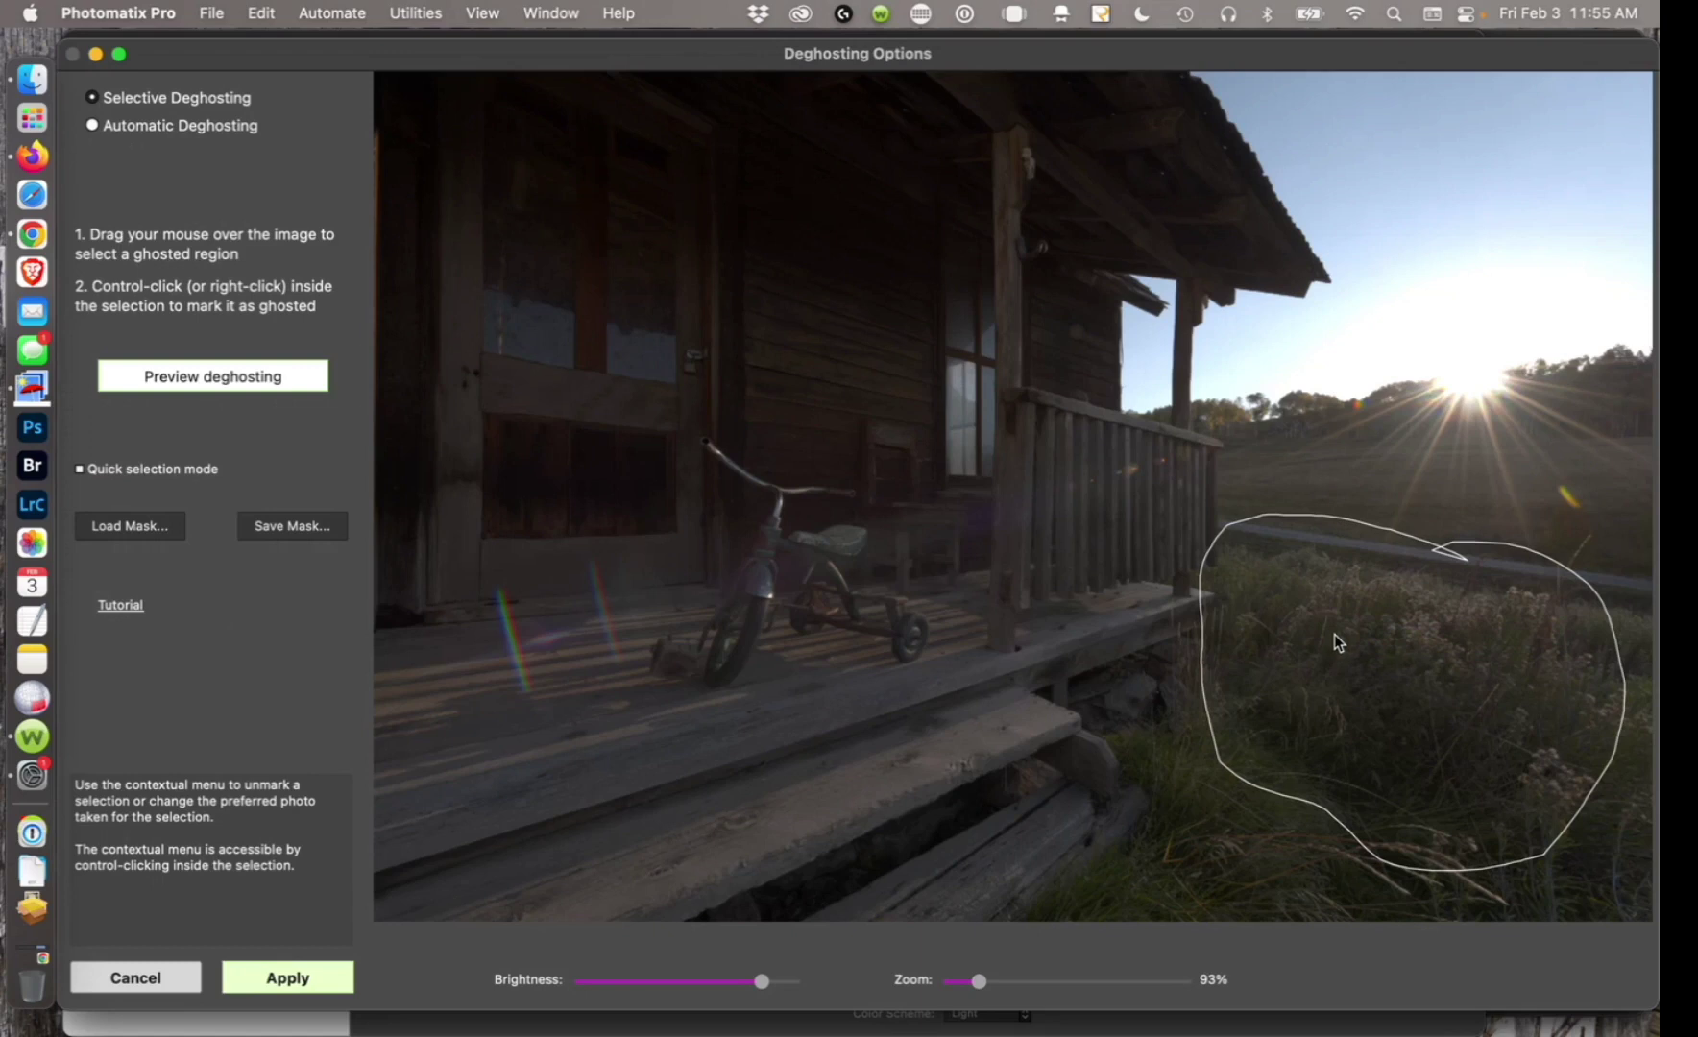
# Set the 0 EV photo for the ghosted grass selection, preview the deghosting, and return to selection mode.
pyautogui.rightClick(1266, 572)
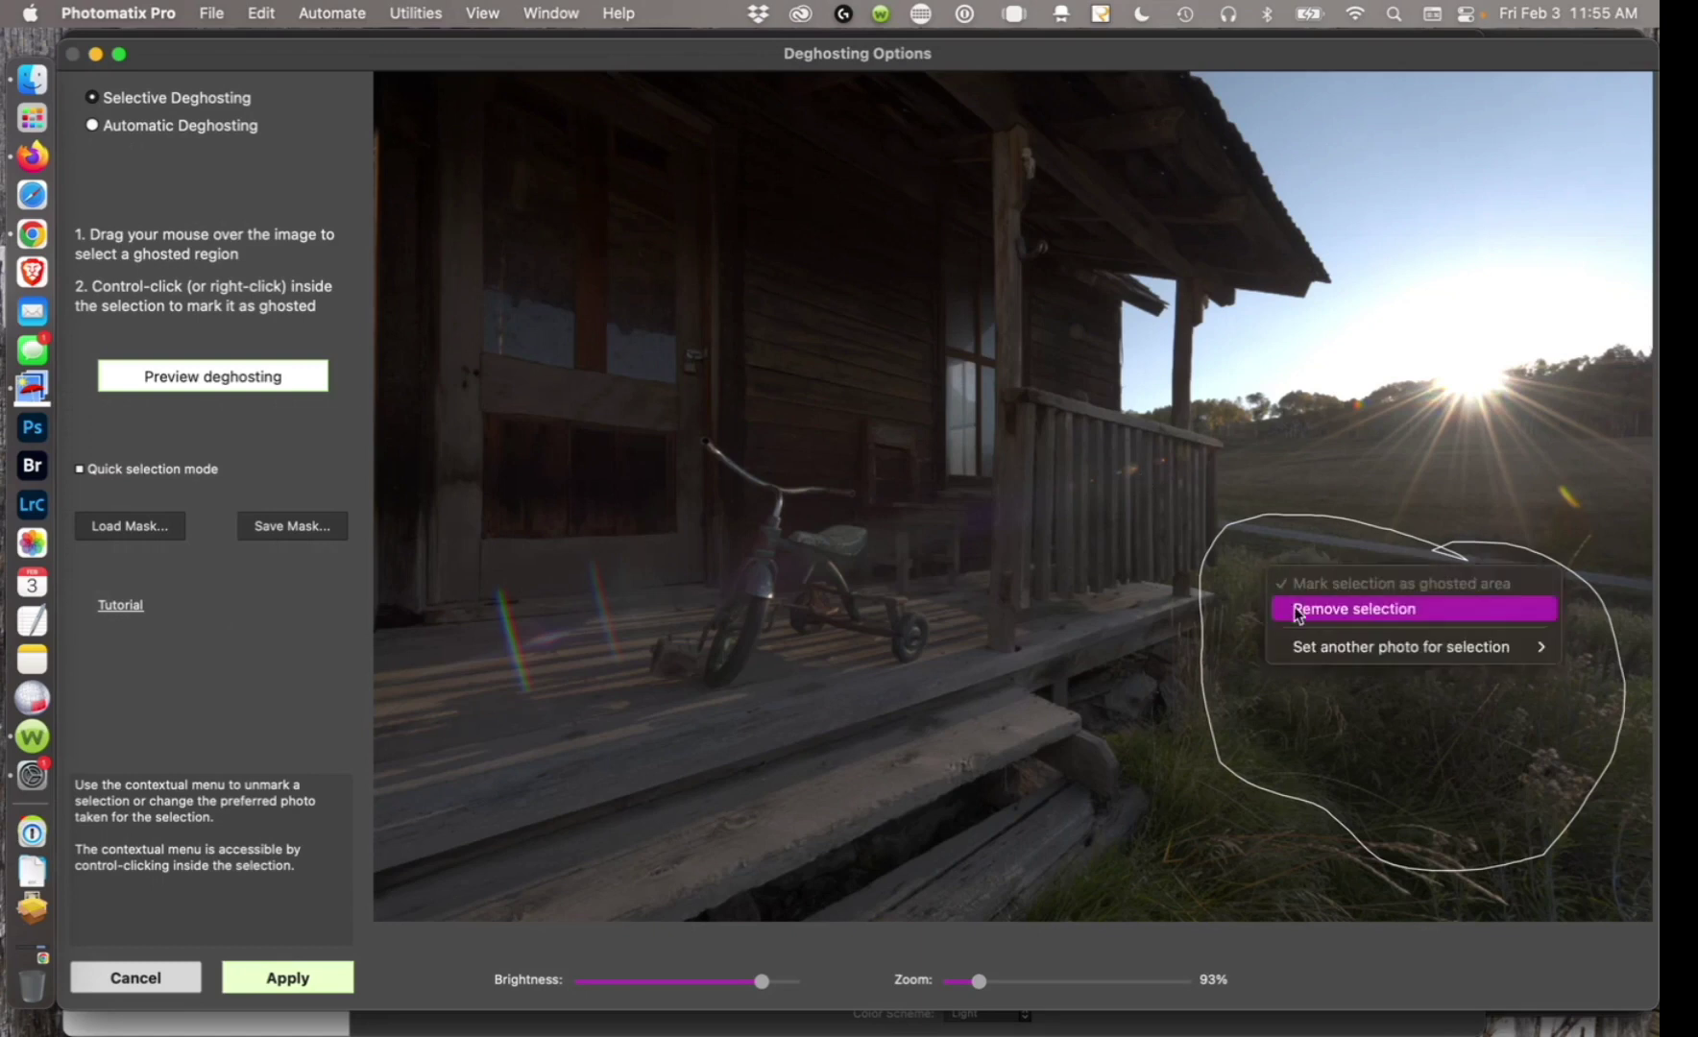
pyautogui.moveTo(1313, 646)
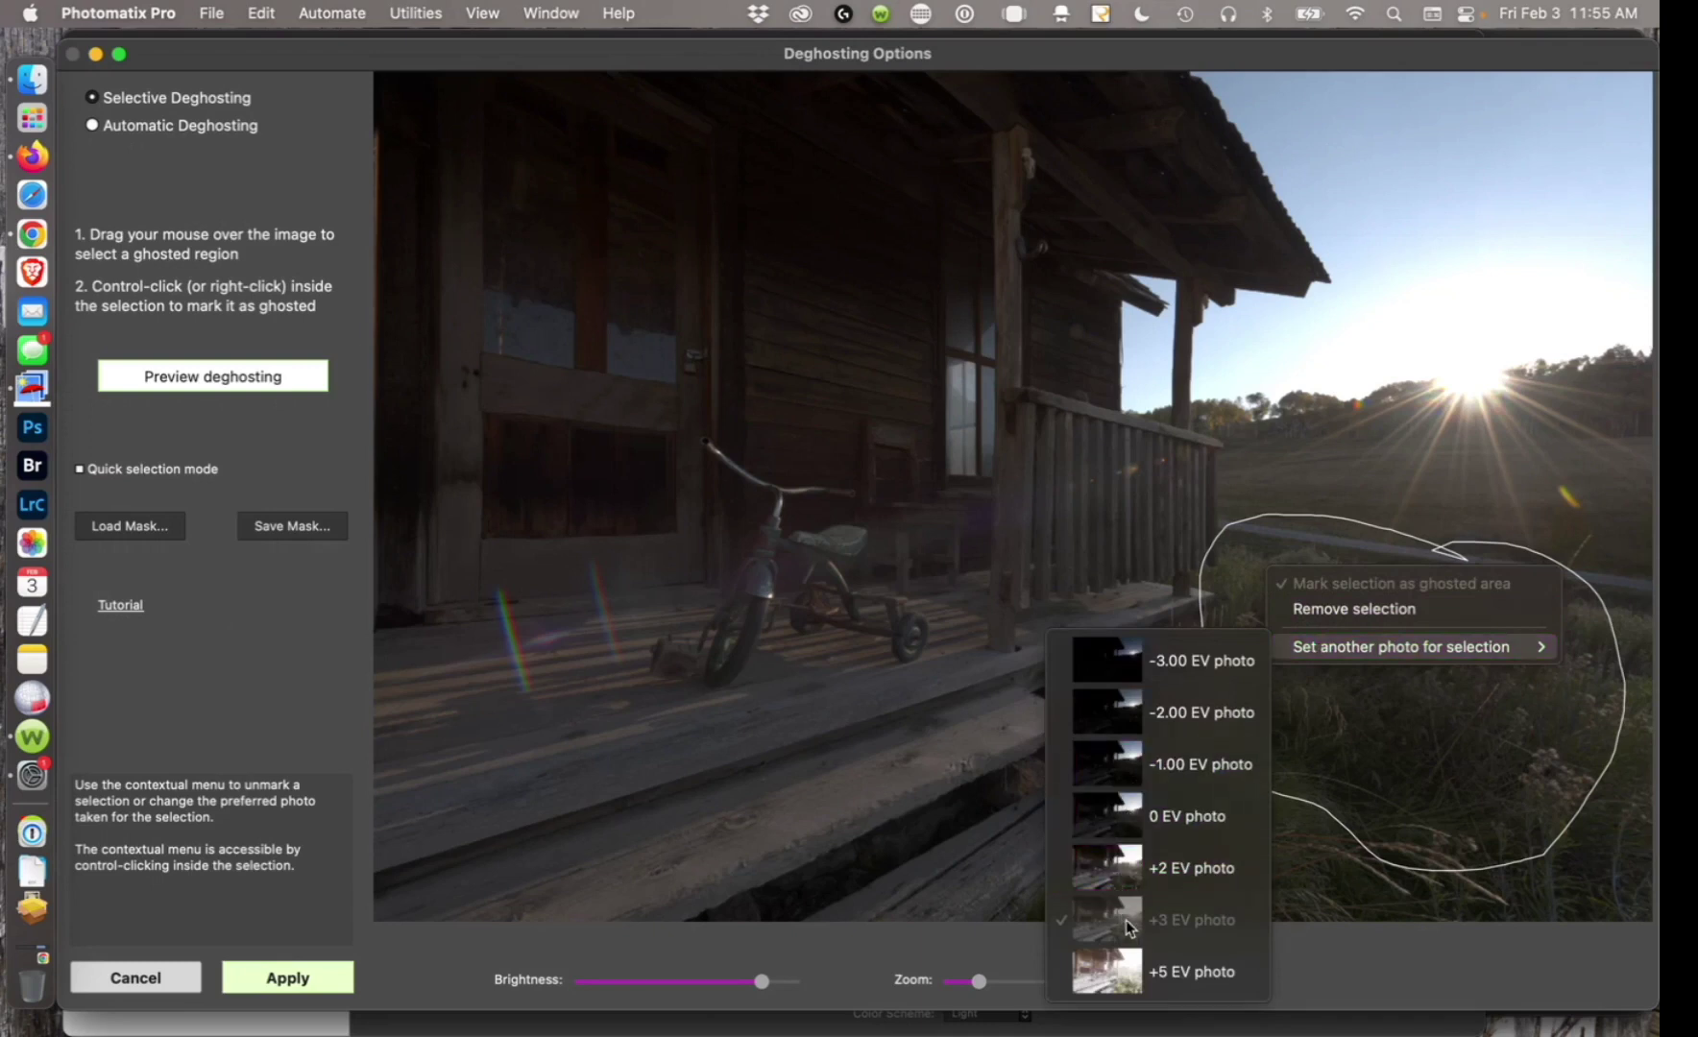
pyautogui.click(1130, 818)
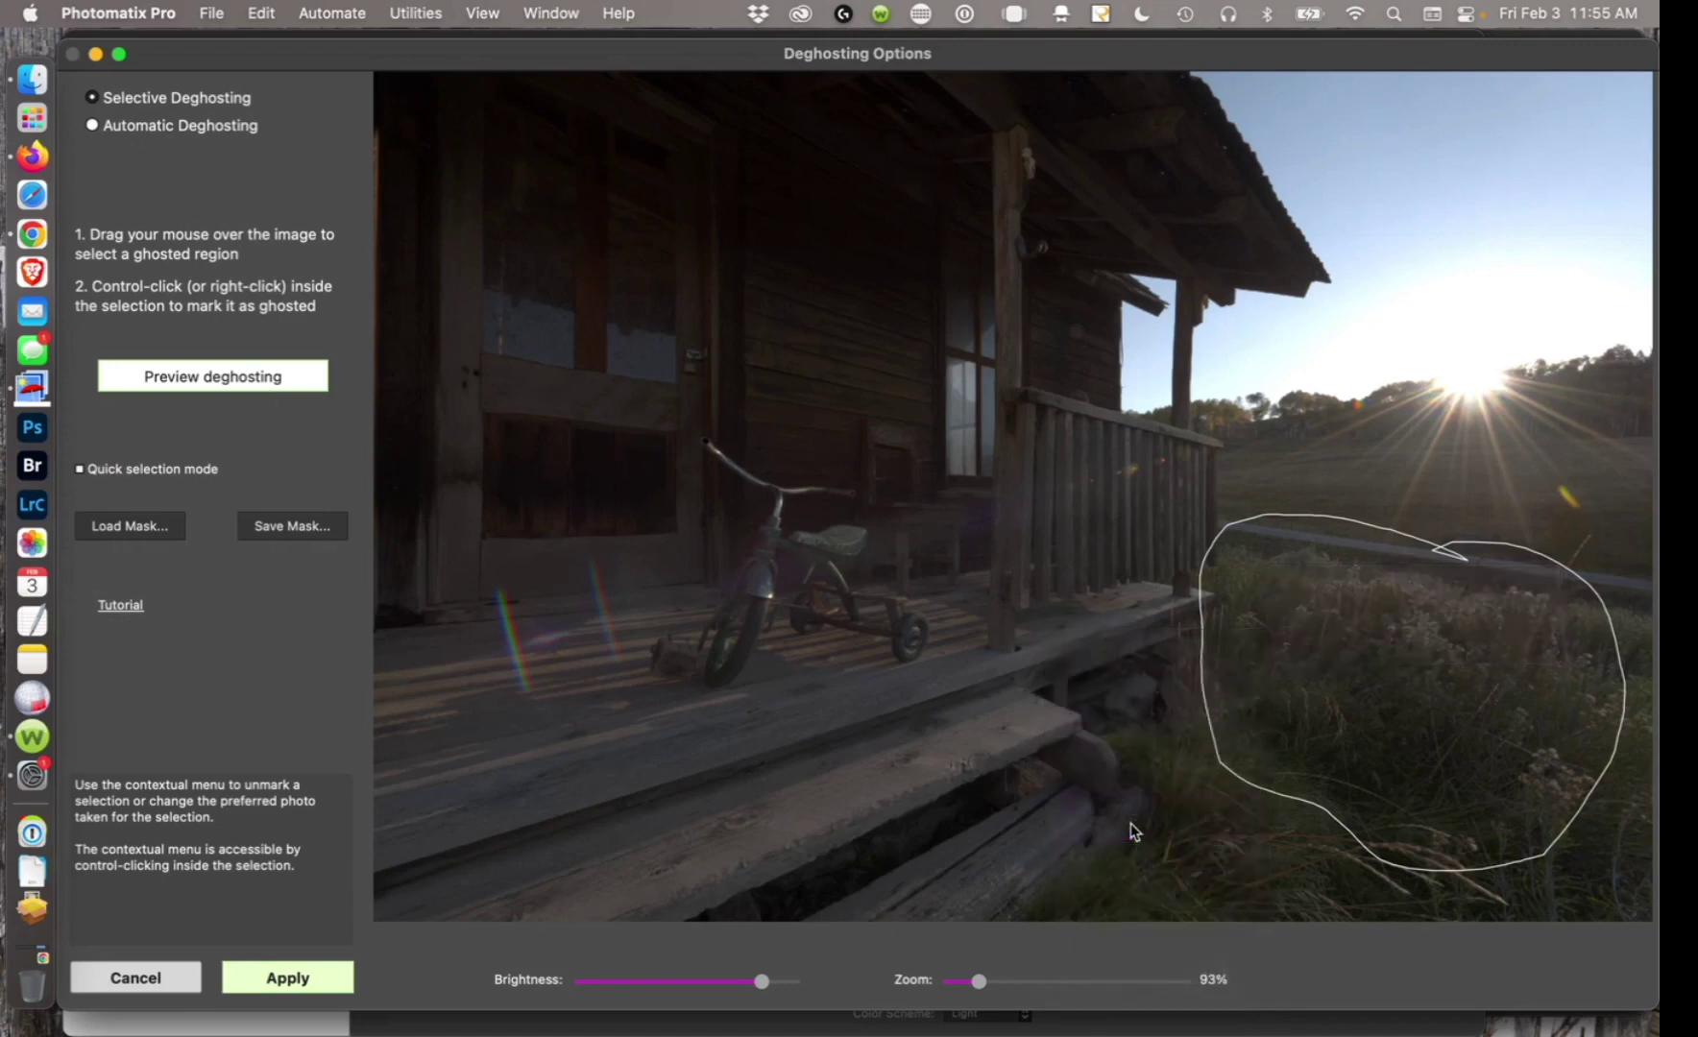
pyautogui.click(237, 382)
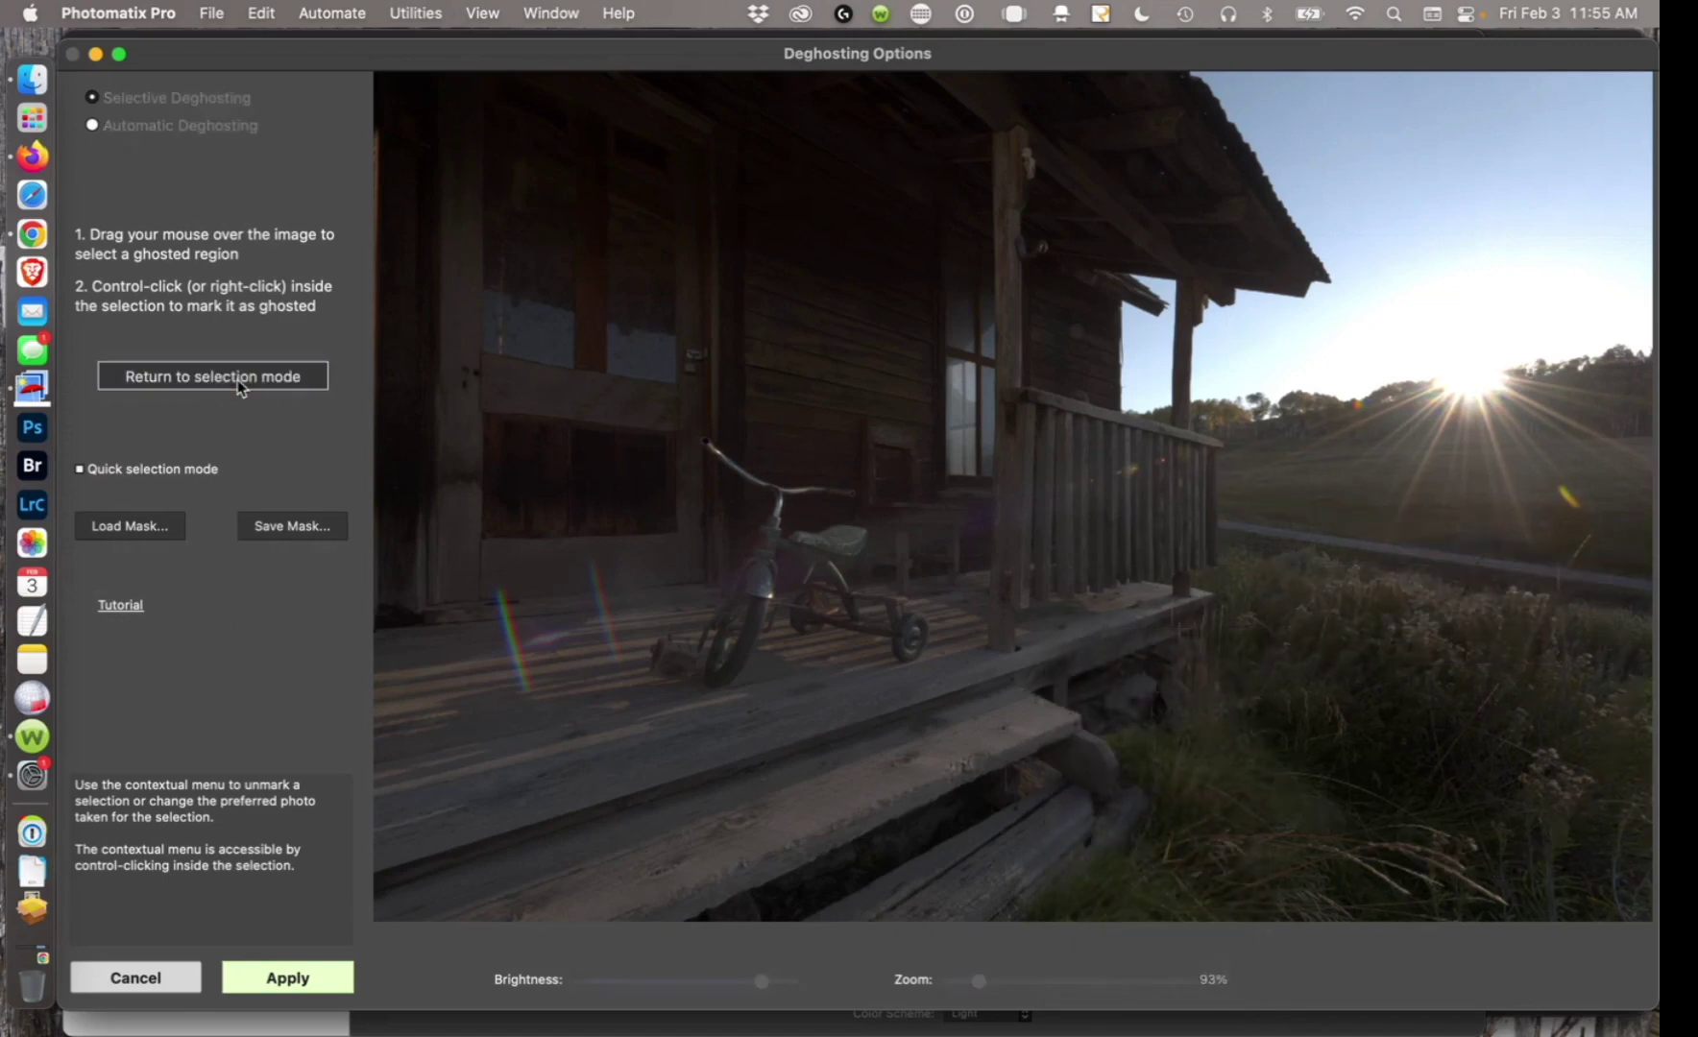
pyautogui.click(237, 379)
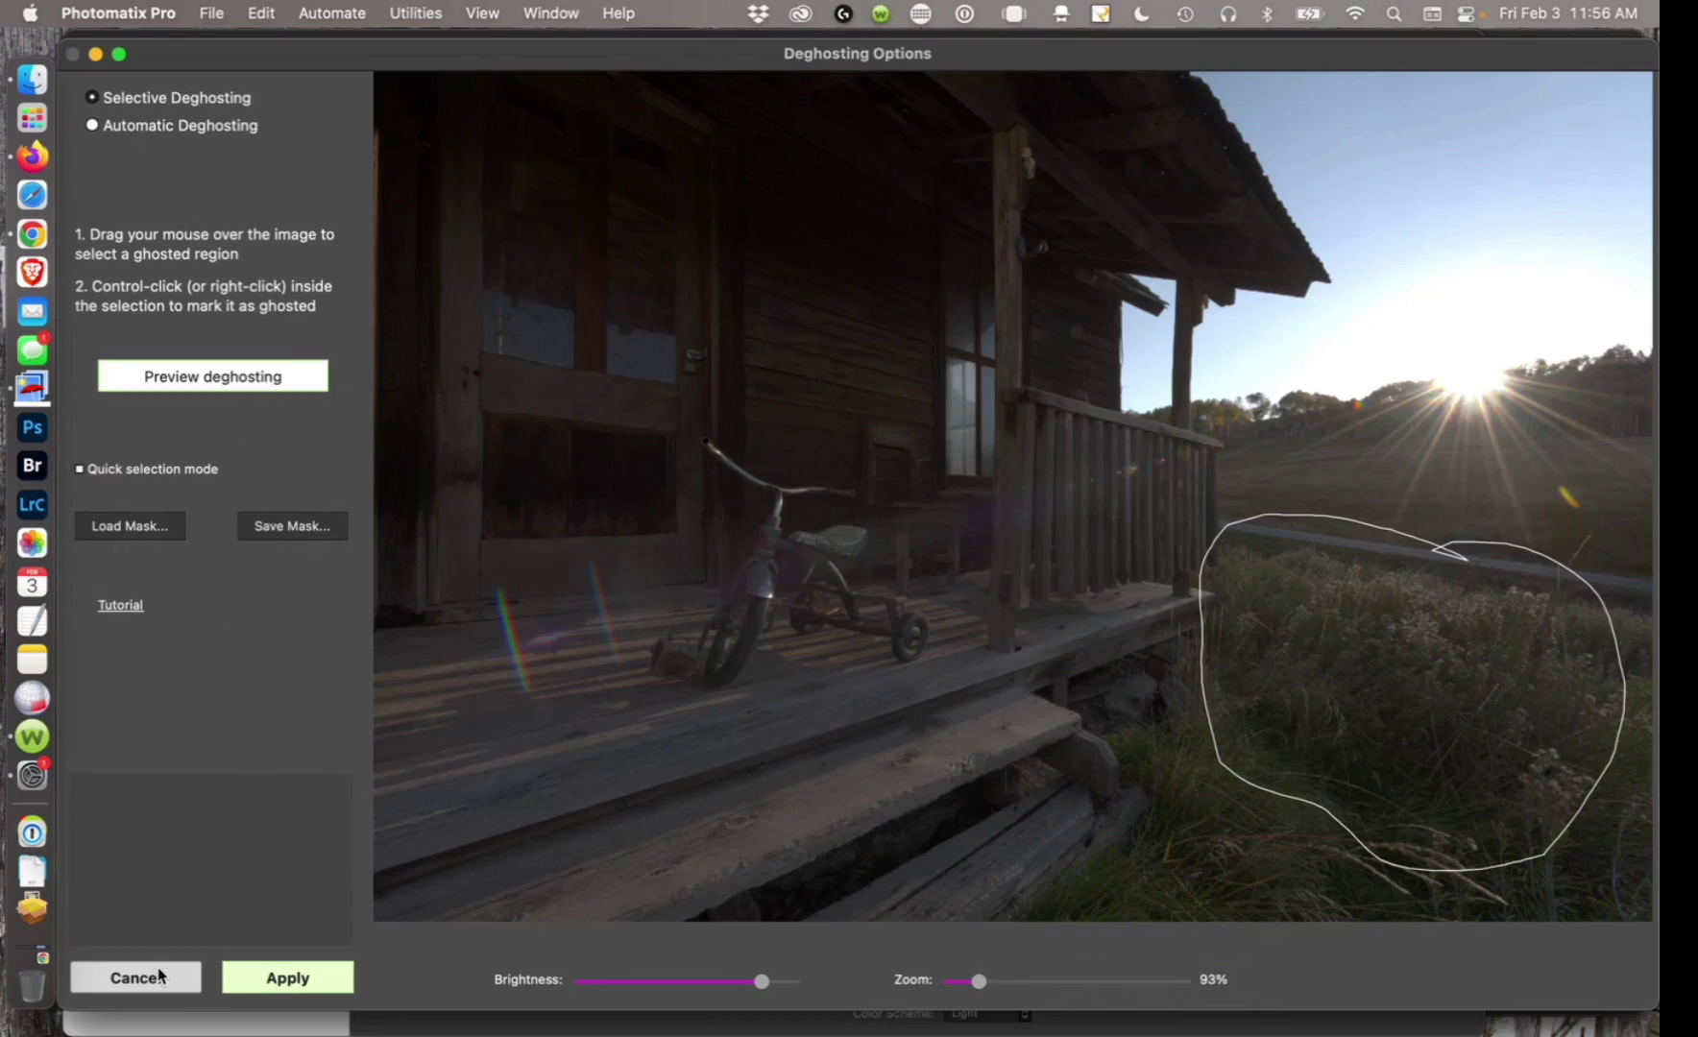
# Remove the ghosted selection over the grass and accept the deghosting options to merge the photos.
pyautogui.rightClick(1302, 633)
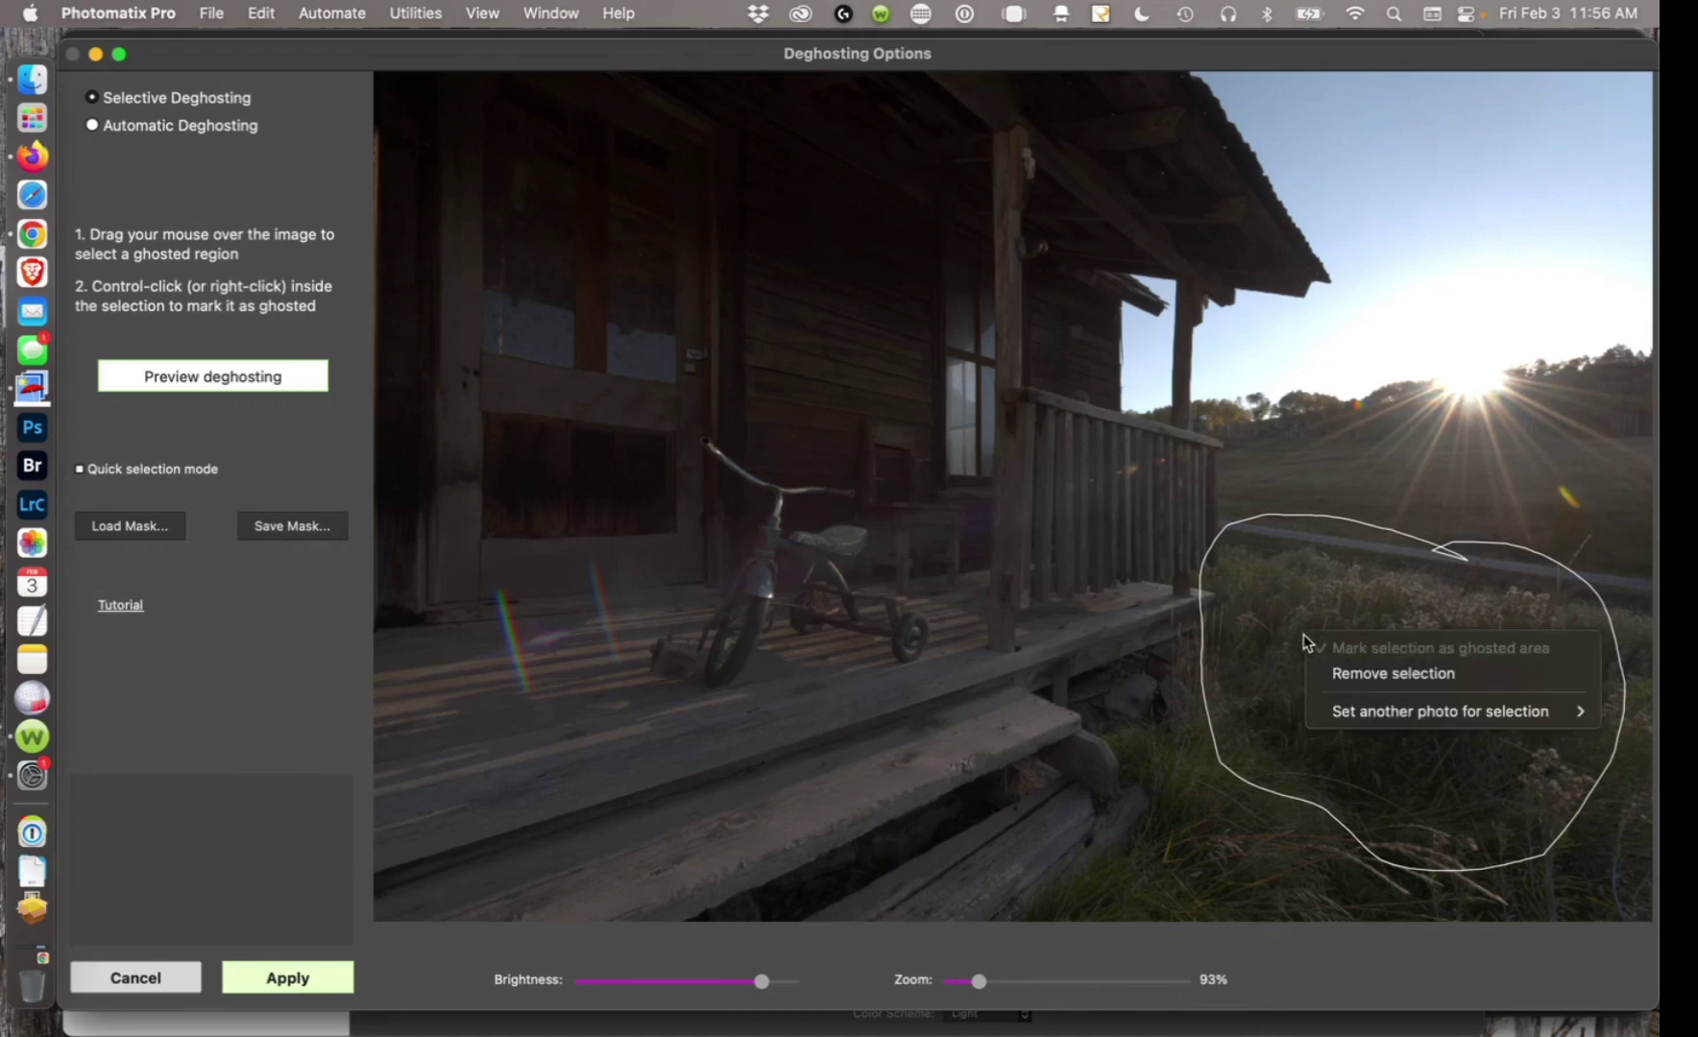
pyautogui.click(1341, 677)
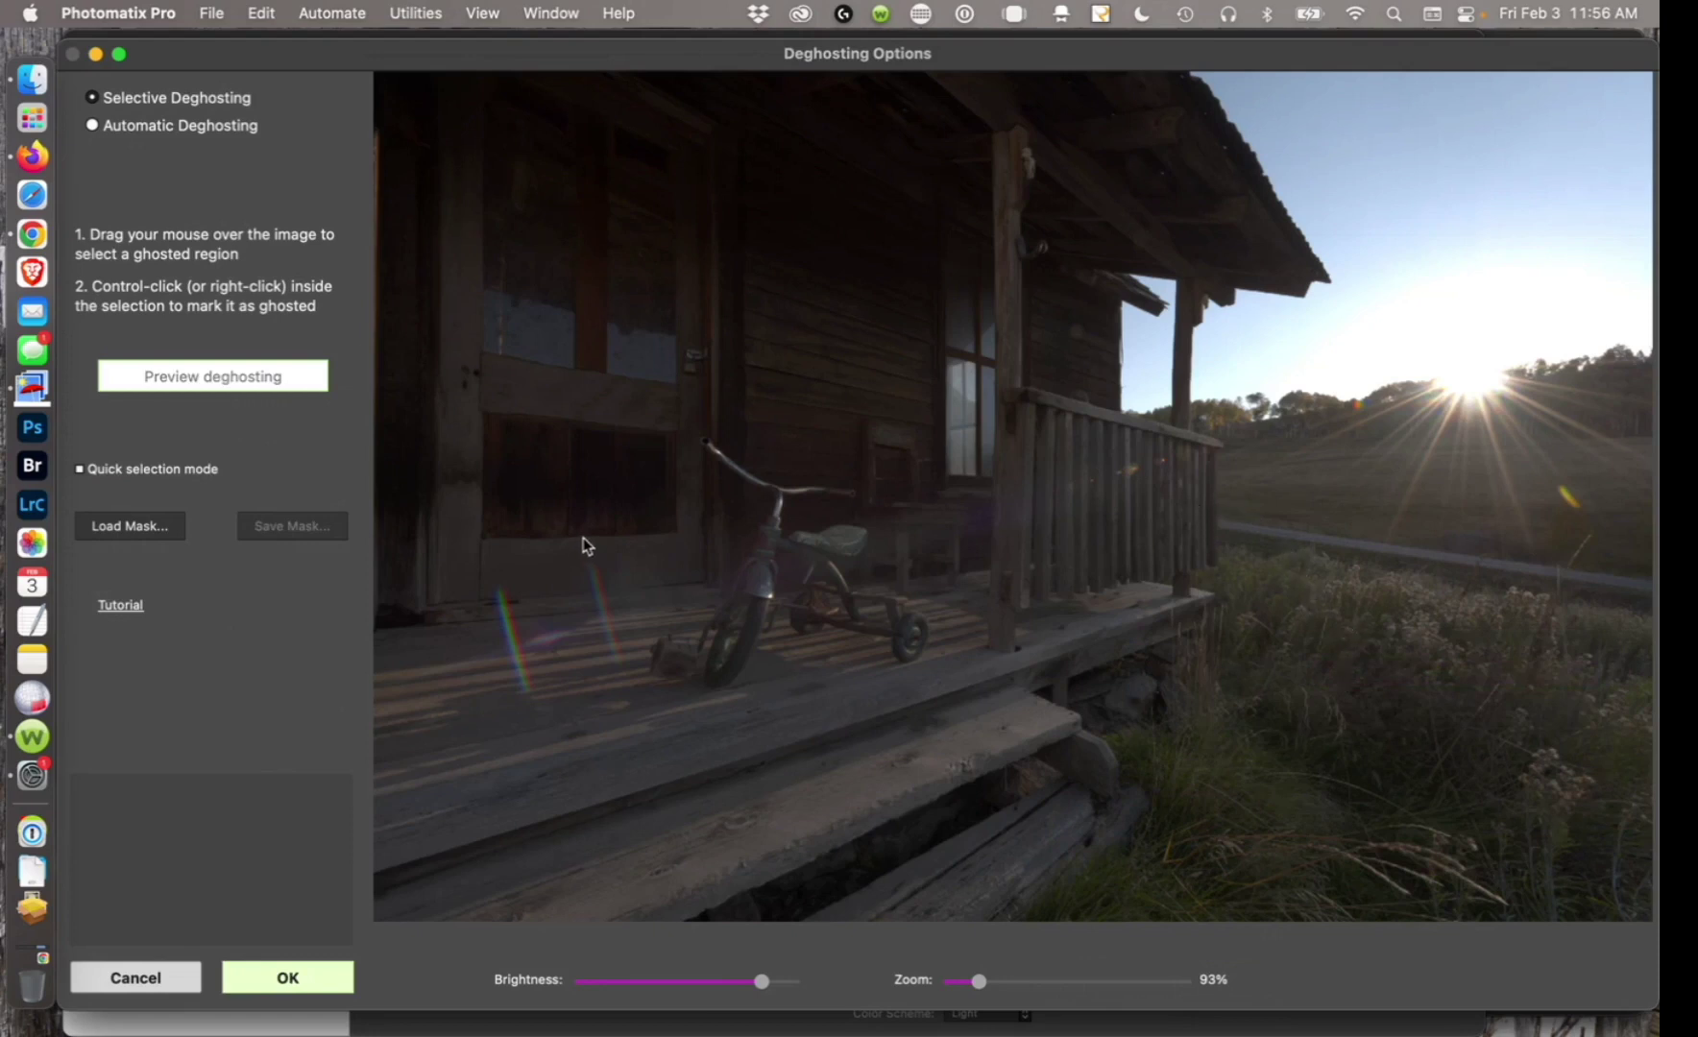
pyautogui.click(288, 978)
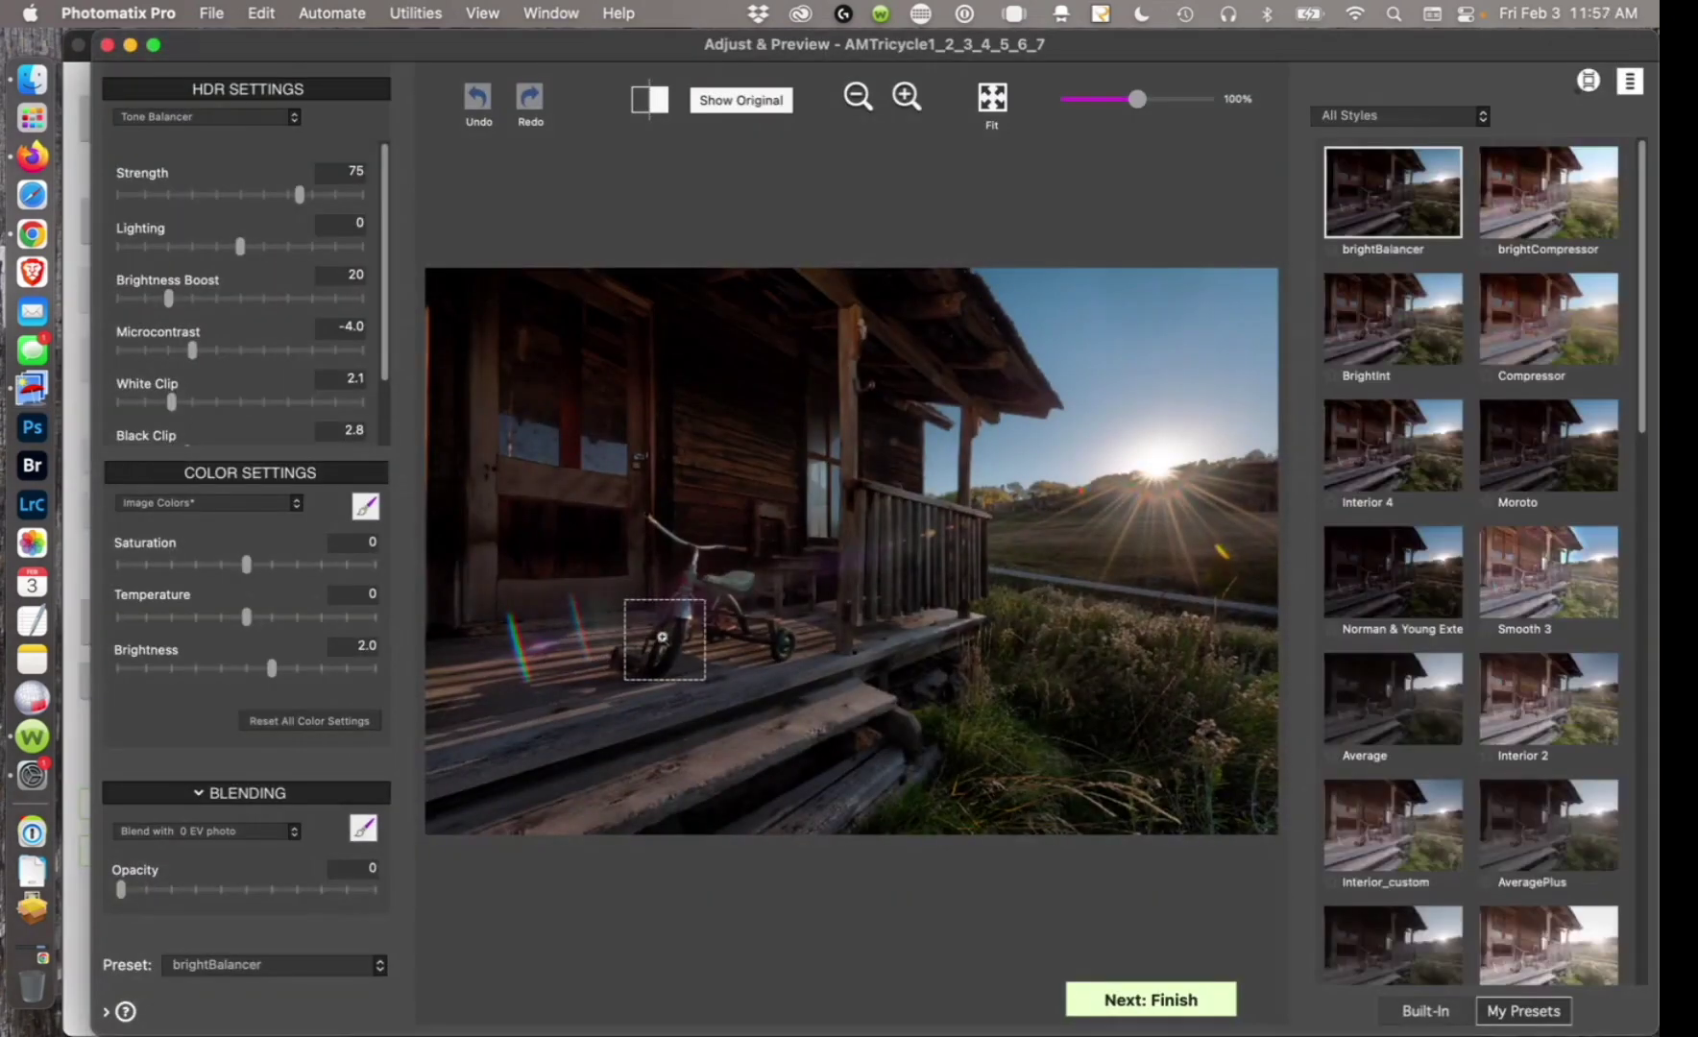
# Try the custom brightCompressor preset, and apply the built-in Detailed preset to the merged image.
pyautogui.click(1532, 196)
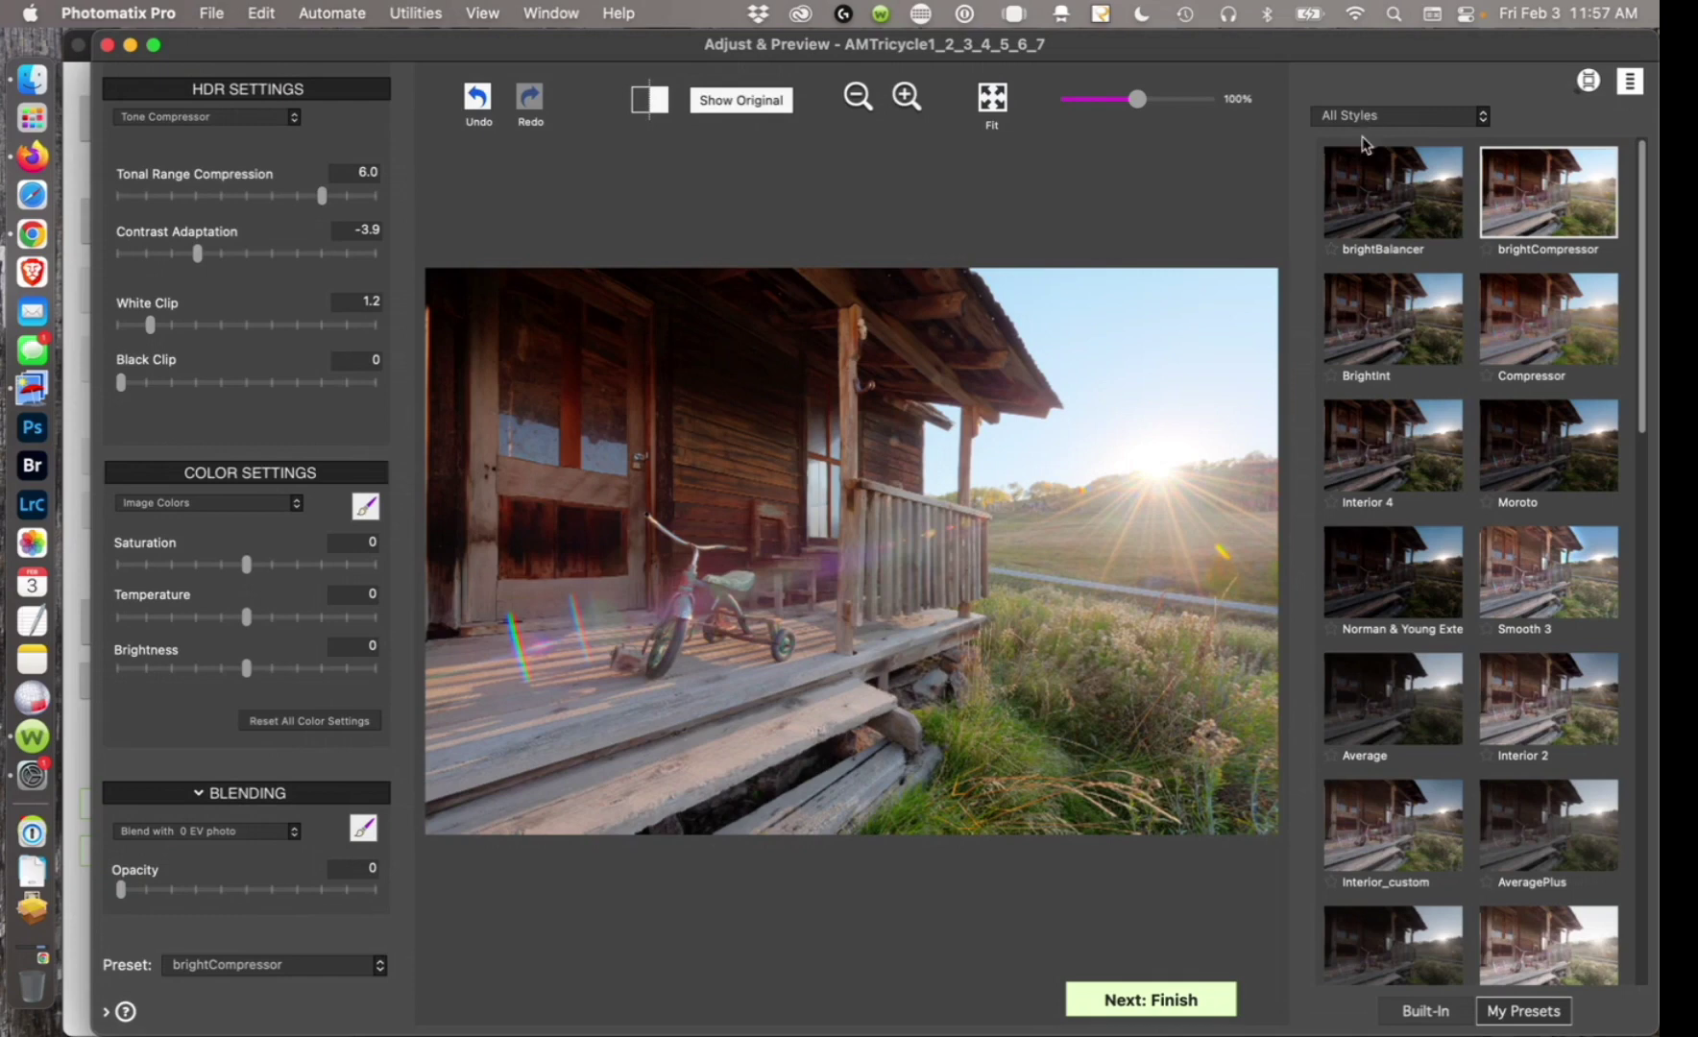
pyautogui.click(1427, 1014)
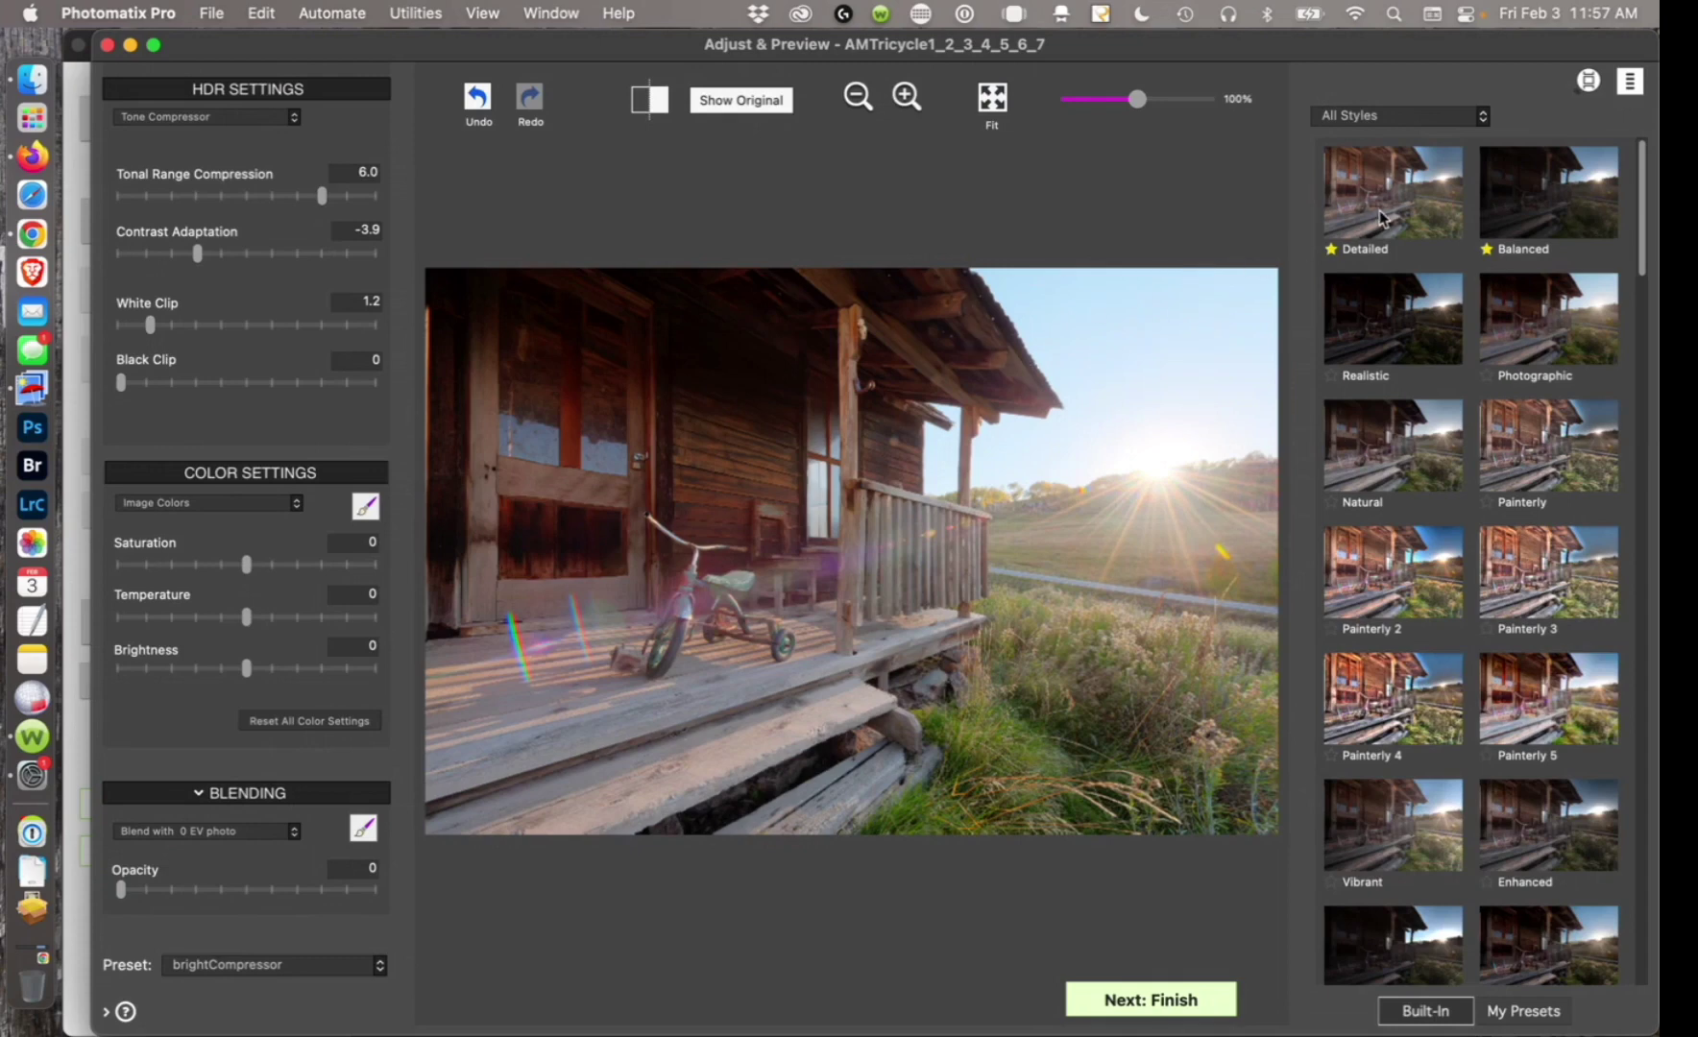
pyautogui.click(1380, 217)
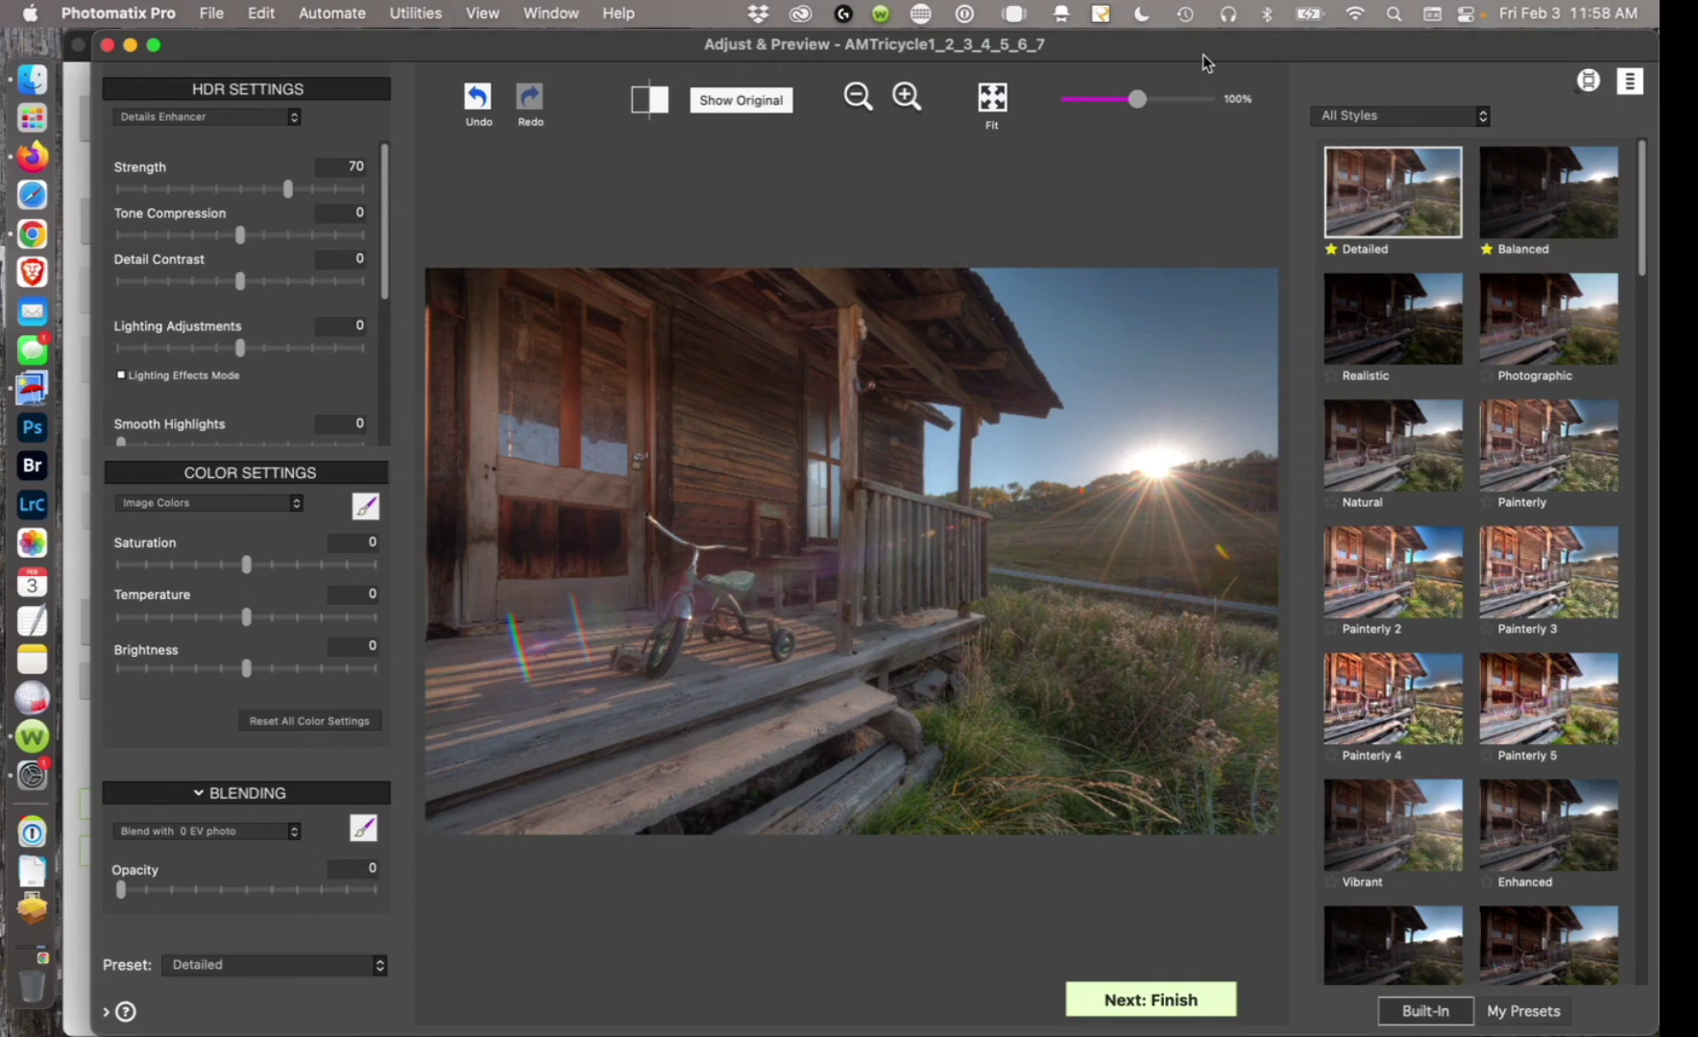
# Try the built-in Painterly, Photographic, Balanced, Realistic and Natural presets on the image.
pyautogui.click(1529, 446)
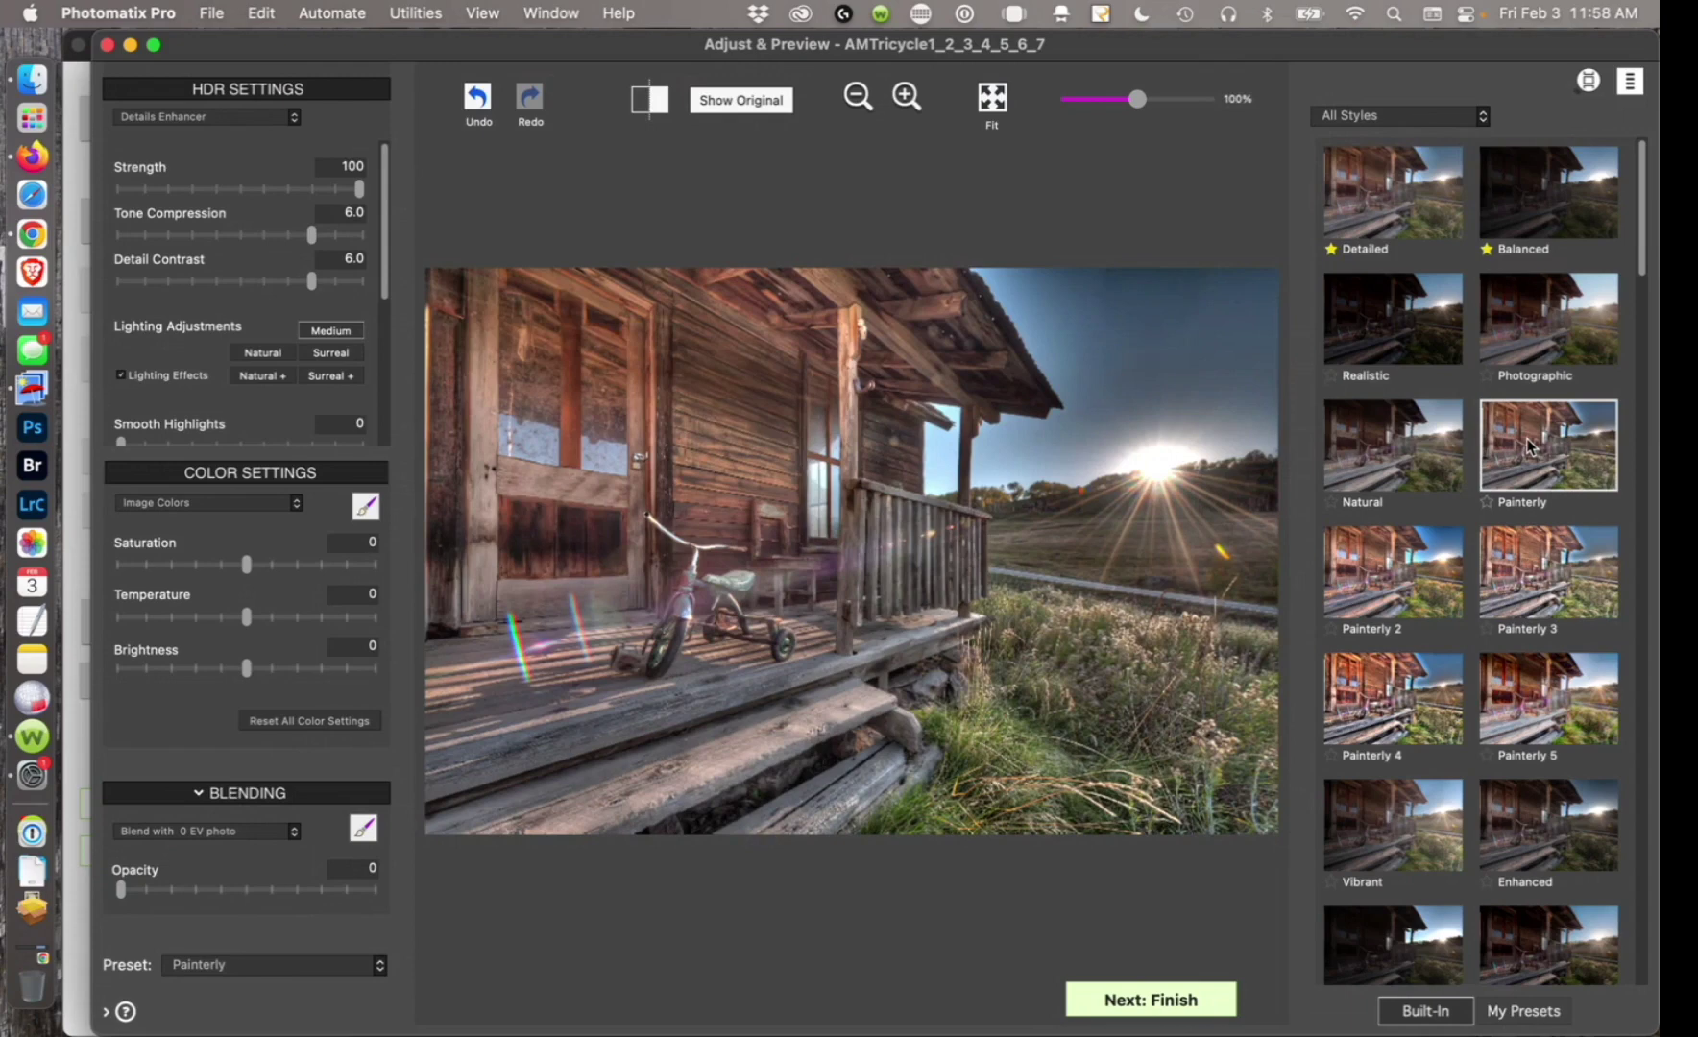
pyautogui.click(1534, 305)
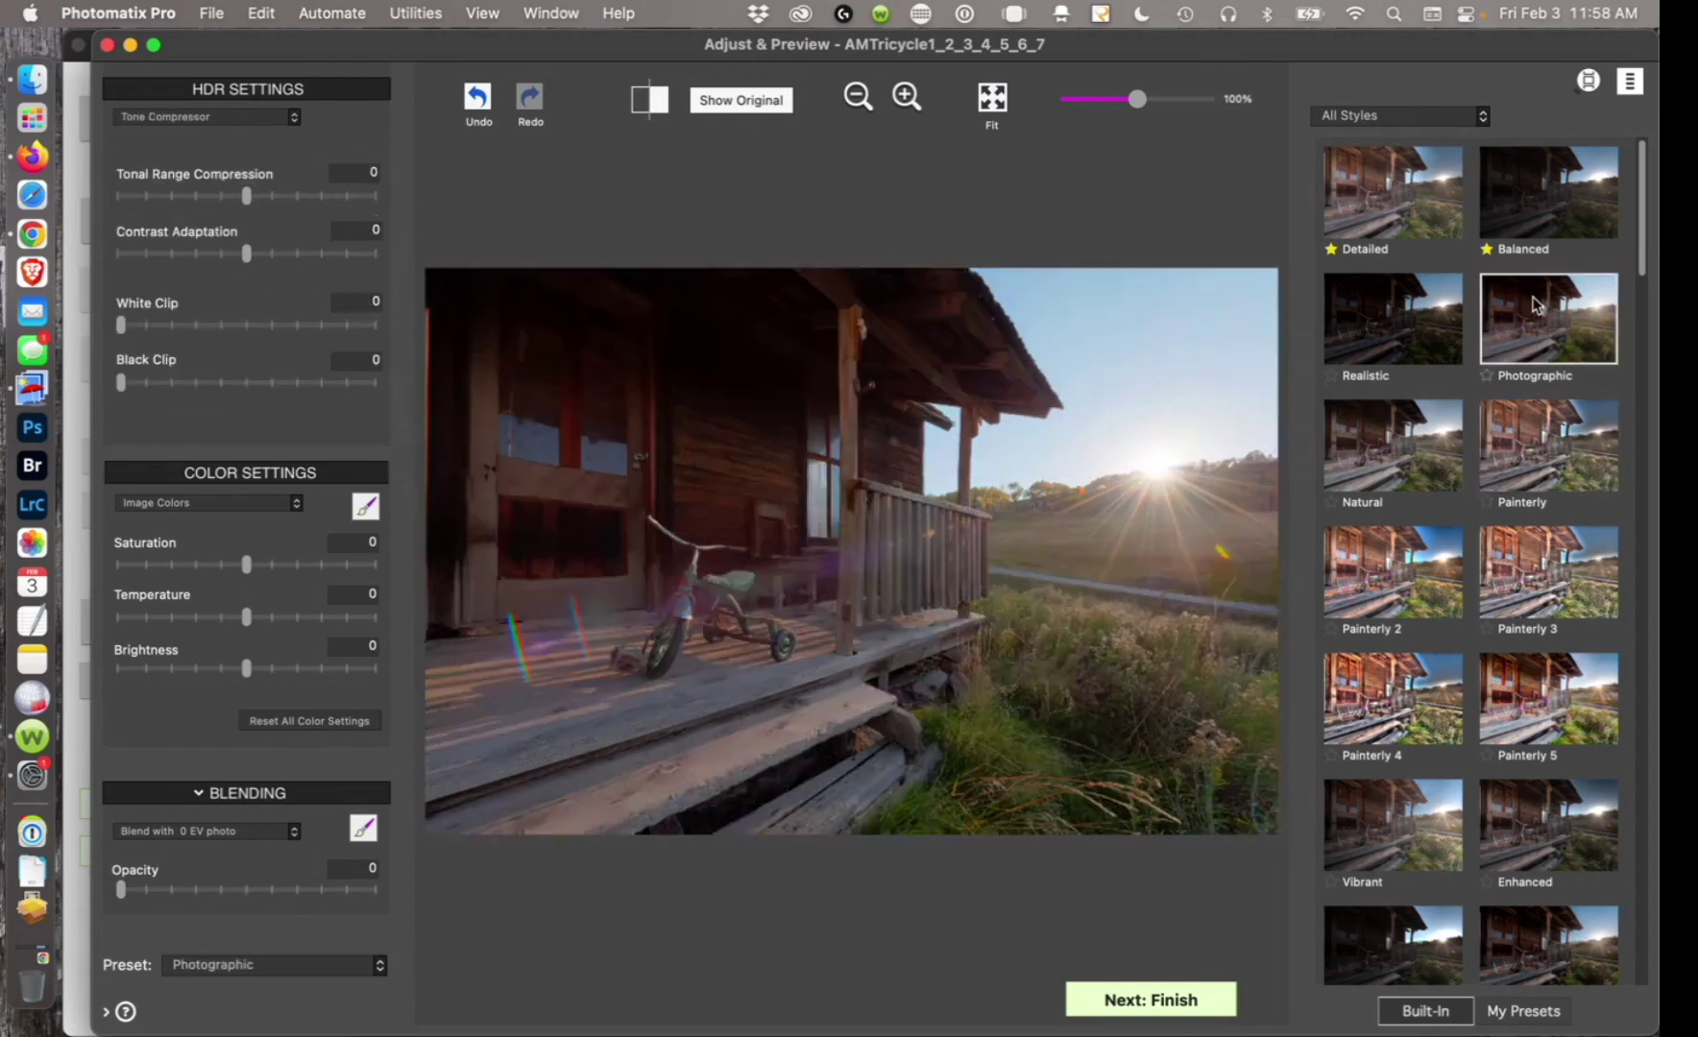
pyautogui.click(1542, 195)
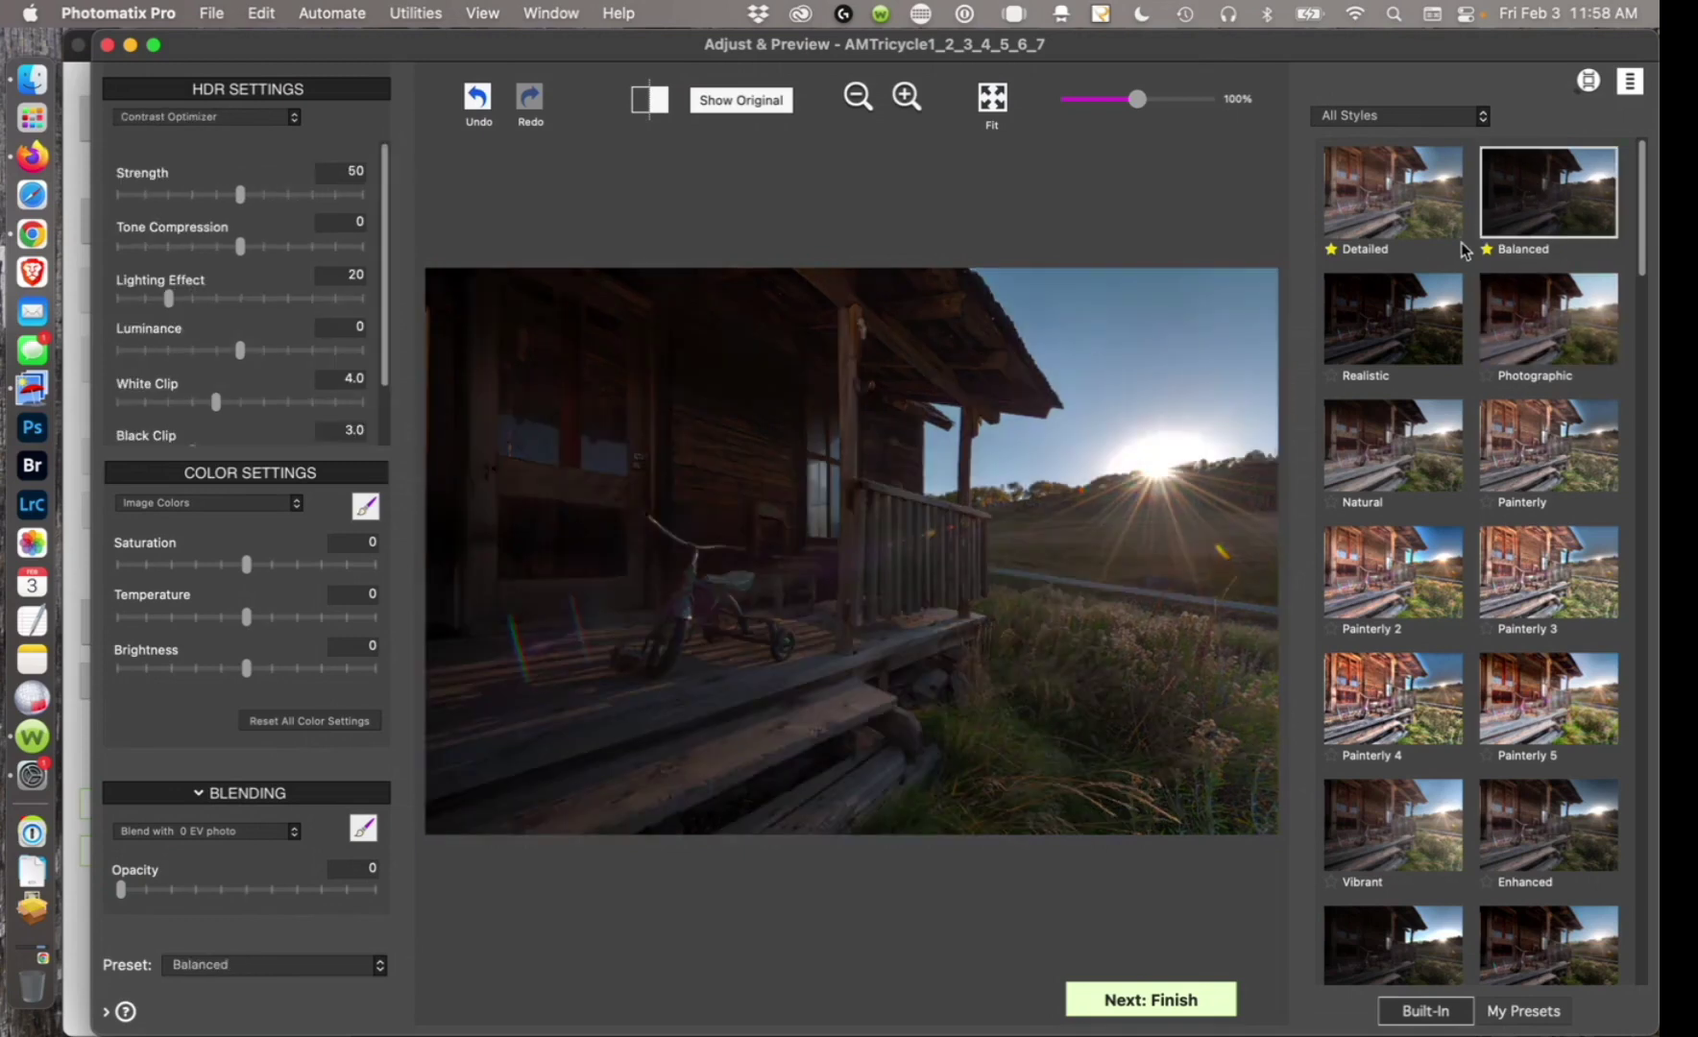
pyautogui.click(1421, 317)
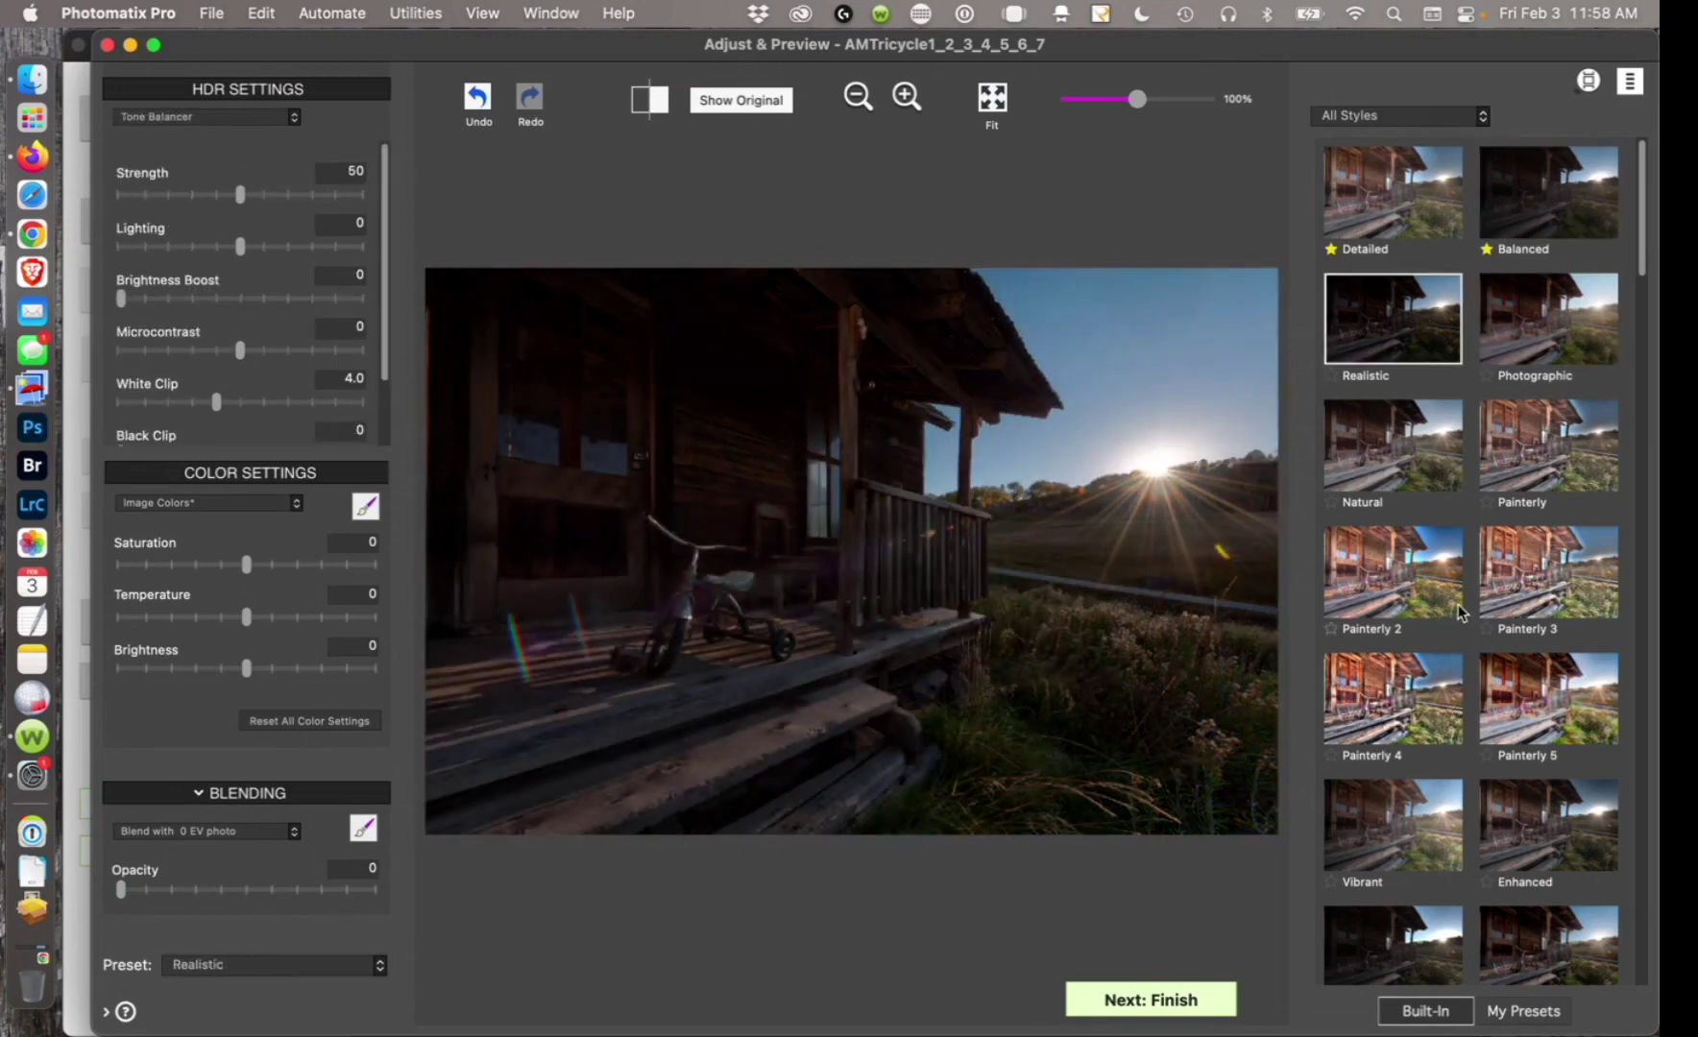
pyautogui.click(1371, 463)
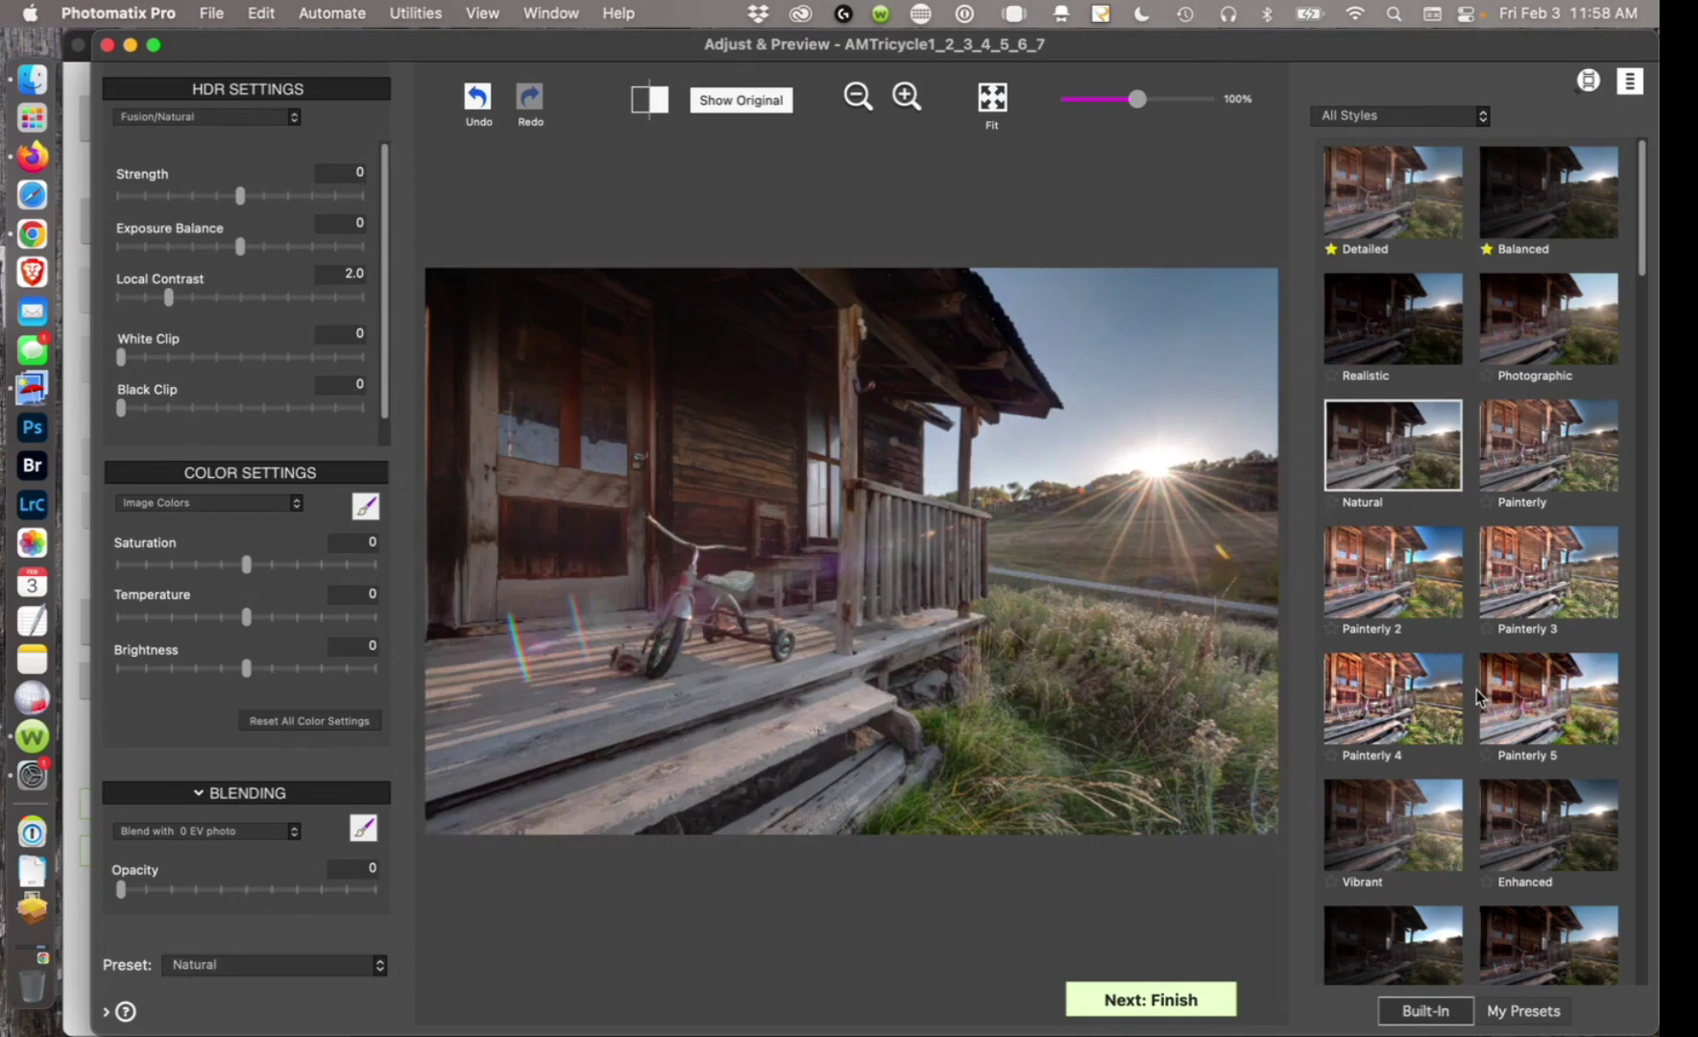
# Look through the built-in presets, apply the Realistic preset, and set its Strength to 68.
pyautogui.scroll(-3, 1479, 698)
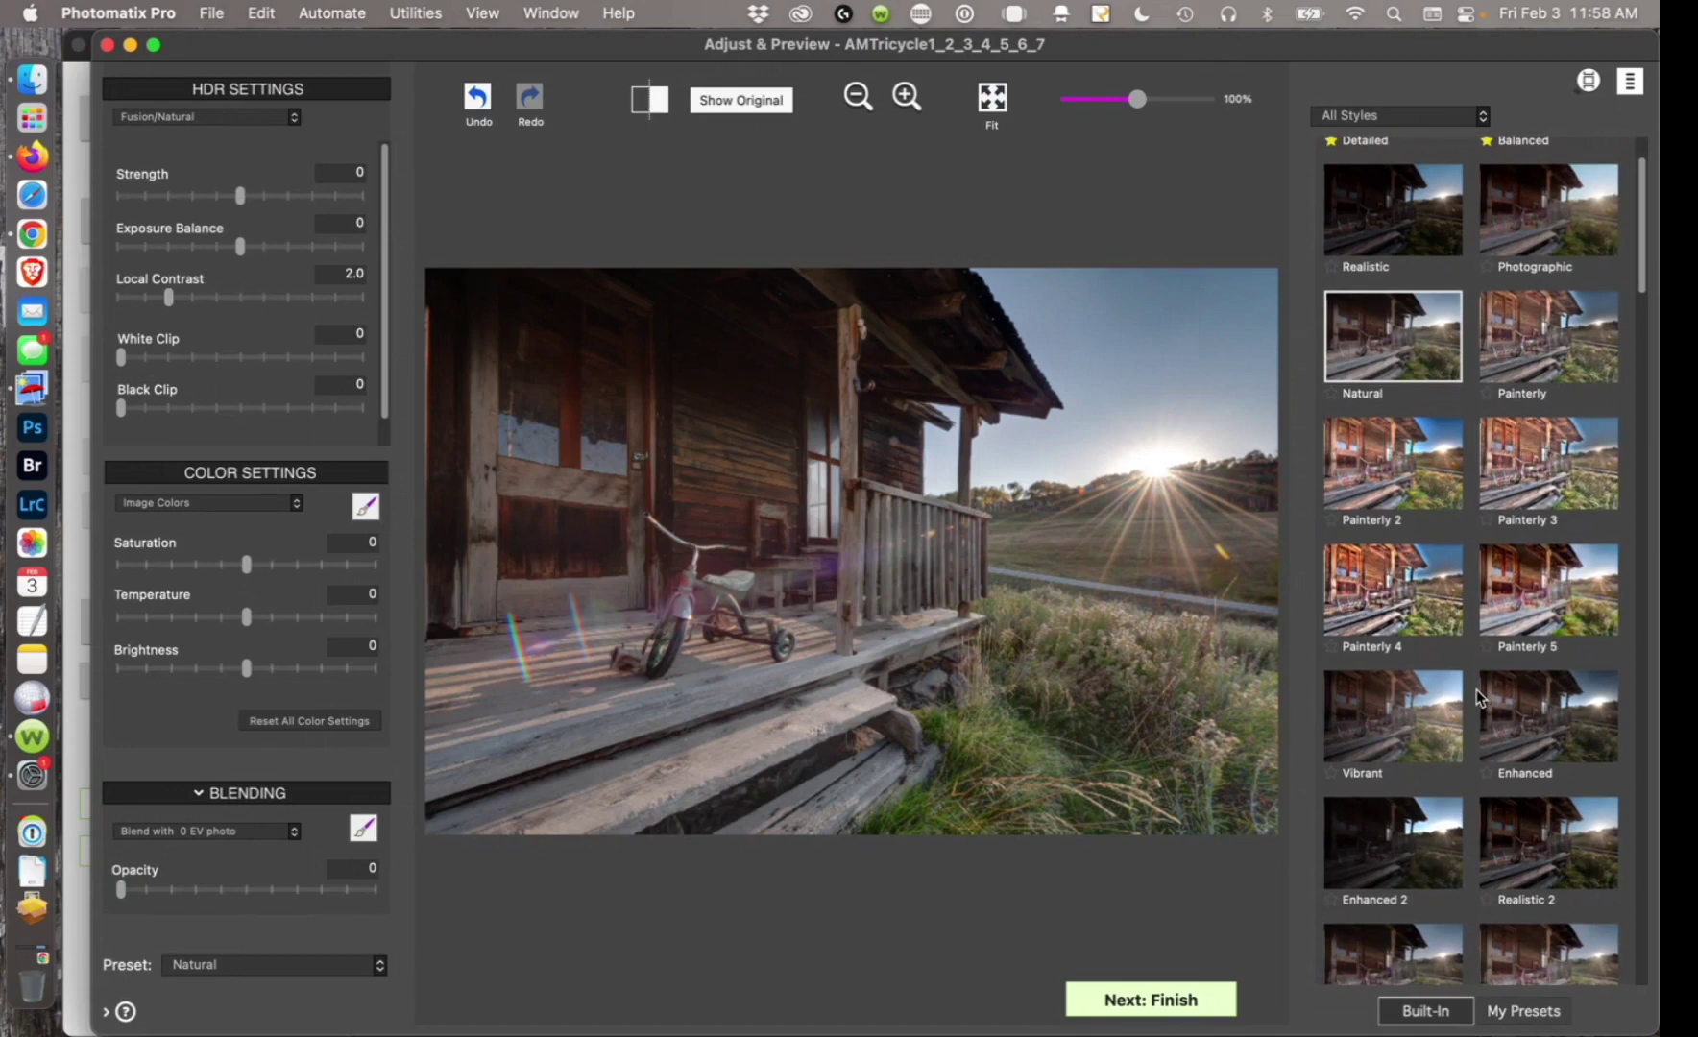
pyautogui.scroll(-2, 1479, 698)
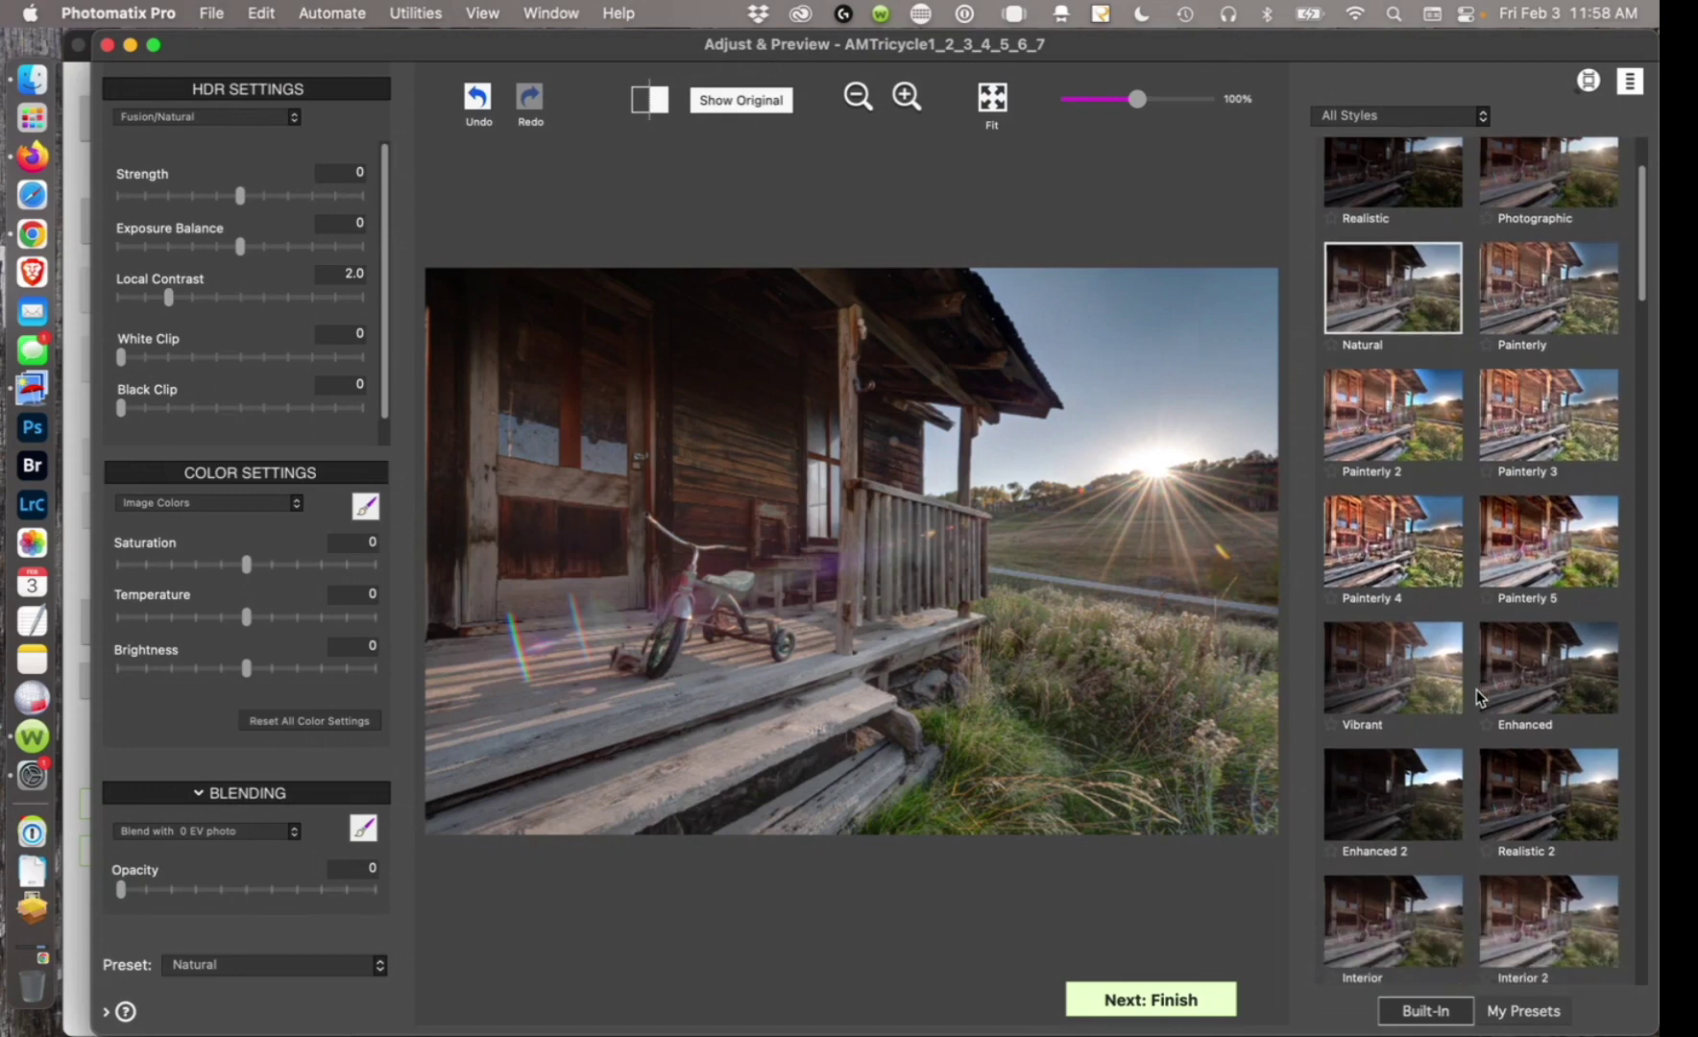
pyautogui.scroll(-5, 1479, 698)
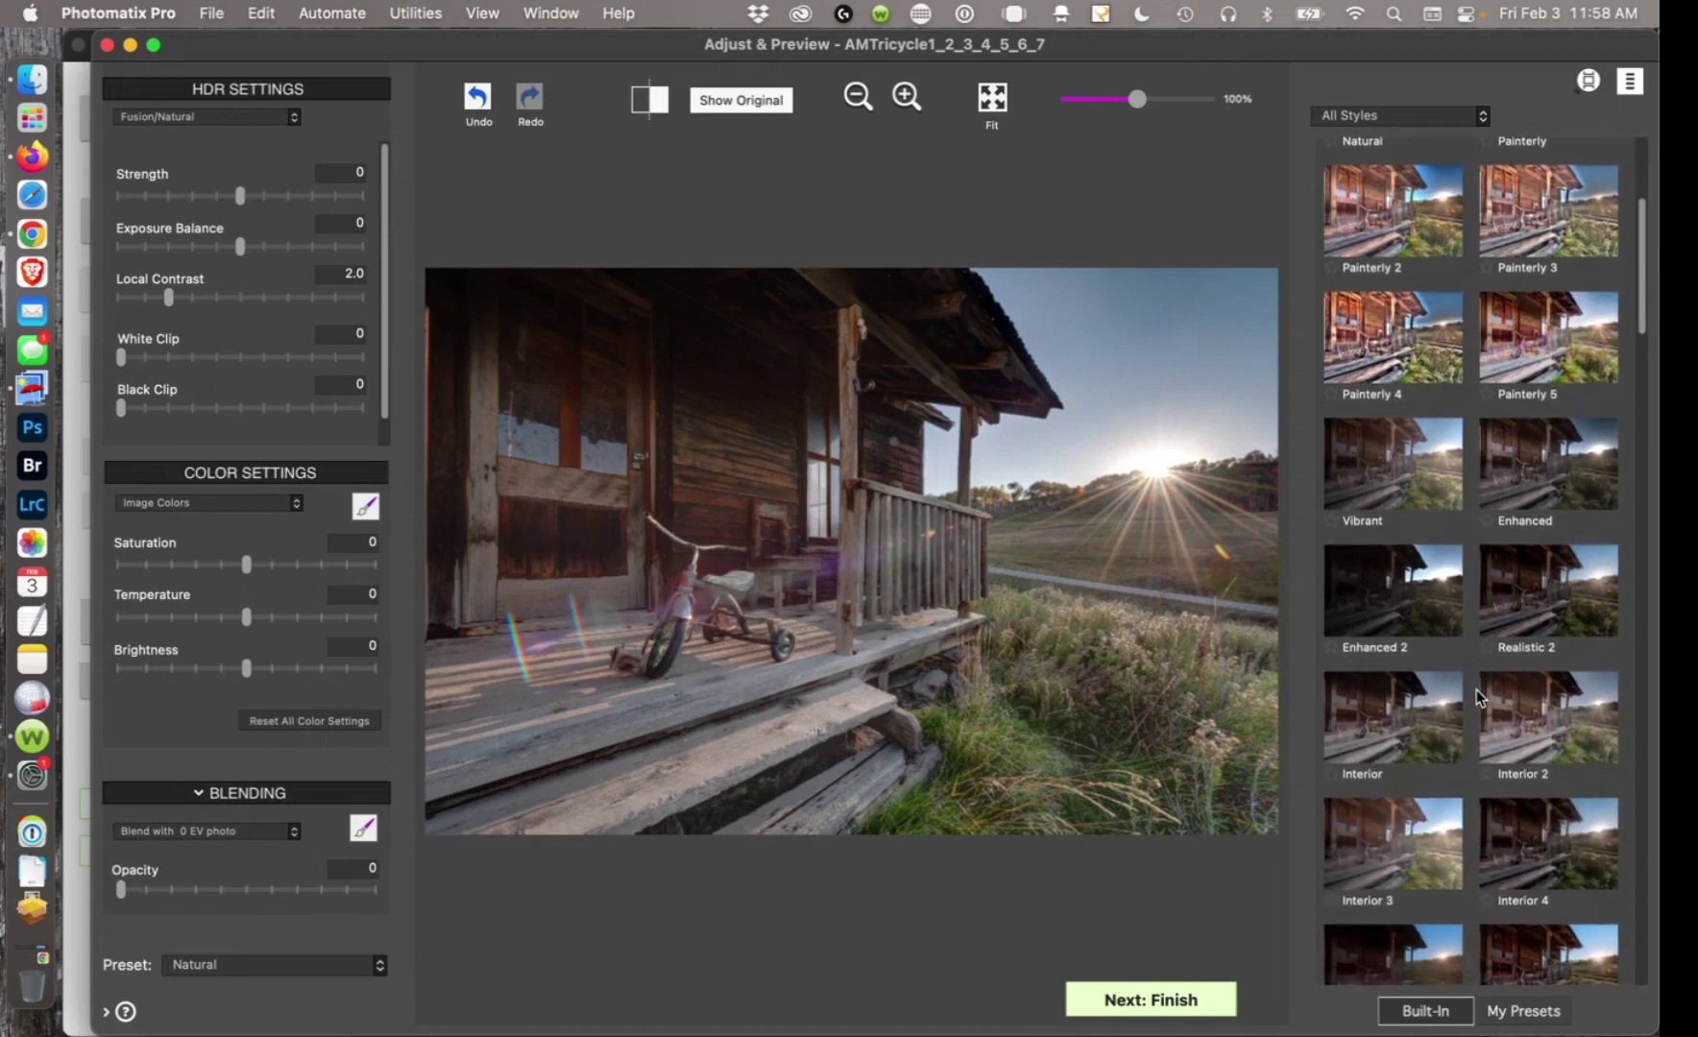
pyautogui.scroll(-4, 1479, 698)
pyautogui.scroll(-3, 1479, 698)
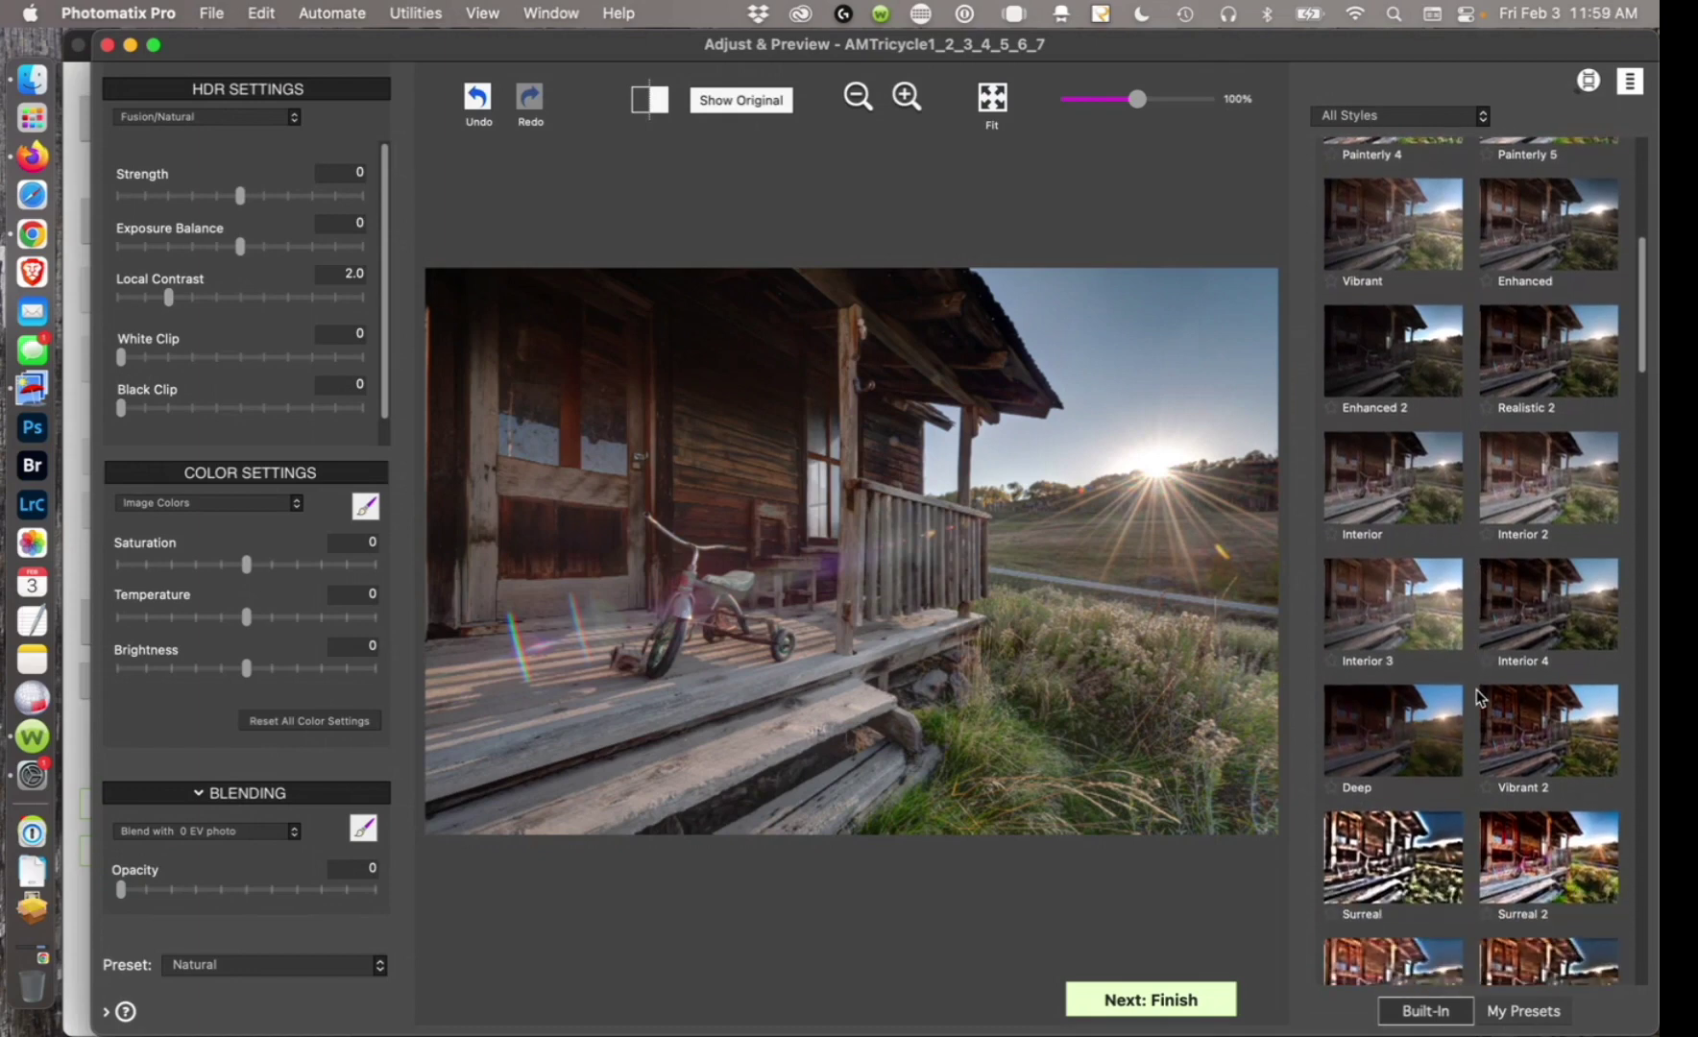
pyautogui.scroll(12, 1478, 698)
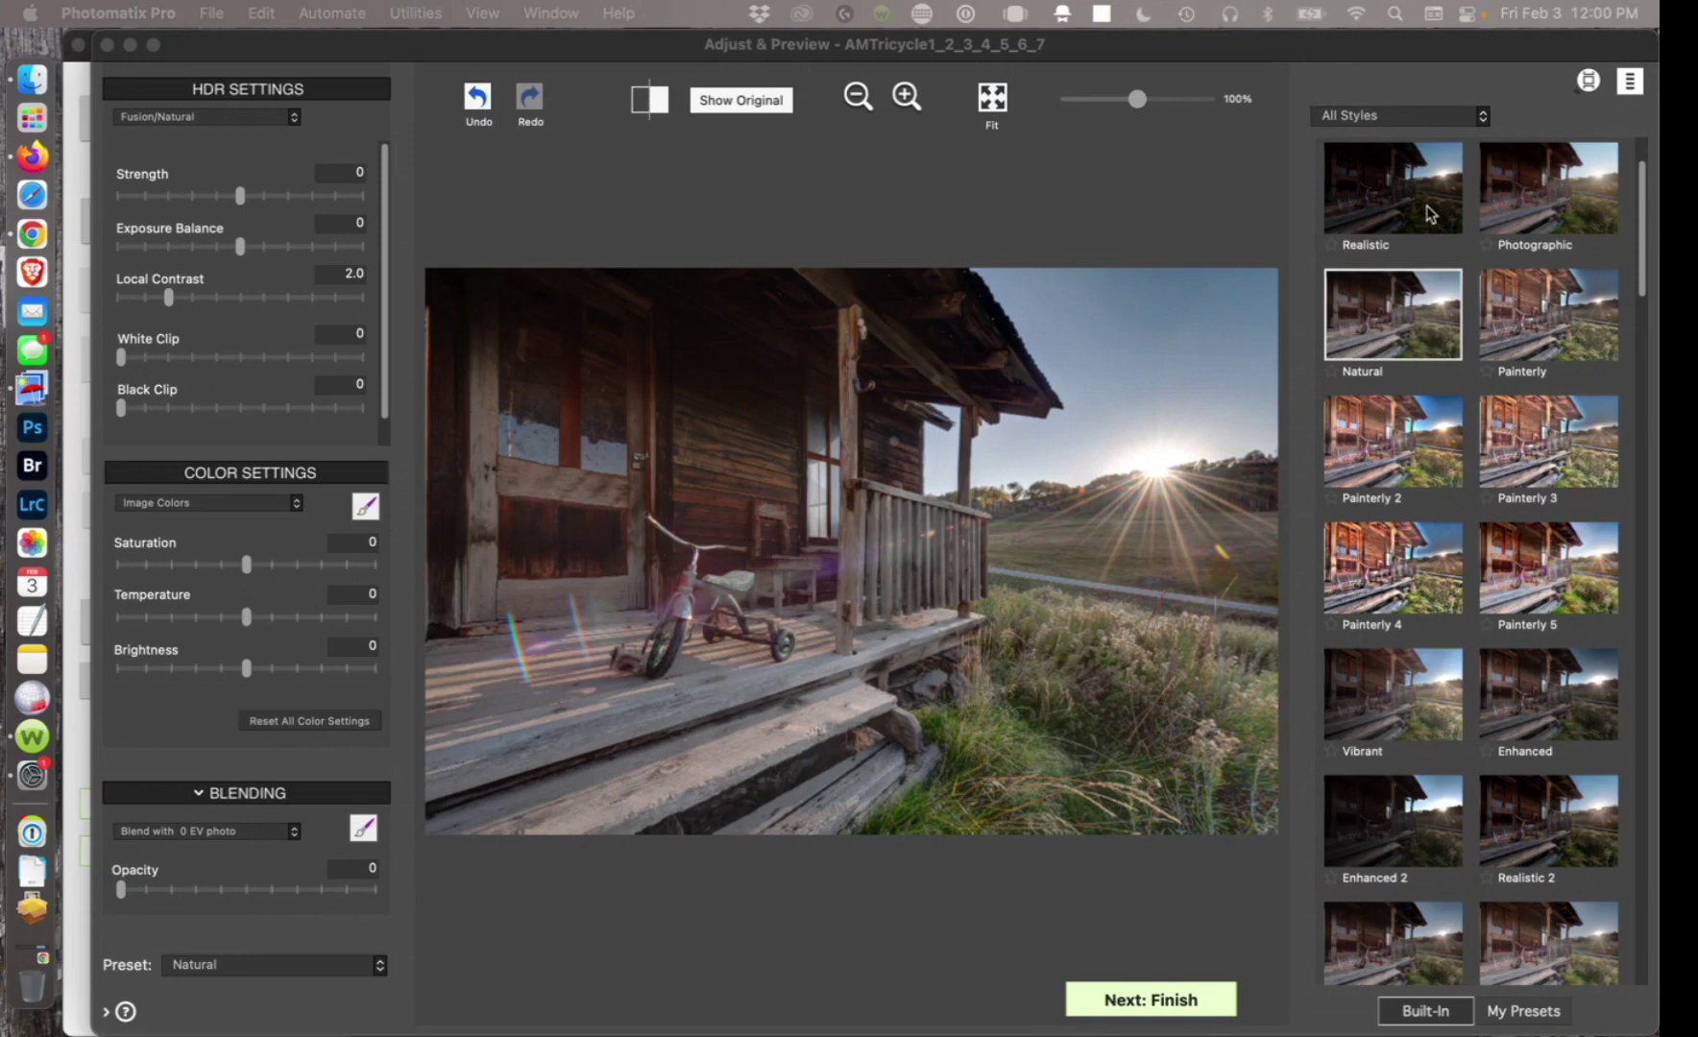
pyautogui.click(1430, 213)
pyautogui.click(1430, 214)
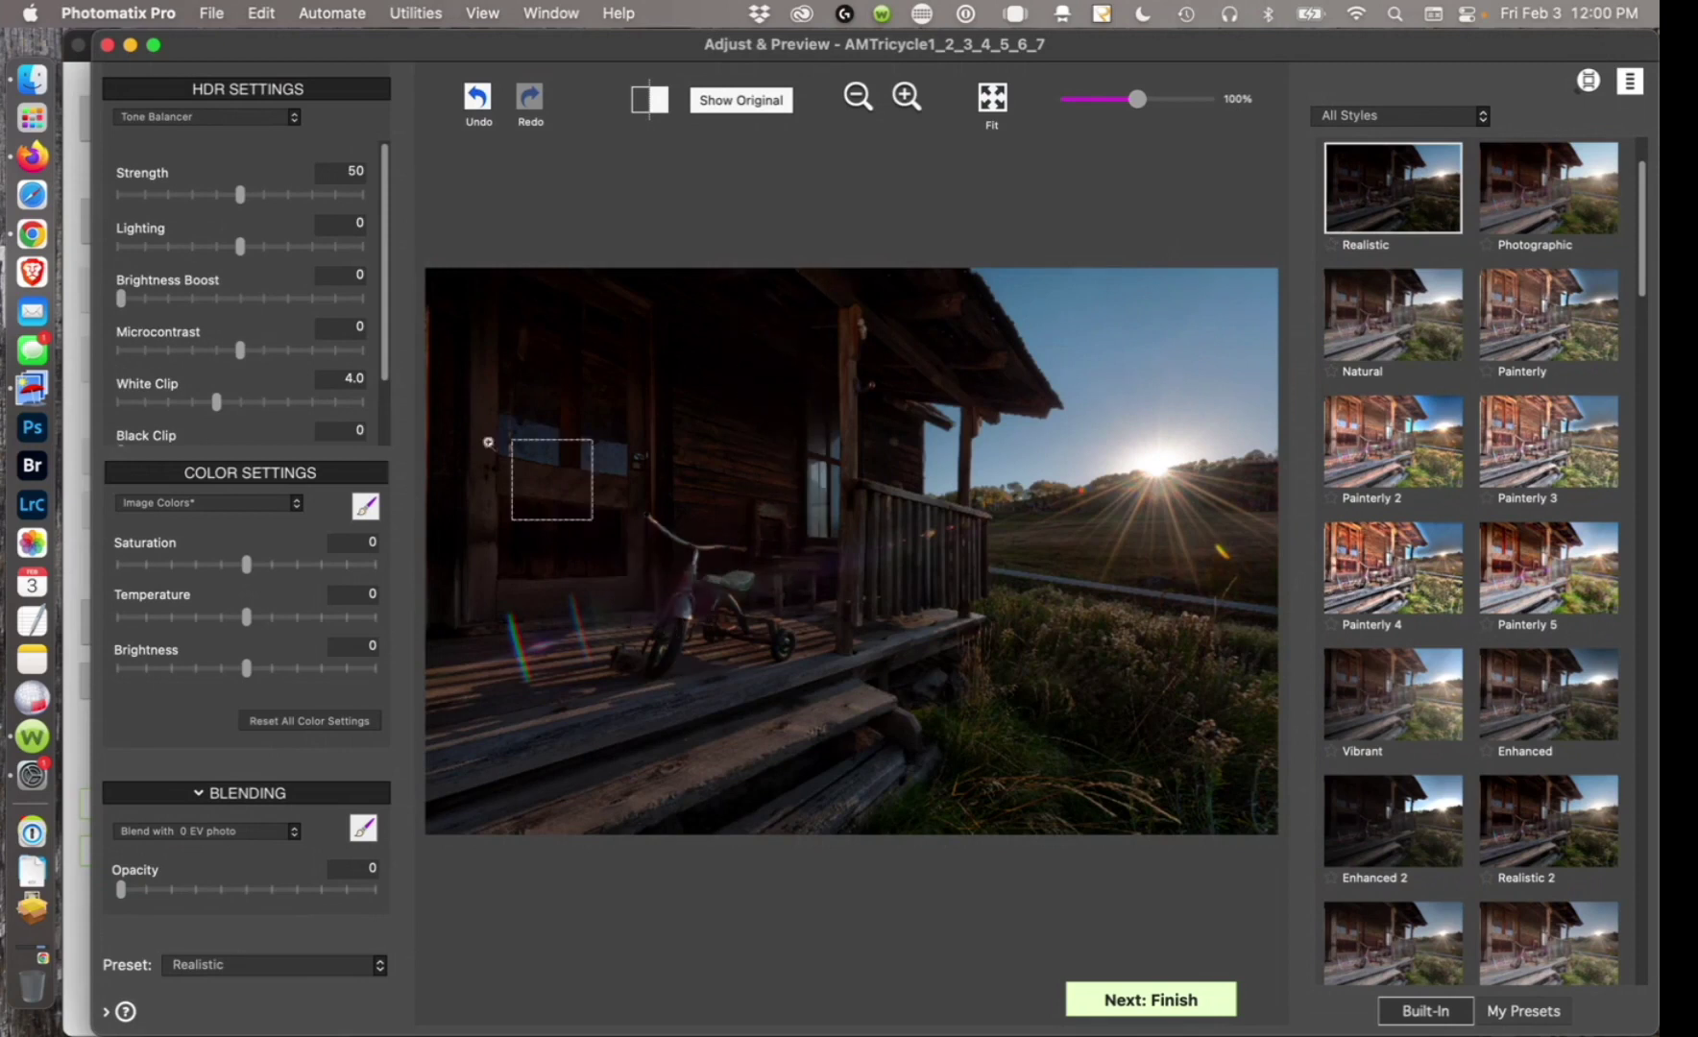
pyautogui.click(285, 195)
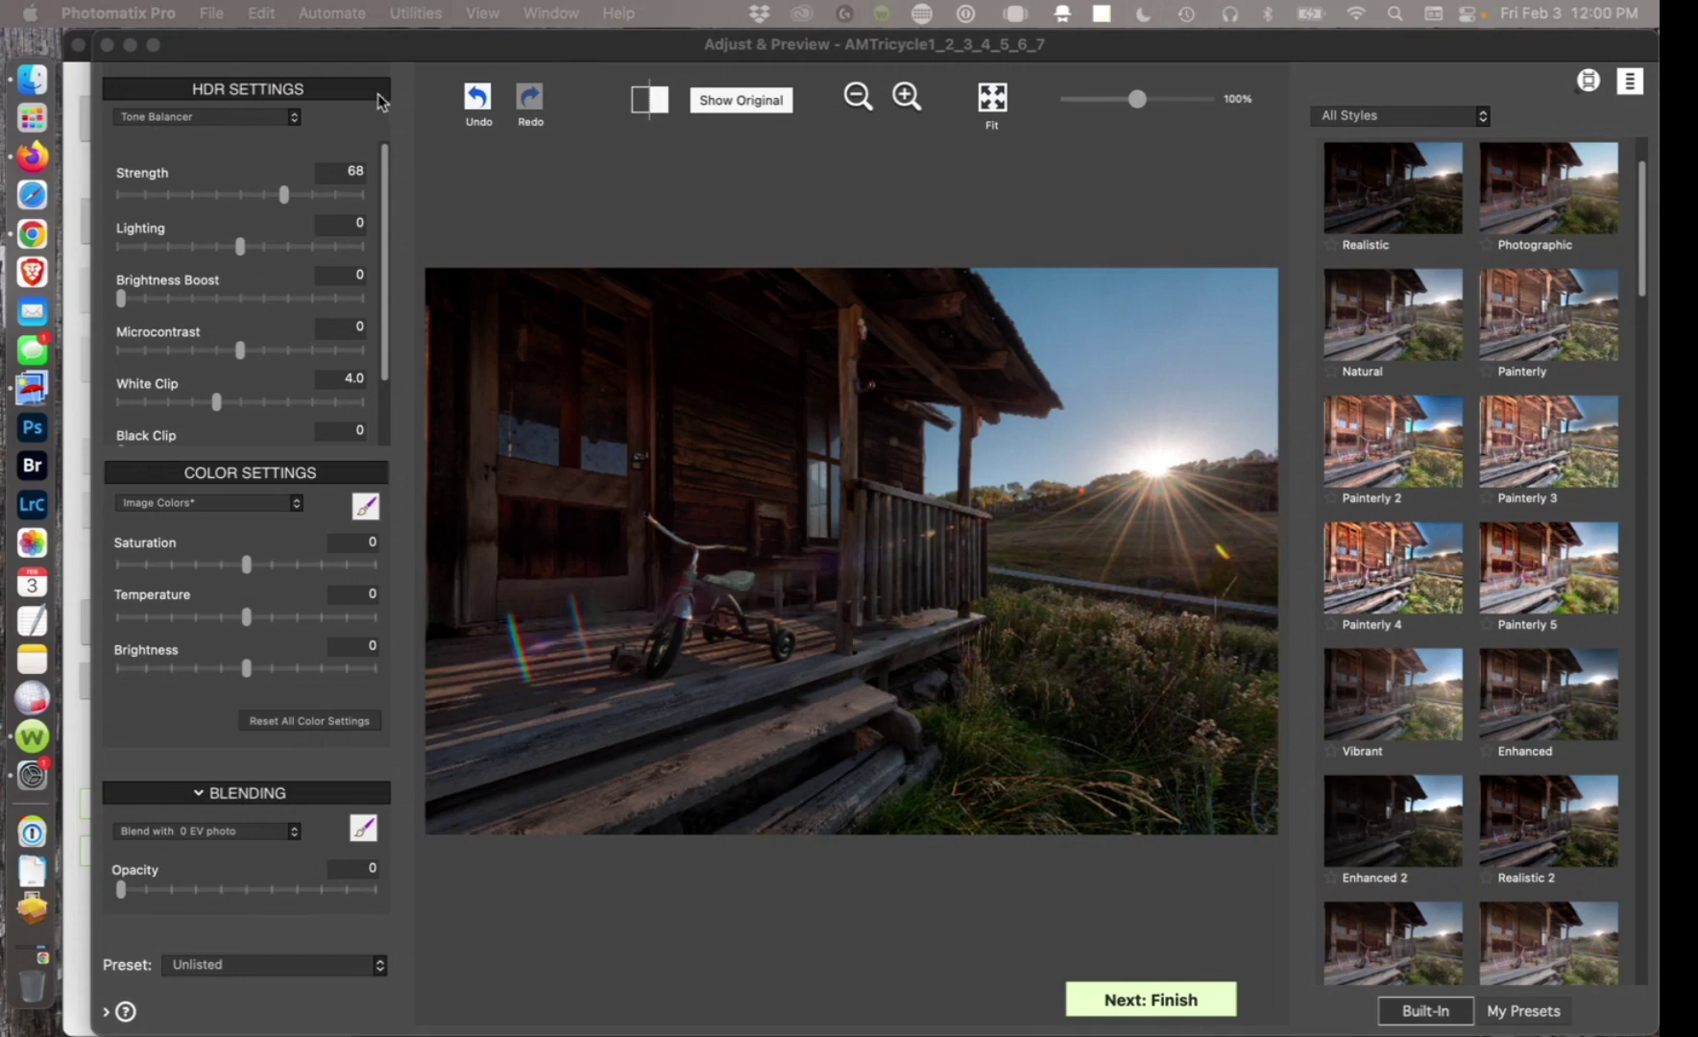
# Try the Details Enhancer method with Strength 59, Detail Contrast 6.3, Lighting Effects mode off and Brightness -3.1.
pyautogui.click(235, 119)
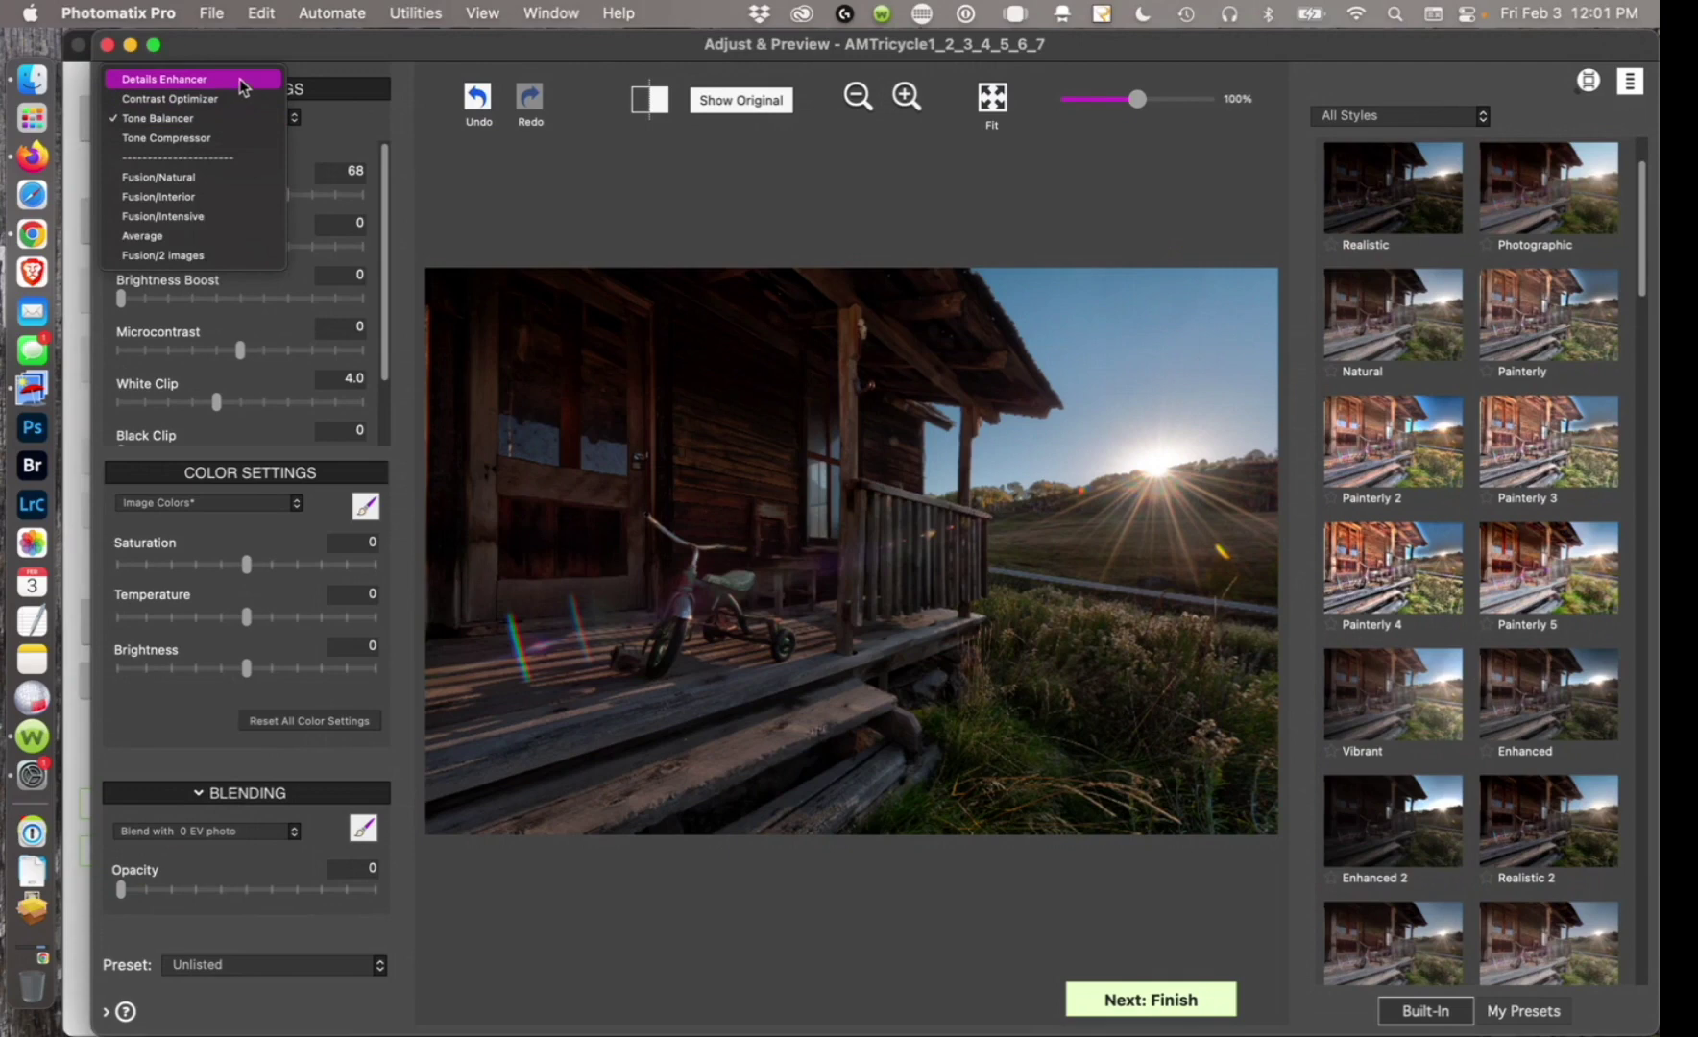
pyautogui.click(241, 81)
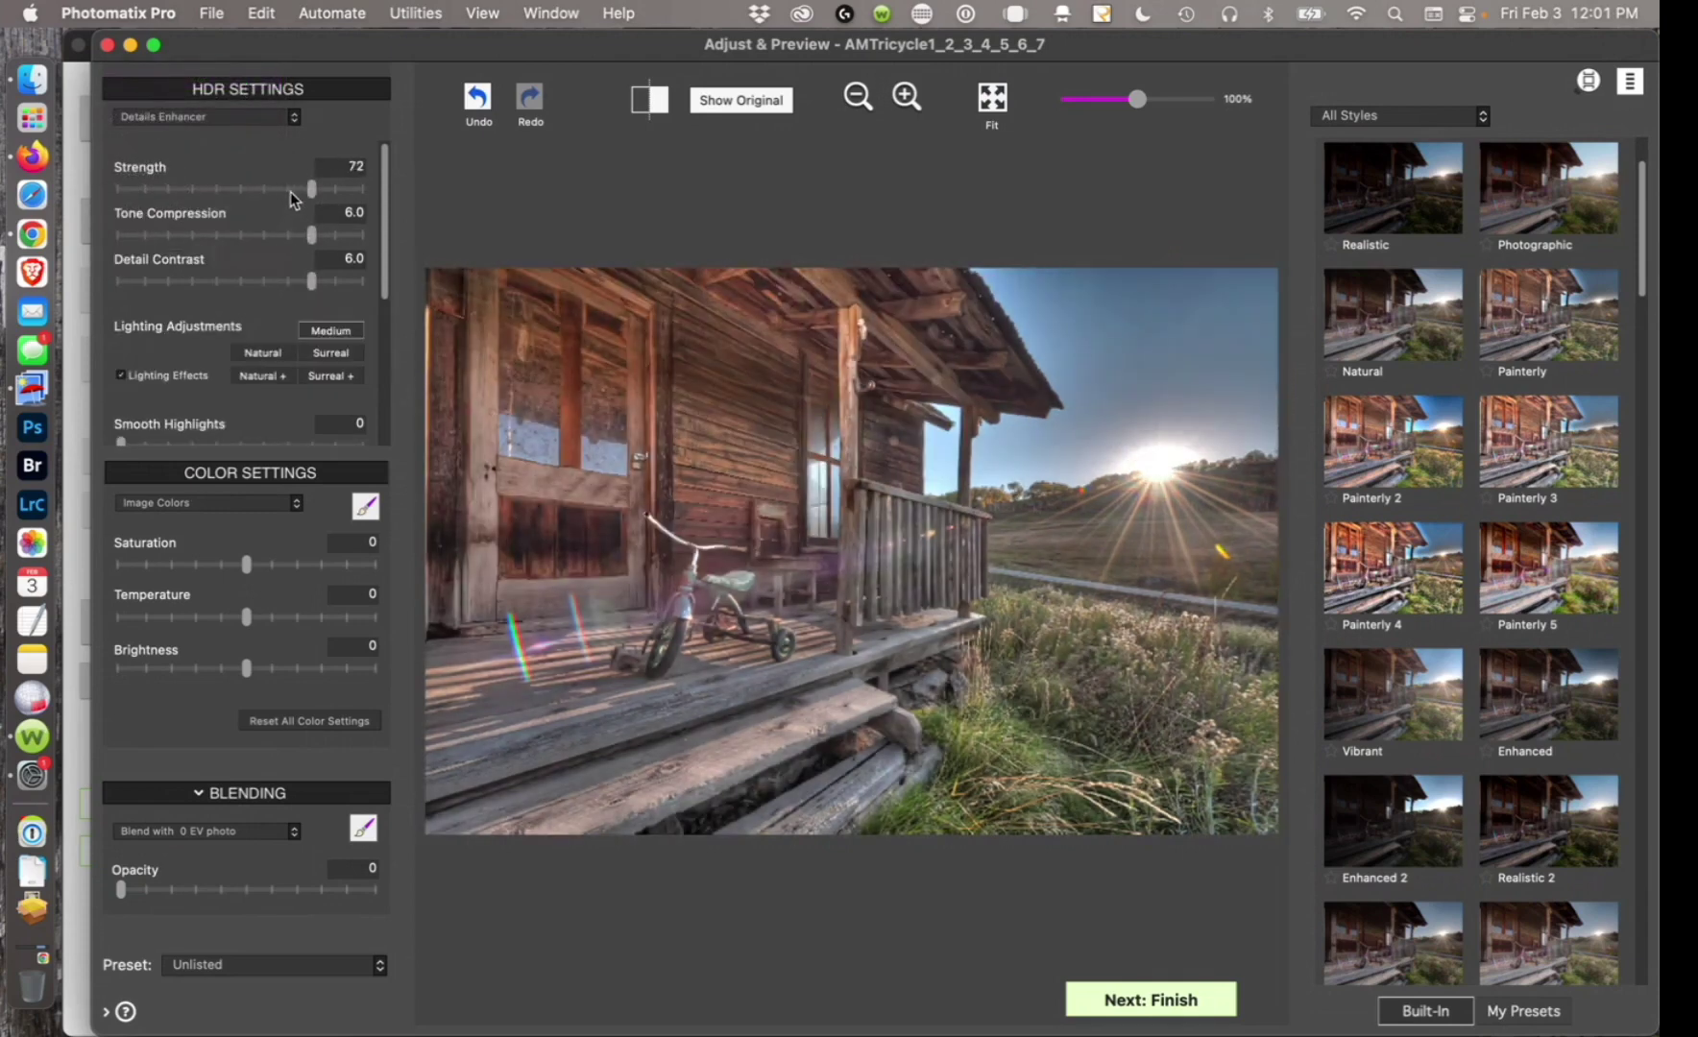
pyautogui.moveTo(290, 191); pyautogui.dragTo(261, 191)
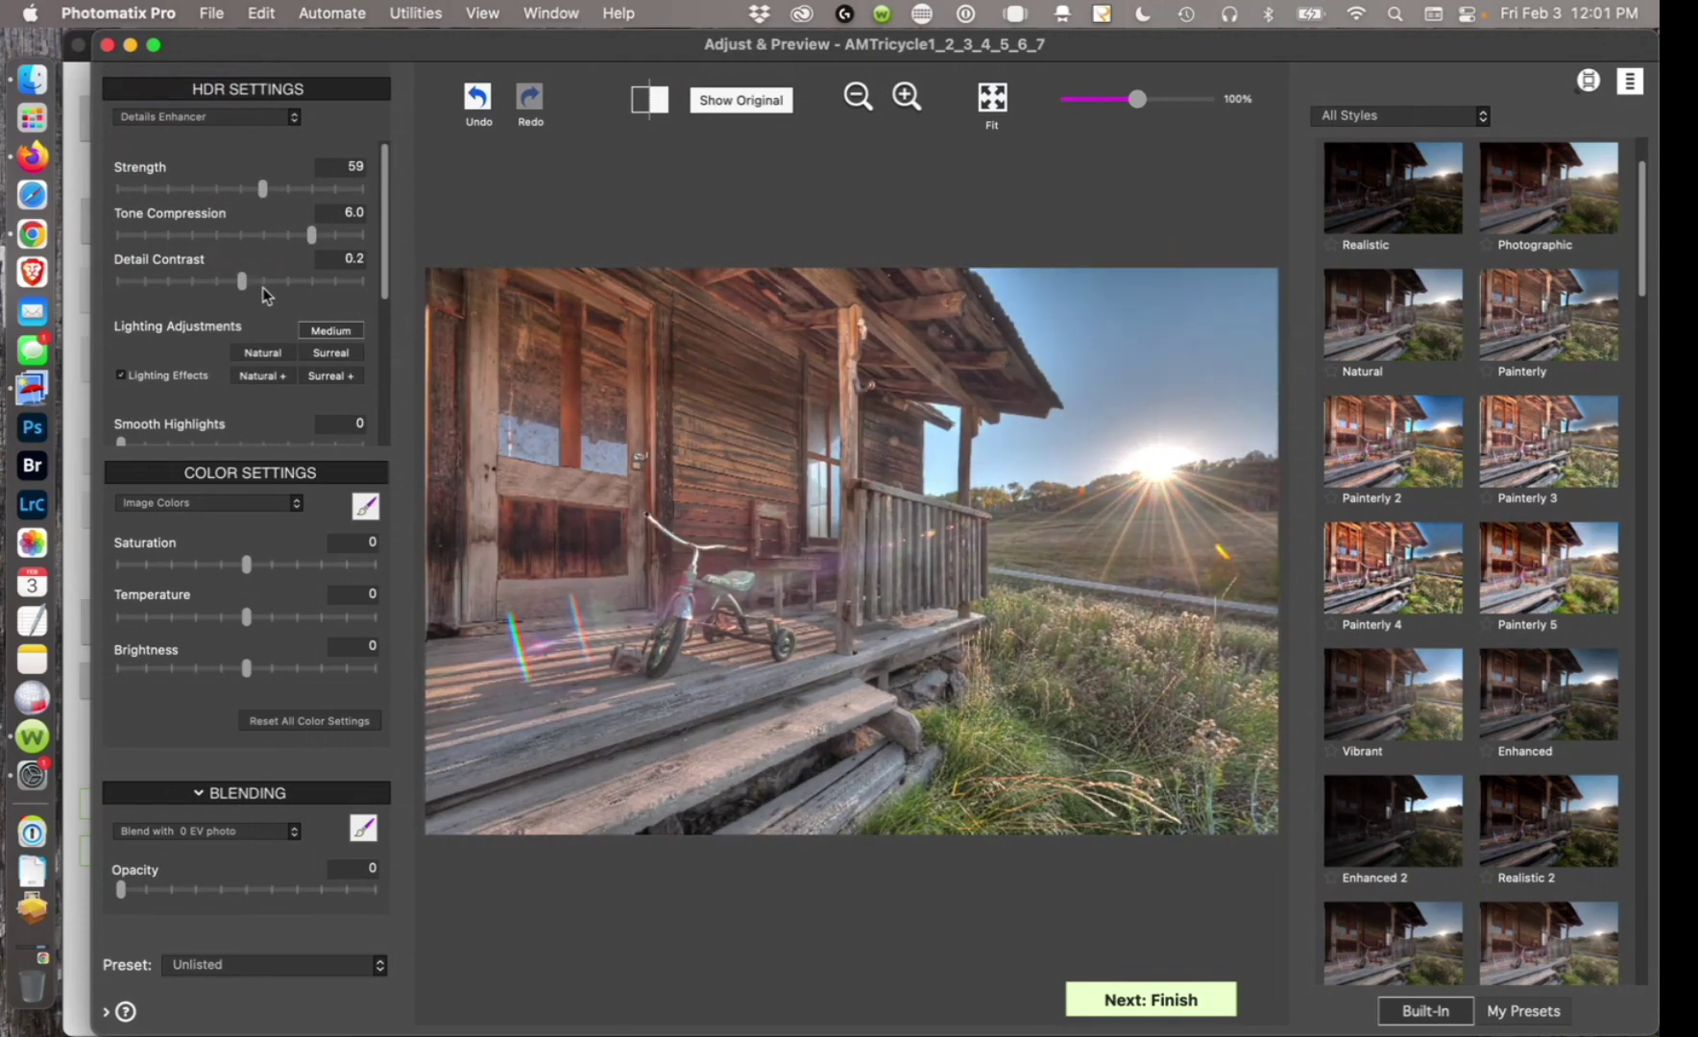
pyautogui.click(272, 281)
pyautogui.click(121, 374)
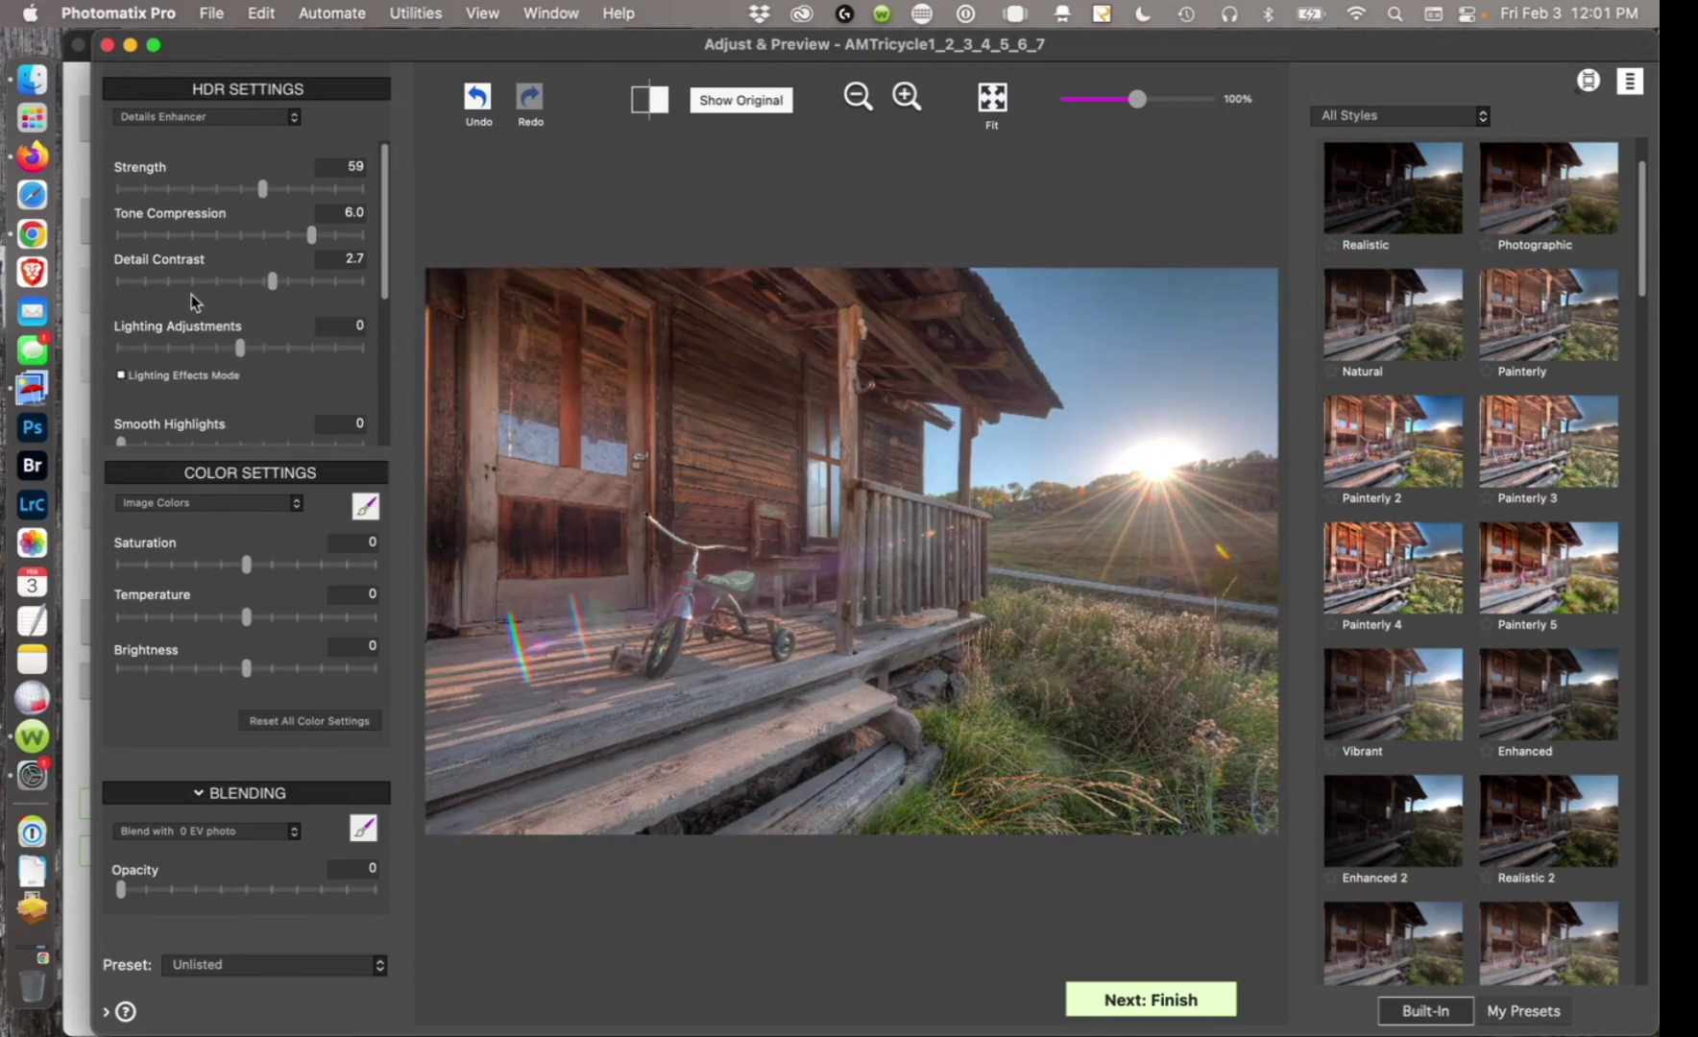
pyautogui.click(316, 281)
pyautogui.click(210, 670)
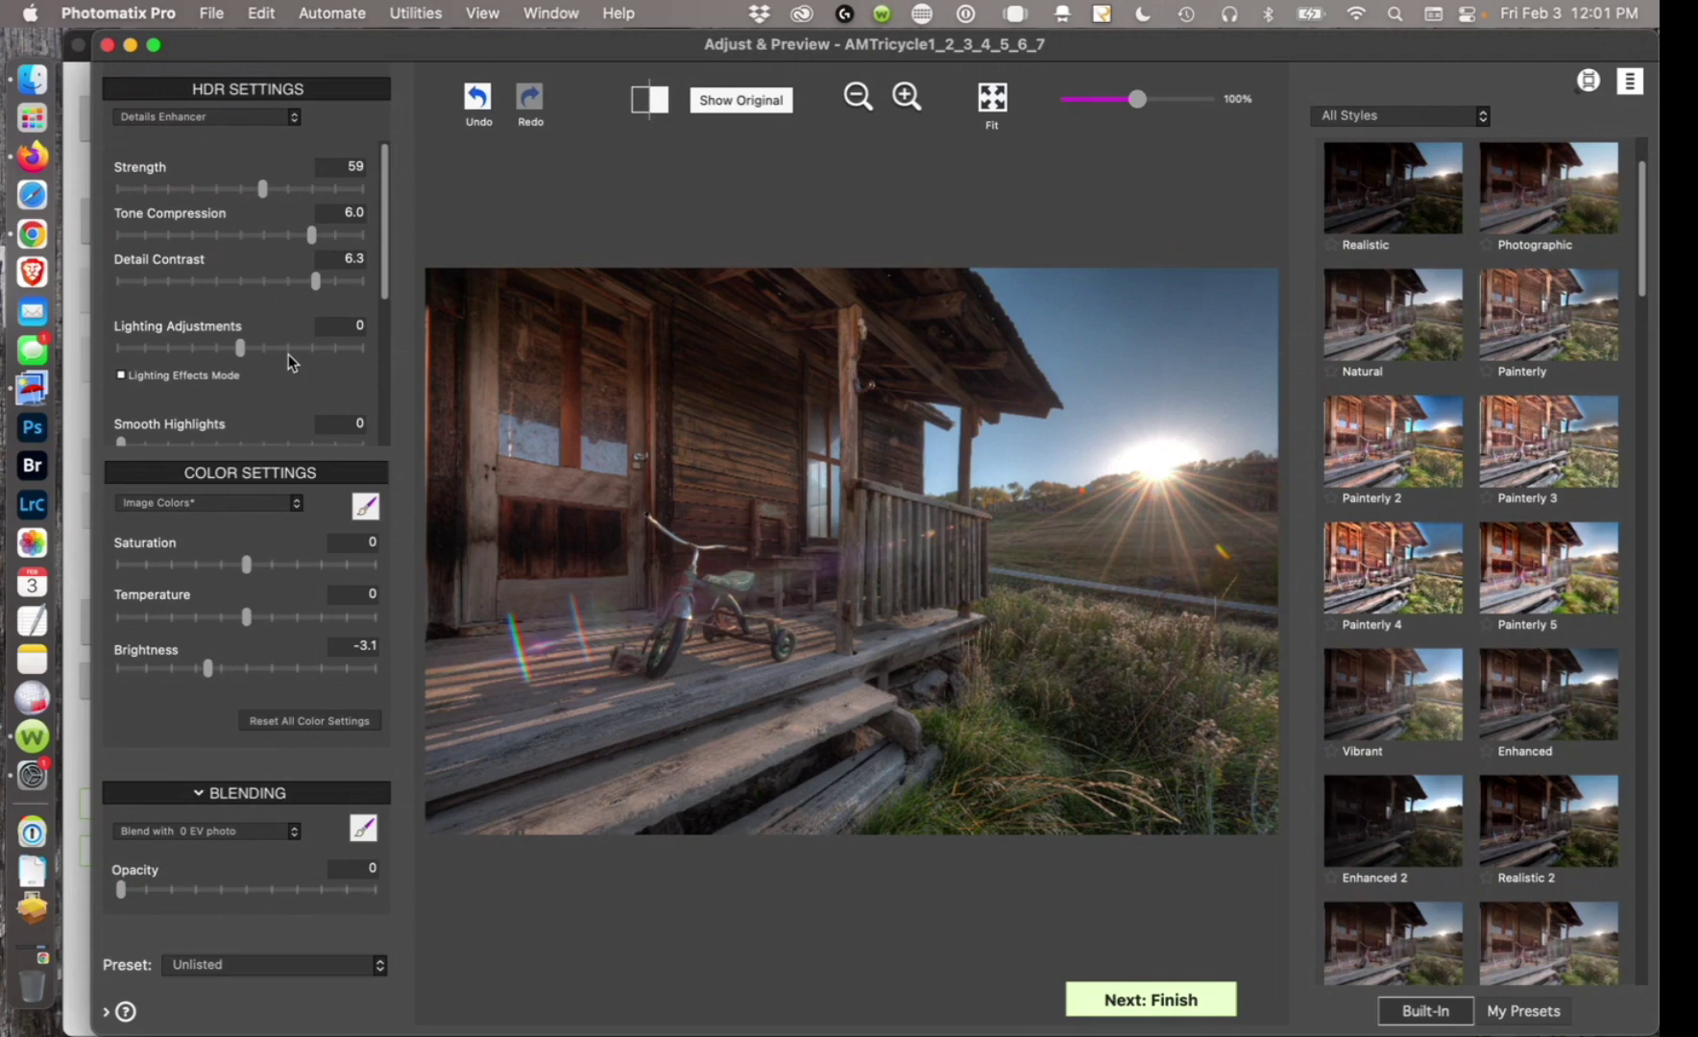
# Try the Contrast Optimizer method with Strength 77, Tone Compression 3.3, Lighting Effect 39, Luminance 0.5 and Brightness -2.4.
pyautogui.click(282, 120)
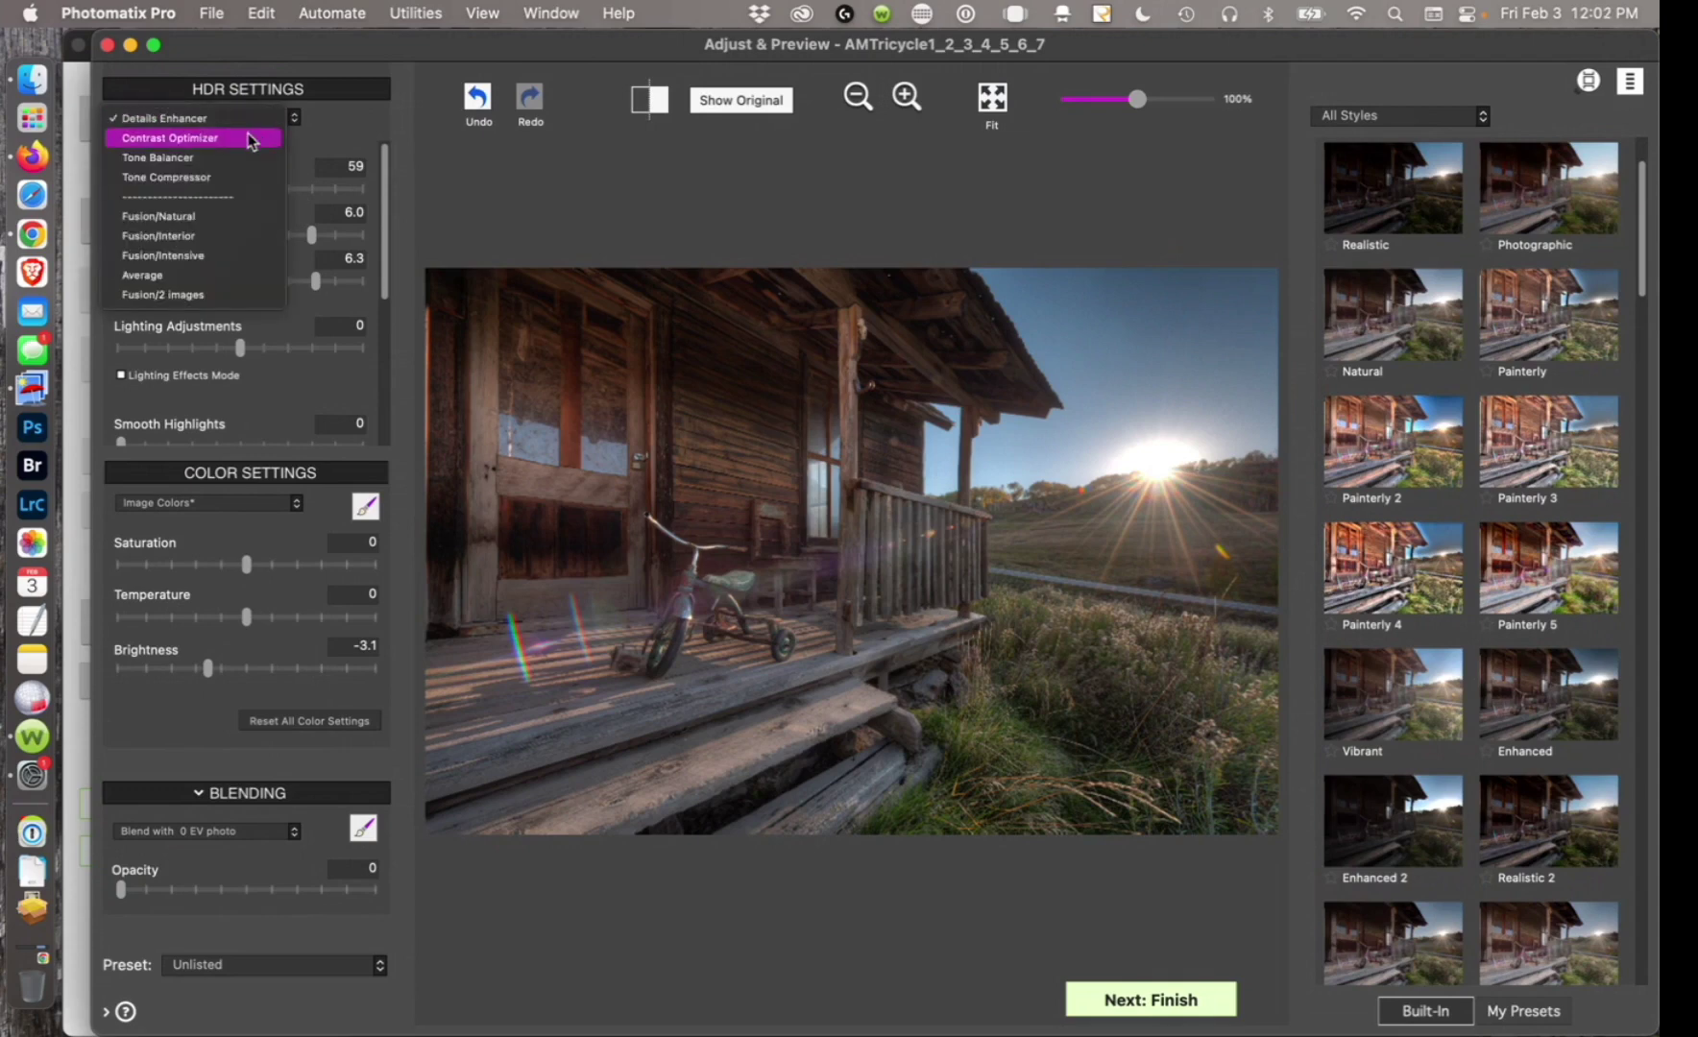
pyautogui.click(251, 139)
pyautogui.moveTo(240, 195); pyautogui.dragTo(306, 195)
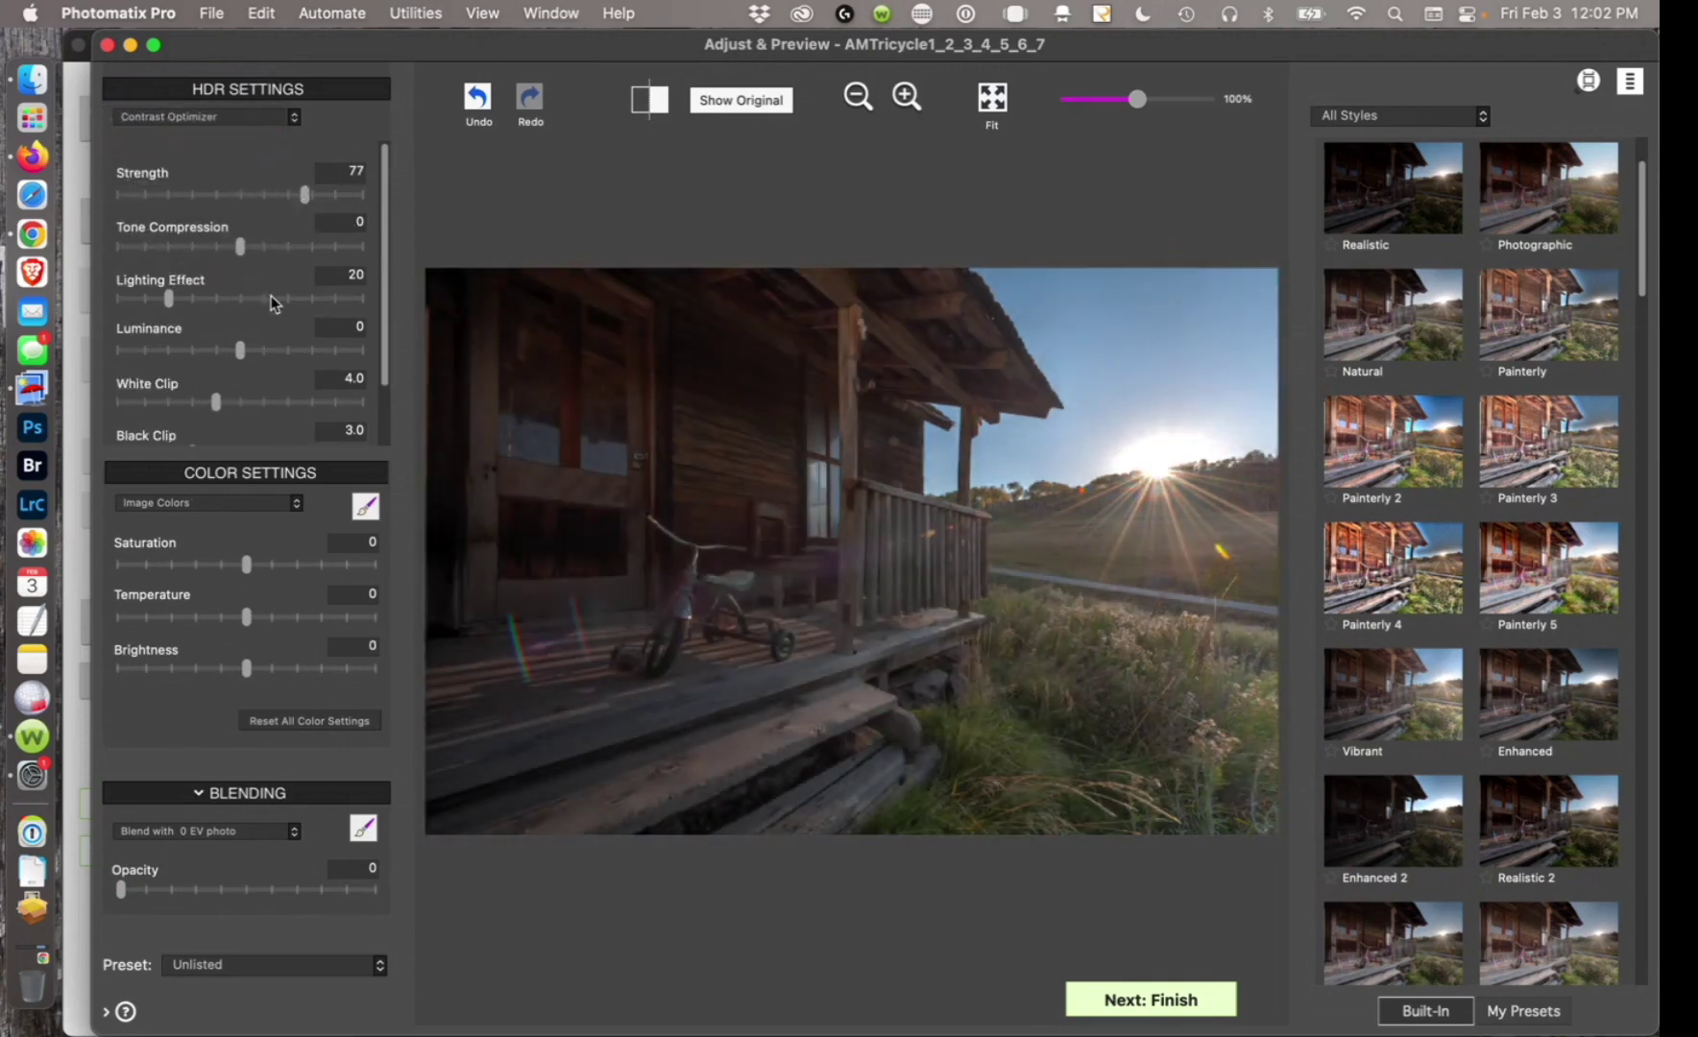
pyautogui.click(279, 247)
pyautogui.click(215, 298)
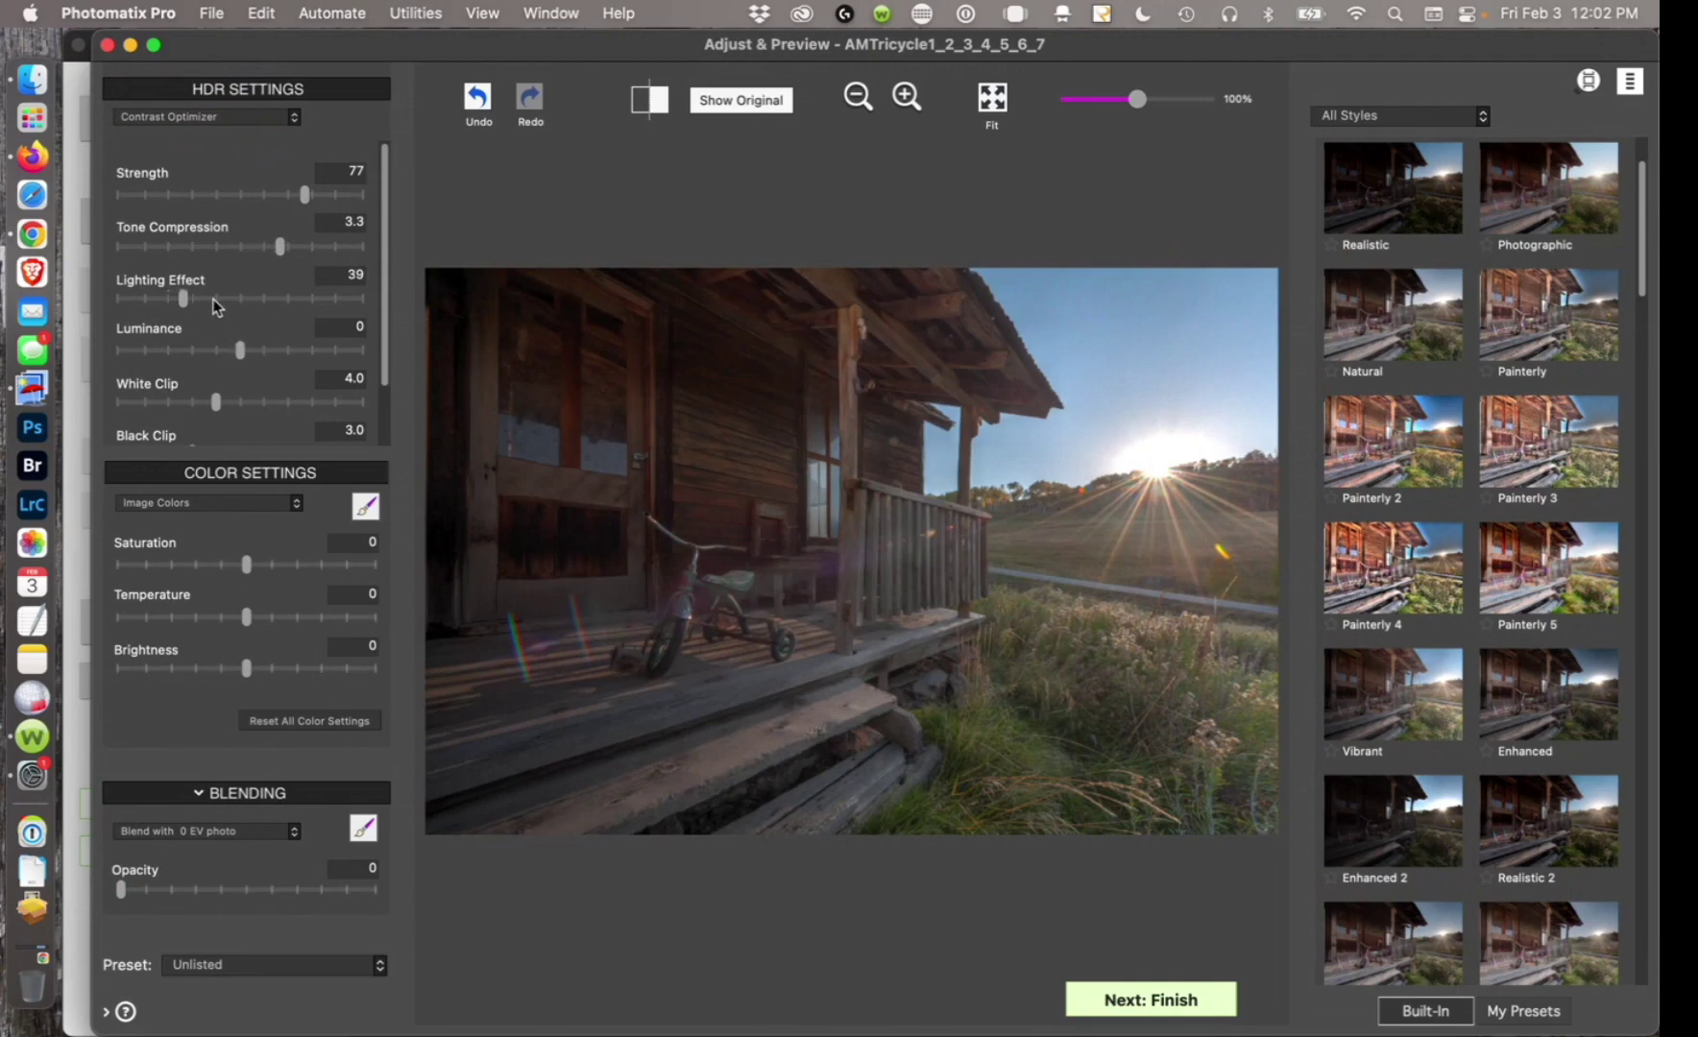
pyautogui.click(204, 352)
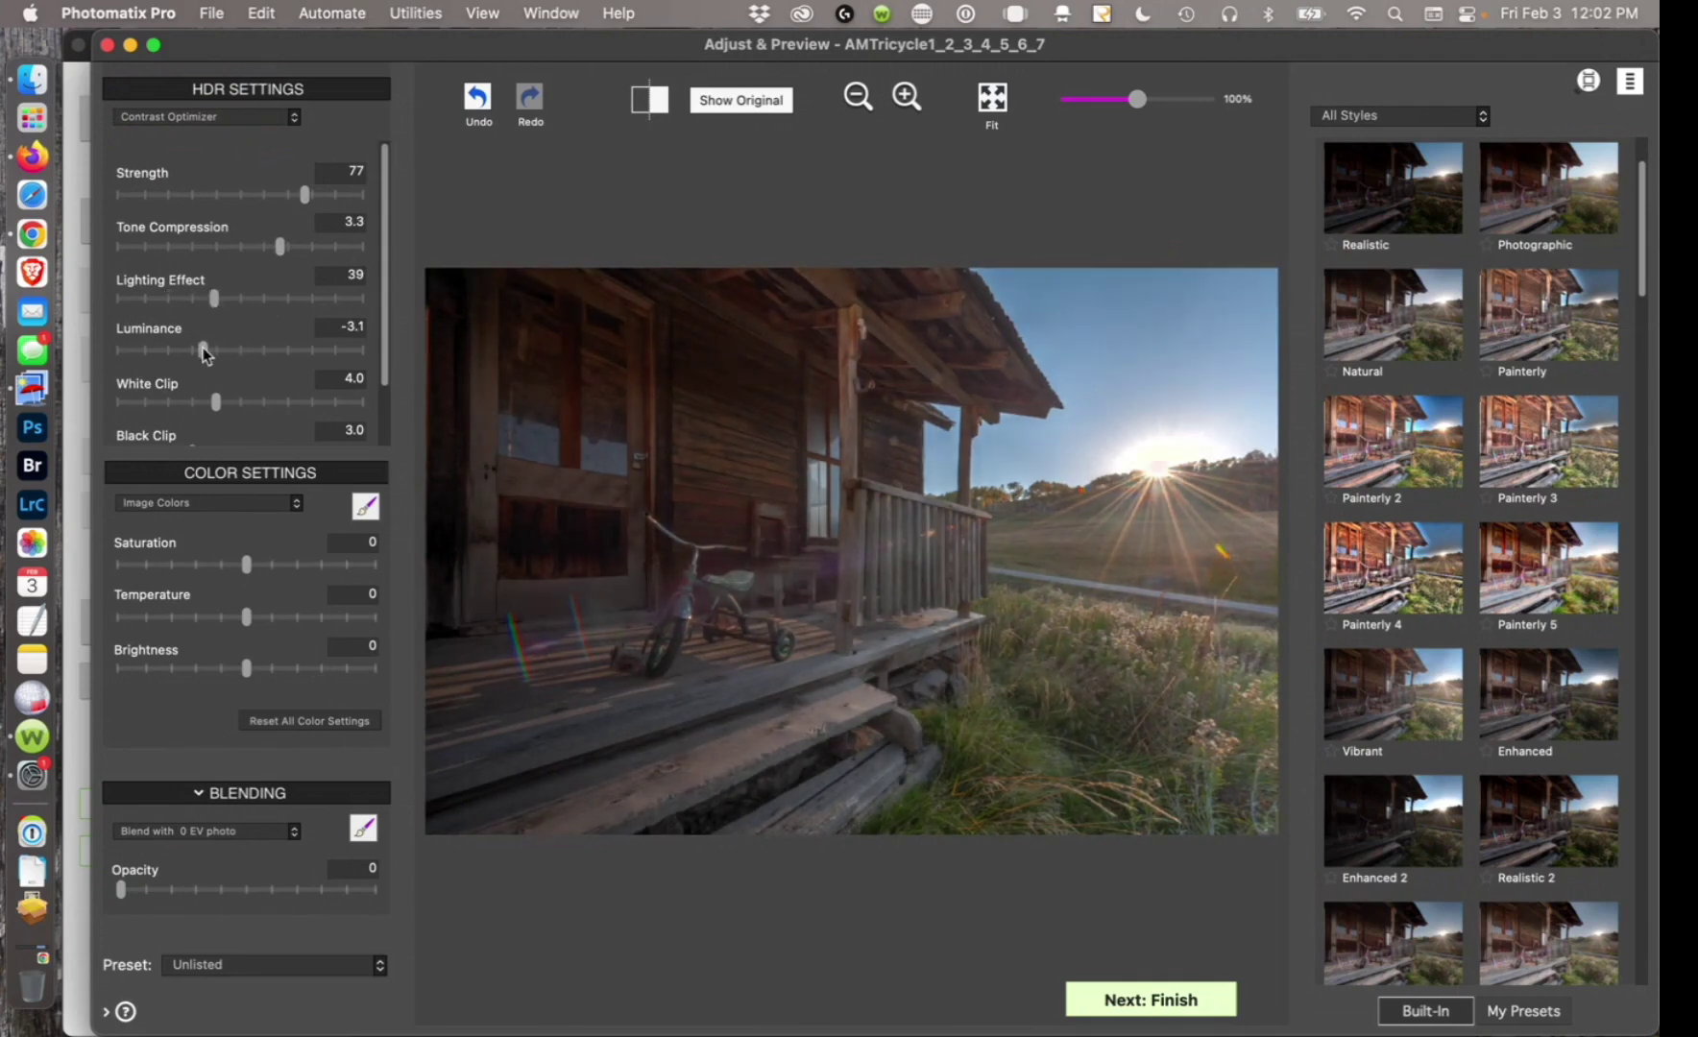
pyautogui.click(246, 351)
pyautogui.click(216, 668)
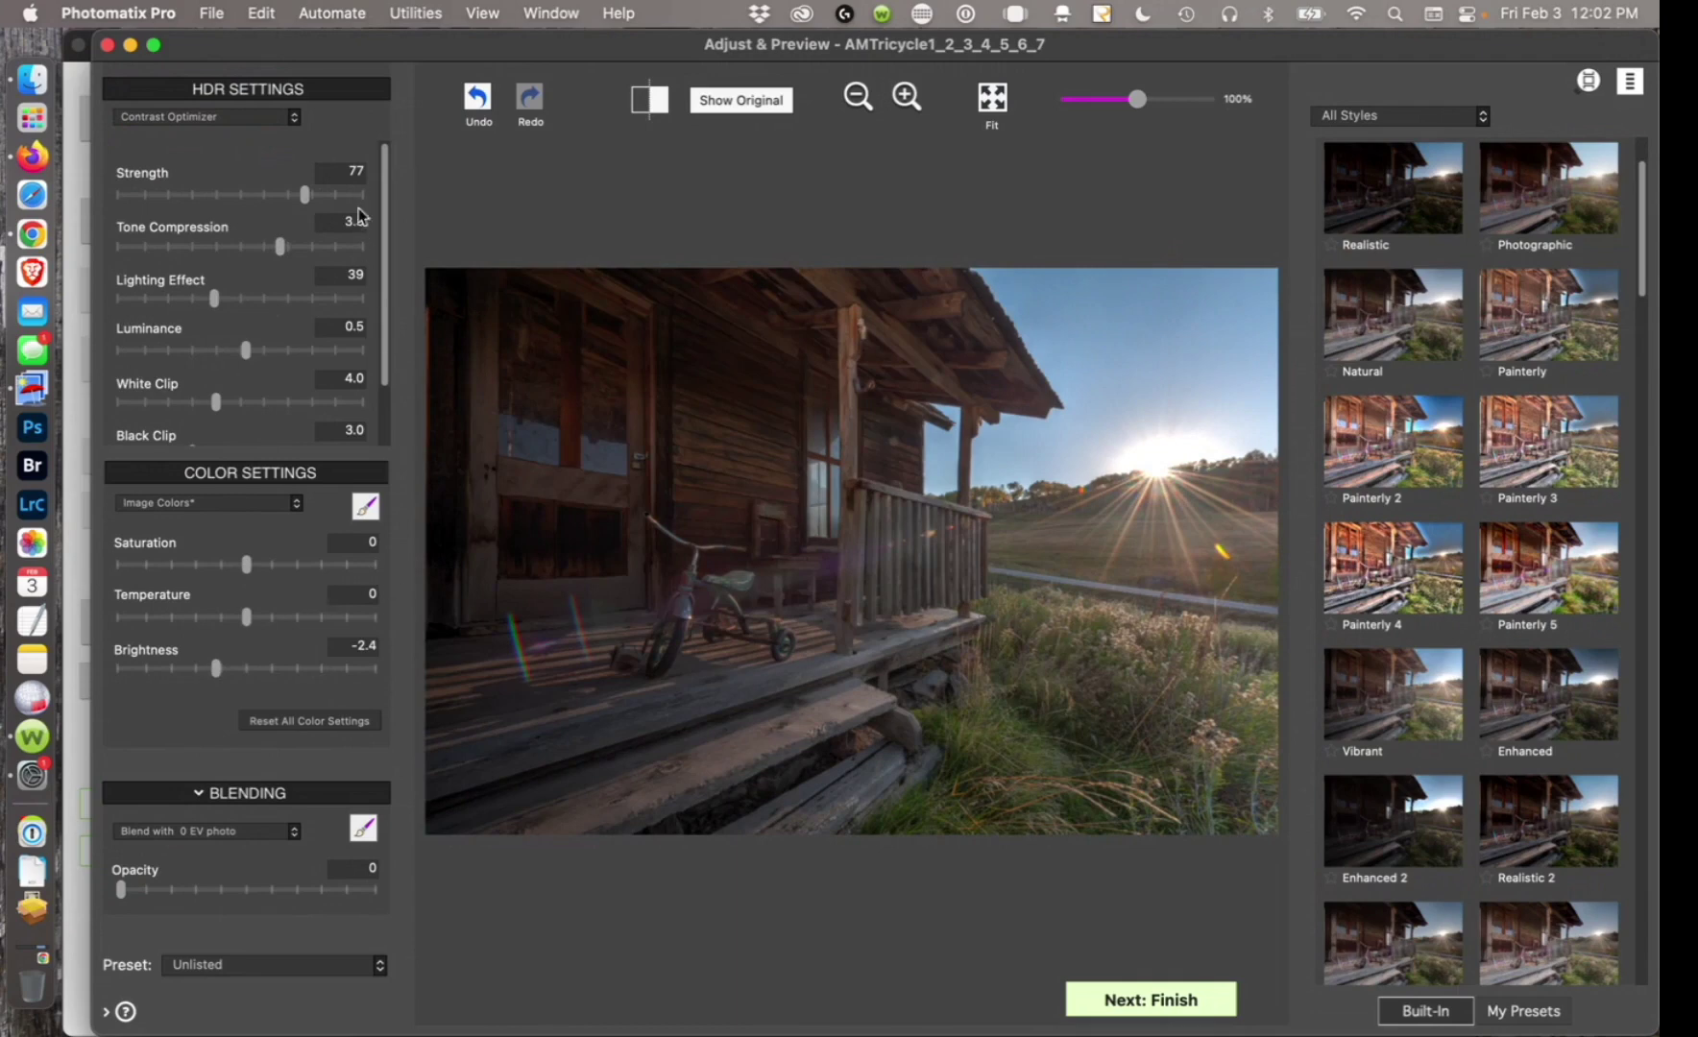
# Compare the Tone Balancer and Fusion/Natural methods, and apply the built-in Natural preset.
pyautogui.click(245, 122)
pyautogui.click(236, 143)
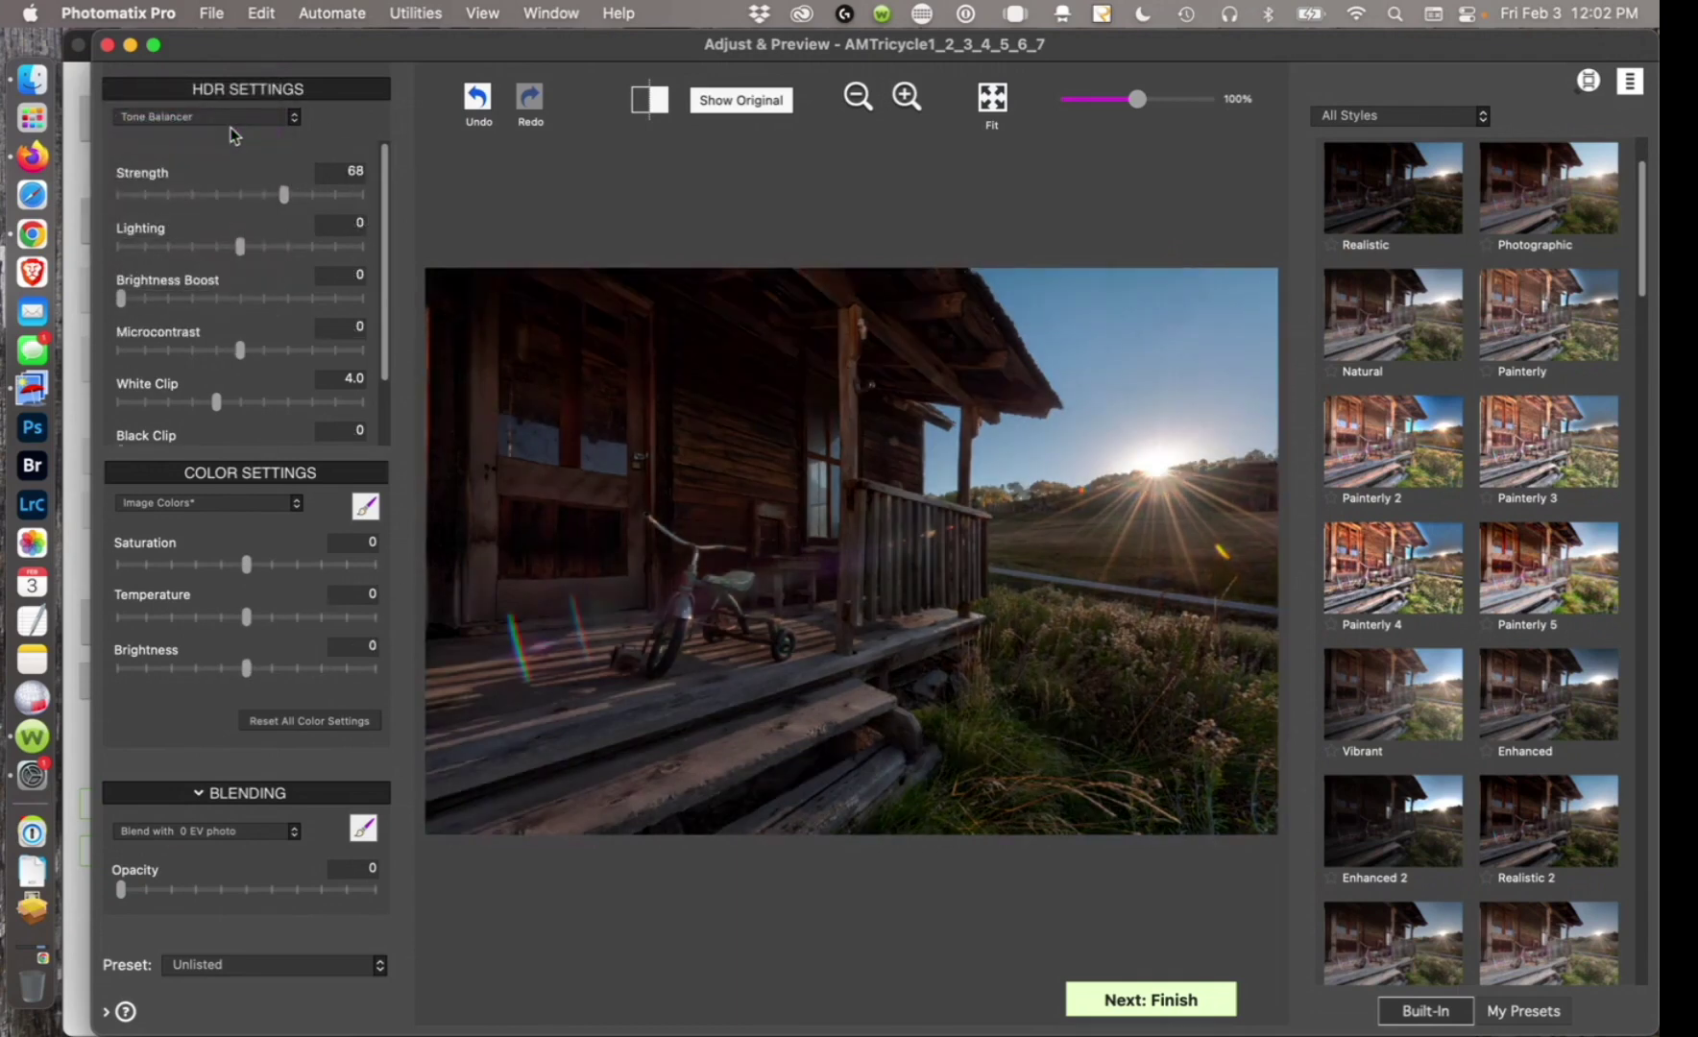
pyautogui.click(238, 120)
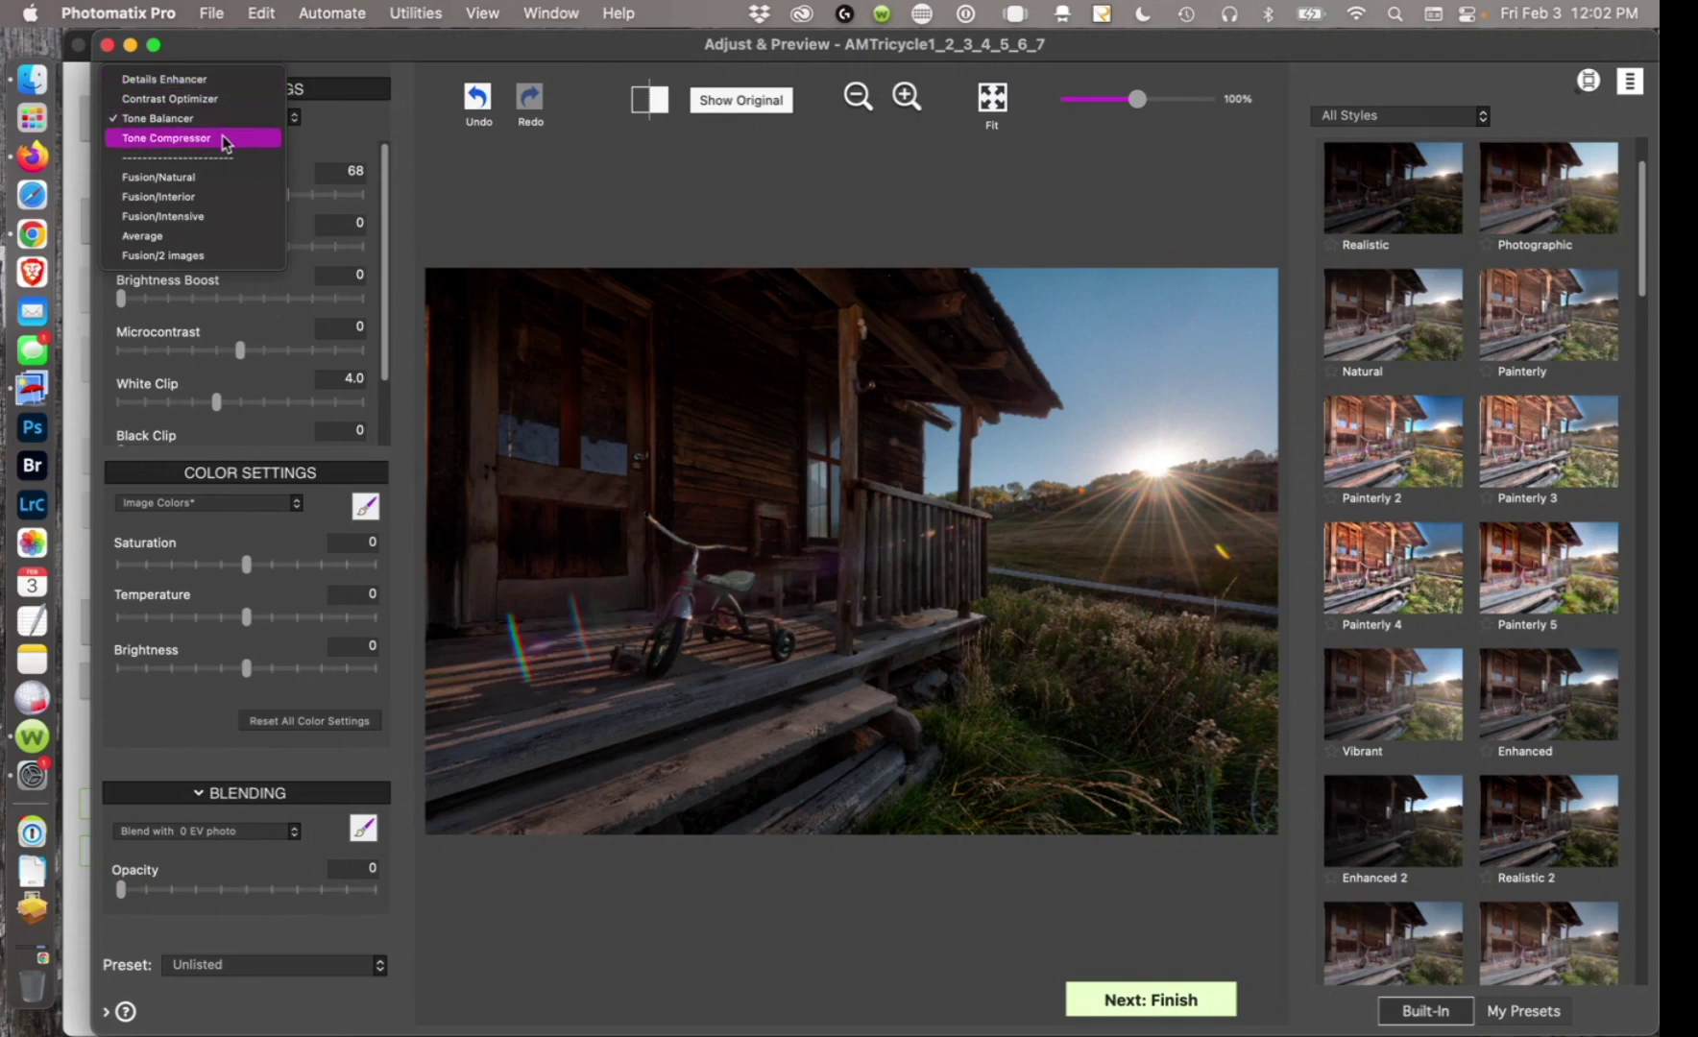
pyautogui.click(221, 177)
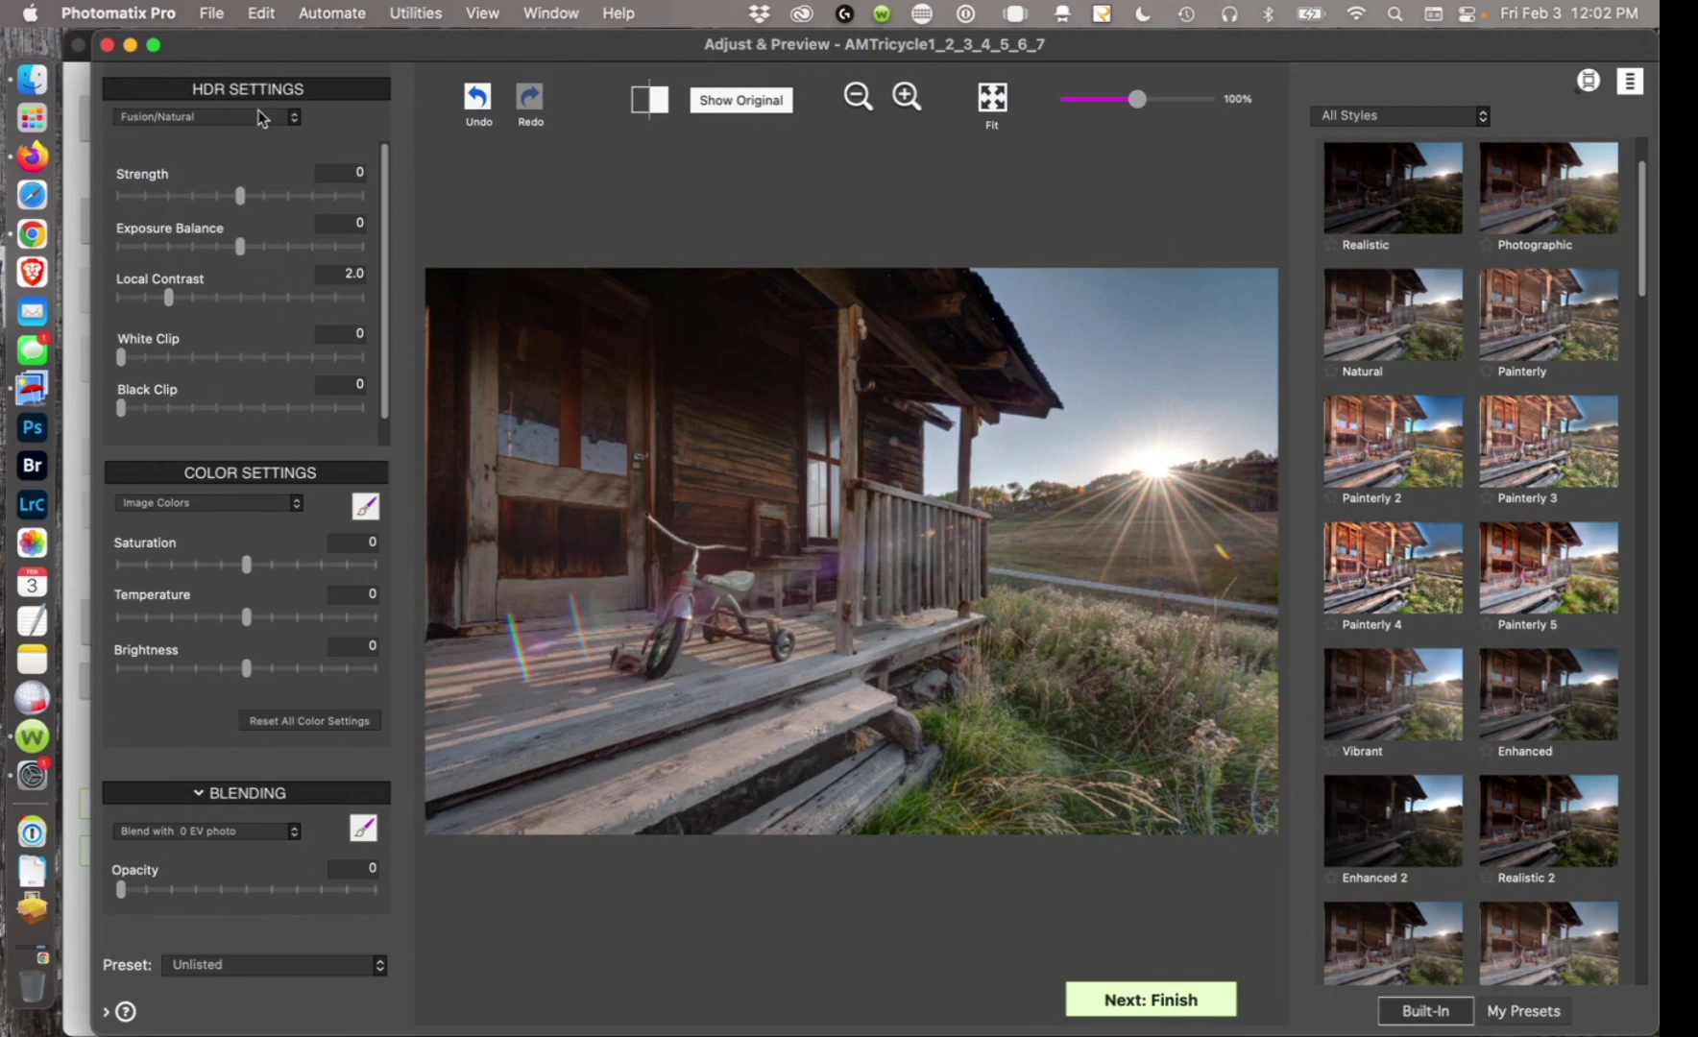
pyautogui.click(1419, 328)
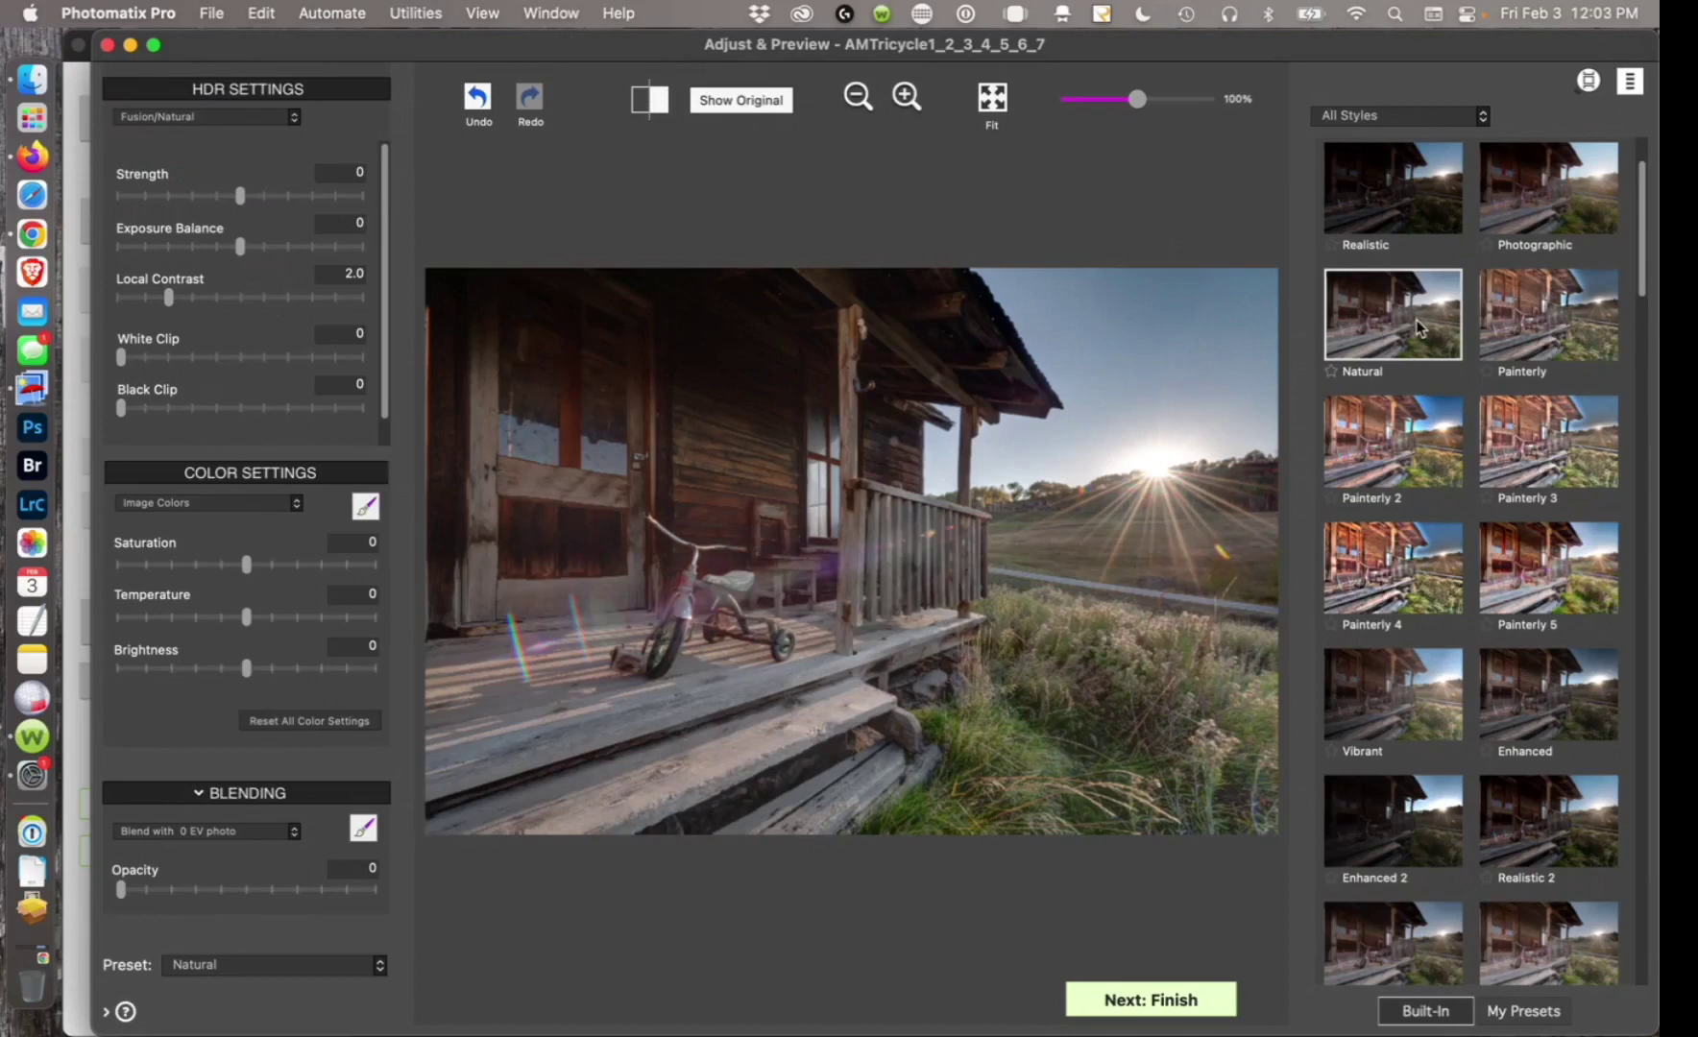
# Filter the built-in presets to the Realistic style and apply the Enhanced preset.
pyautogui.click(1441, 120)
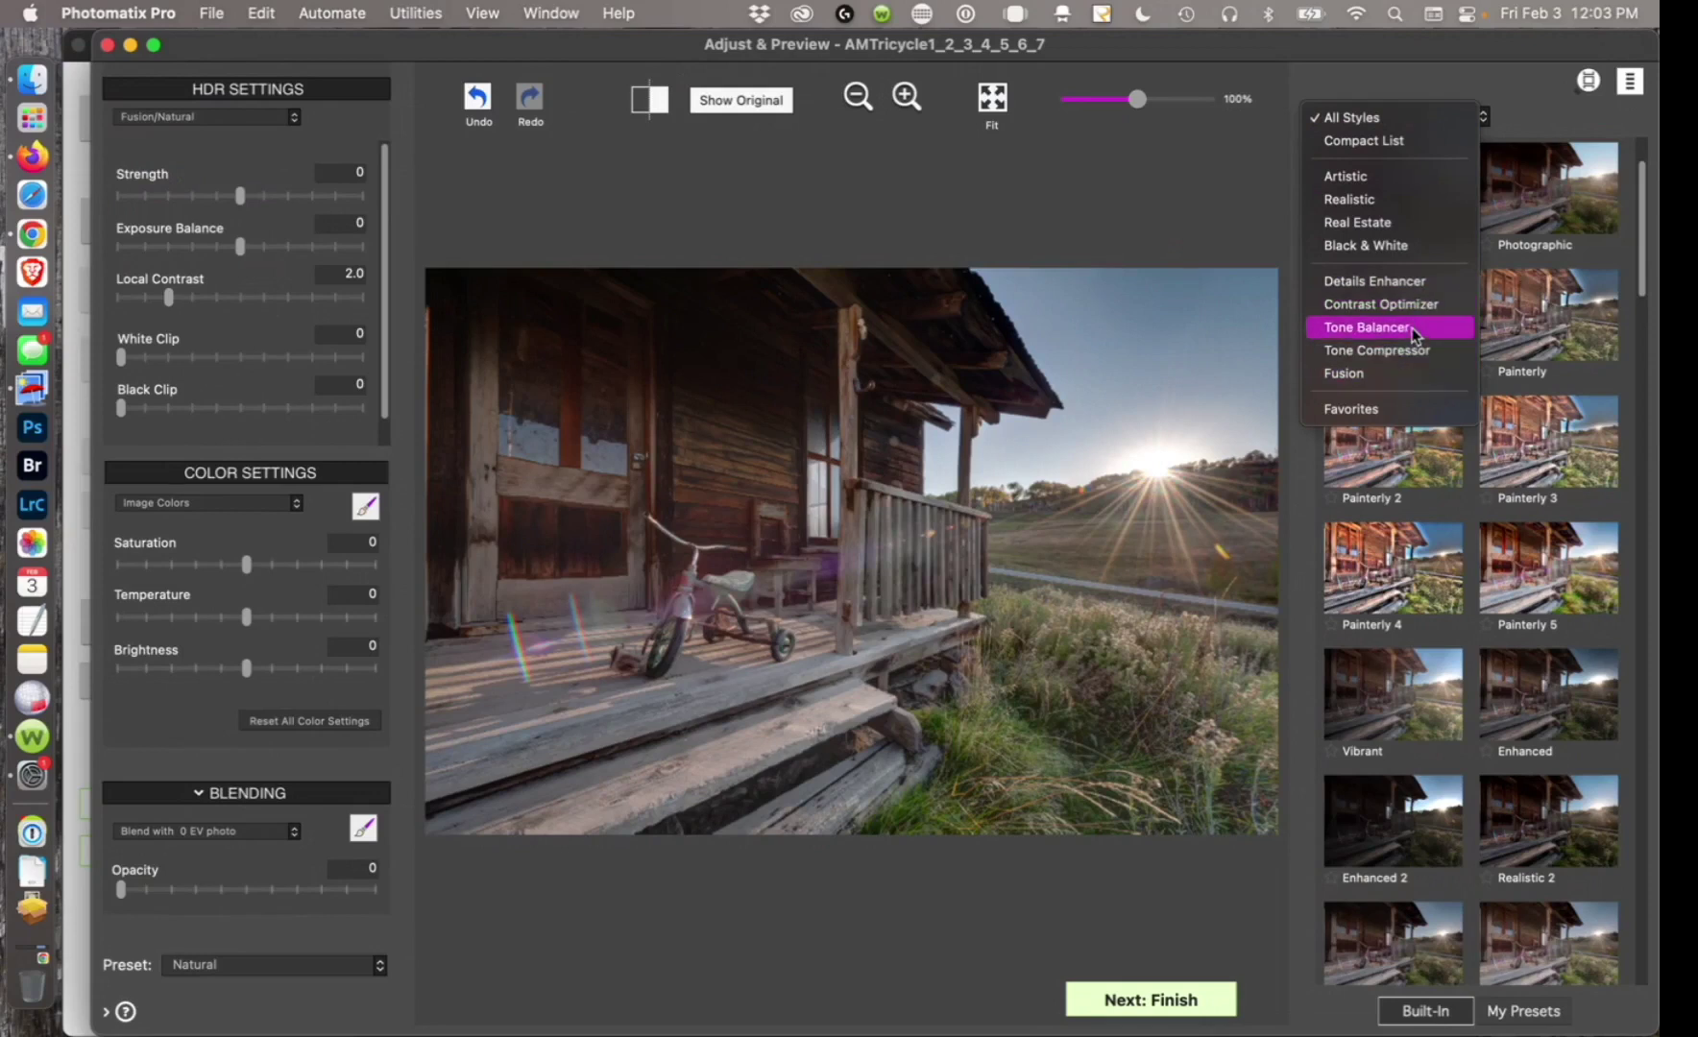
pyautogui.click(1404, 201)
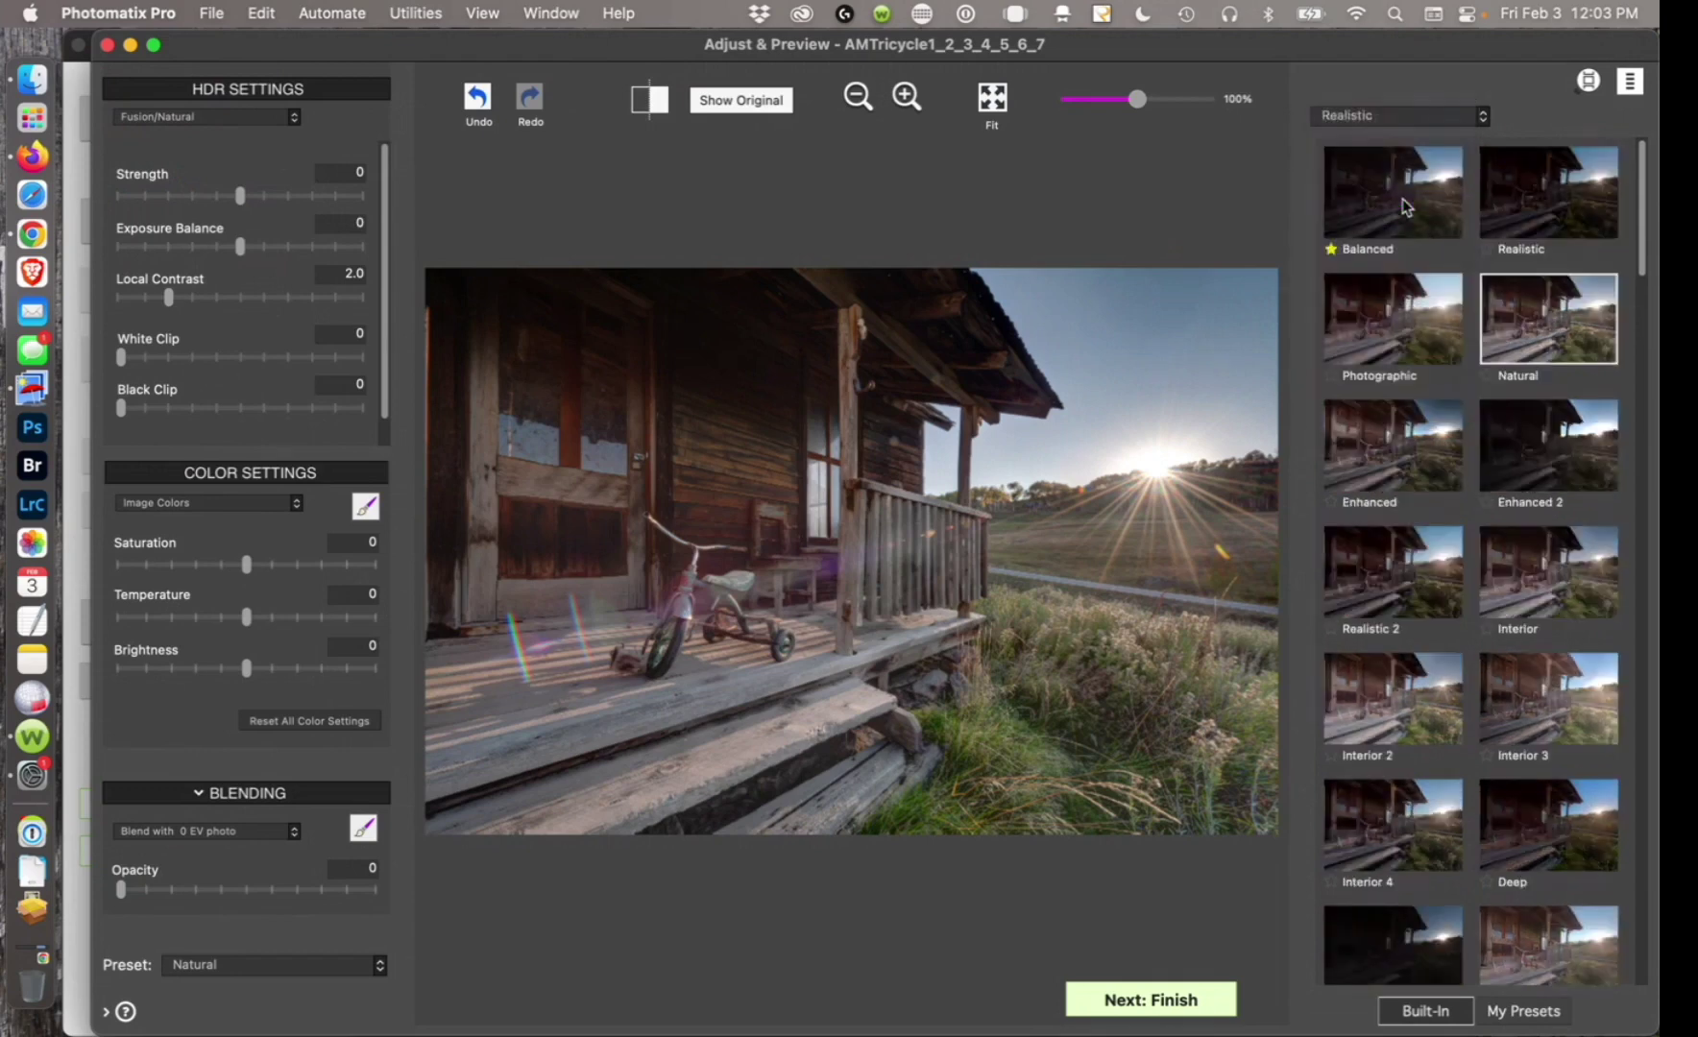
pyautogui.click(1394, 465)
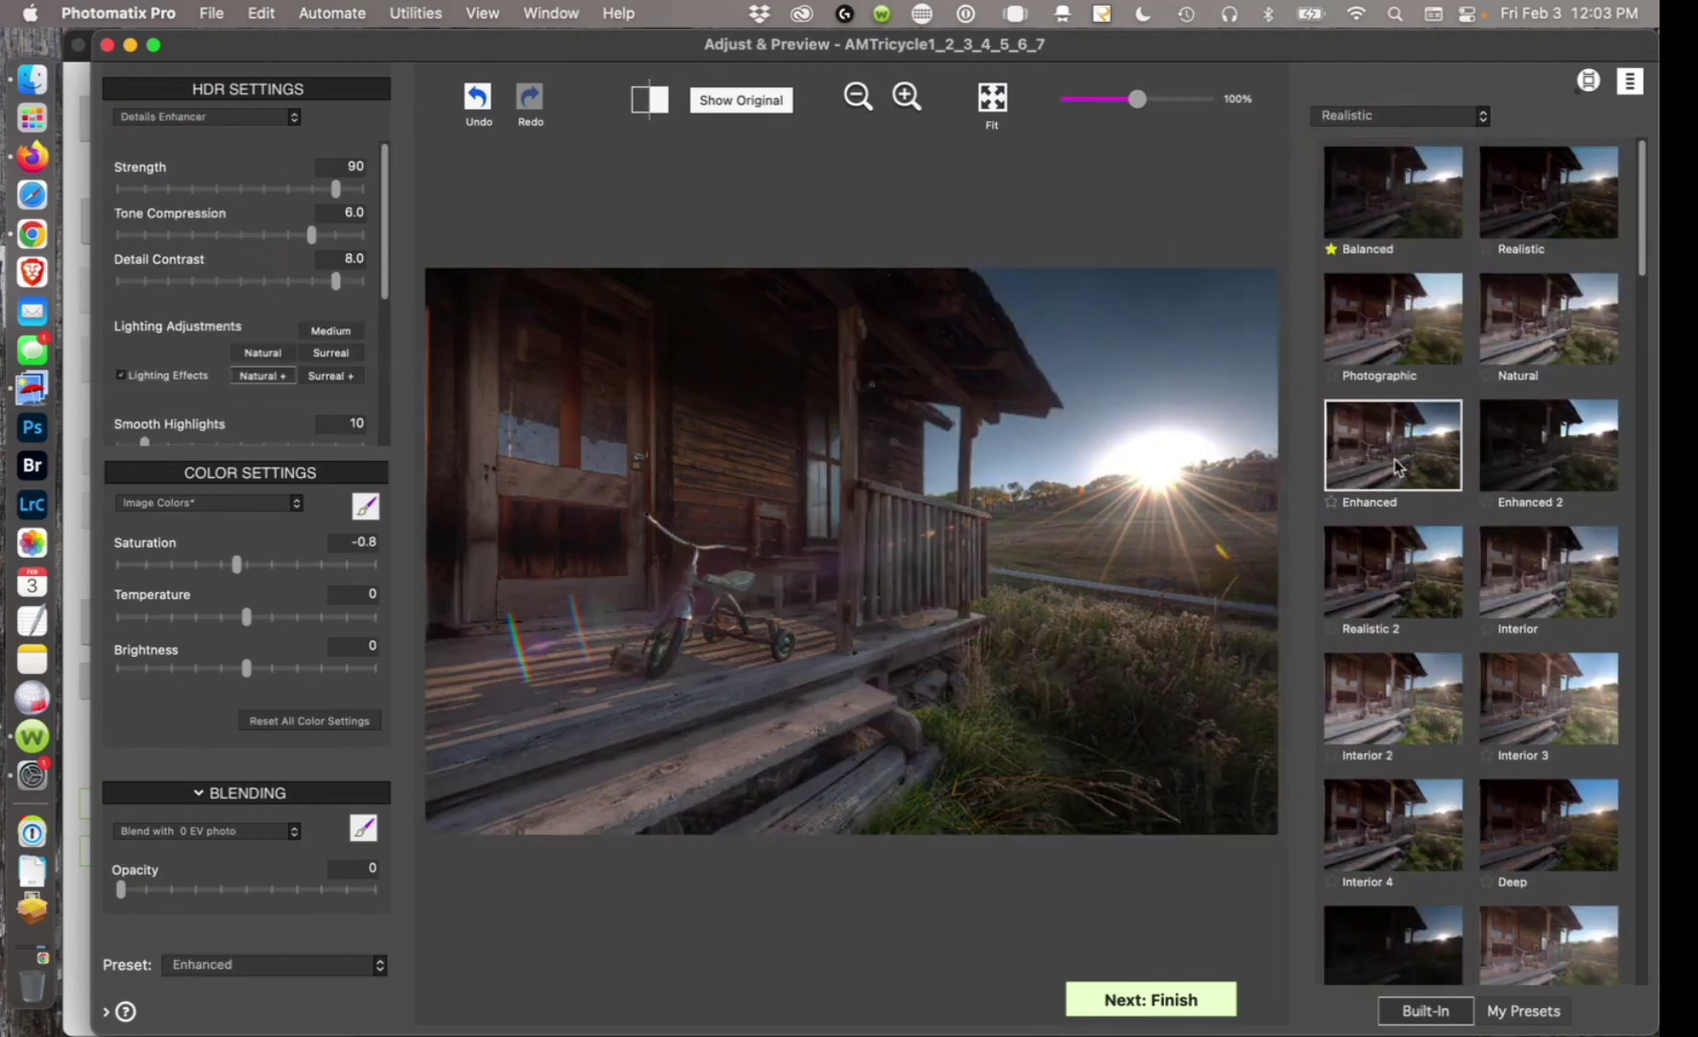
# Try the Photographic preset with Tonal Range Compression 1.6, Contrast Adaptation 6.1 and Saturation -4.0.
pyautogui.click(1400, 336)
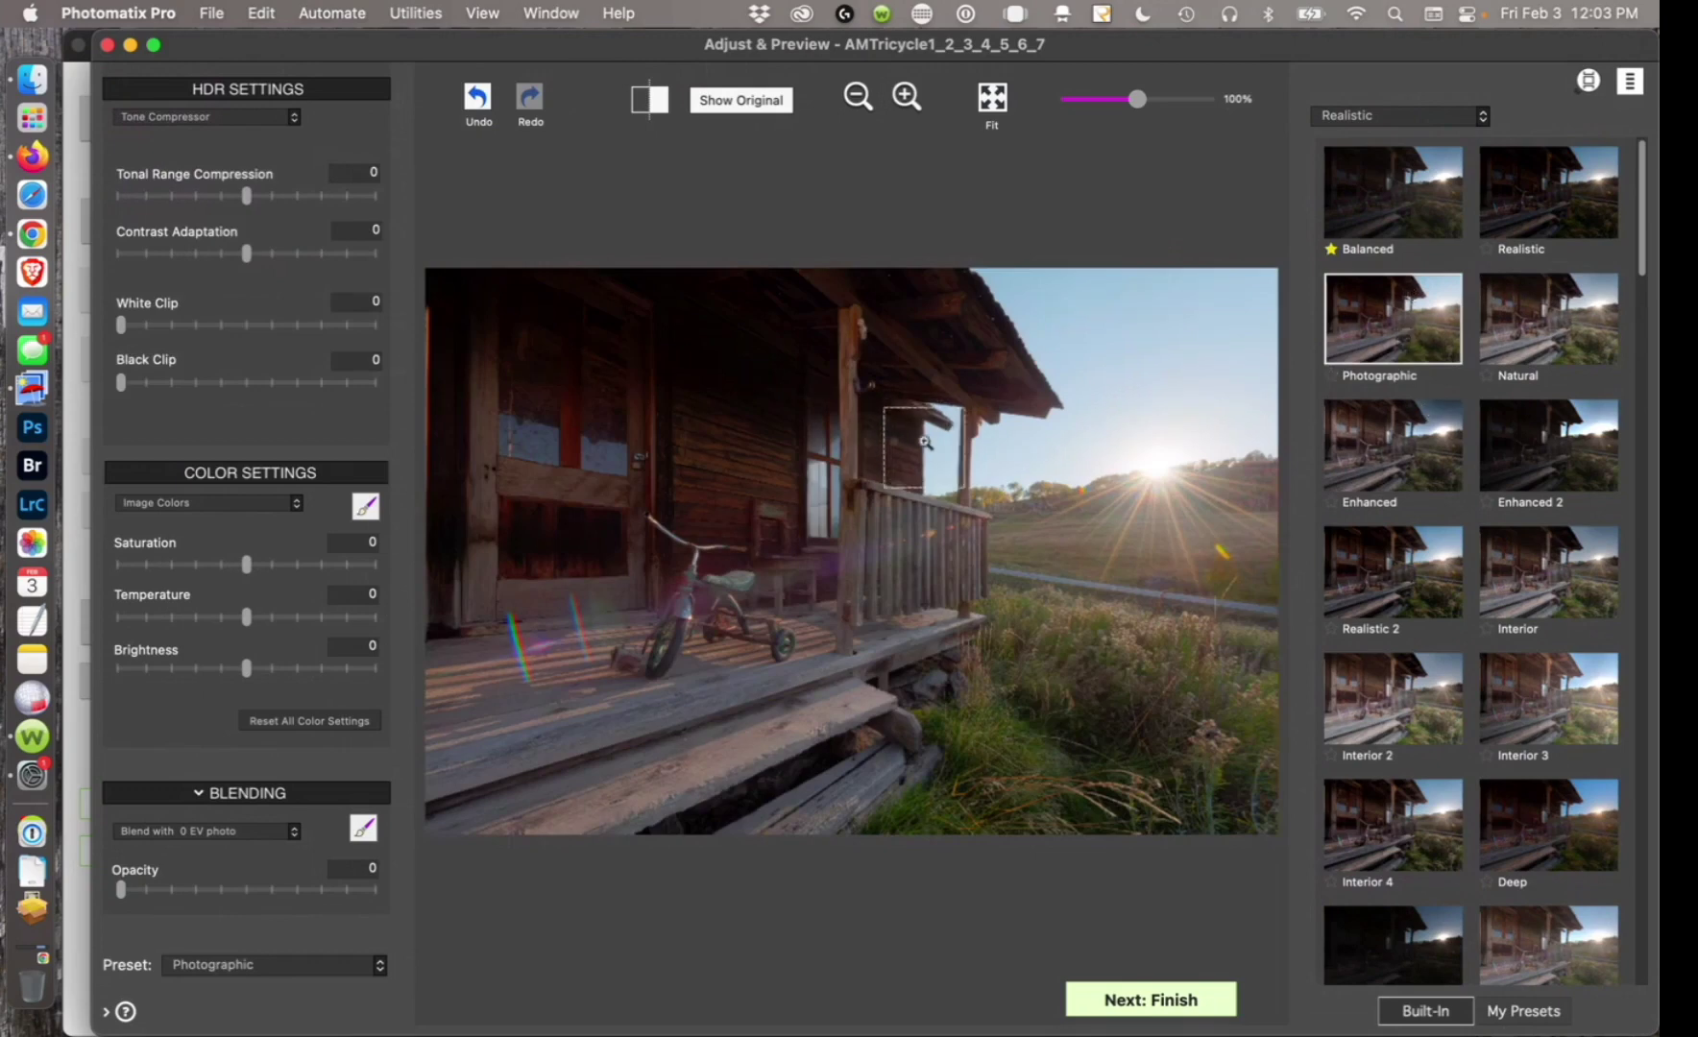
pyautogui.moveTo(320, 201); pyautogui.dragTo(302, 197)
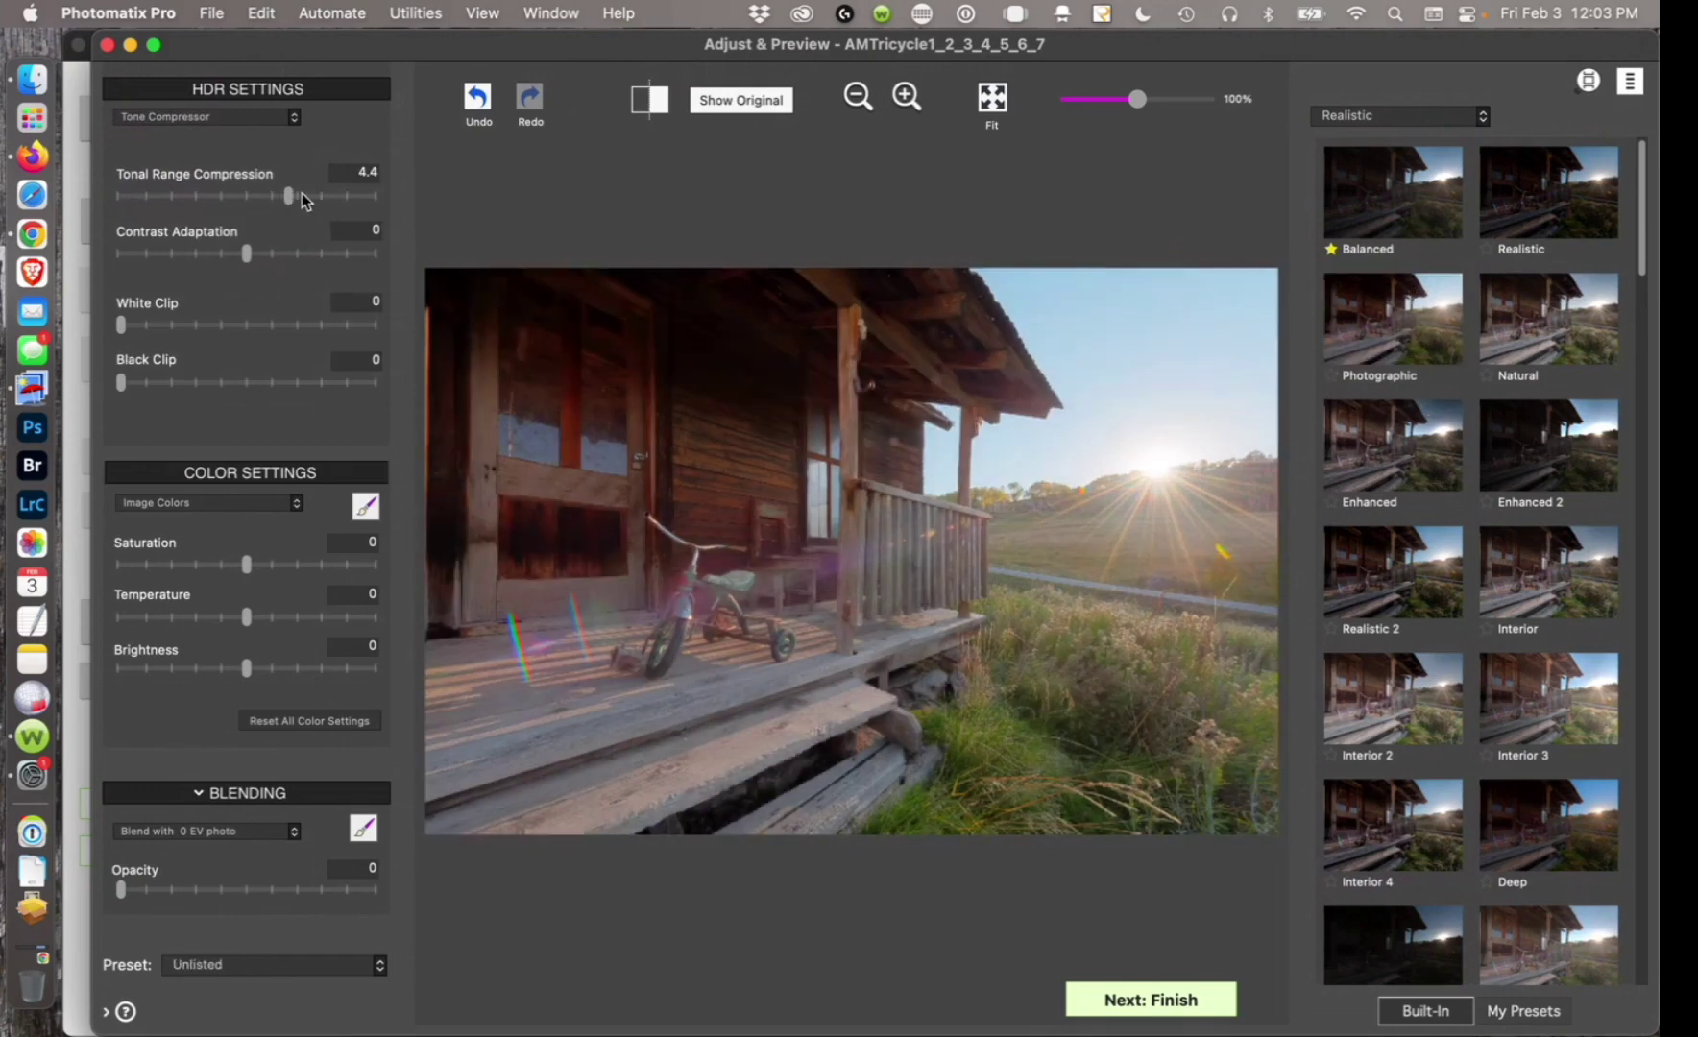
pyautogui.click(268, 196)
pyautogui.click(323, 252)
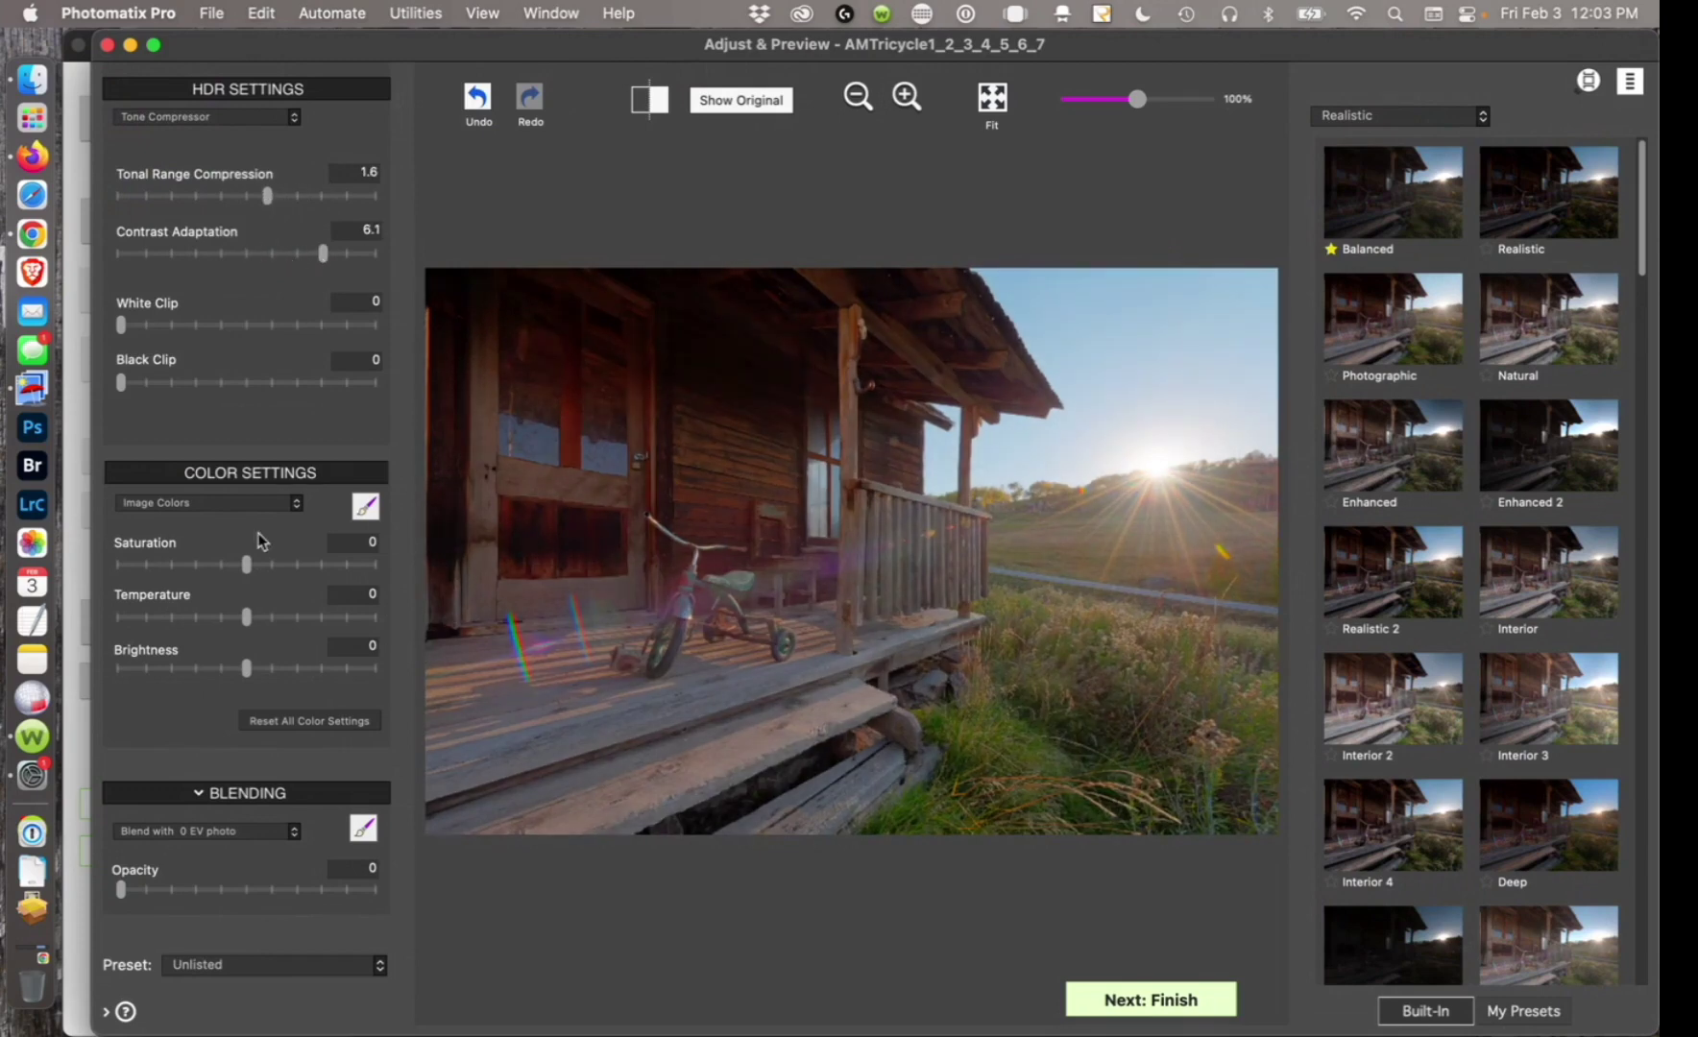
pyautogui.moveTo(247, 564); pyautogui.dragTo(215, 567)
pyautogui.click(171, 564)
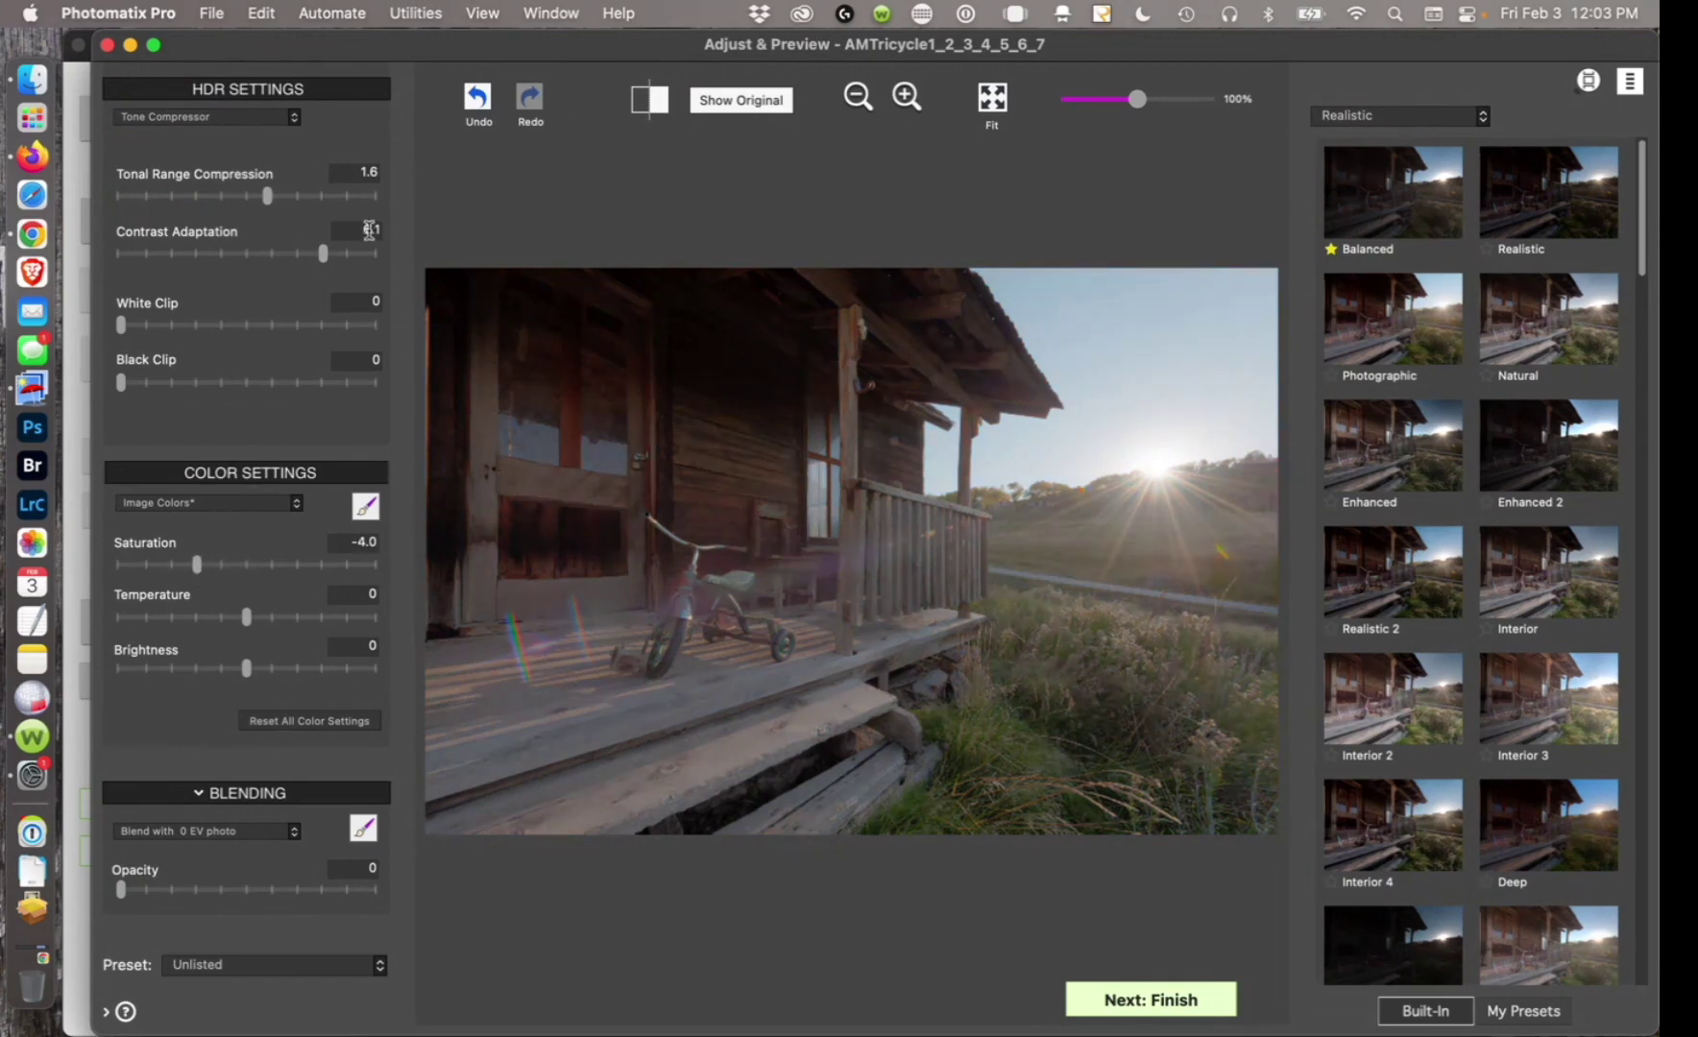
# Show the custom presets, try brightBalancer, and apply the BrightInt preset.
pyautogui.click(1377, 120)
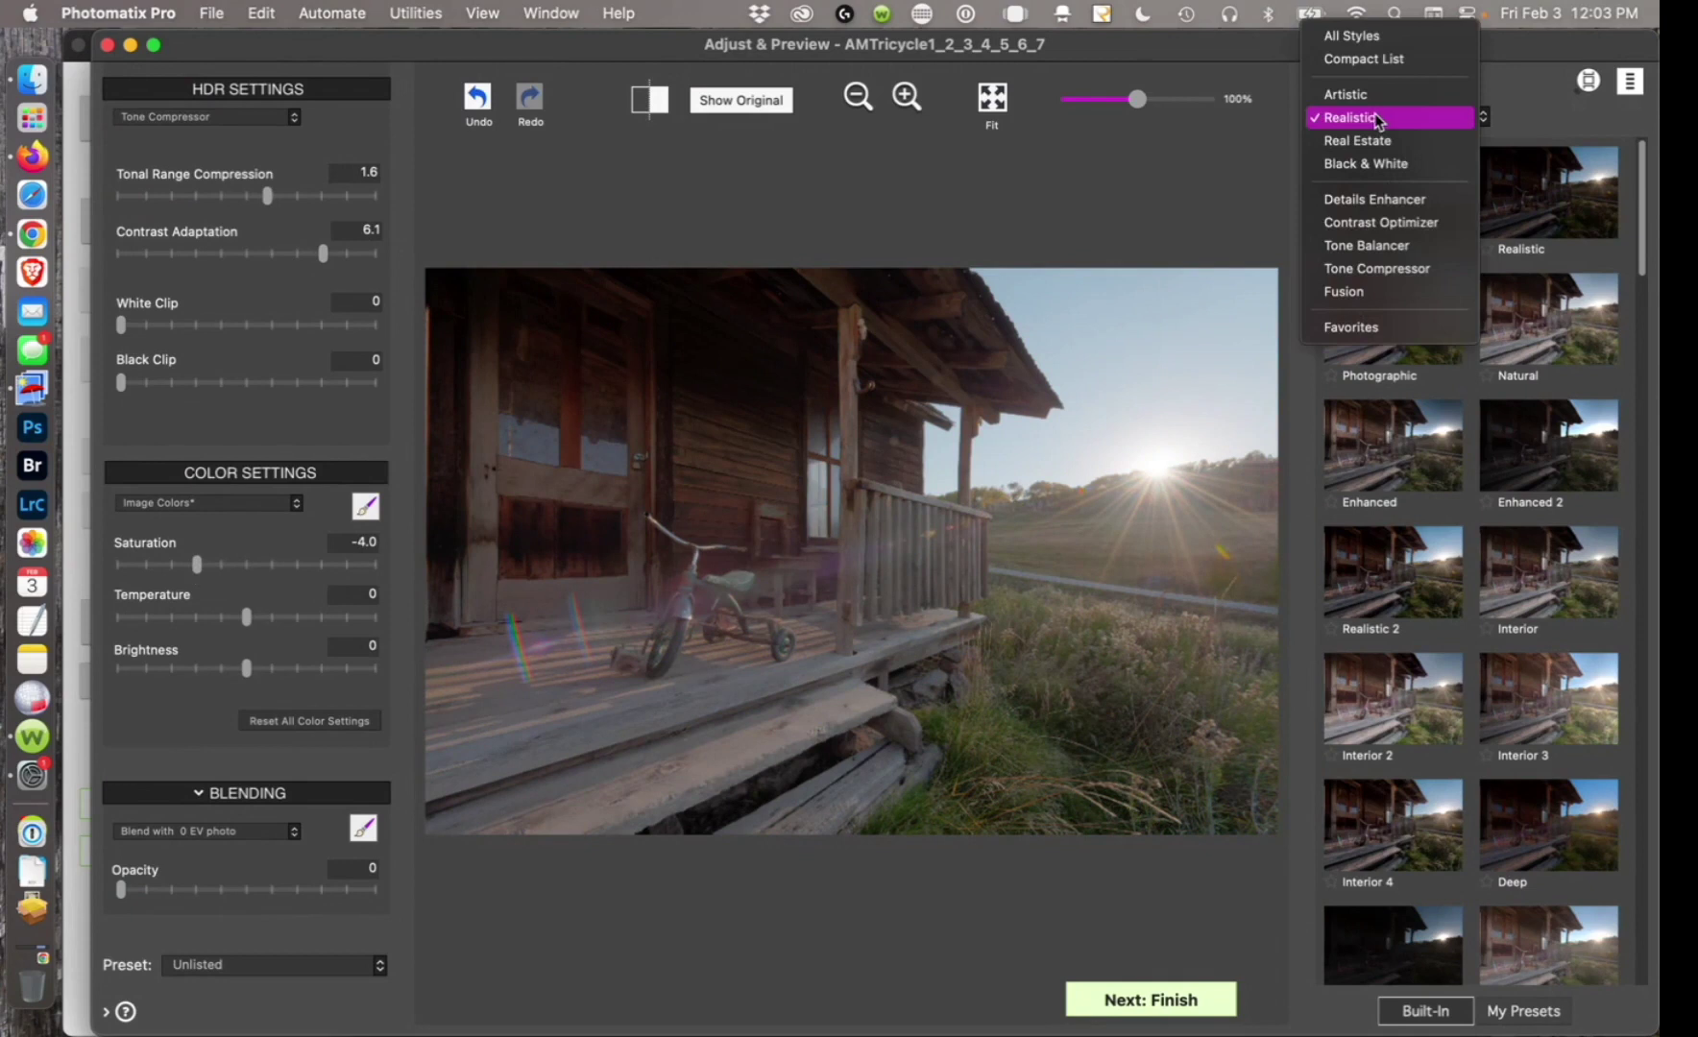
pyautogui.click(1554, 66)
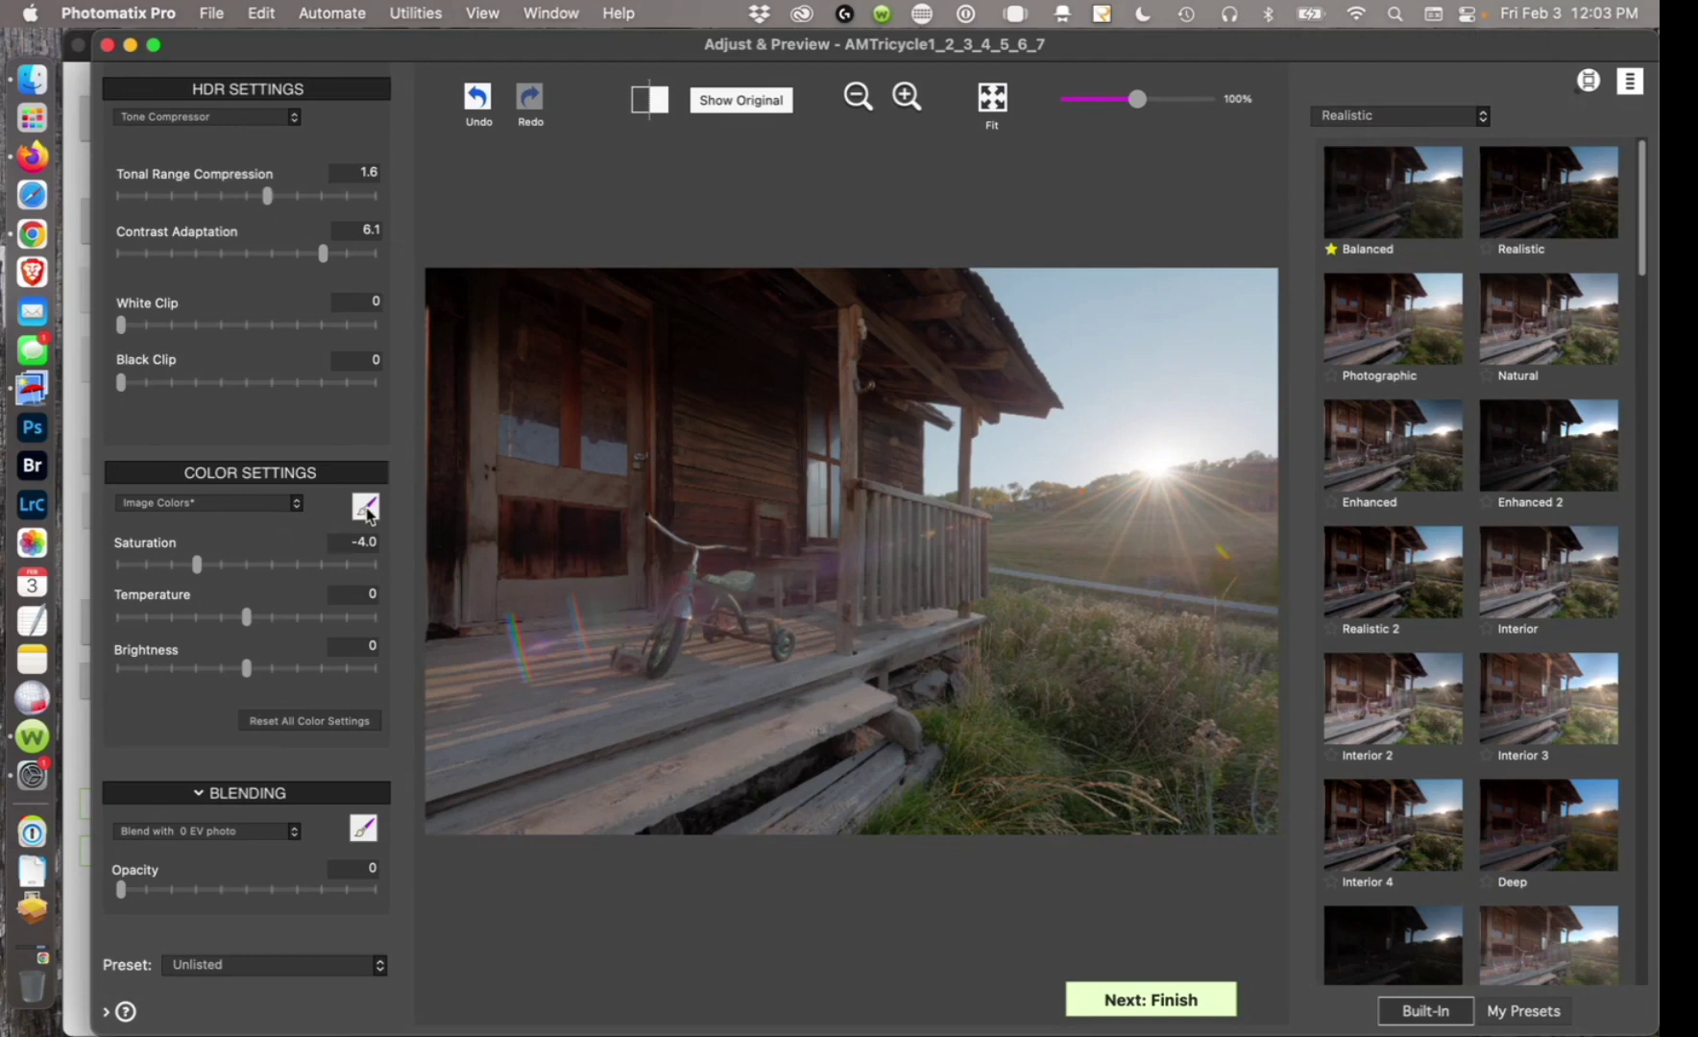
pyautogui.click(1524, 1014)
pyautogui.click(1422, 218)
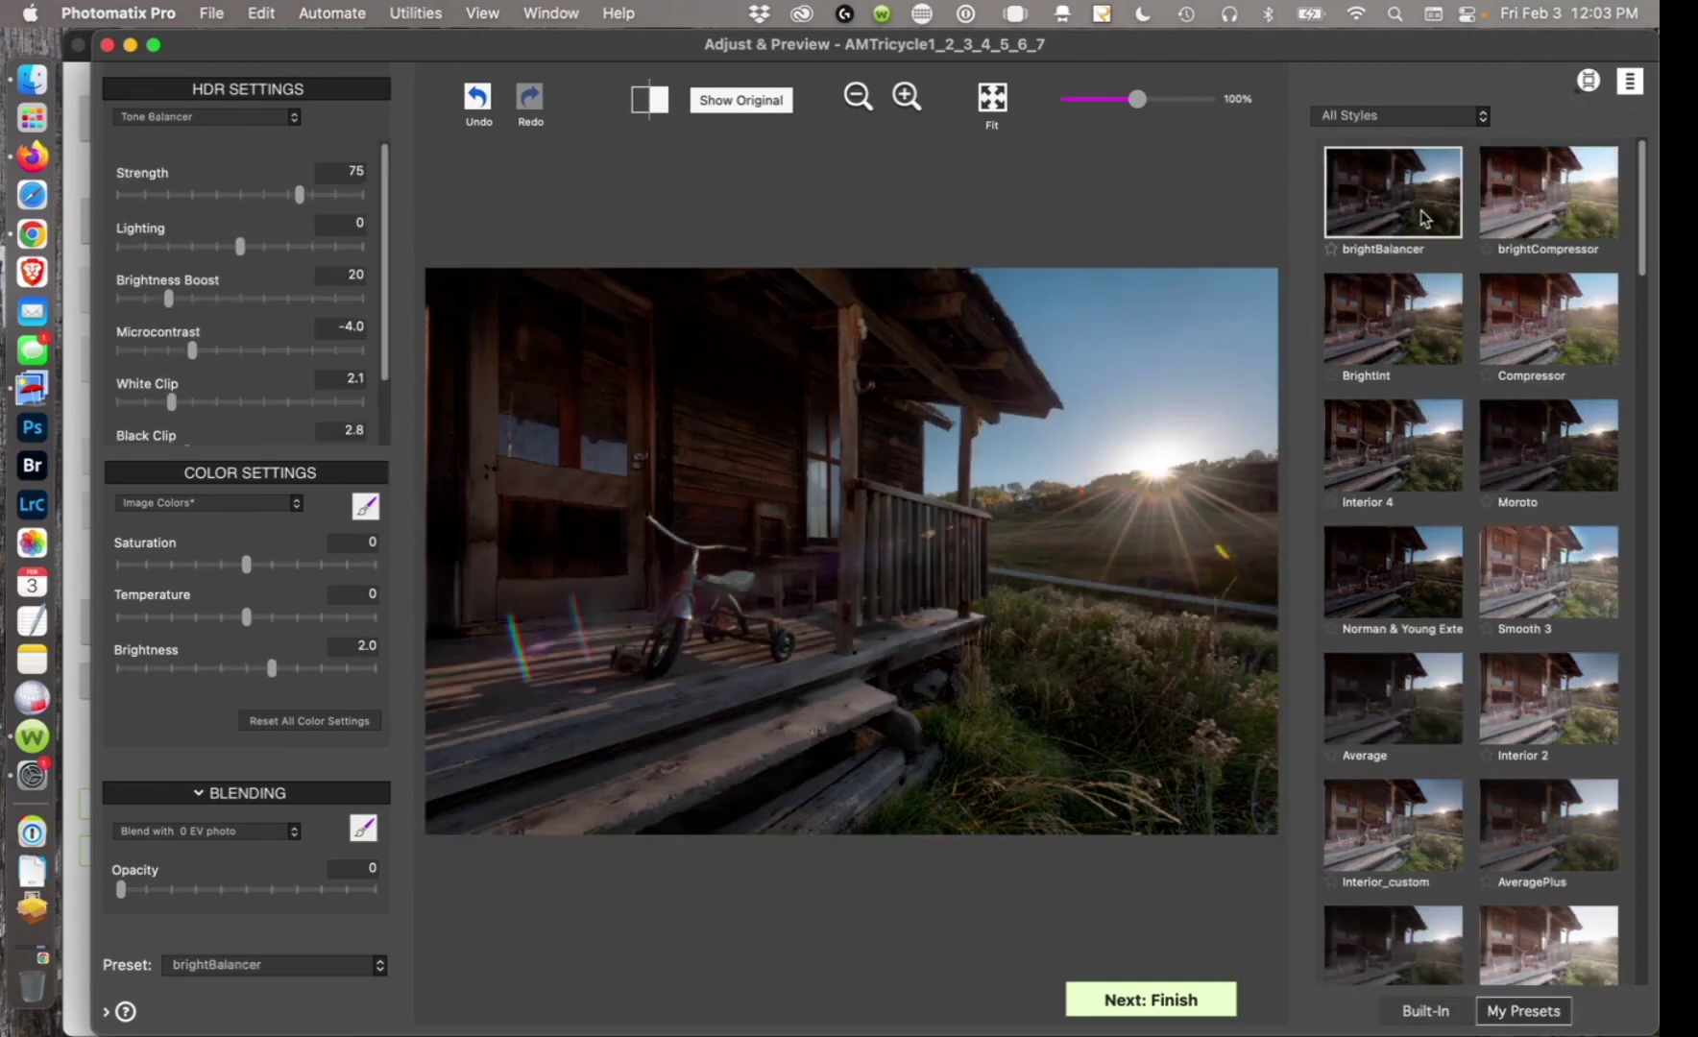
pyautogui.click(1409, 331)
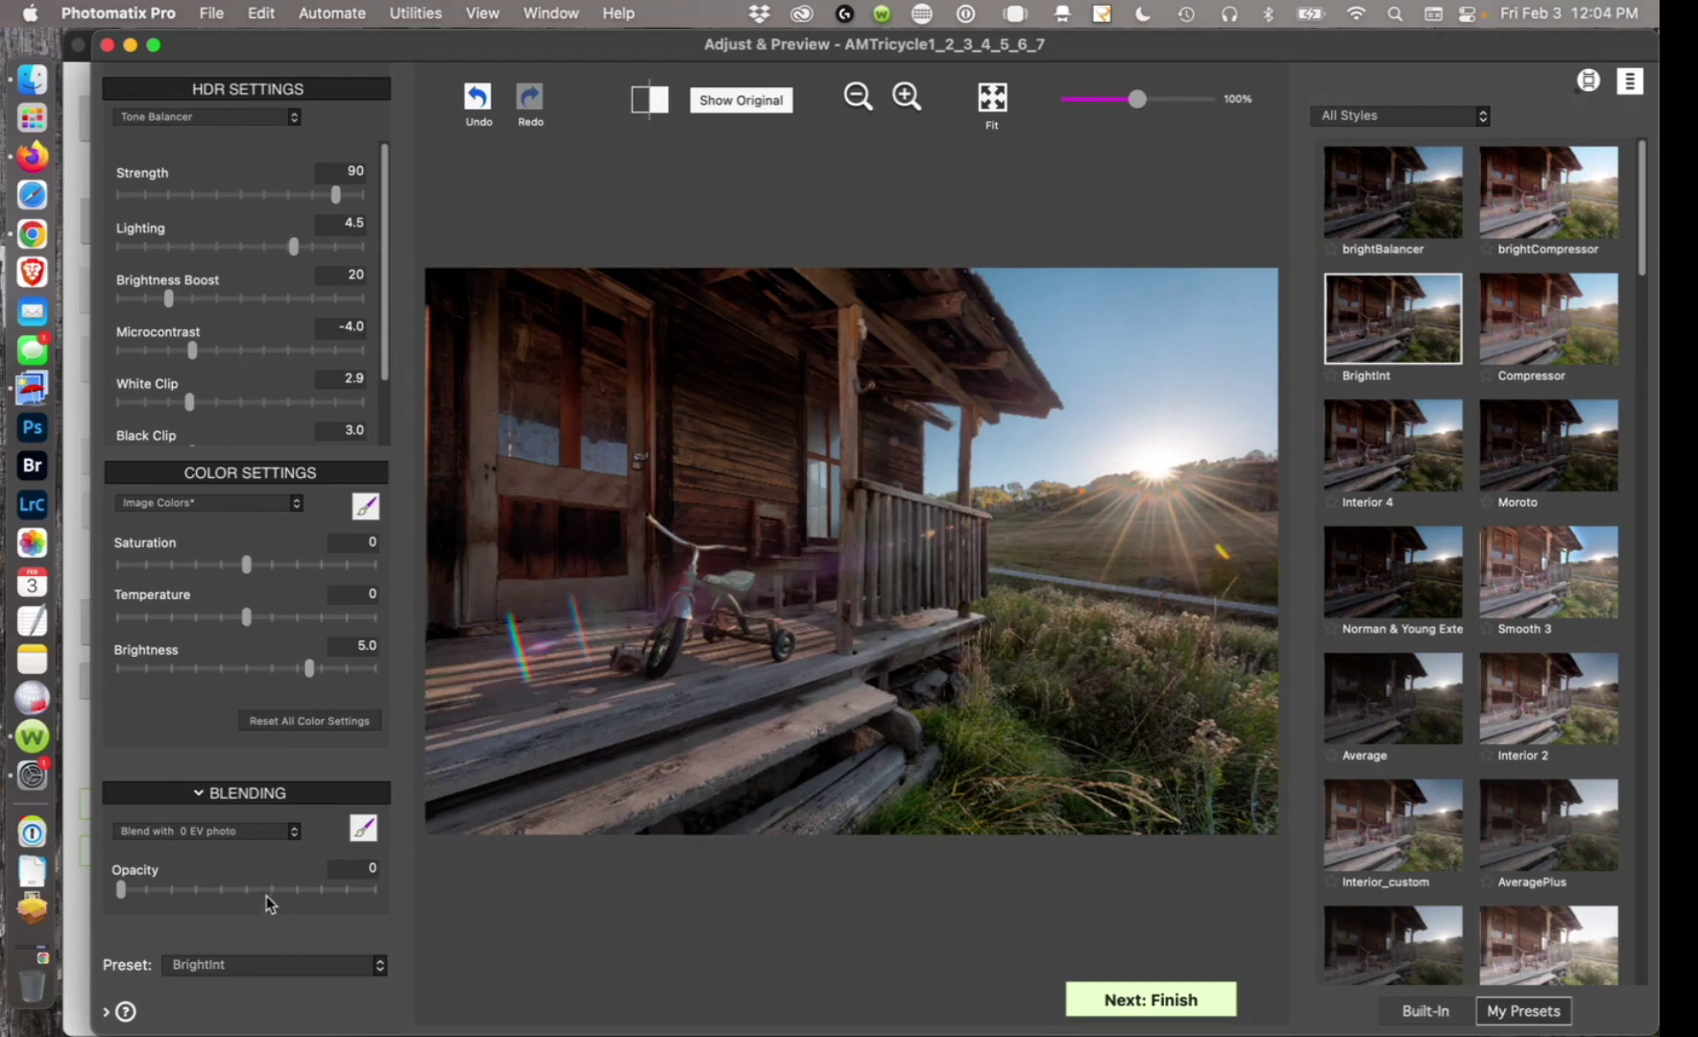
# Selectively darken the upper sky with the color brush, using Brush Size 54 and Brightness -3.0.
pyautogui.click(365, 506)
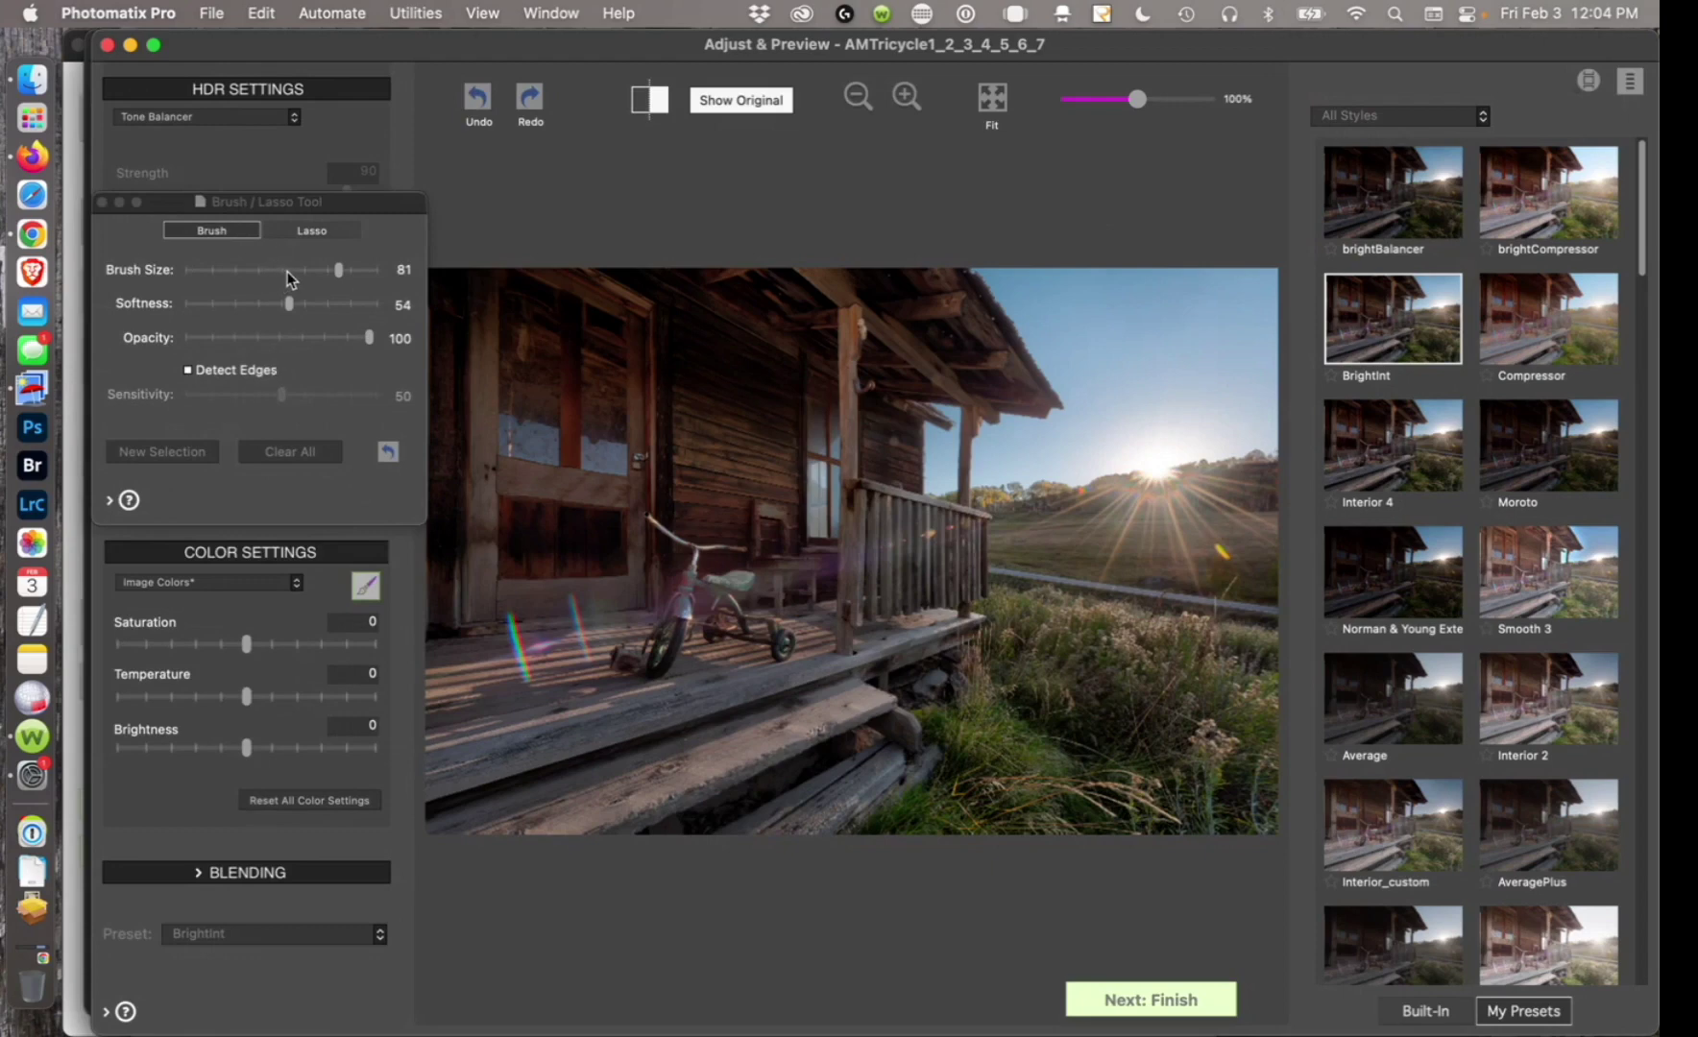
pyautogui.click(287, 271)
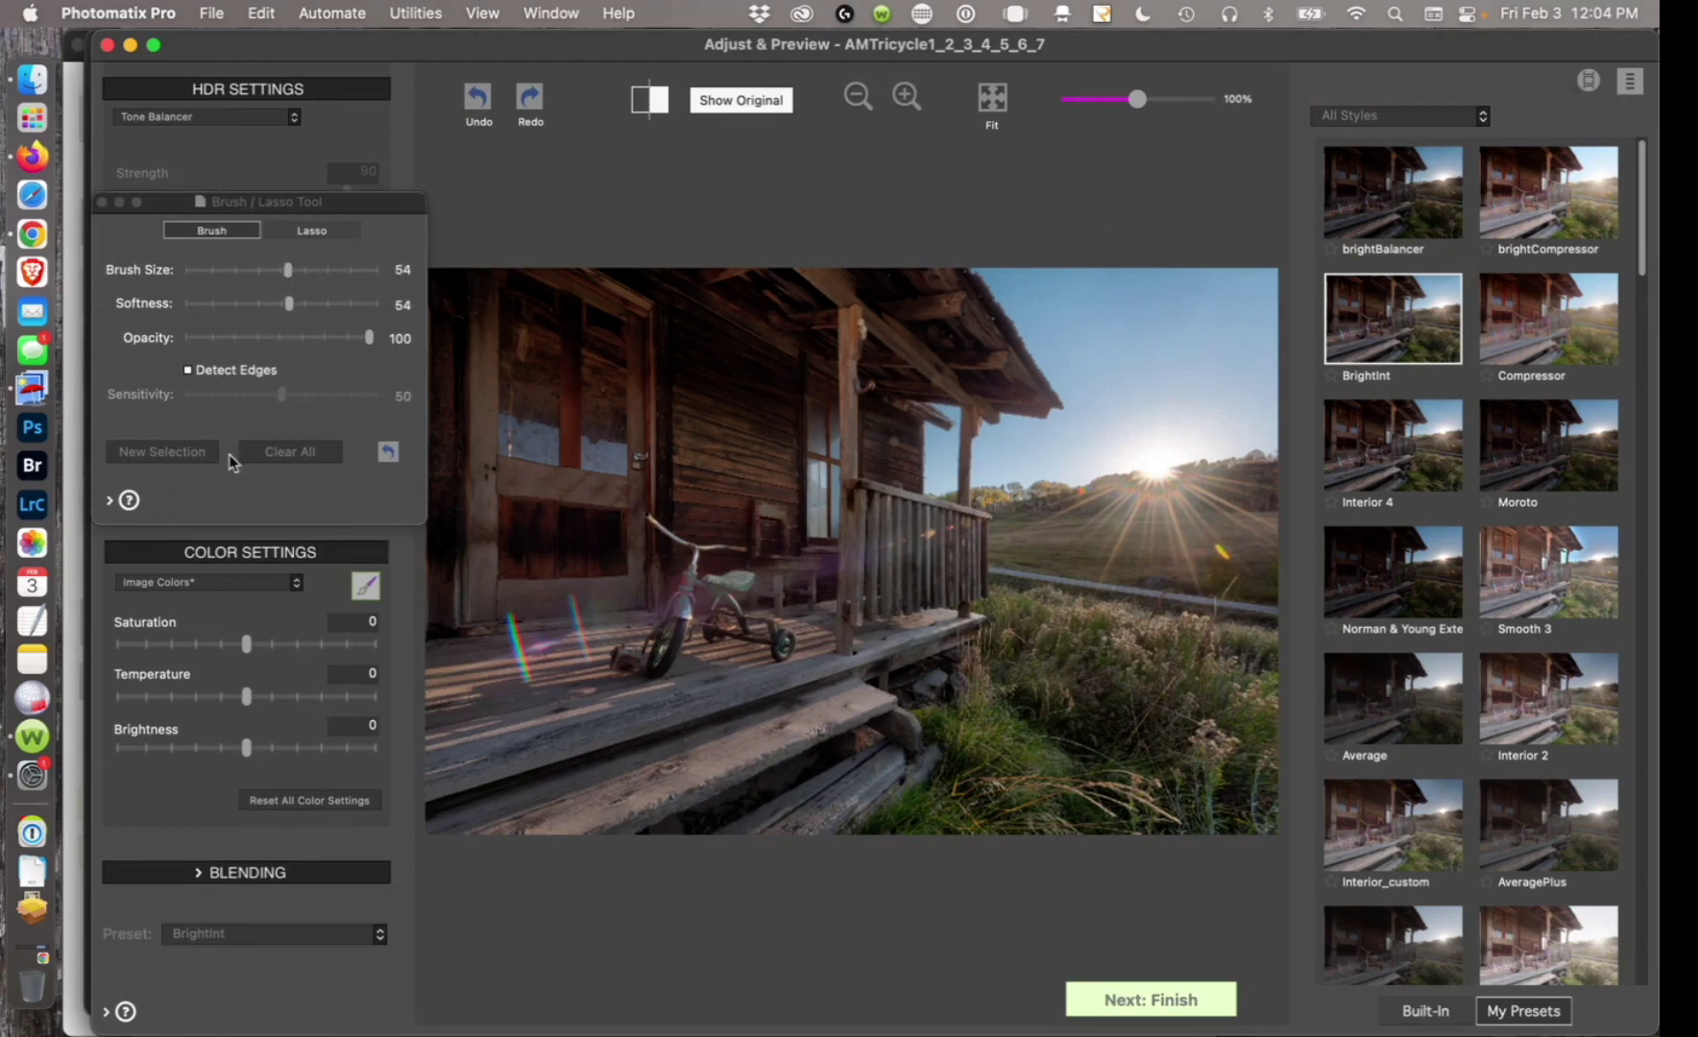
pyautogui.click(209, 748)
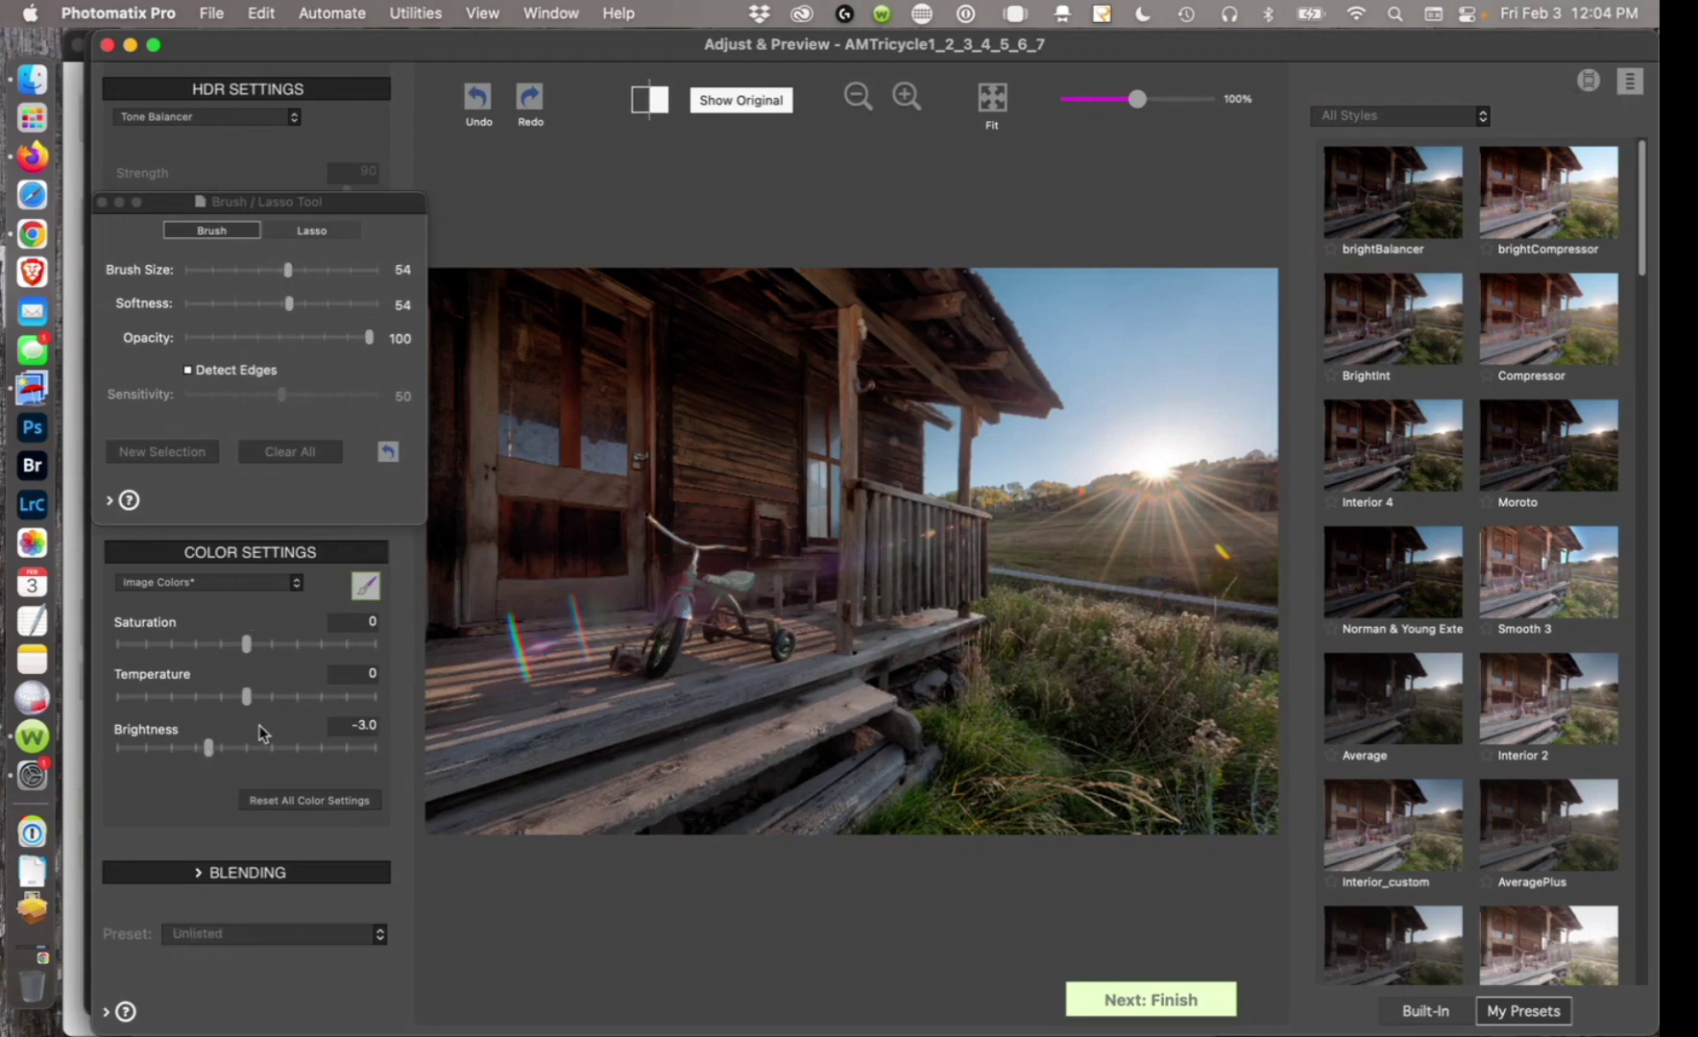
pyautogui.click(1215, 326)
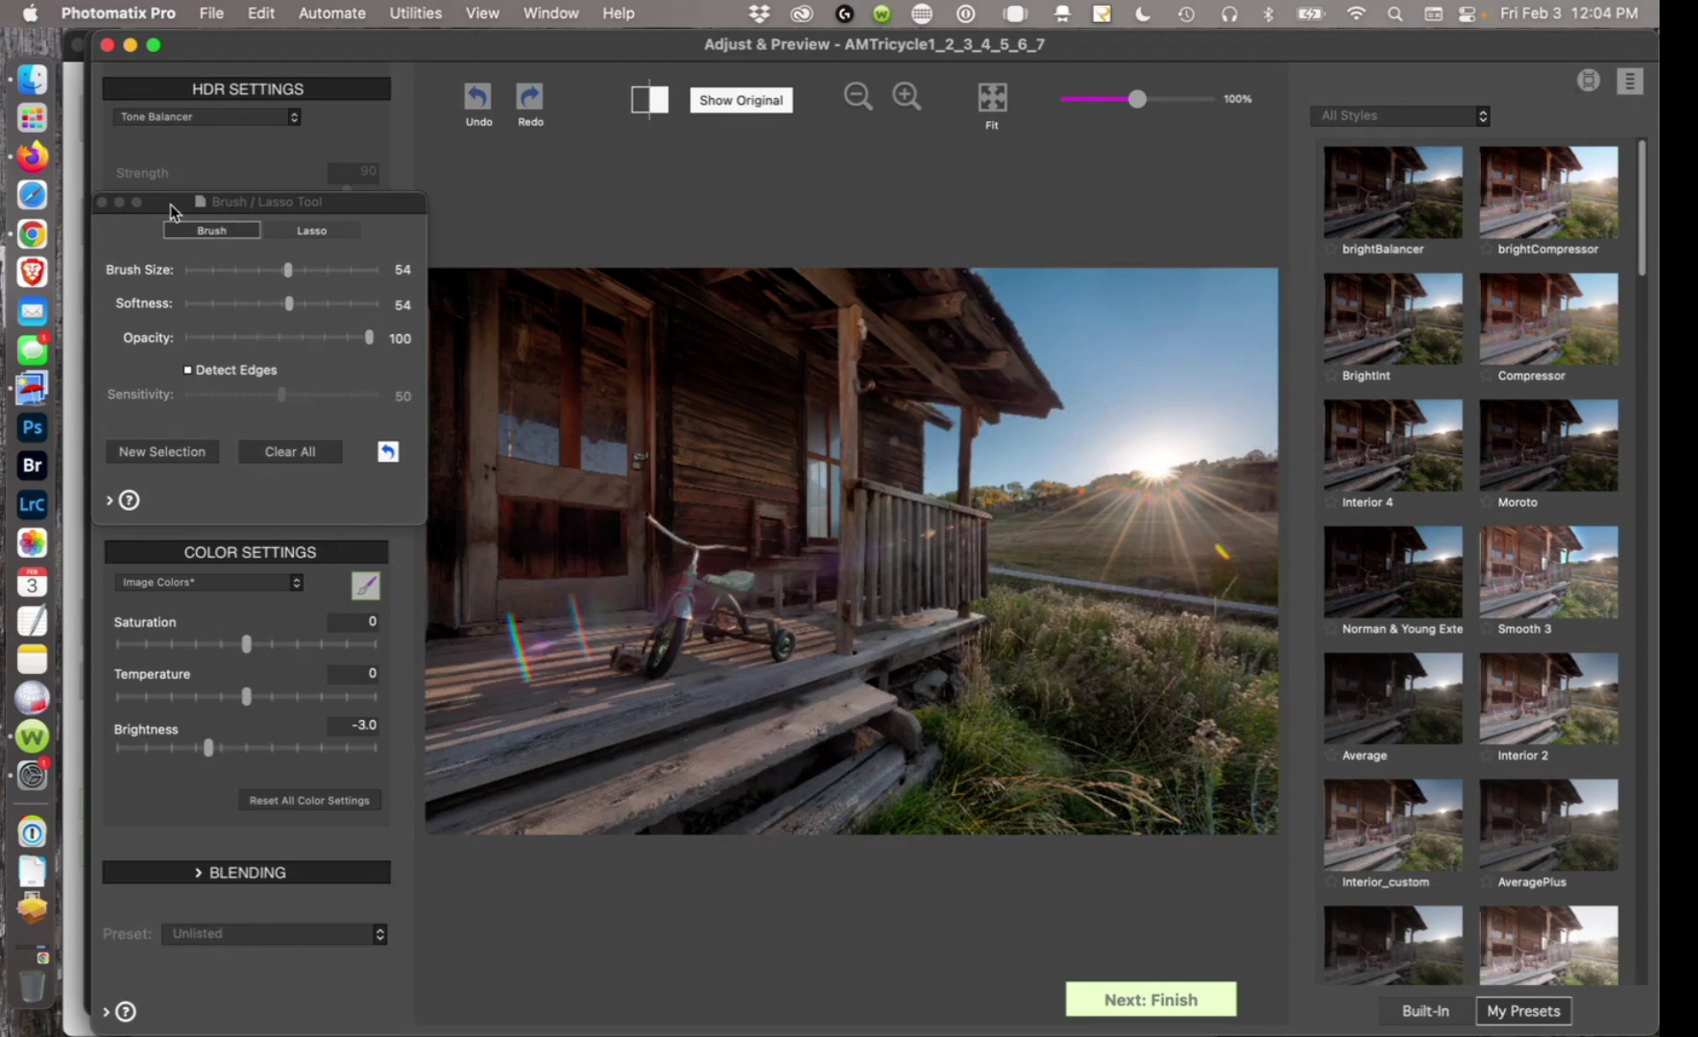
pyautogui.click(103, 203)
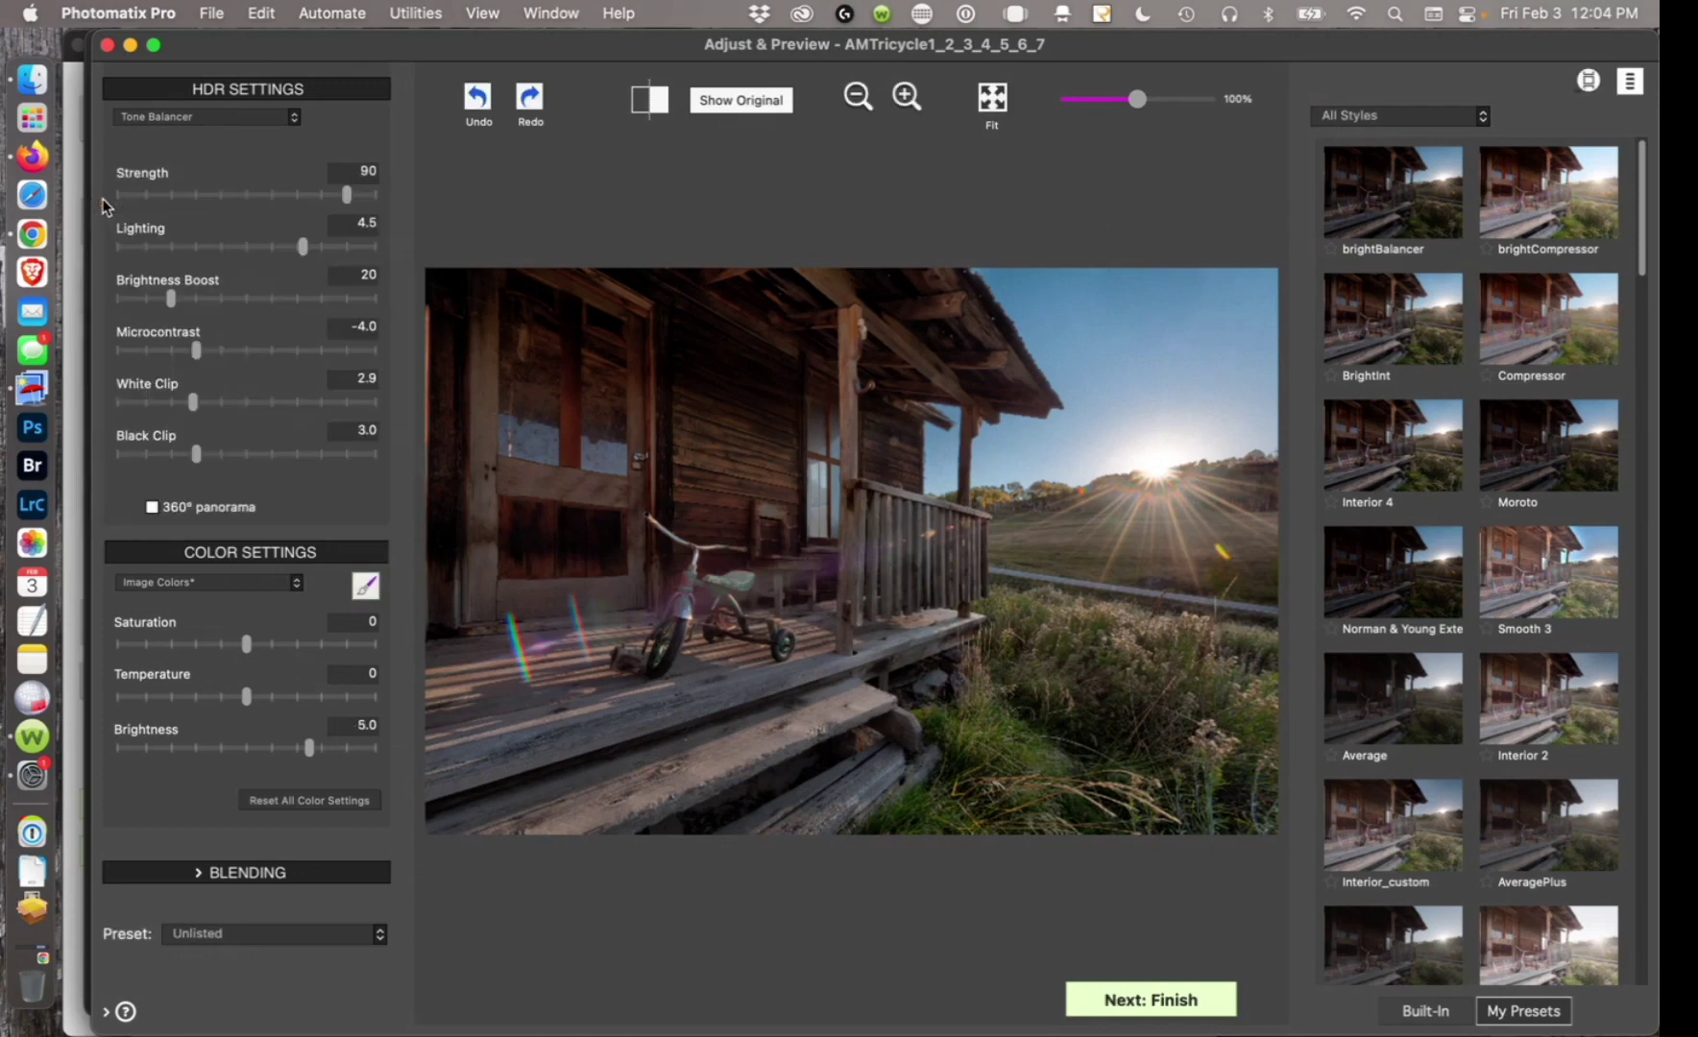
# Try blending in the 0 EV photo at opacities of 25, 37 and 22, and return the opacity to 0.
pyautogui.click(248, 872)
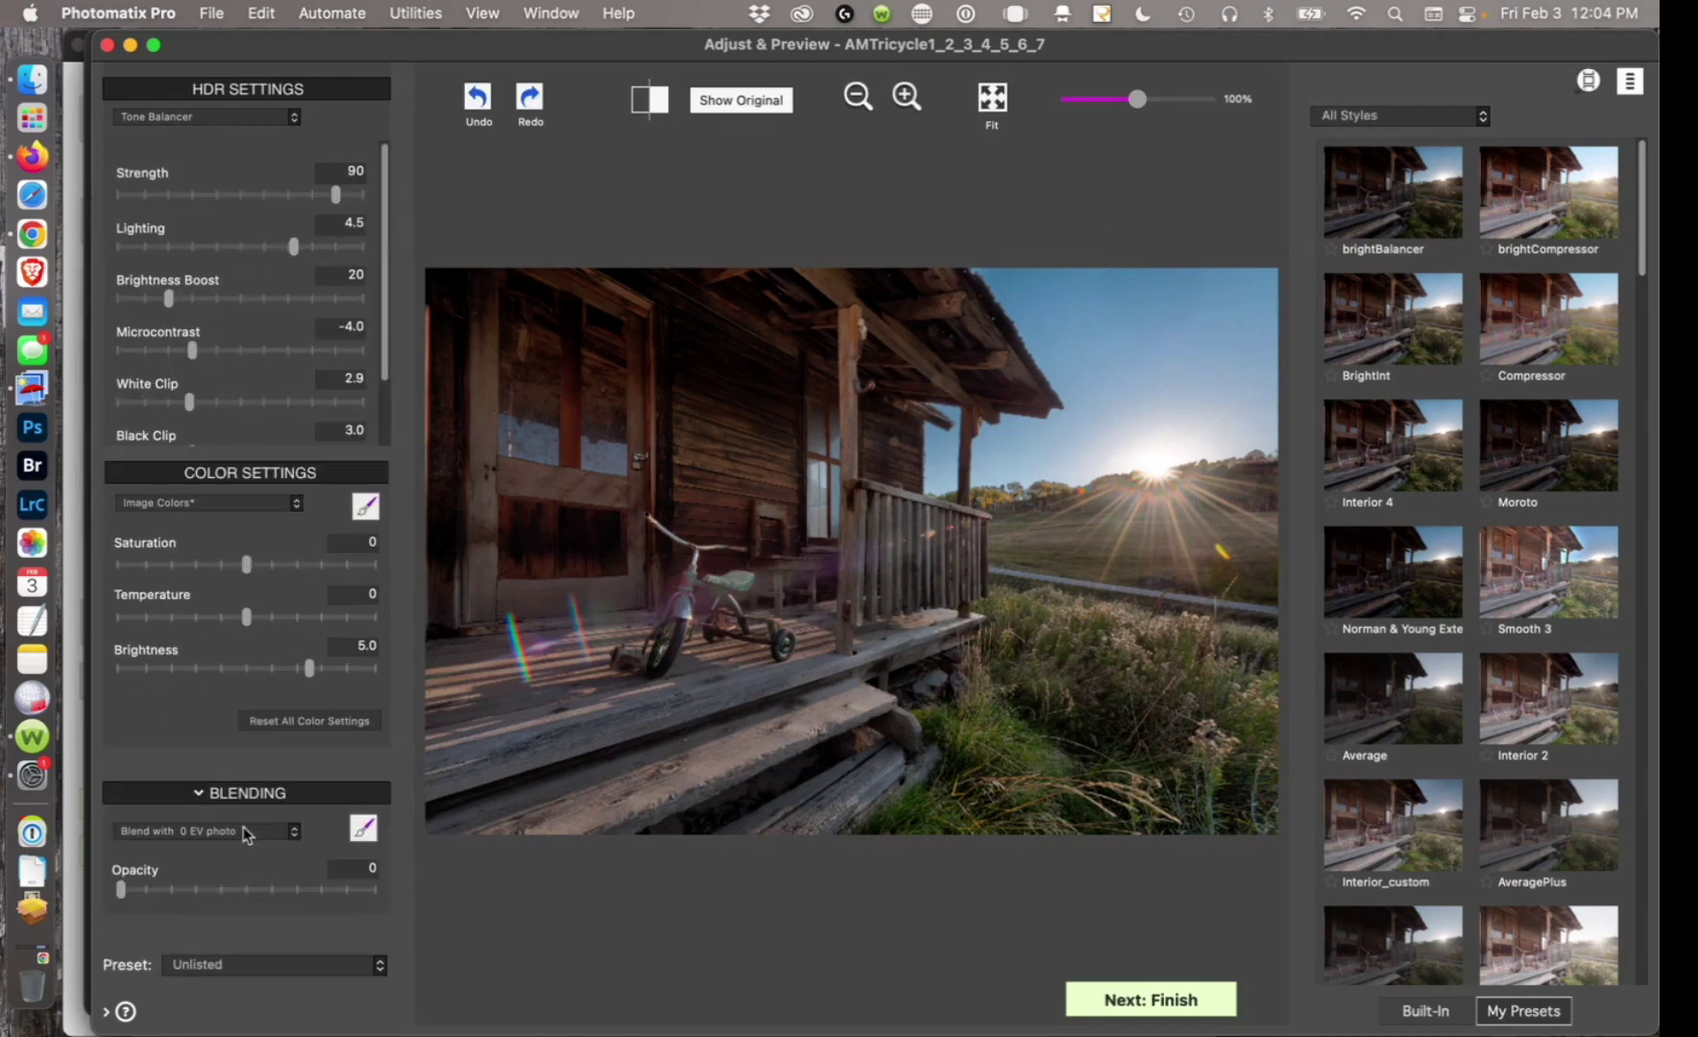
pyautogui.click(244, 835)
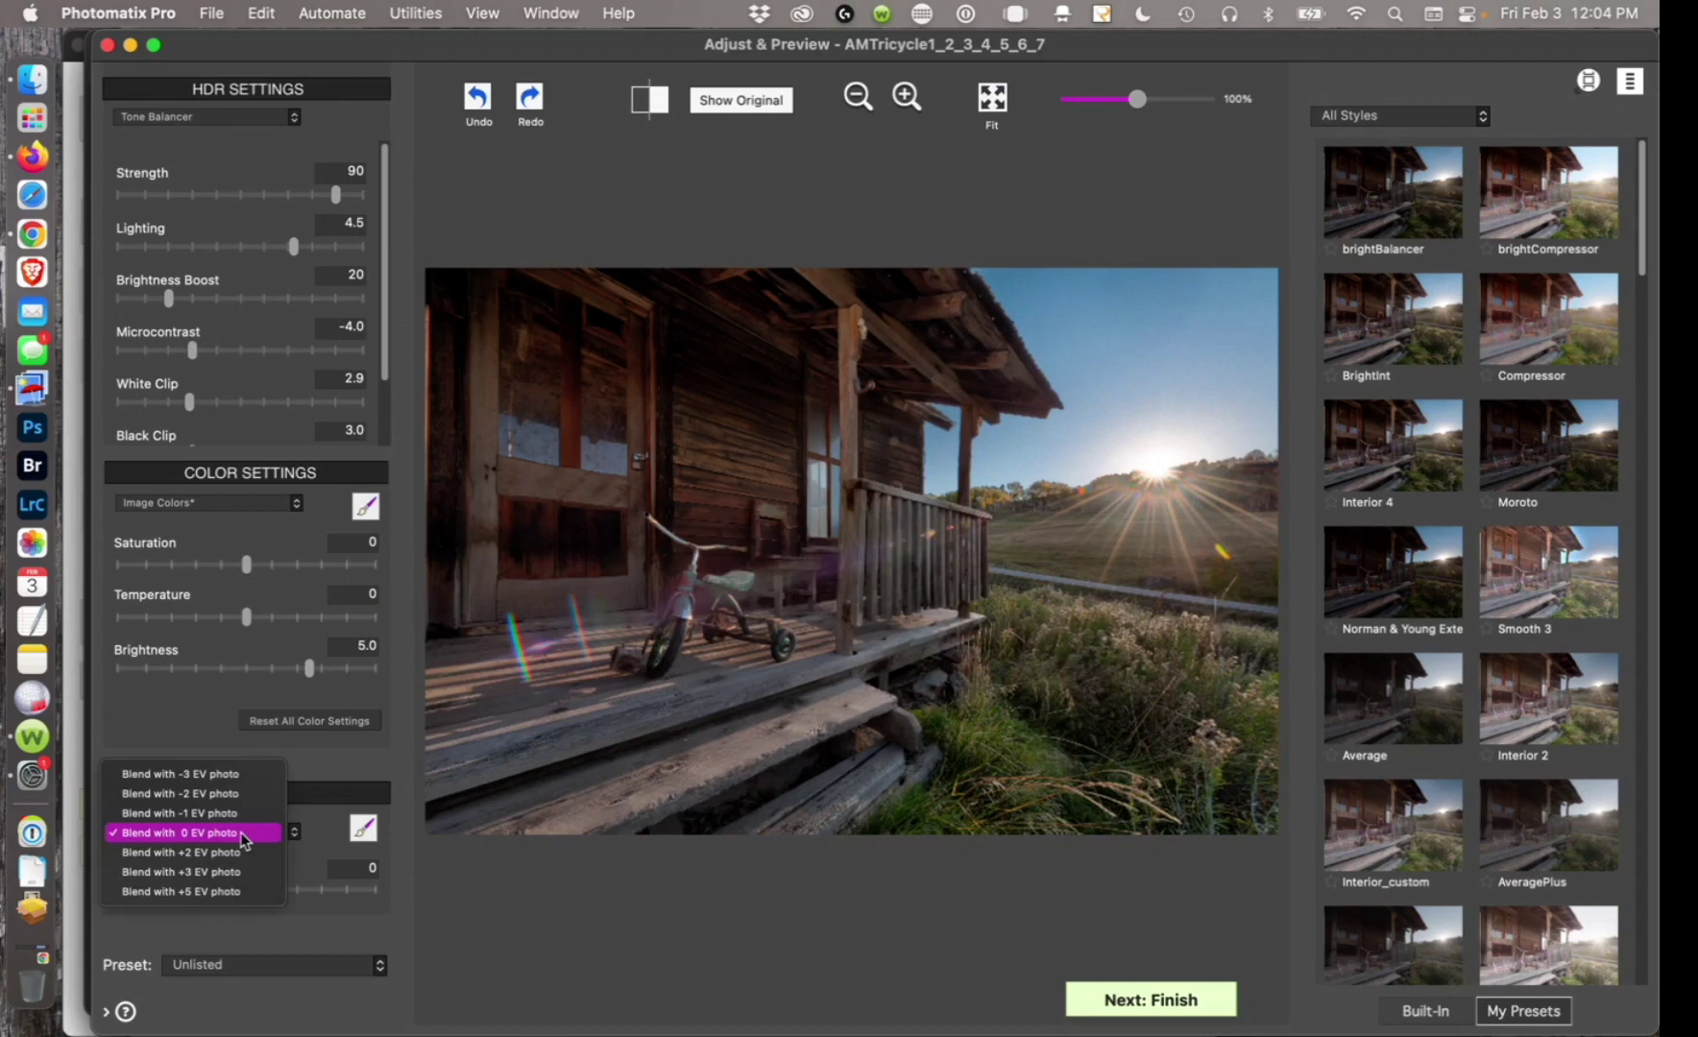
pyautogui.click(241, 832)
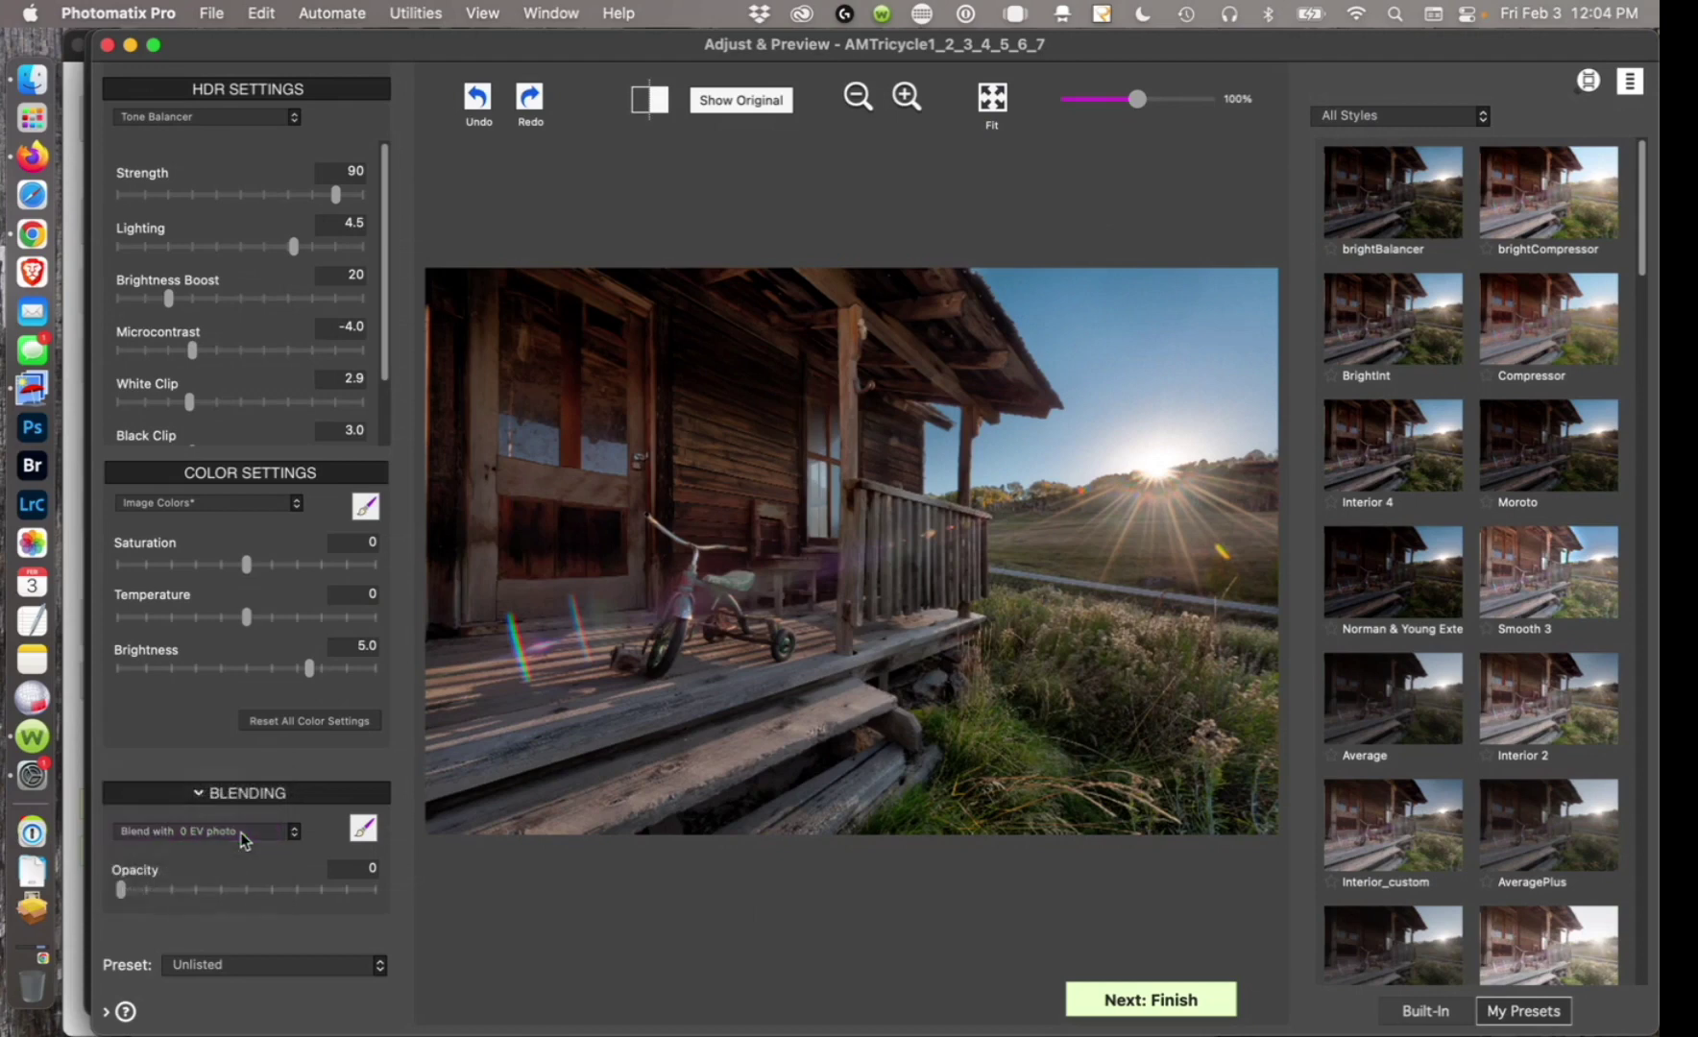
pyautogui.click(184, 892)
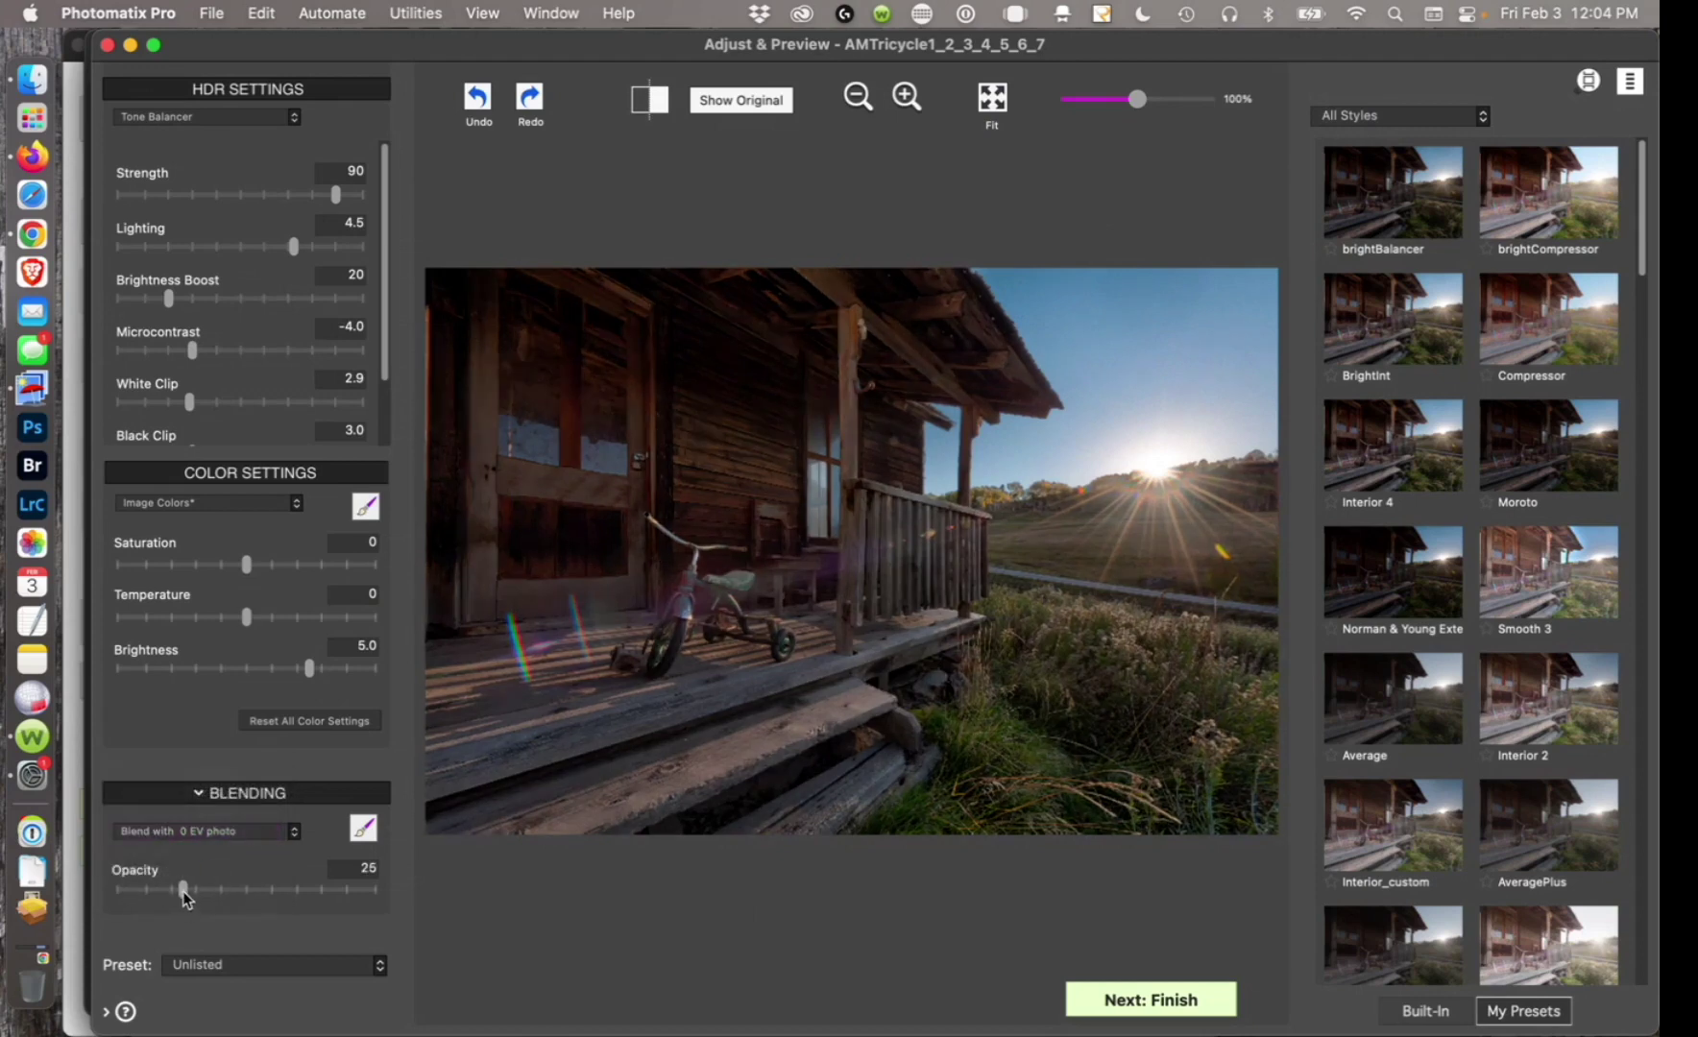
pyautogui.click(211, 893)
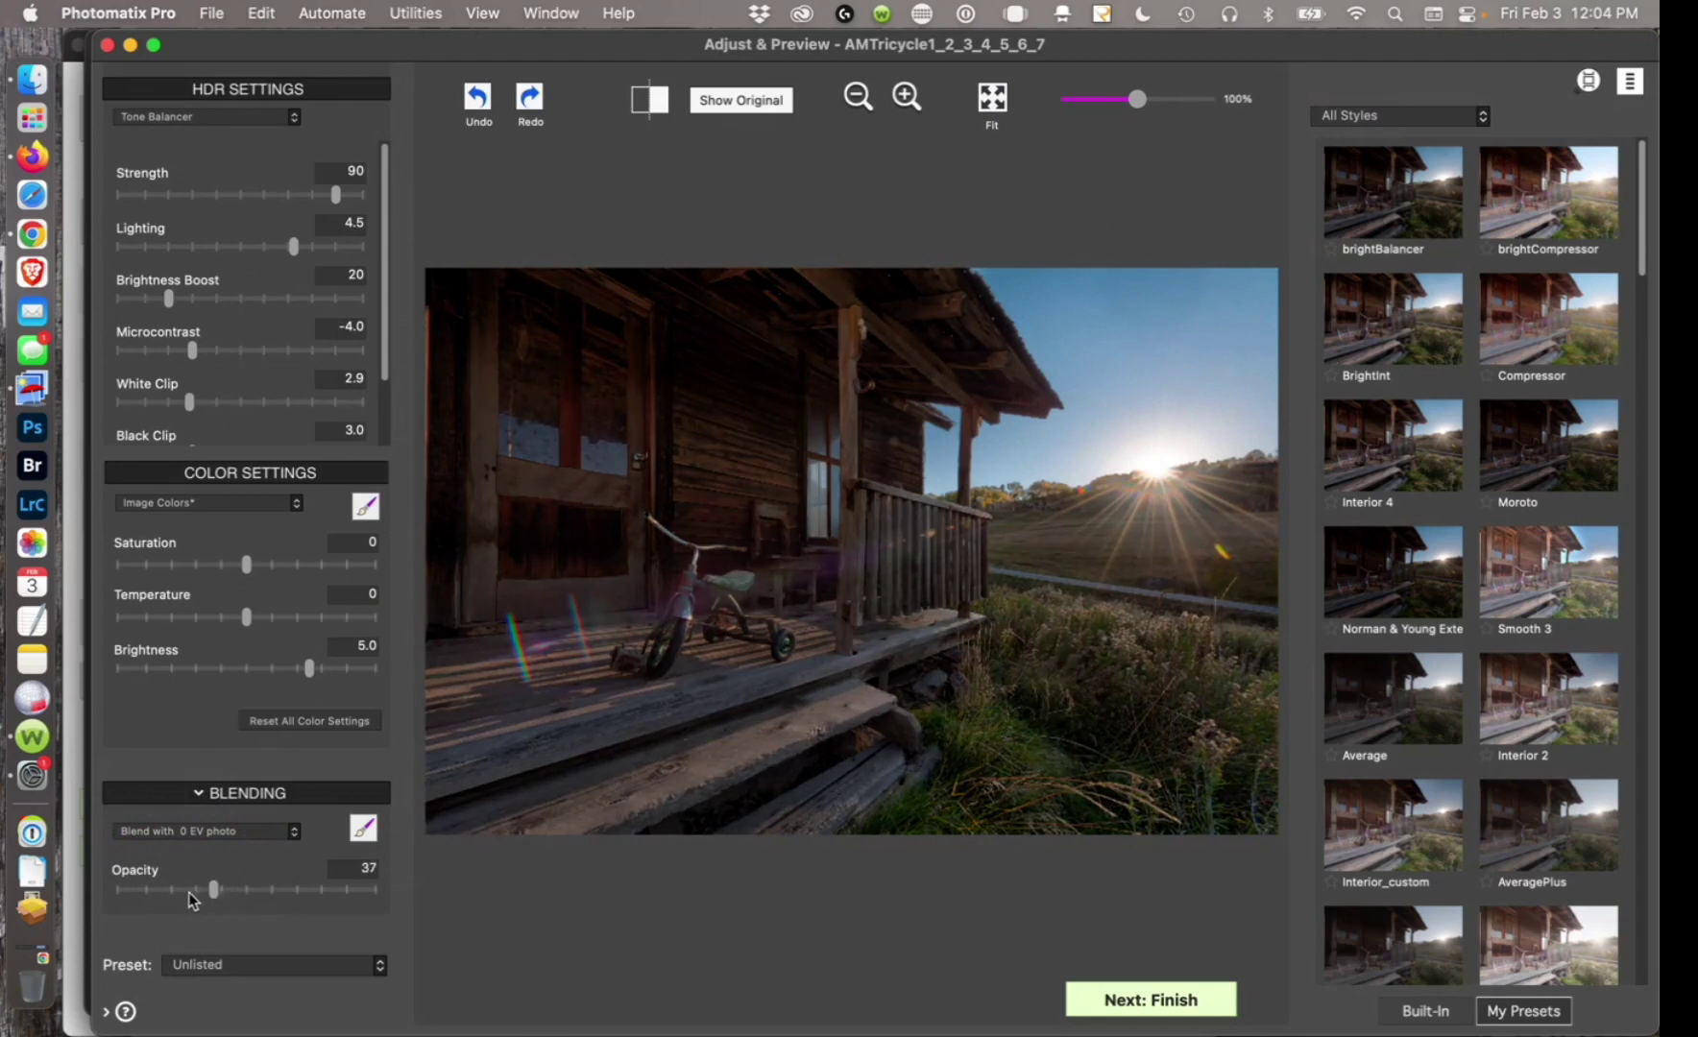
pyautogui.click(182, 891)
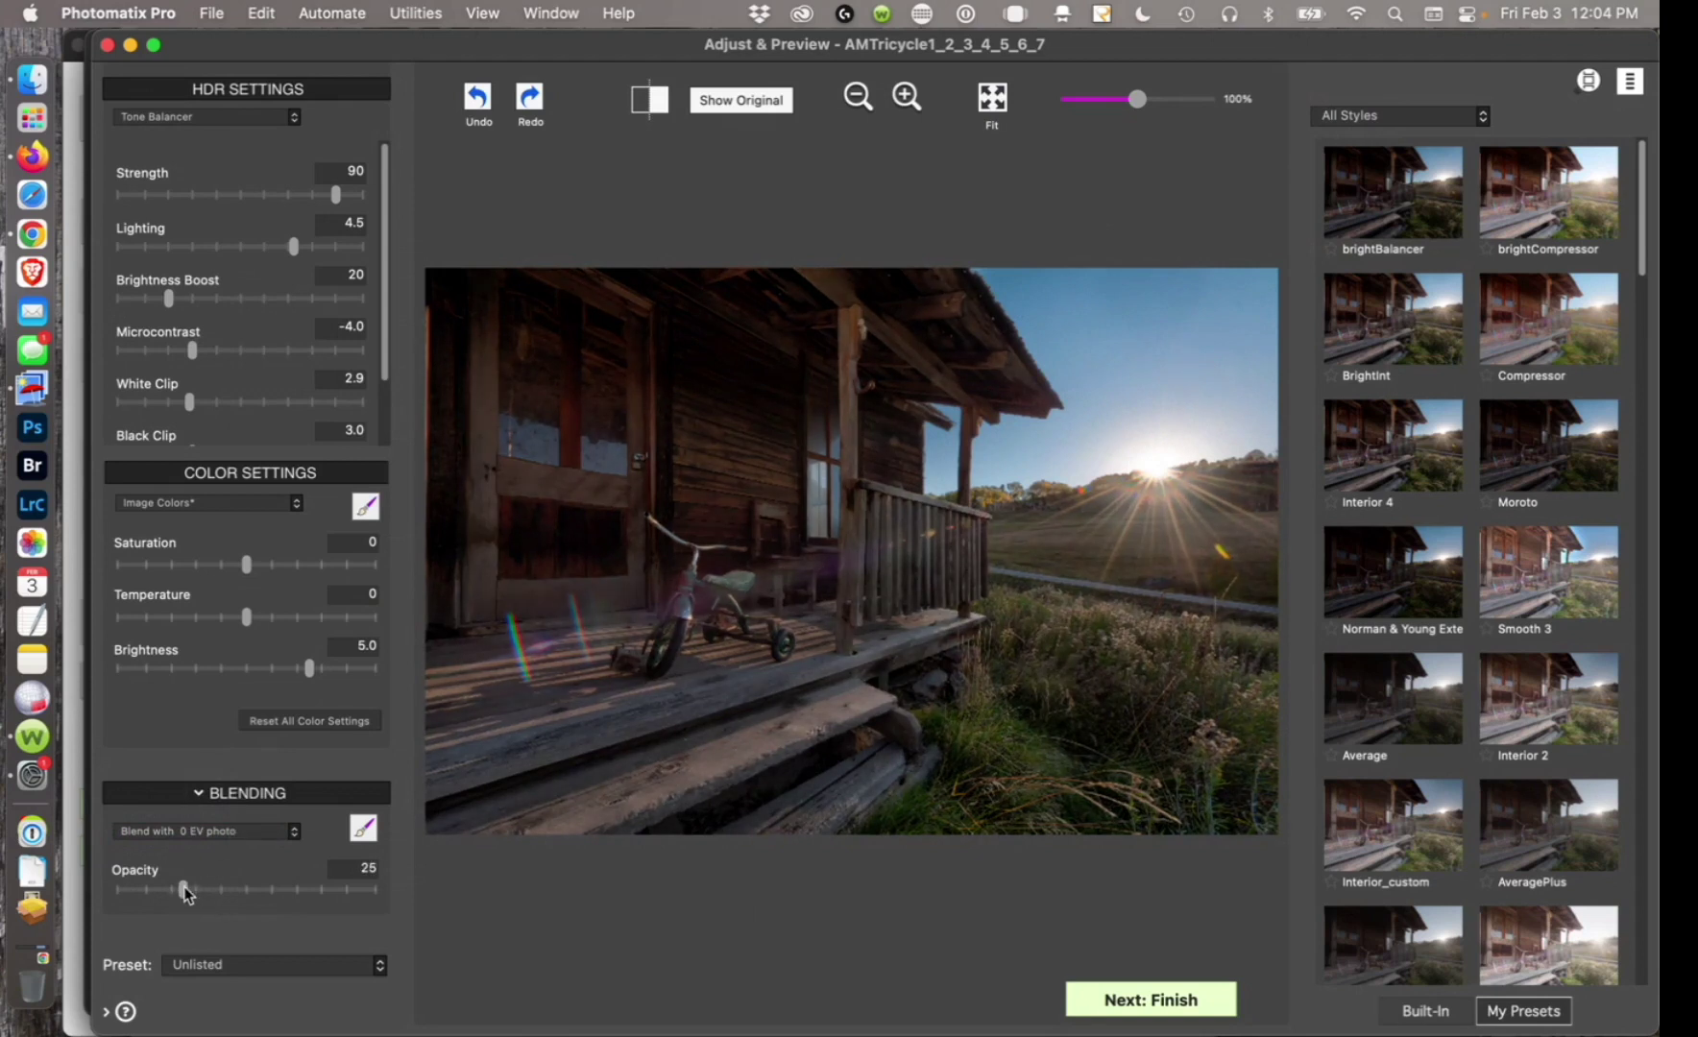
pyautogui.moveTo(185, 893); pyautogui.dragTo(103, 890)
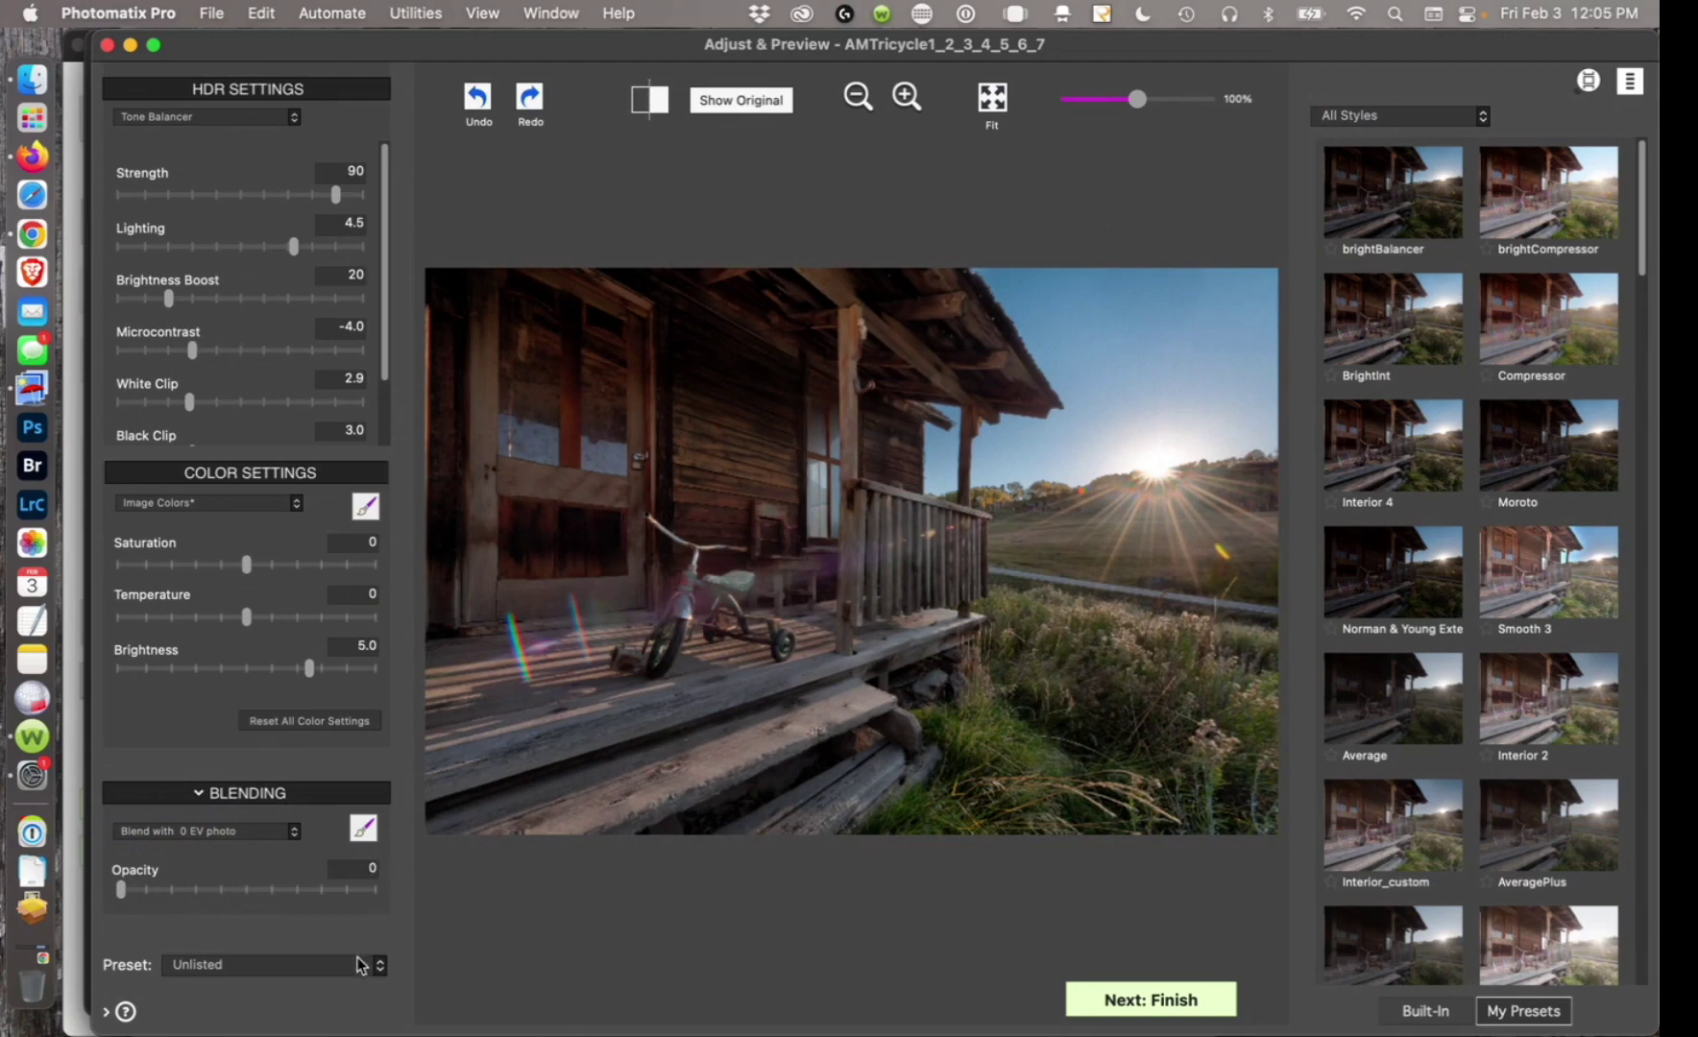
pyautogui.click(177, 889)
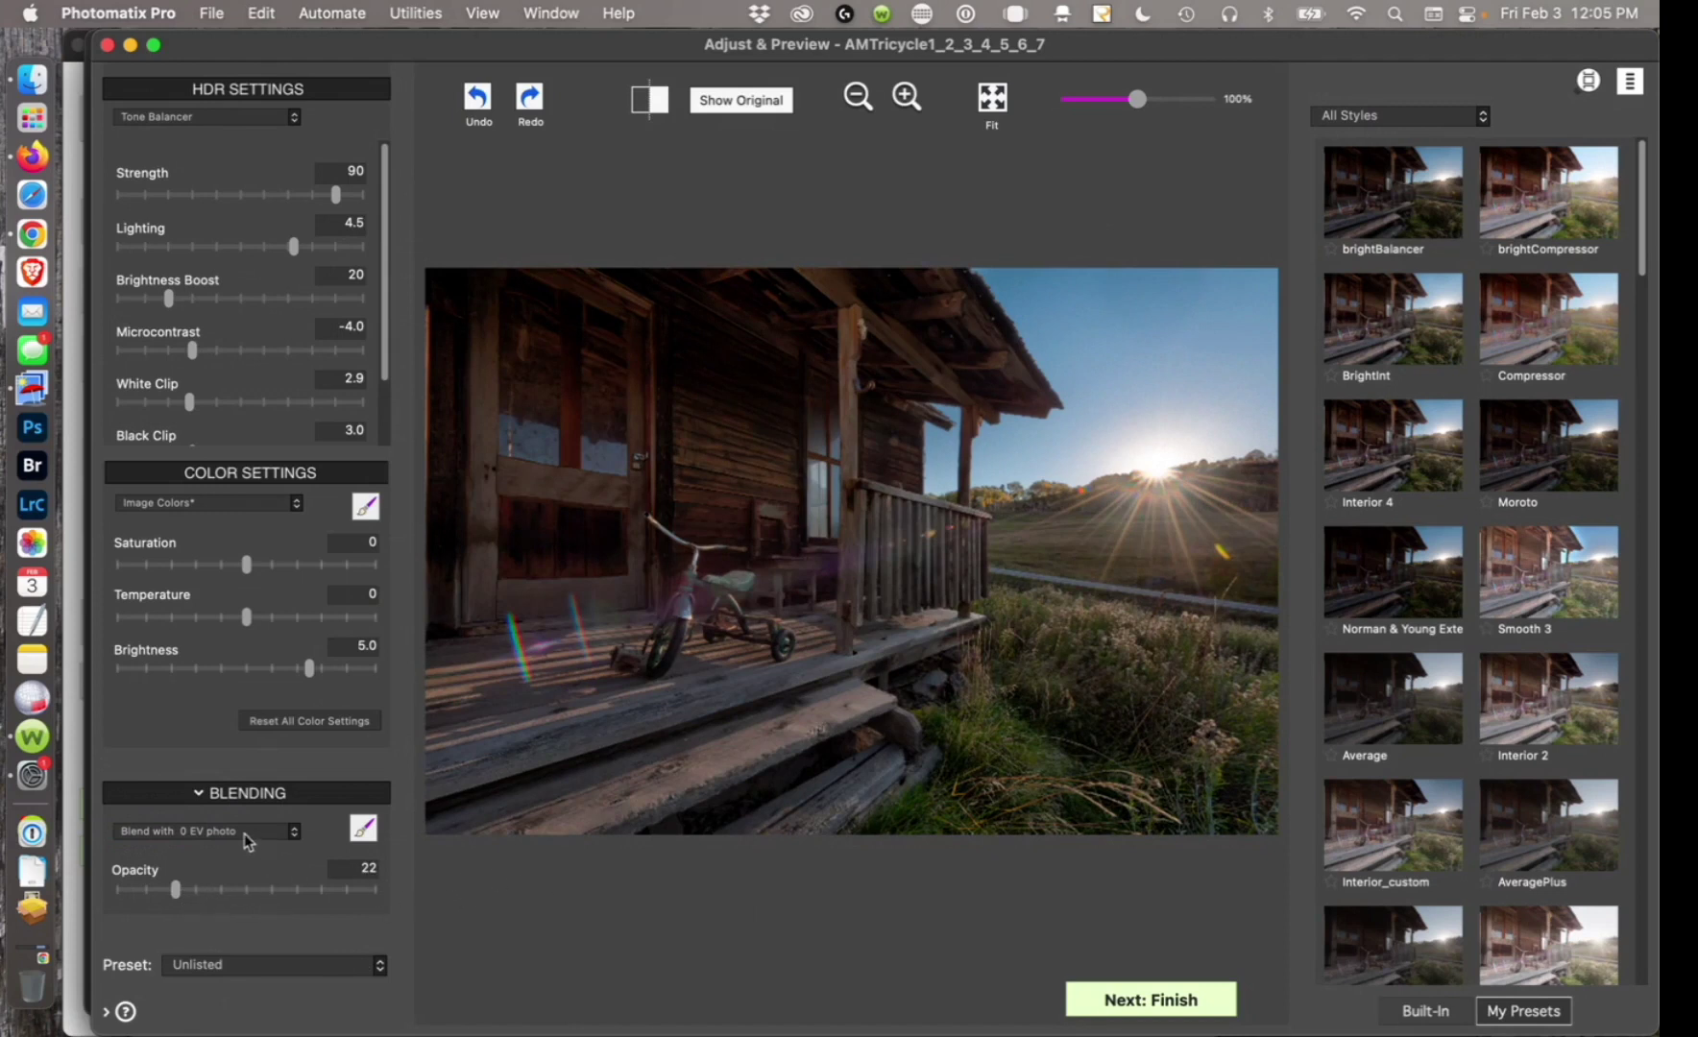
pyautogui.moveTo(176, 889); pyautogui.dragTo(94, 893)
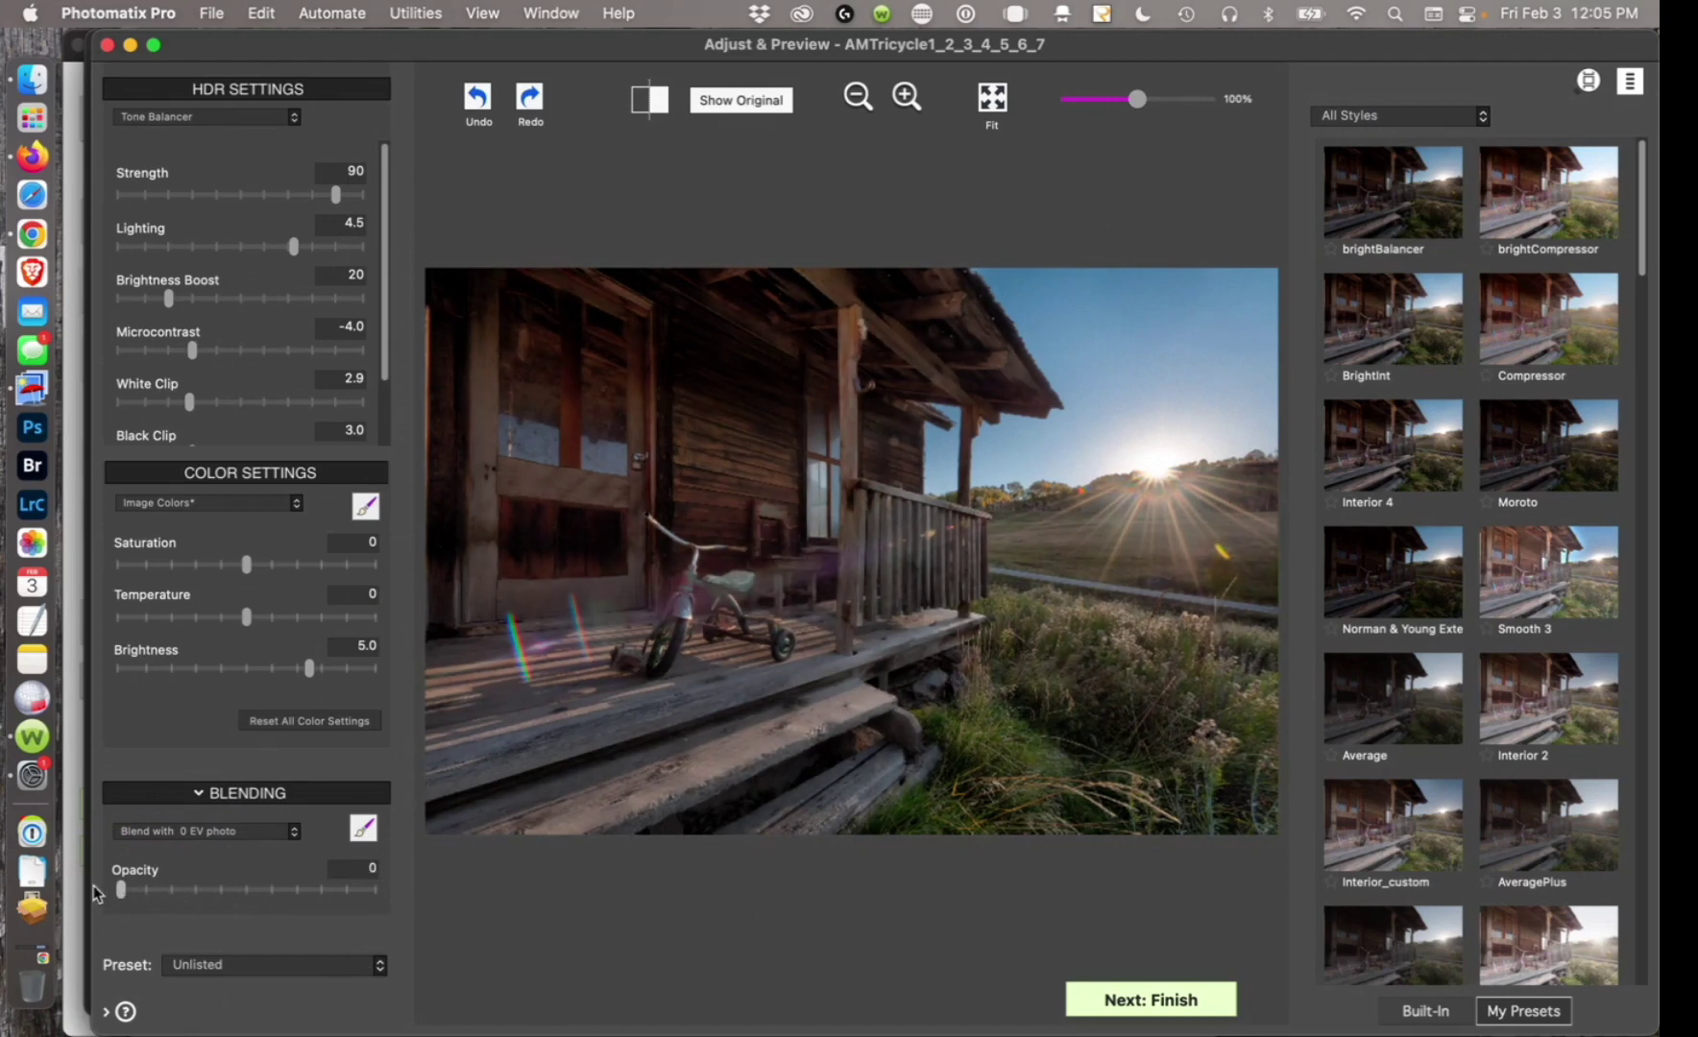
# Try blending in the +3 EV photo at 38 opacity, and return the opacity to 0.
pyautogui.click(220, 832)
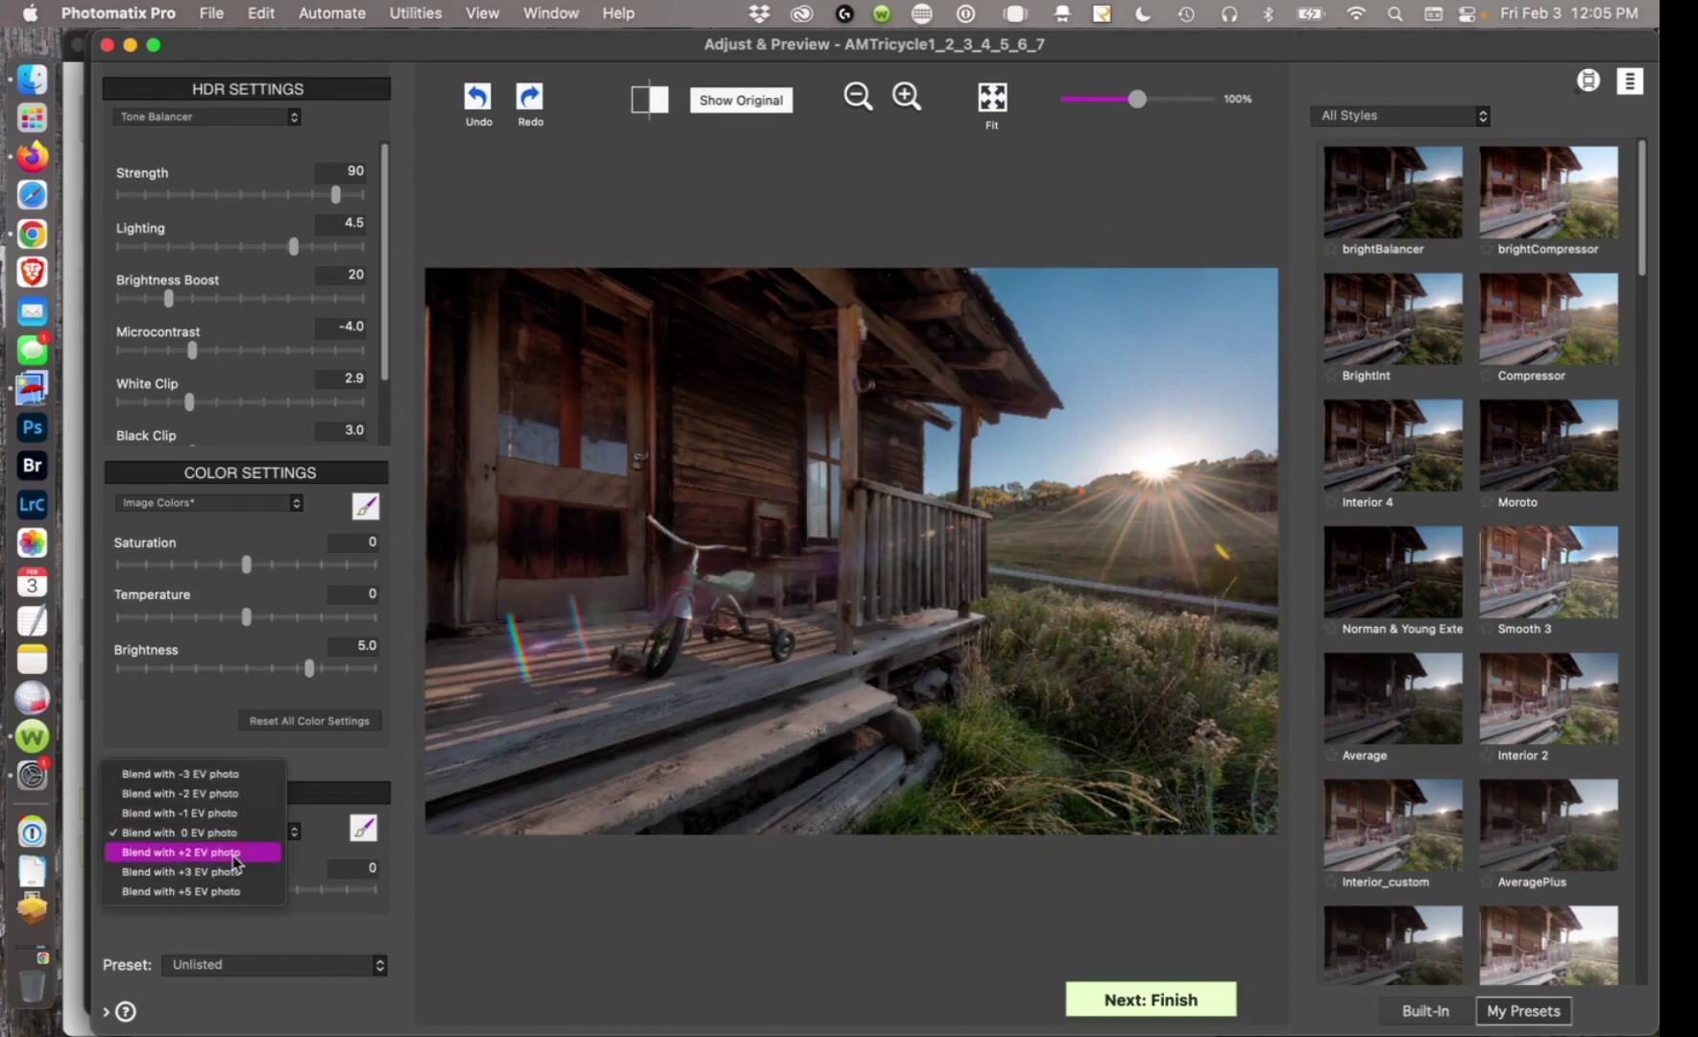
pyautogui.click(236, 873)
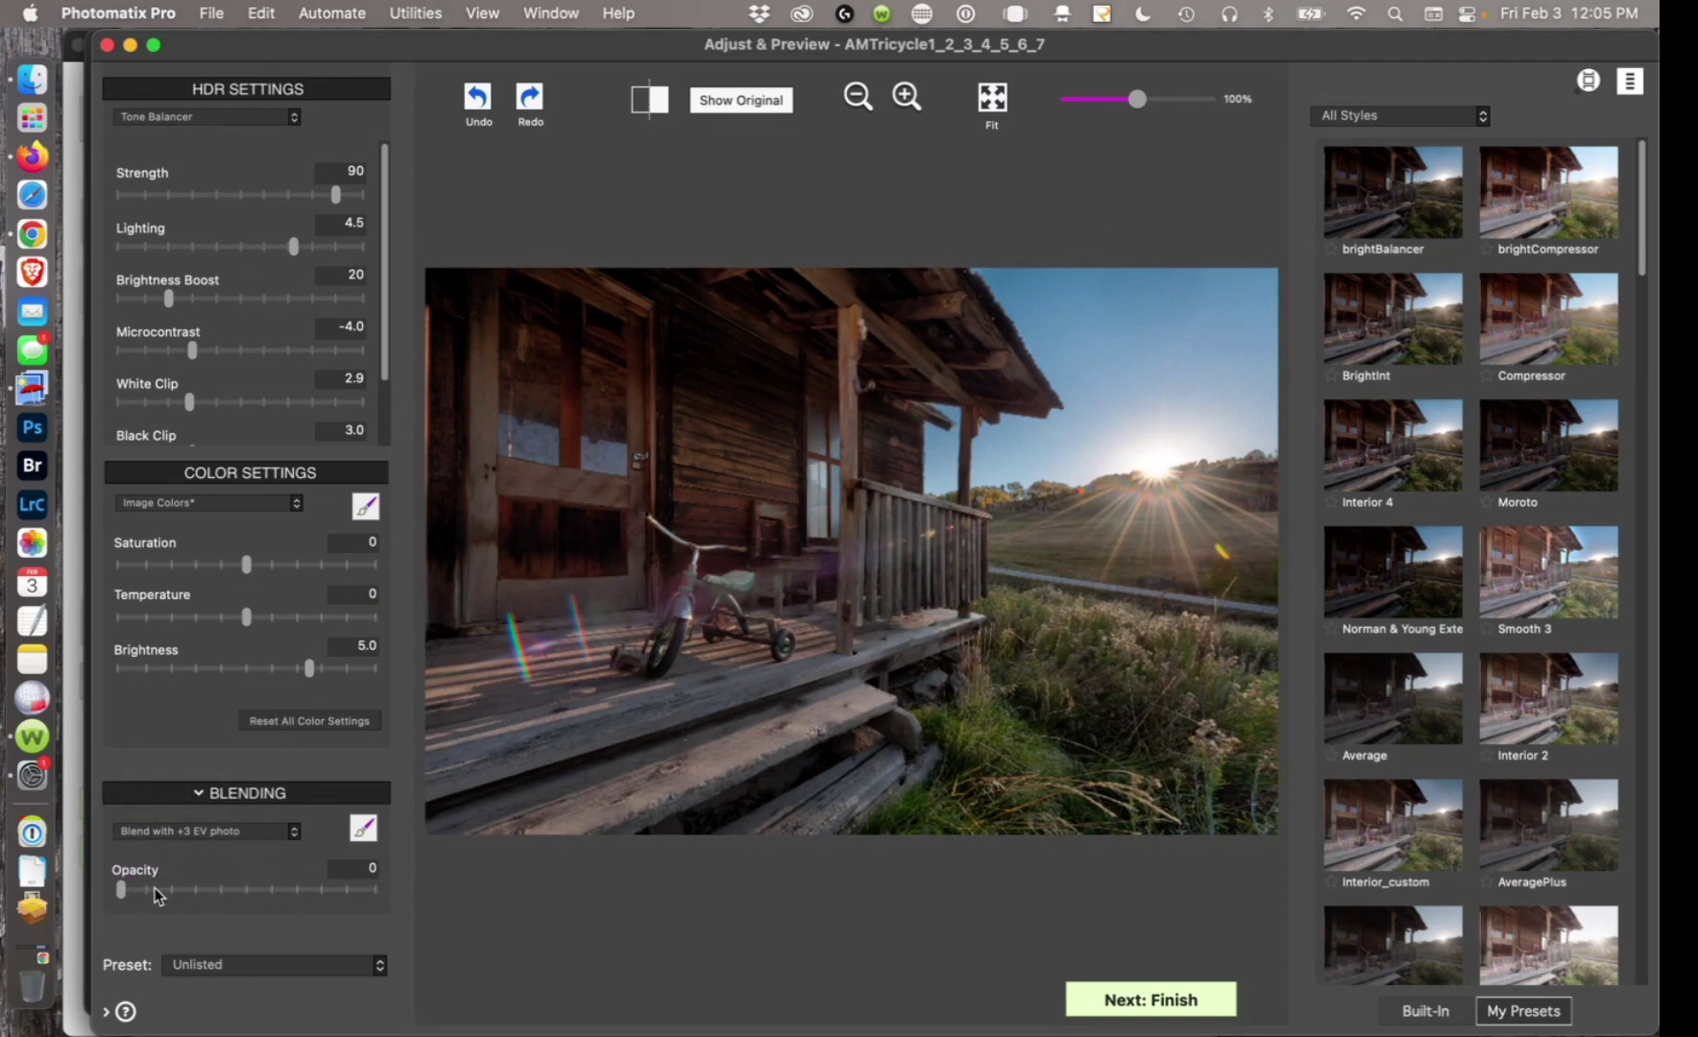
pyautogui.moveTo(156, 895); pyautogui.dragTo(159, 893)
pyautogui.click(194, 884)
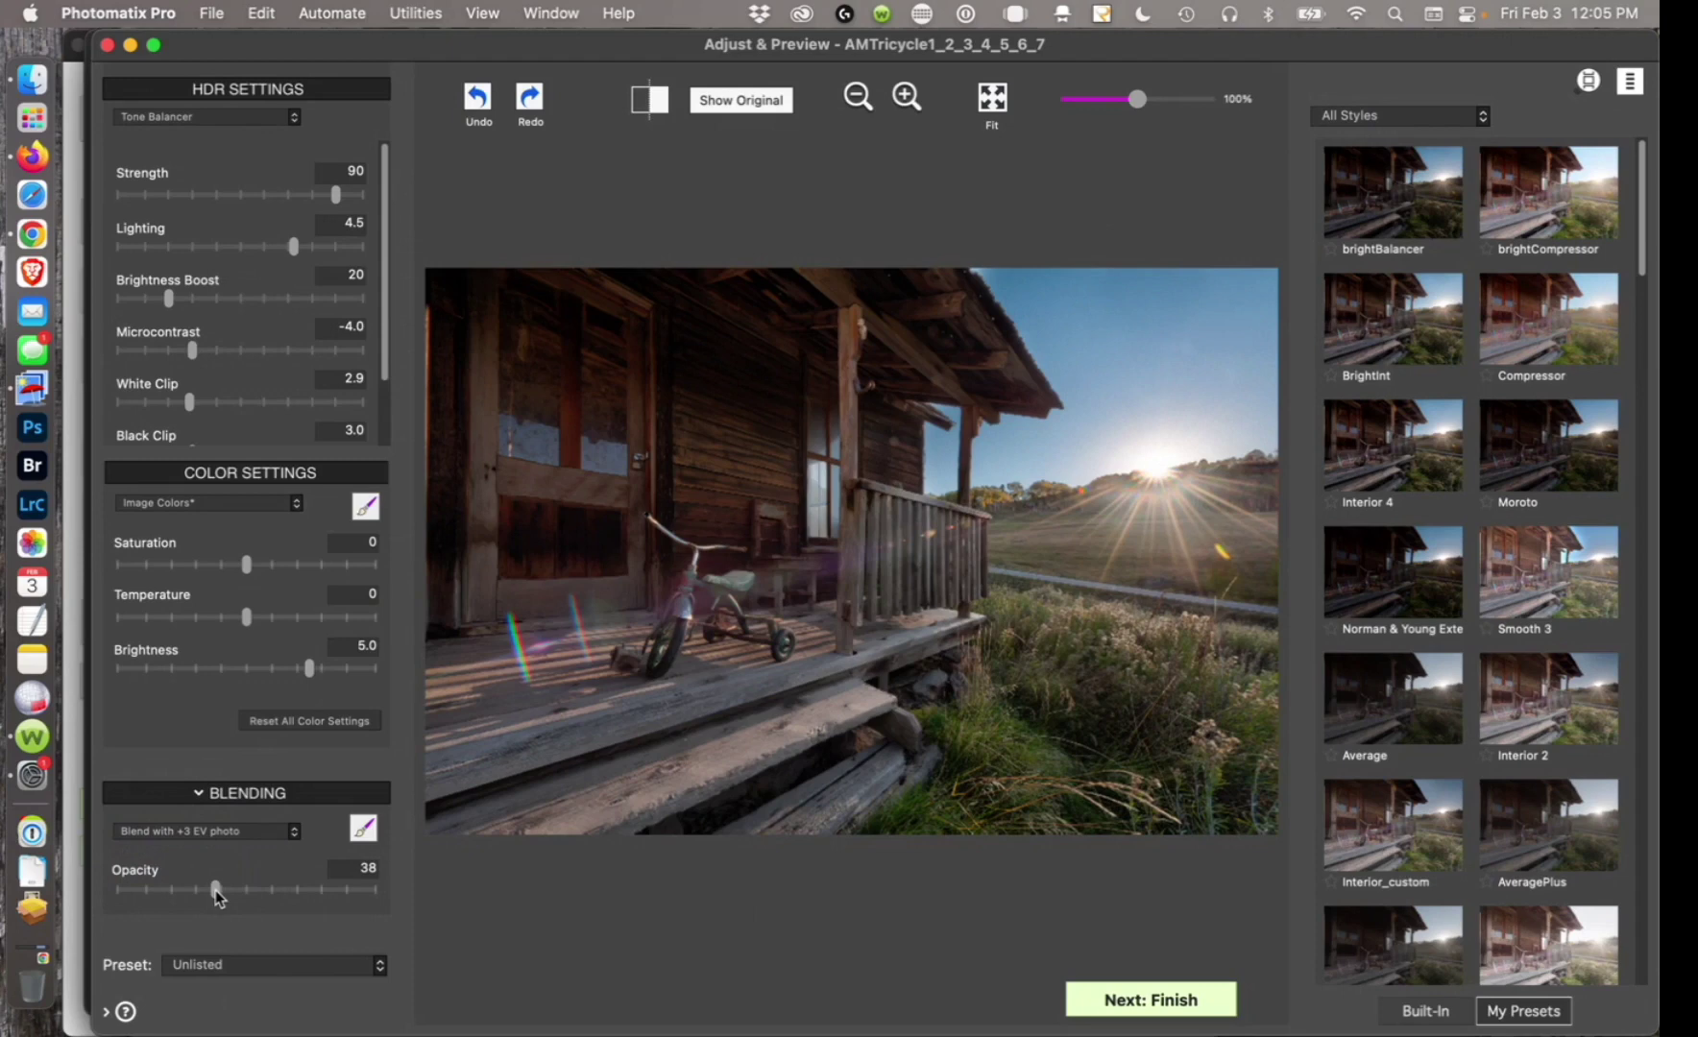
pyautogui.moveTo(217, 895); pyautogui.dragTo(119, 893)
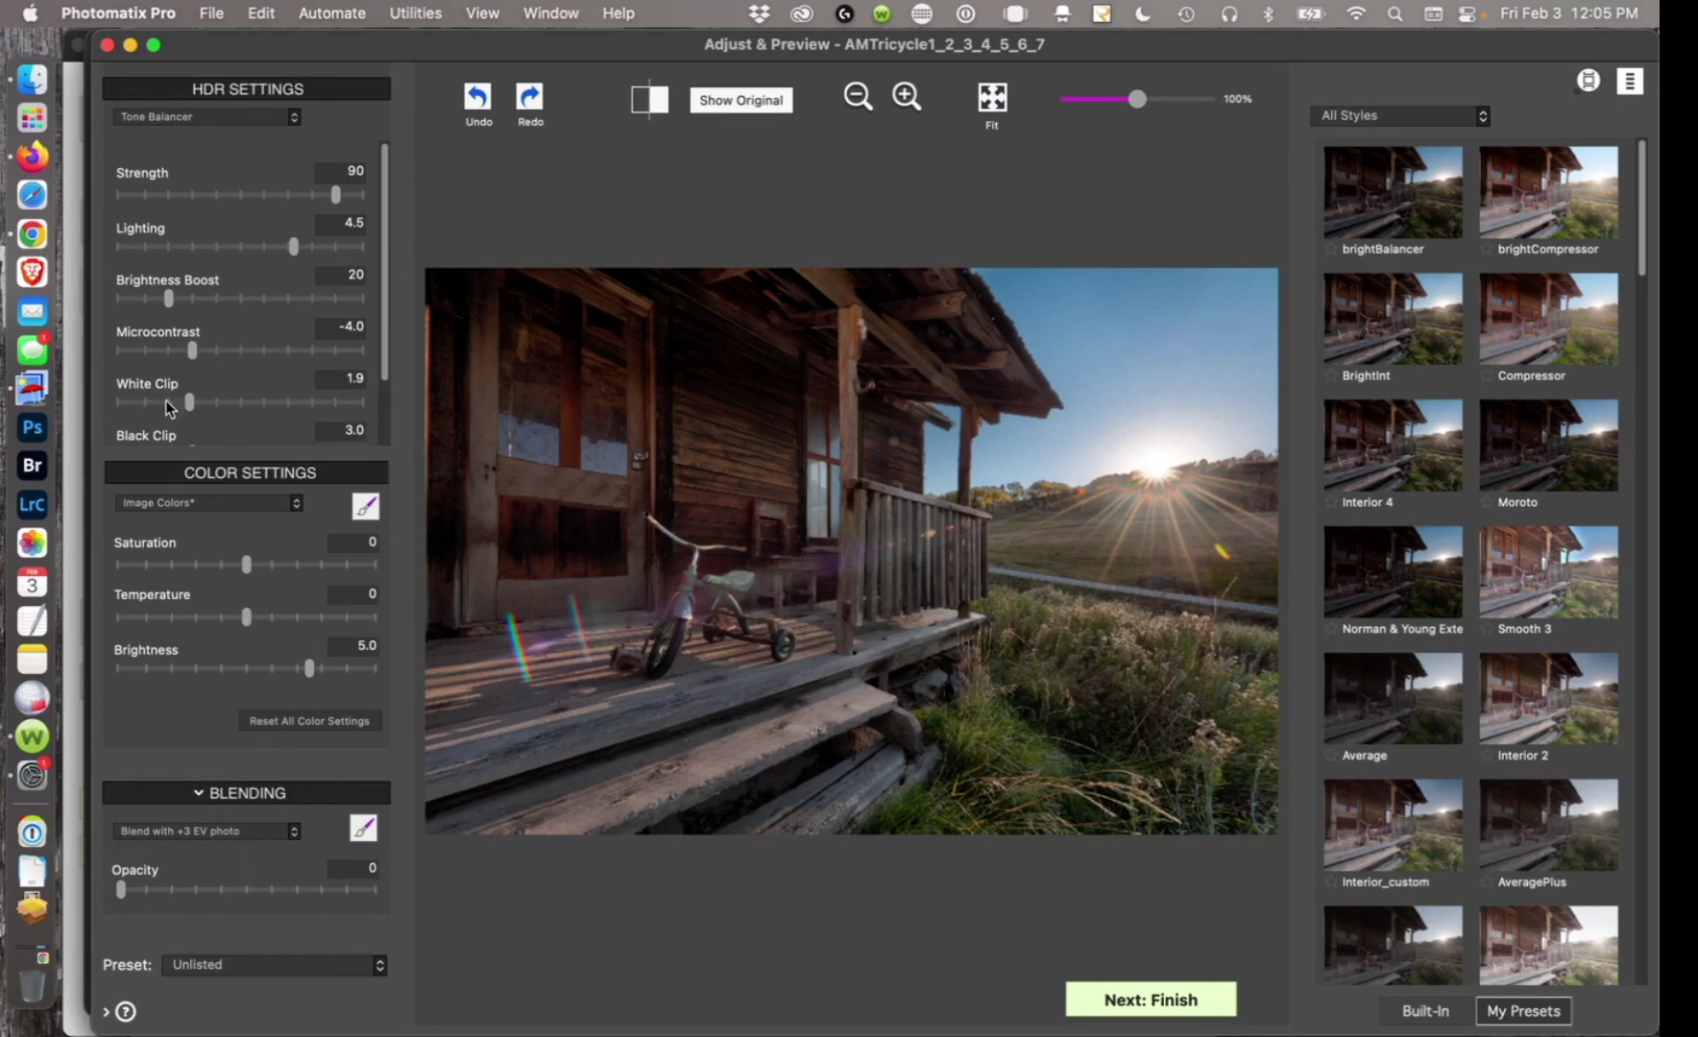
# Set the Tone Balancer's White Clip to 1.9 and Microcontrast to -1.4.
pyautogui.scroll(-3, 166, 405)
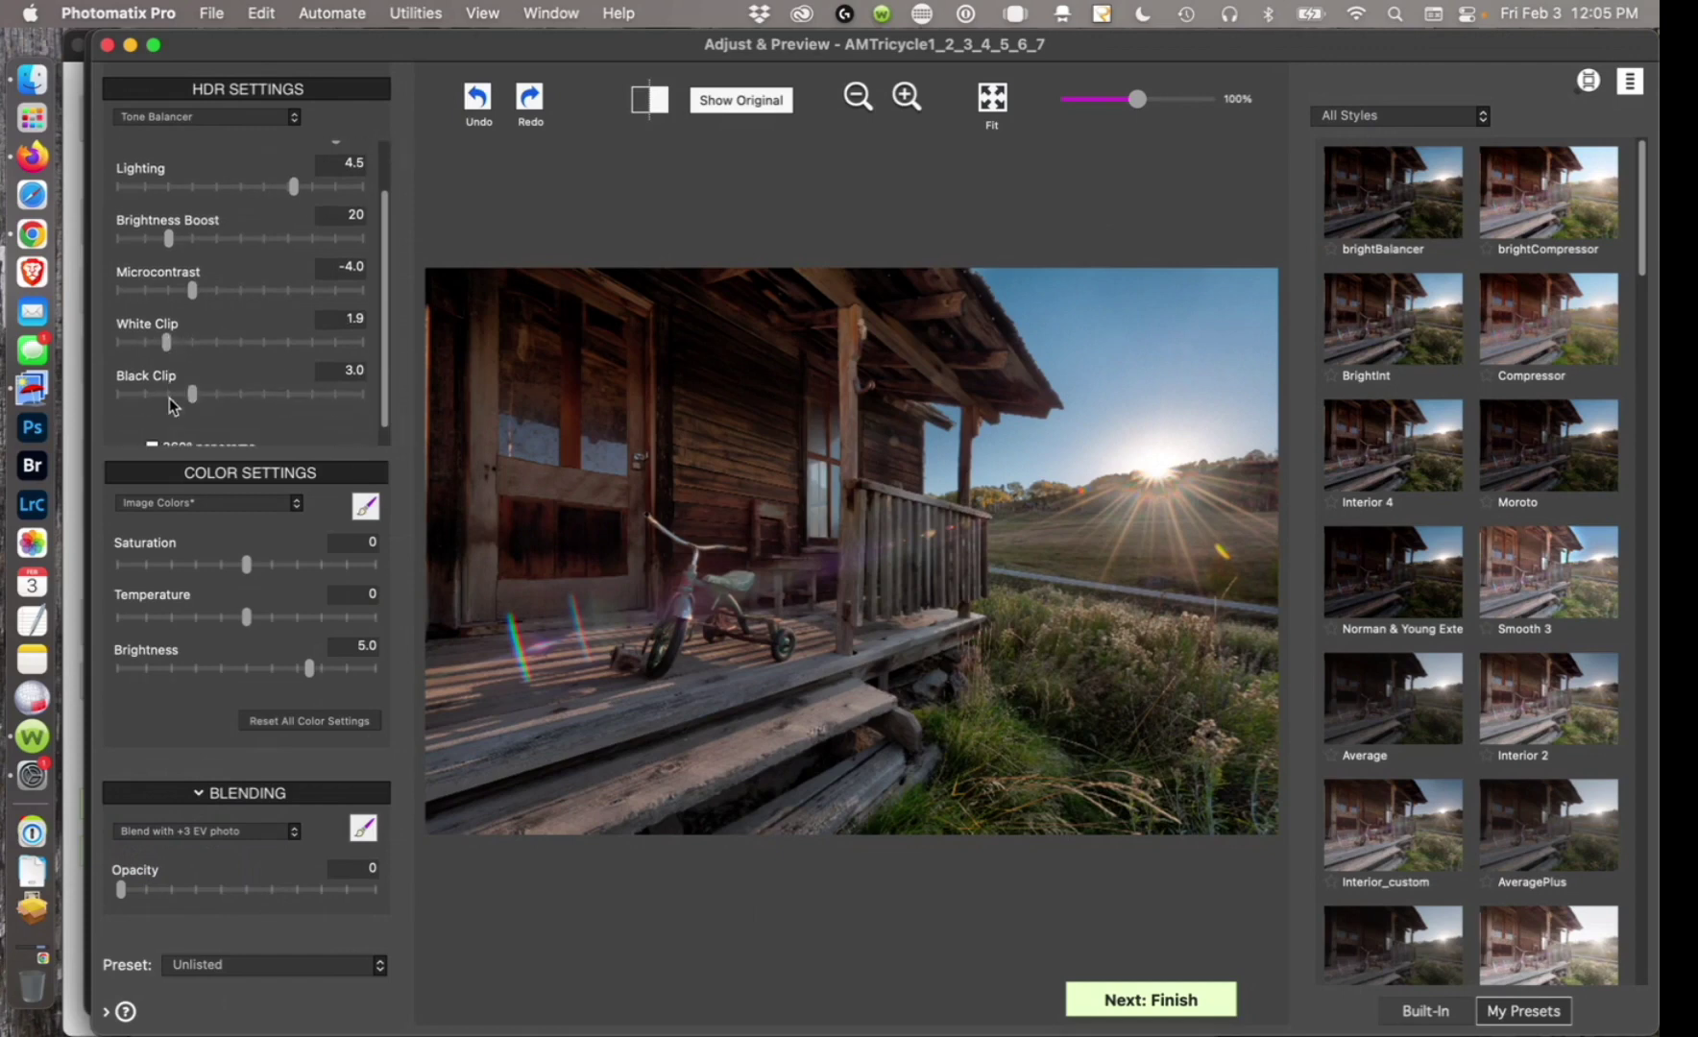
pyautogui.scroll(3, 215, 390)
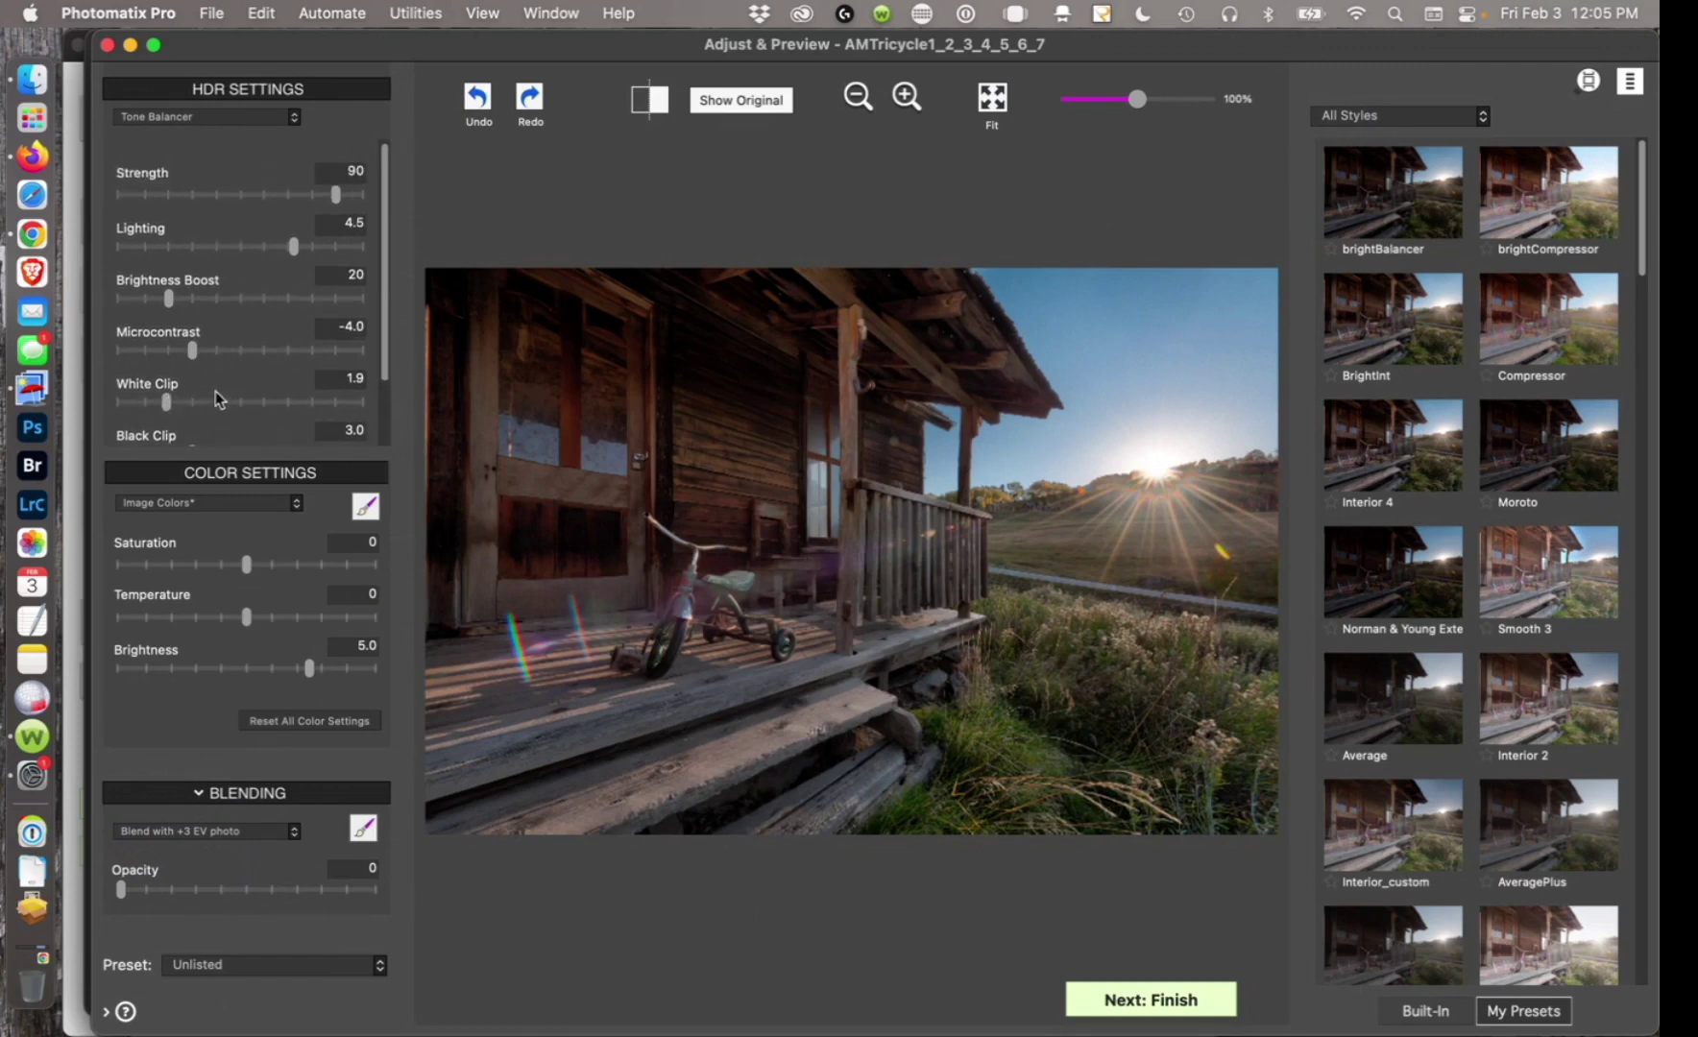
pyautogui.click(221, 351)
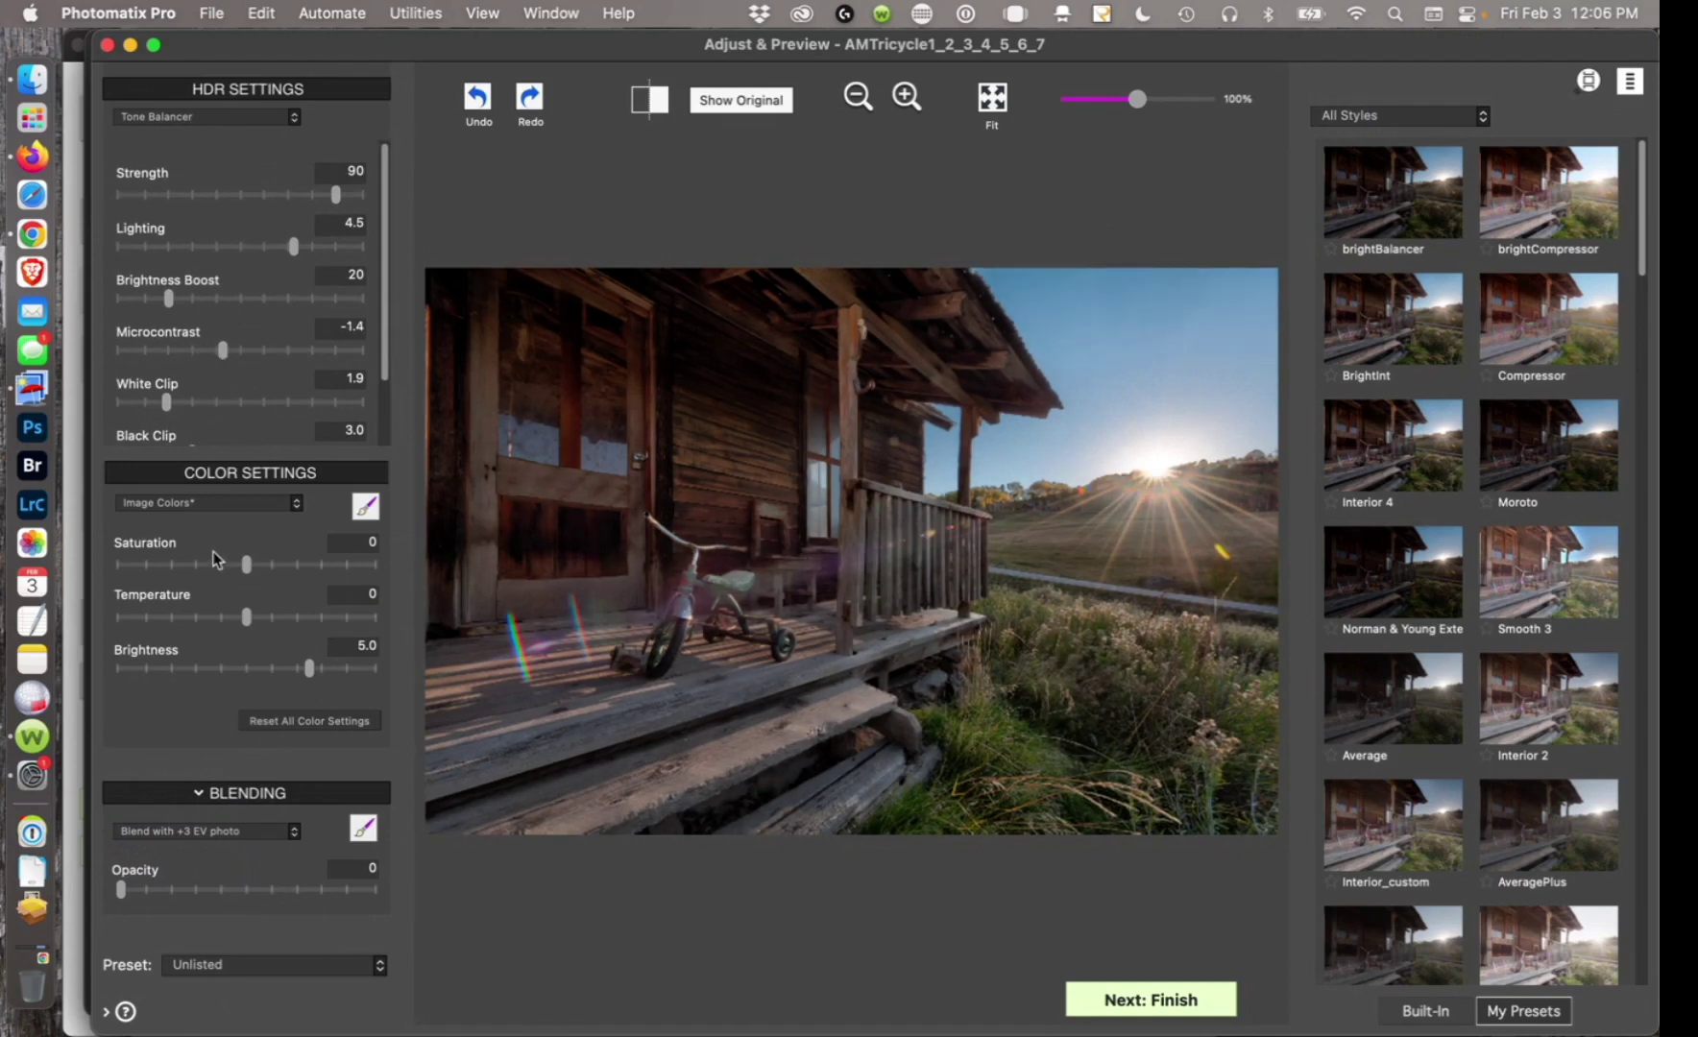
# Expand the help descriptions and read the explanations for the Temperature and Lighting settings.
pyautogui.click(107, 1012)
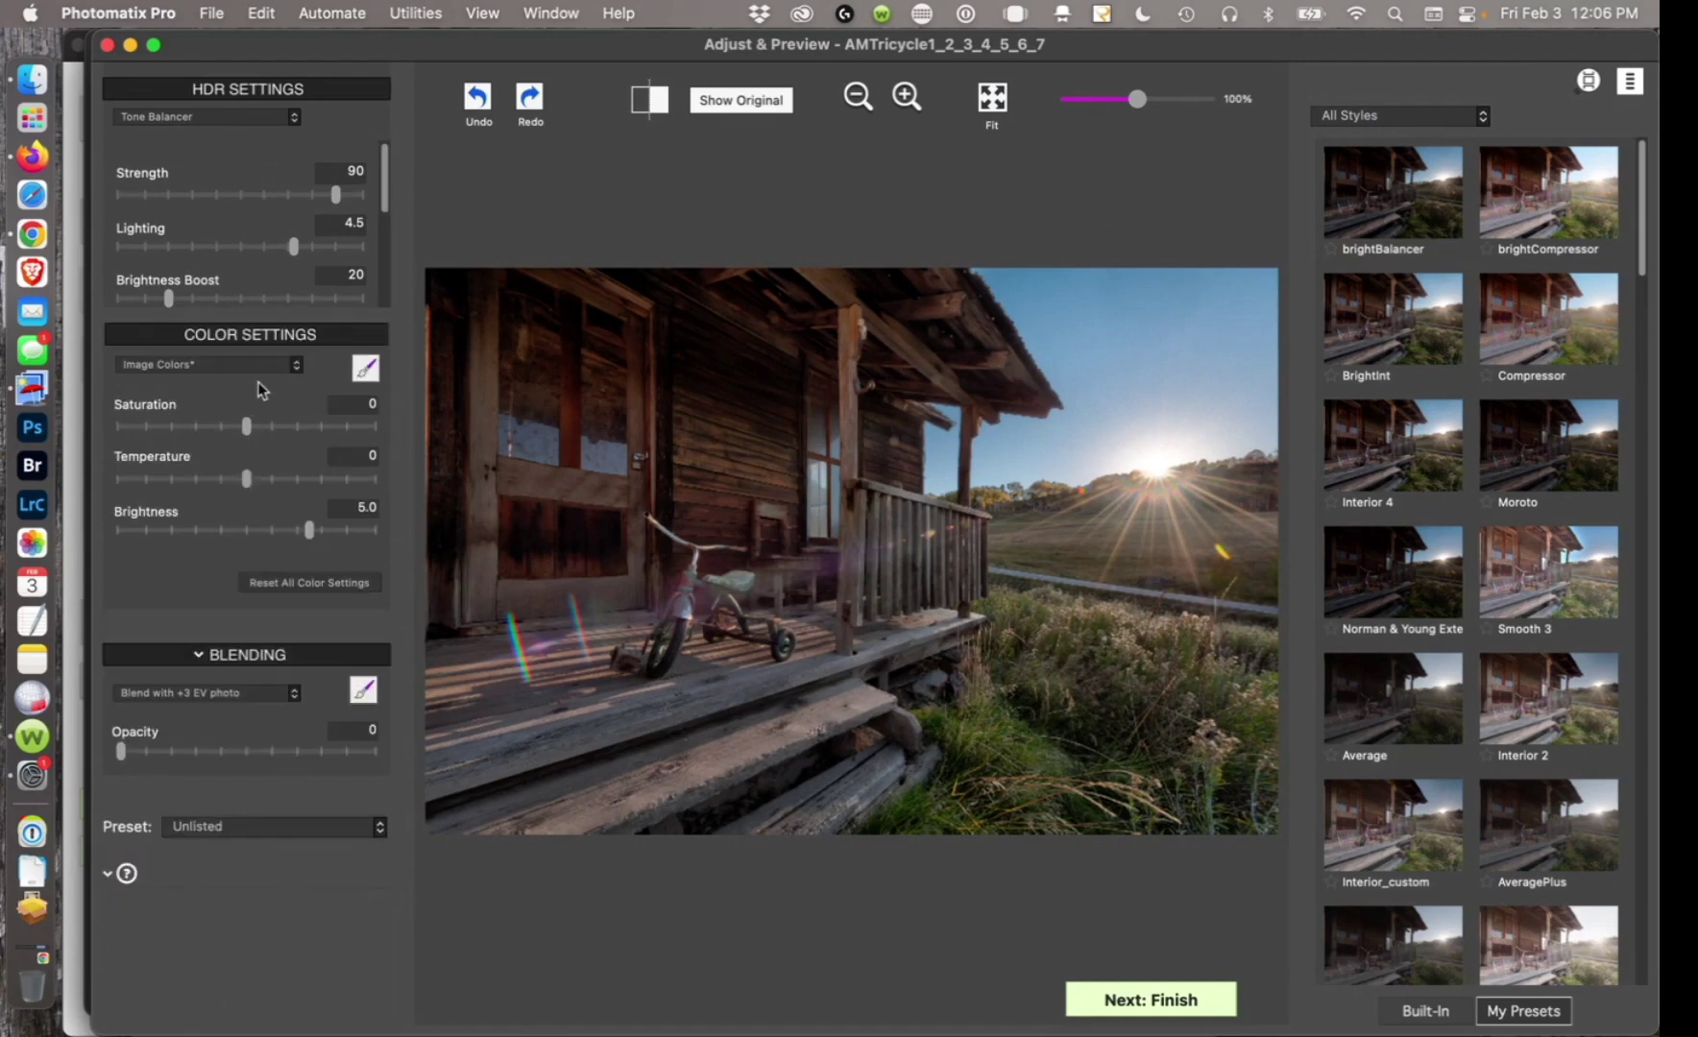
pyautogui.moveTo(247, 484)
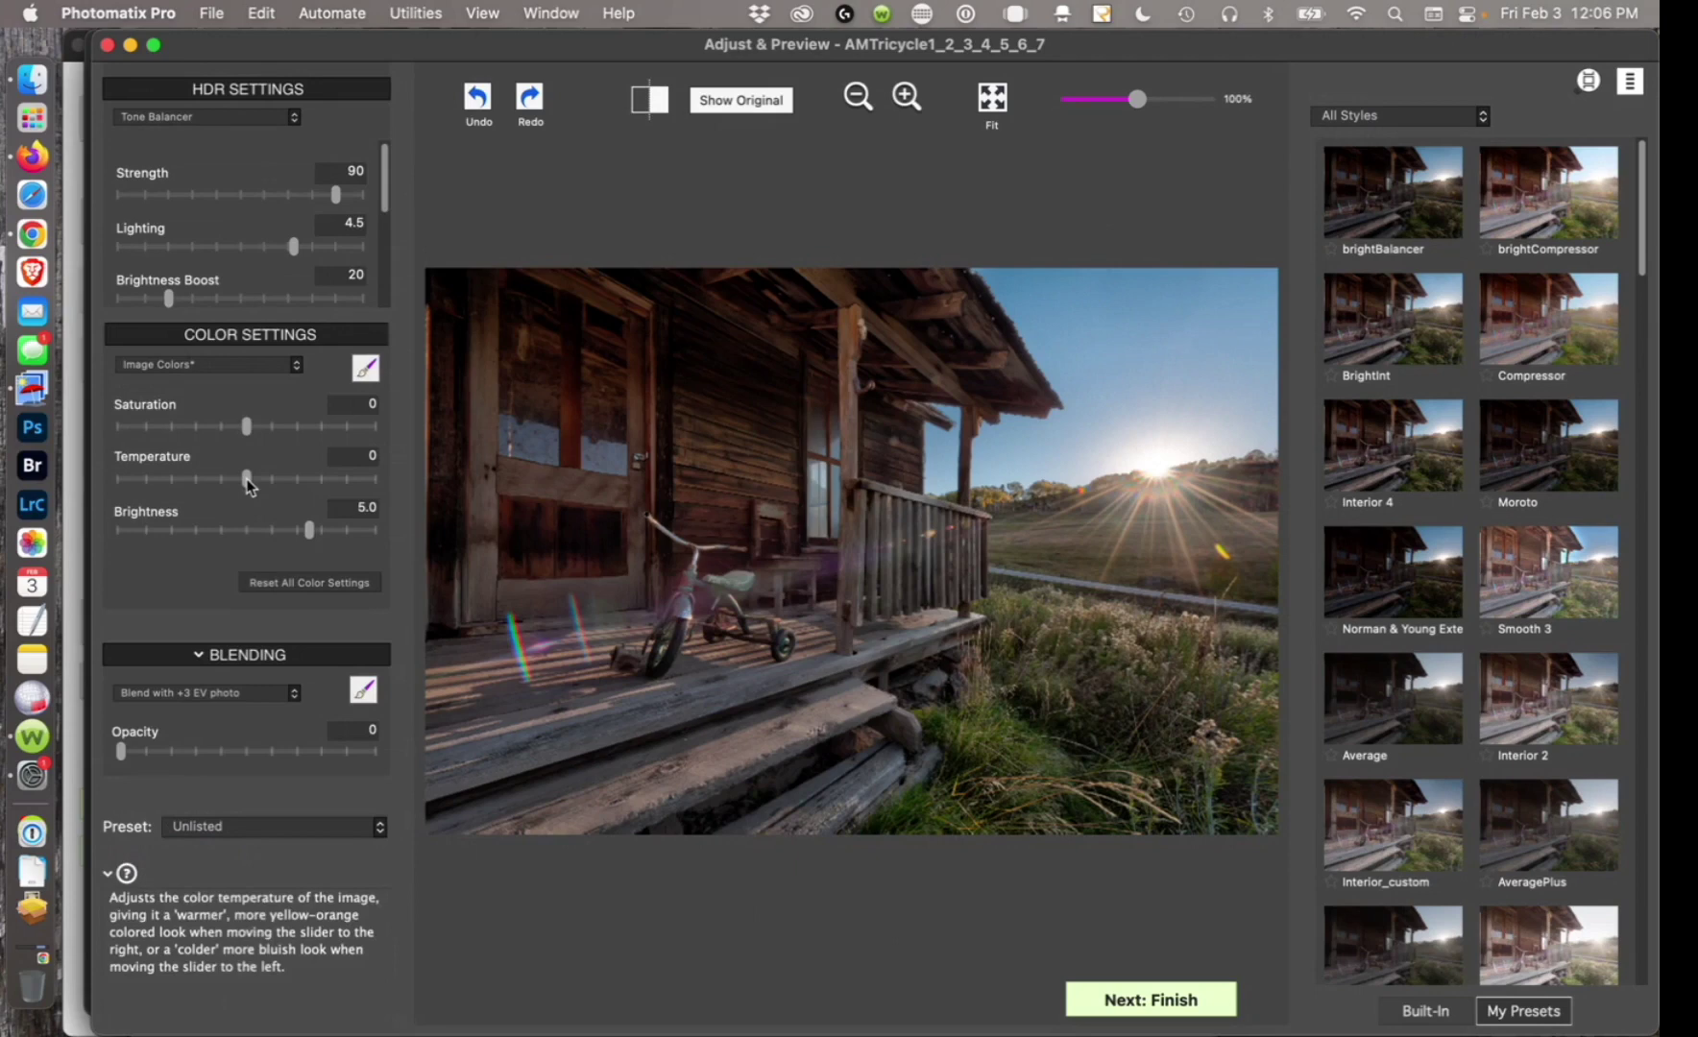
pyautogui.moveTo(312, 233)
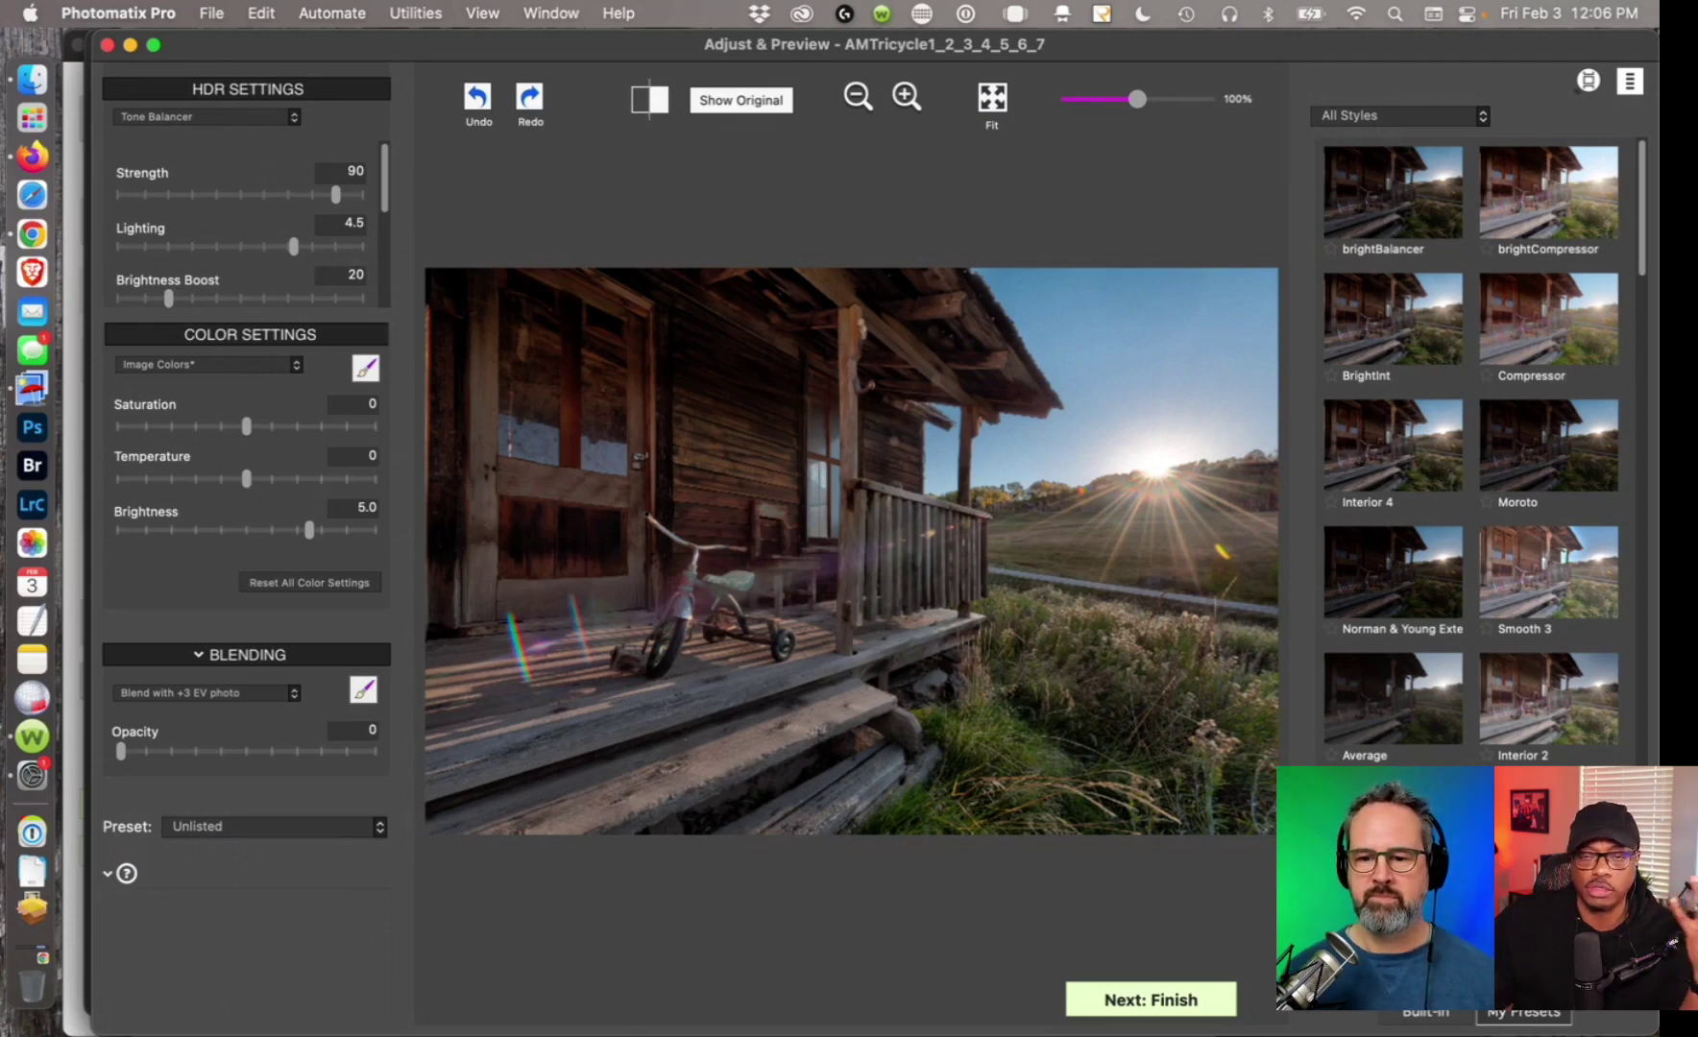
pyautogui.press('super+Tab')
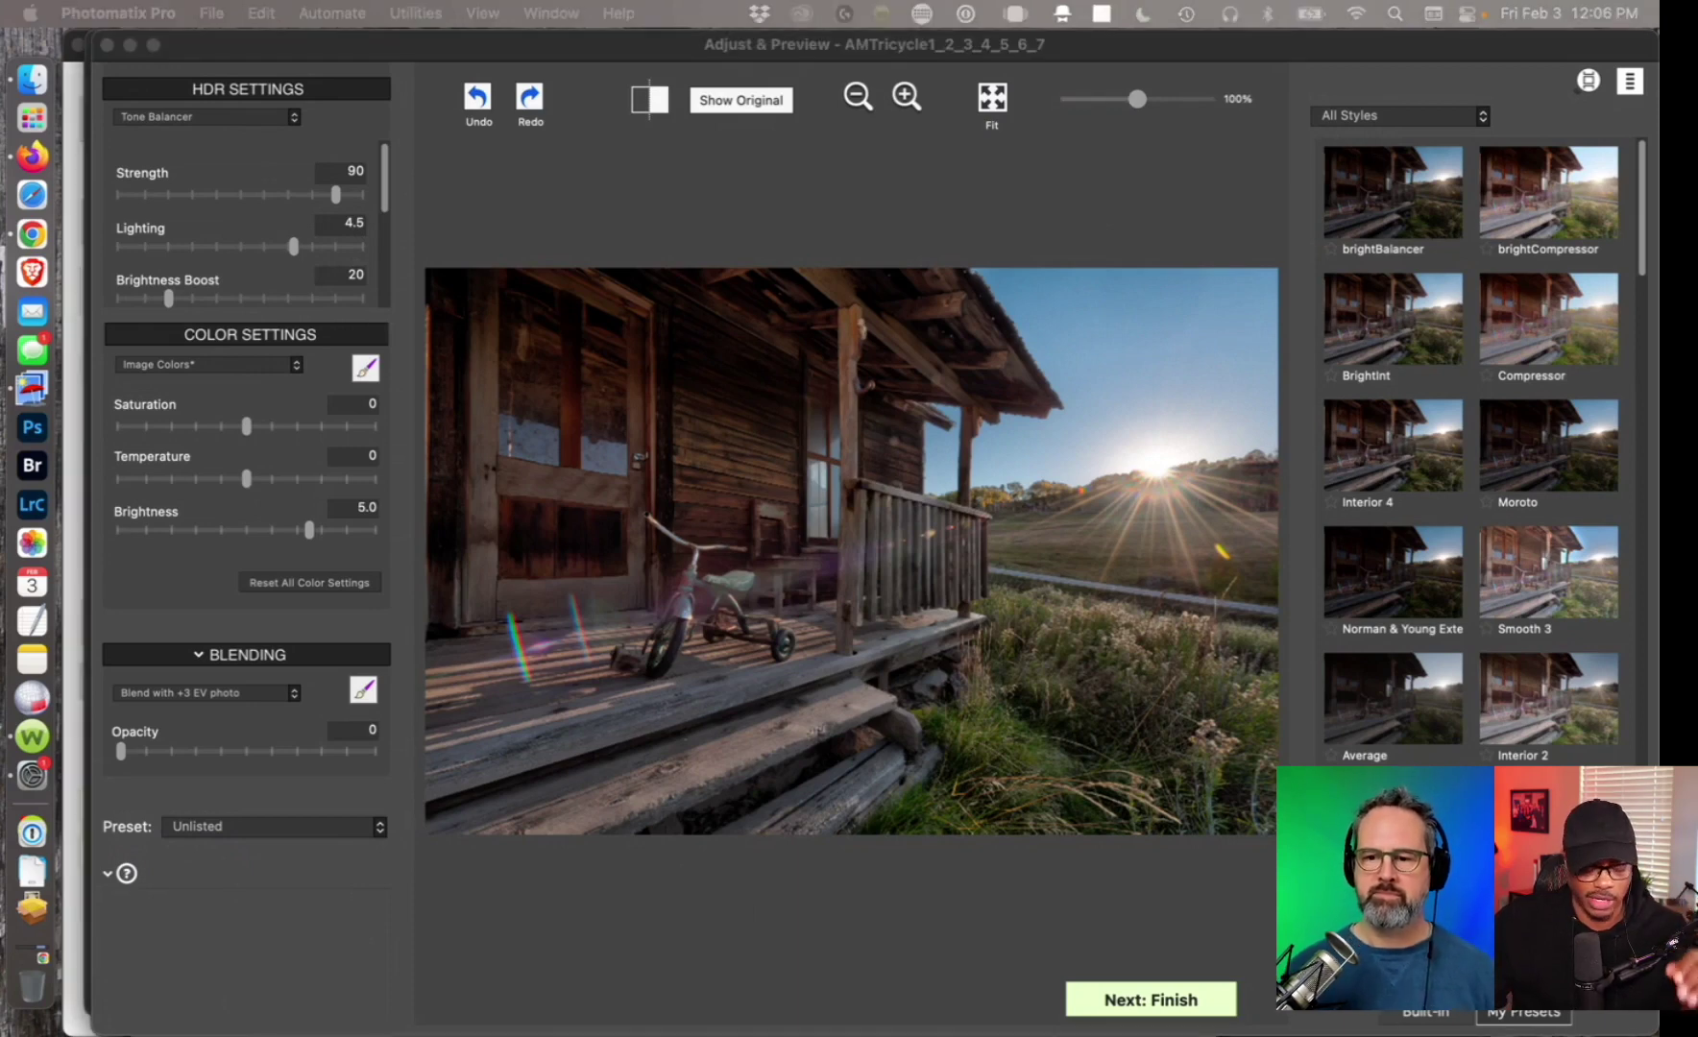
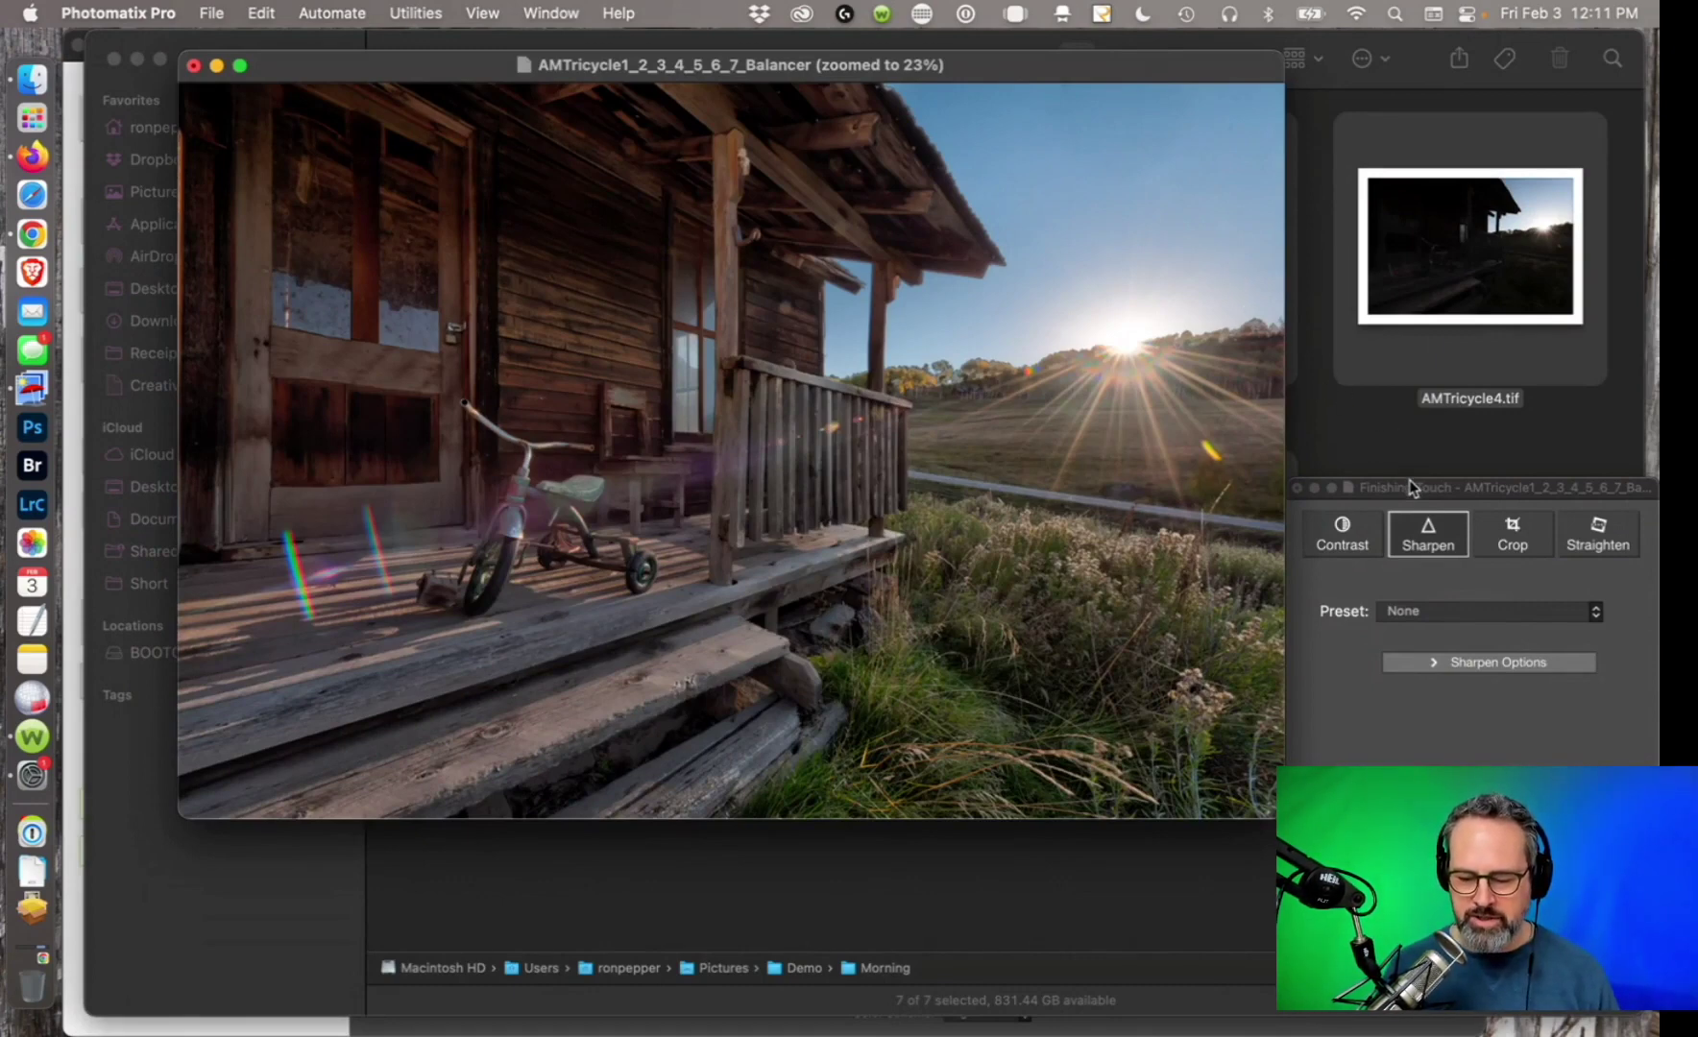
# Straighten the tricycle photo with a vertical correction of +3 and a rotation of -1.
pyautogui.moveTo(1409, 479); pyautogui.dragTo(1265, 426)
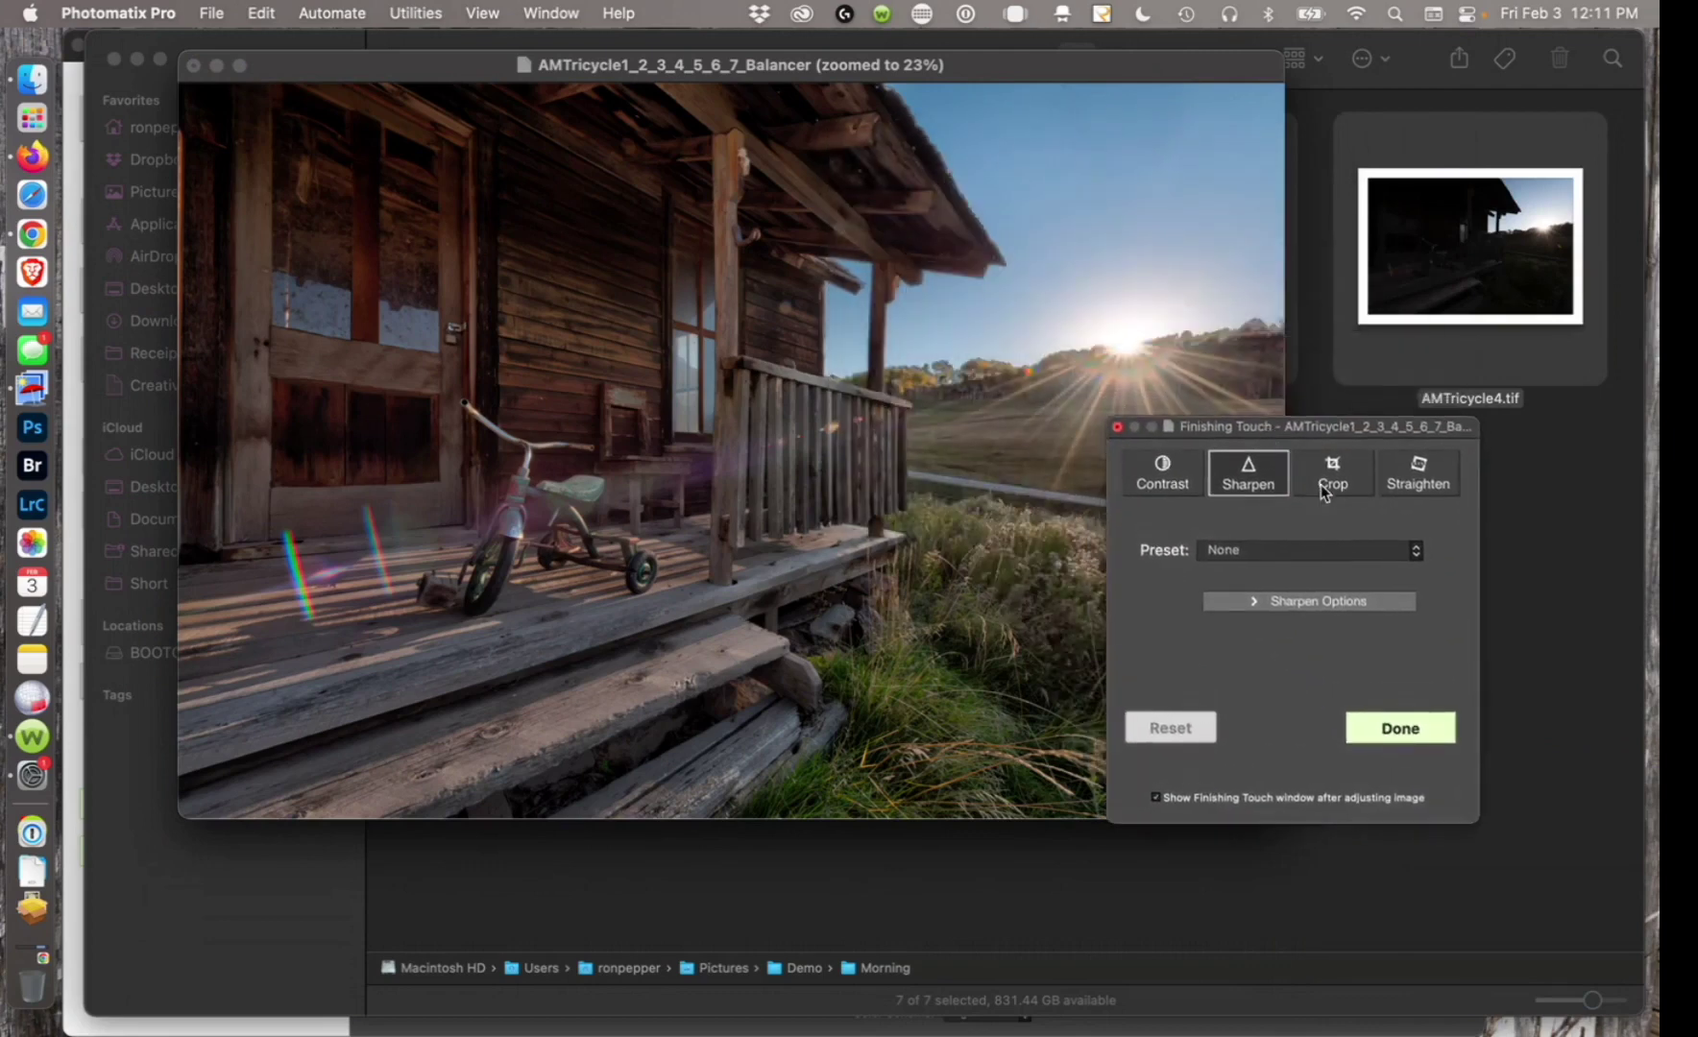
pyautogui.click(1420, 471)
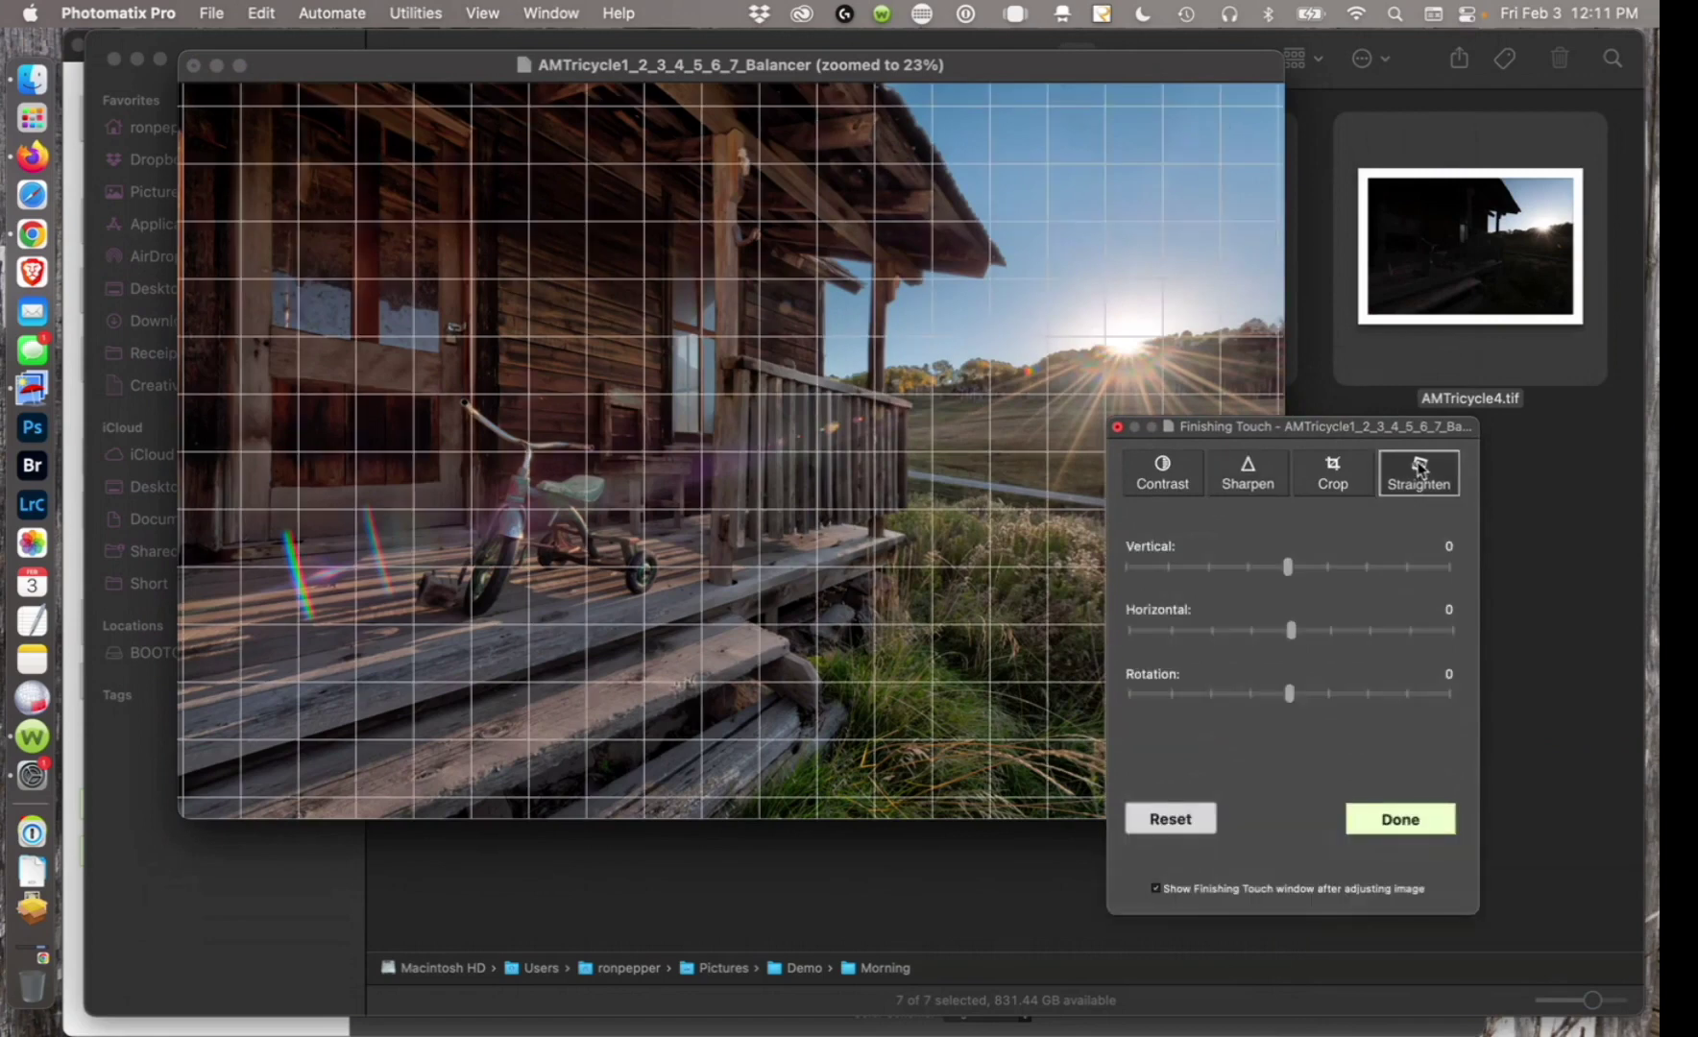
pyautogui.moveTo(1369, 430); pyautogui.dragTo(1480, 456)
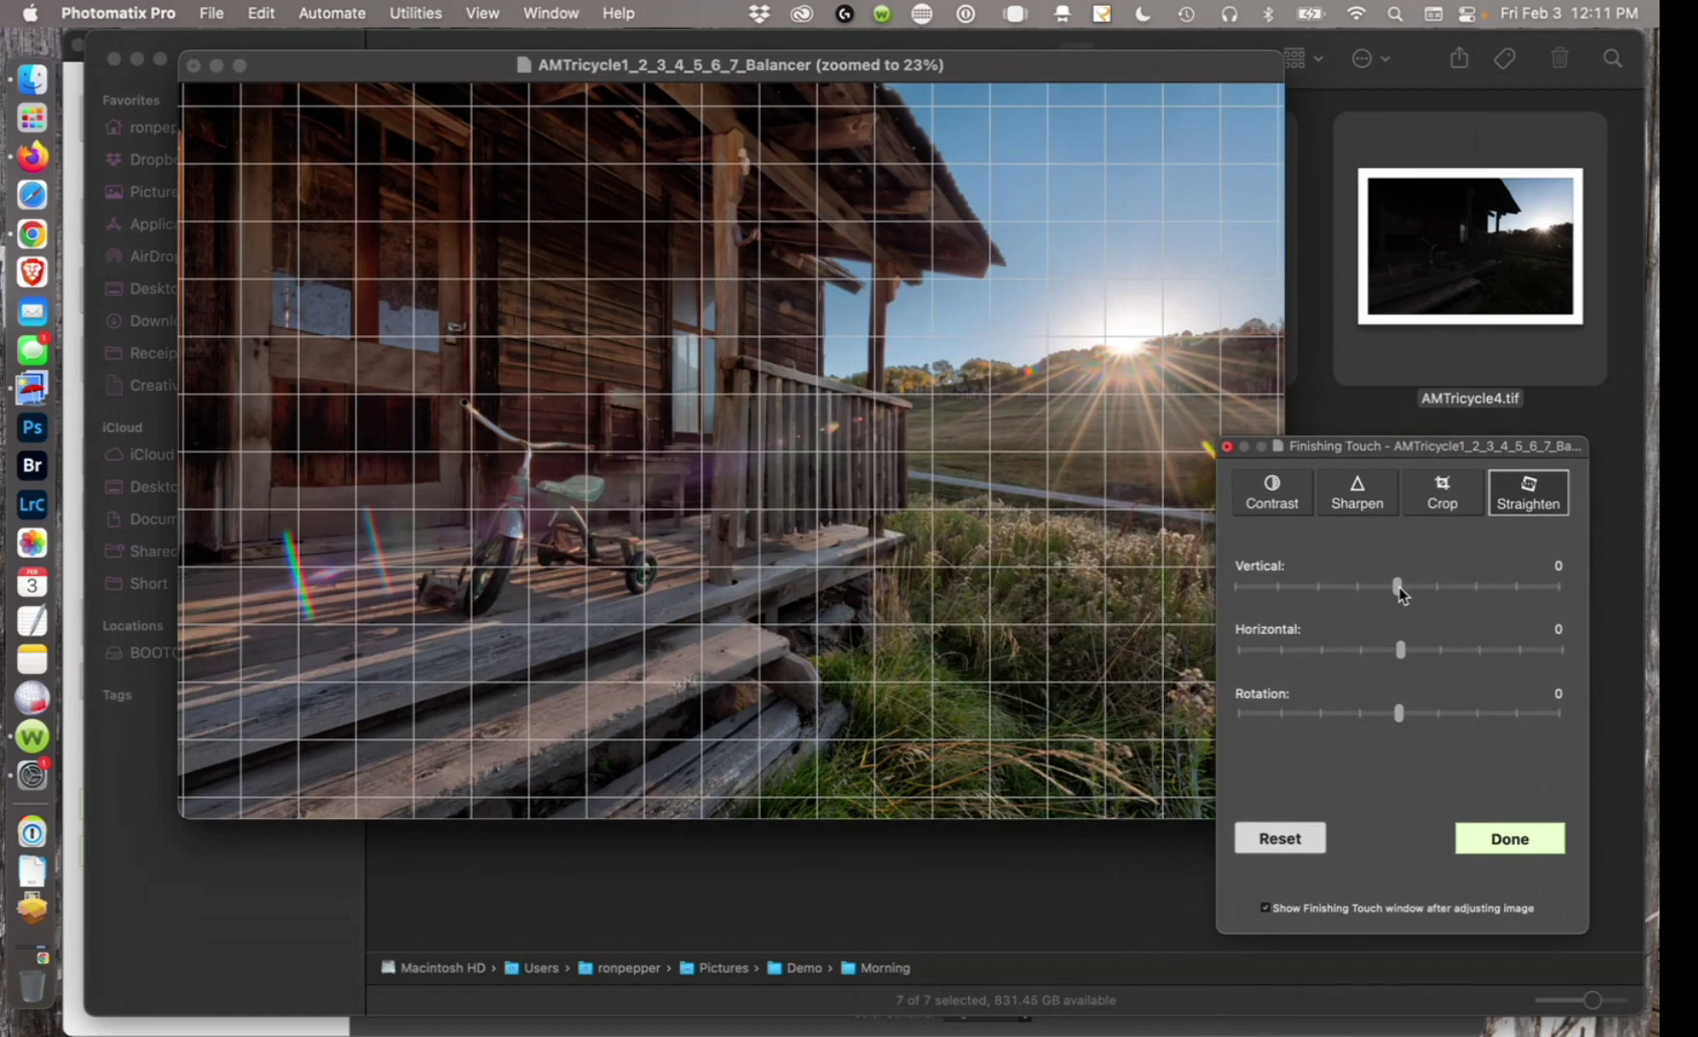
pyautogui.moveTo(1398, 593); pyautogui.dragTo(1396, 592)
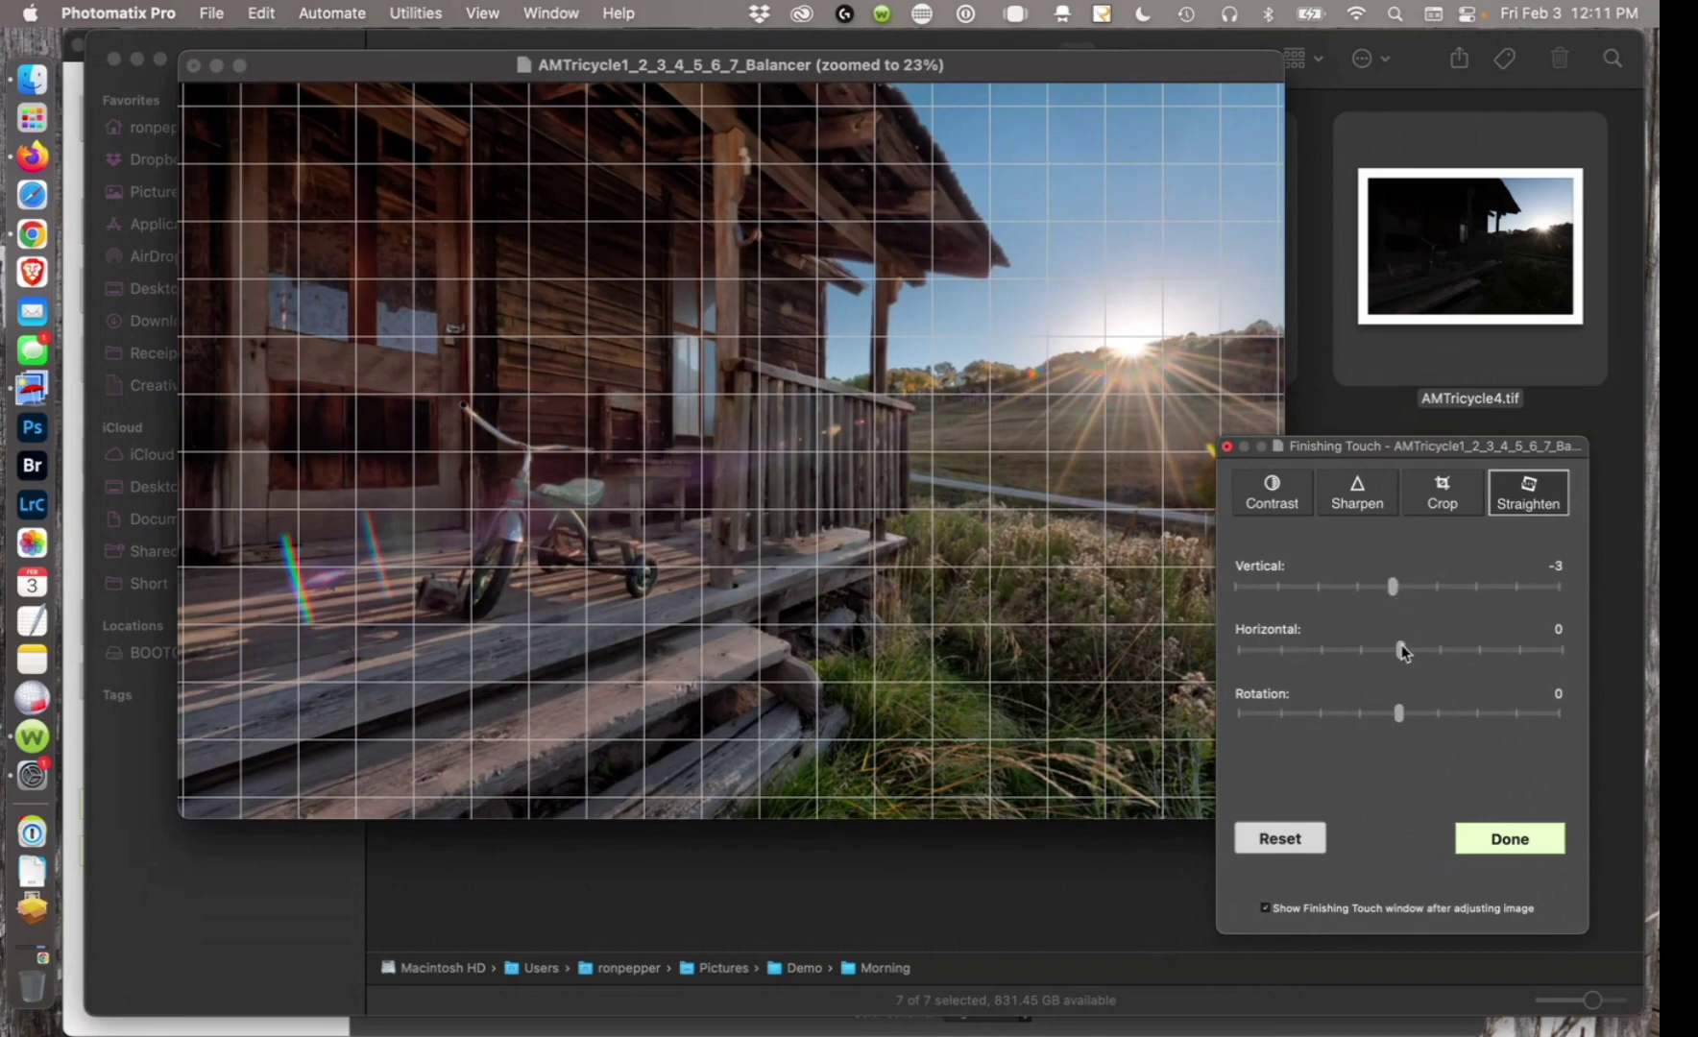
pyautogui.moveTo(1398, 713); pyautogui.dragTo(1363, 716)
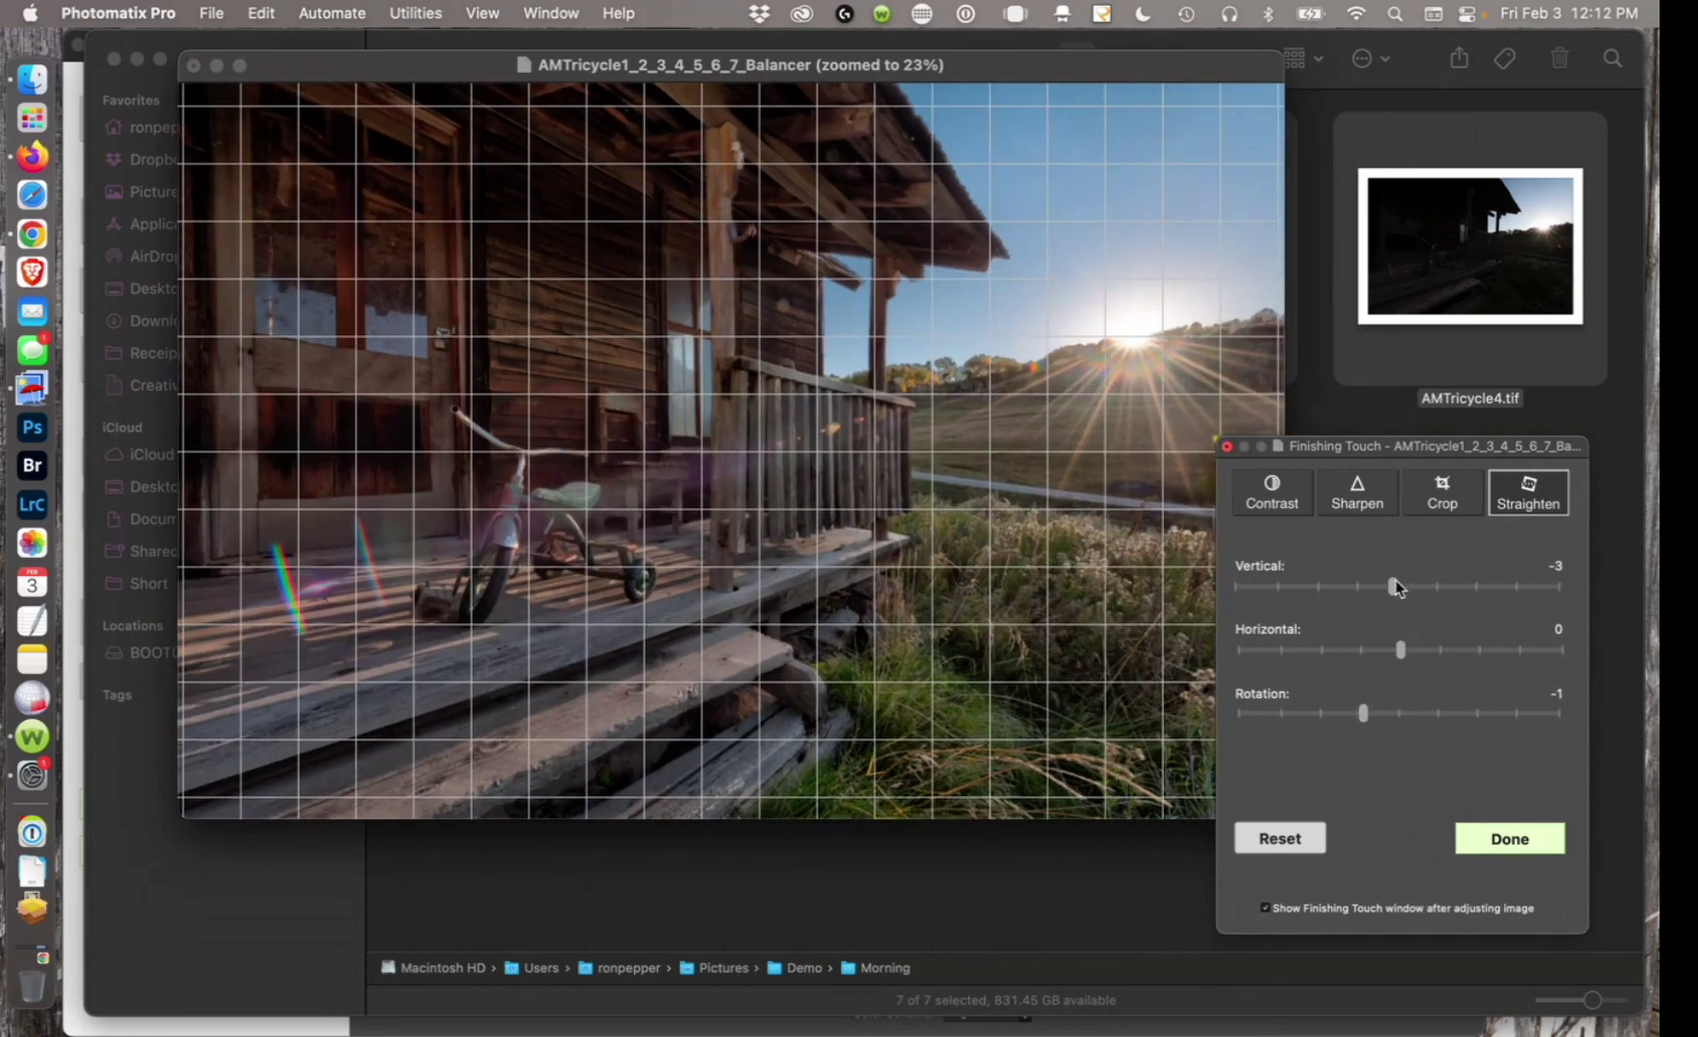
pyautogui.moveTo(1394, 587); pyautogui.dragTo(1403, 588)
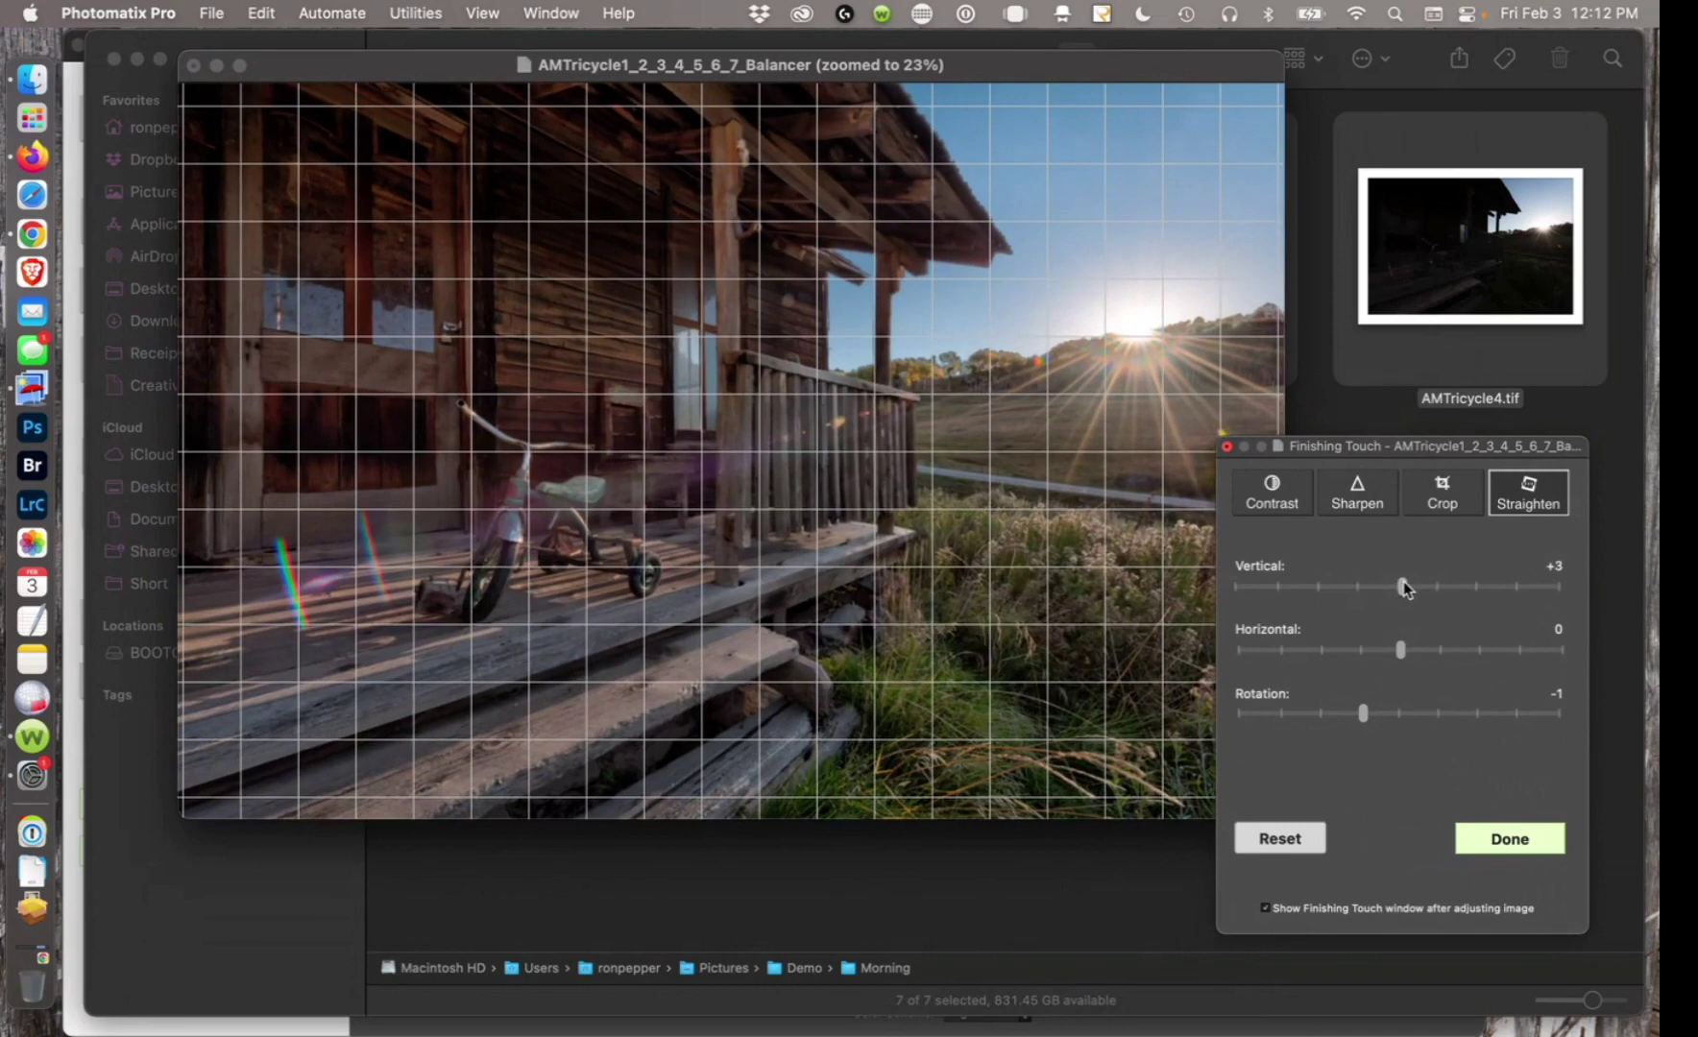
# Draw a 3 x 2 crop frame on the photo and reposition it around the porch, tricycle and sun.
pyautogui.click(1429, 486)
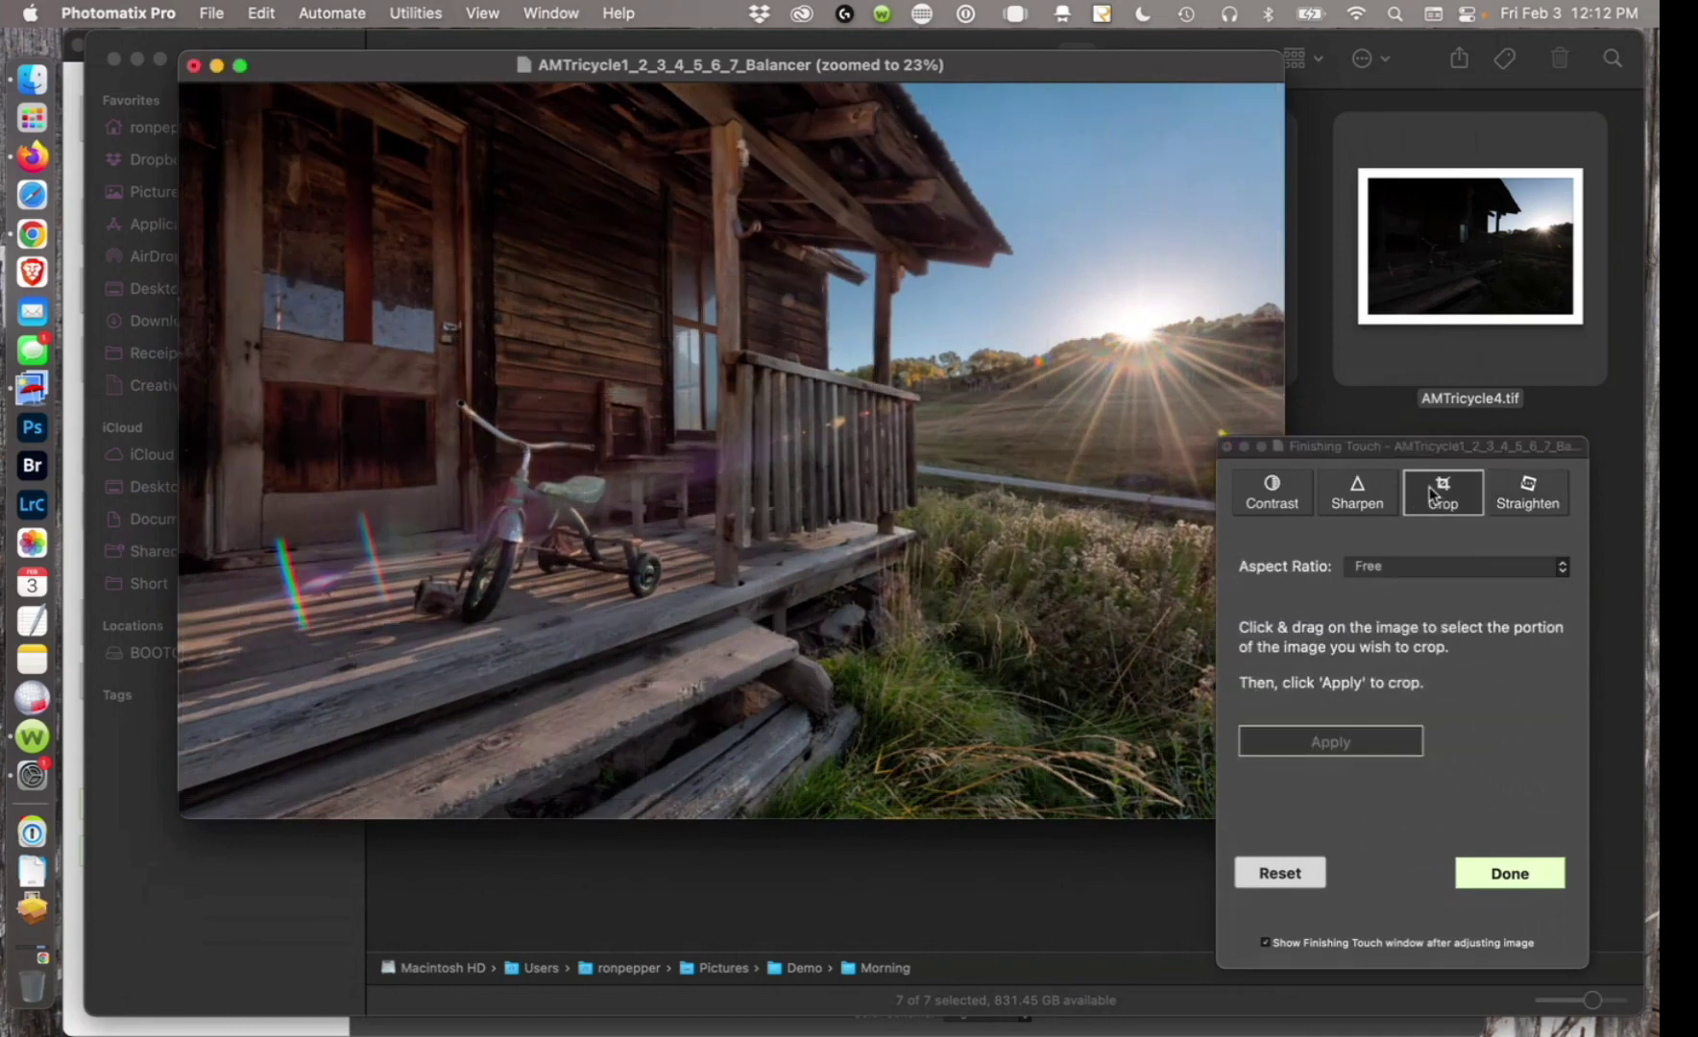
pyautogui.moveTo(1431, 449); pyautogui.dragTo(1459, 449)
pyautogui.click(1441, 565)
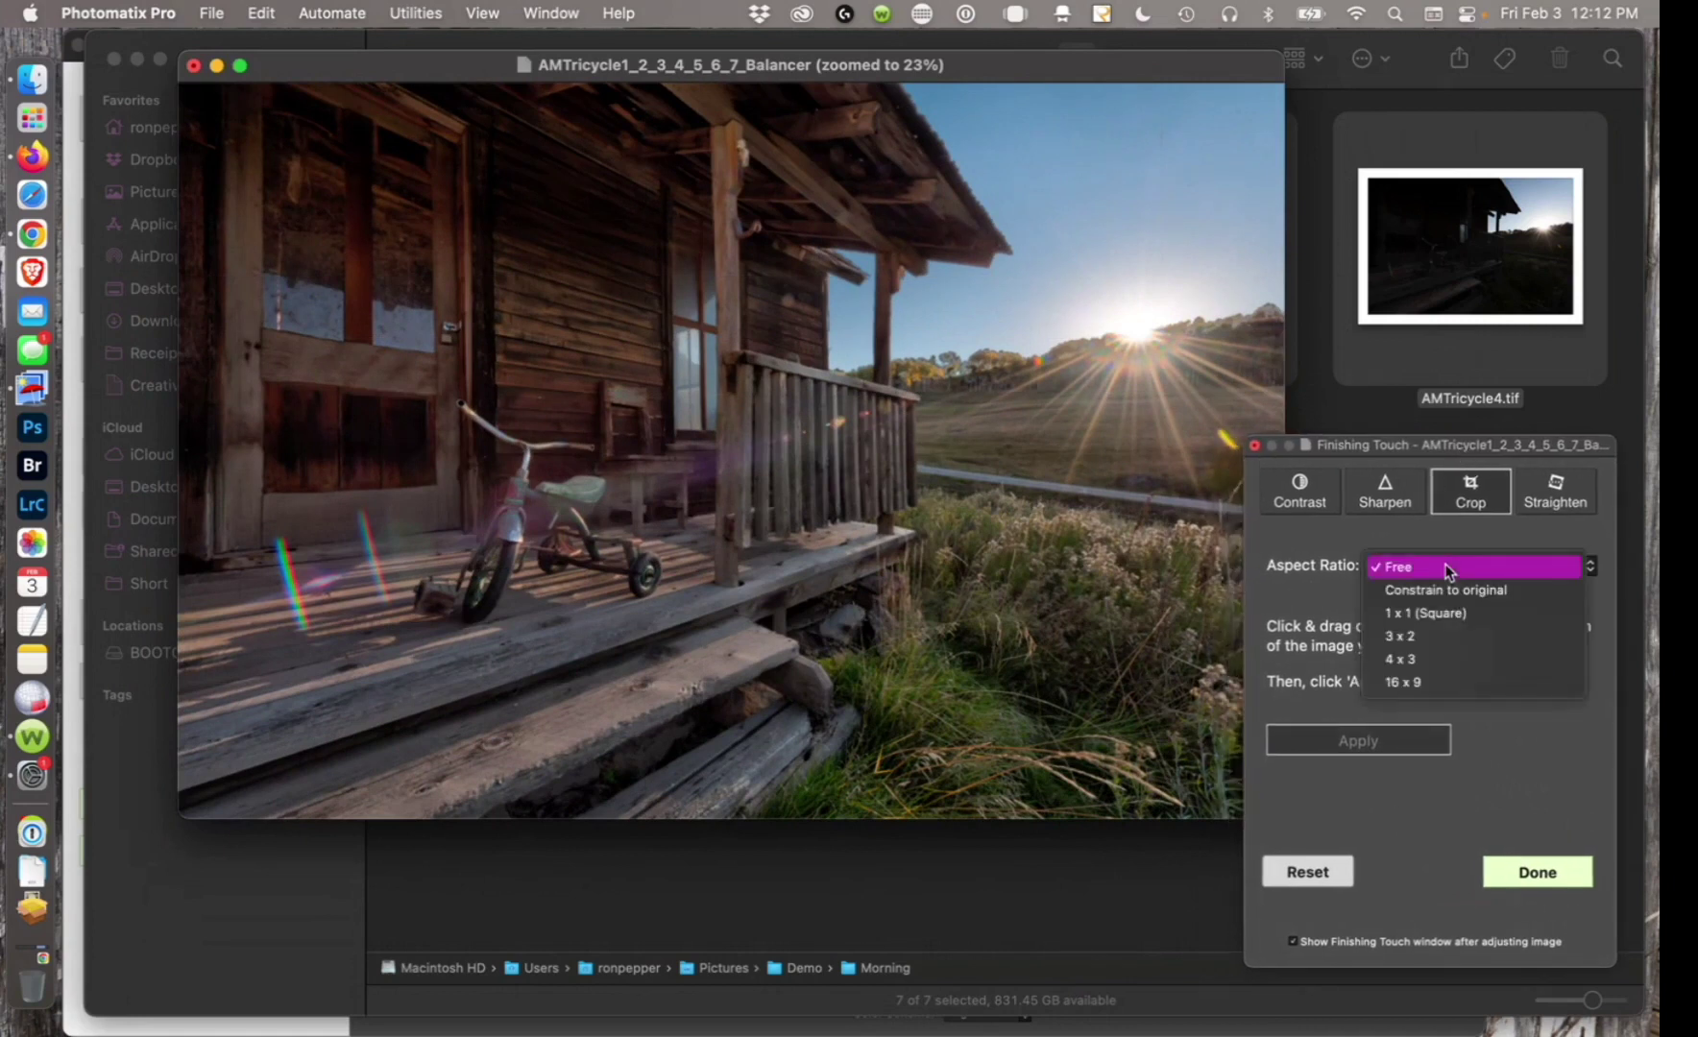
pyautogui.click(1446, 634)
pyautogui.moveTo(1195, 734); pyautogui.dragTo(177, 53)
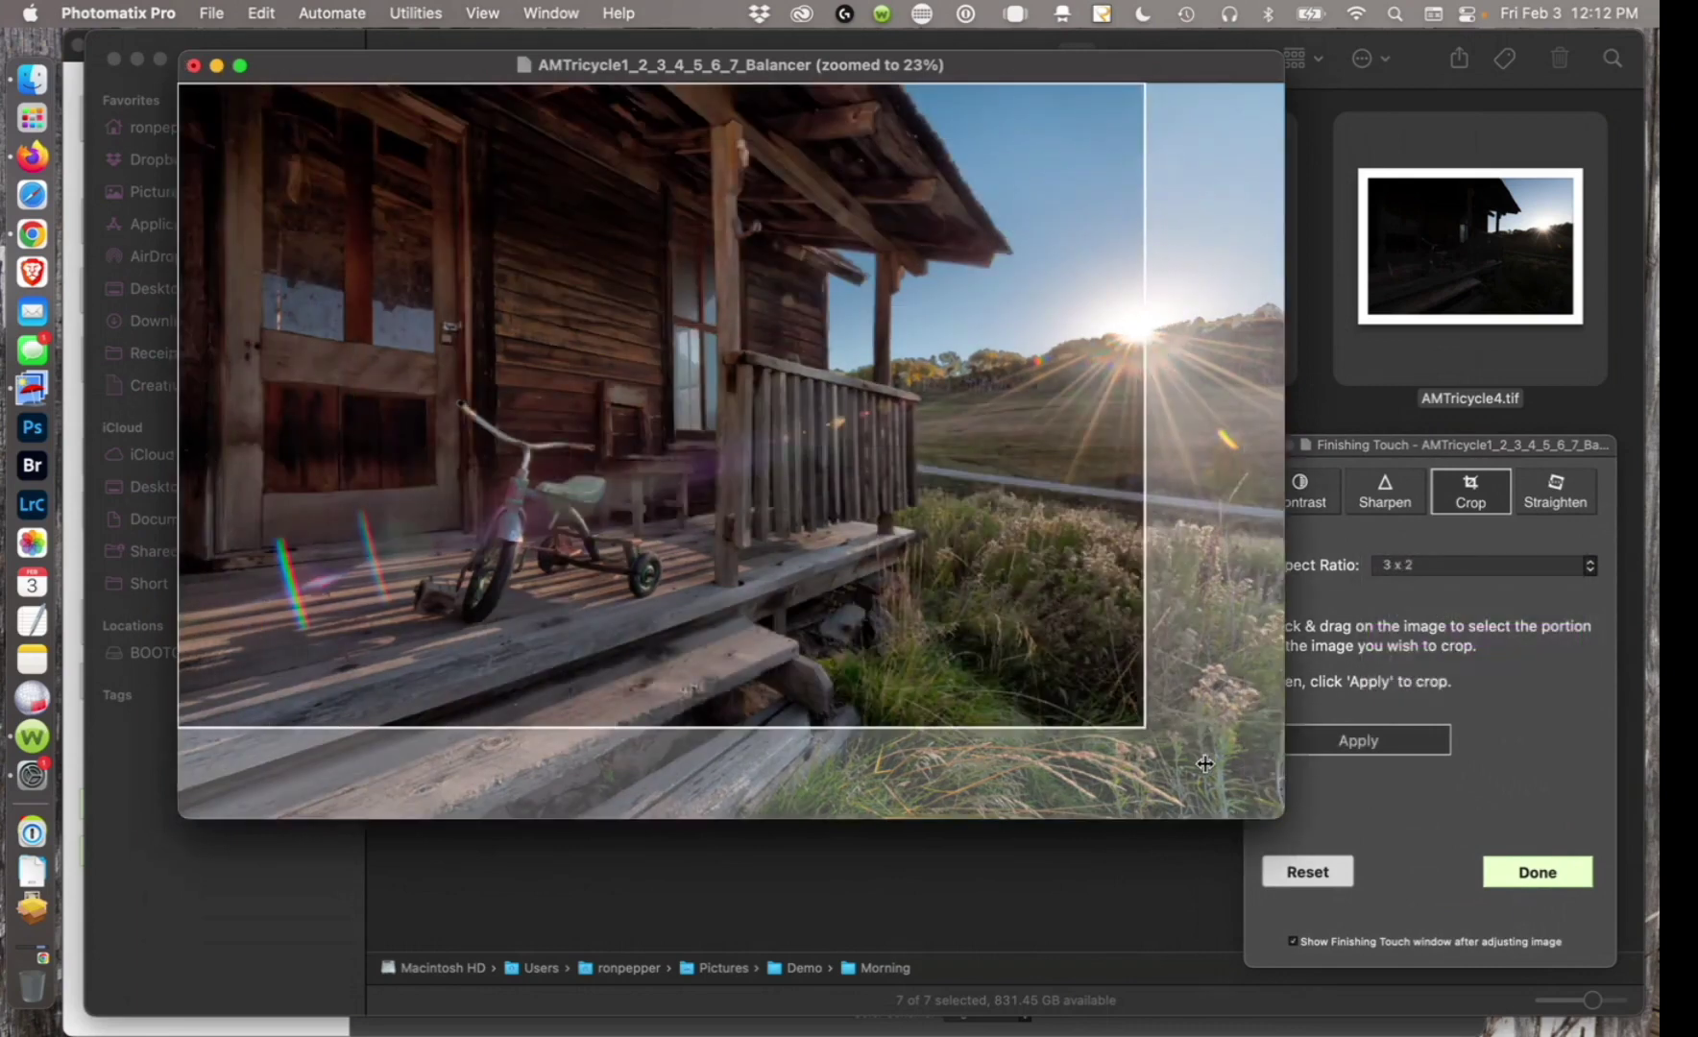
pyautogui.moveTo(970, 568)
pyautogui.mouseDown()
pyautogui.moveTo(1001, 593)
pyautogui.moveTo(989, 565)
pyautogui.mouseUp()
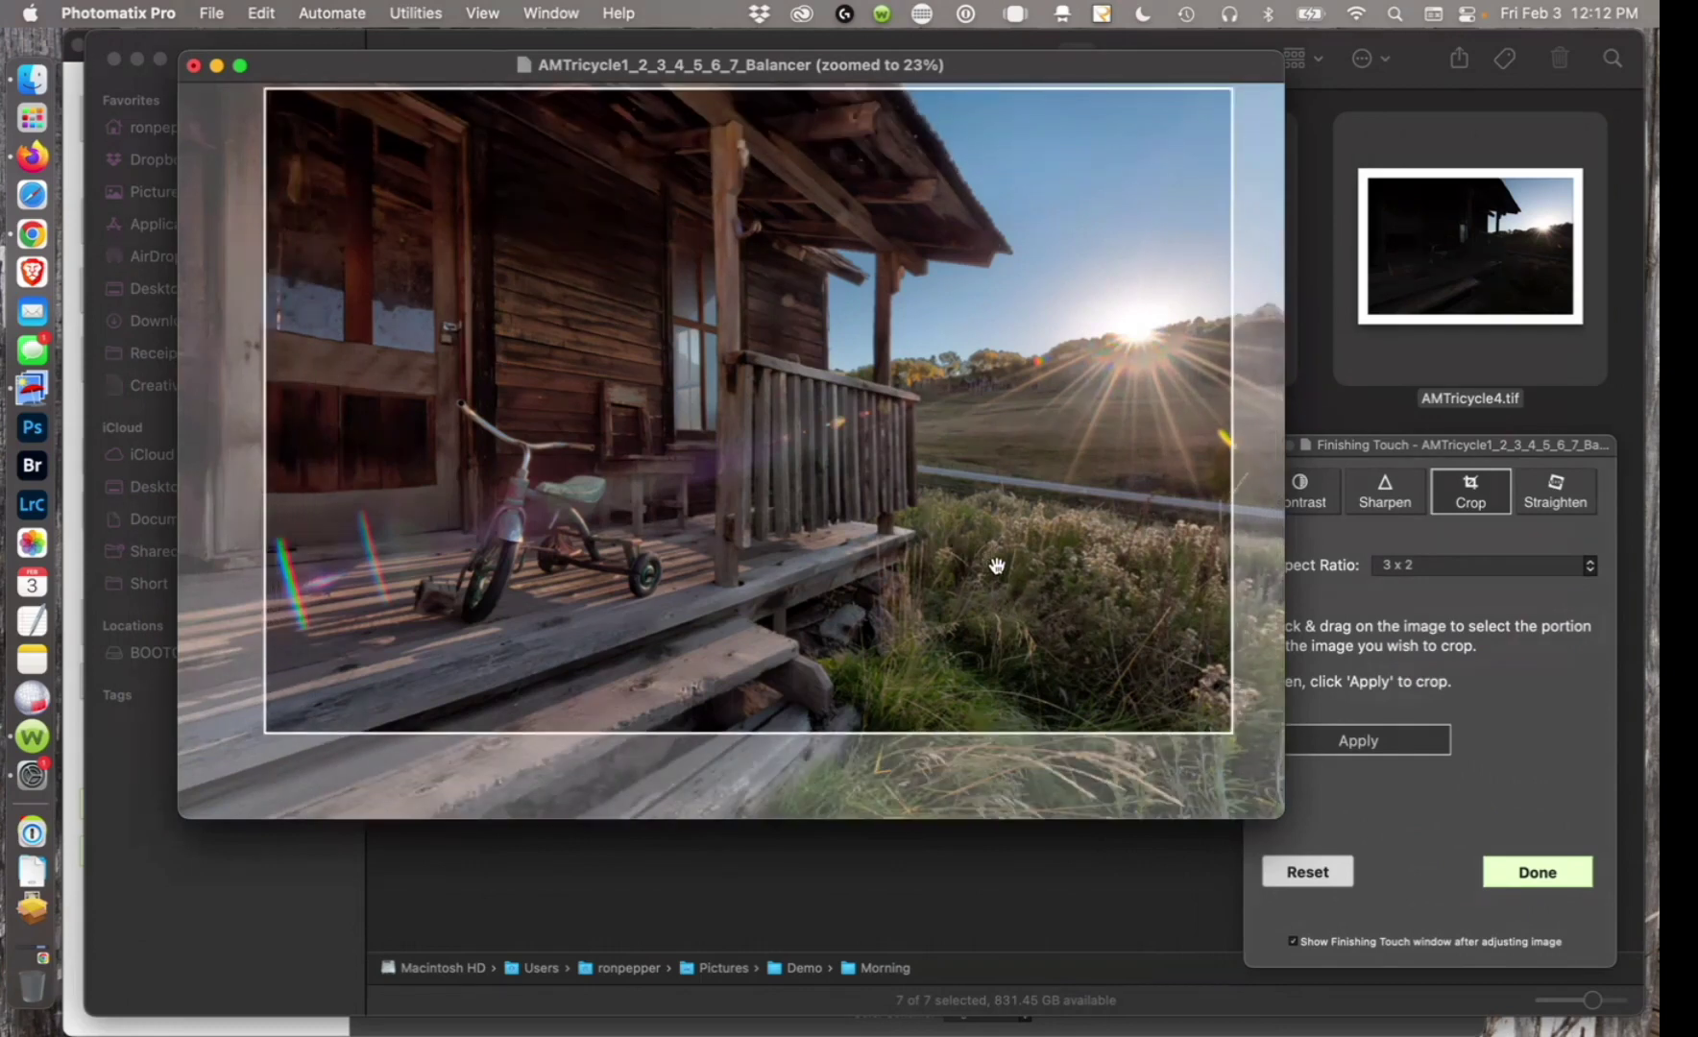
# Change the crop aspect ratio to Free, enlarge the frame down to the photo's lower edge, and apply the crop.
pyautogui.click(1431, 569)
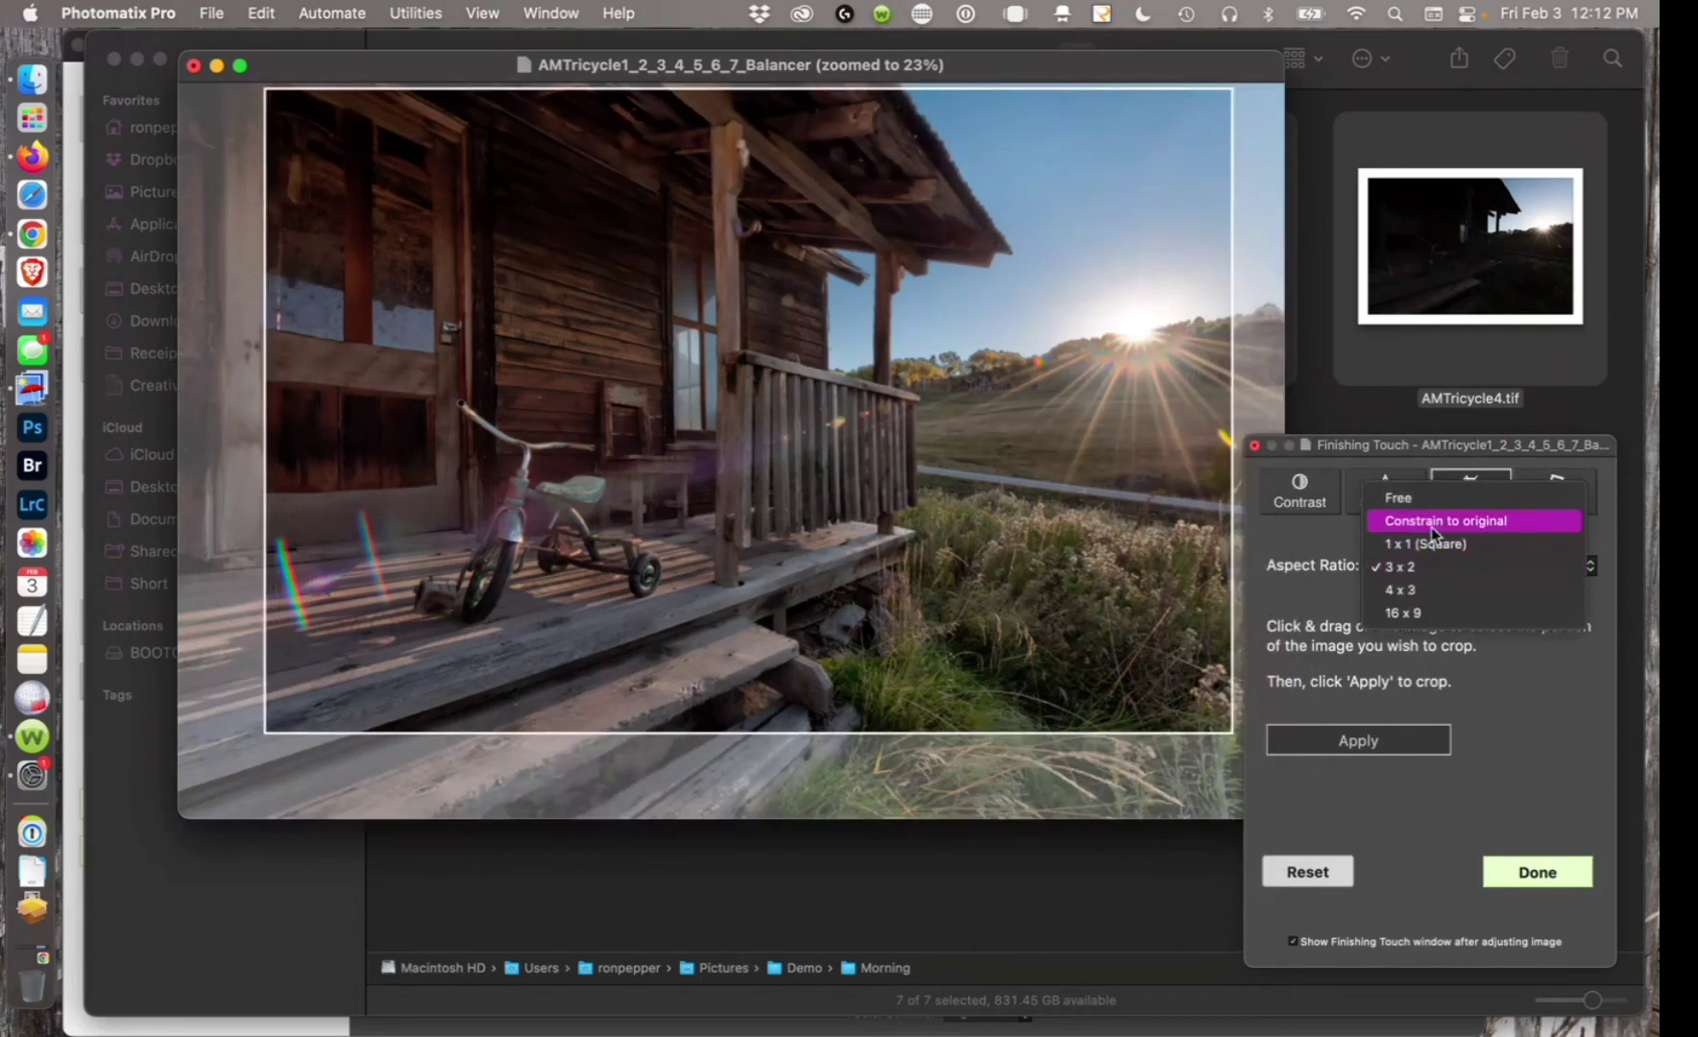
pyautogui.click(1432, 523)
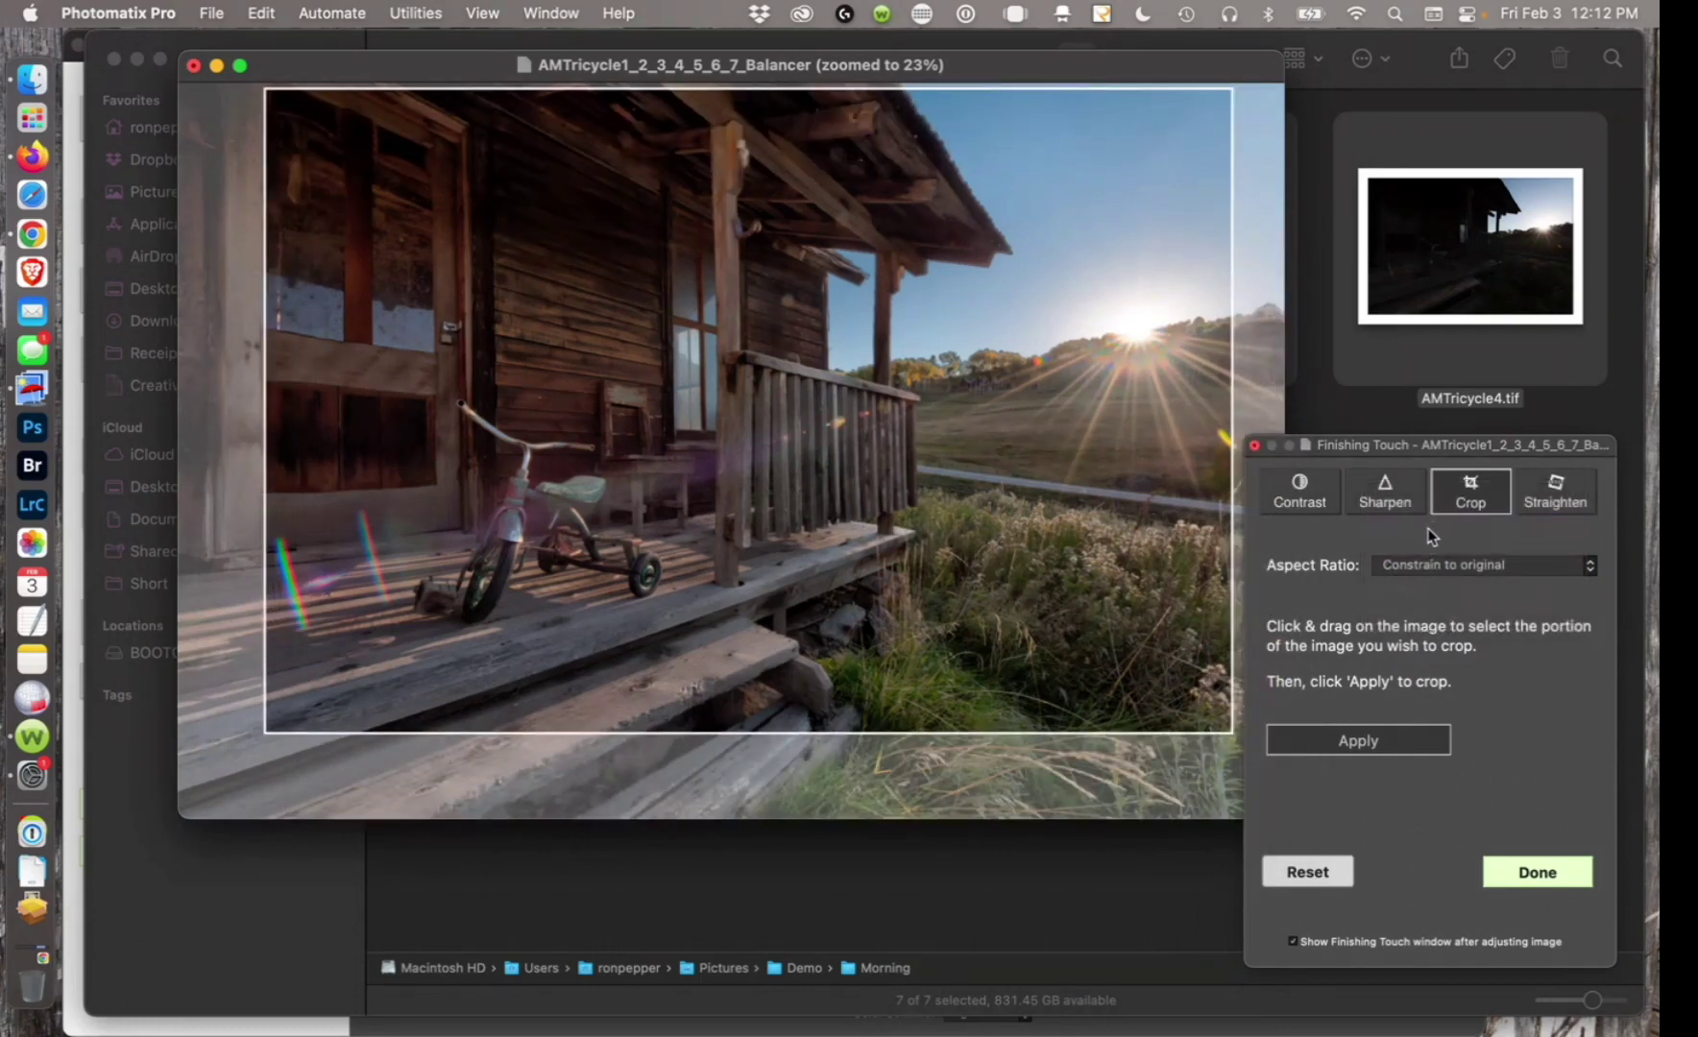
pyautogui.click(1448, 567)
pyautogui.click(1399, 544)
pyautogui.moveTo(259, 732); pyautogui.dragTo(232, 759)
pyautogui.moveTo(686, 638); pyautogui.dragTo(697, 645)
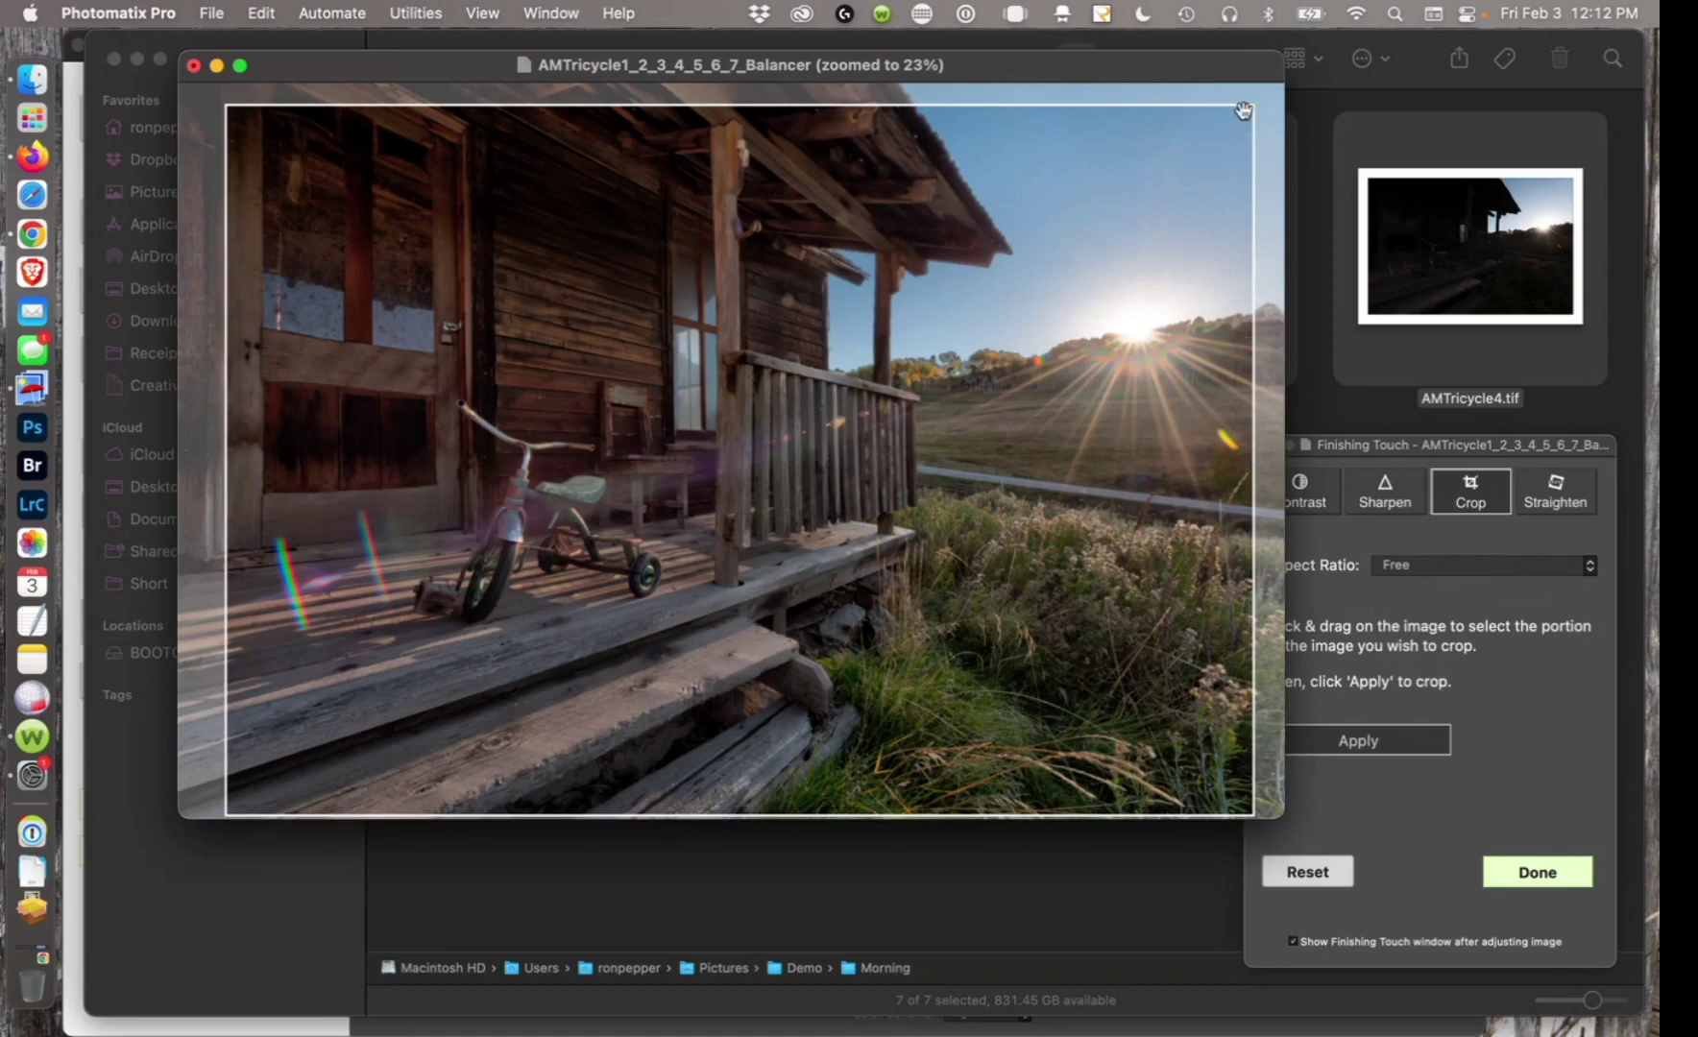
pyautogui.moveTo(1244, 110)
pyautogui.mouseDown()
pyautogui.moveTo(1262, 109)
pyautogui.moveTo(1245, 110)
pyautogui.mouseUp()
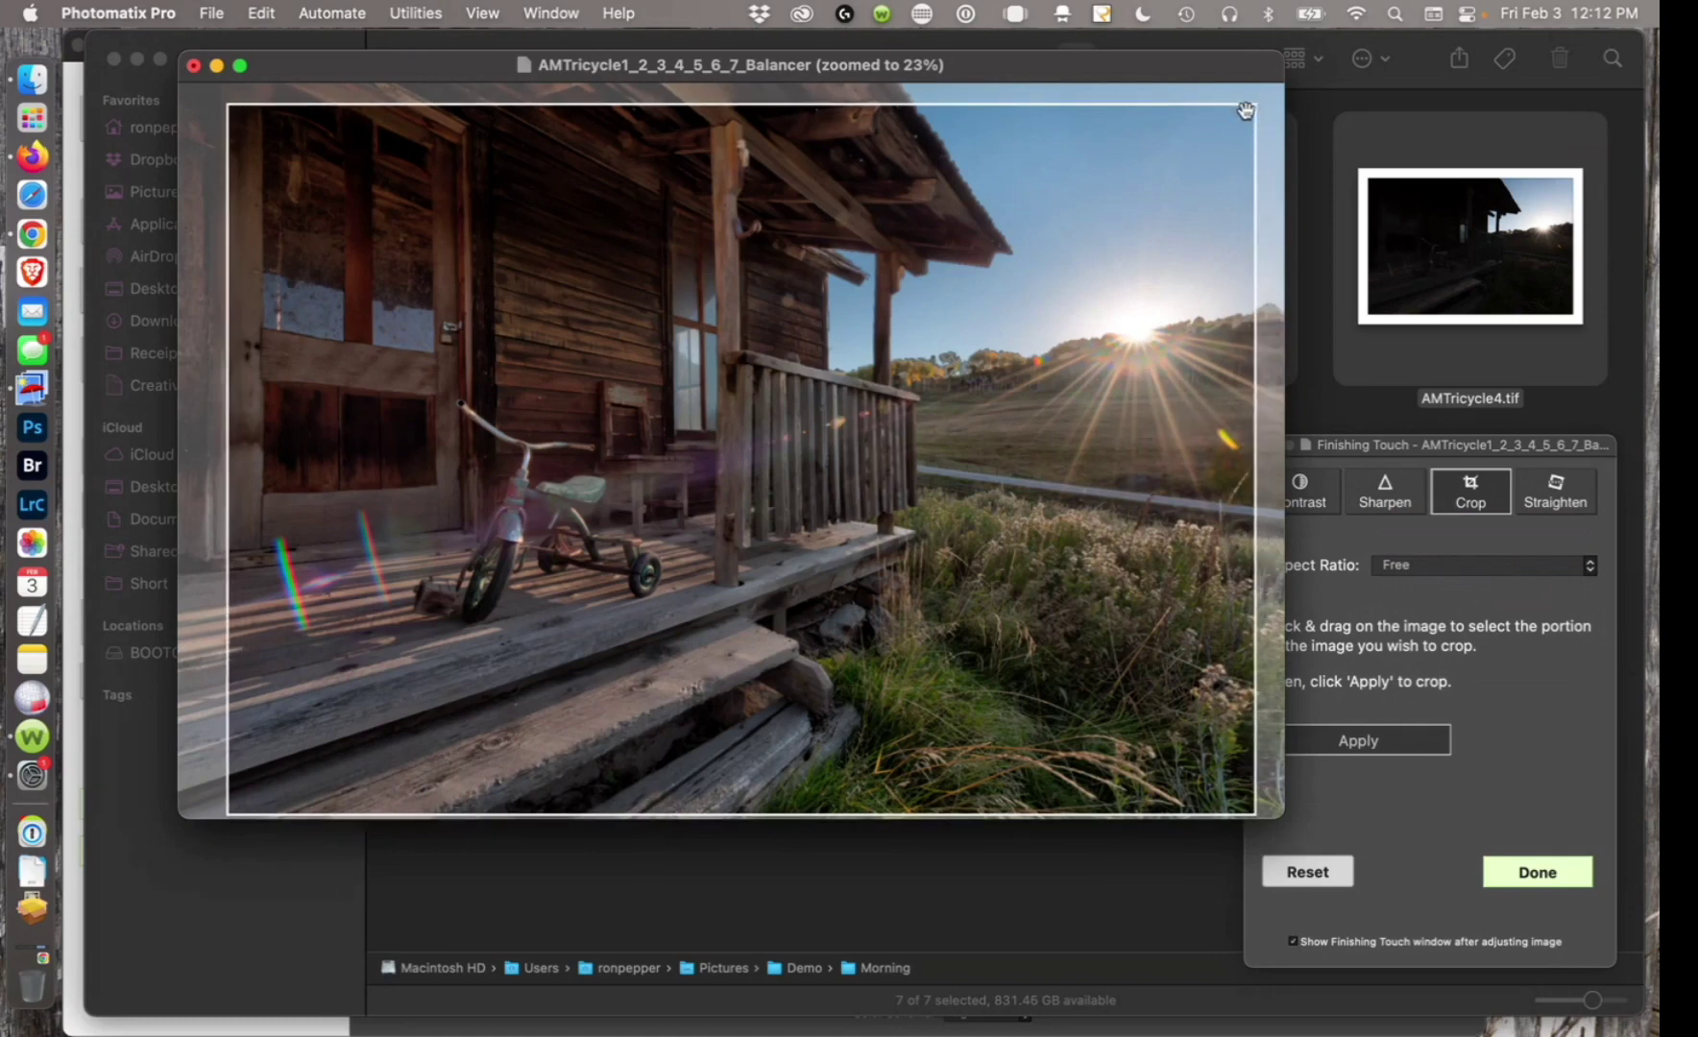
pyautogui.click(1354, 739)
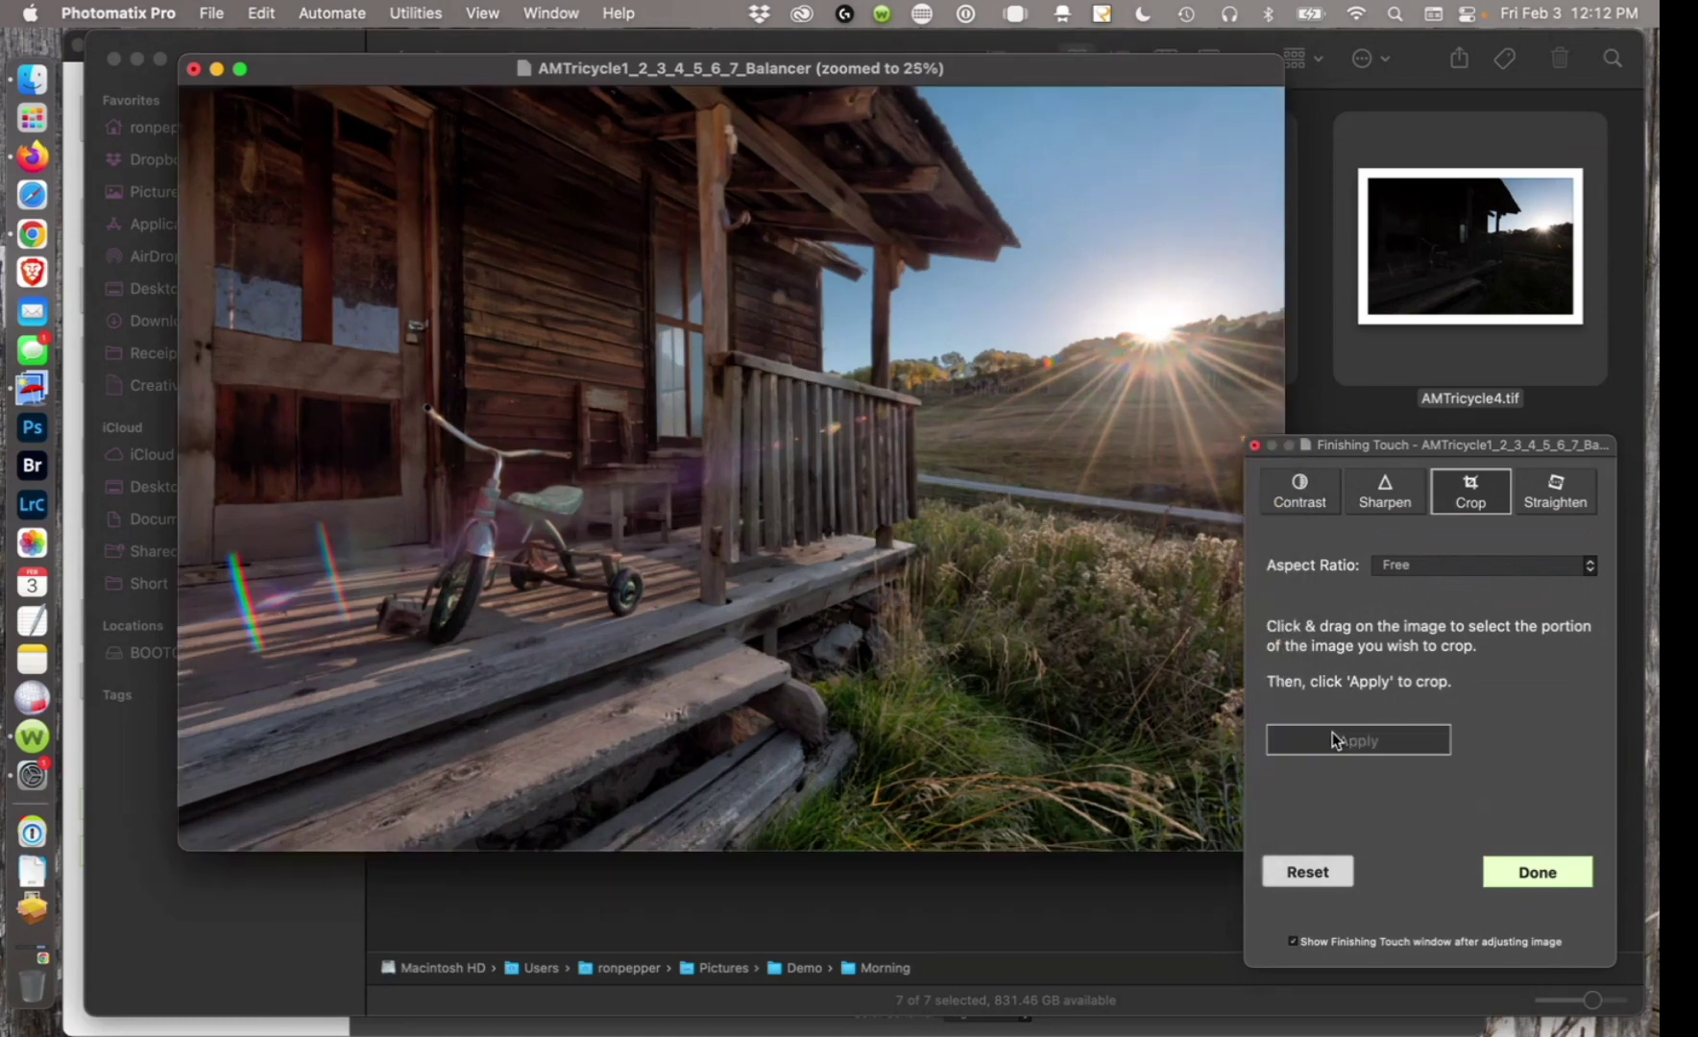
# Compare the Very Mild and Mild contrast presets, keep Very Mild Contrast, and complete the finishing touches.
pyautogui.click(1296, 504)
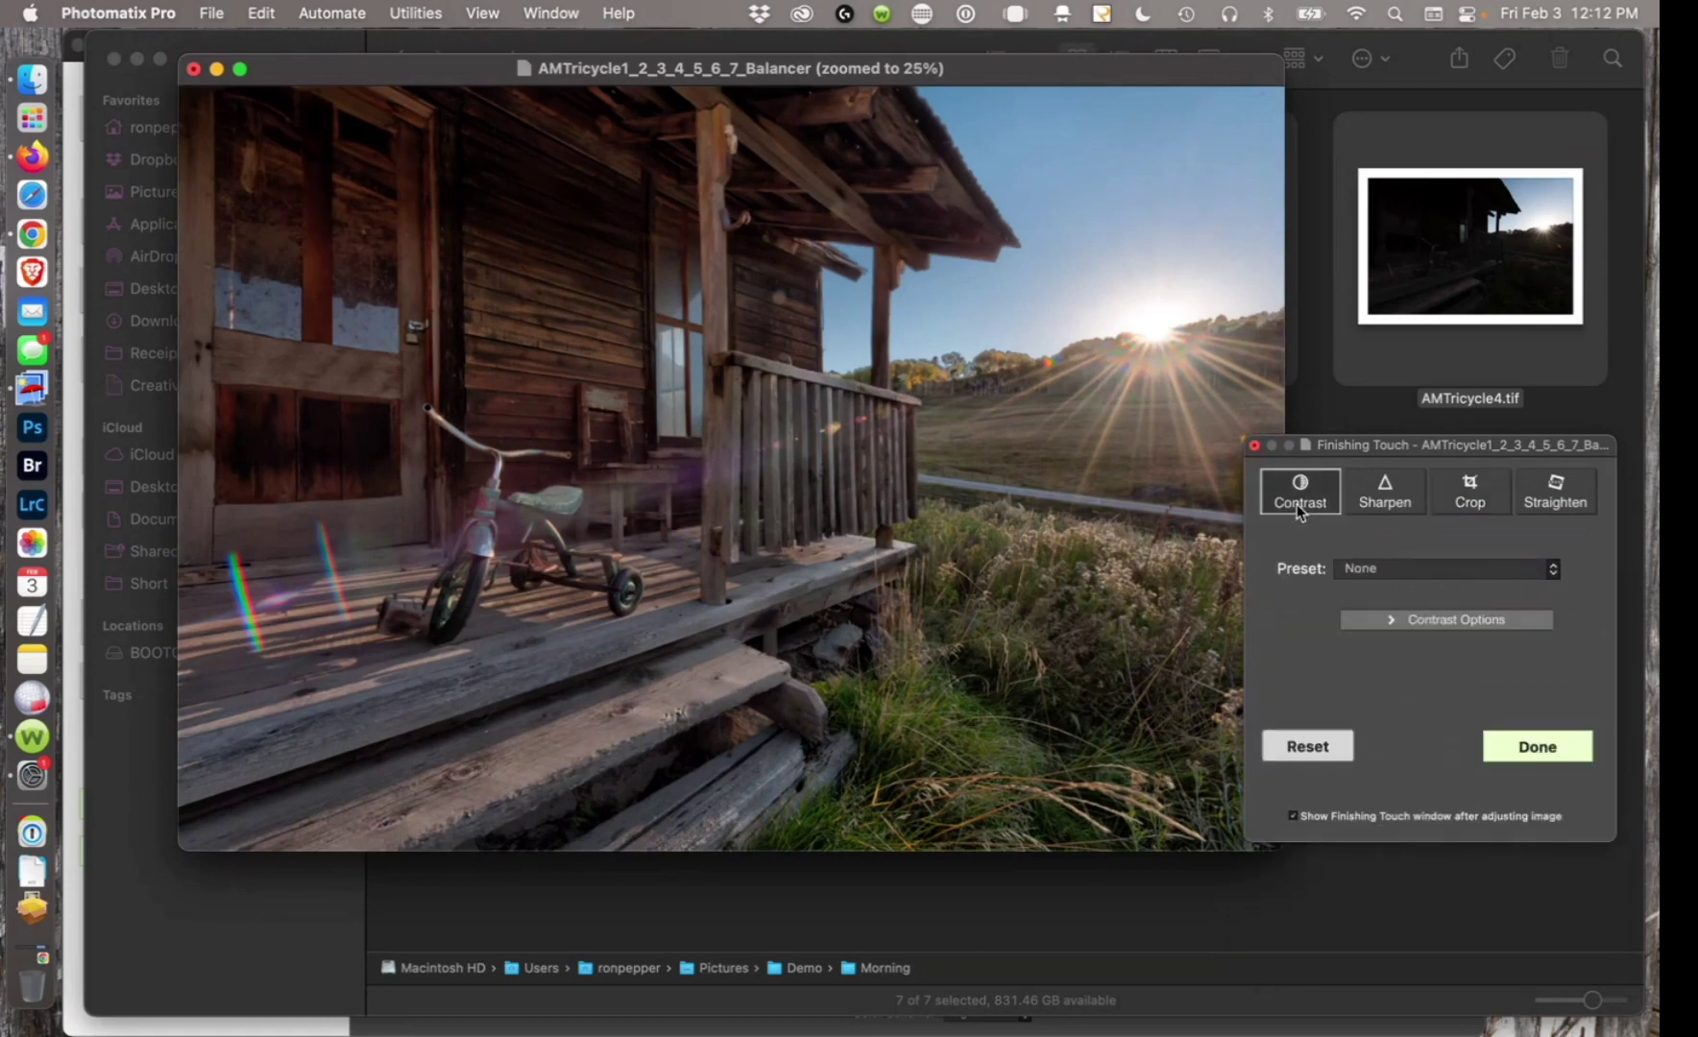
pyautogui.click(1416, 572)
pyautogui.click(1414, 606)
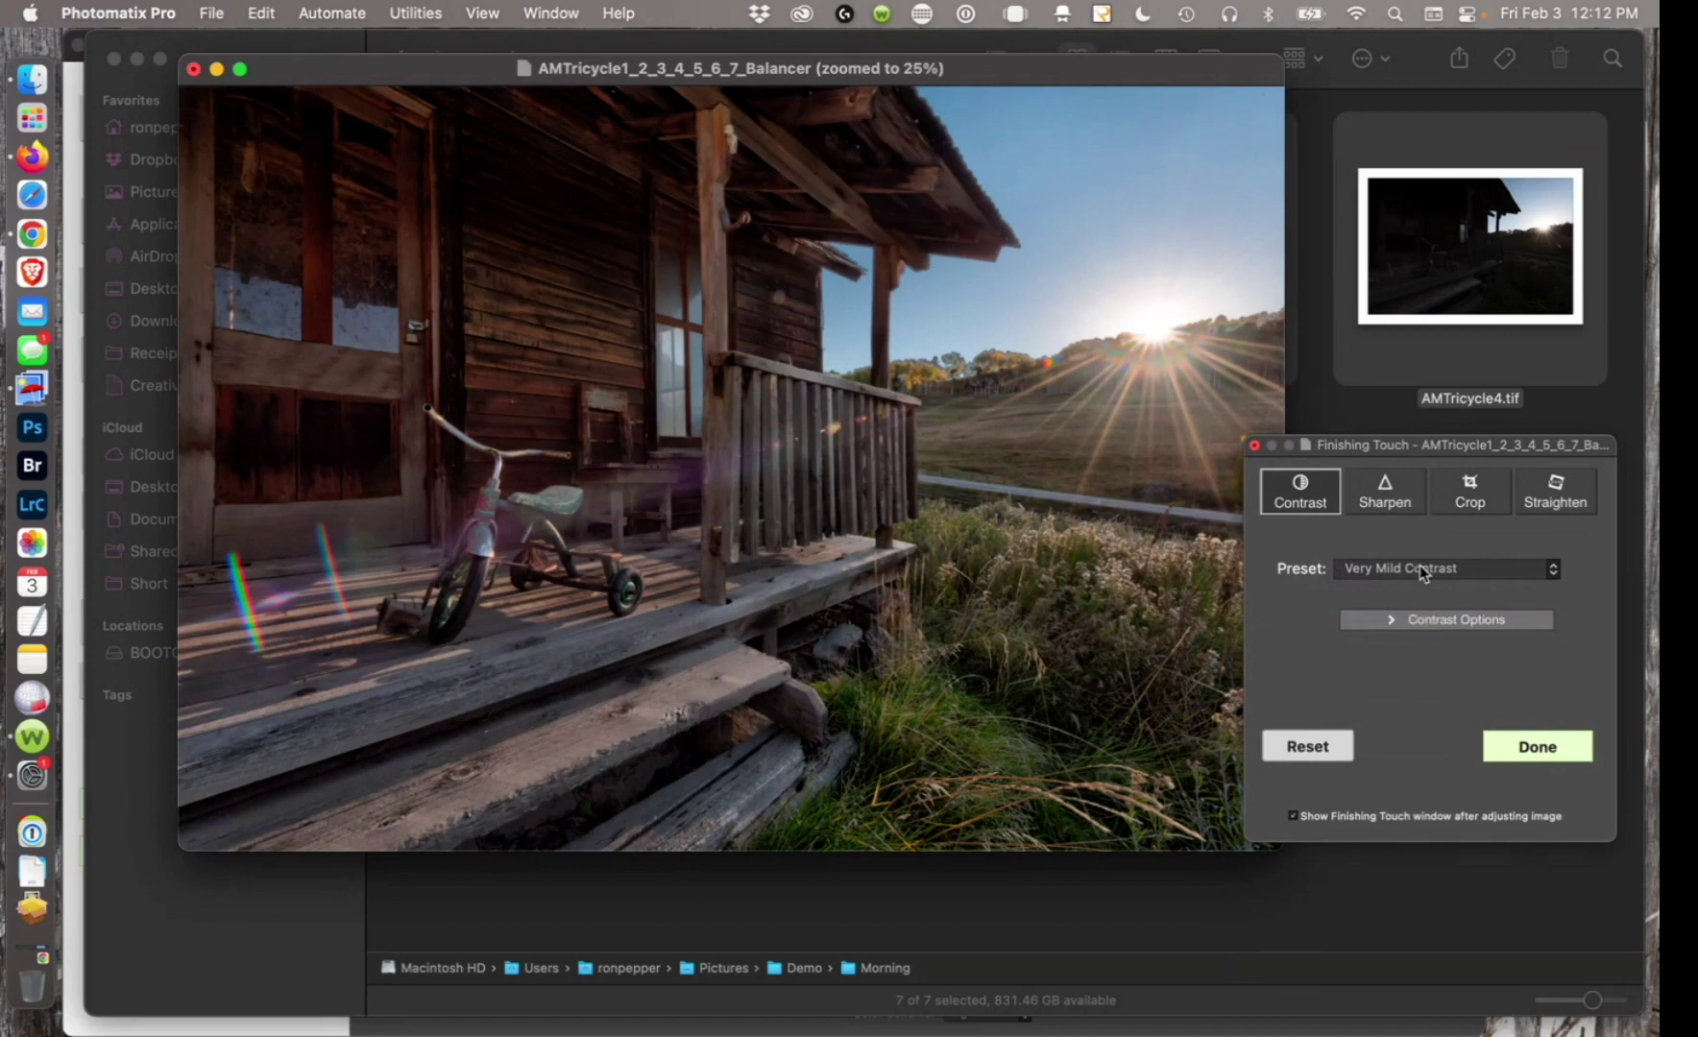
pyautogui.click(1419, 568)
pyautogui.click(1422, 590)
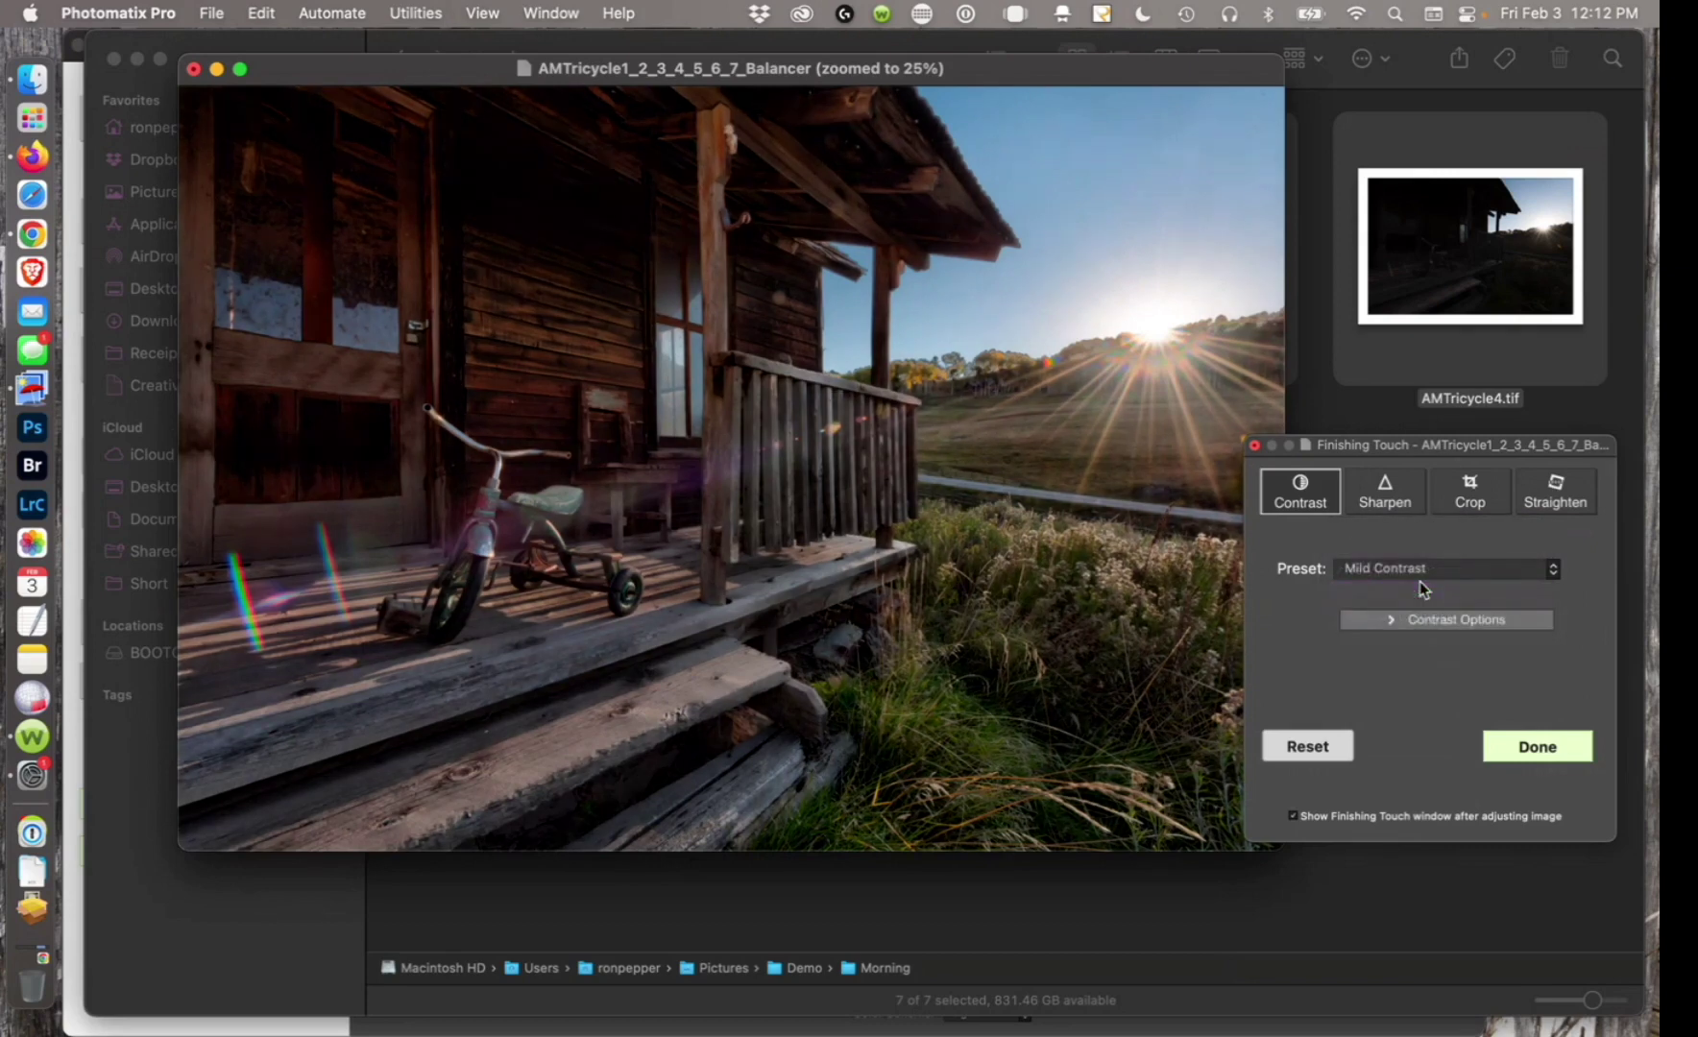
pyautogui.click(1423, 572)
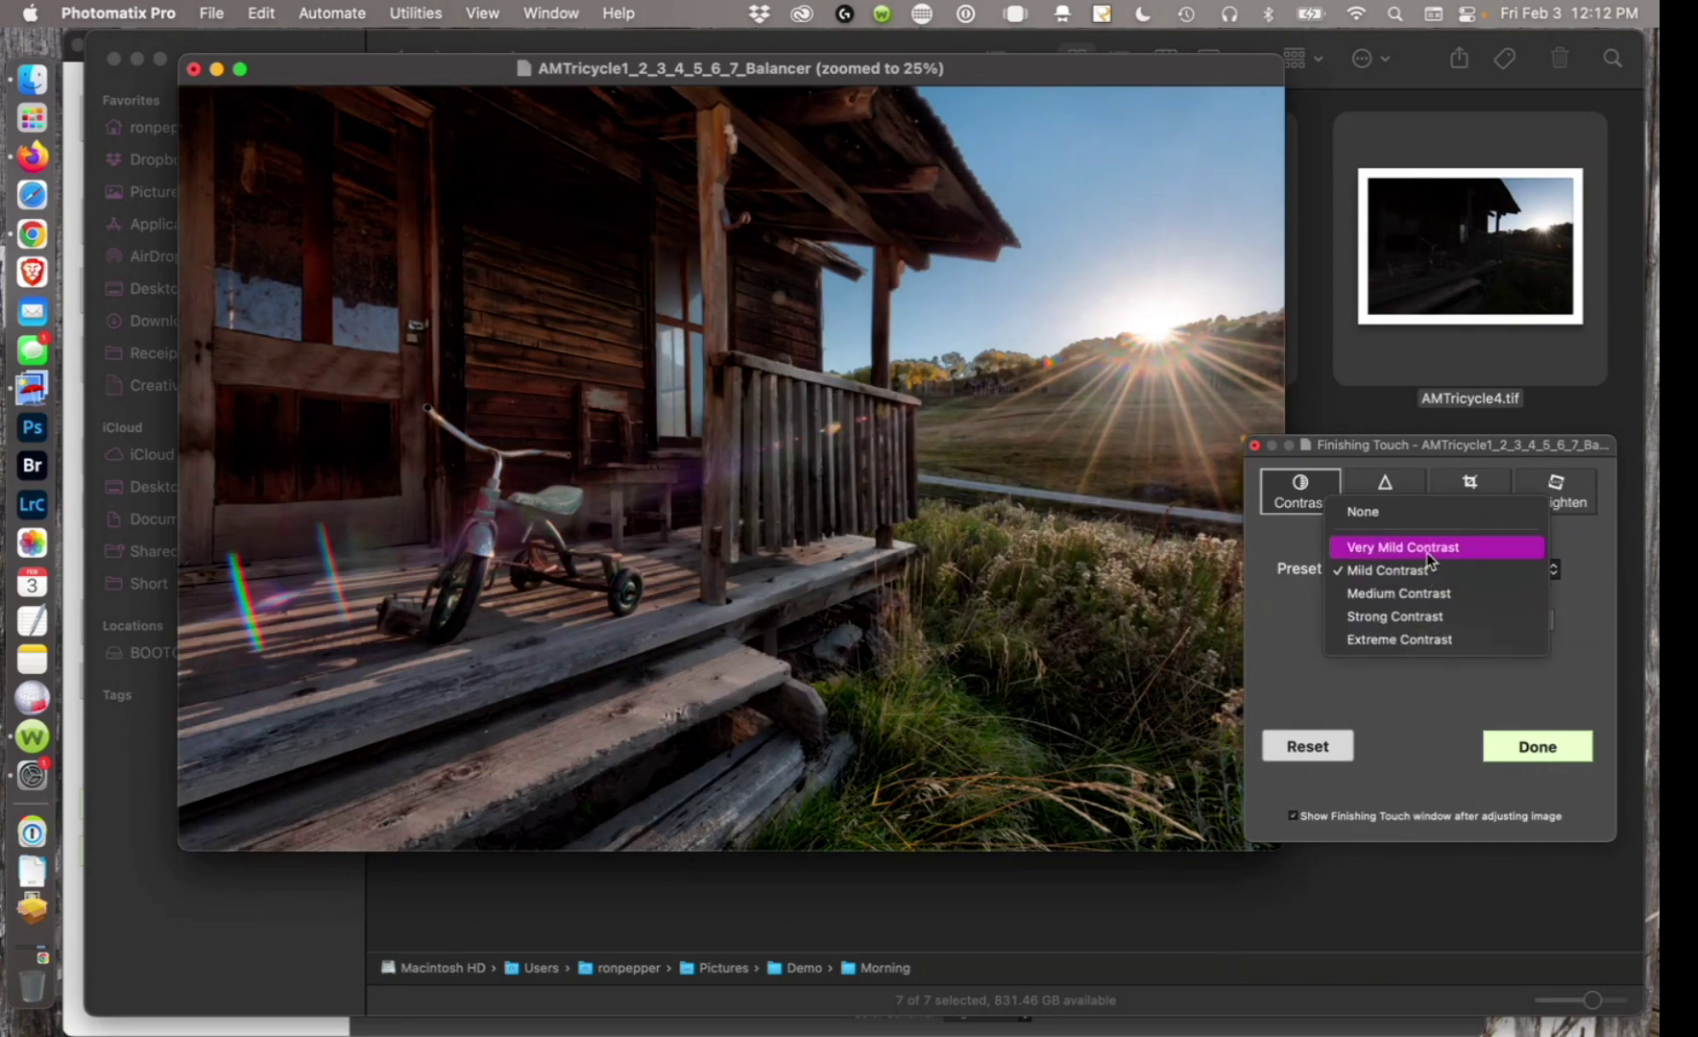
pyautogui.click(1426, 552)
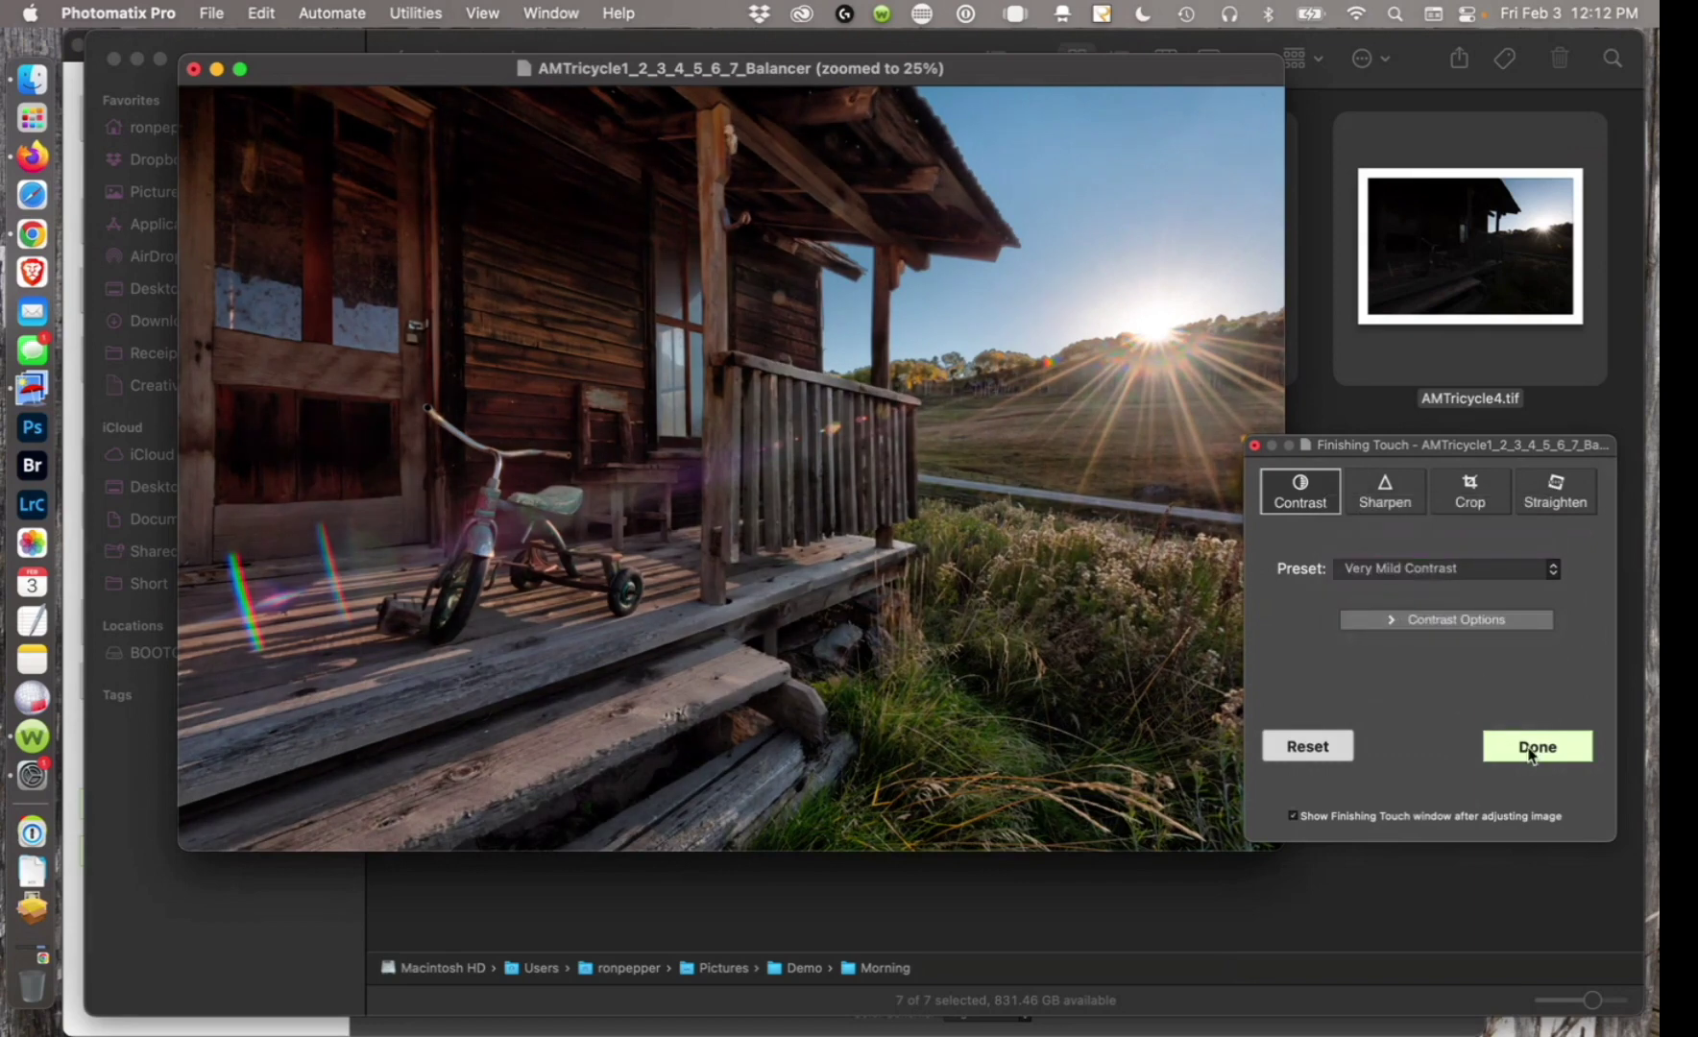
pyautogui.click(1529, 750)
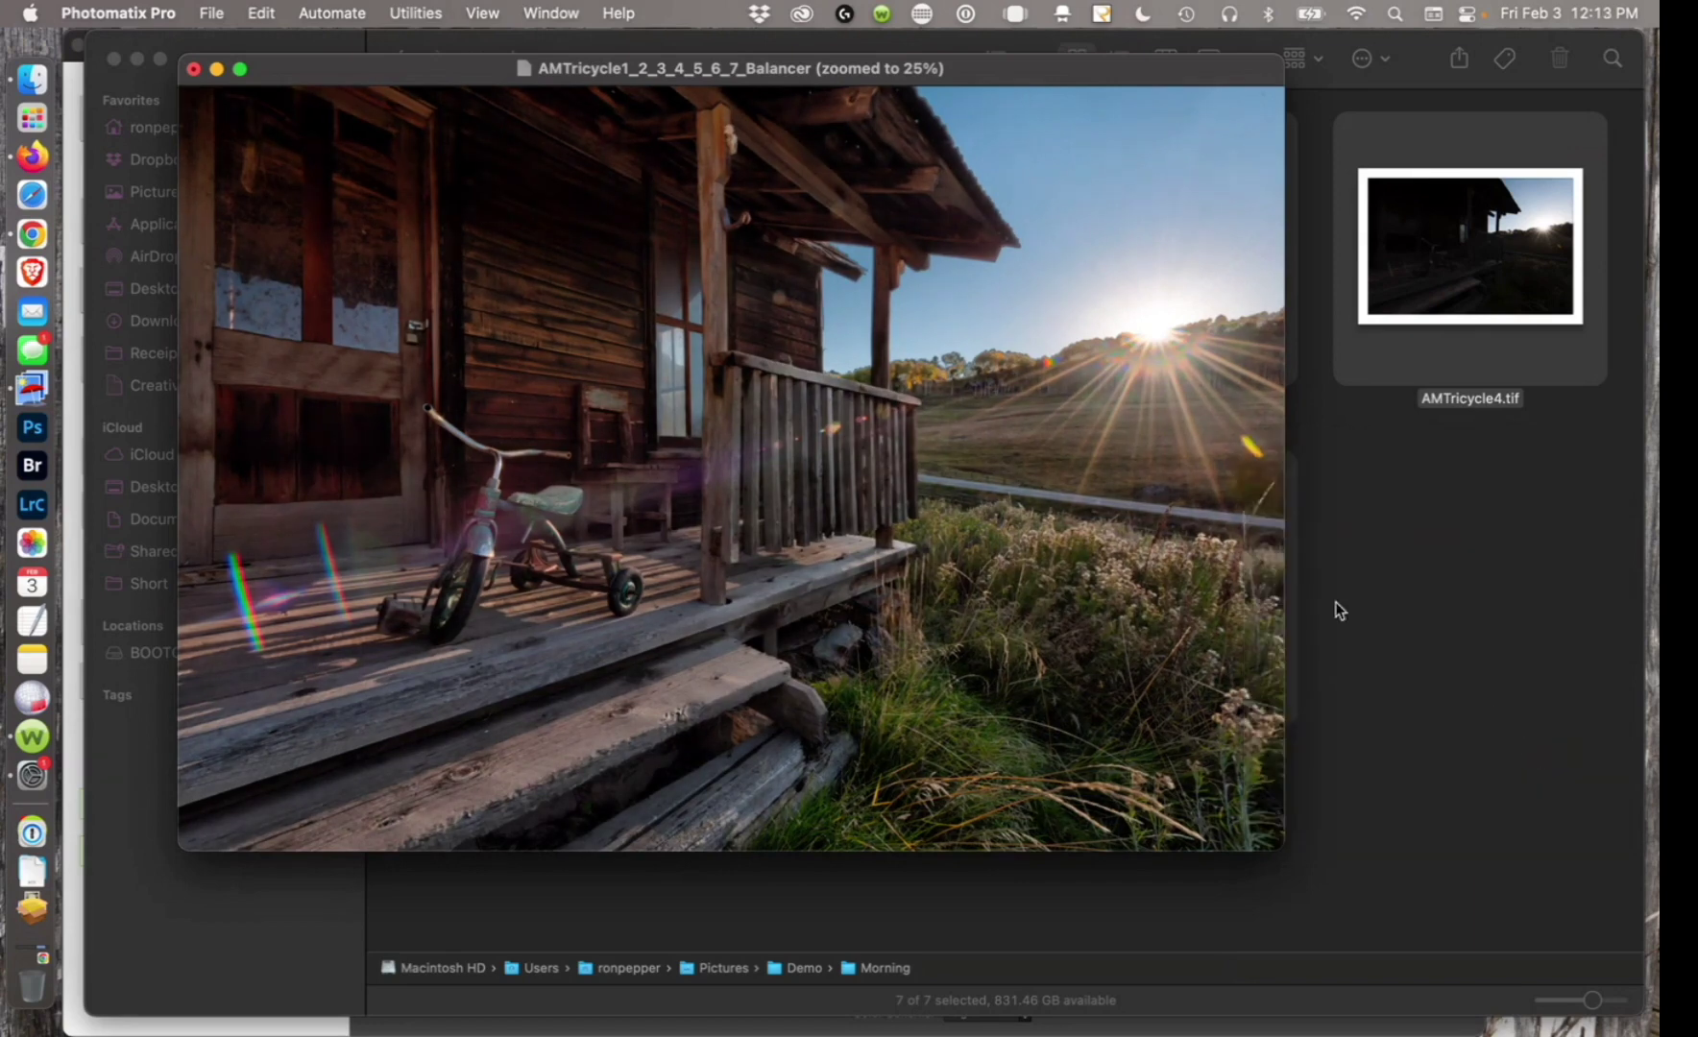
# Try the save options with JPEG format and Low-res (1280 x 885) size, check the viewer choices, and cancel saving.
pyautogui.moveTo(410, 71); pyautogui.dragTo(435, 76)
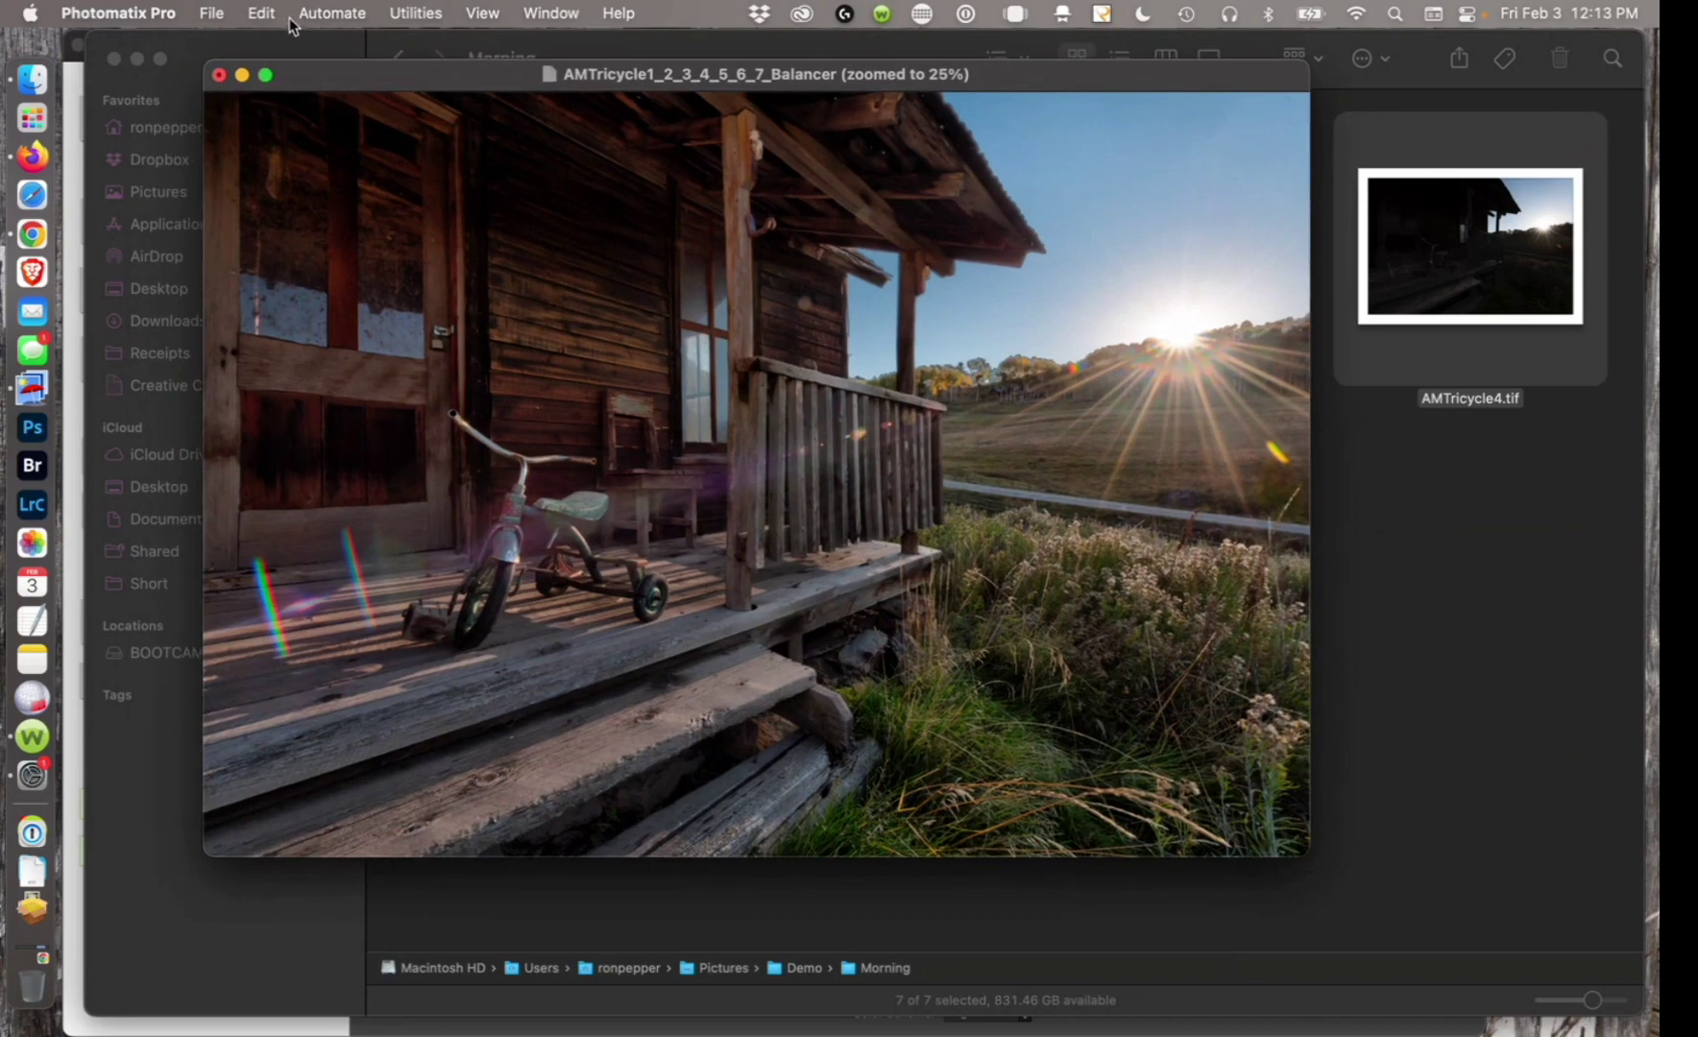
pyautogui.click(210, 11)
pyautogui.click(231, 161)
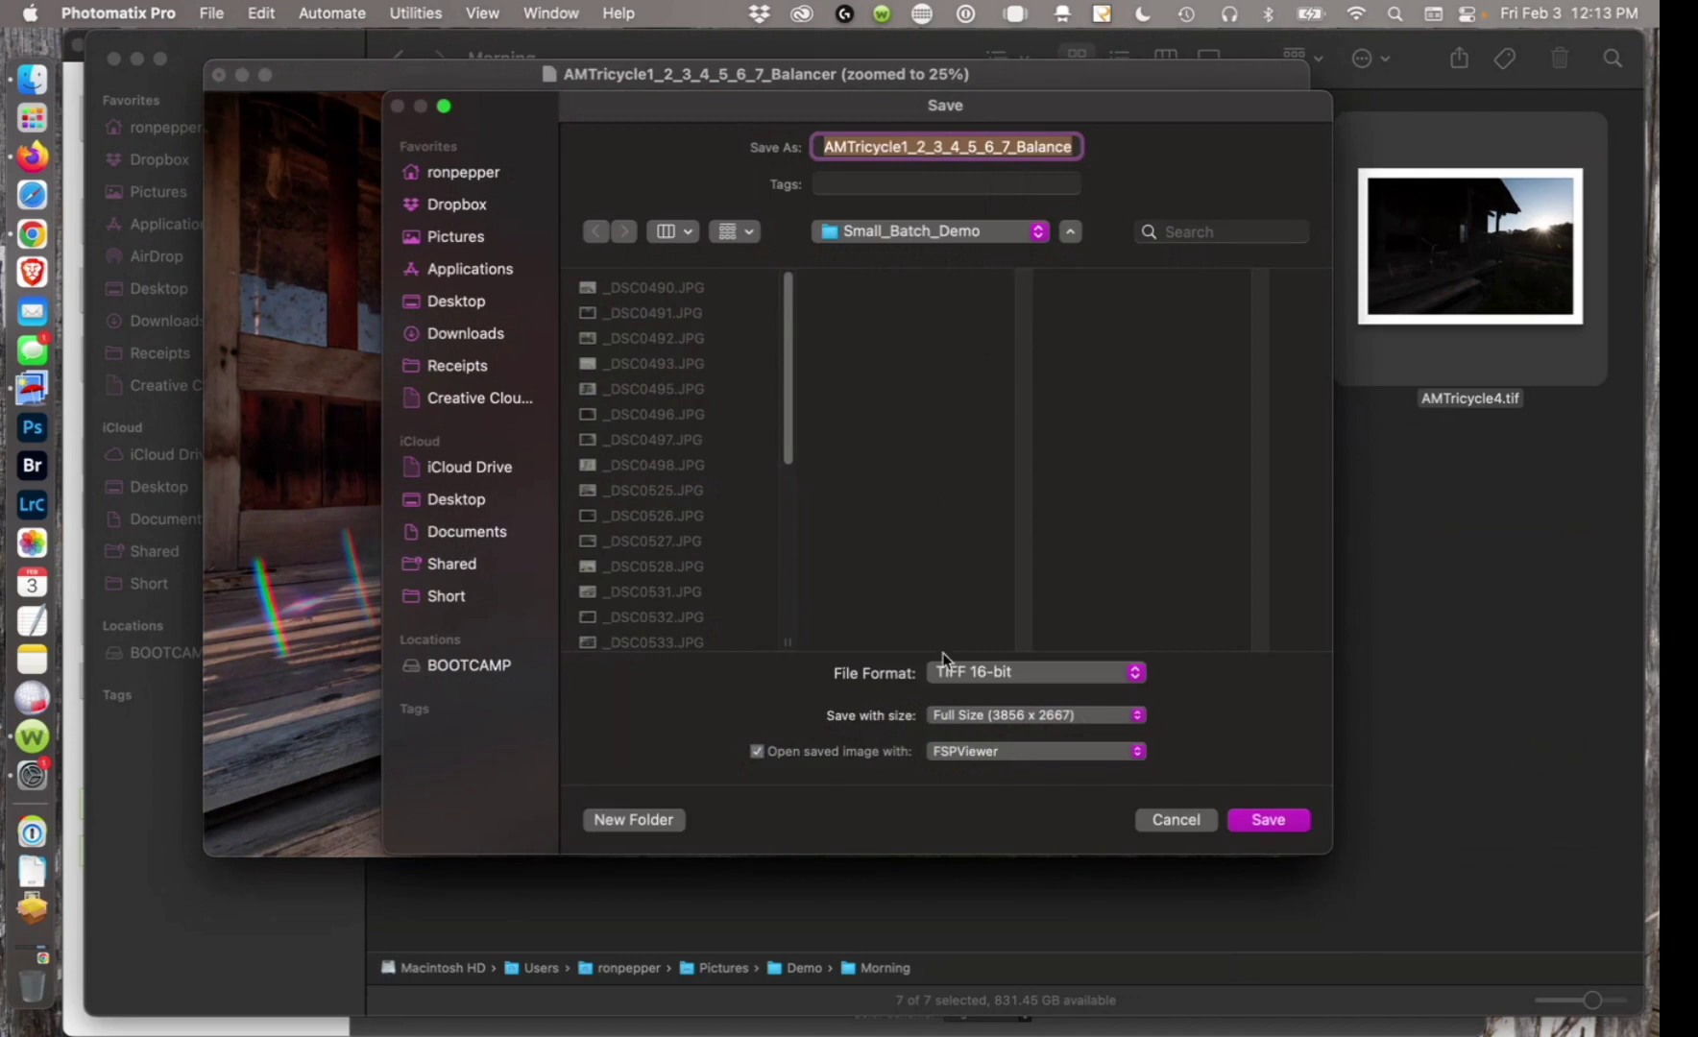
pyautogui.click(968, 676)
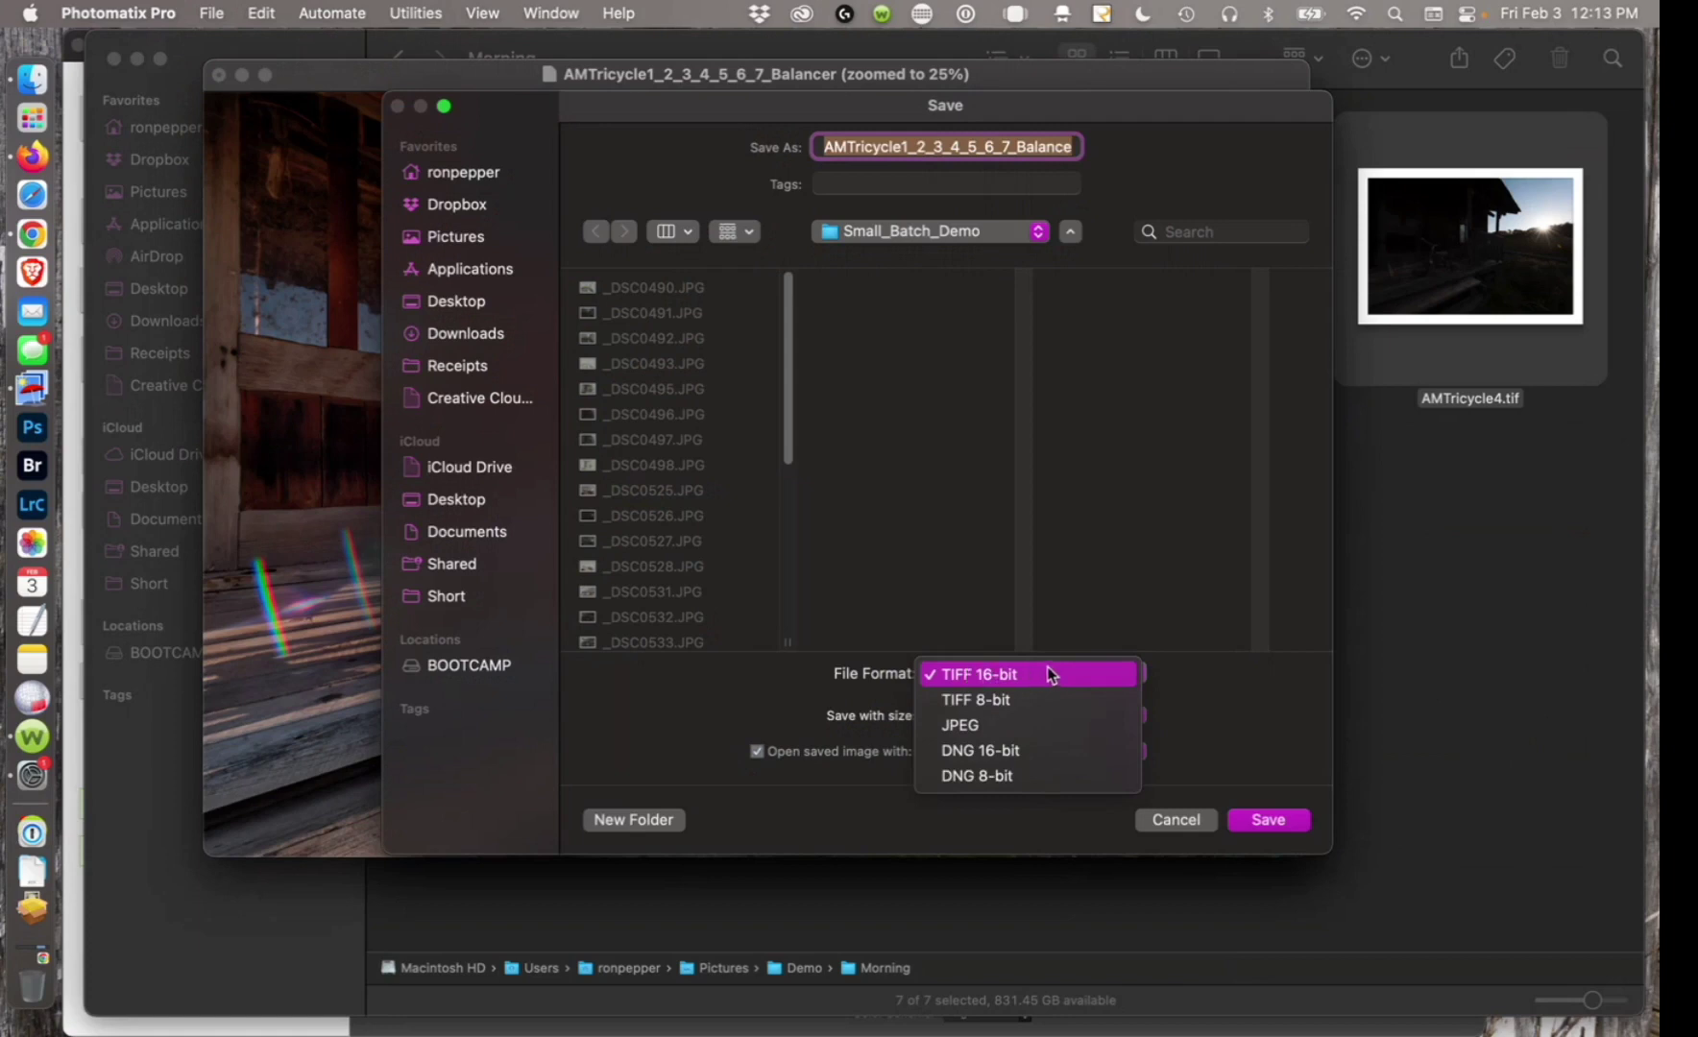
pyautogui.click(1068, 725)
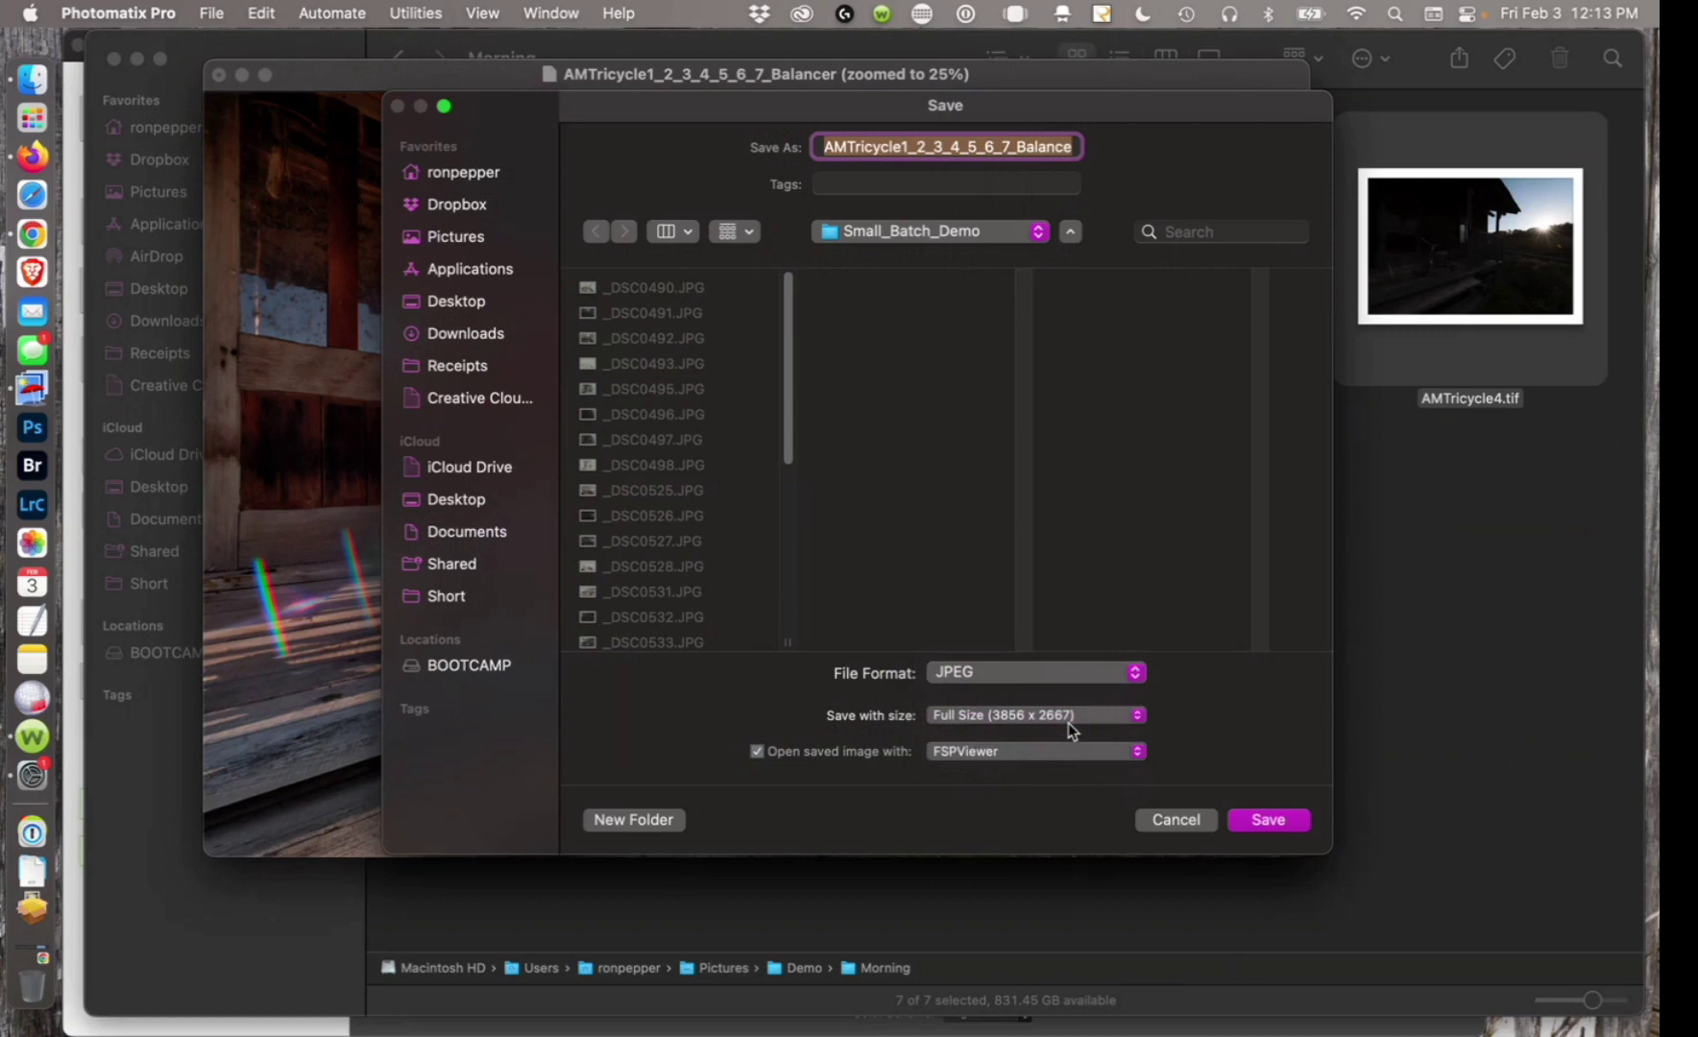
pyautogui.click(1067, 722)
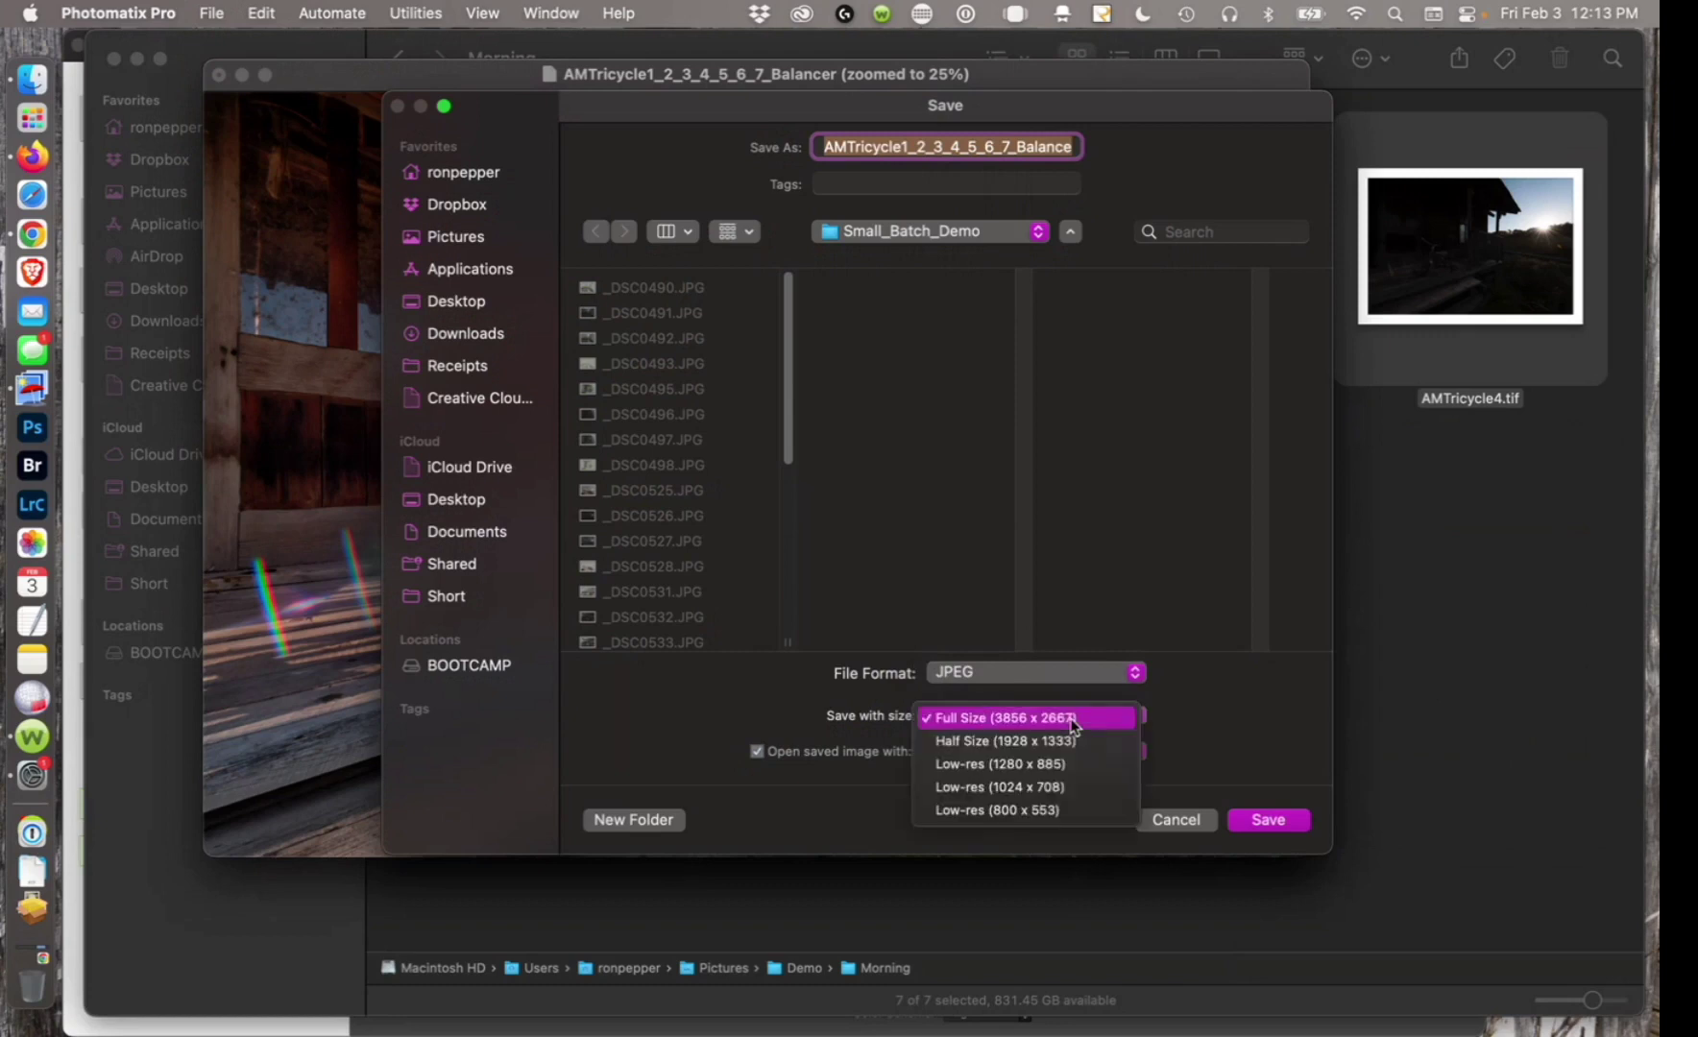
pyautogui.click(1079, 762)
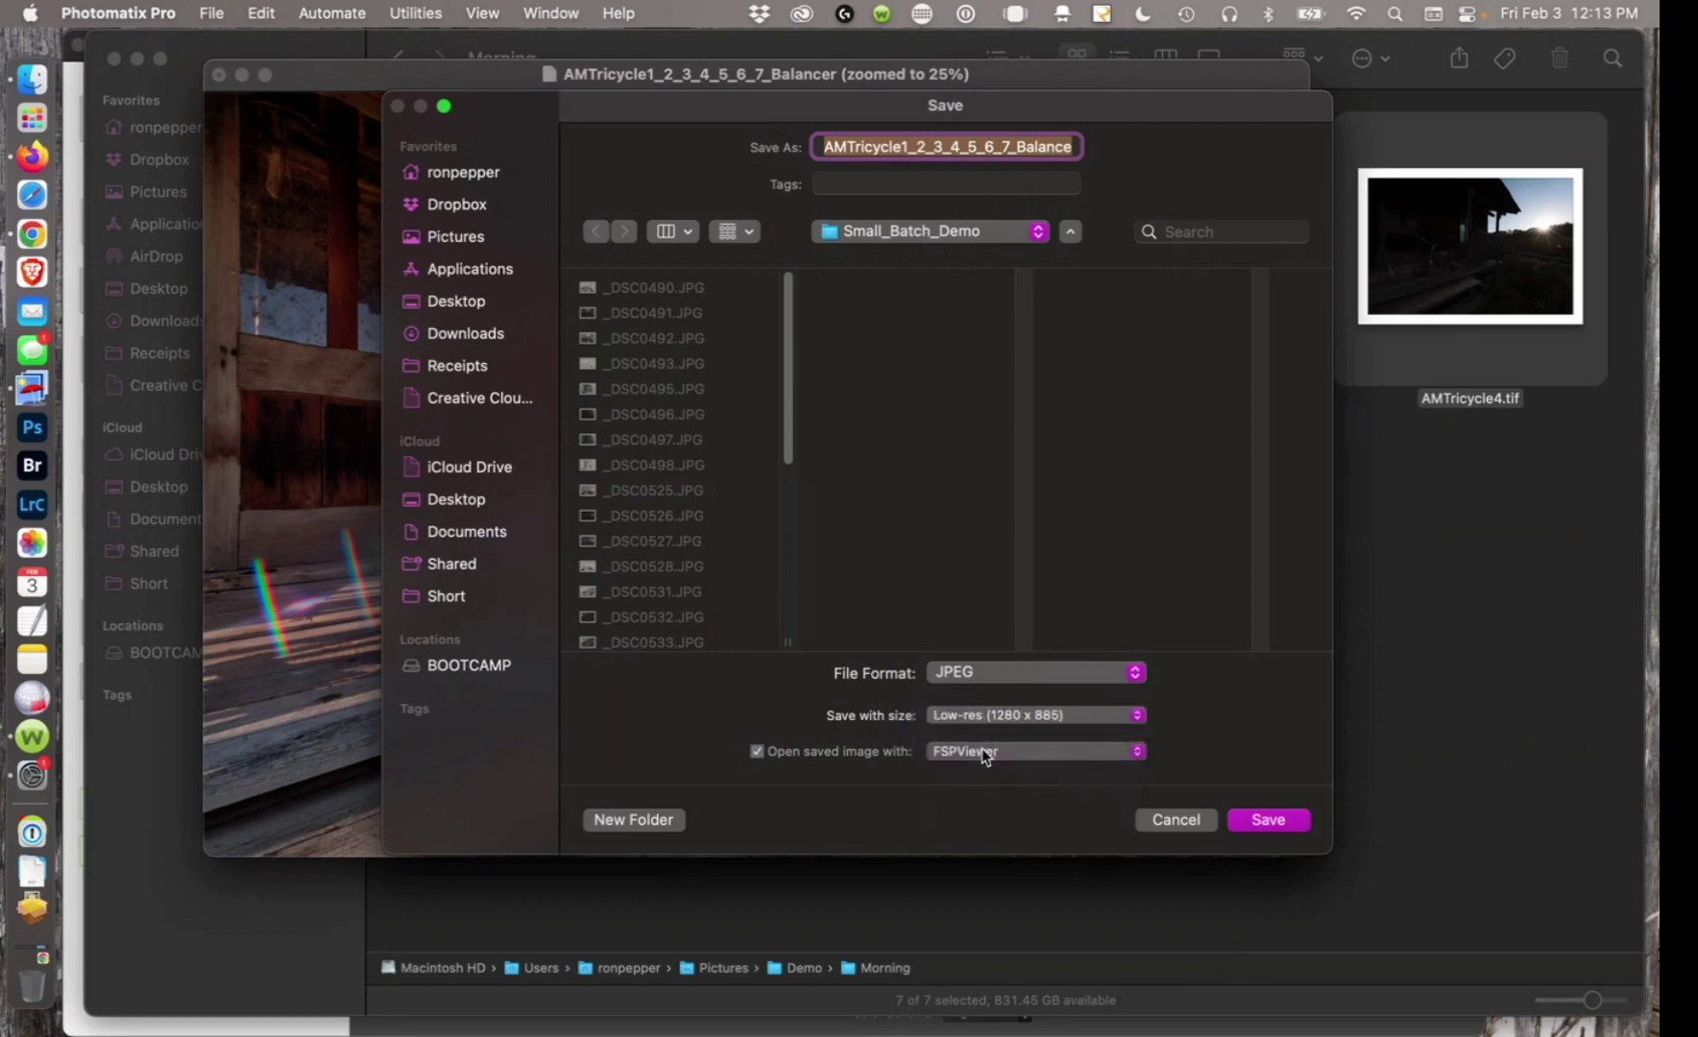
pyautogui.click(995, 753)
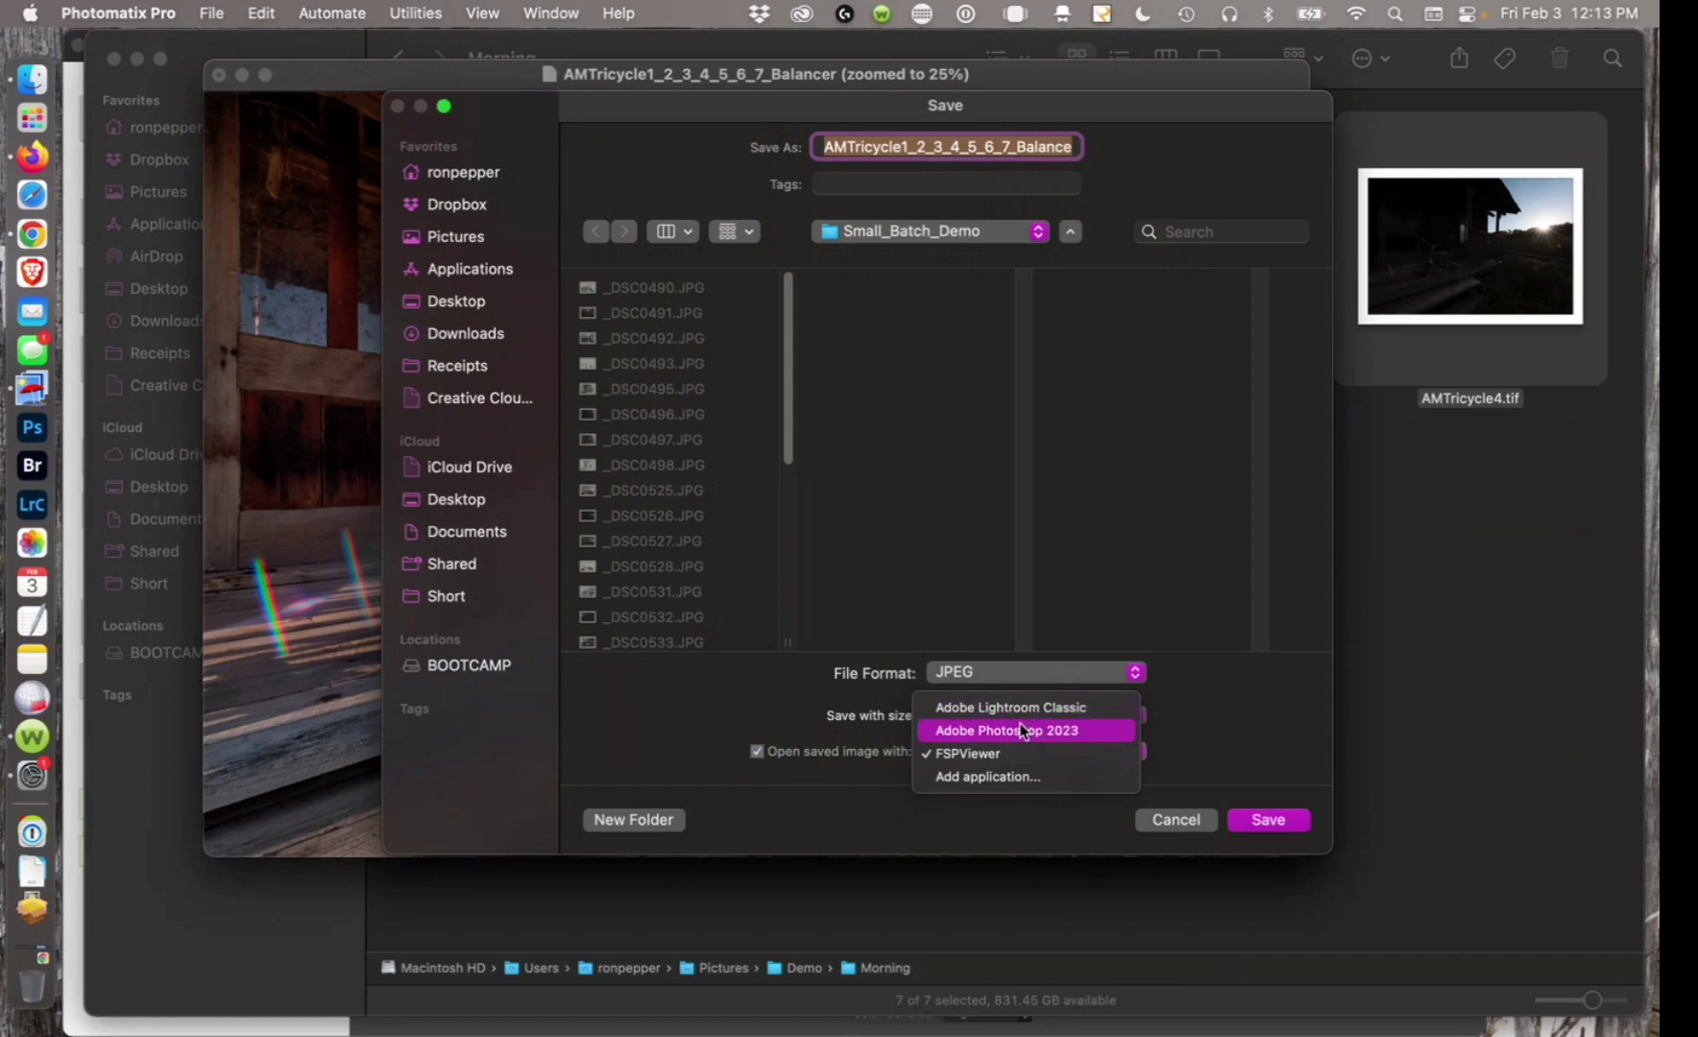
pyautogui.click(891, 774)
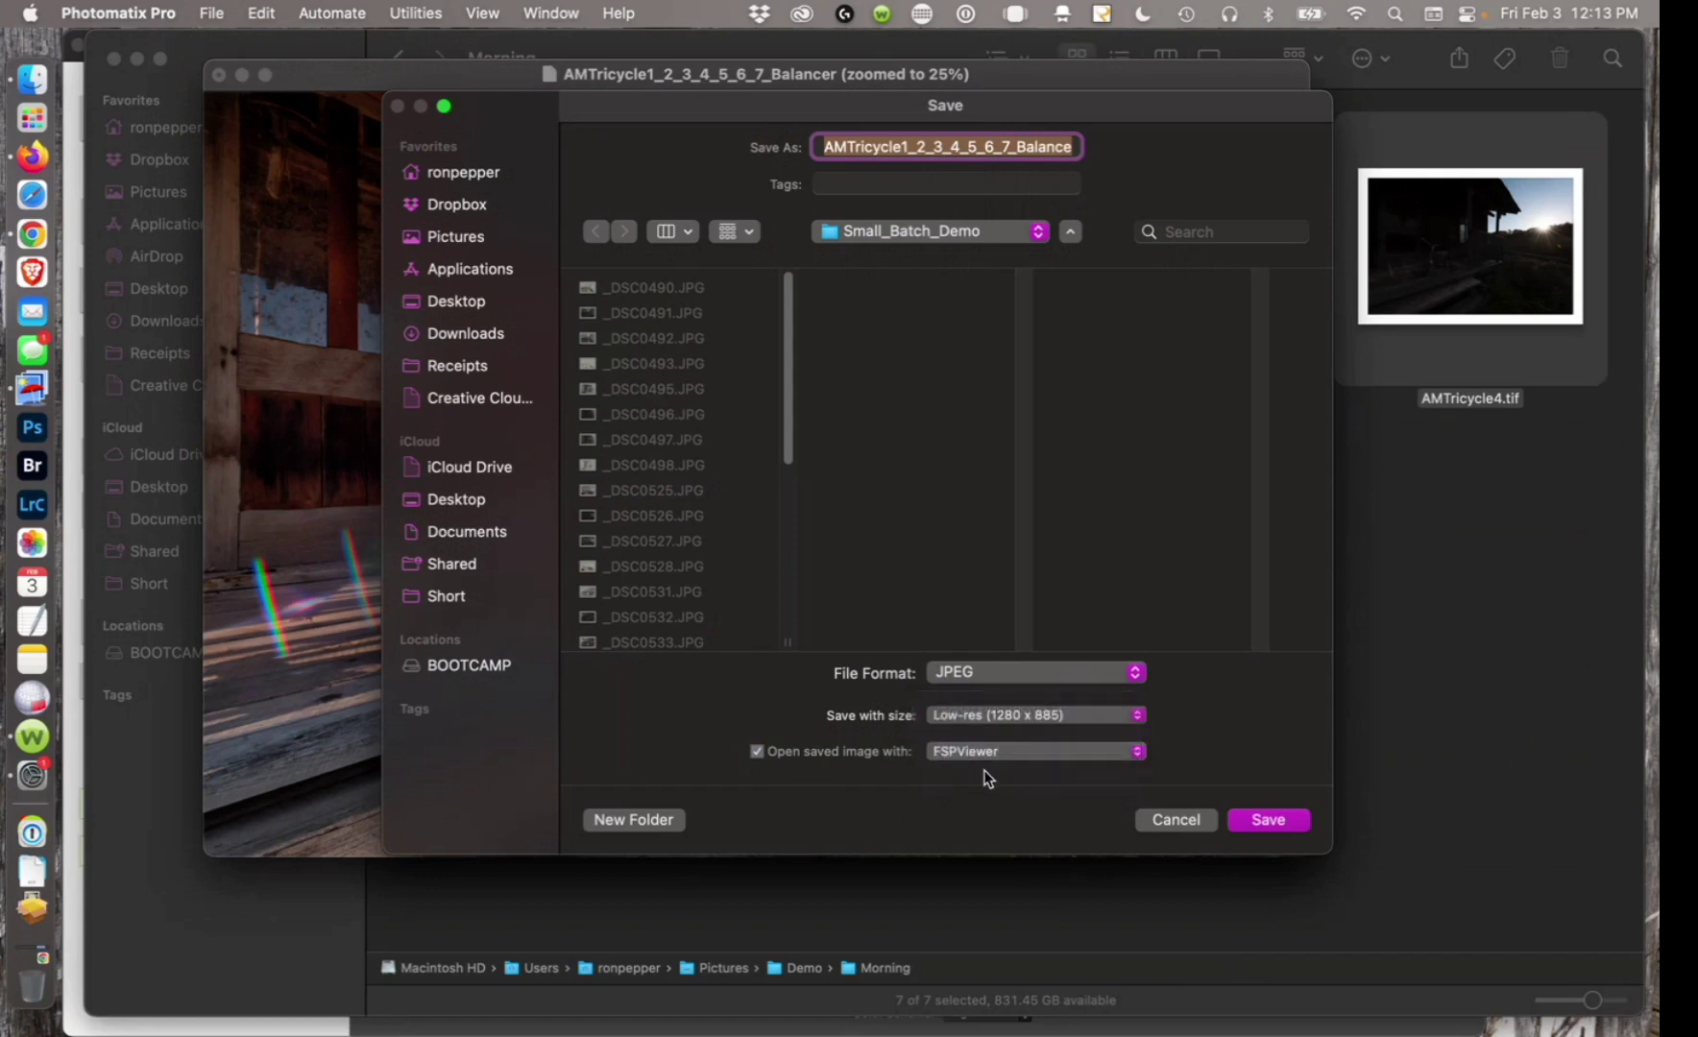
pyautogui.click(1177, 820)
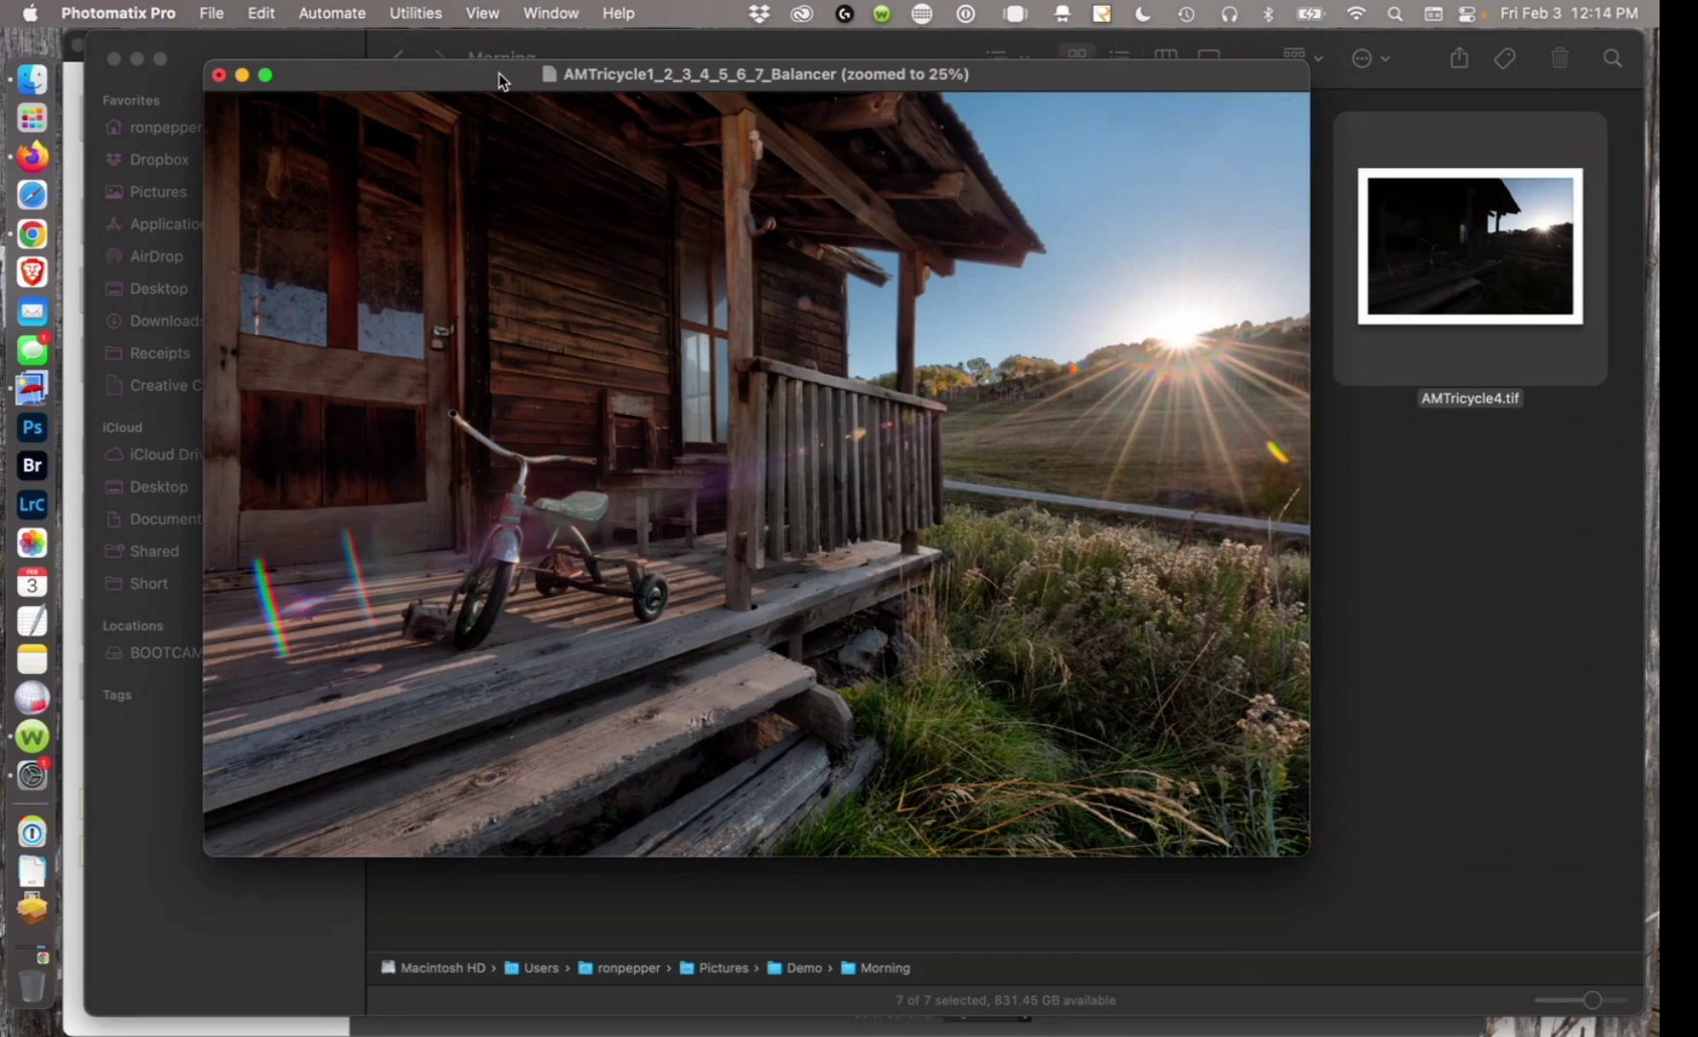
# Reopen the merged photo to redo it with other settings, try a Saturation of 4.5, and reduce it to 2.2.
pyautogui.moveTo(498, 73); pyautogui.dragTo(529, 76)
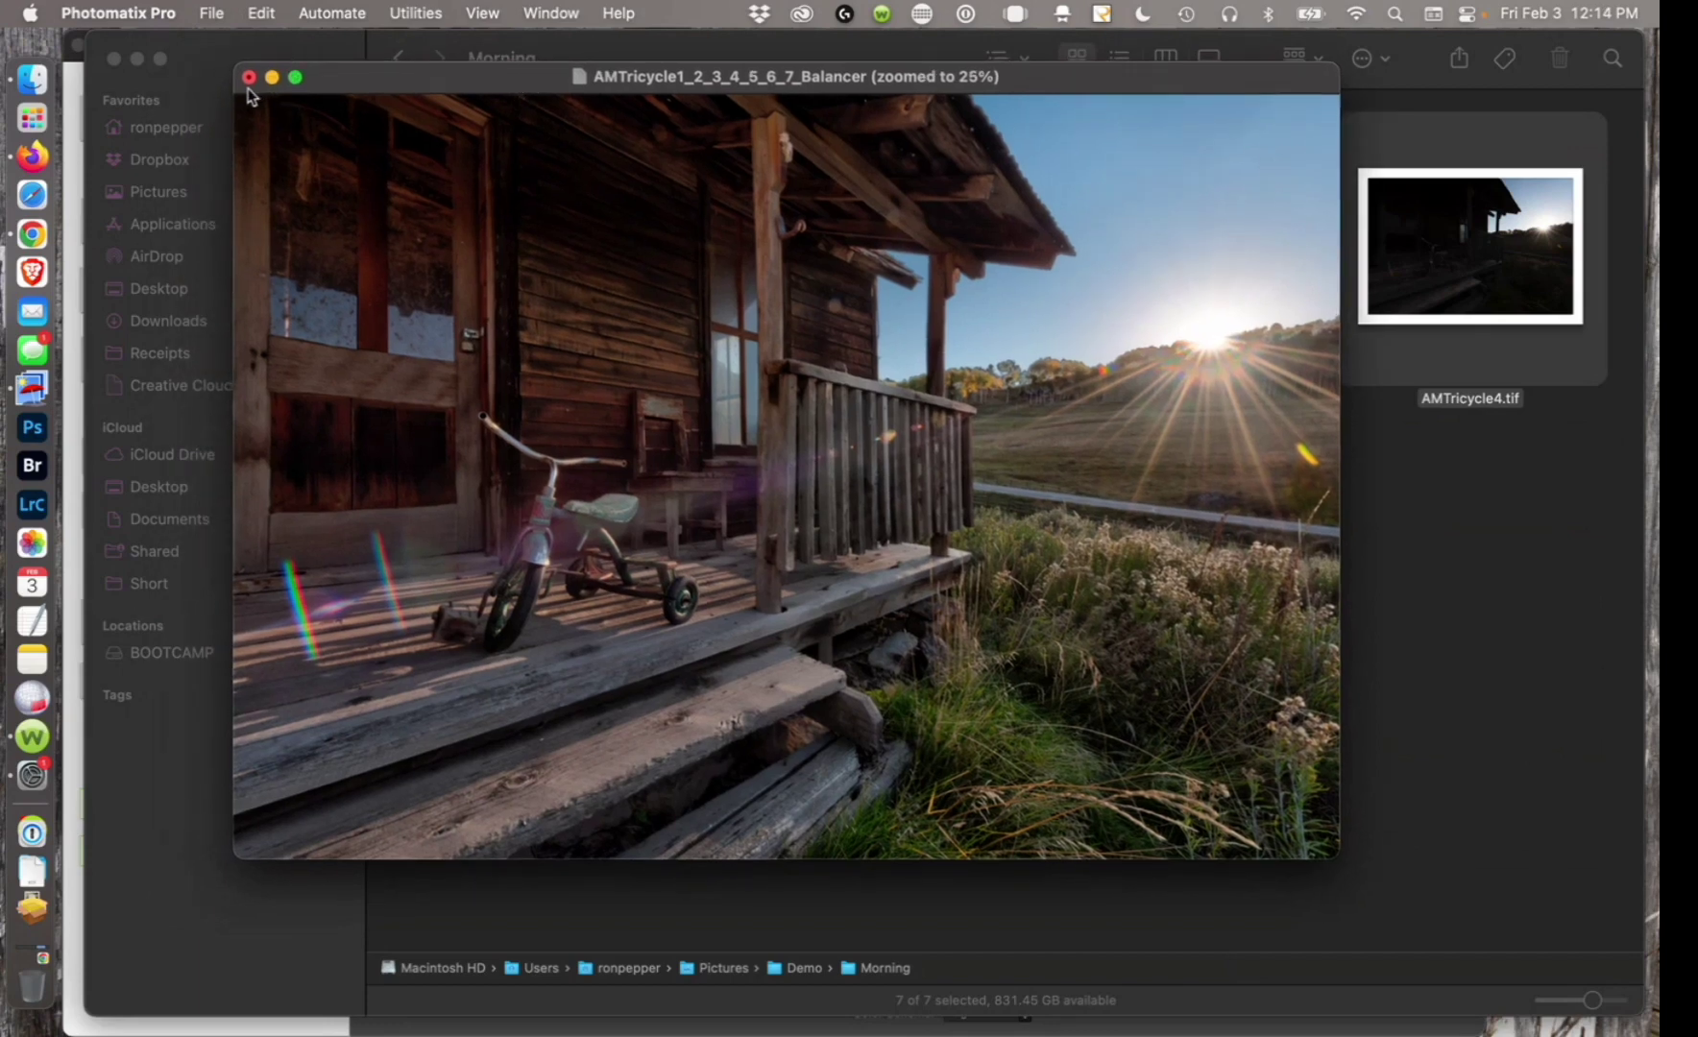
pyautogui.moveTo(418, 74); pyautogui.dragTo(629, 119)
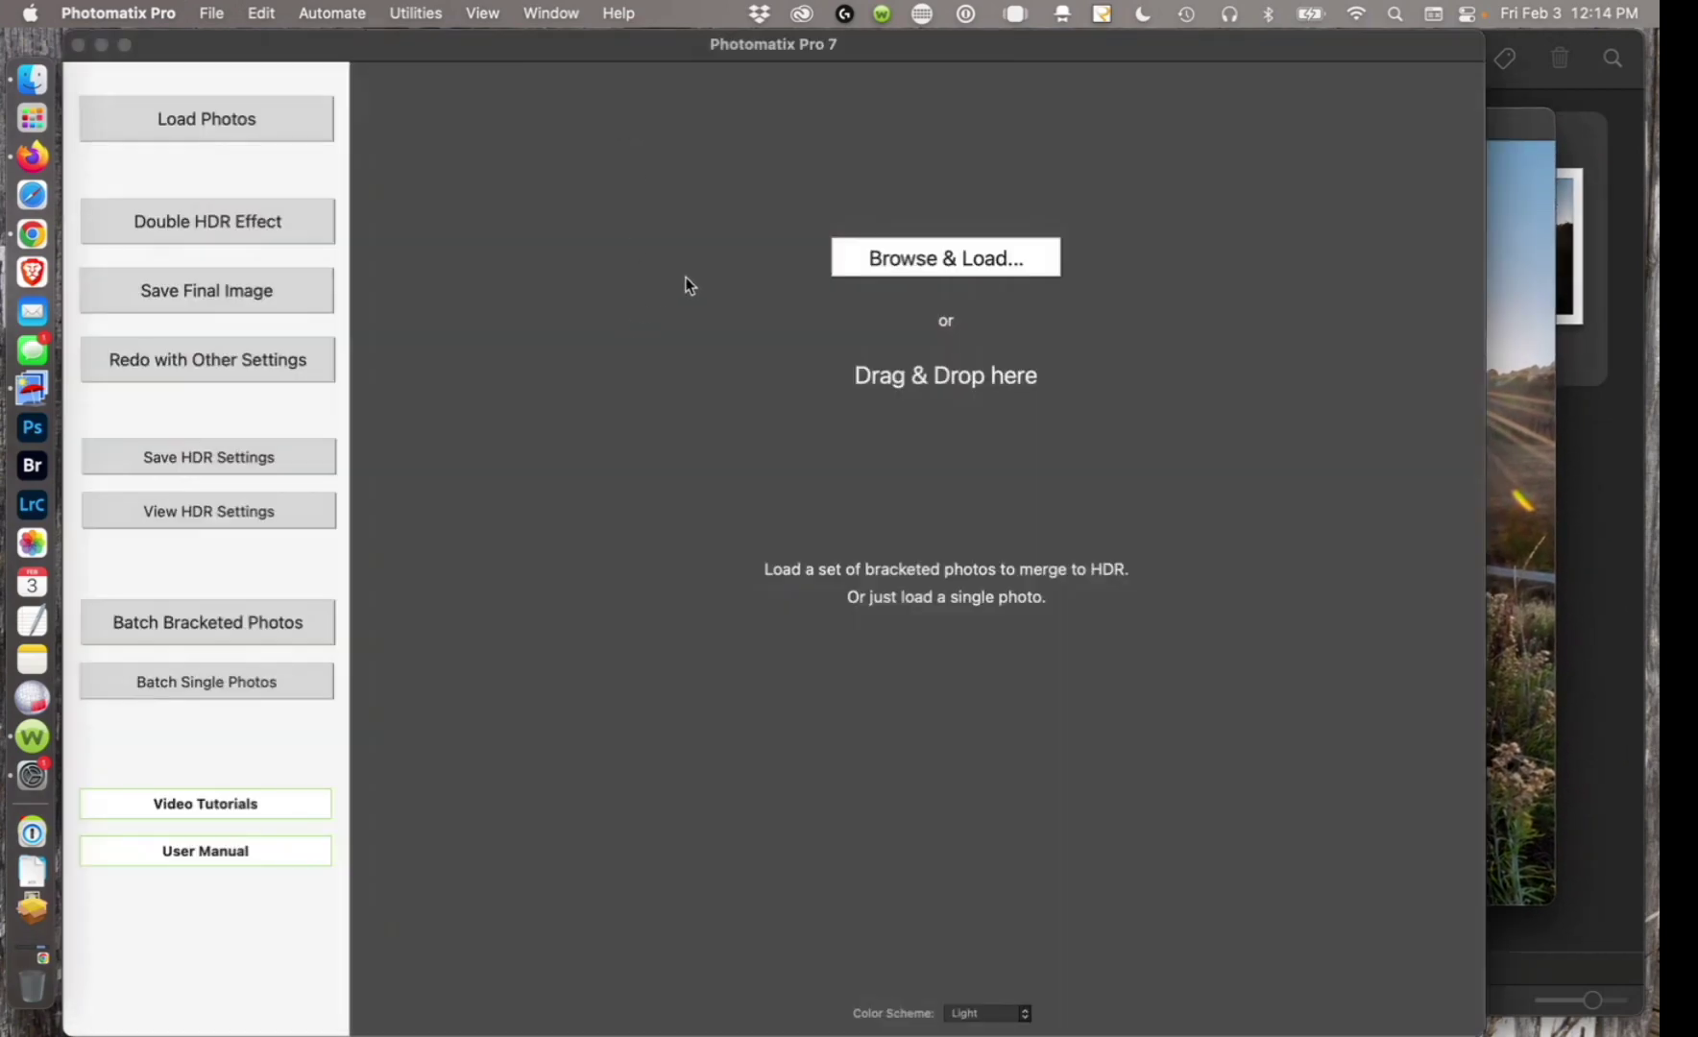
pyautogui.click(228, 365)
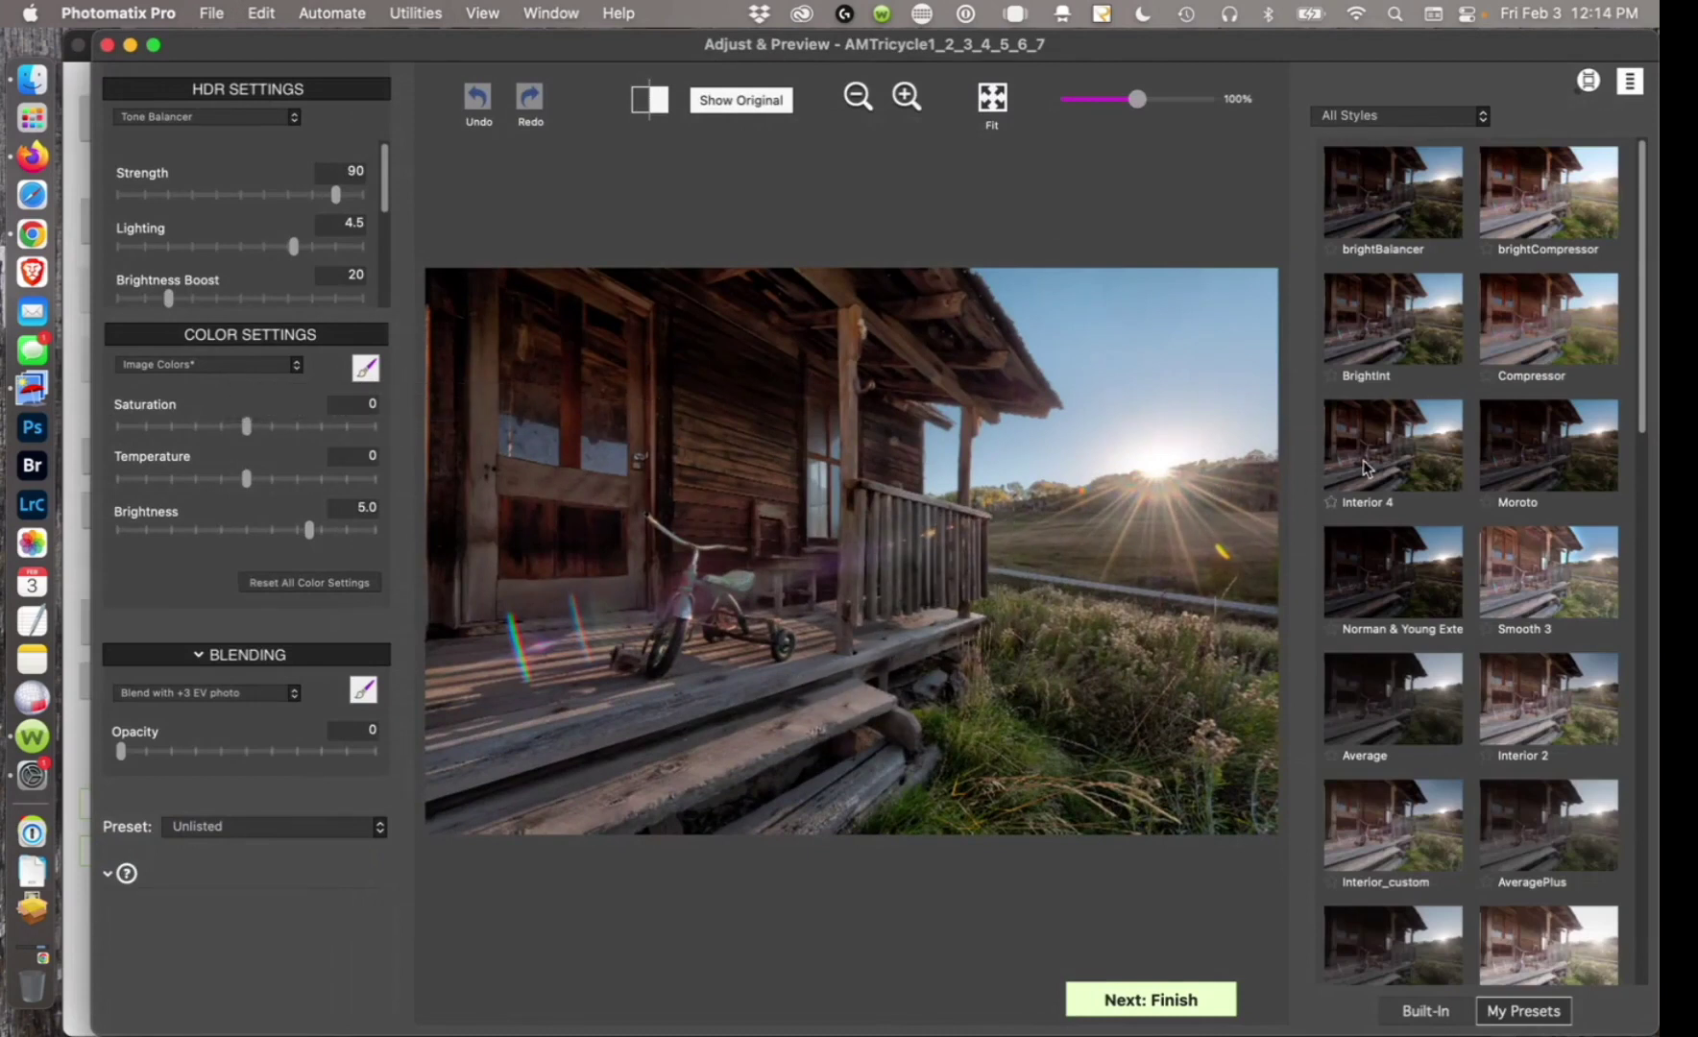
pyautogui.moveTo(246, 426); pyautogui.dragTo(302, 425)
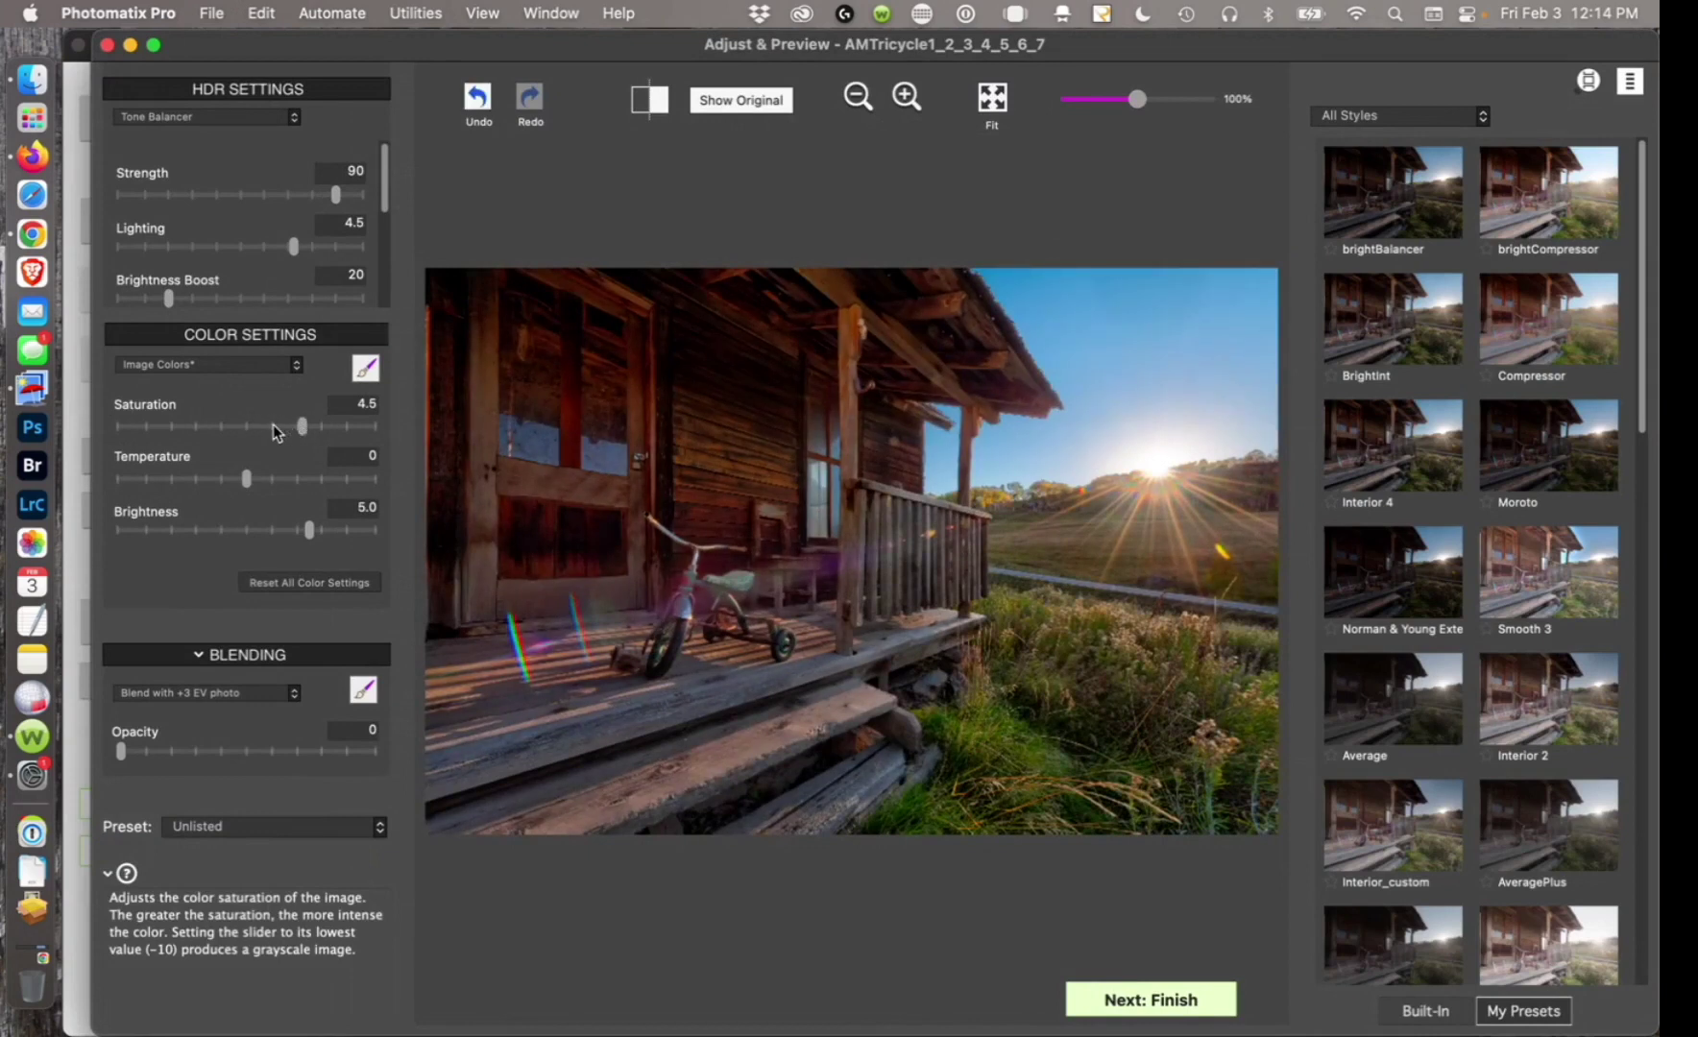
pyautogui.click(274, 425)
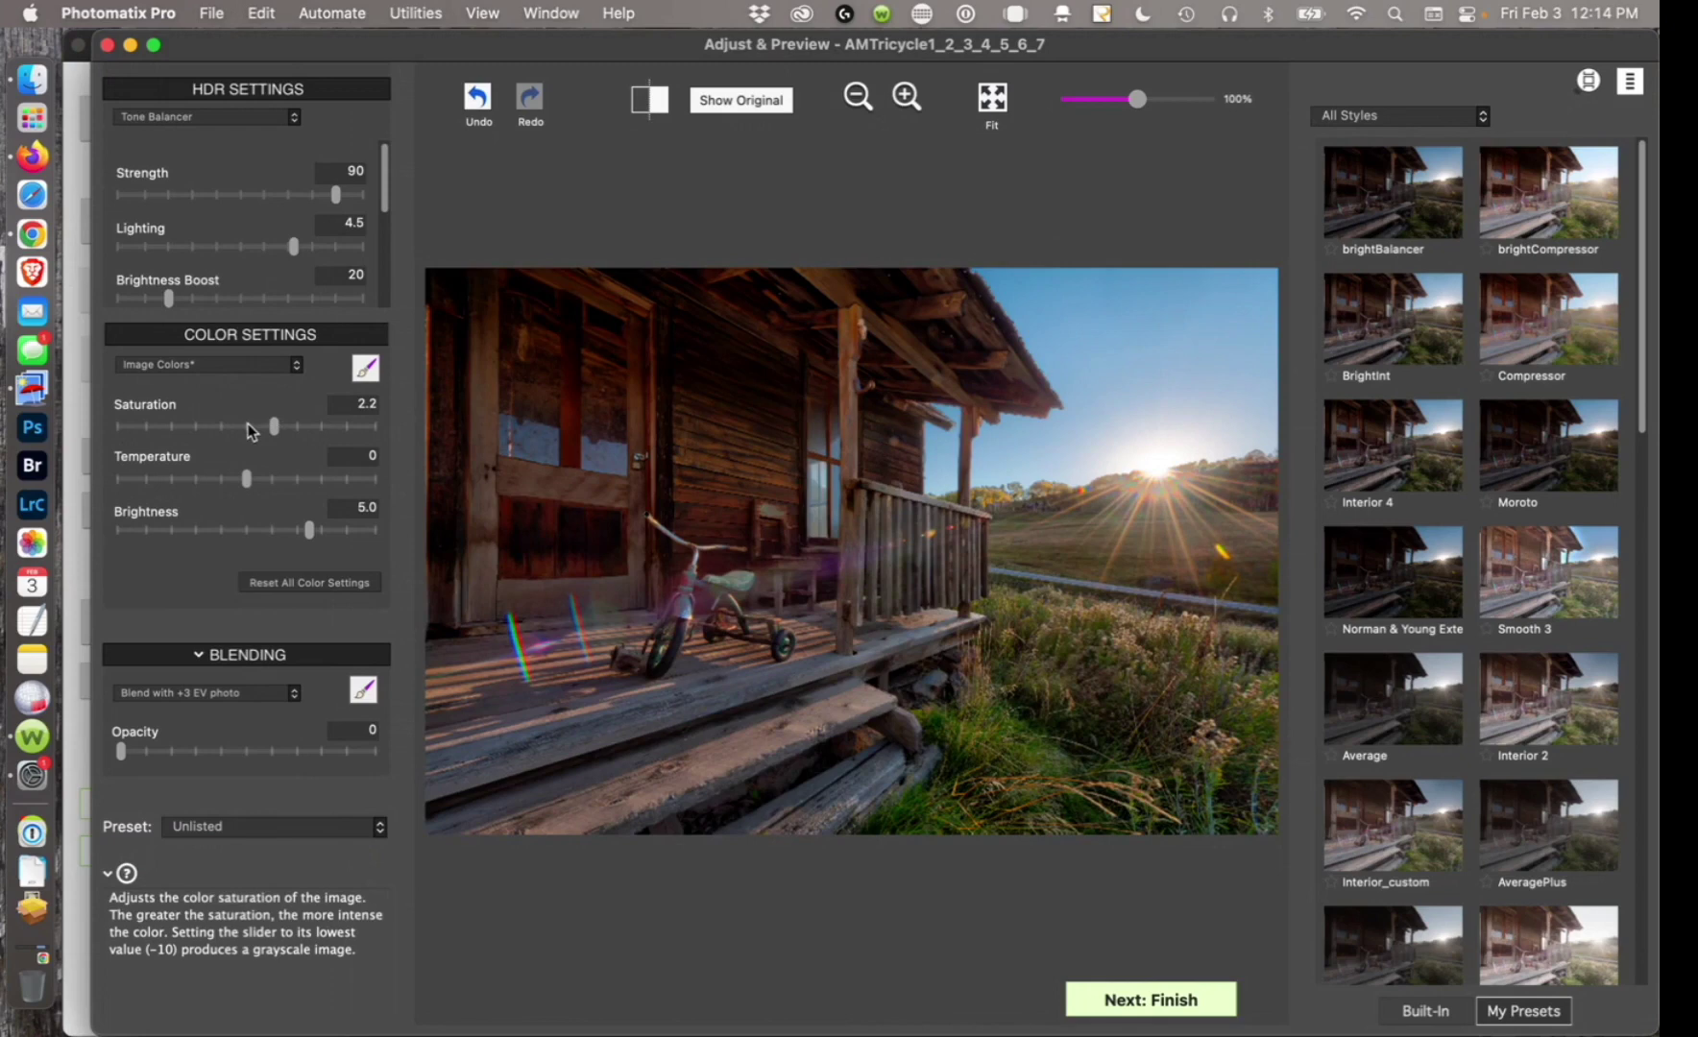
# Set the color Temperature to 1.8 and Brightness to 2.7, process the image, and complete the finishing touches without a contrast preset.
pyautogui.click(268, 479)
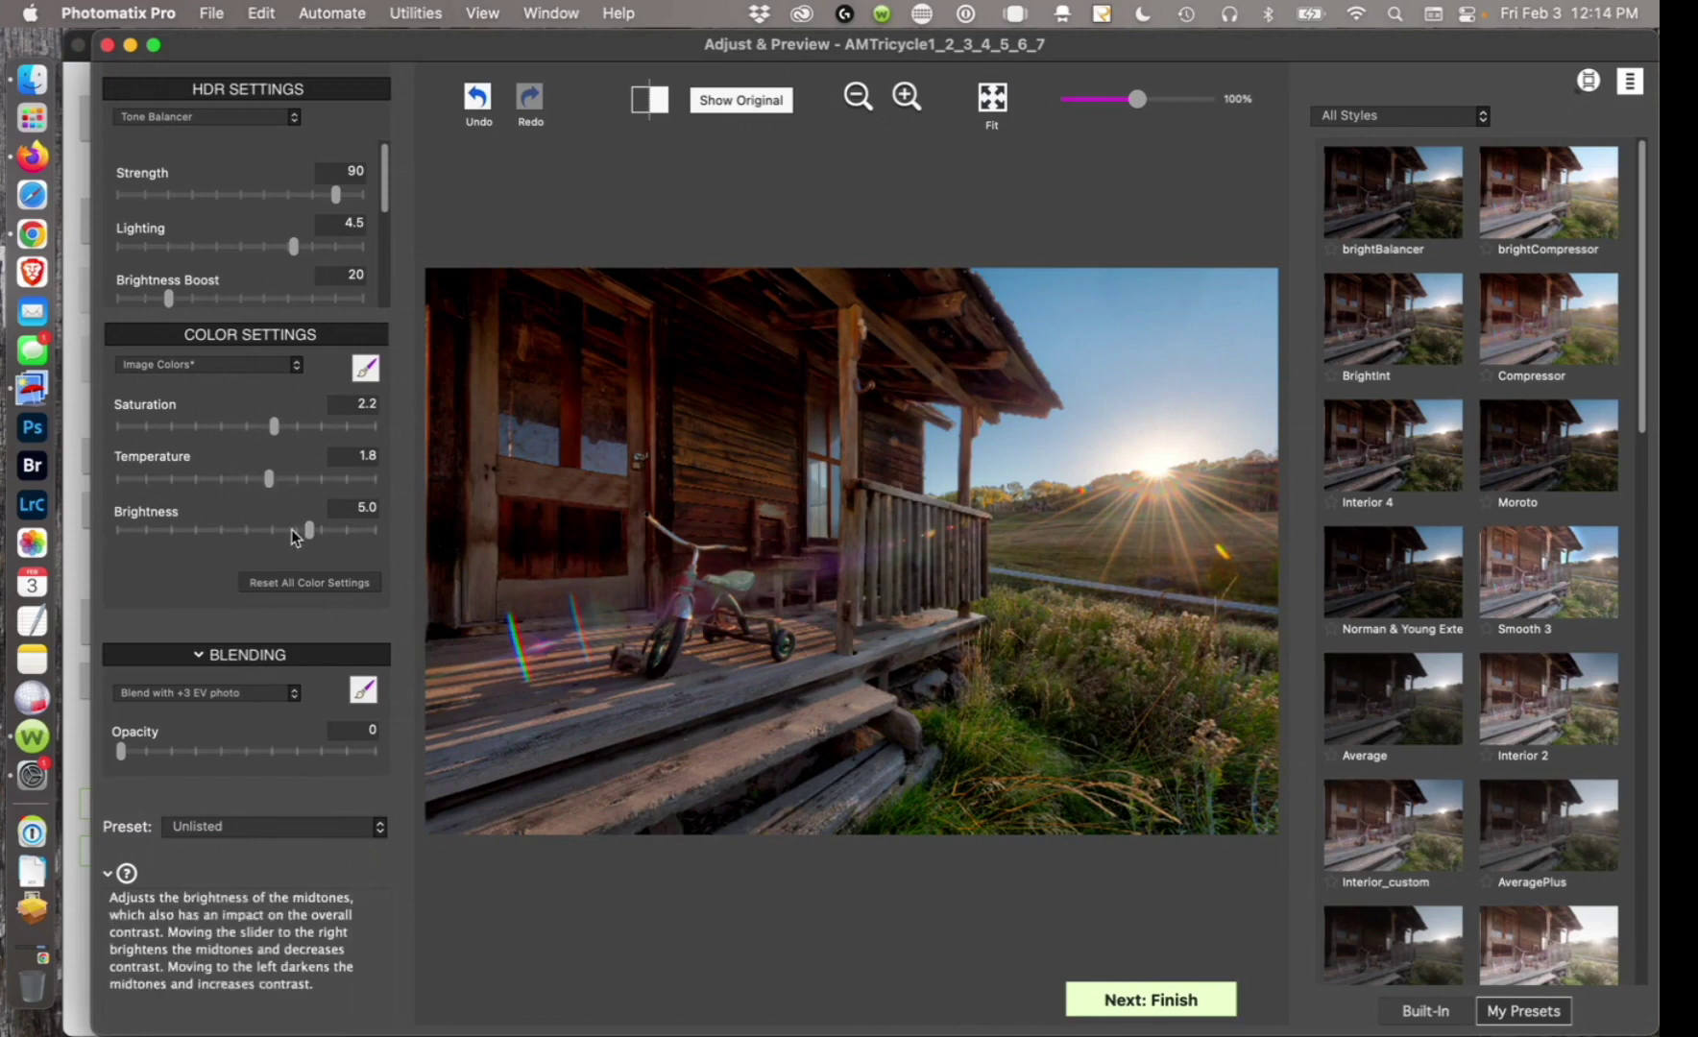
pyautogui.moveTo(302, 530); pyautogui.dragTo(275, 531)
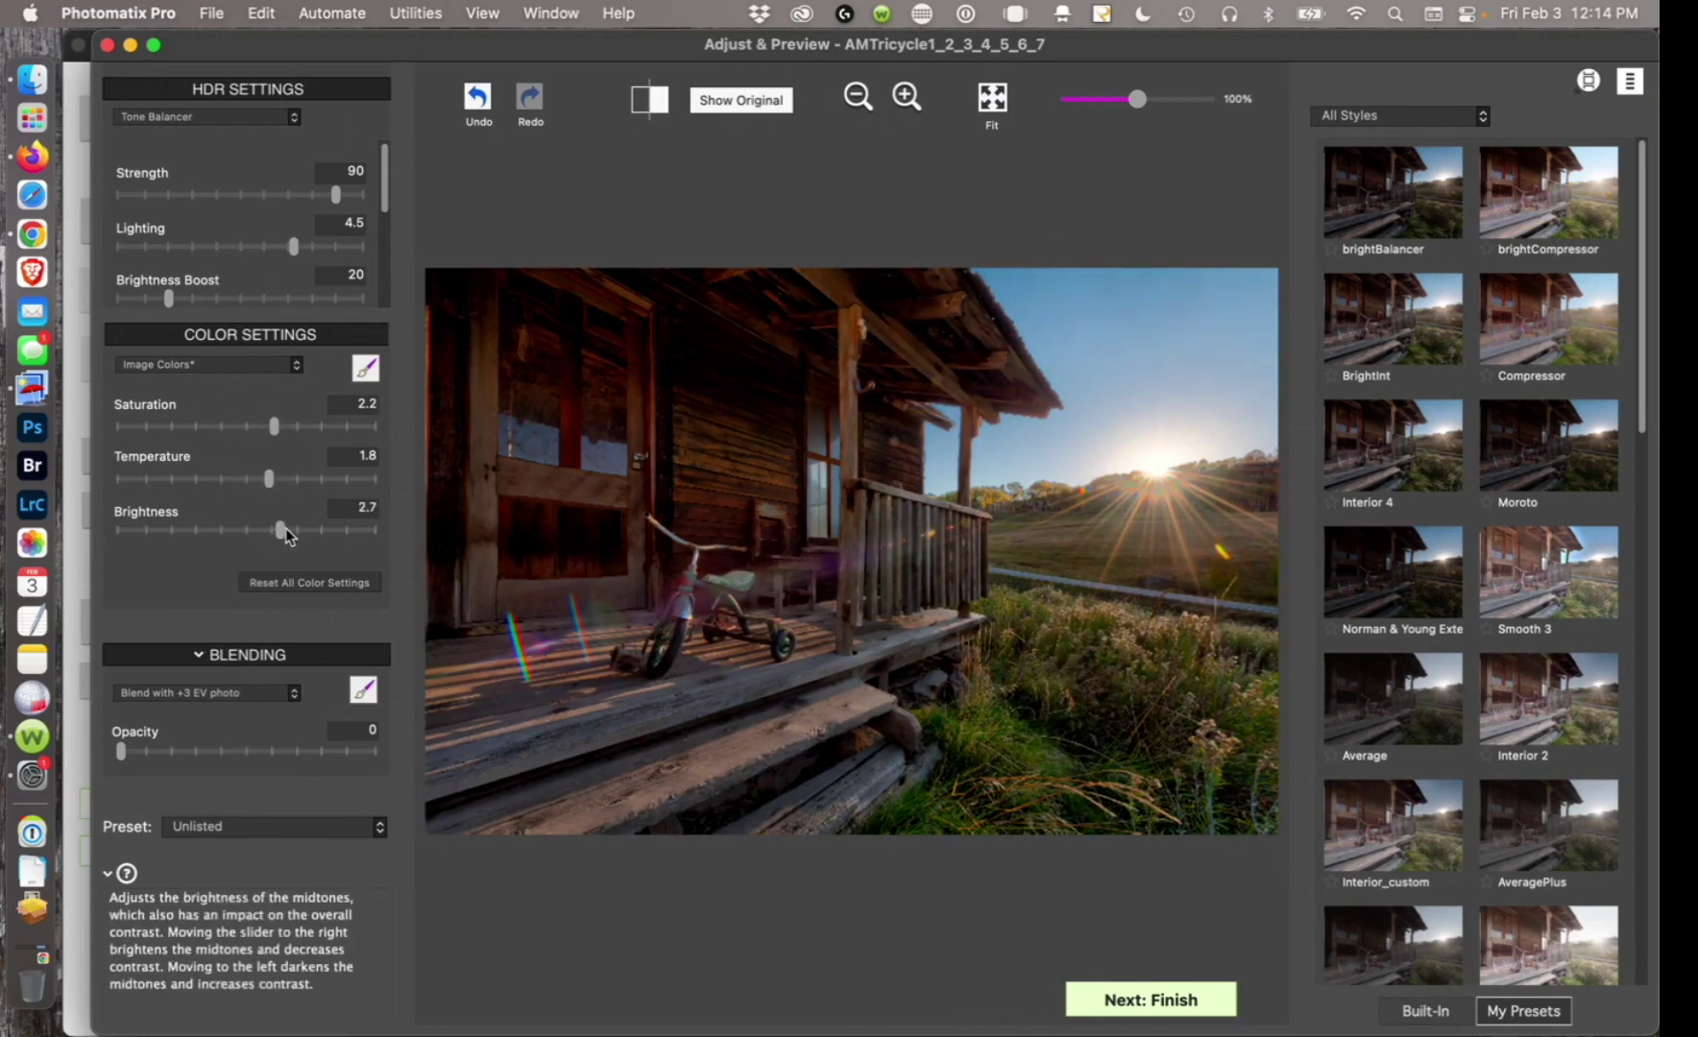
pyautogui.click(1116, 1005)
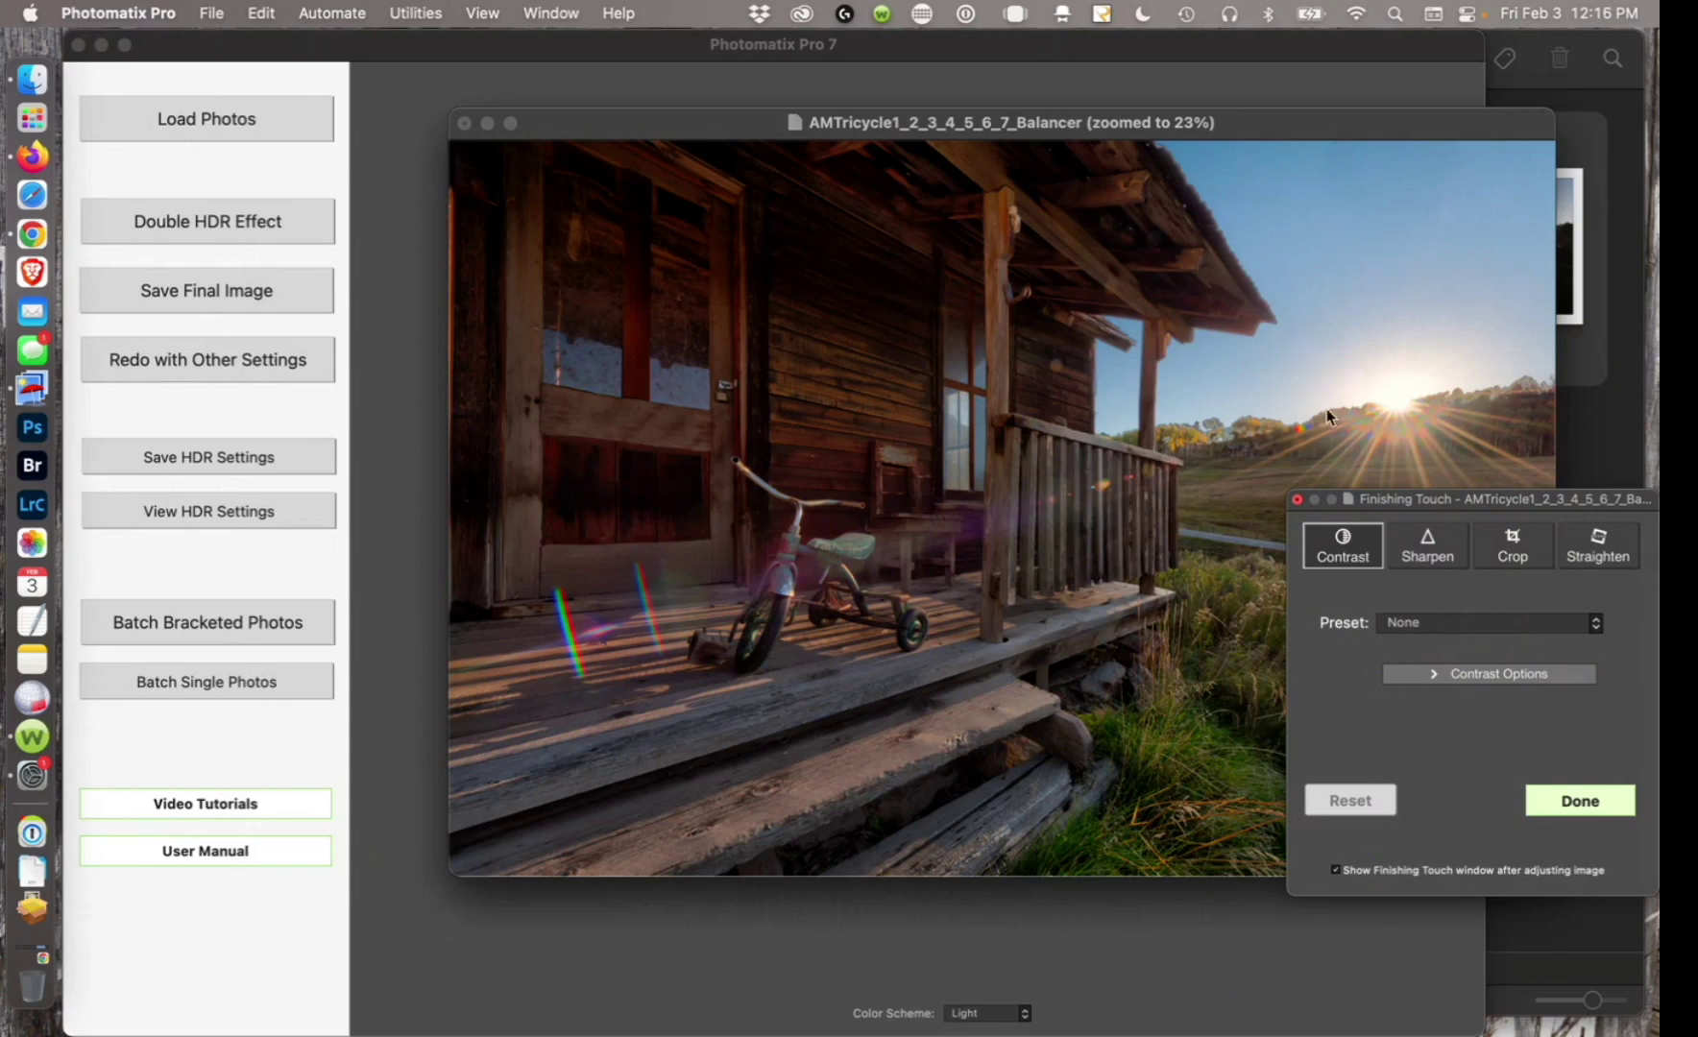
pyautogui.click(1562, 799)
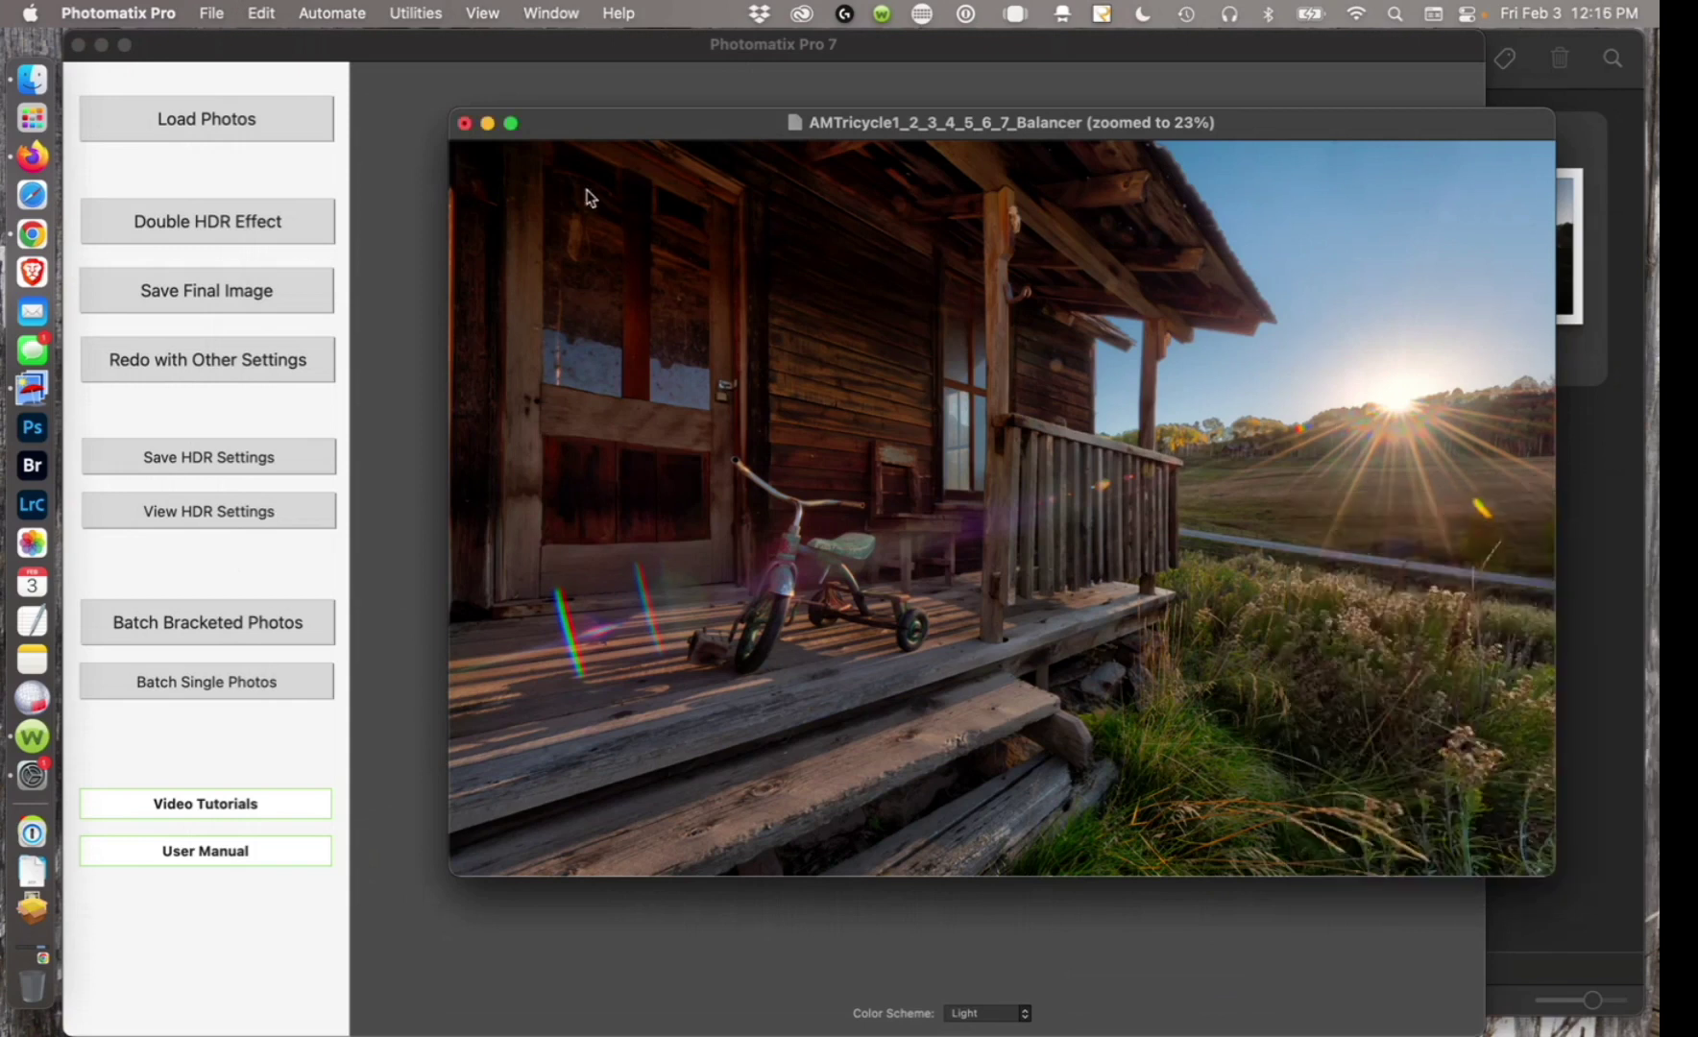
# Save the image as a full-size 16-bit TIFF in Small_Batch_Demo, set to open in Adobe Photoshop 2023.
pyautogui.click(211, 14)
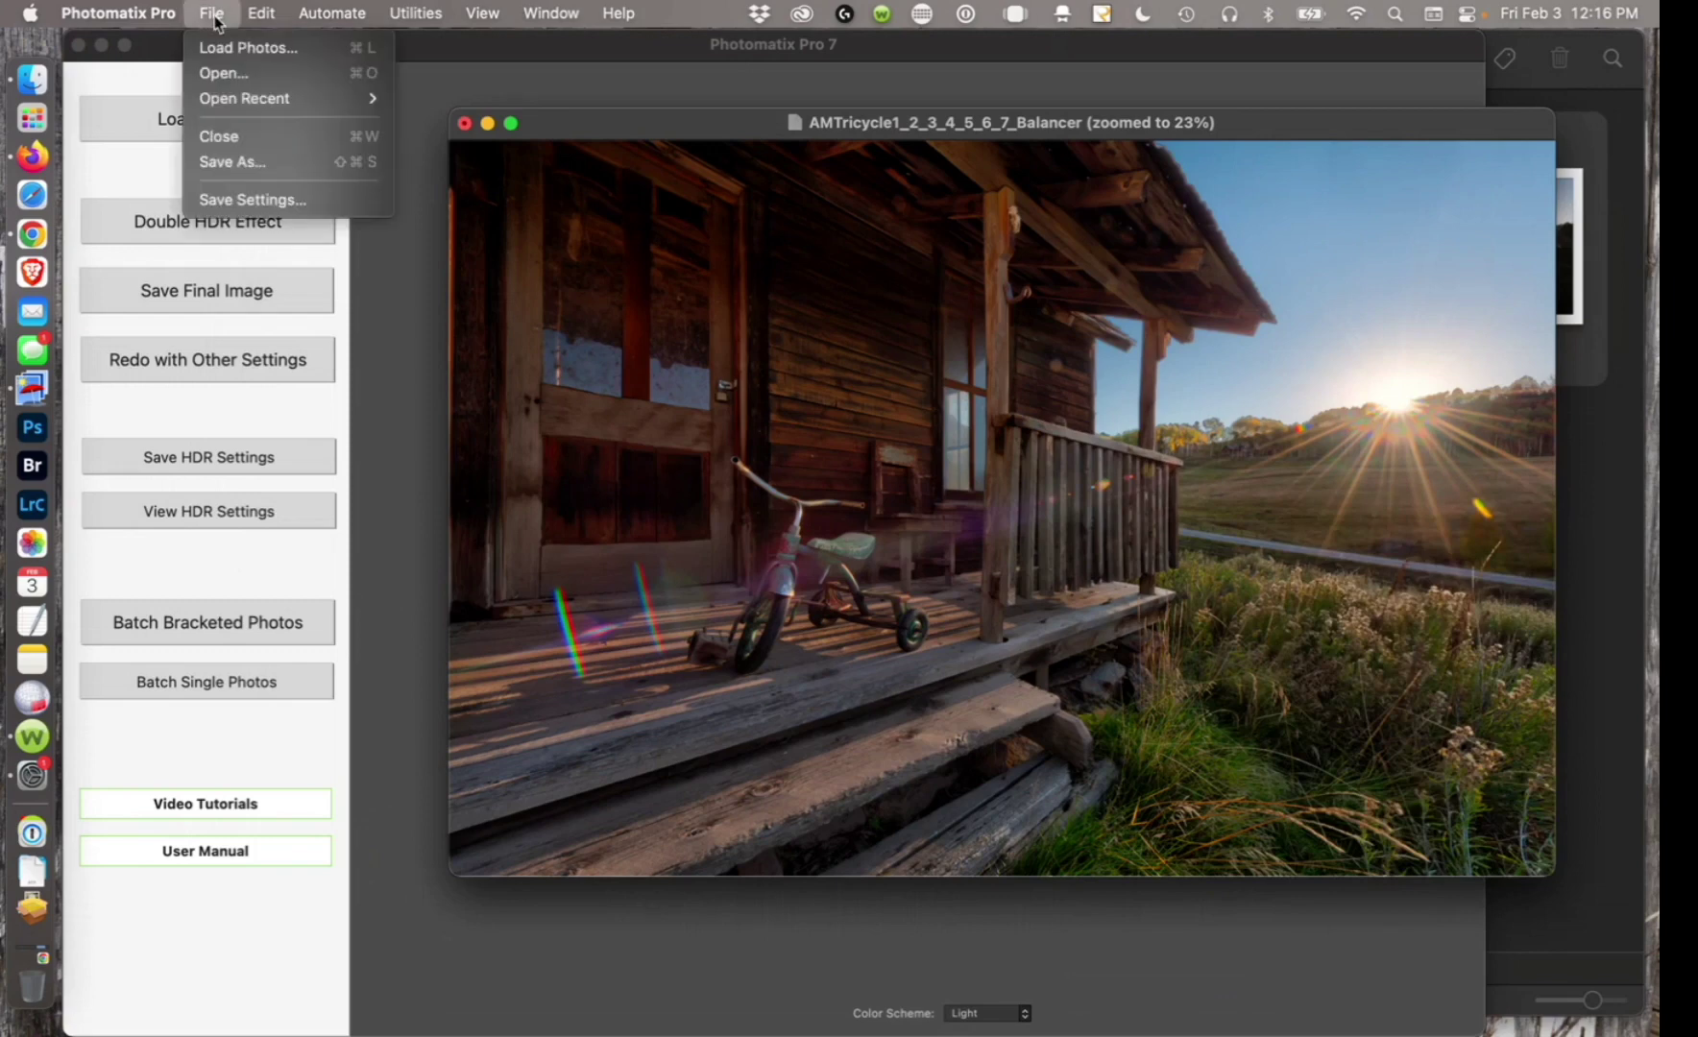
pyautogui.click(232, 163)
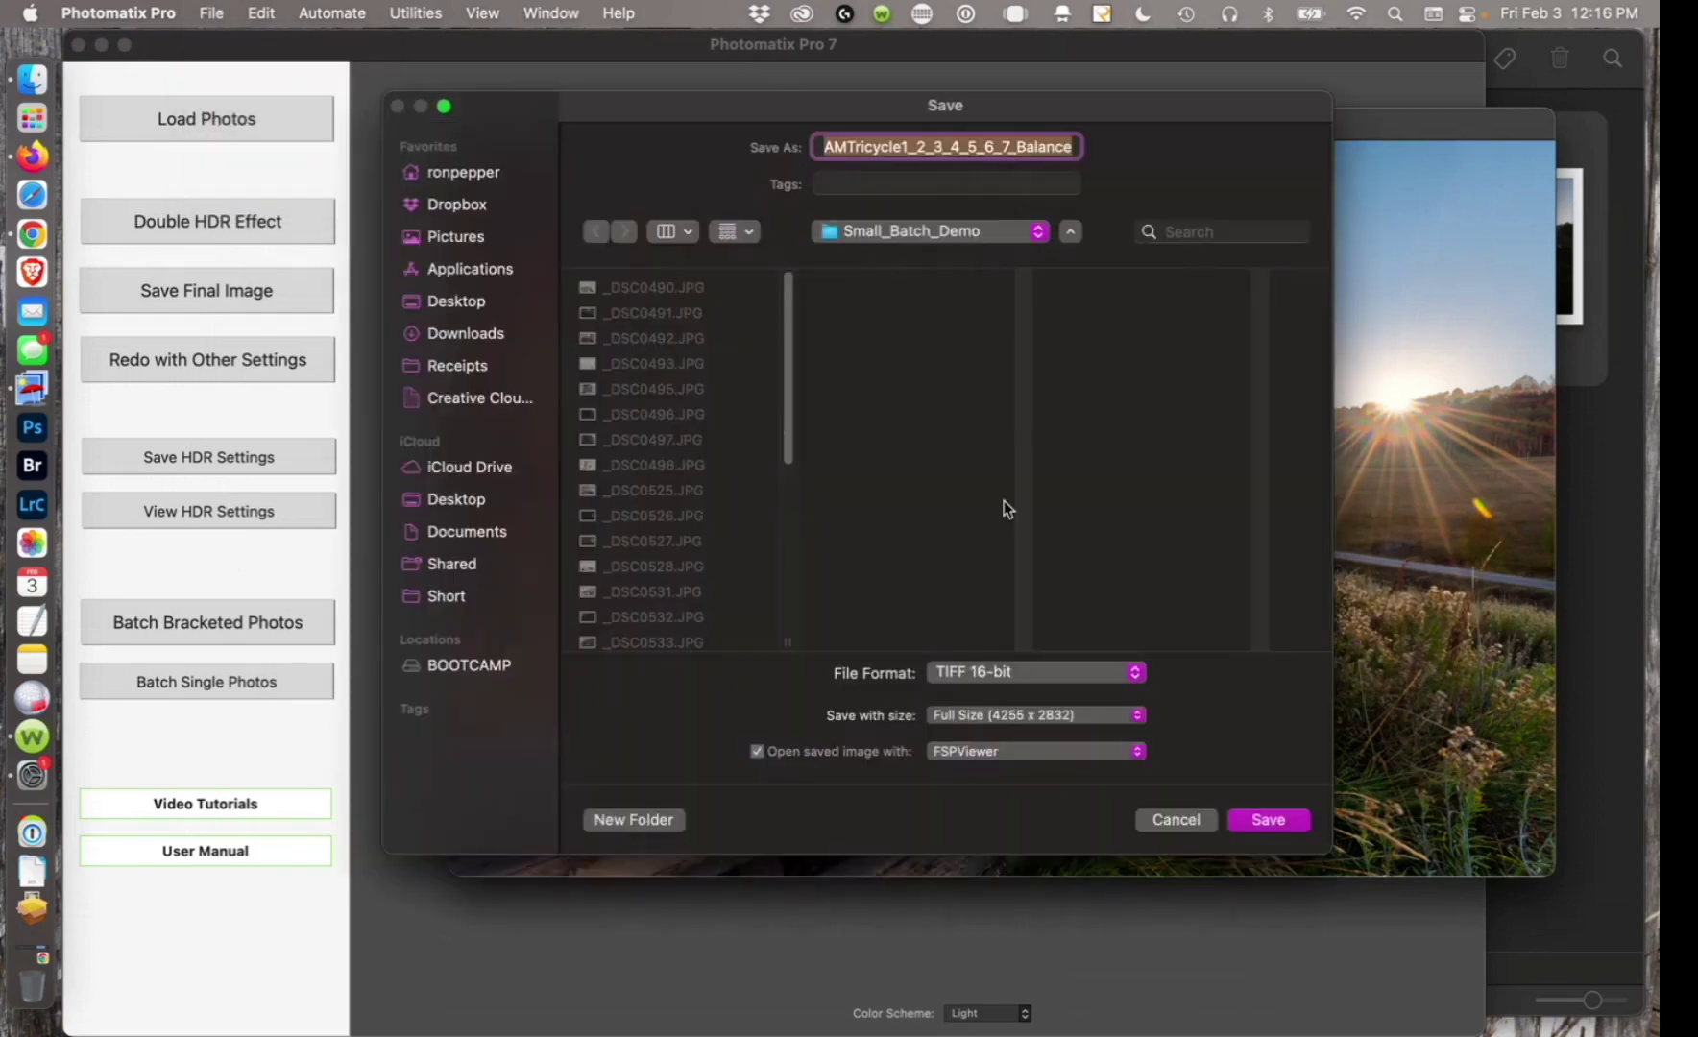
pyautogui.click(965, 727)
pyautogui.click(981, 721)
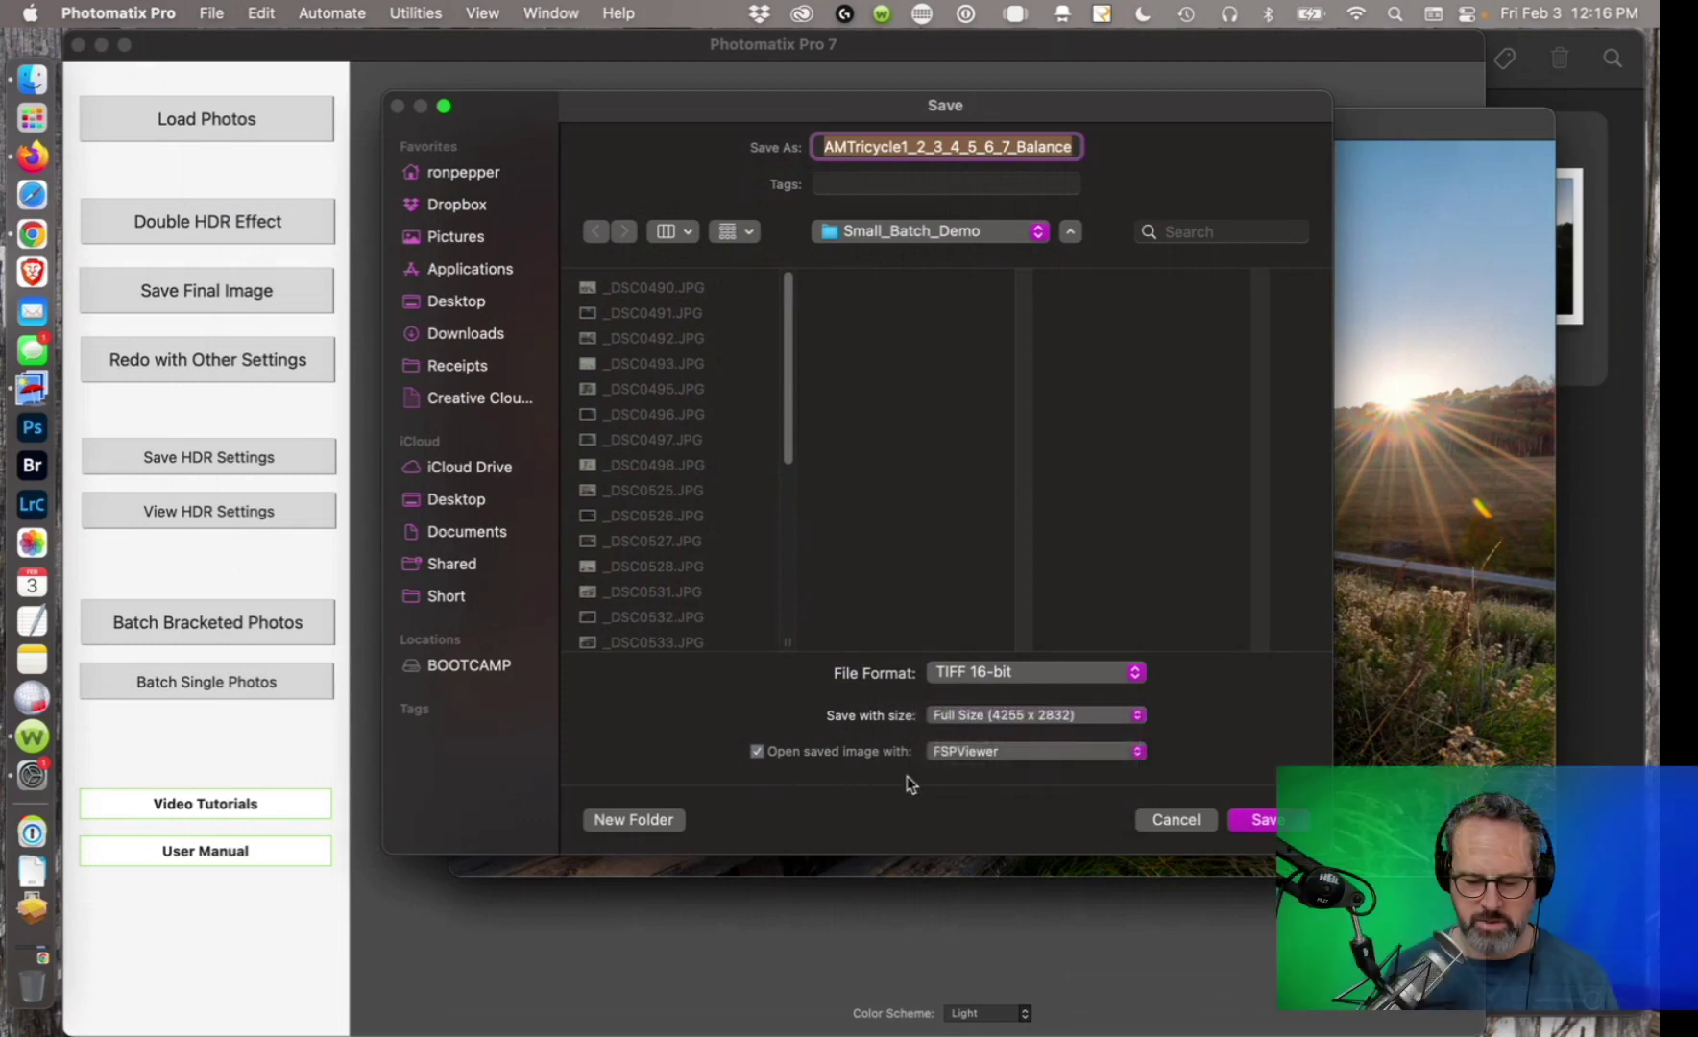
pyautogui.click(970, 753)
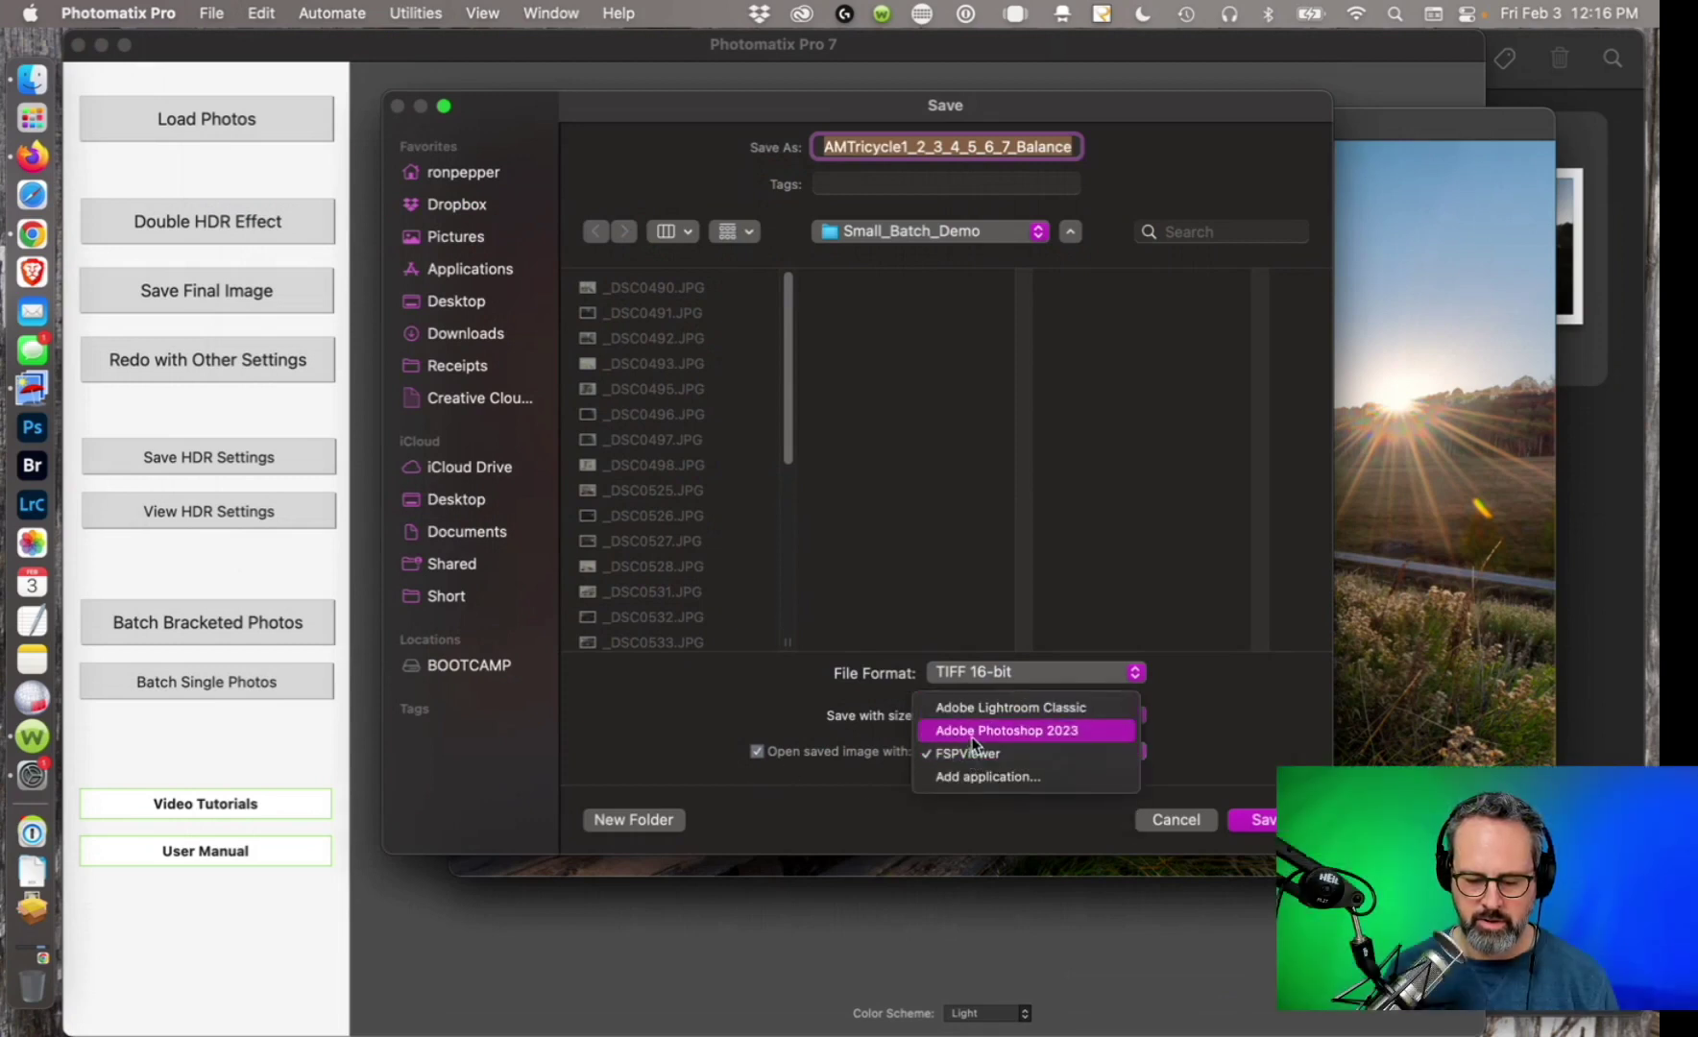
pyautogui.click(973, 732)
pyautogui.click(1253, 819)
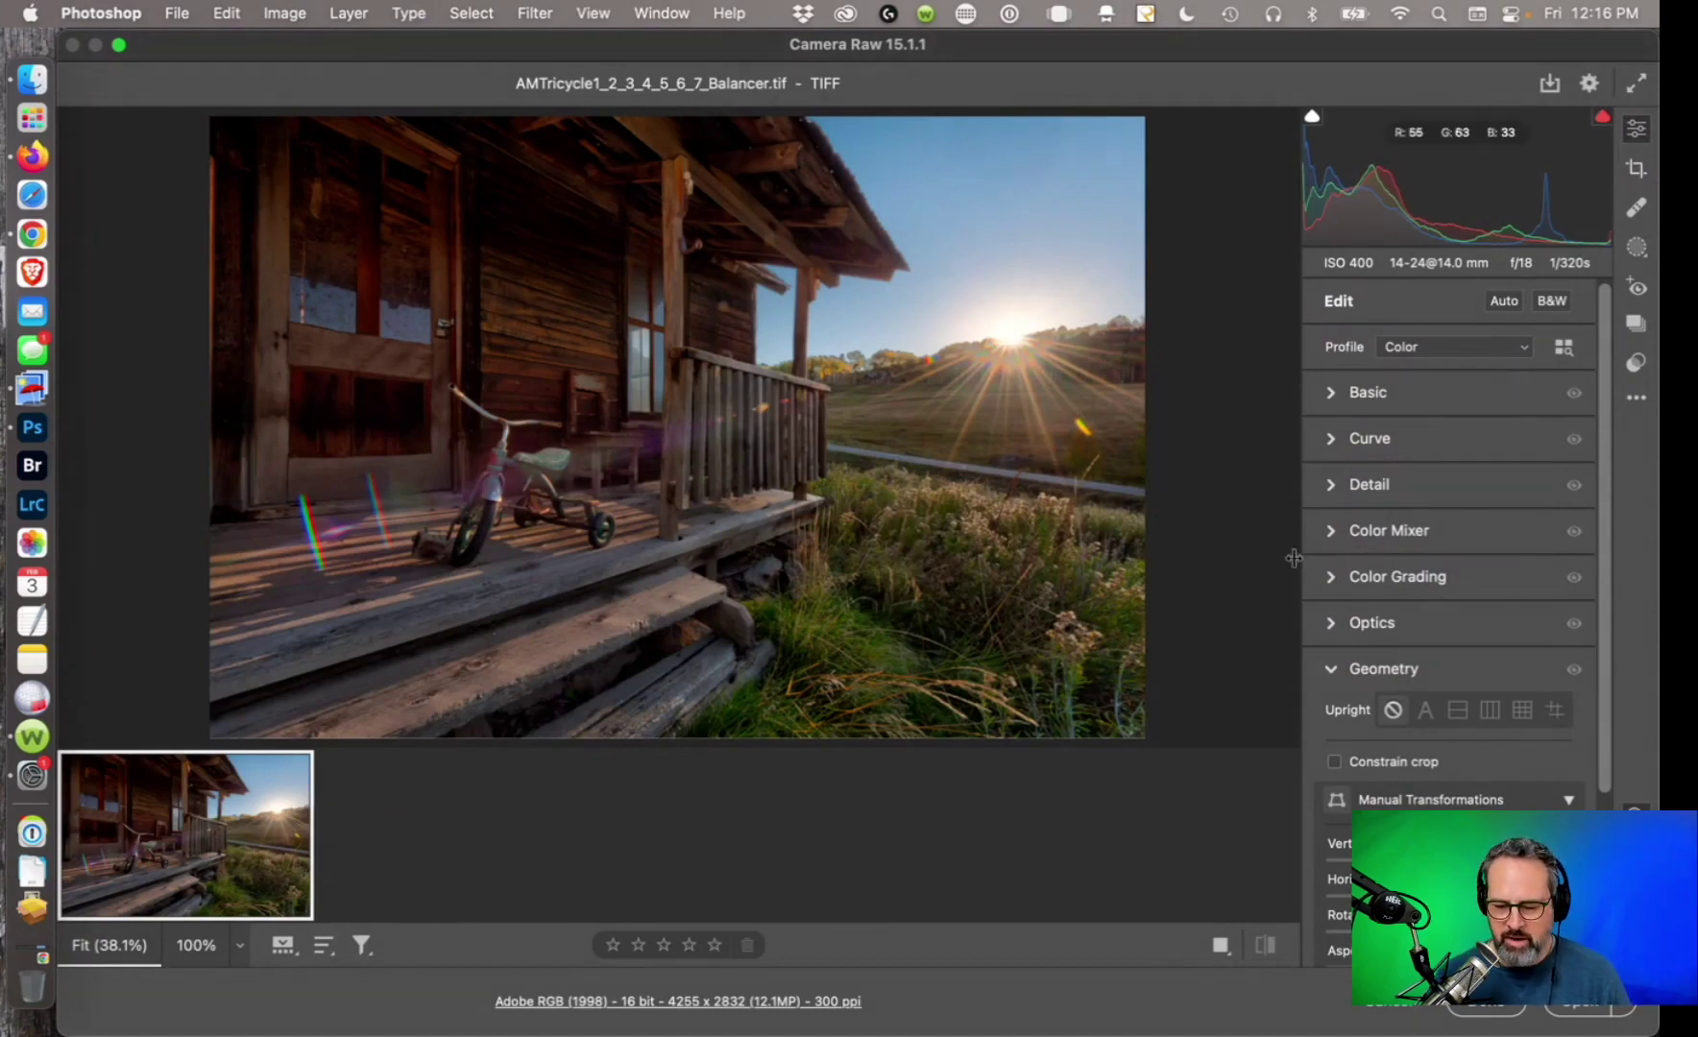
# Try Shadows +14, Whites -1 and Blacks +4 on the TIFF in Camera Raw, and dismiss it discarding all changes.
pyautogui.click(1375, 392)
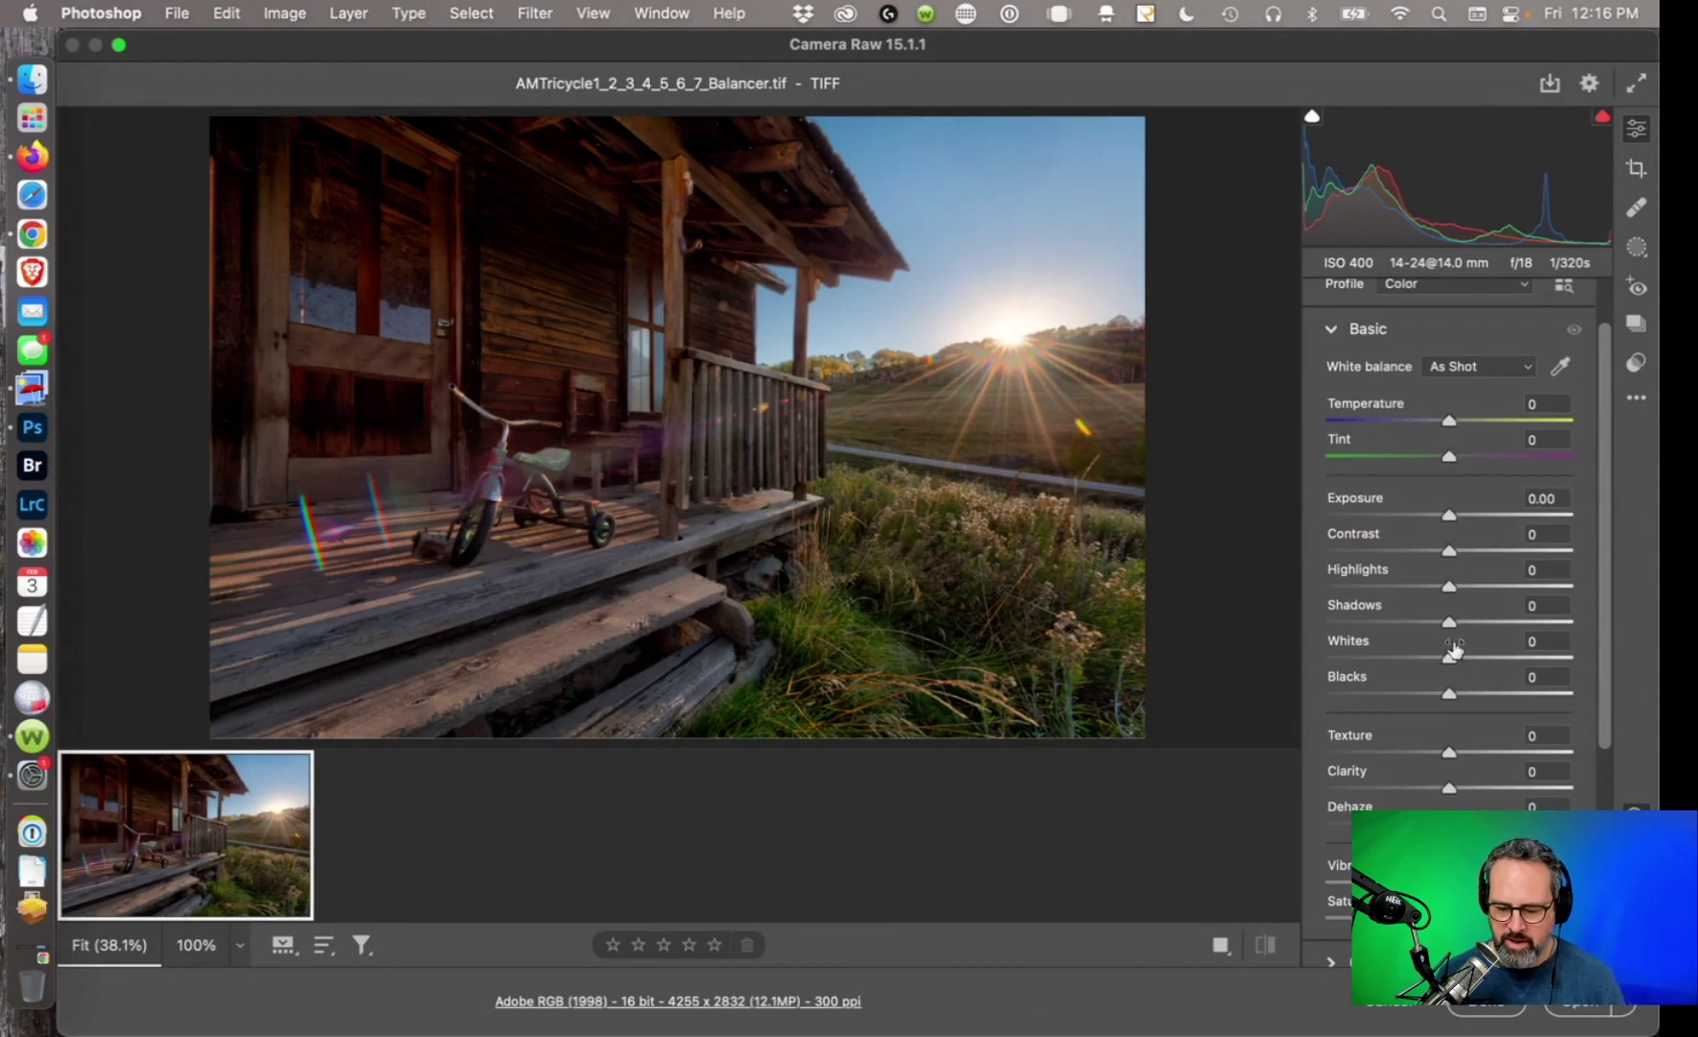
pyautogui.moveTo(1448, 698); pyautogui.dragTo(1464, 624)
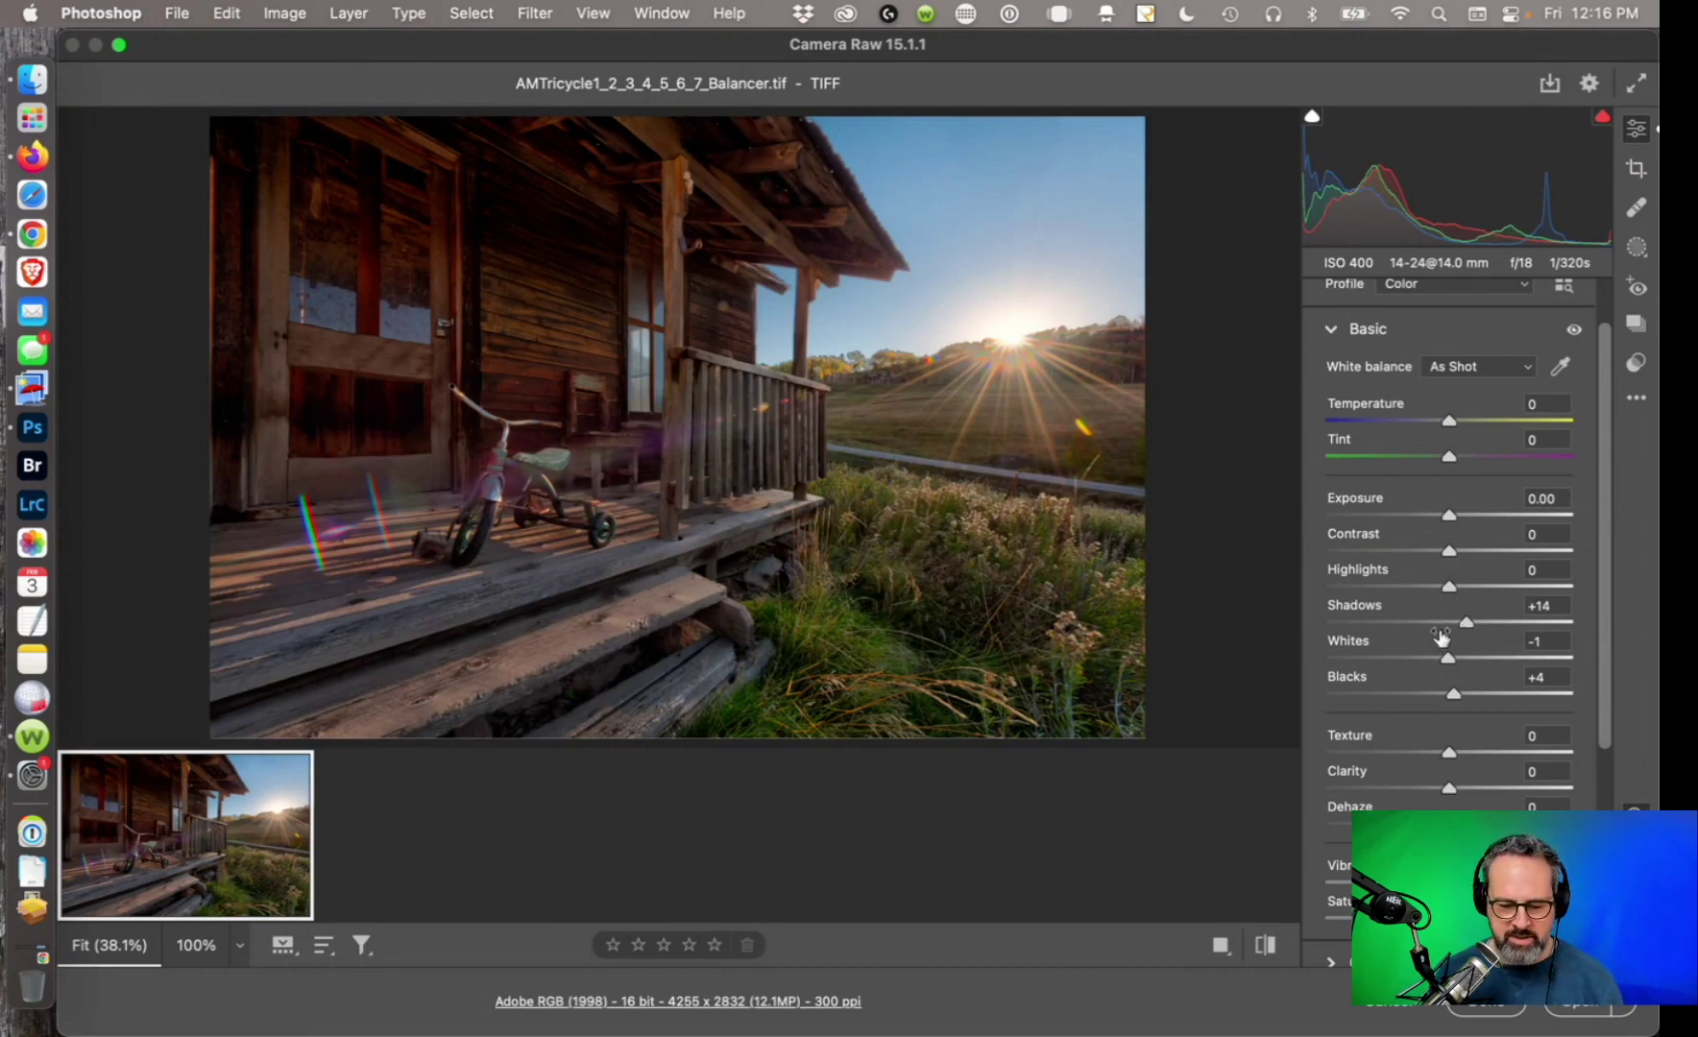
pyautogui.moveTo(1440, 637)
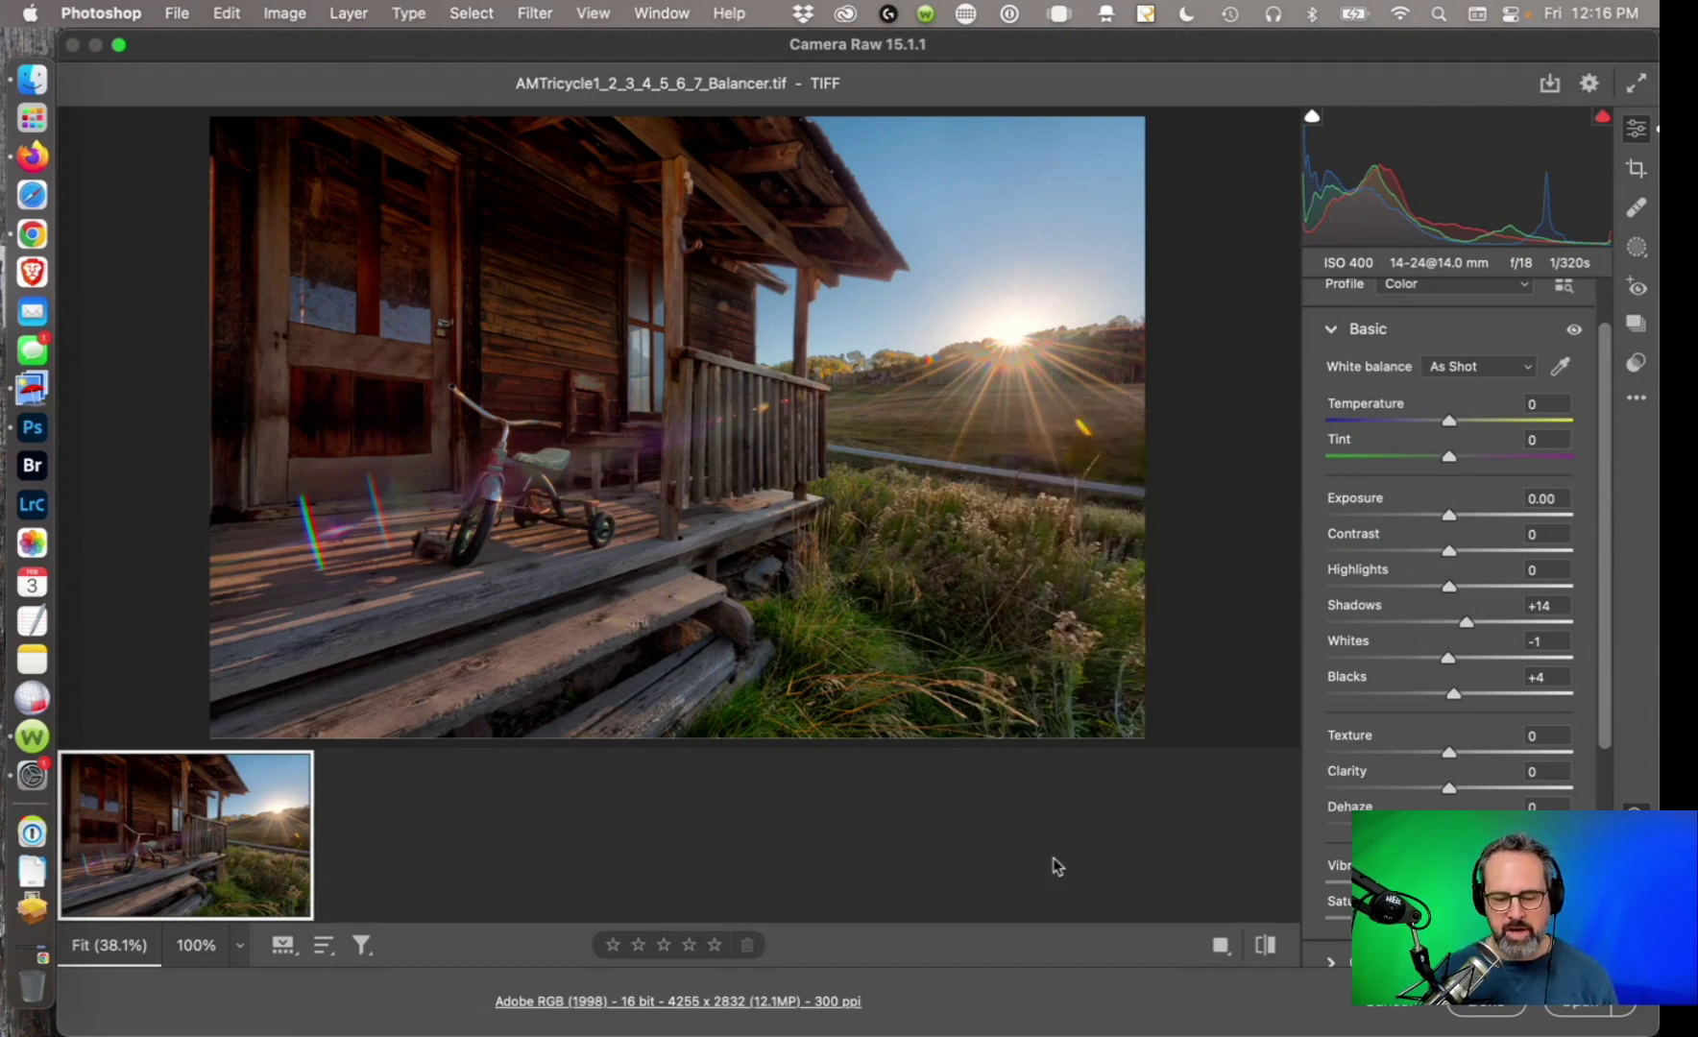
pyautogui.click(1370, 1006)
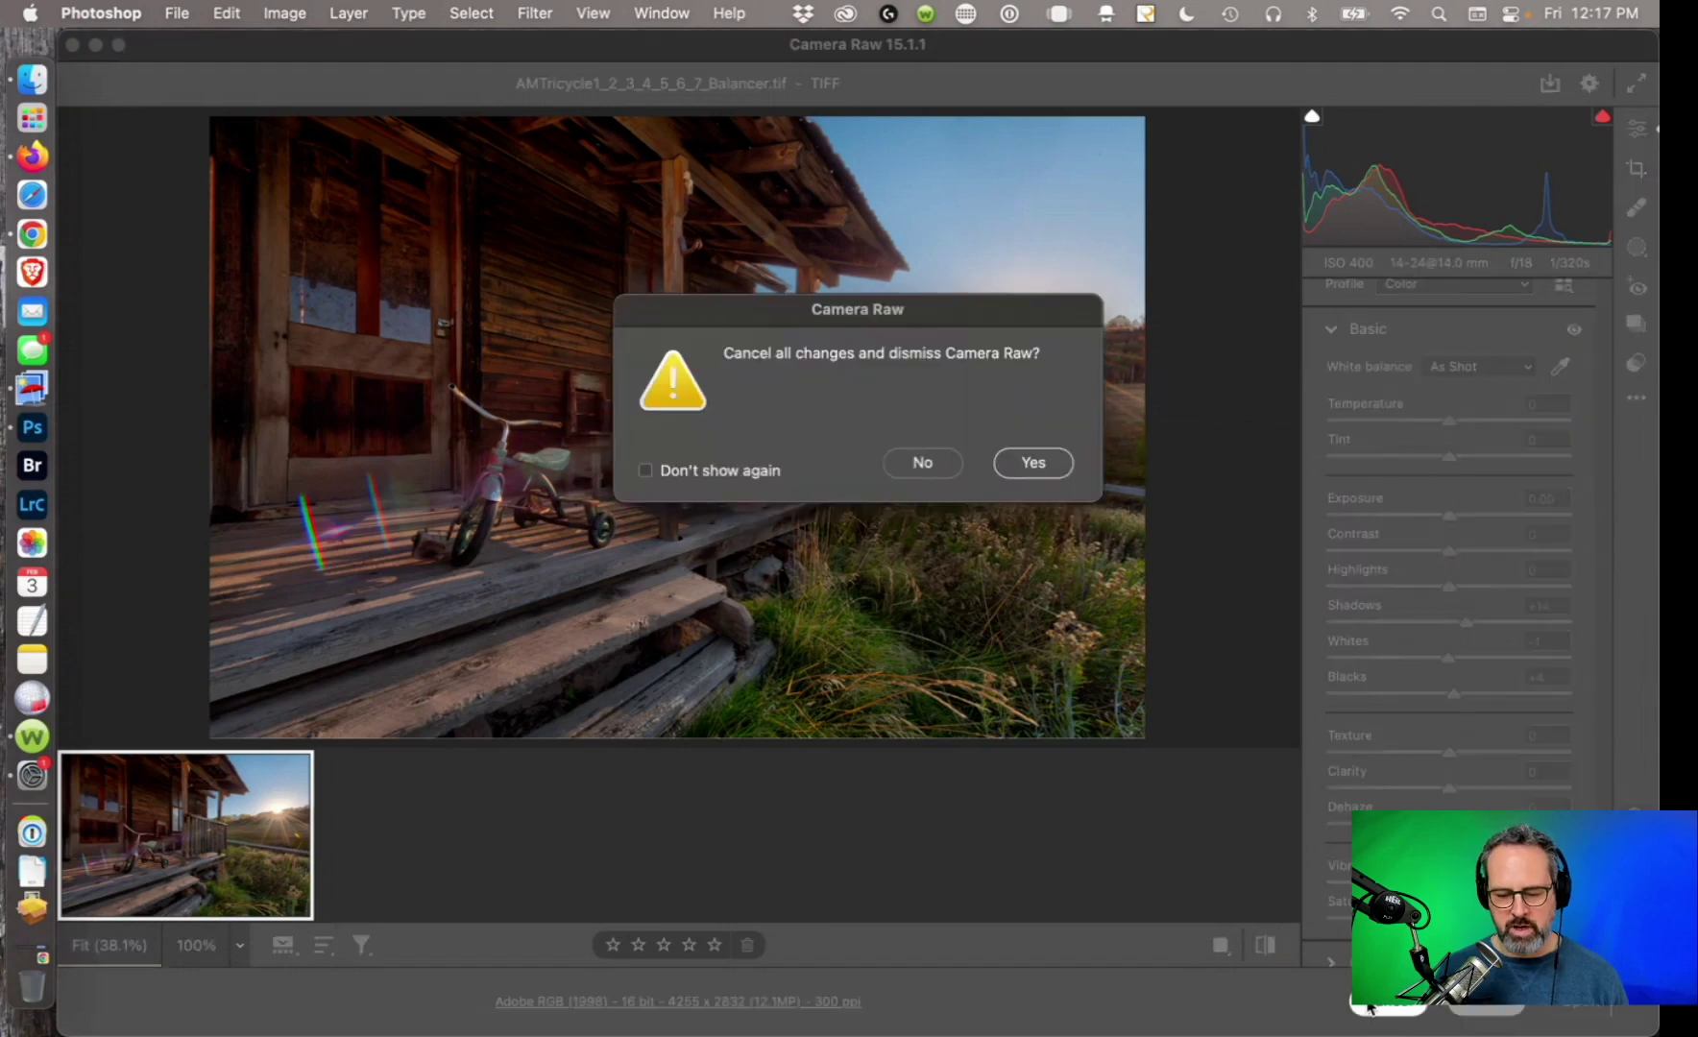
pyautogui.click(1019, 465)
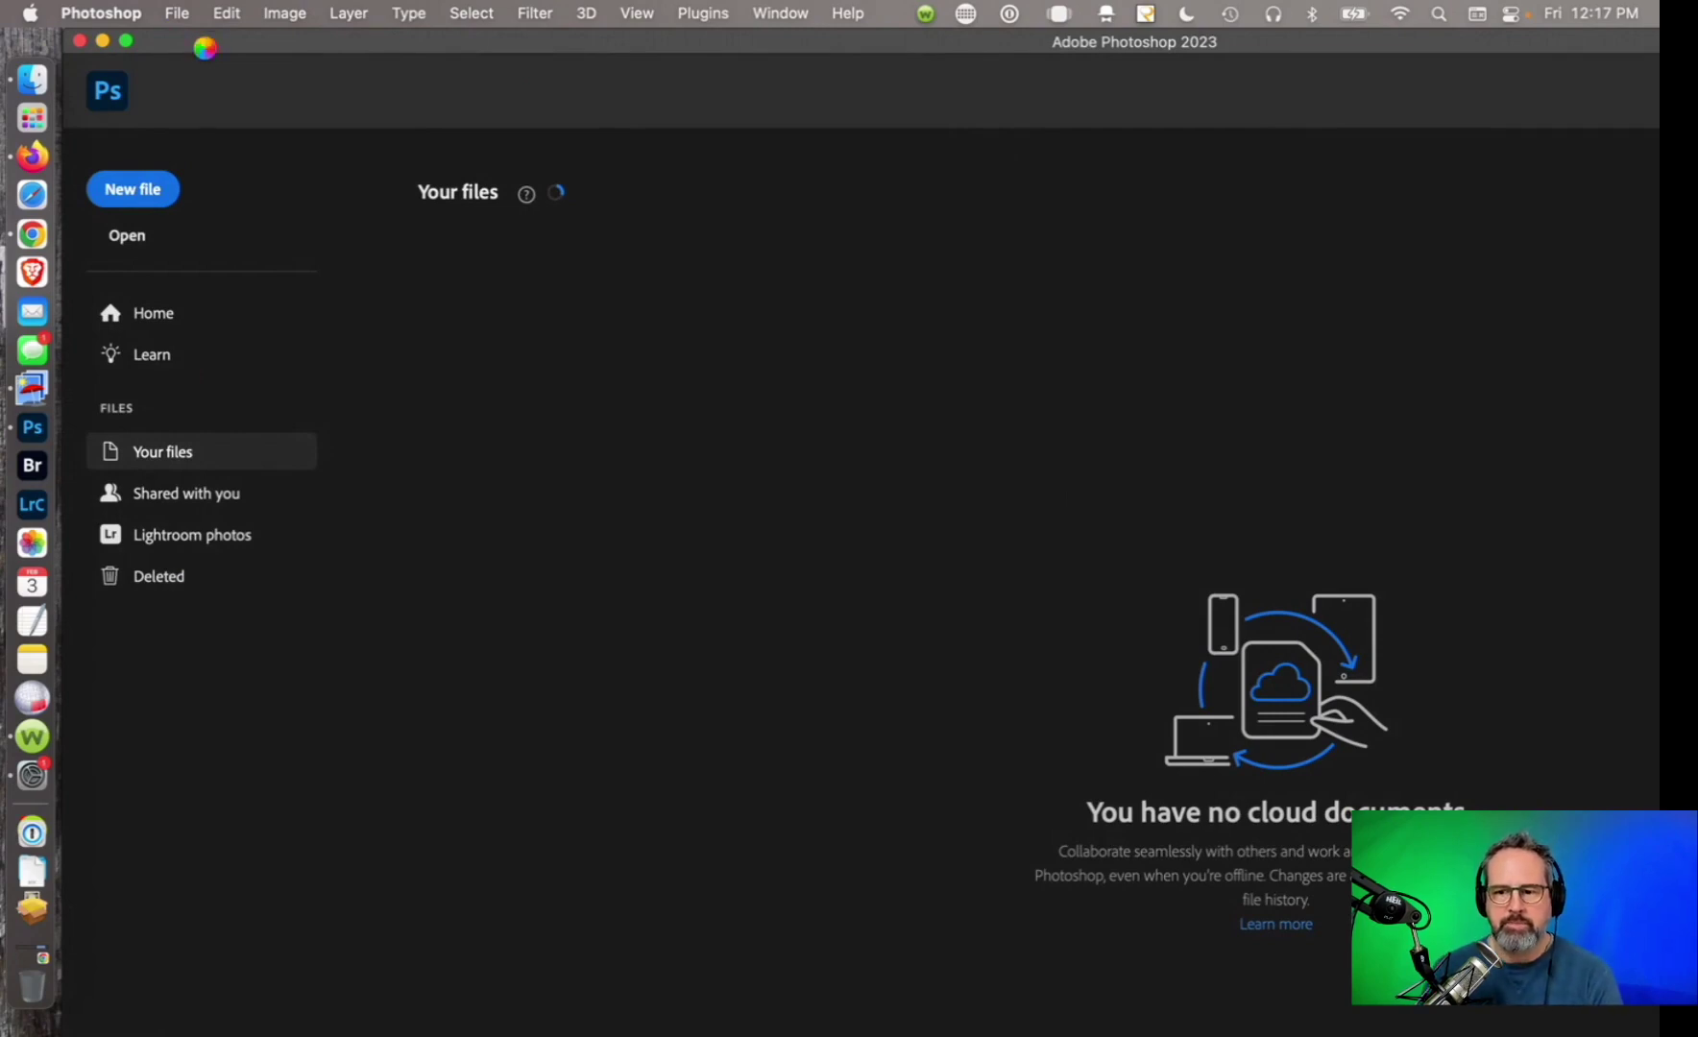
# Switch back to Photomatix Pro, close the tricycle image, and briefly check the batch processing window for bracketed photos.
pyautogui.press('super+Tab')
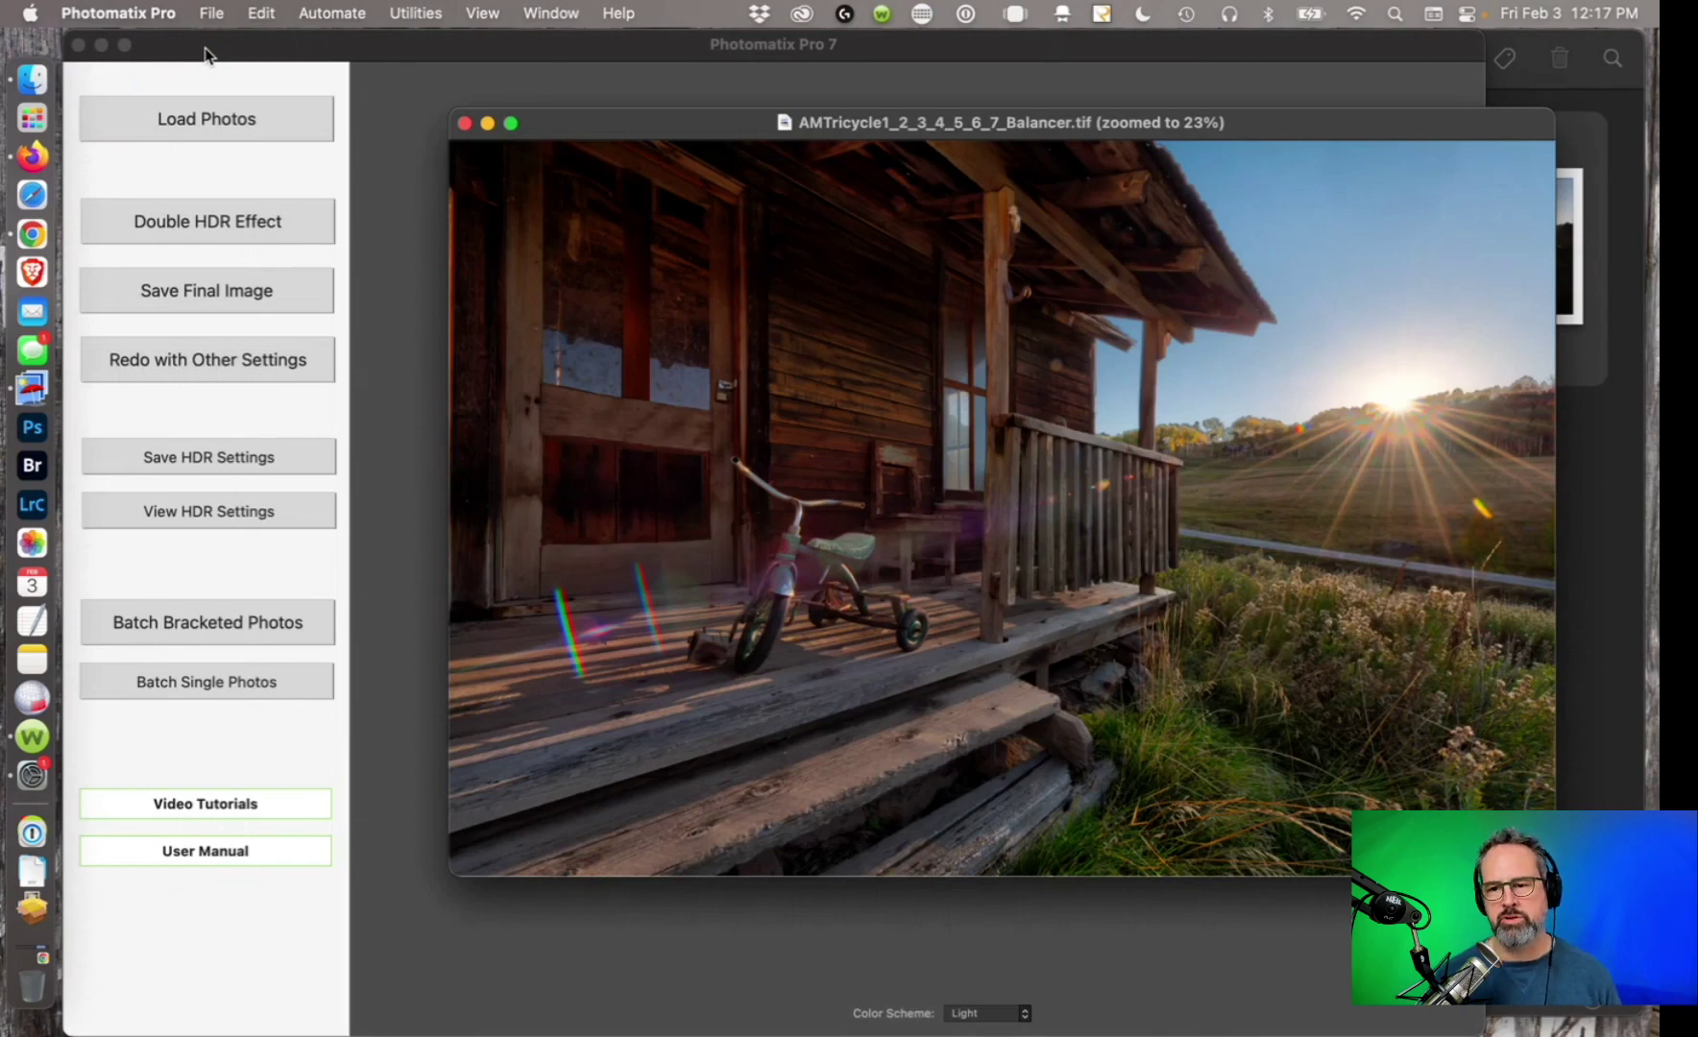
pyautogui.click(464, 123)
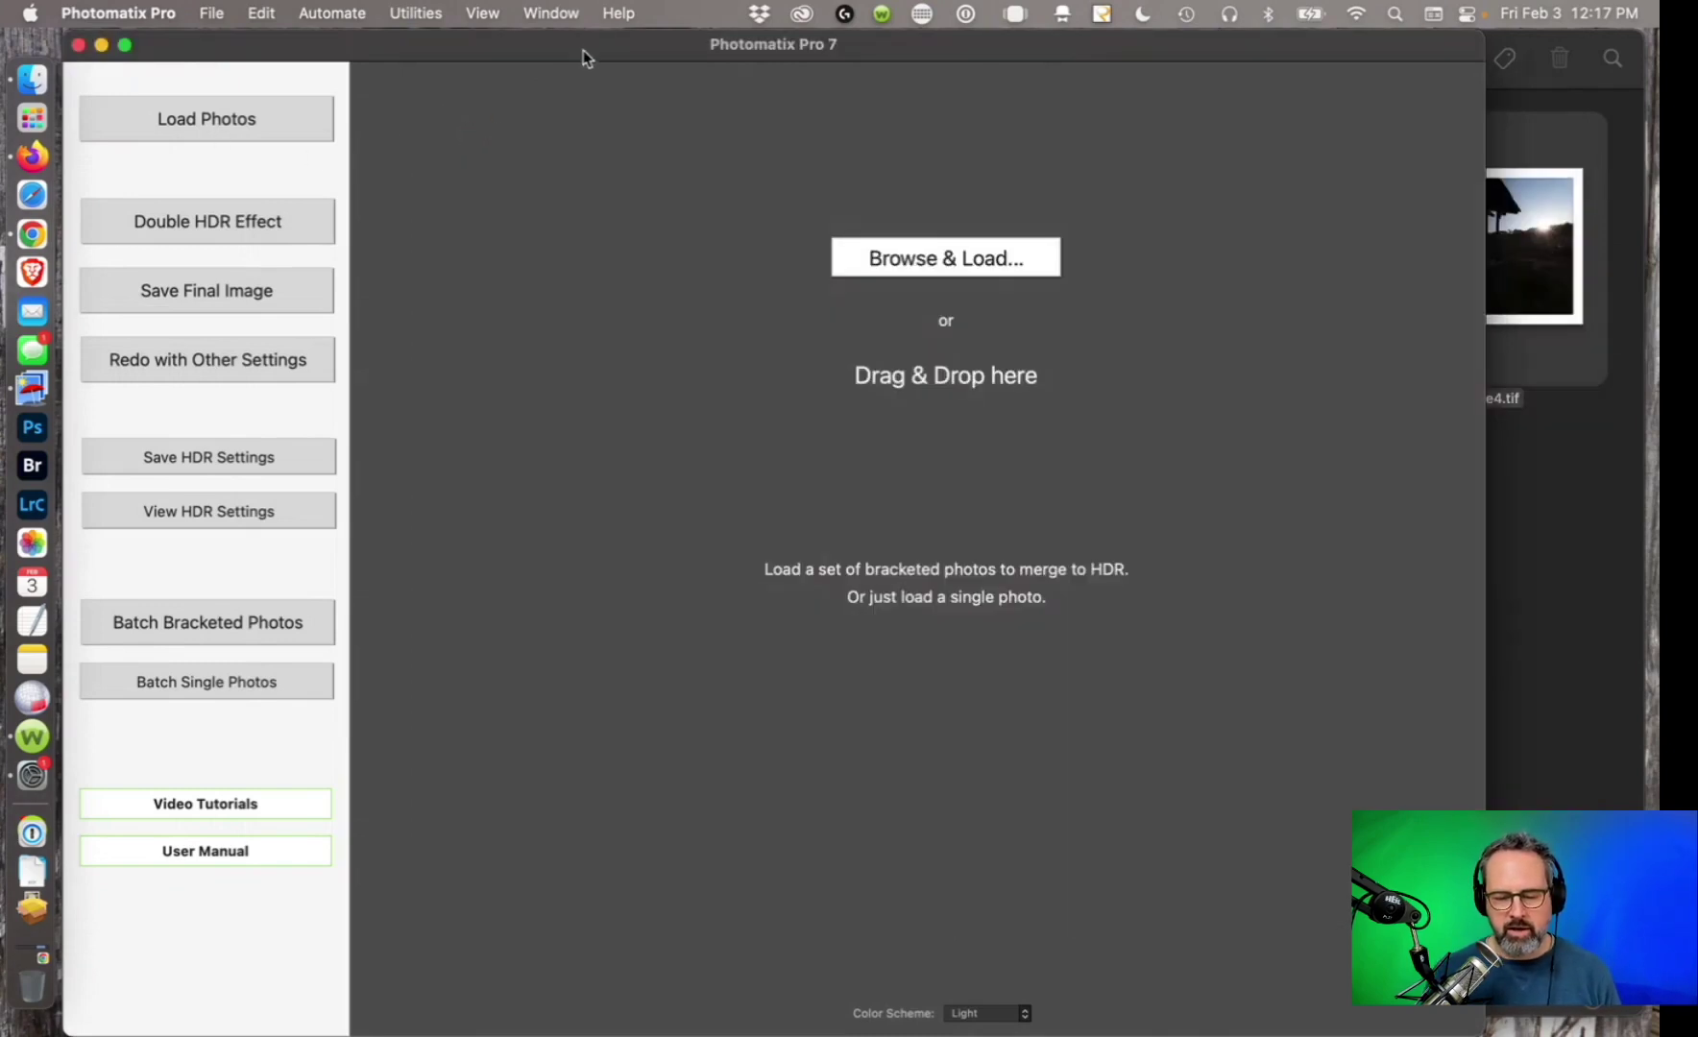
pyautogui.moveTo(582, 50); pyautogui.dragTo(652, 47)
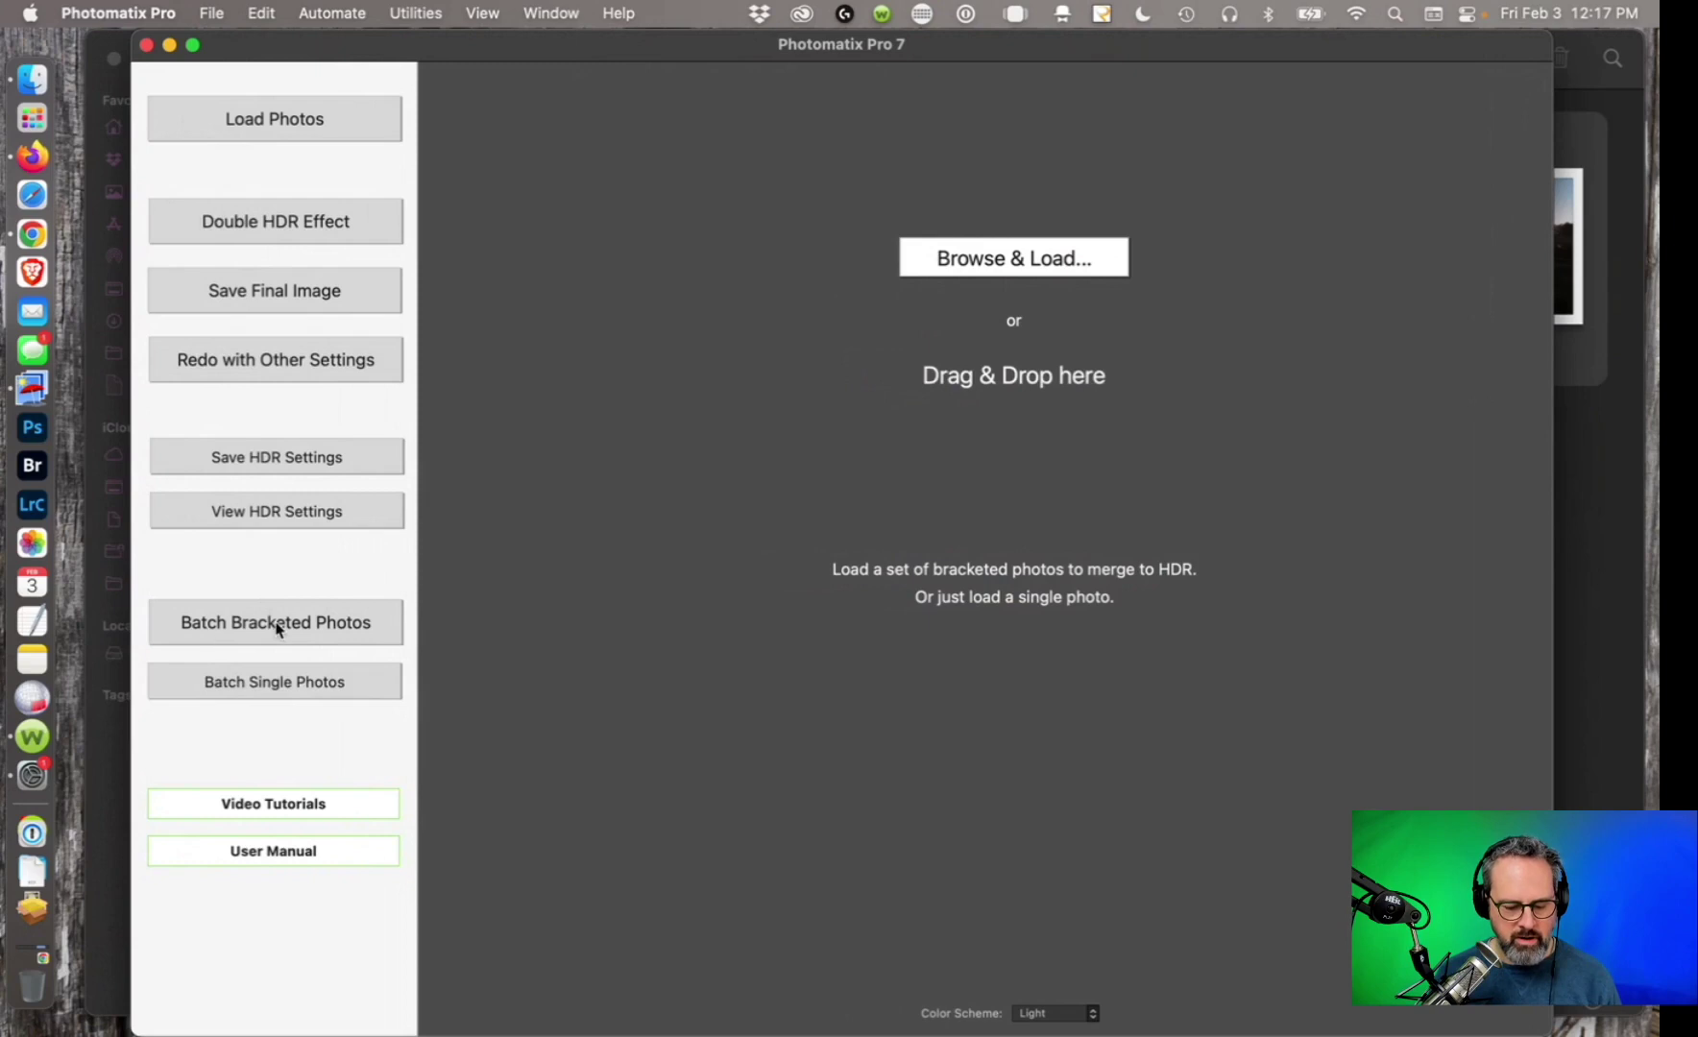
pyautogui.click(251, 619)
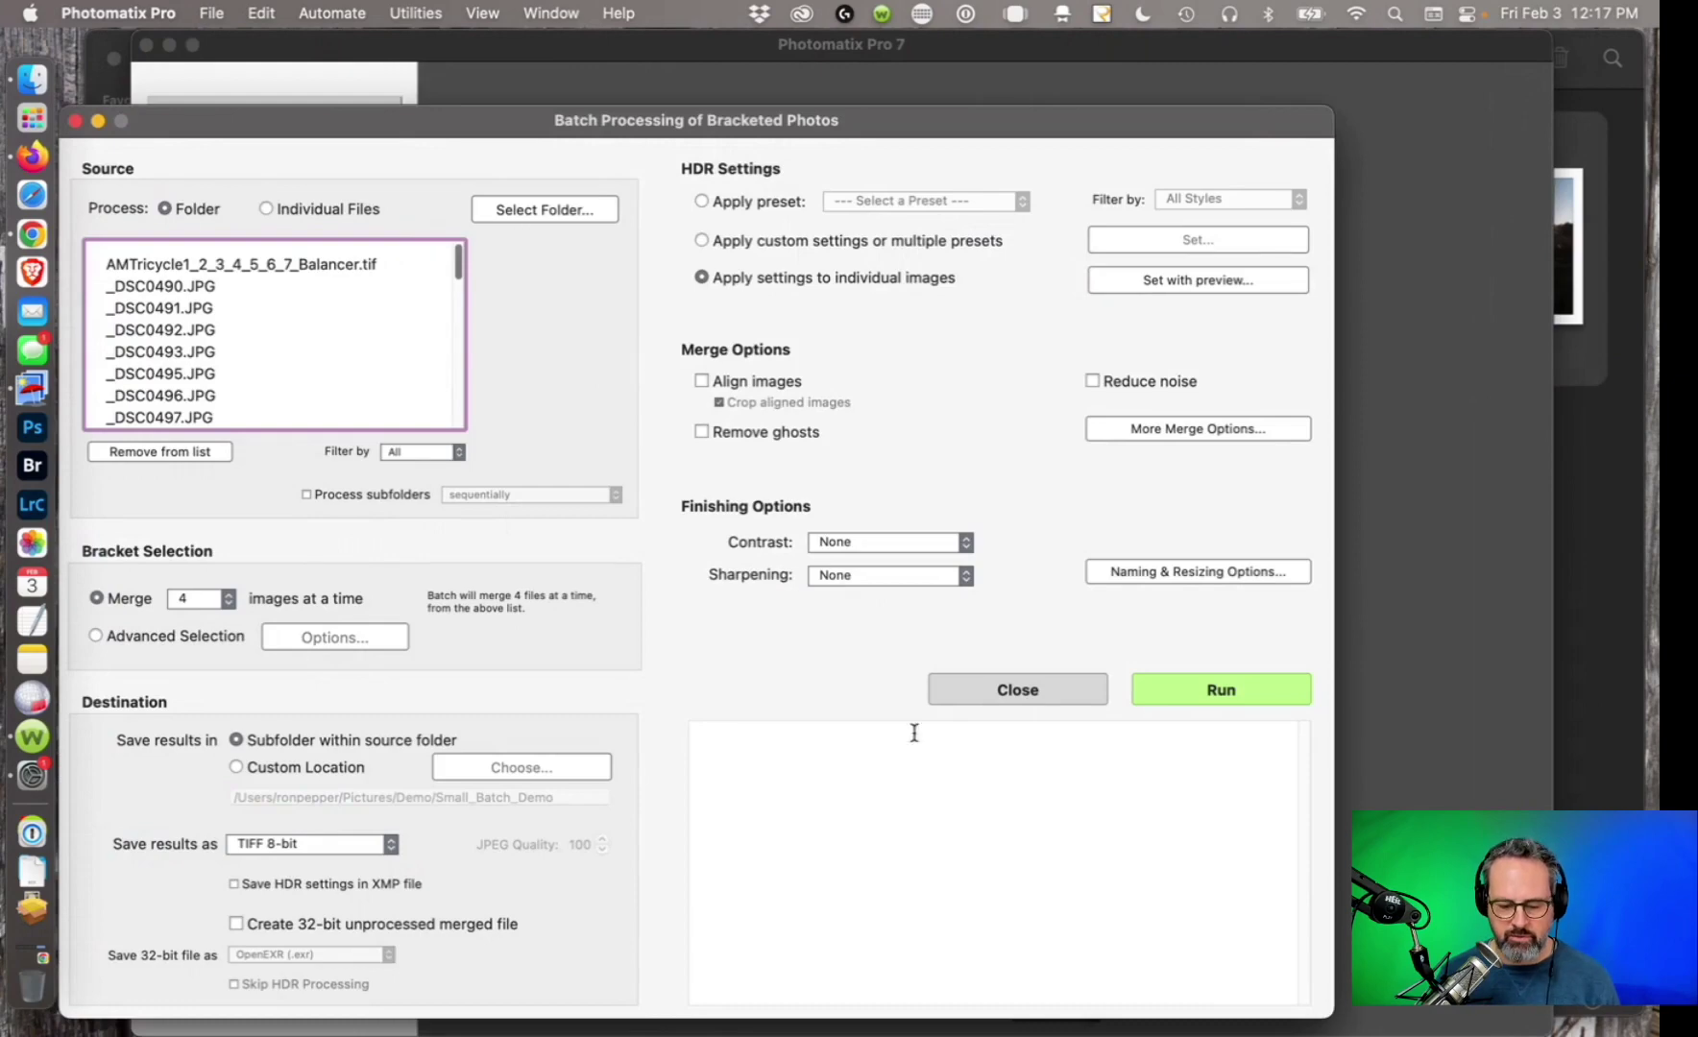
pyautogui.click(985, 697)
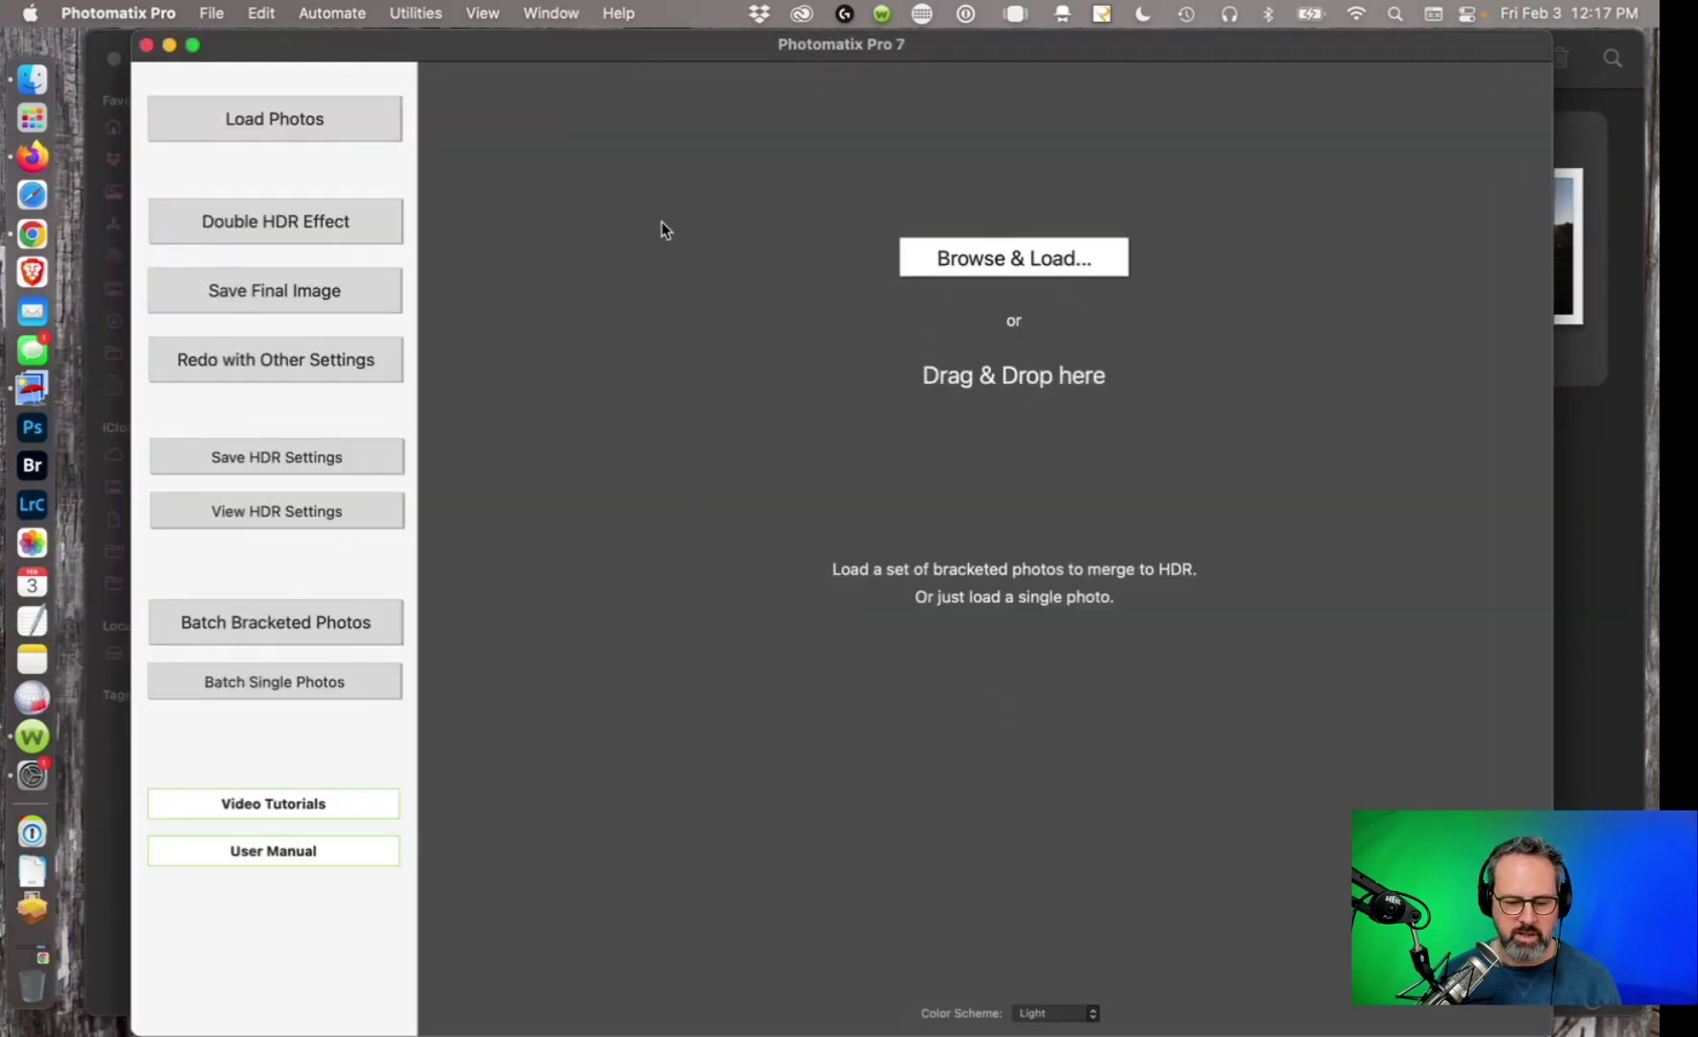
# Switch to Finder and delete AMTricycle1_2_3_4_5_6_7_Balancer.tif from the Small_Batch_Demo folder.
pyautogui.click(49, 81)
pyautogui.click(398, 58)
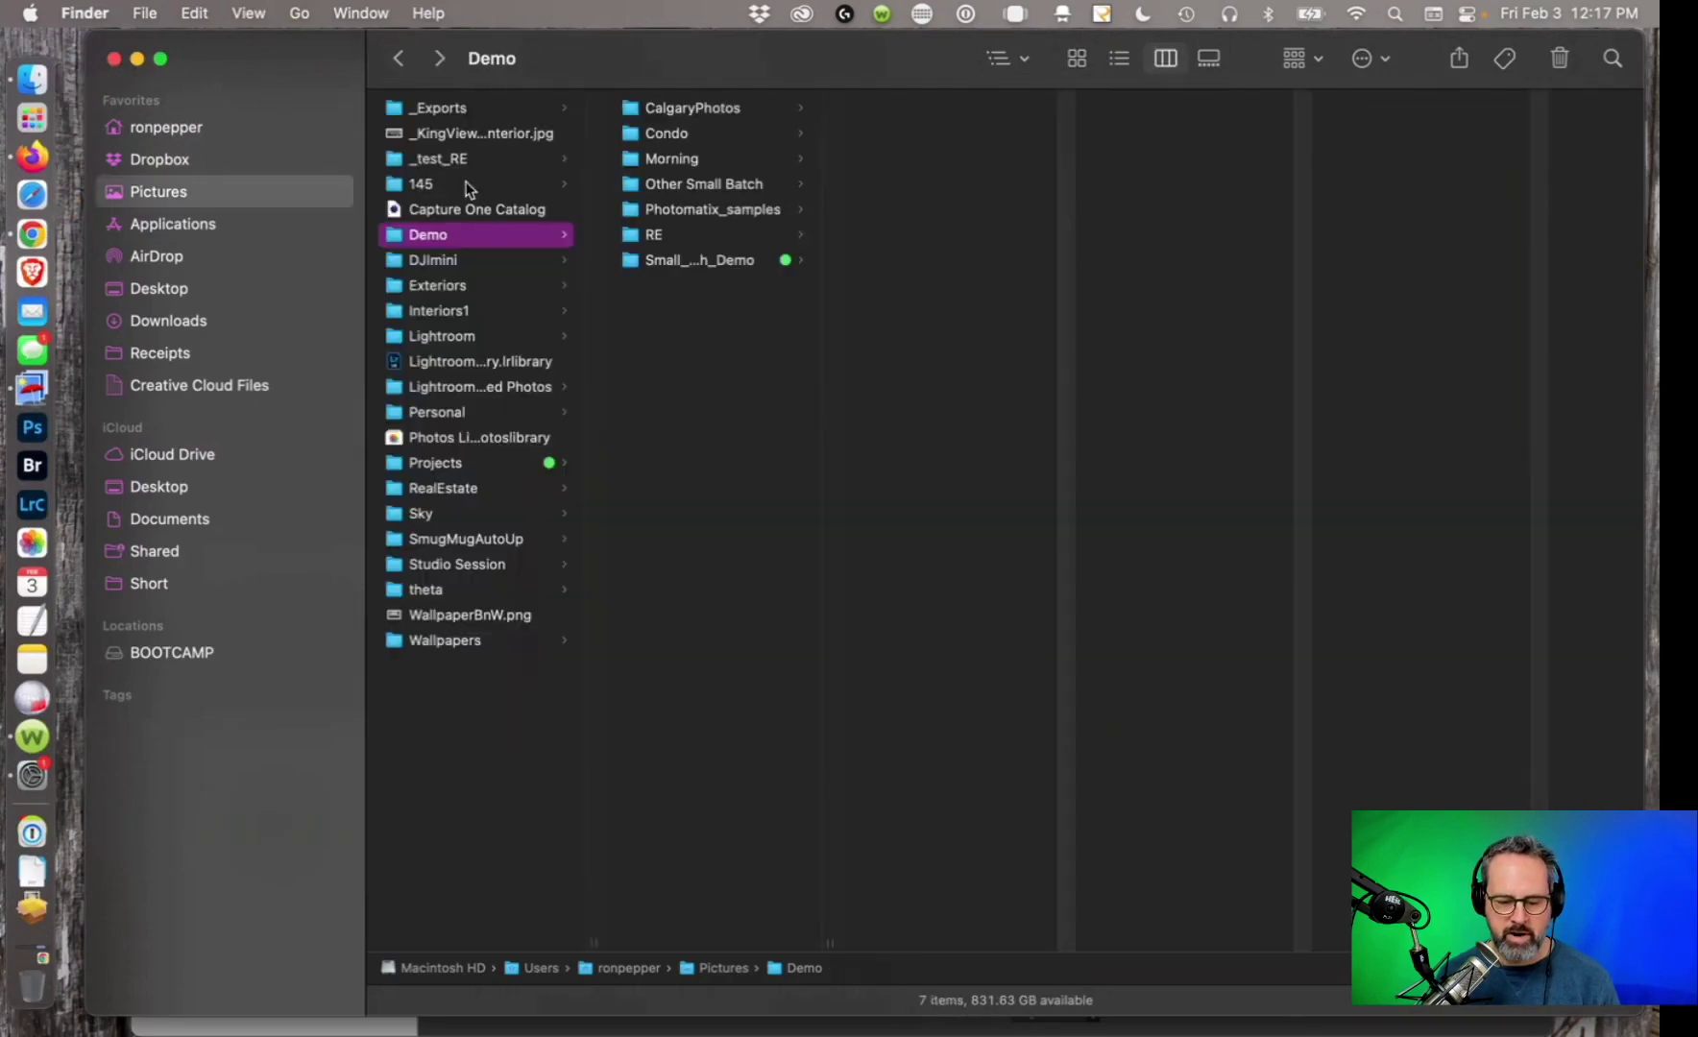
pyautogui.click(700, 257)
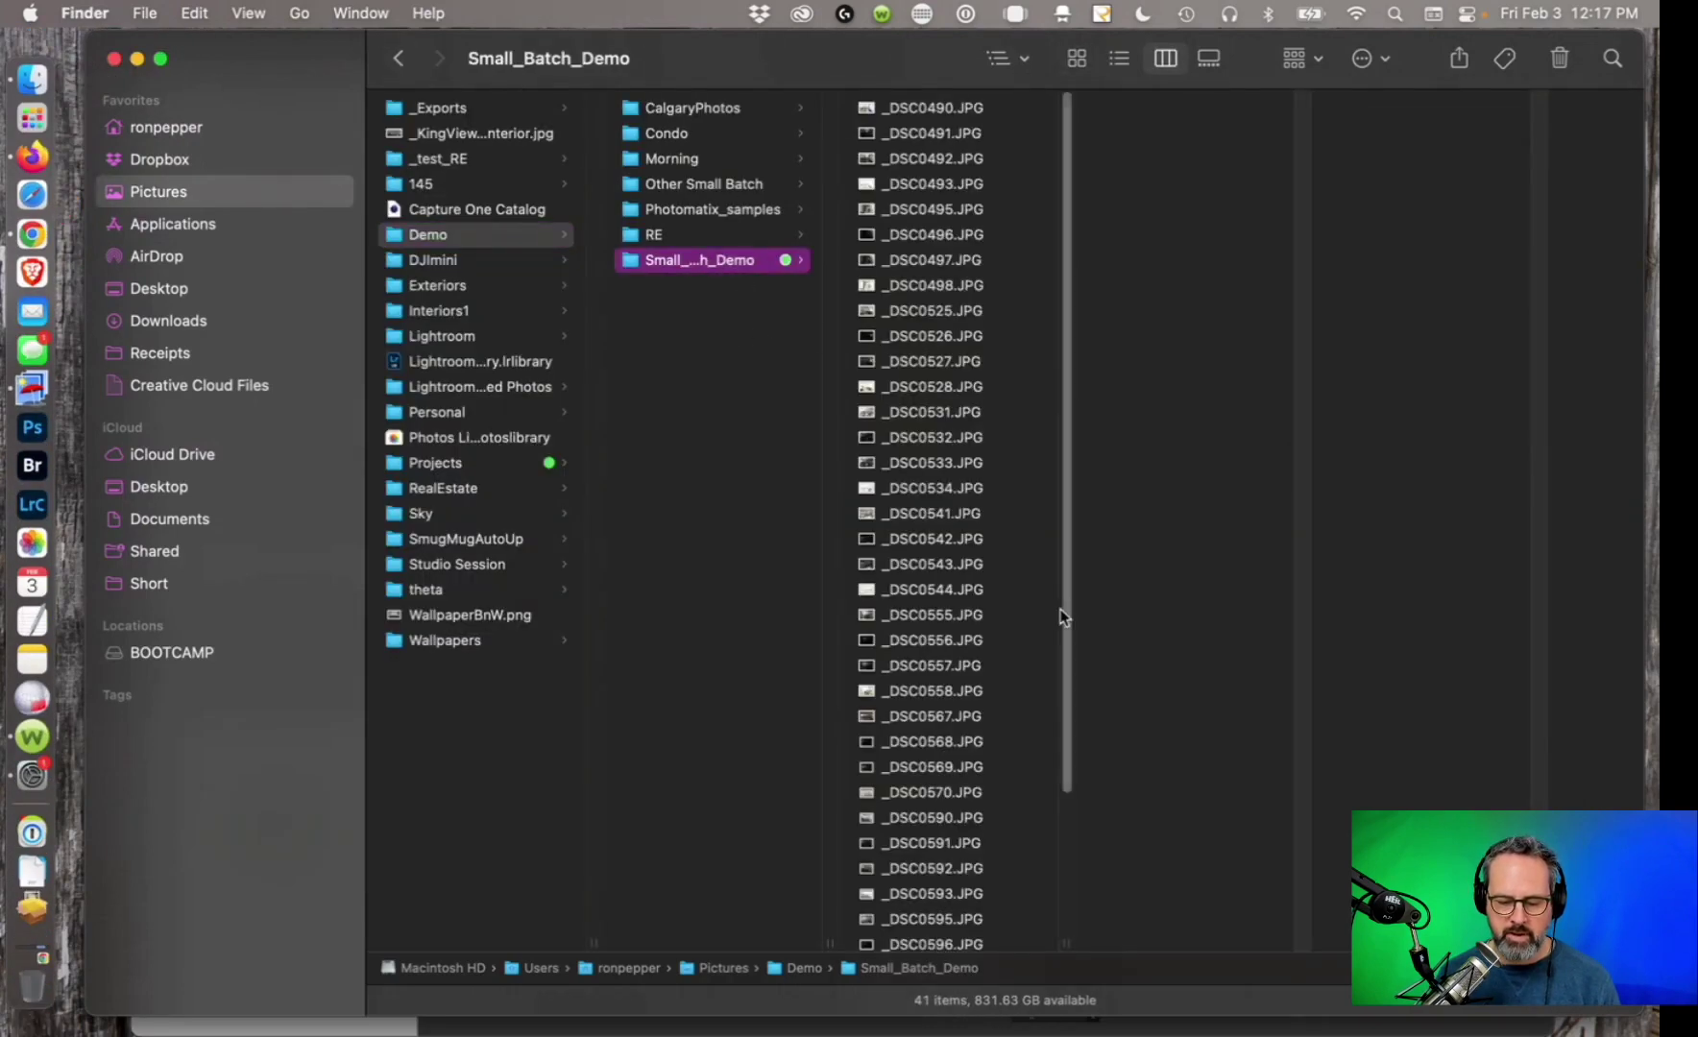
pyautogui.scroll(-5, 1061, 615)
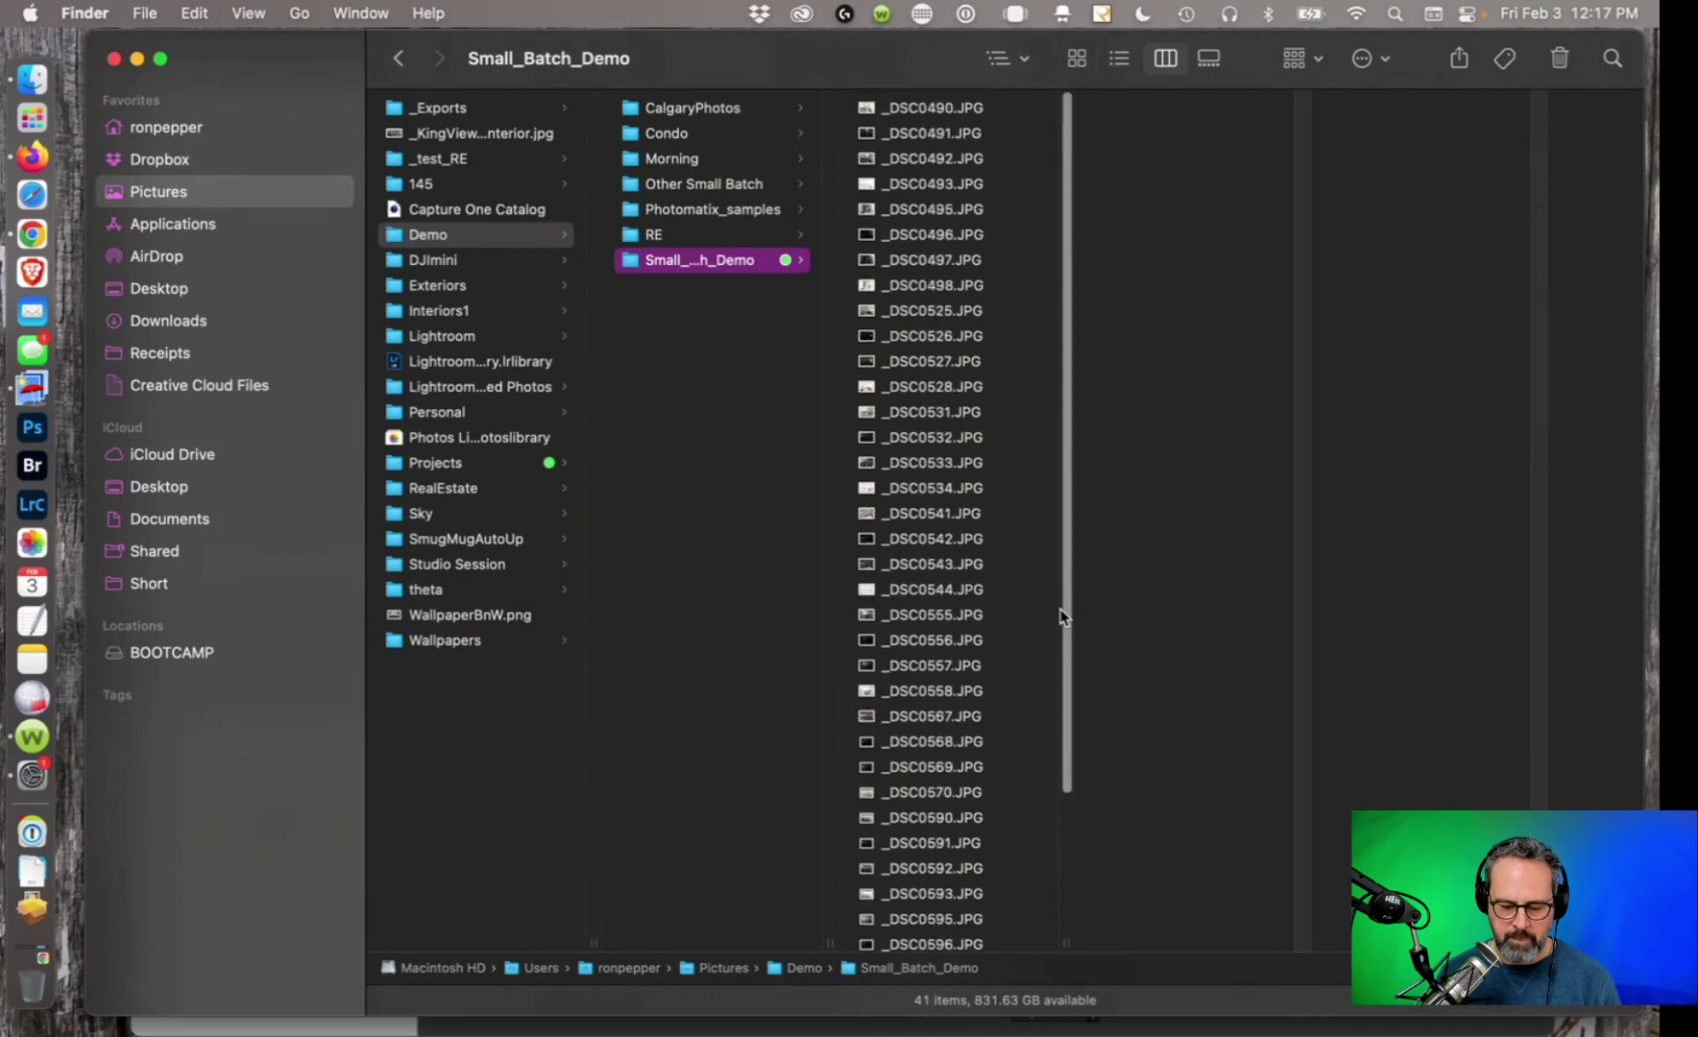
pyautogui.click(902, 928)
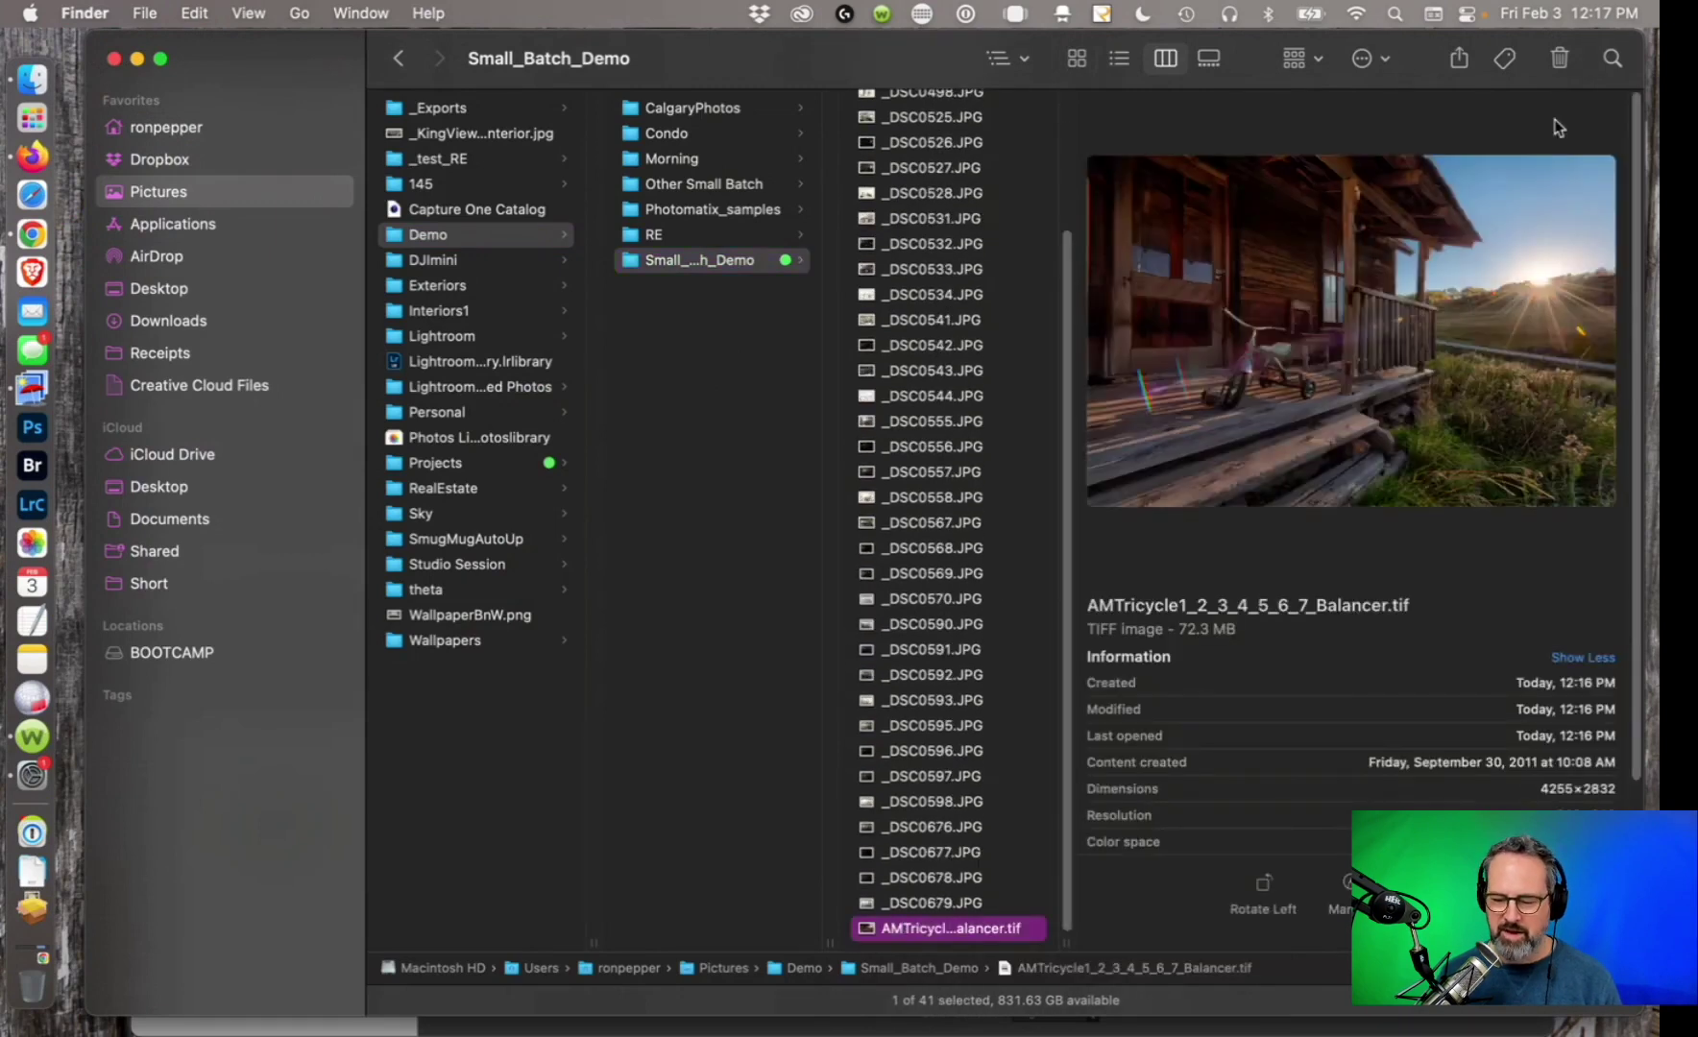
pyautogui.click(1560, 60)
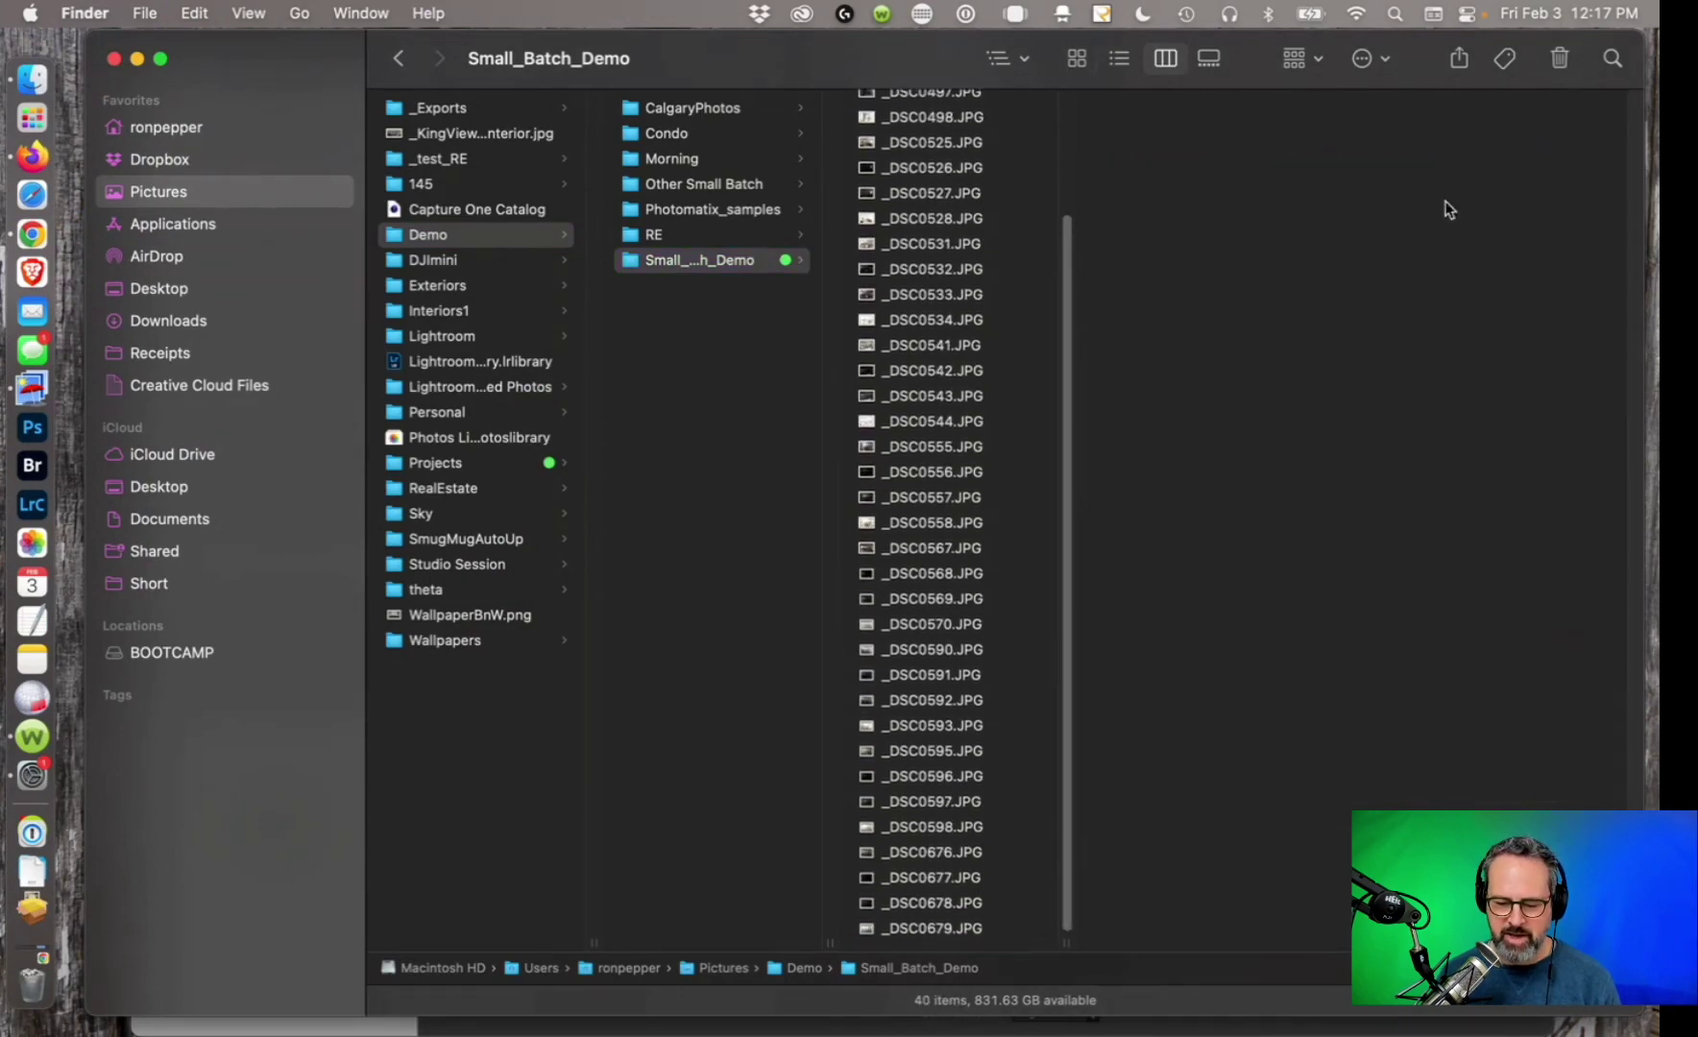
pyautogui.scroll(3, 1029, 539)
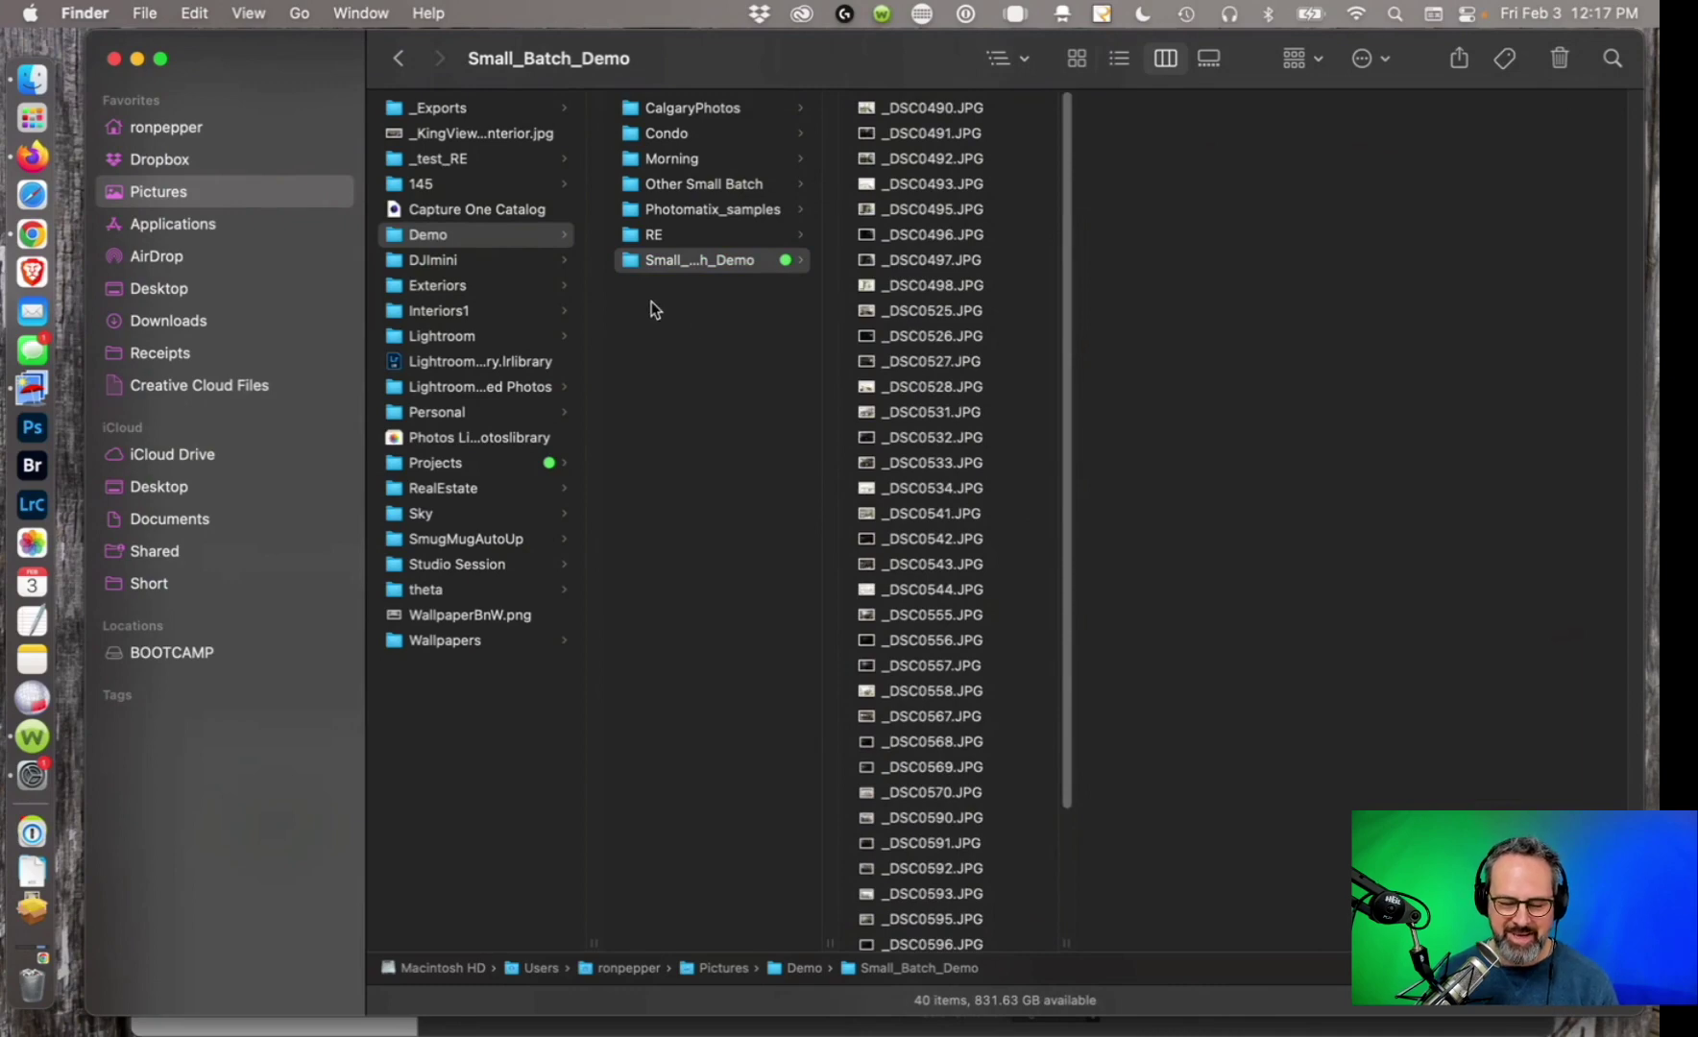
# Try loading all the JPG photos of Small_Batch_Demo from Finder into Photomatix Pro, and cancel at the merge choice.
pyautogui.click(716, 268)
pyautogui.press('Right')
pyautogui.press('super+a')
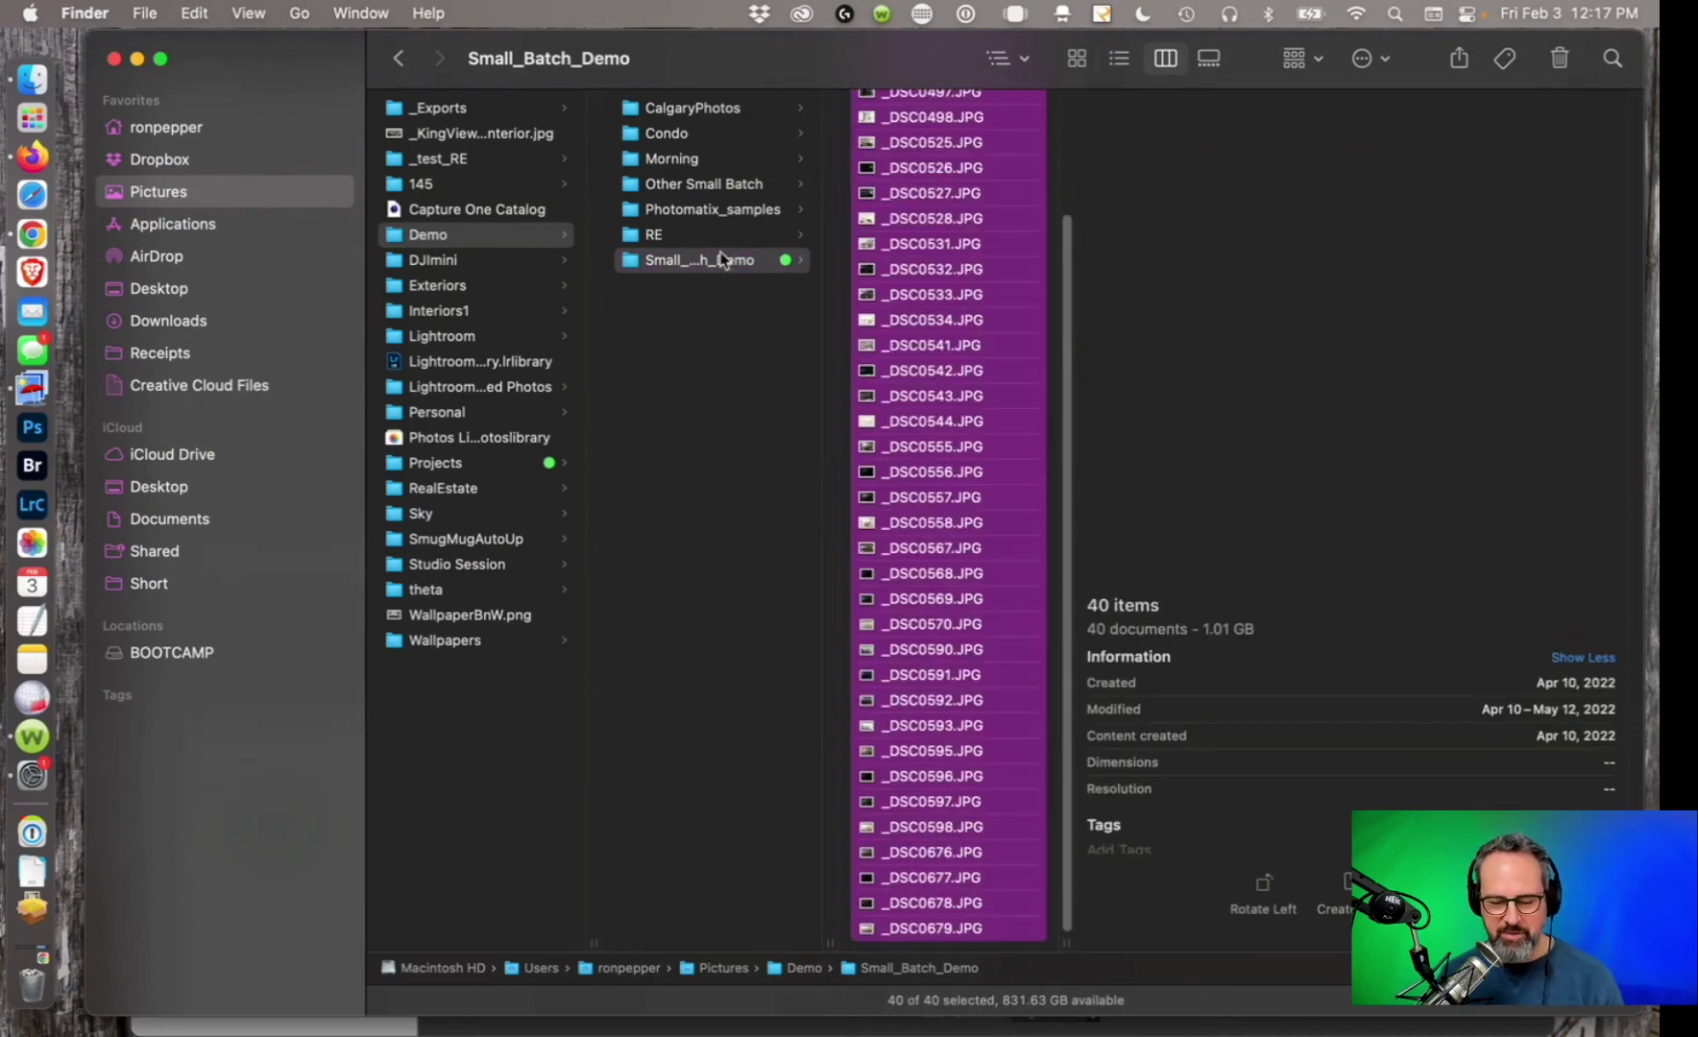
pyautogui.moveTo(886, 59); pyautogui.dragTo(1250, 68)
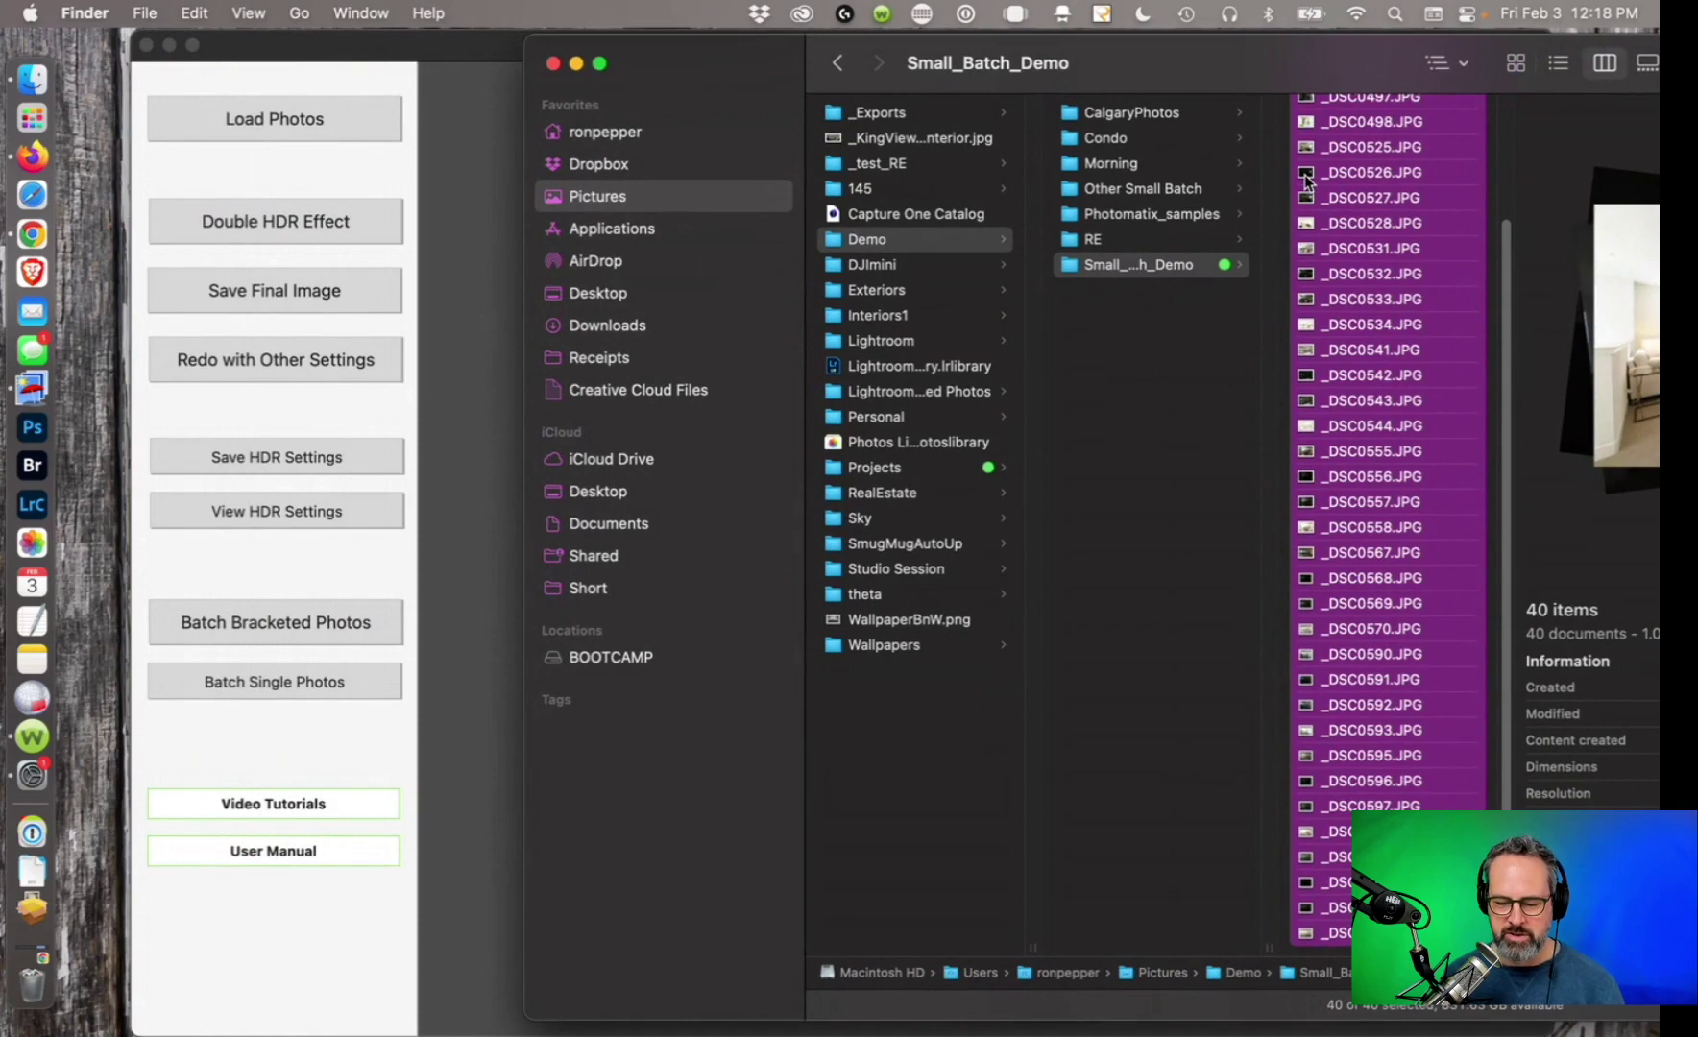
pyautogui.moveTo(1305, 174); pyautogui.dragTo(465, 389)
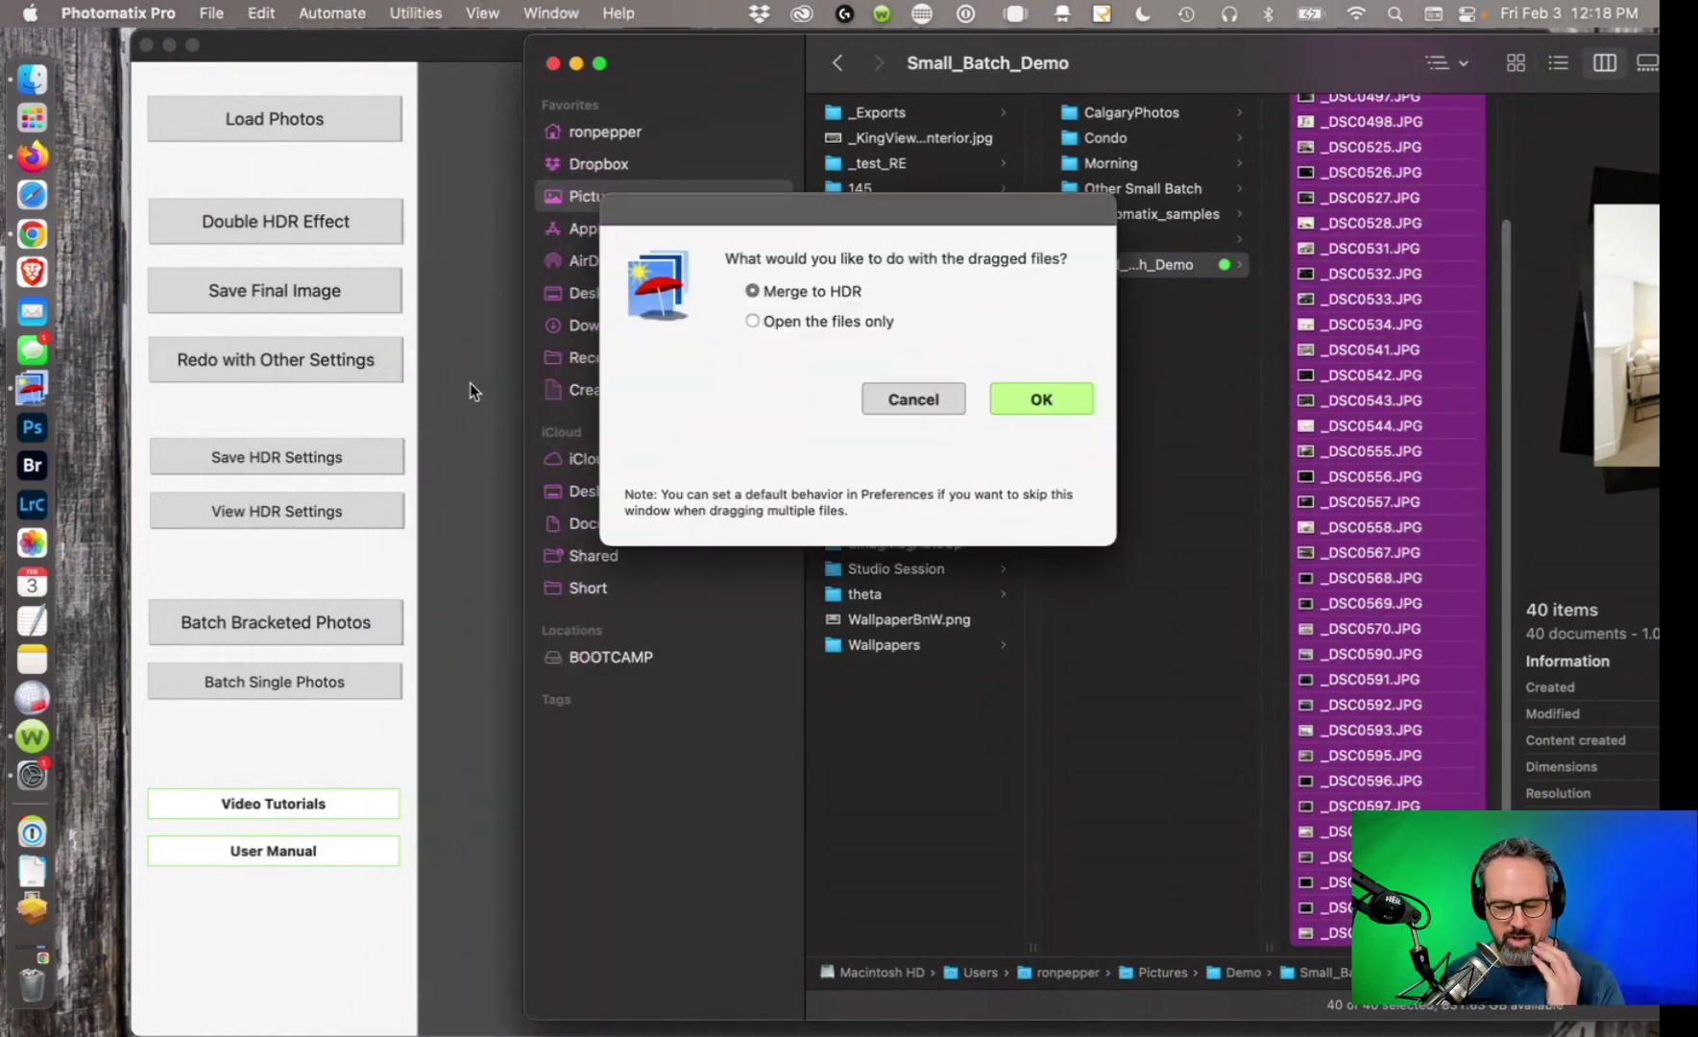
pyautogui.click(912, 400)
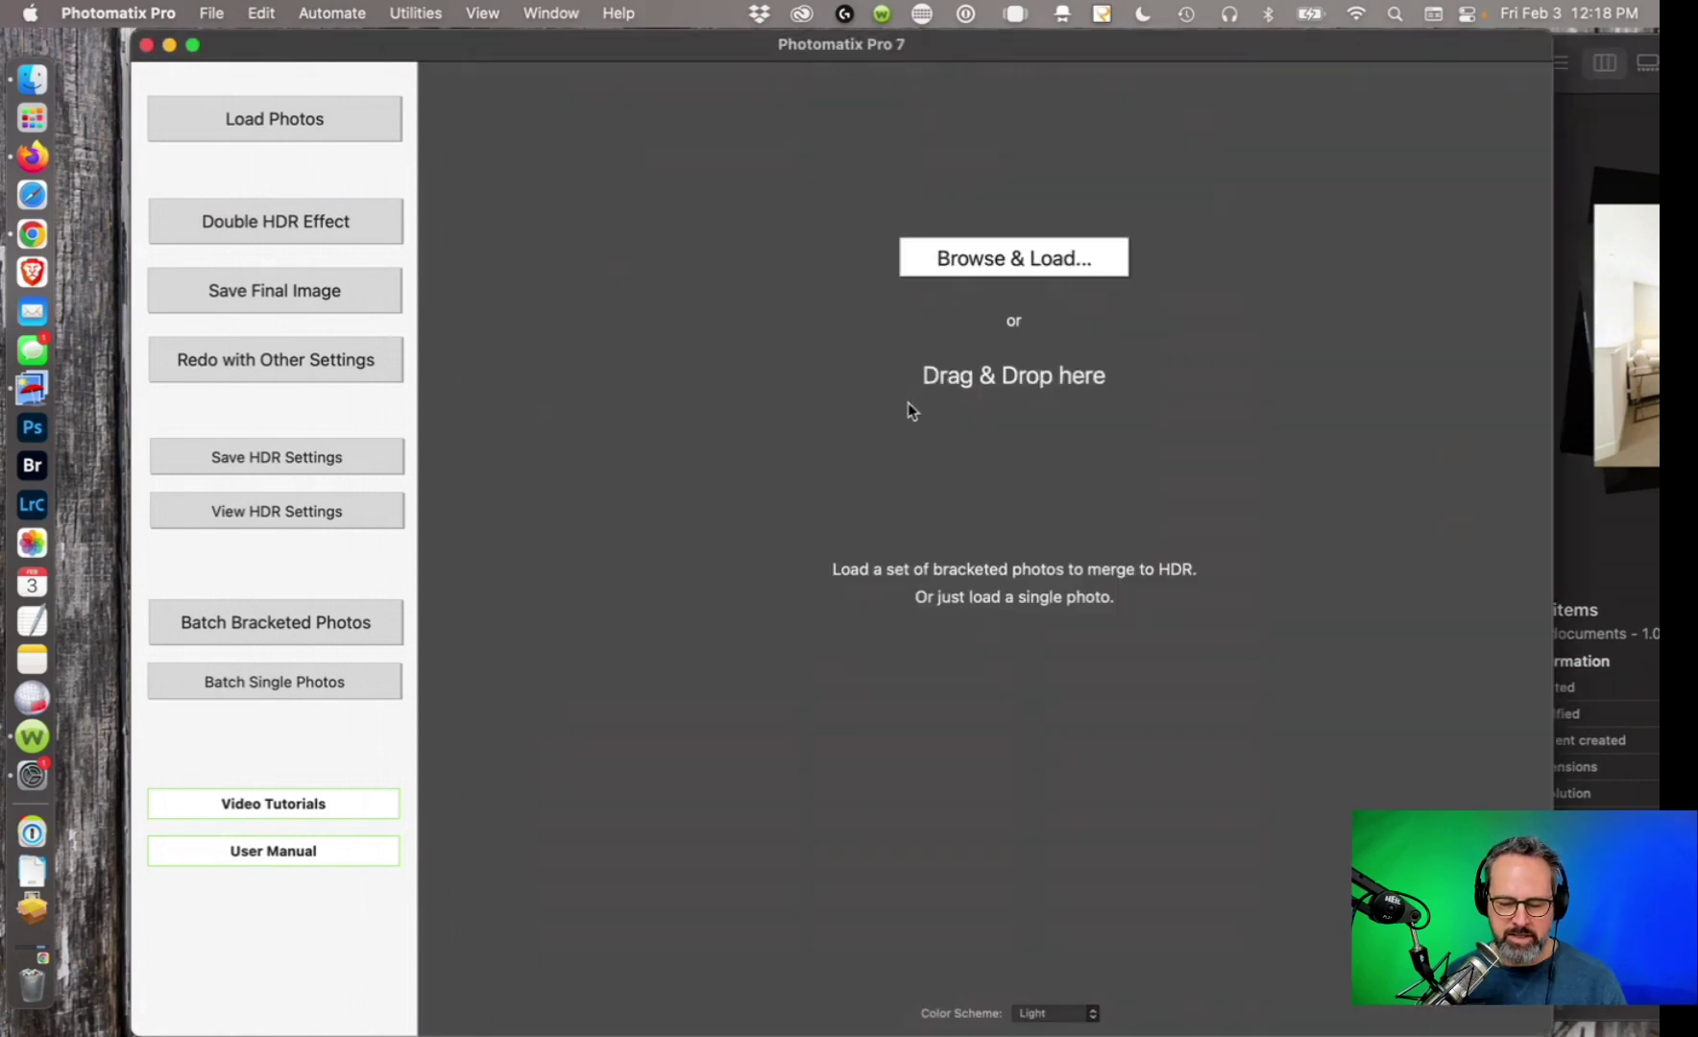
# Open batch processing for bracketed photos and set Small_Batch_Demo as the source folder.
pyautogui.moveTo(739, 50); pyautogui.dragTo(762, 46)
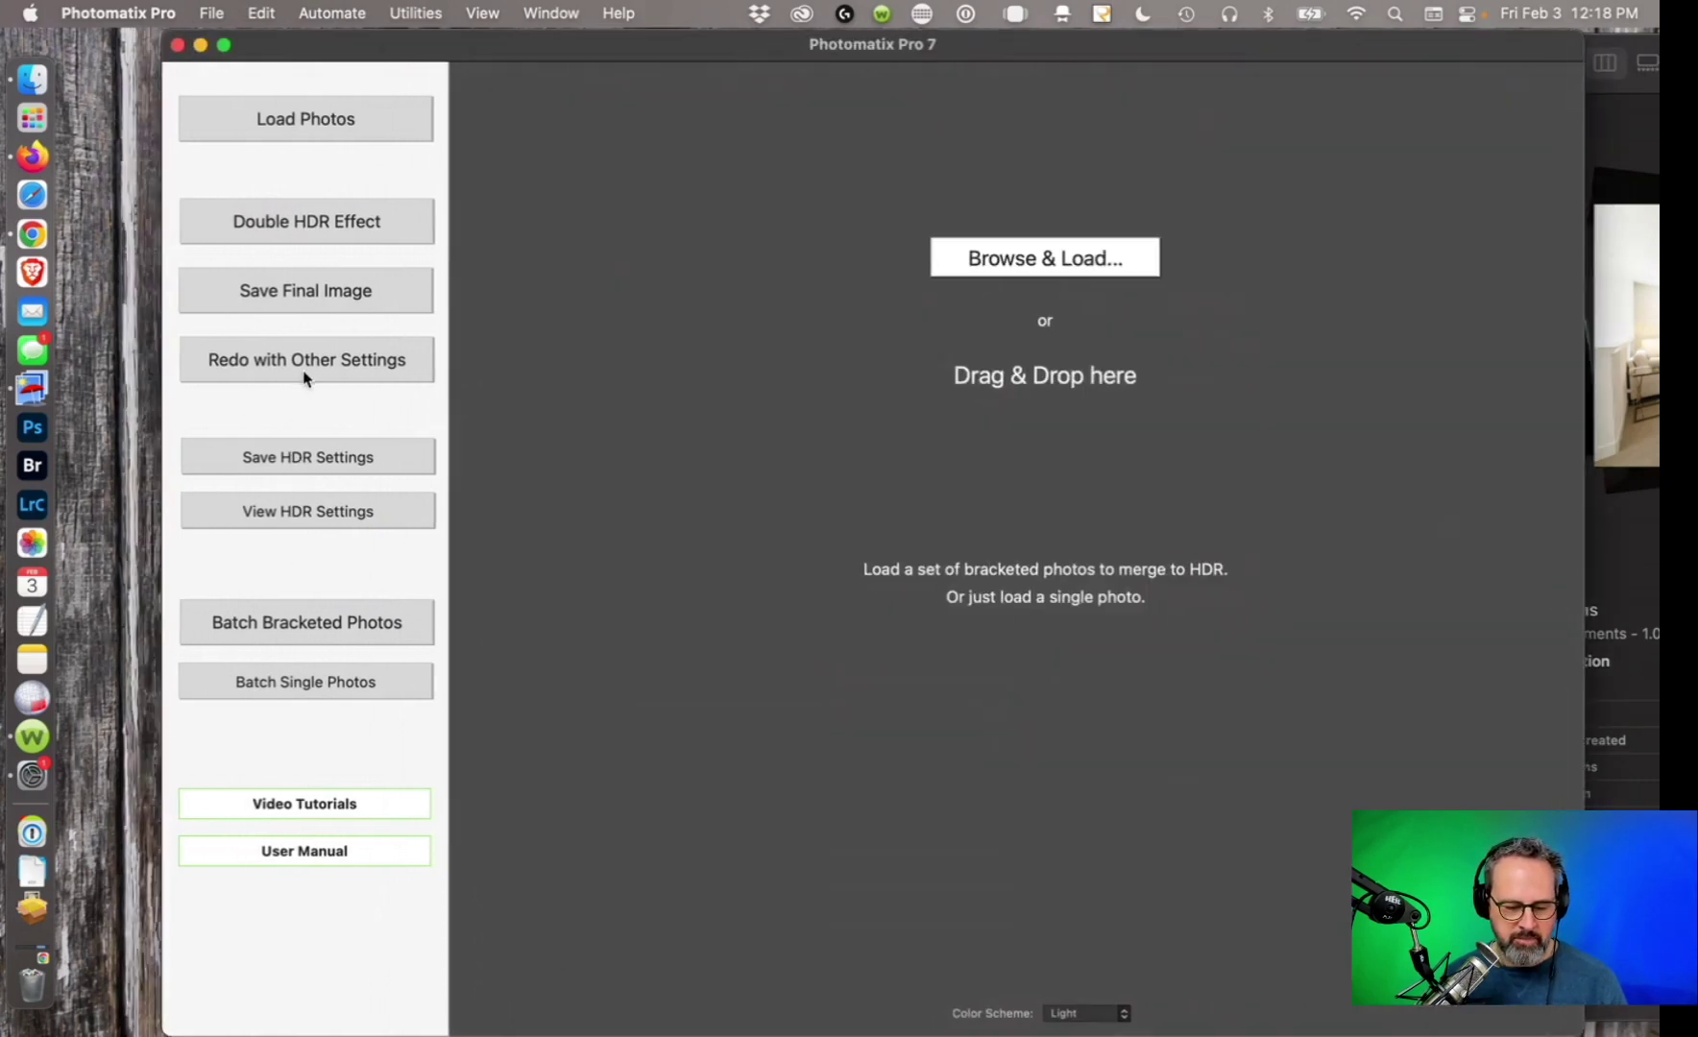
pyautogui.click(340, 626)
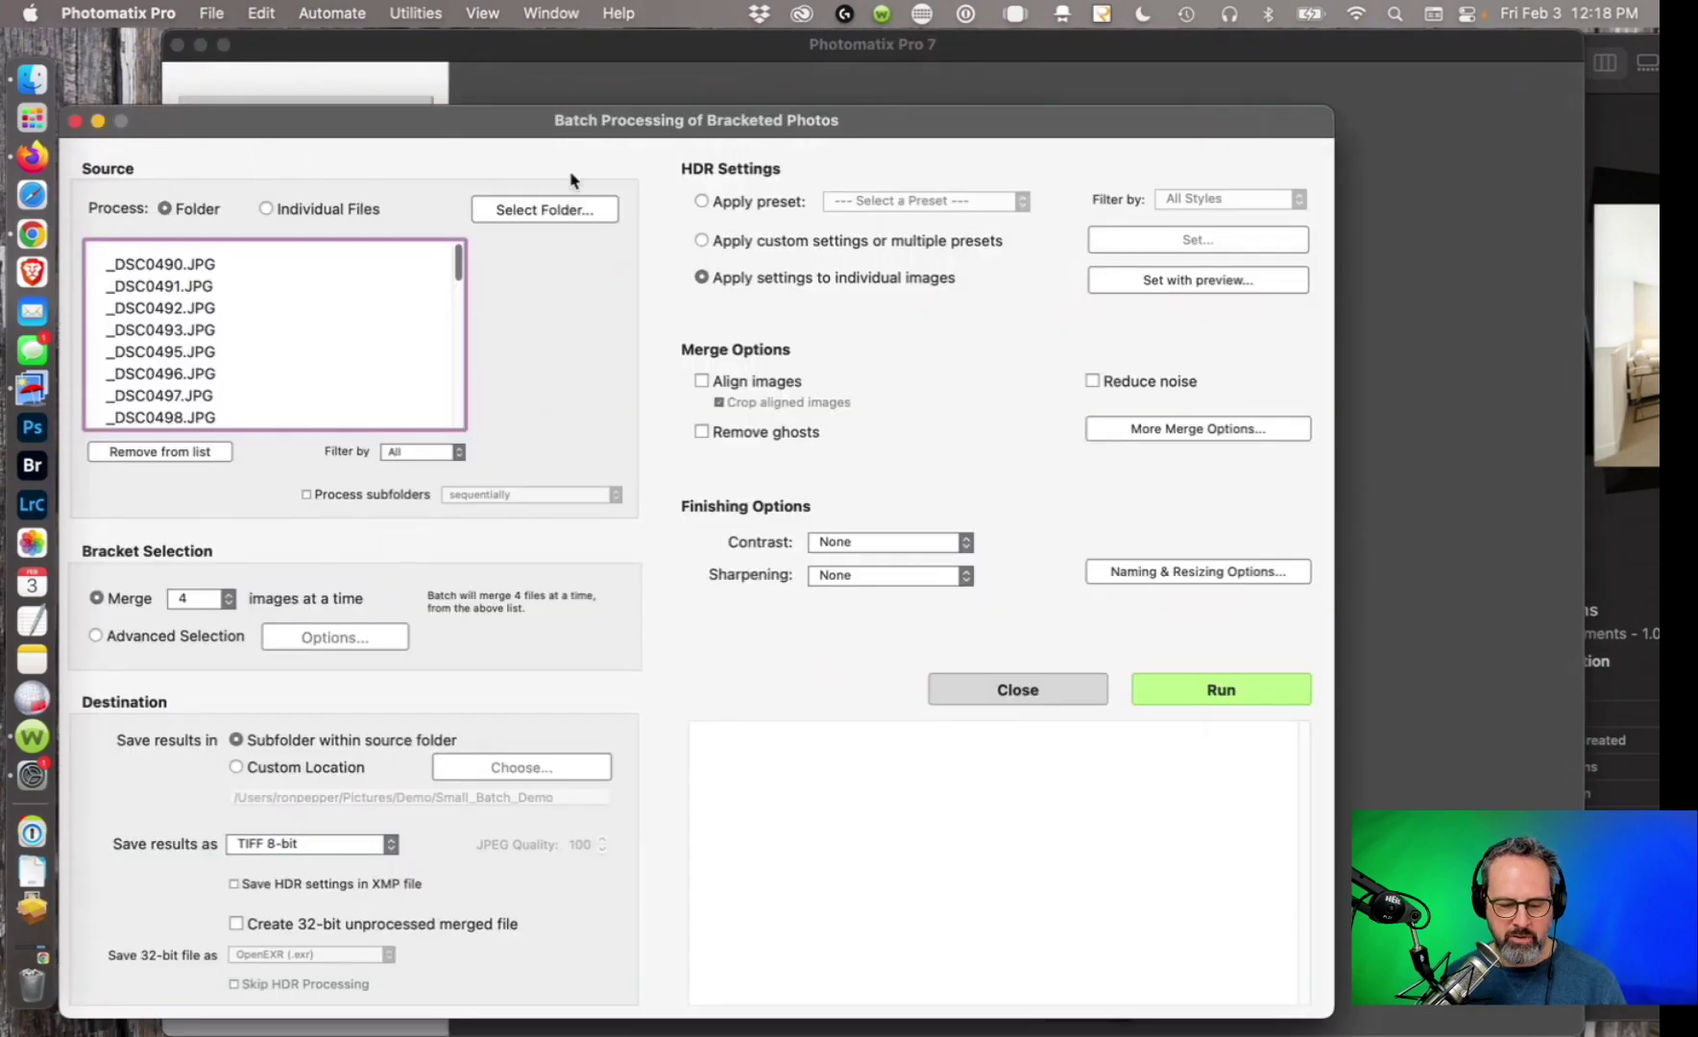
pyautogui.moveTo(678, 111); pyautogui.dragTo(782, 49)
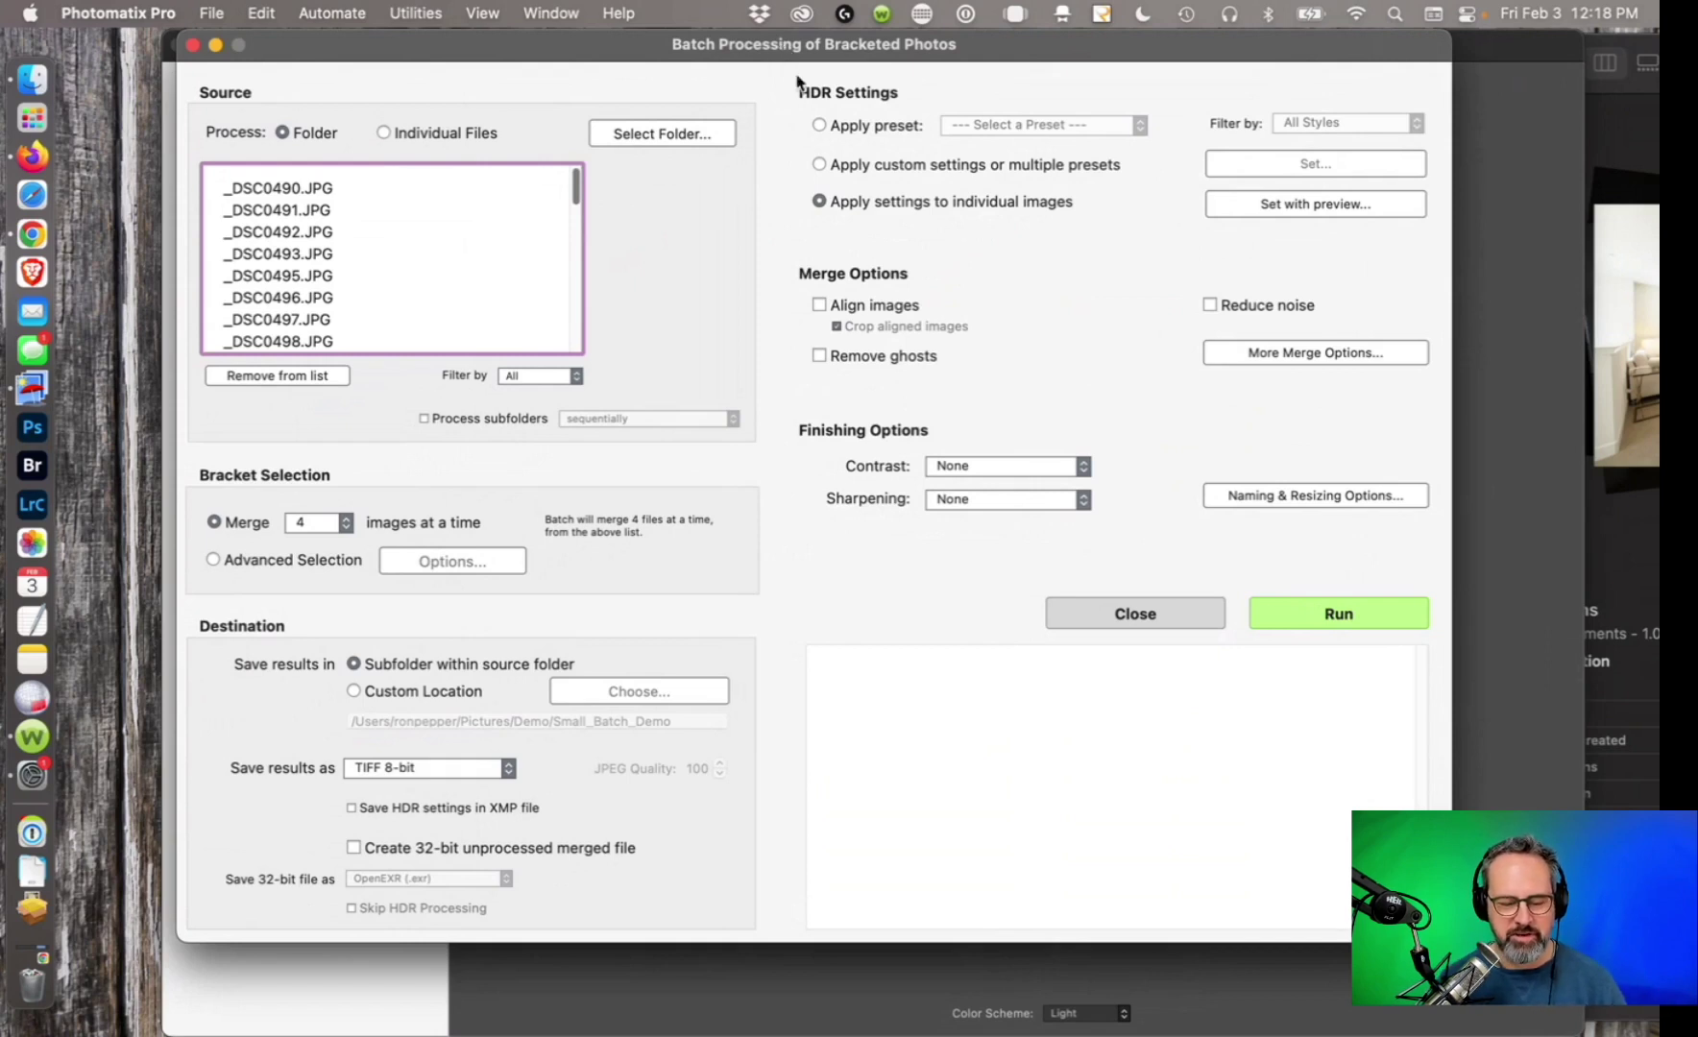
pyautogui.click(640, 135)
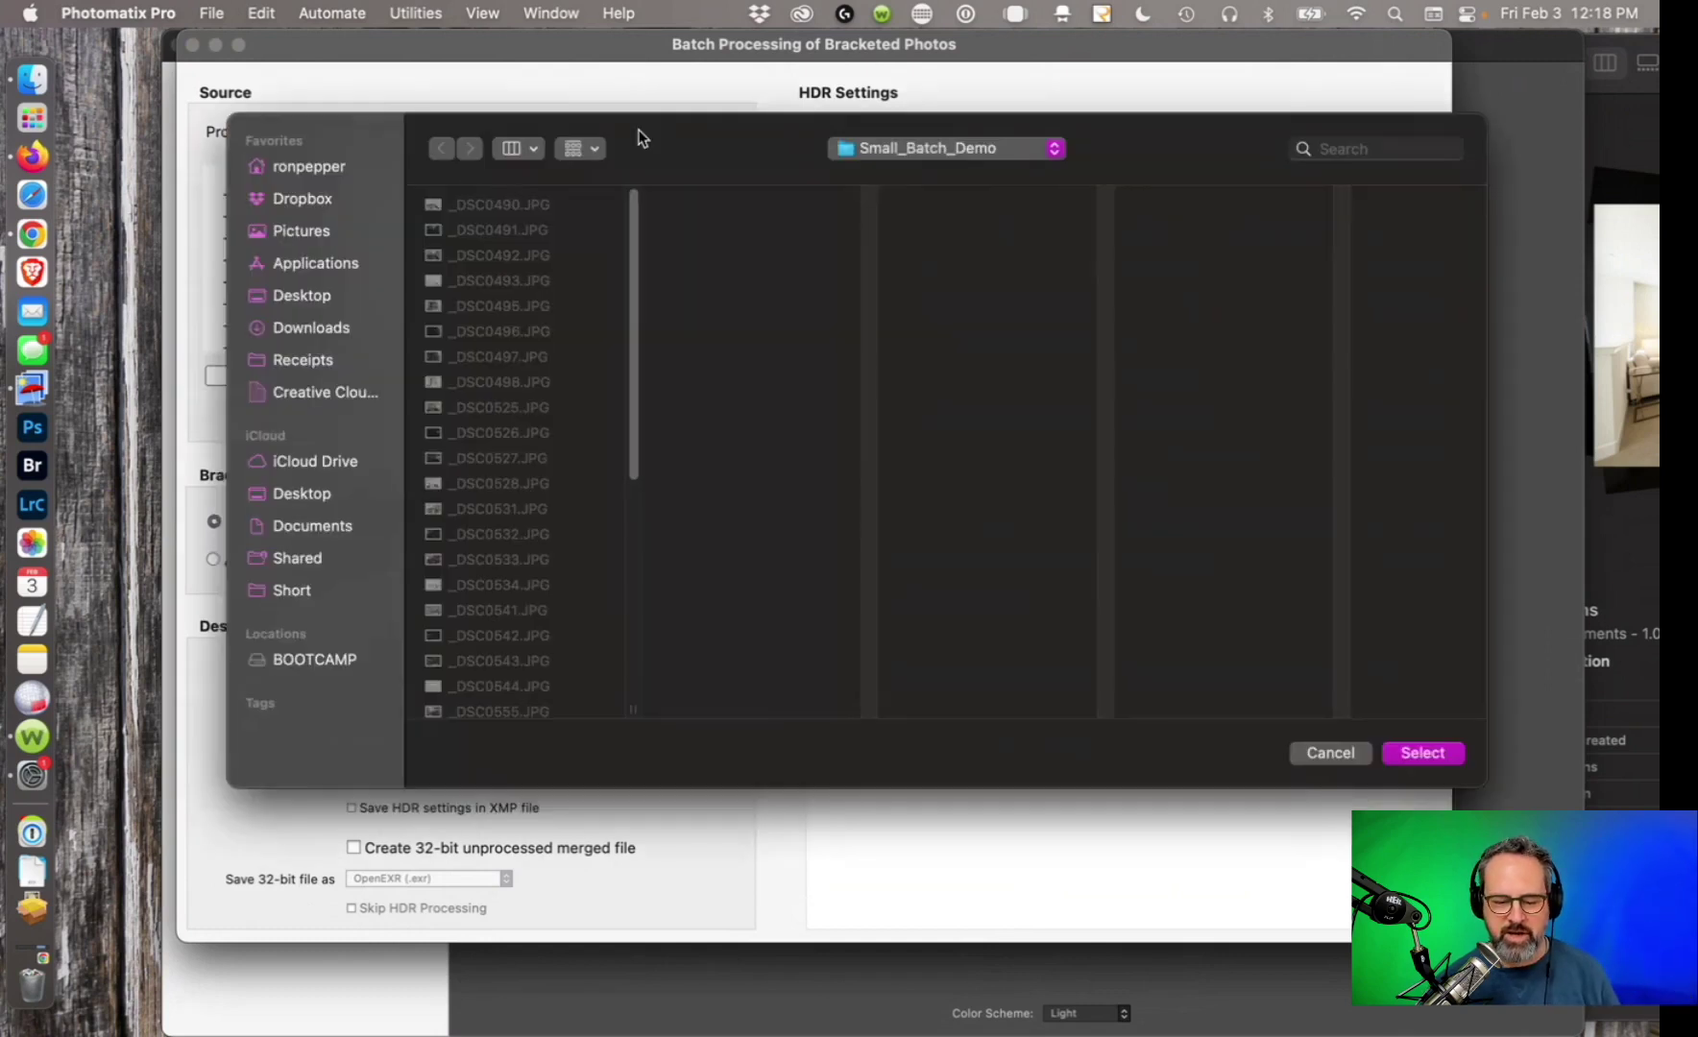
pyautogui.click(910, 153)
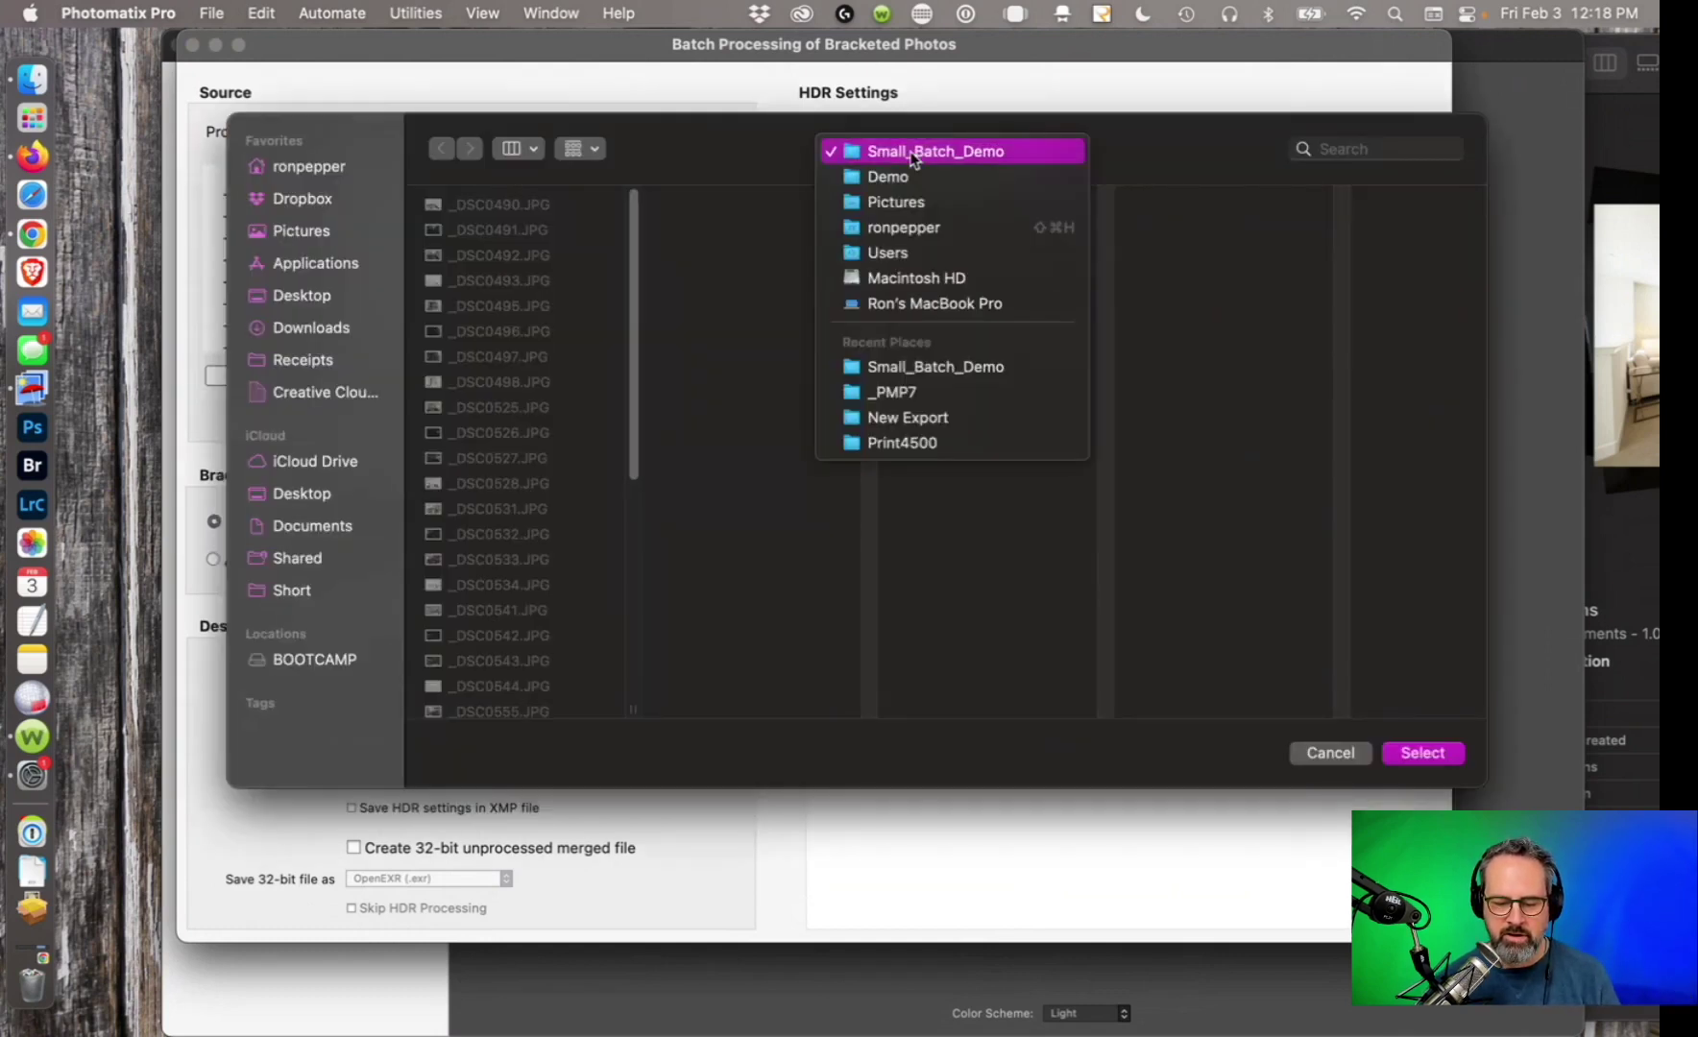
pyautogui.click(721, 153)
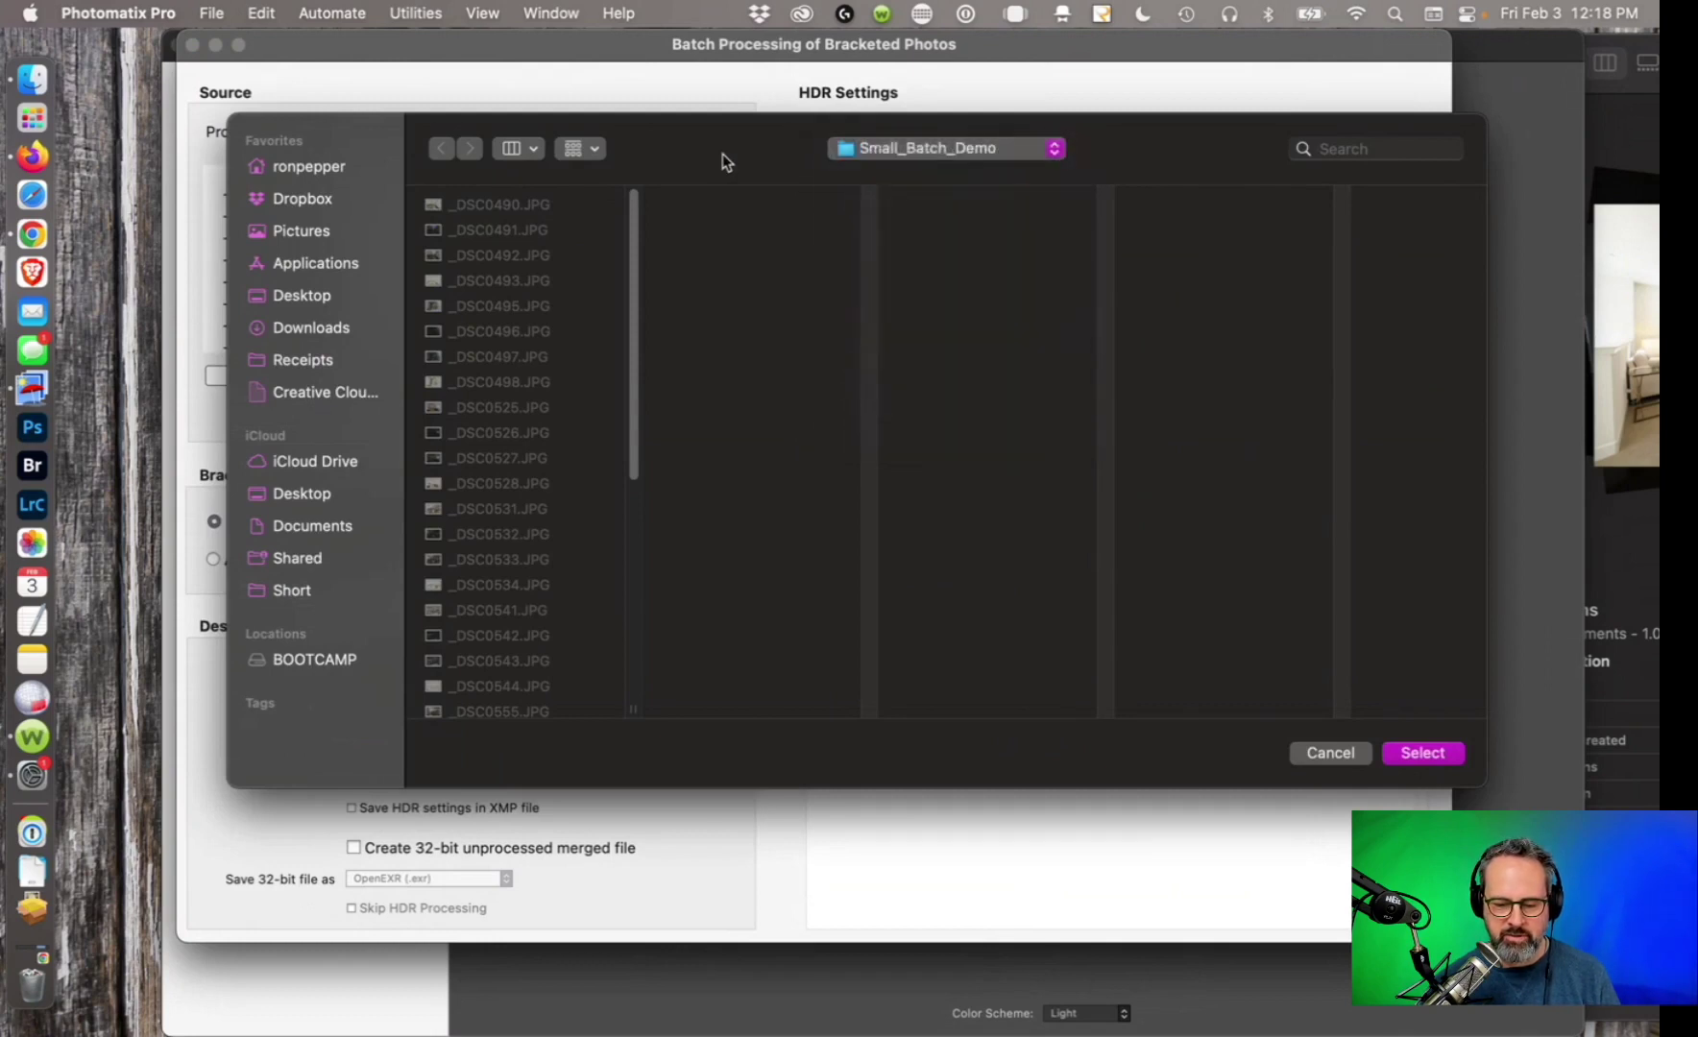
pyautogui.click(1402, 753)
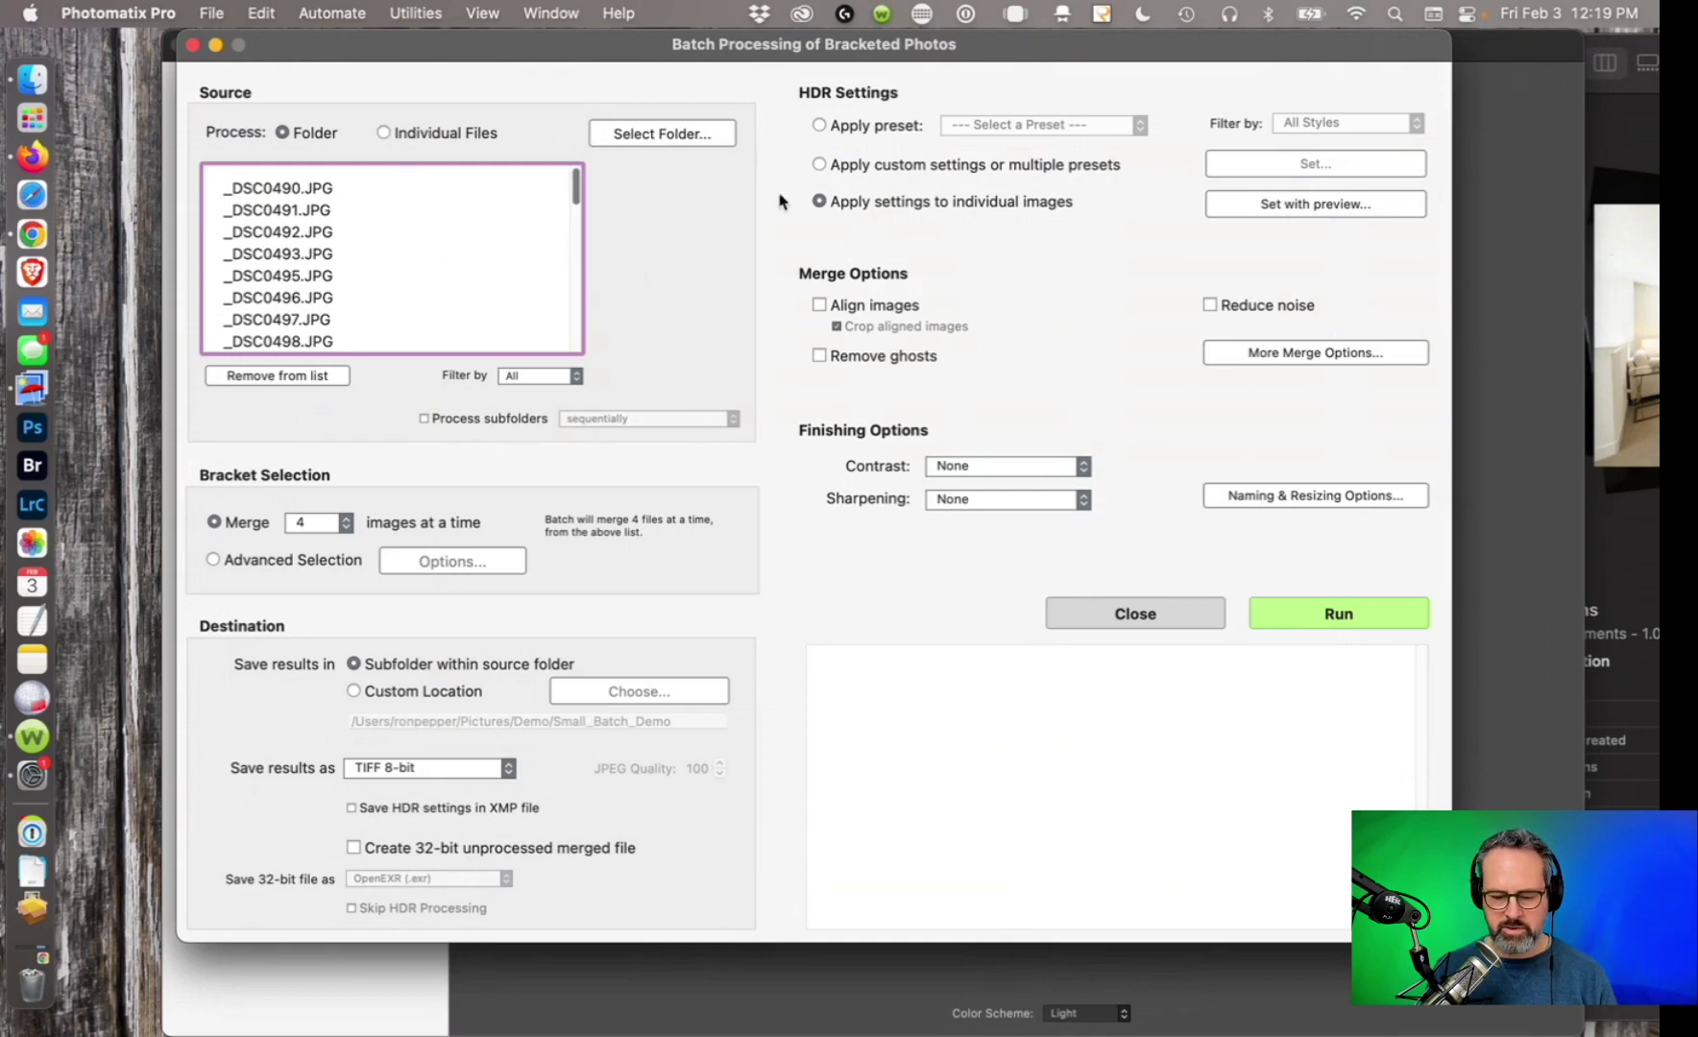
# Set the bracket selection to Advanced Selection, automatically detecting bracketed sets of between 3 and 3 frames.
pyautogui.moveTo(784, 52); pyautogui.dragTo(818, 53)
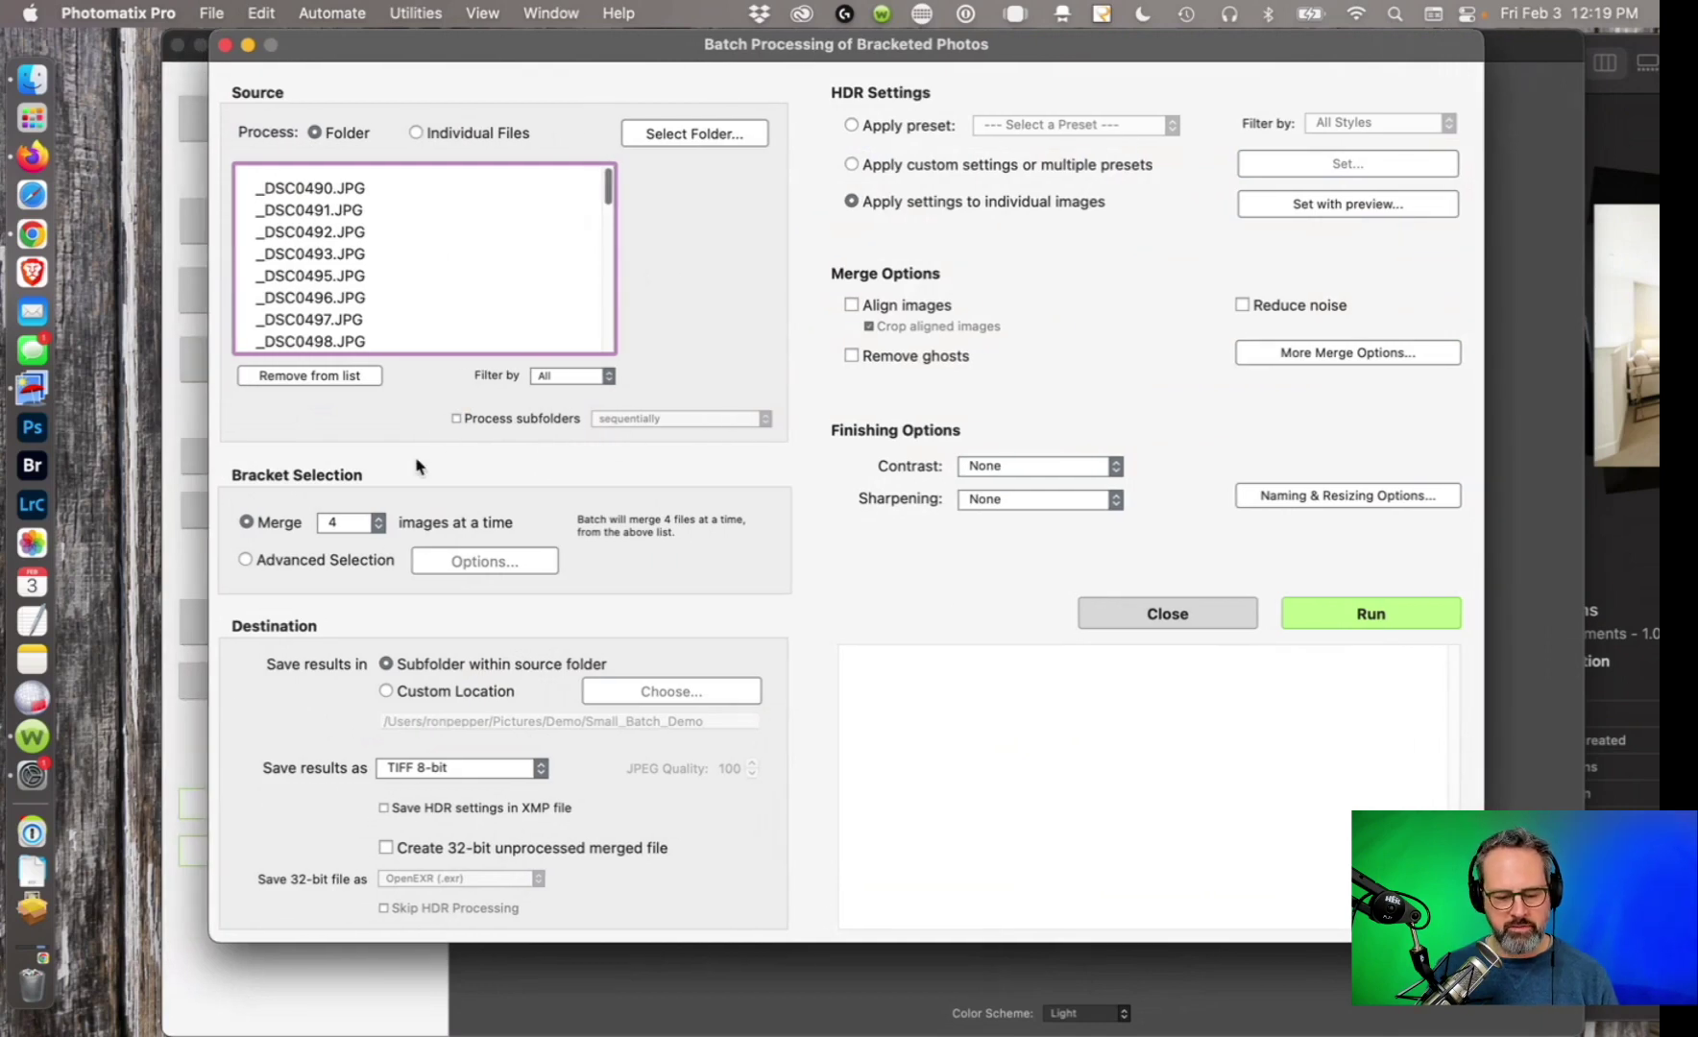
pyautogui.click(288, 567)
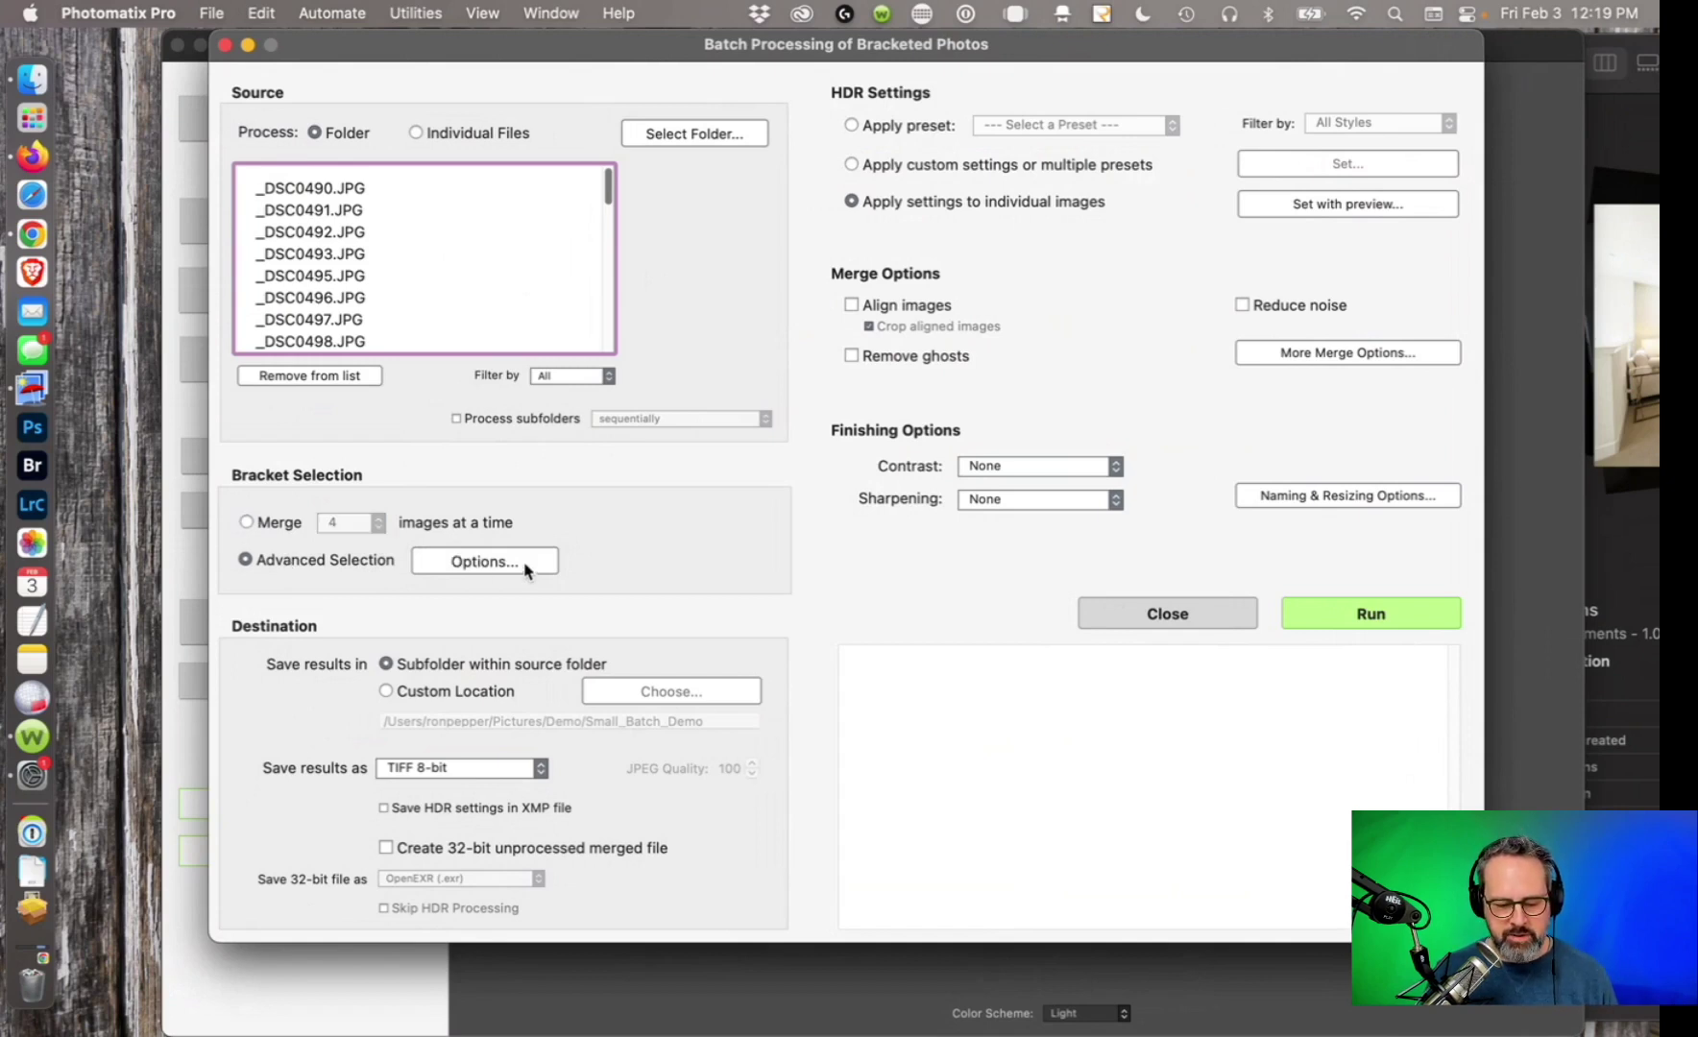
pyautogui.click(246, 522)
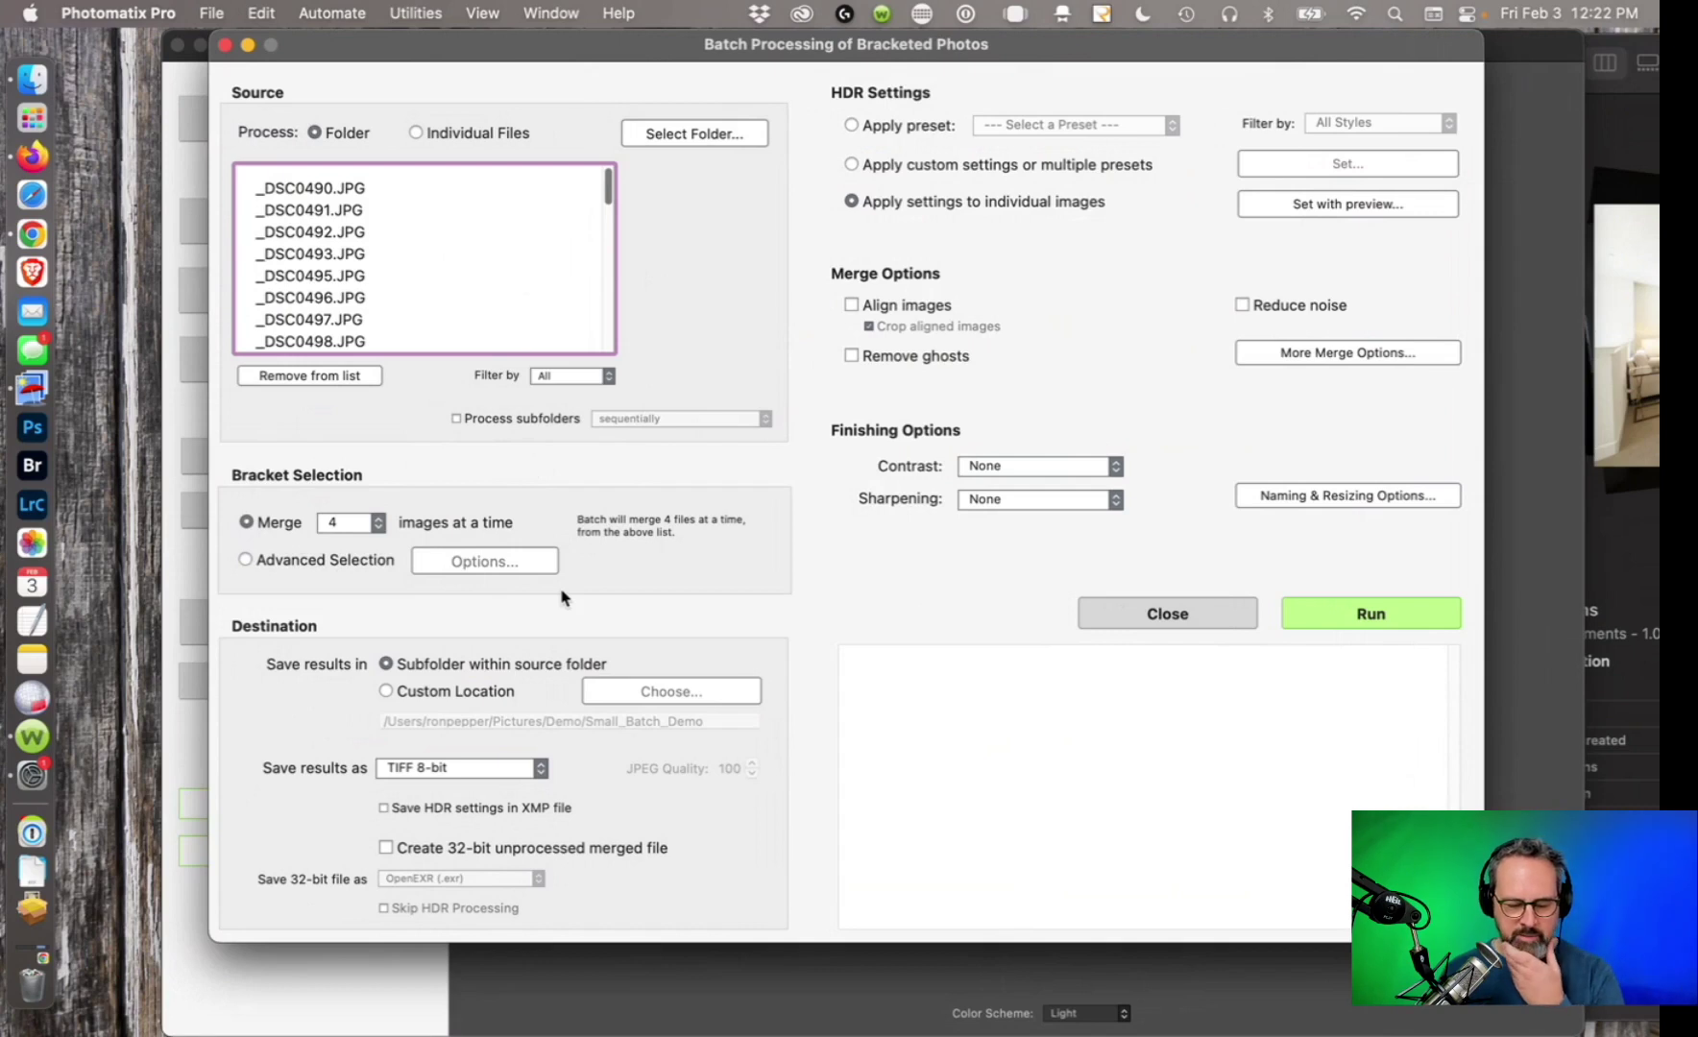
pyautogui.click(322, 566)
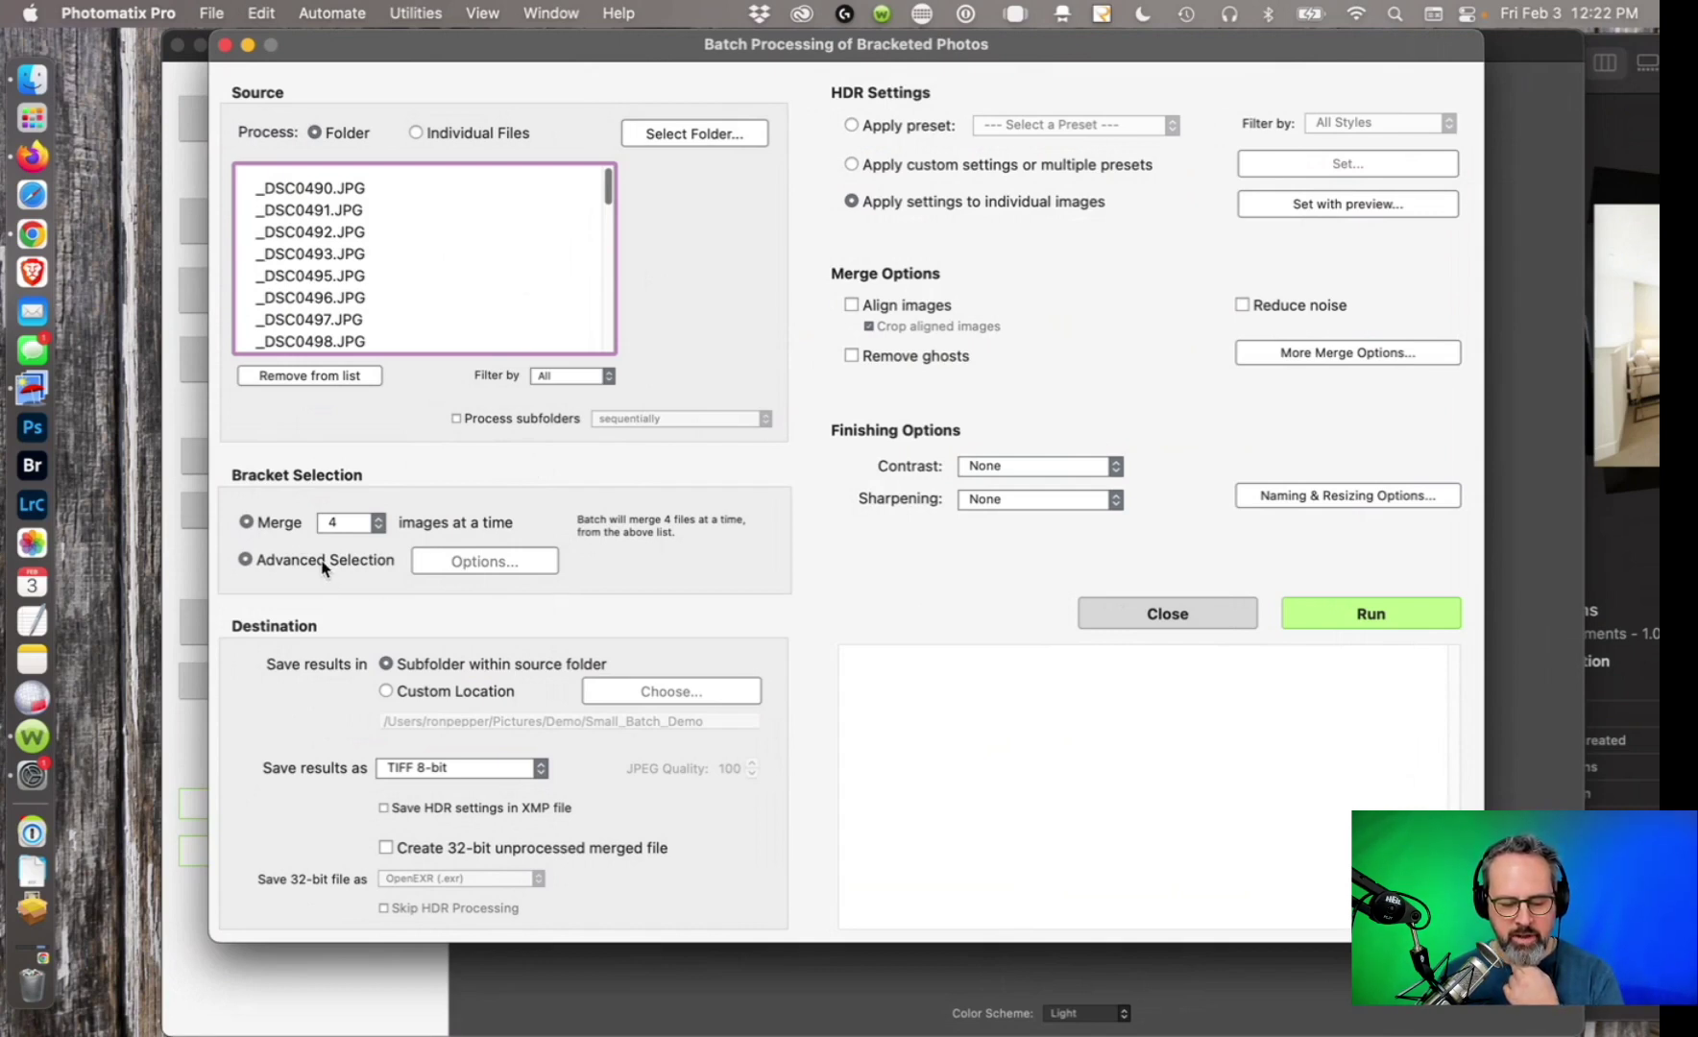
pyautogui.click(483, 562)
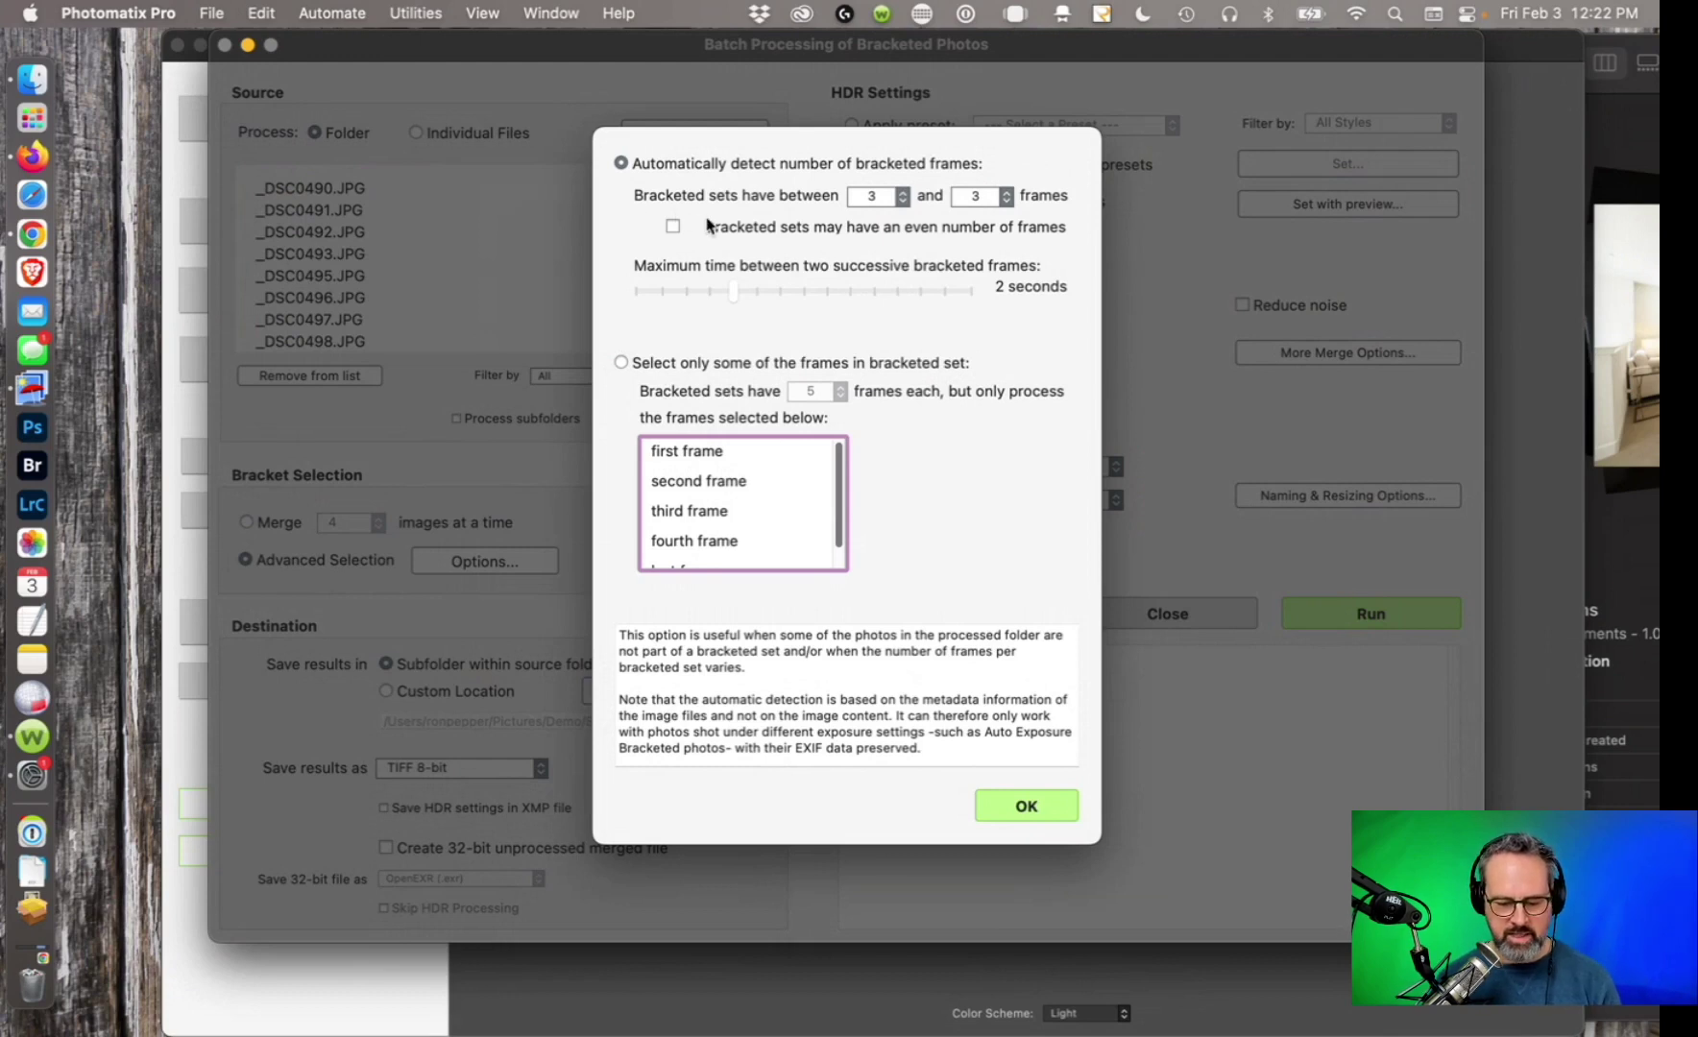
pyautogui.click(993, 807)
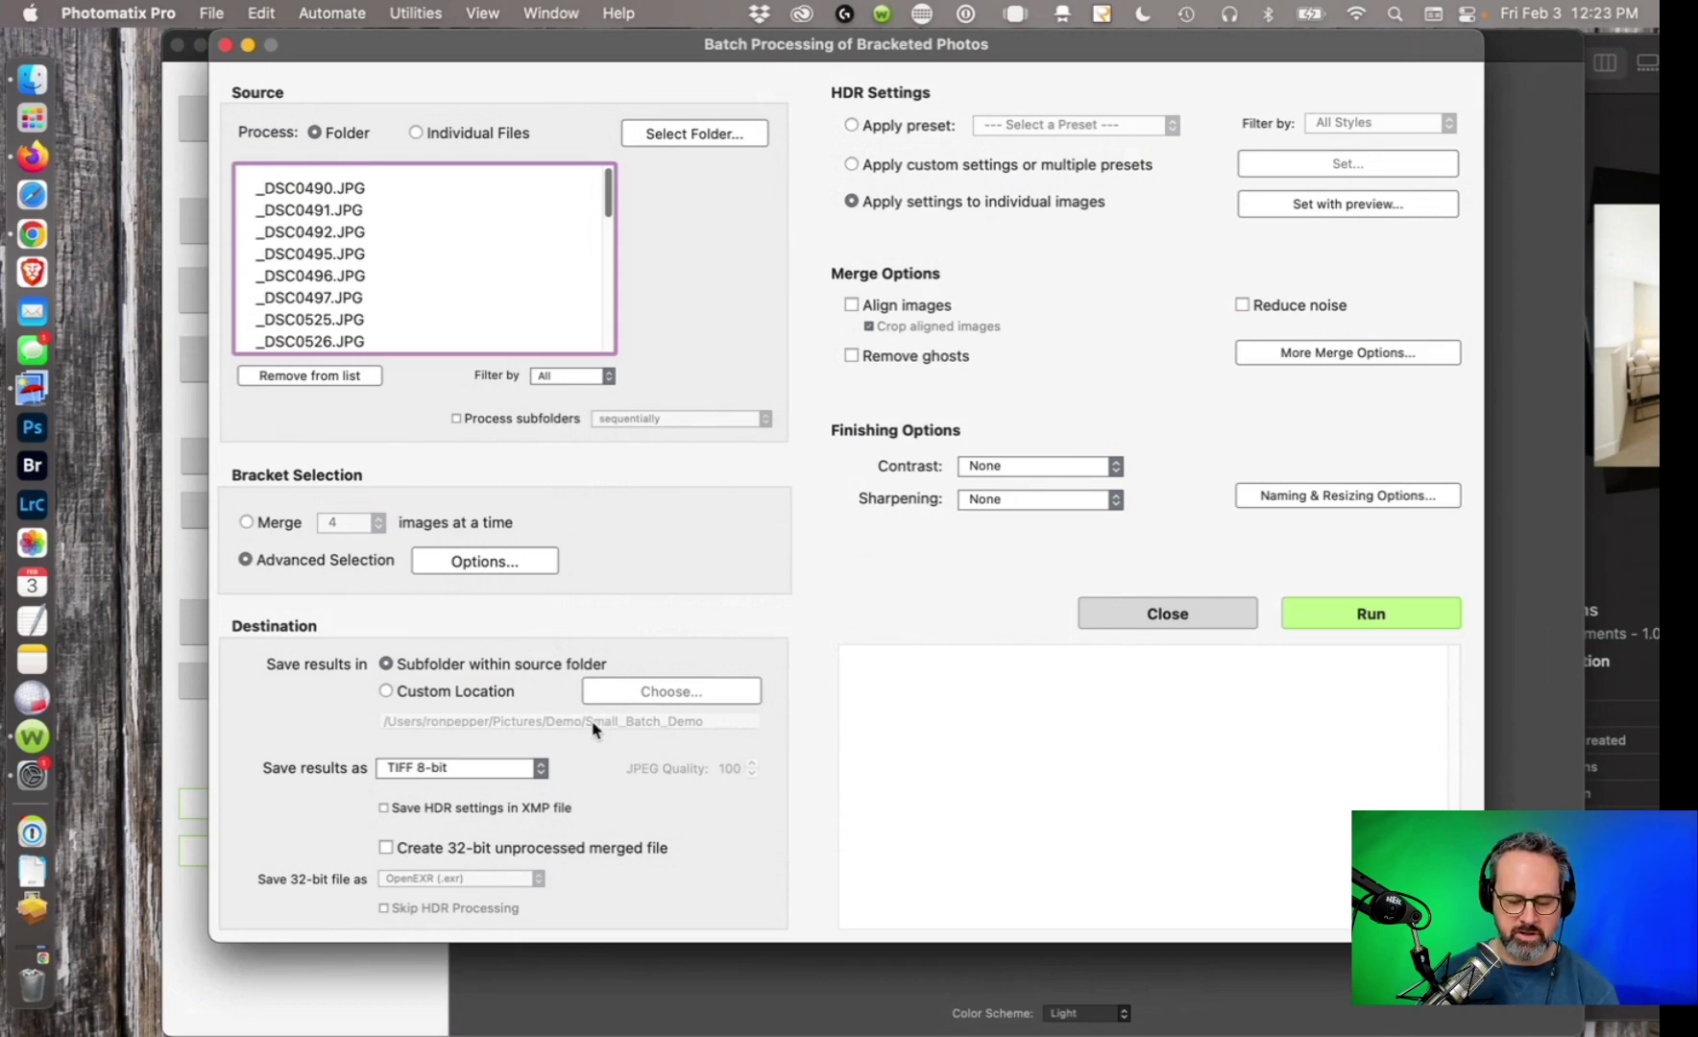
# Review the file formats offered for saving results and the presets offered for applying a single preset to the batch.
pyautogui.click(453, 774)
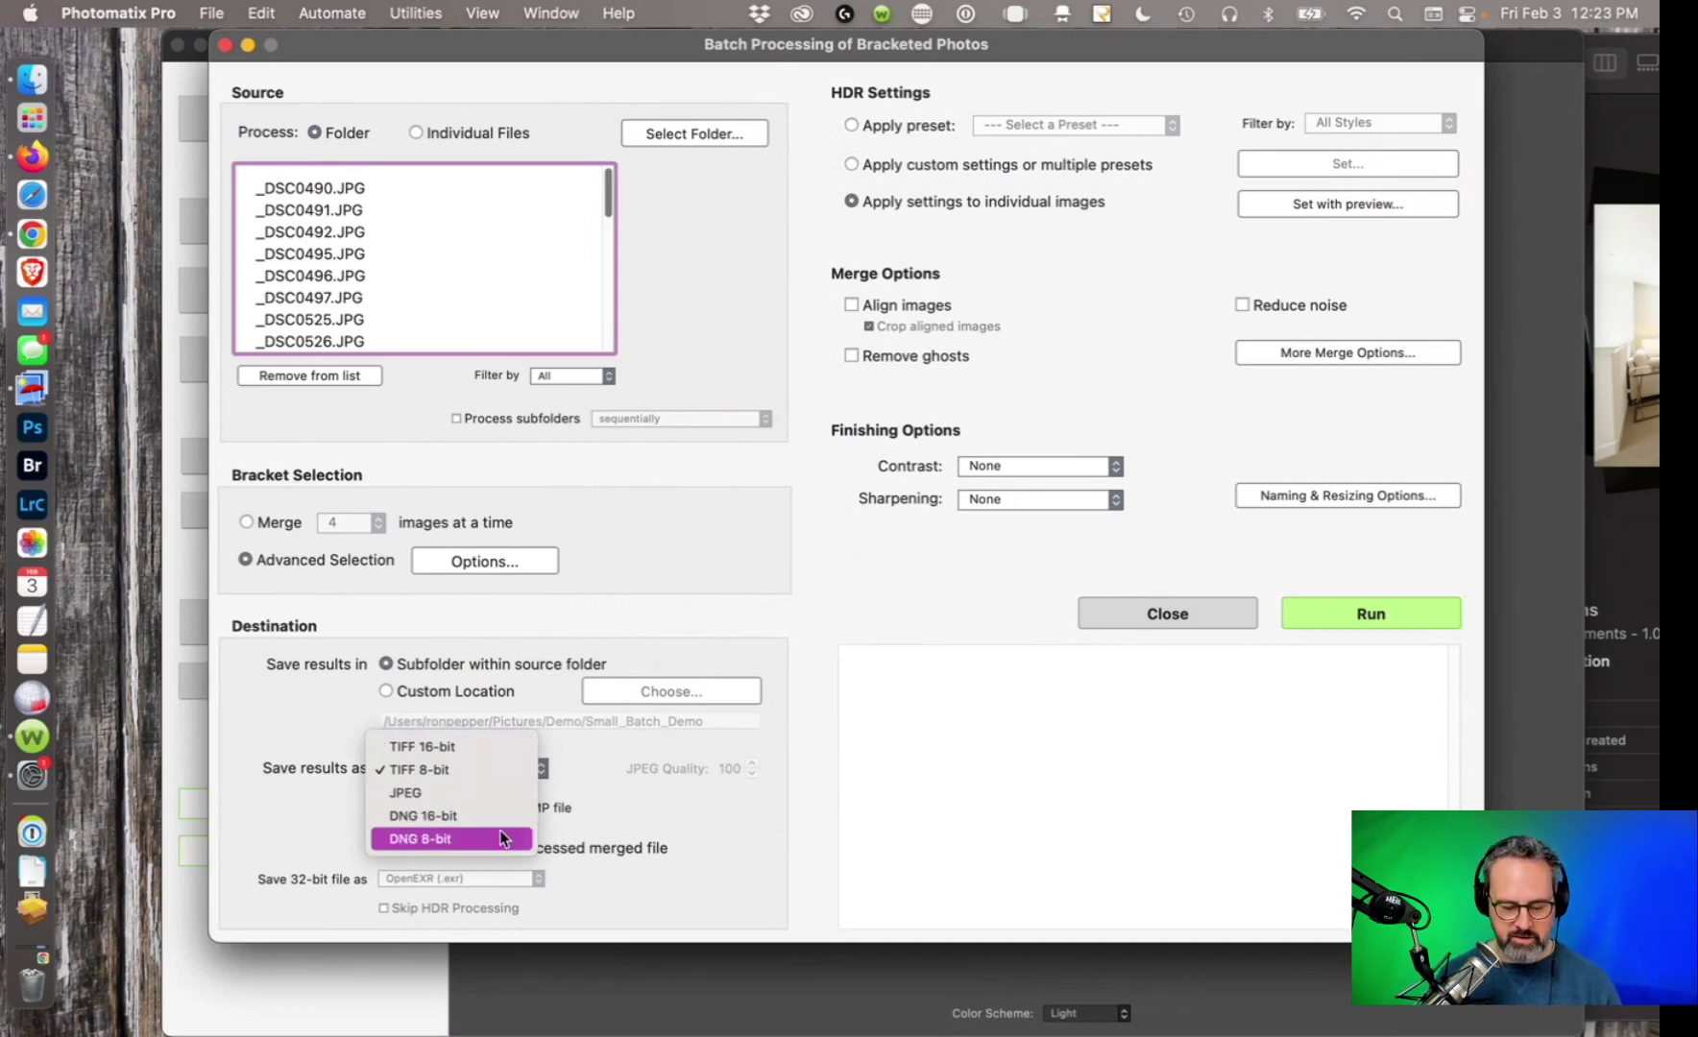
pyautogui.click(644, 814)
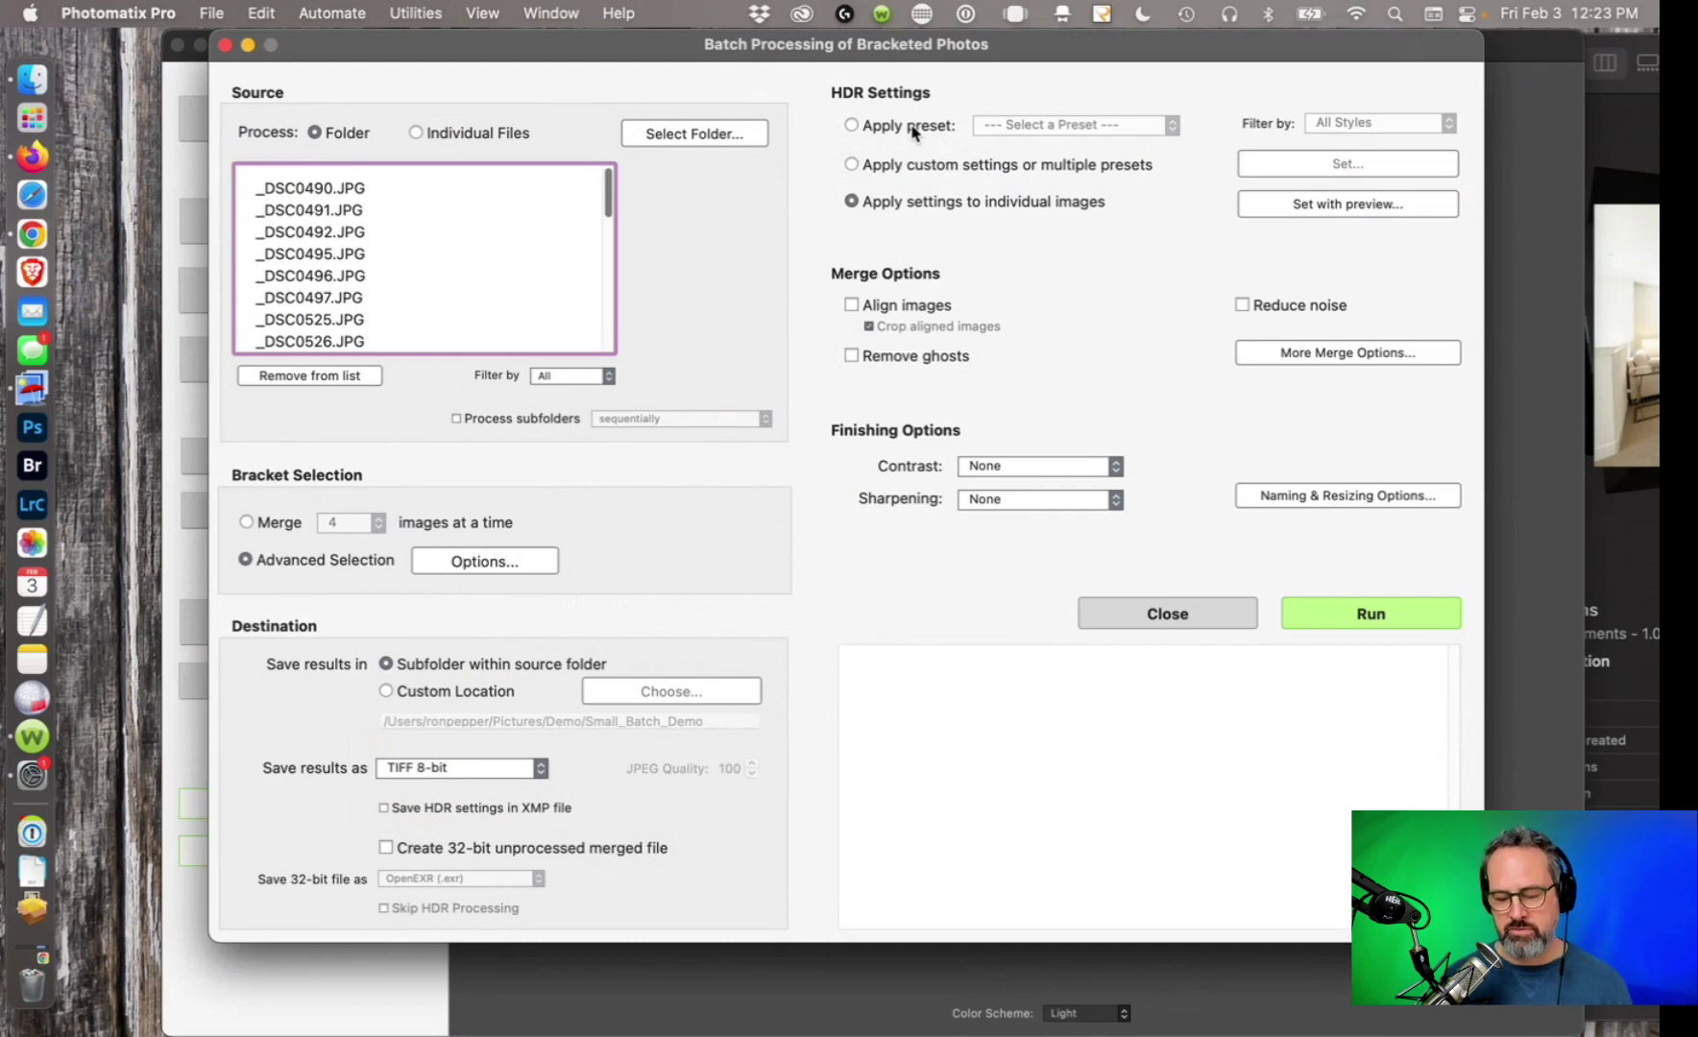
pyautogui.click(853, 126)
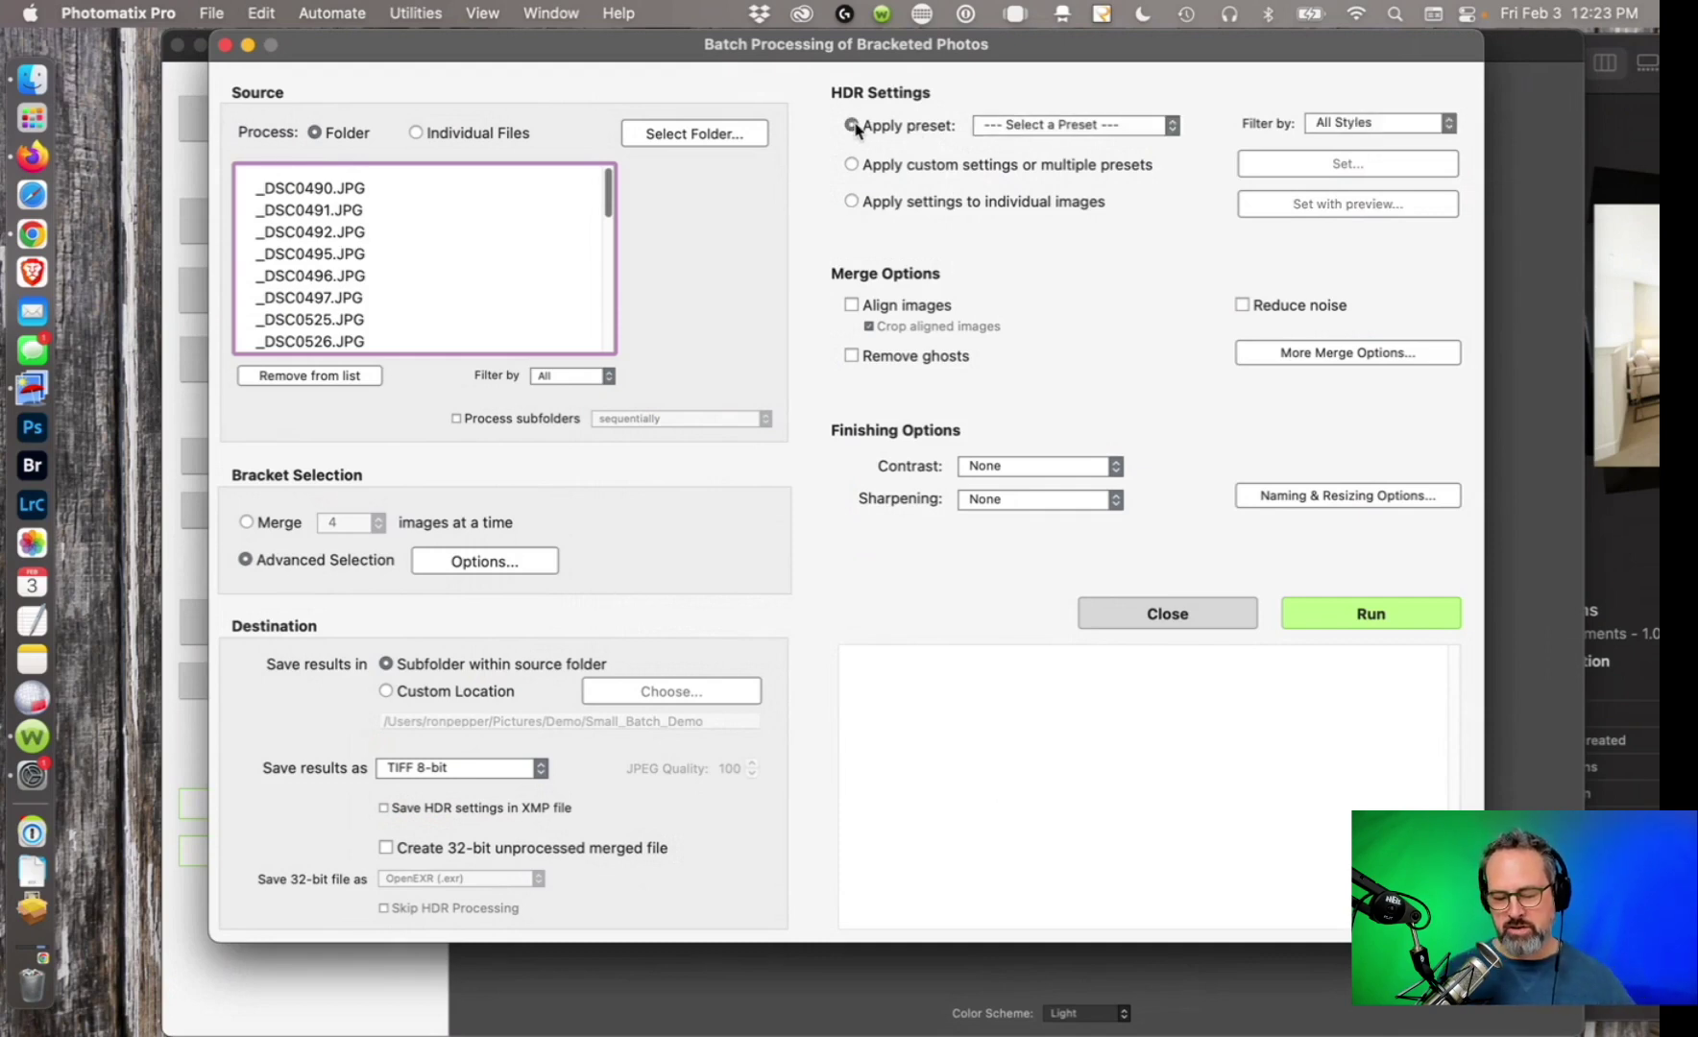
pyautogui.click(1097, 125)
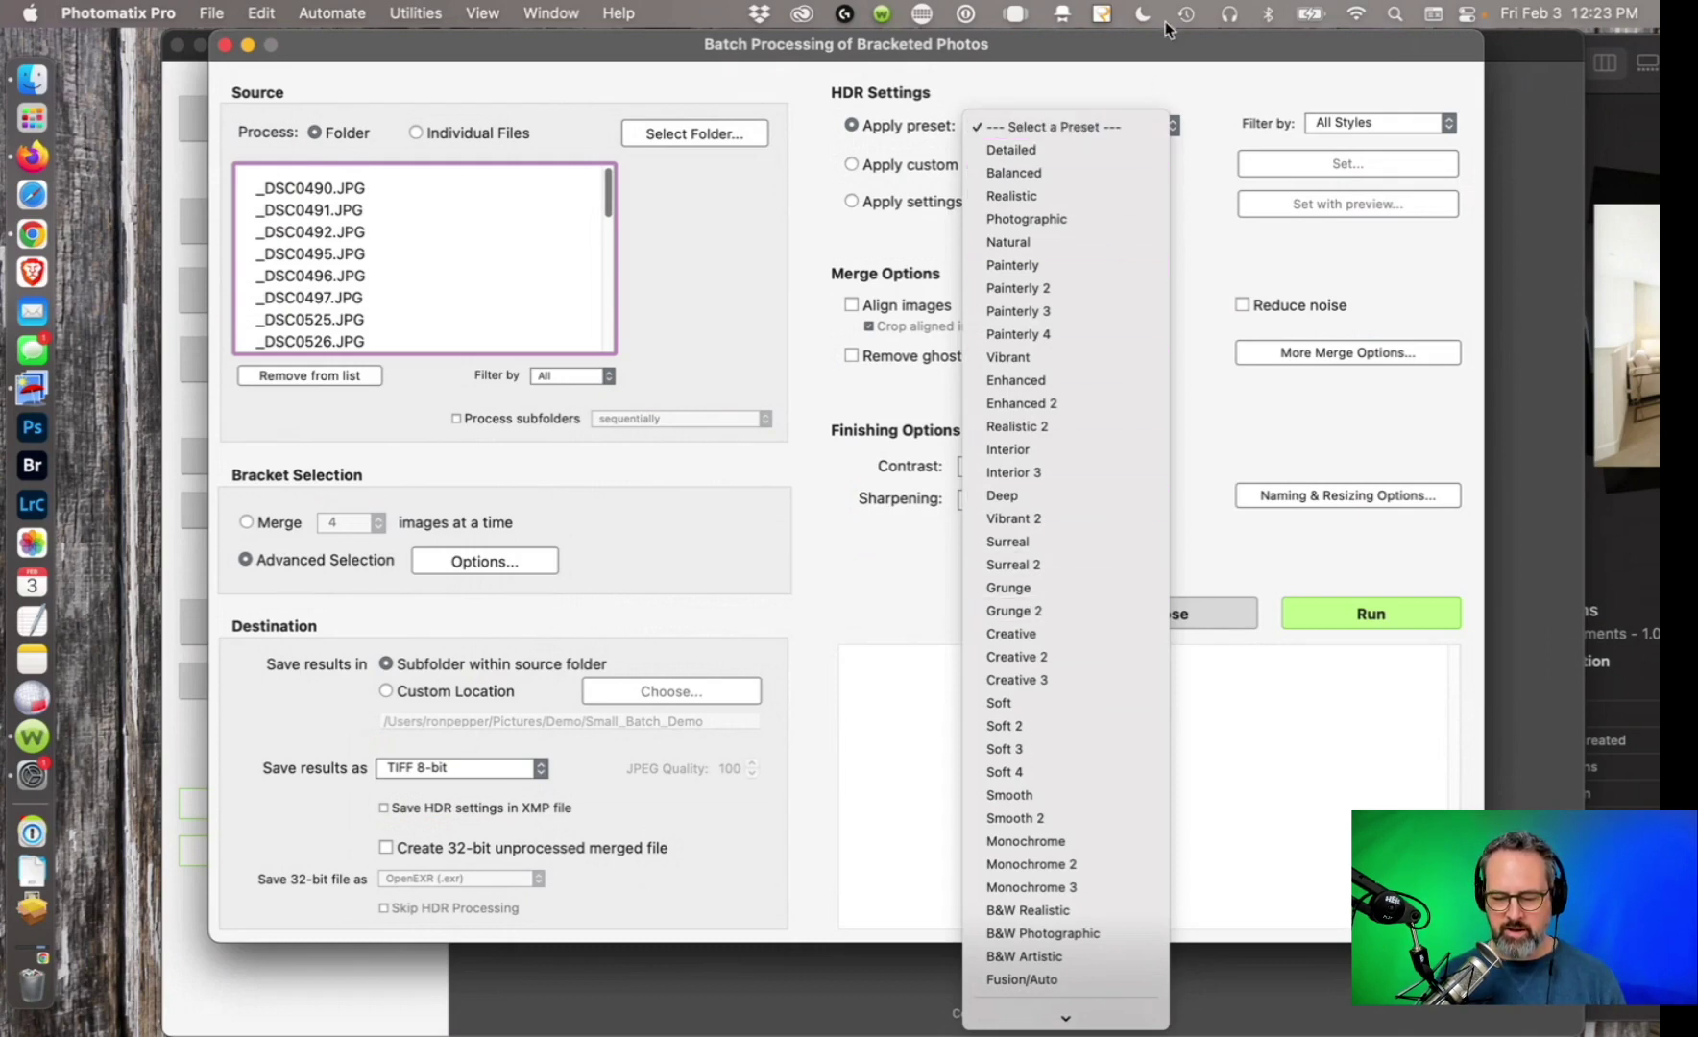
pyautogui.click(1162, 79)
# Choose custom settings or multiple presets for the batch, filter the presets by Realistic, and add the Realistic preset to the list.
pyautogui.click(851, 166)
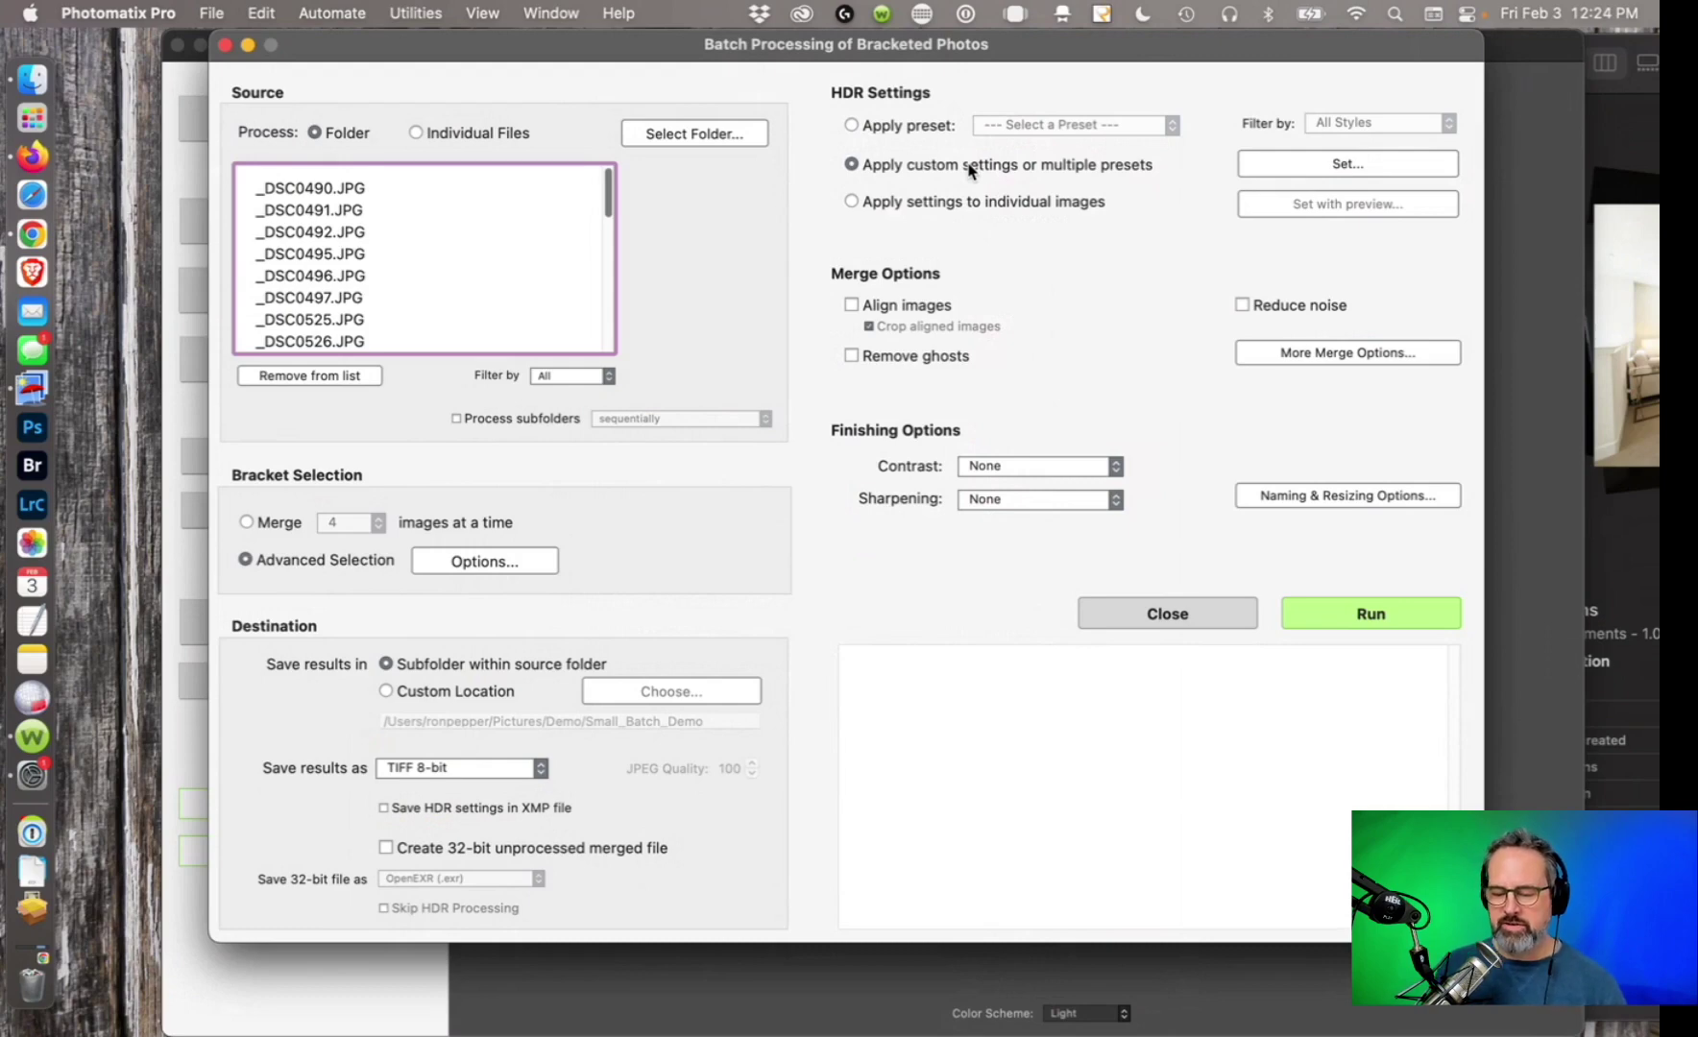
pyautogui.click(1304, 171)
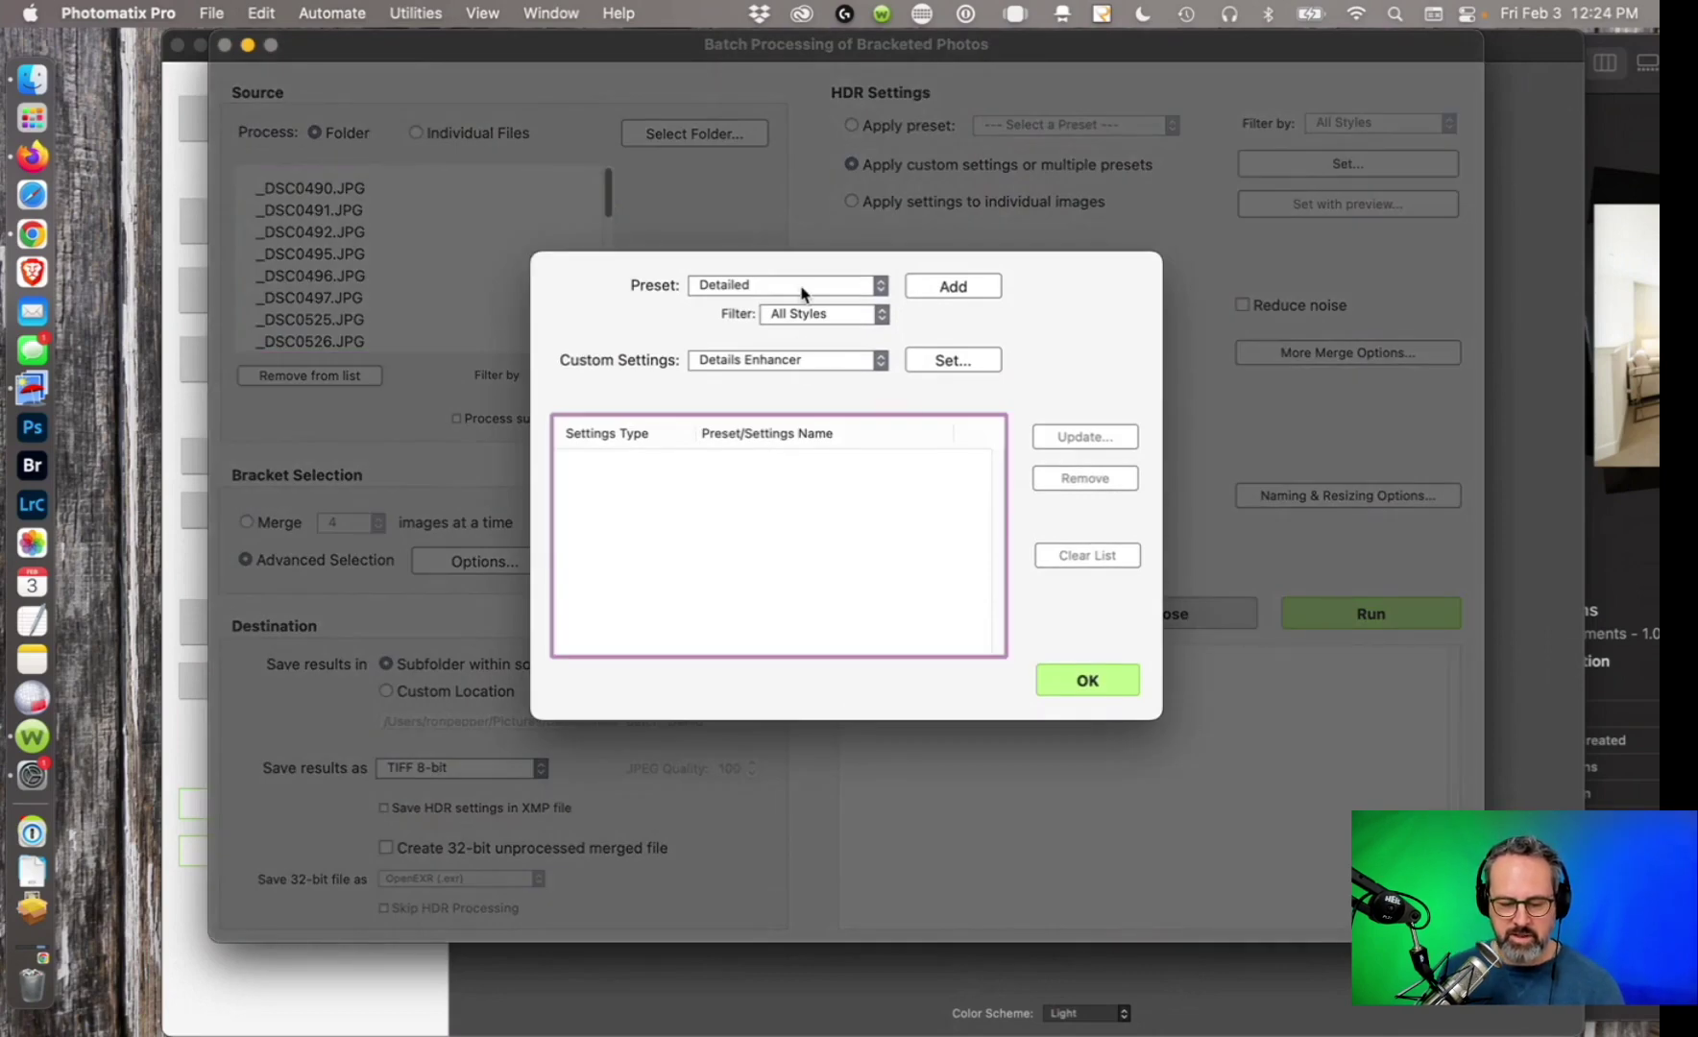
pyautogui.click(803, 288)
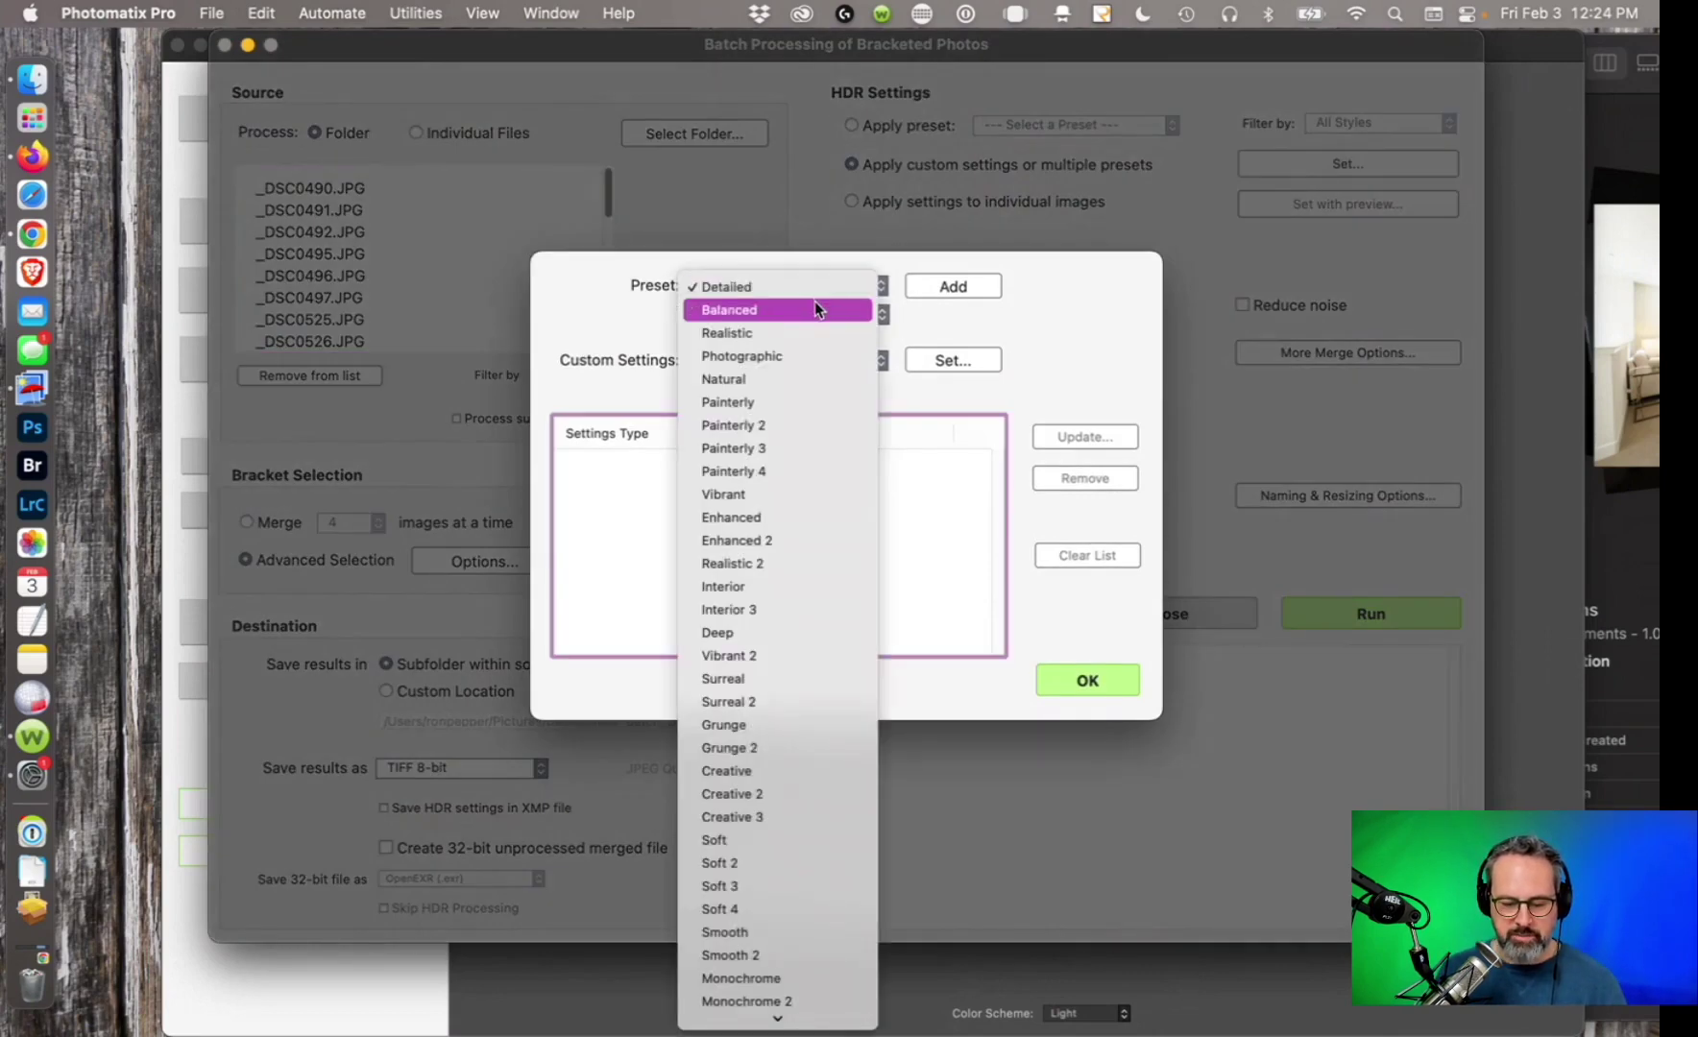
pyautogui.click(815, 307)
pyautogui.click(852, 315)
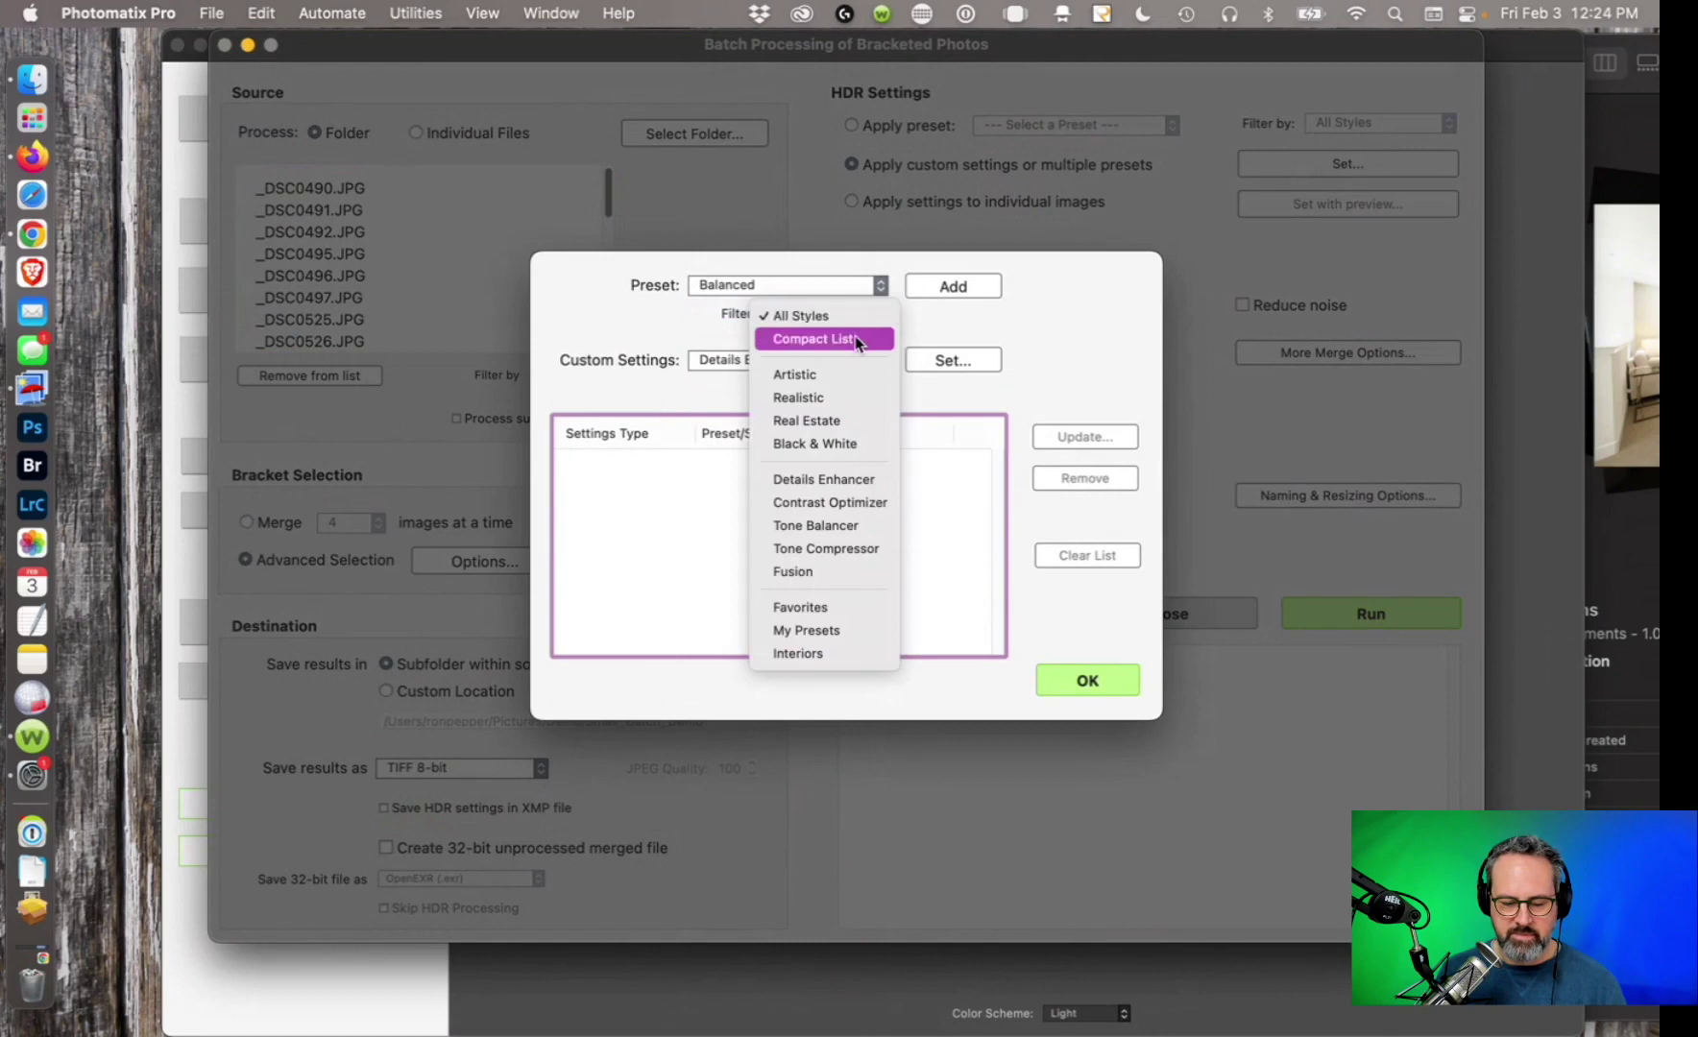
pyautogui.click(830, 398)
pyautogui.click(815, 364)
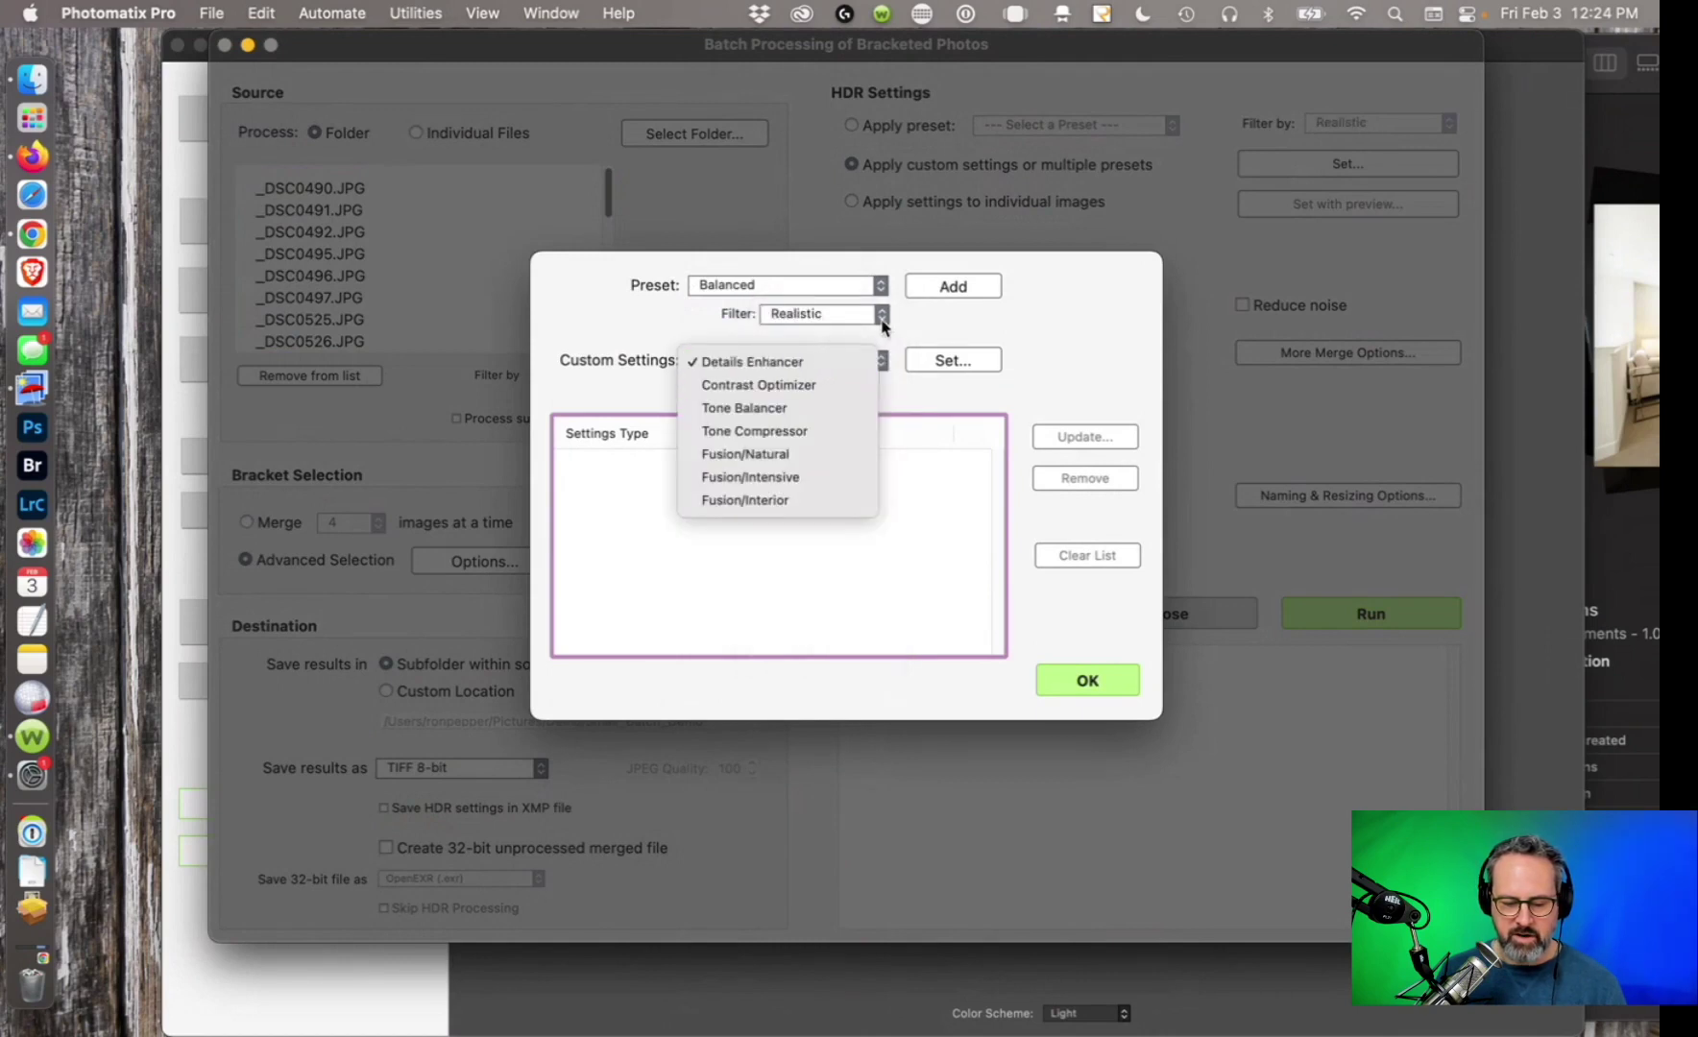
pyautogui.click(953, 293)
pyautogui.click(826, 286)
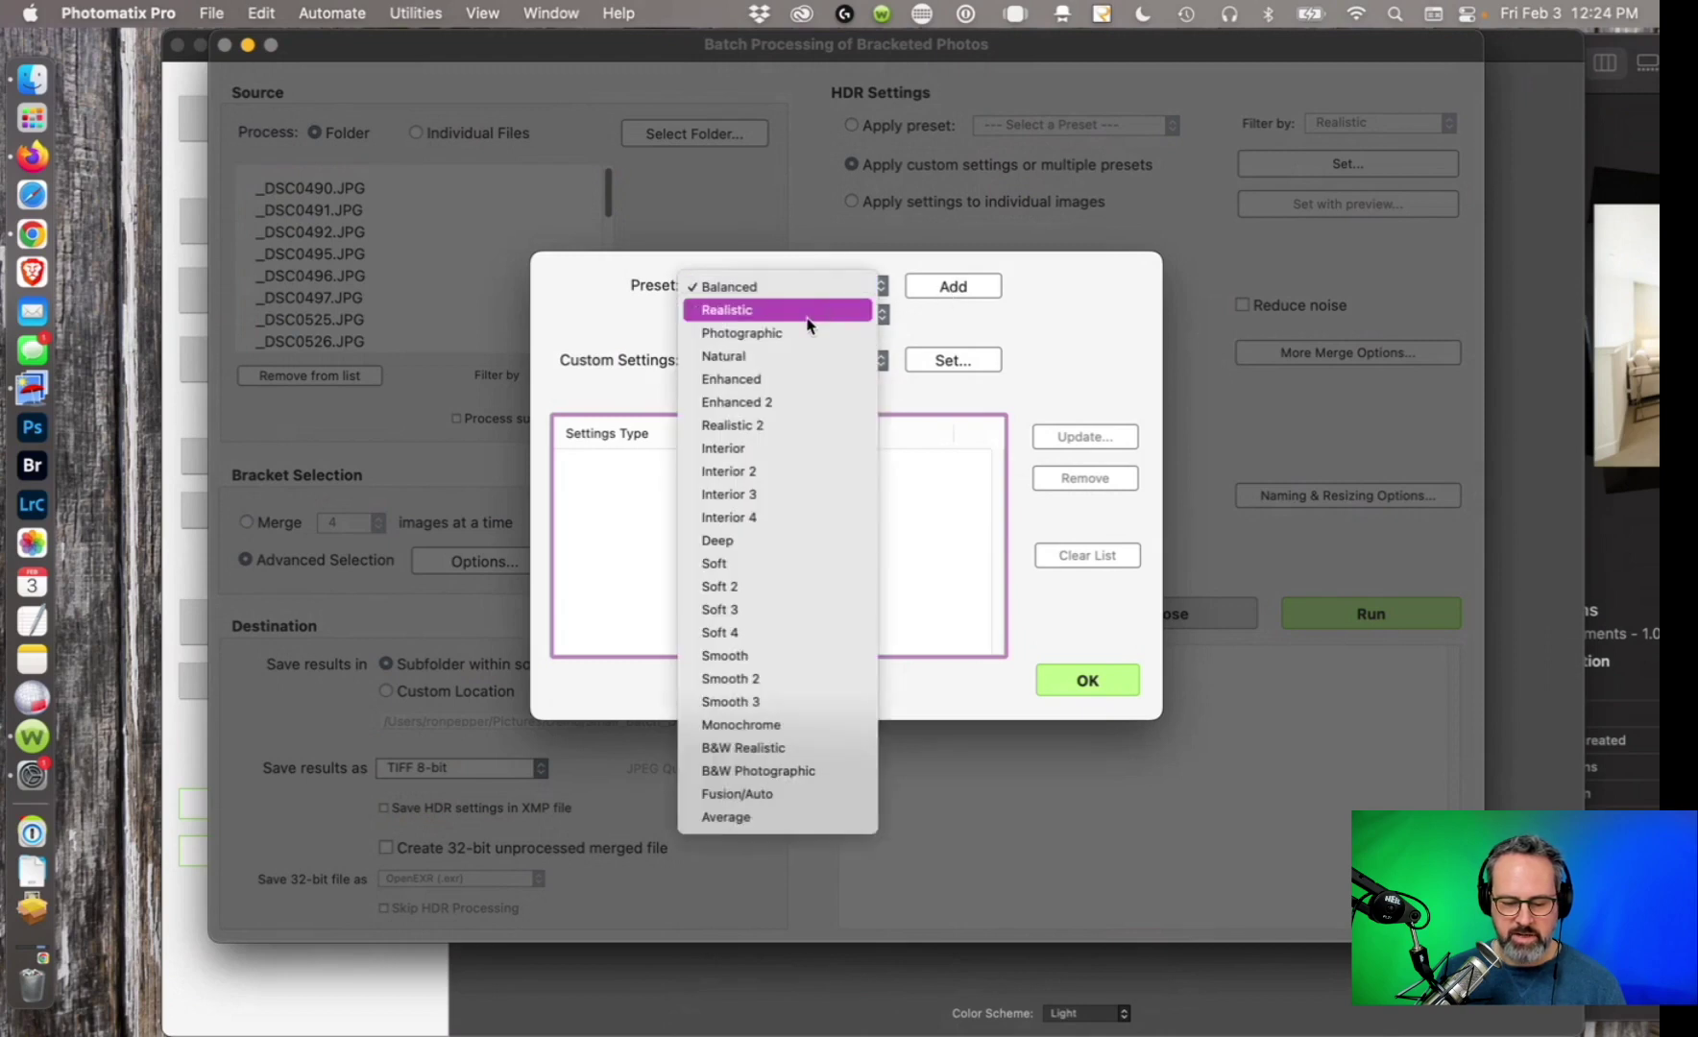
pyautogui.click(826, 309)
pyautogui.click(966, 287)
# Filter the presets by All Styles, add Balanced and Painterly 4 to the batch list, and accept the list.
pyautogui.click(823, 286)
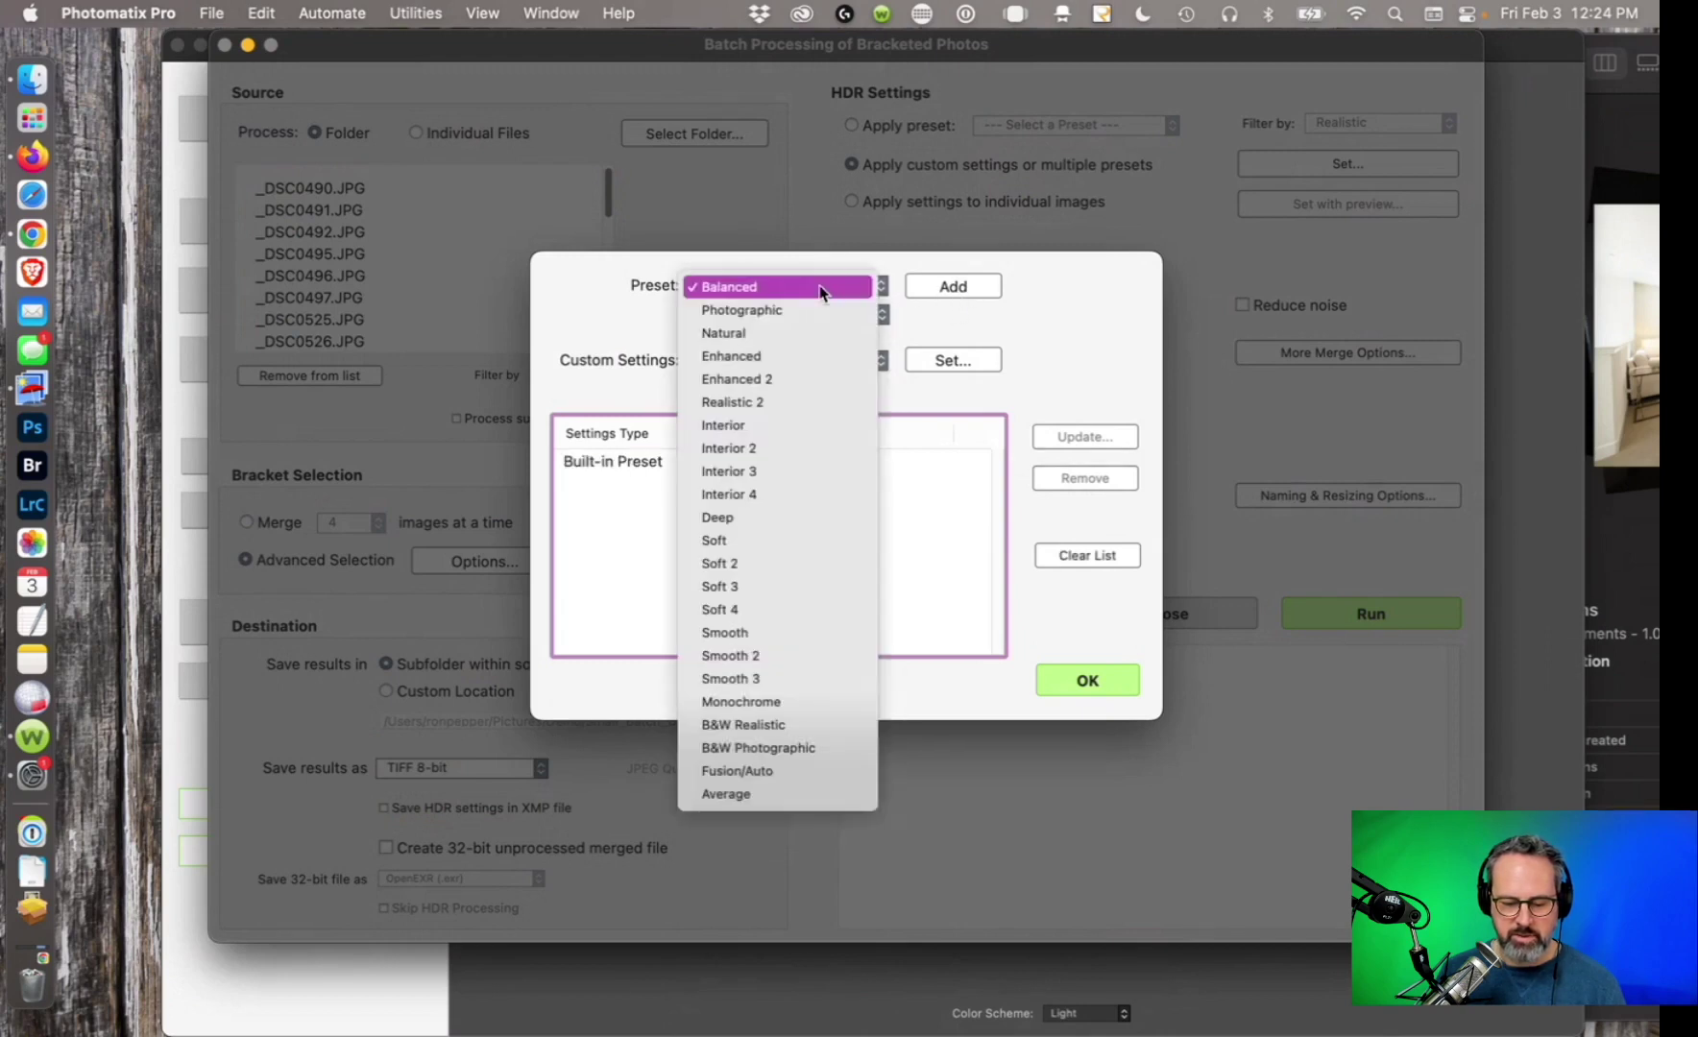
pyautogui.click(812, 288)
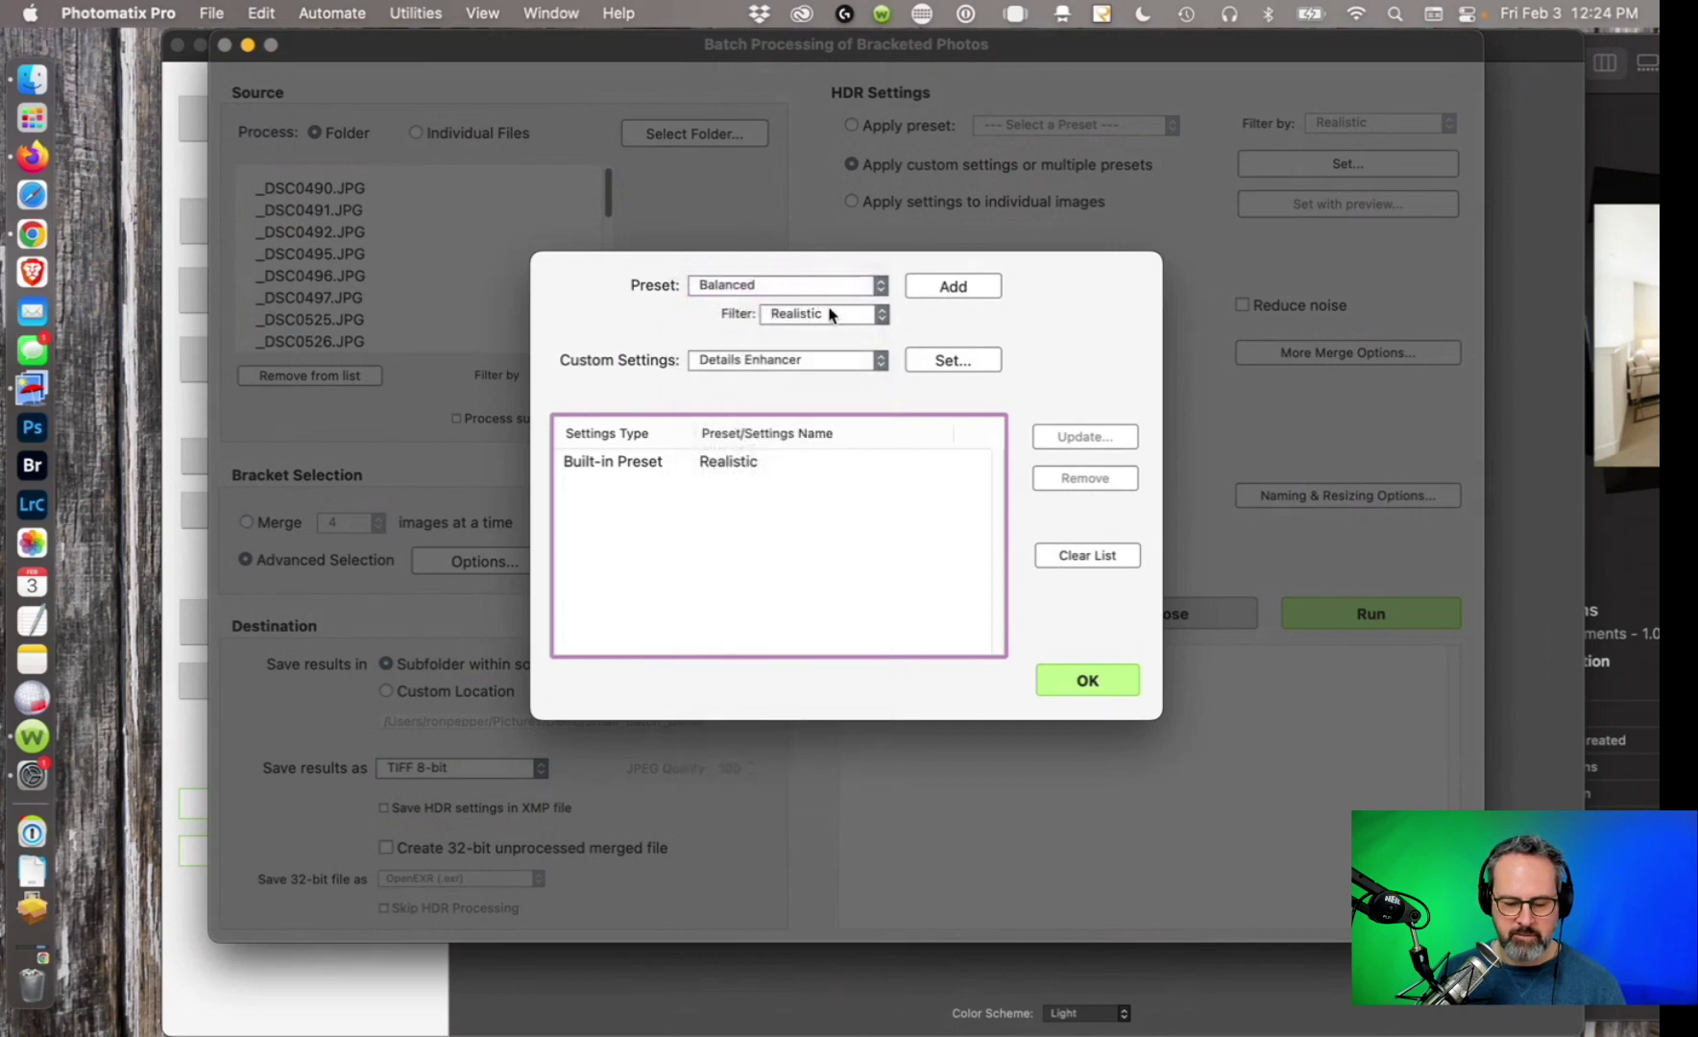
pyautogui.click(824, 317)
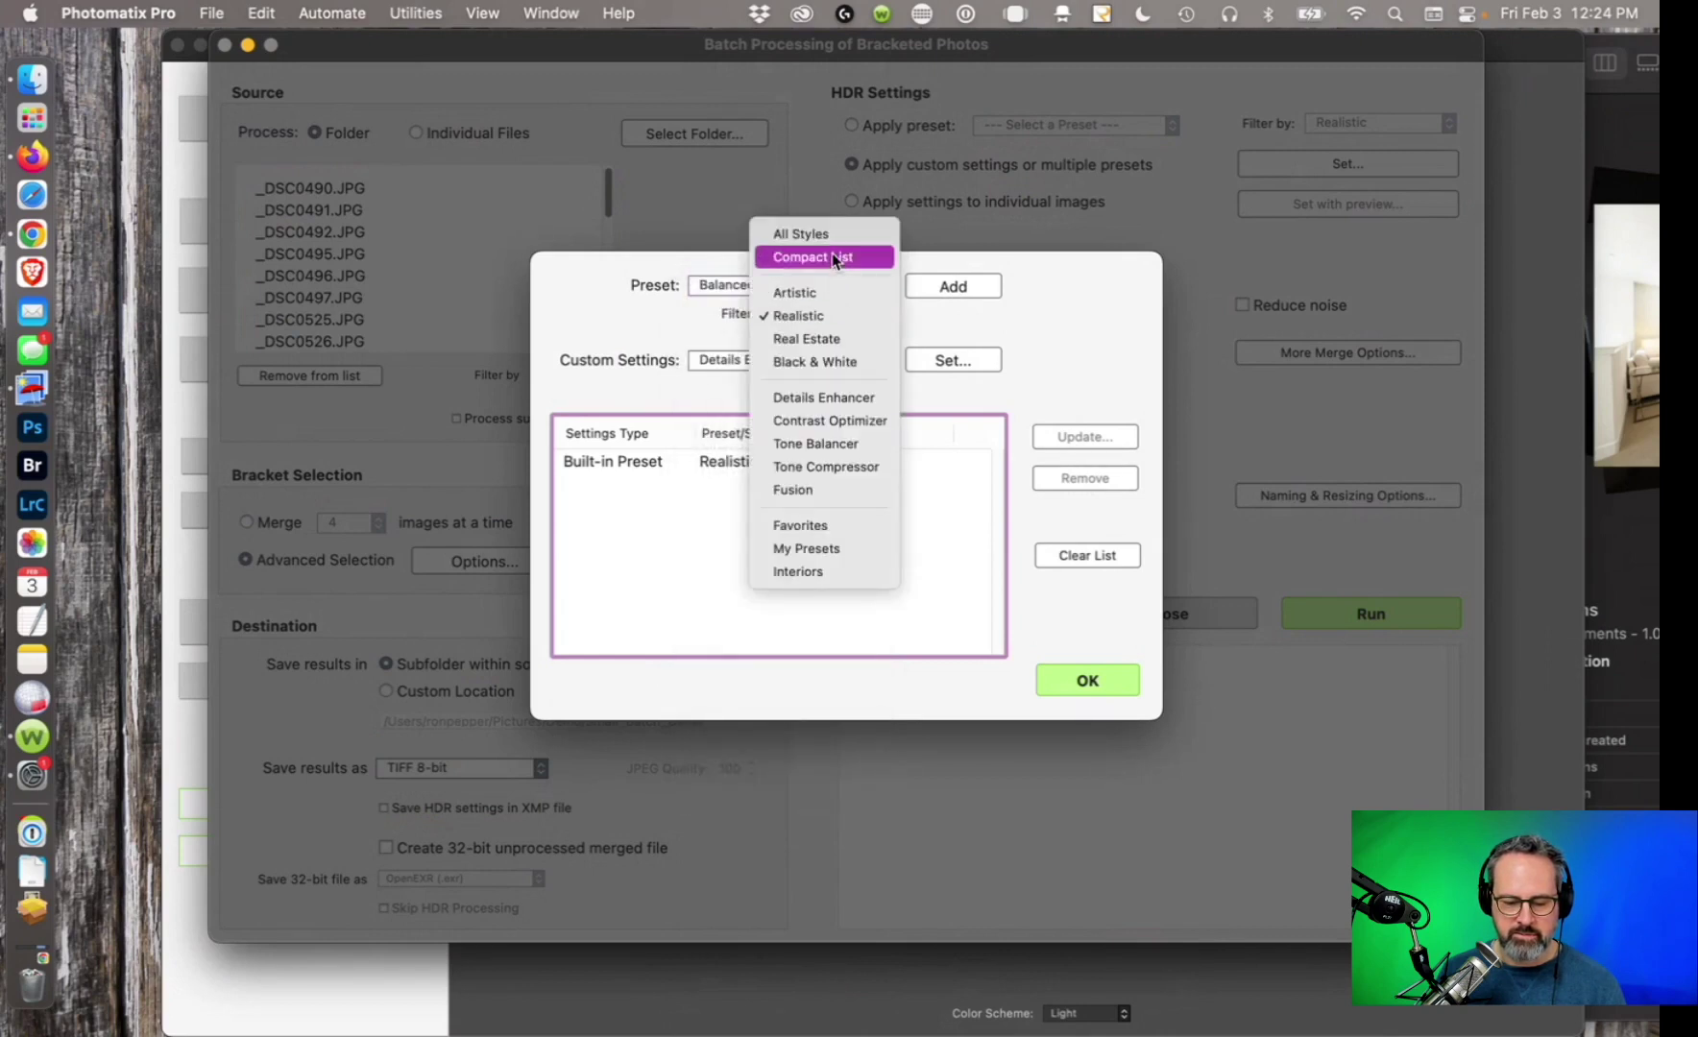
pyautogui.click(833, 233)
pyautogui.click(795, 286)
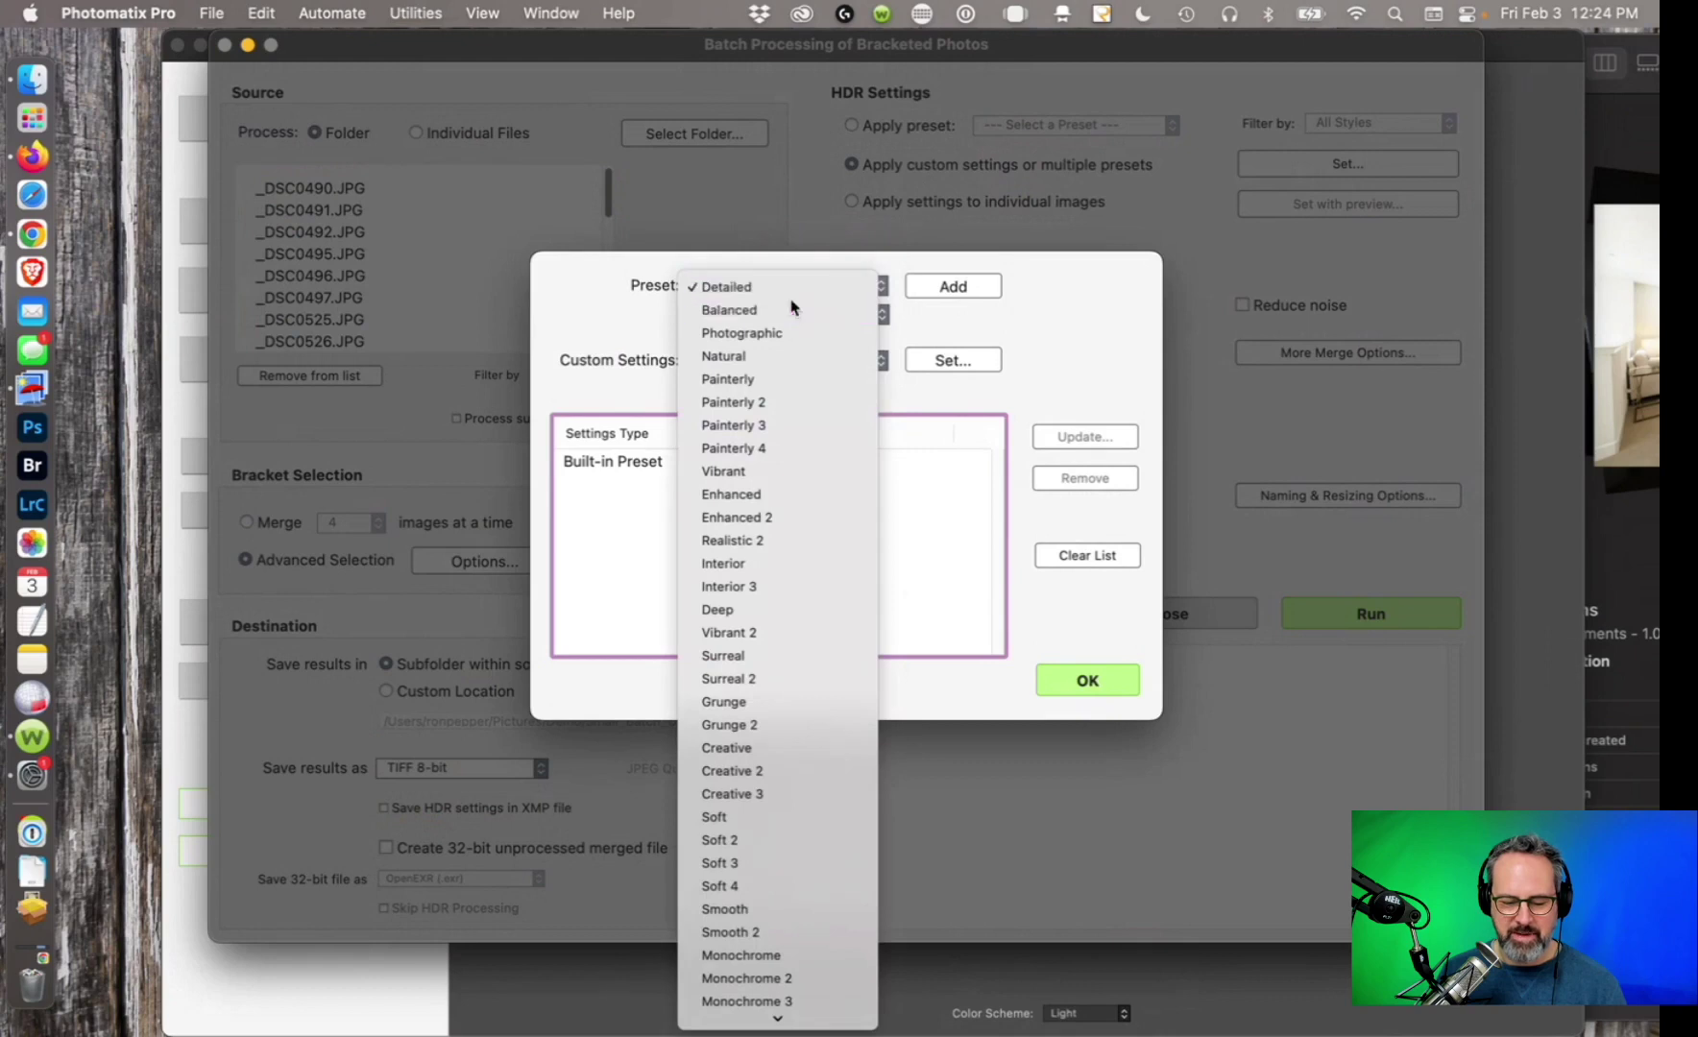
pyautogui.click(788, 306)
pyautogui.click(949, 286)
pyautogui.click(831, 292)
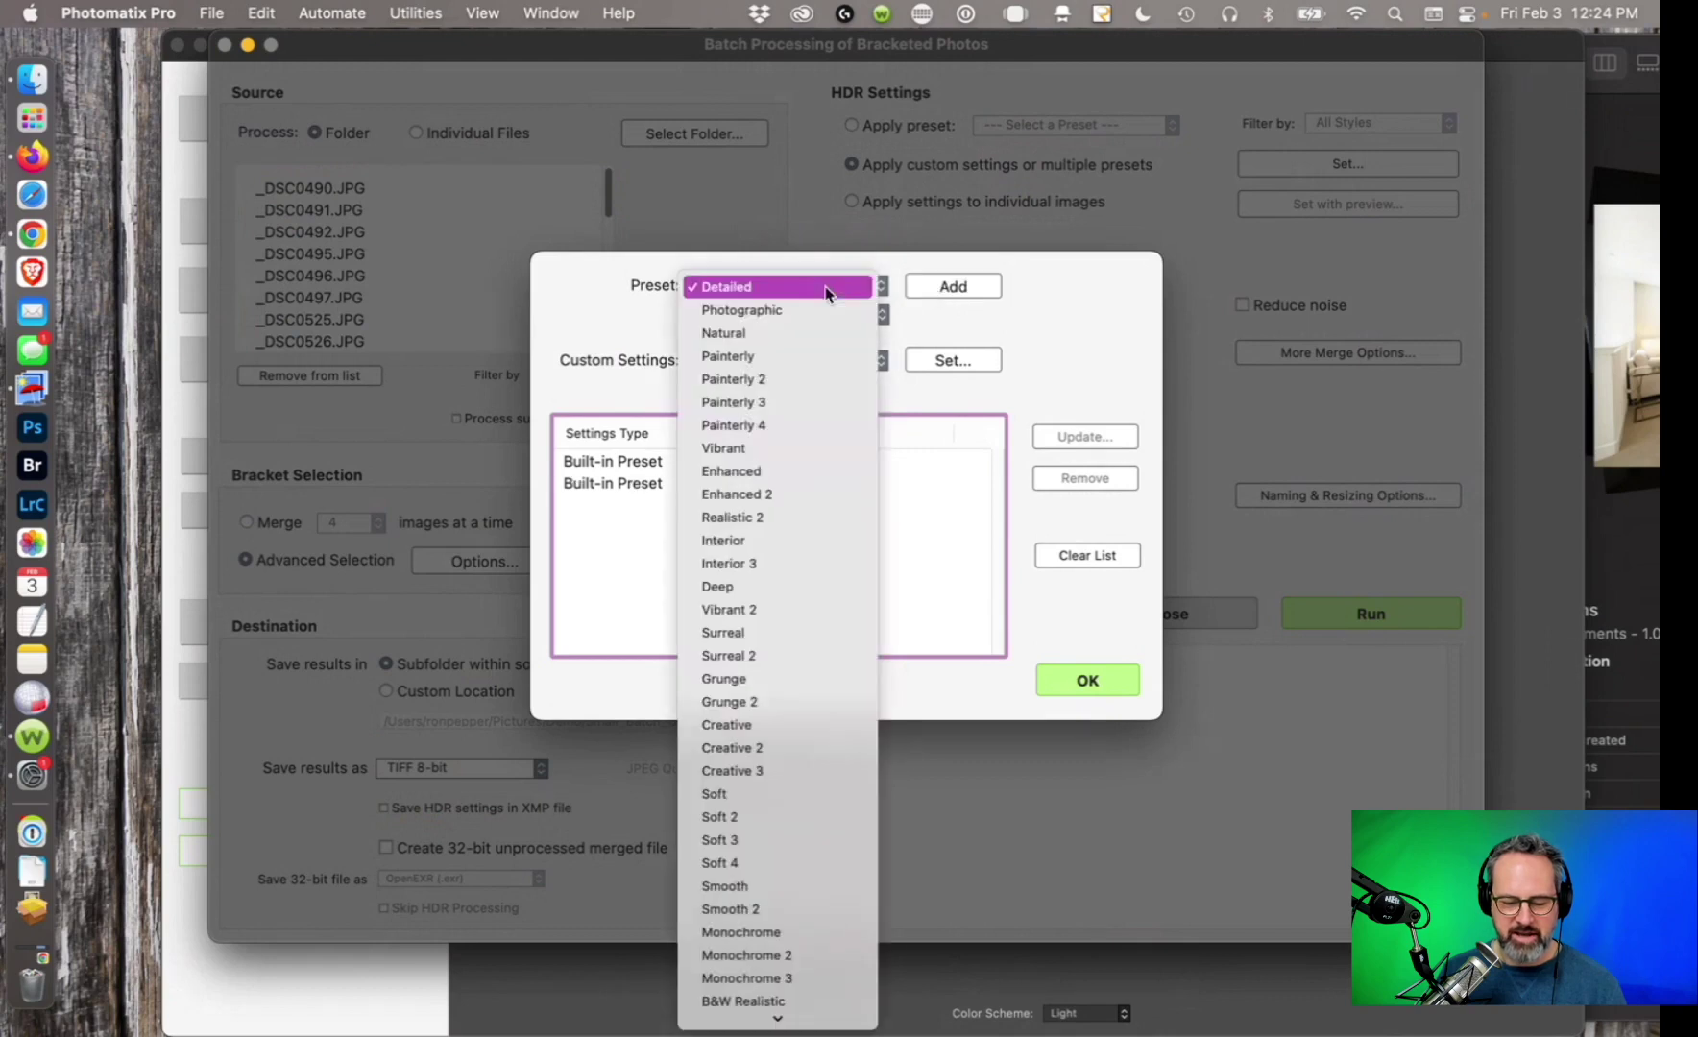
pyautogui.click(770, 423)
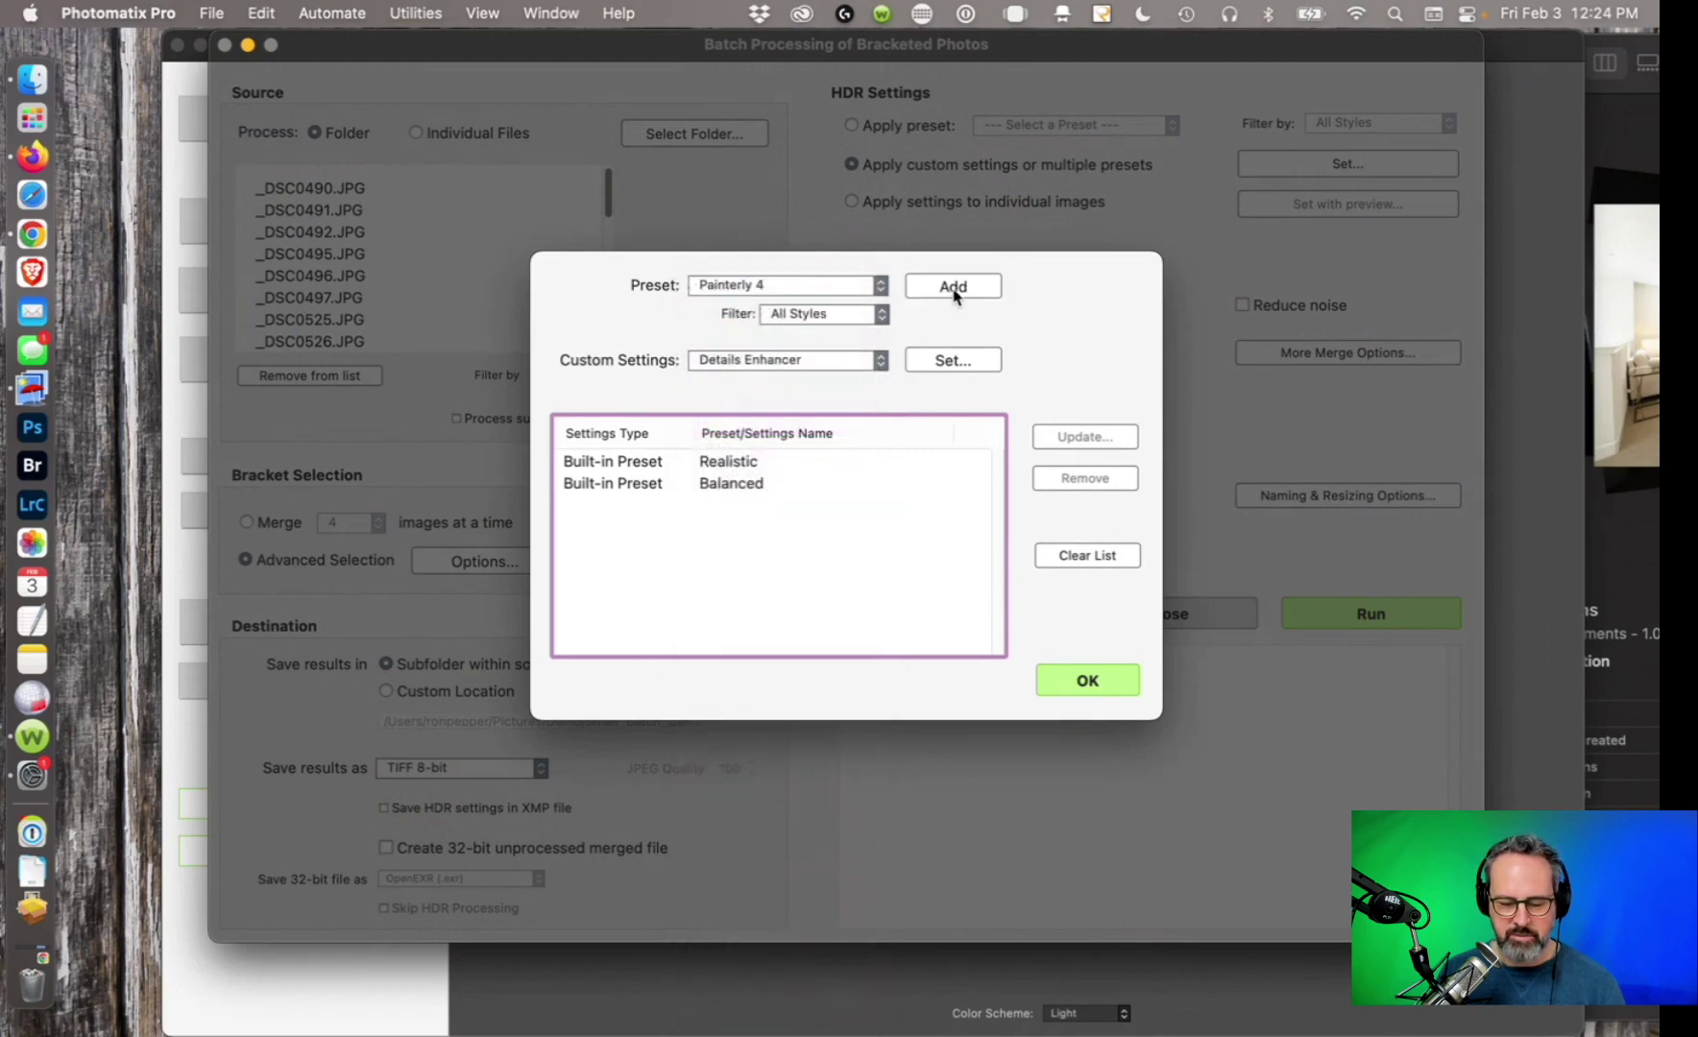
pyautogui.click(951, 287)
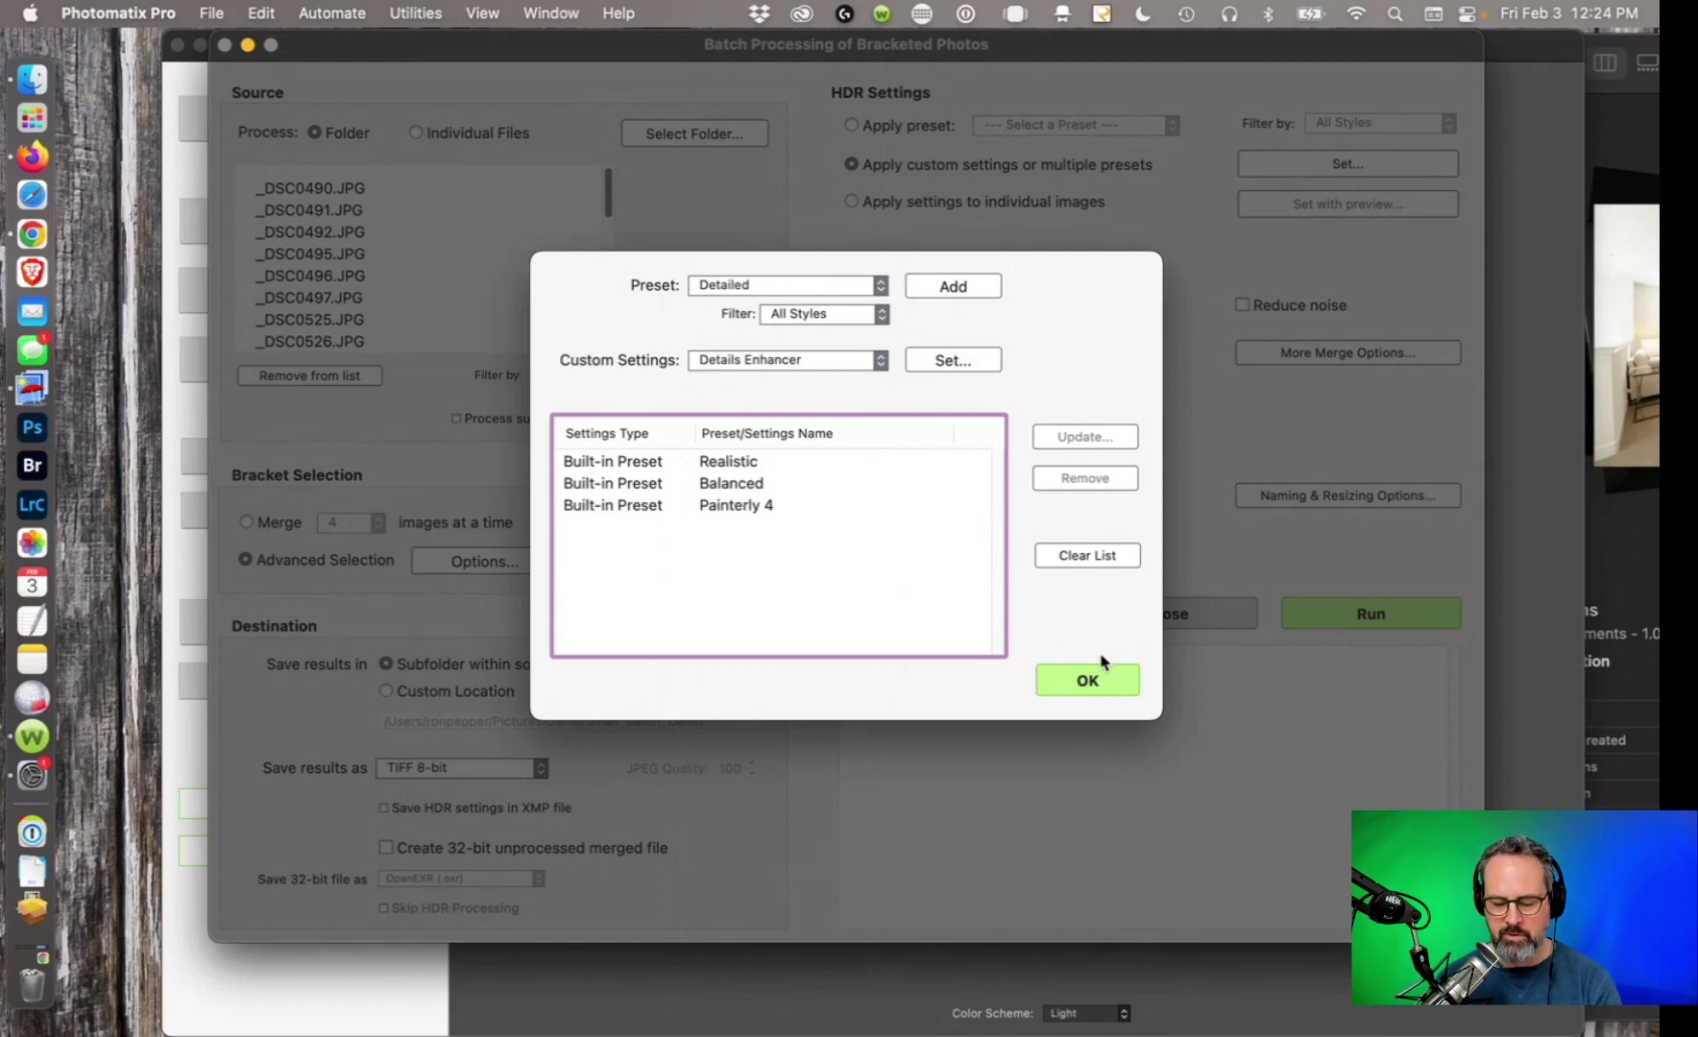
pyautogui.click(1070, 683)
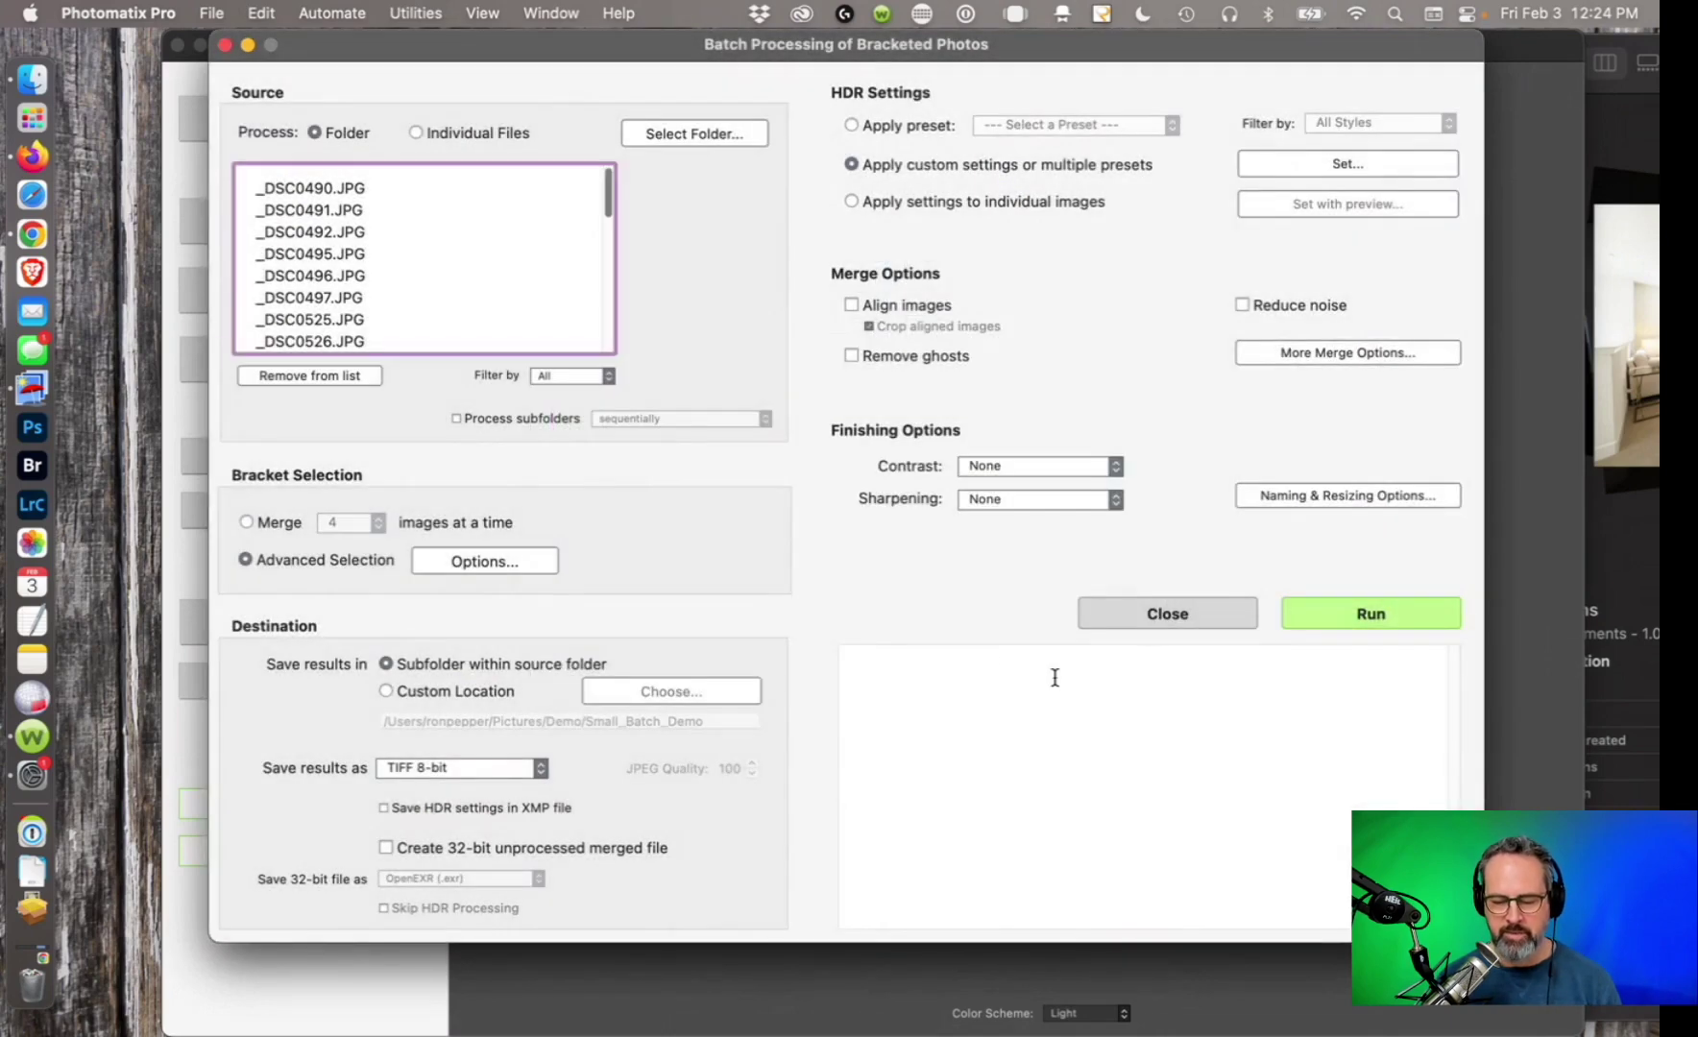
# Apply settings to individual images with preview, and try the brightBalancer, brightCompressor and BrightInt presets on the first image.
pyautogui.click(851, 201)
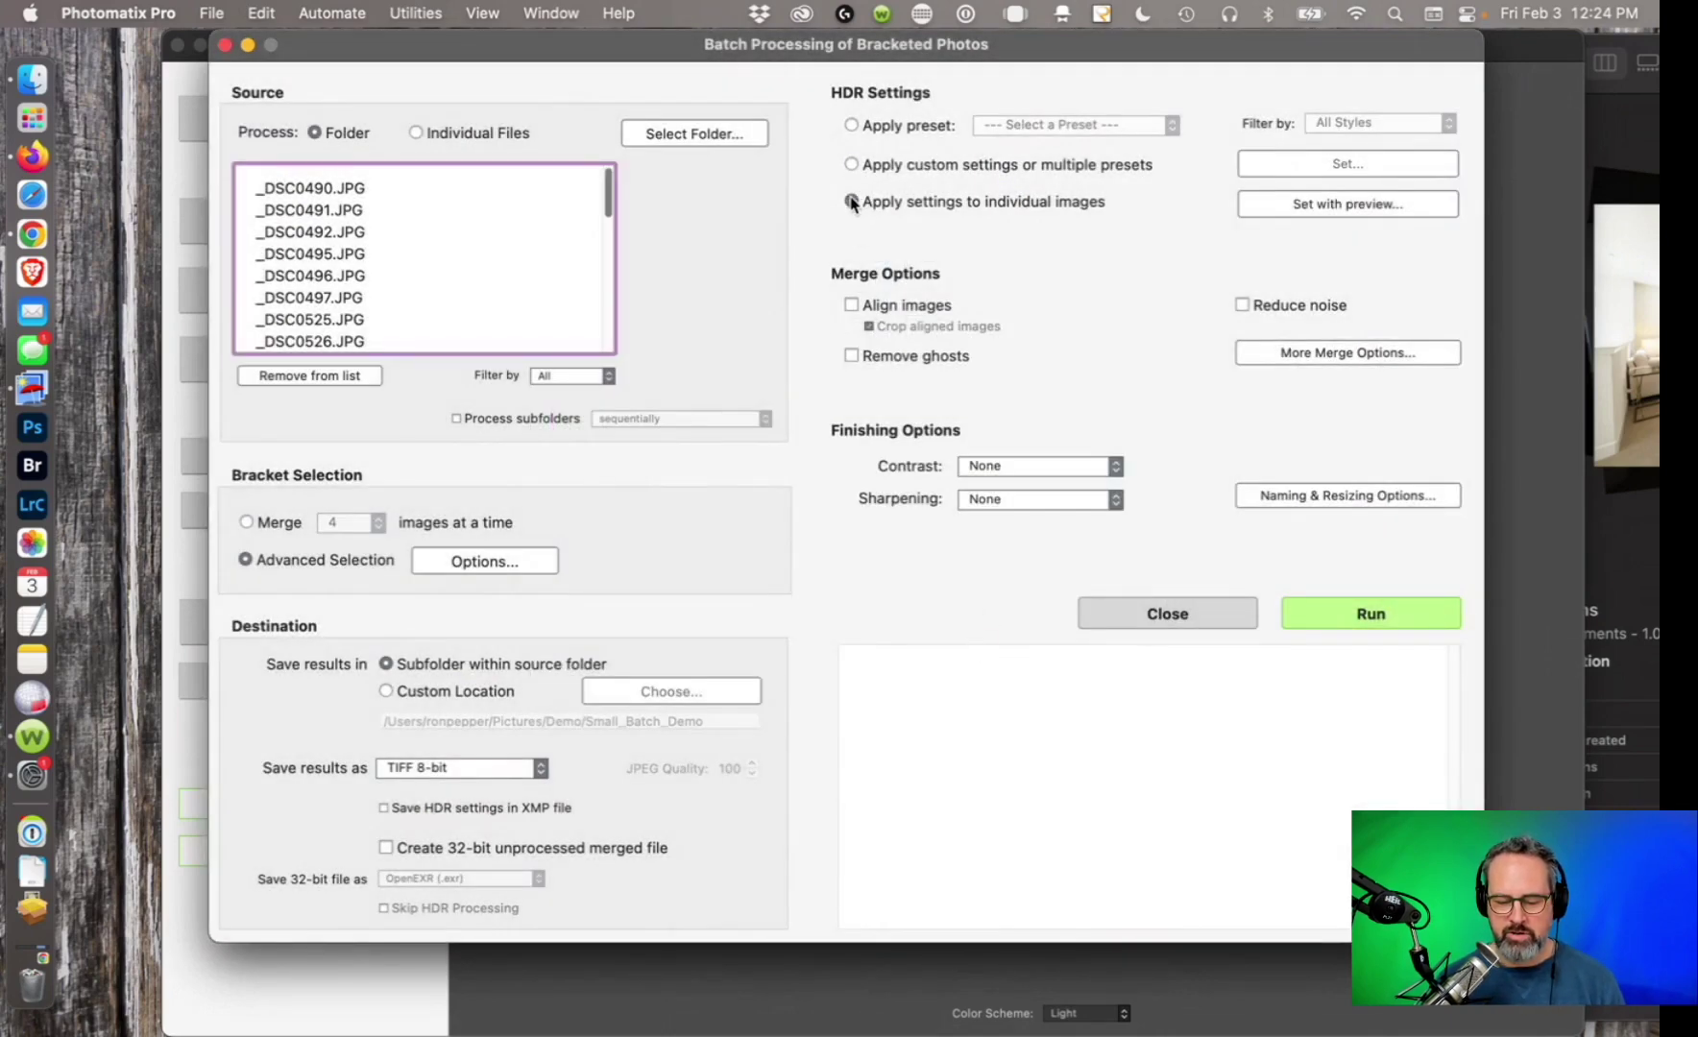
pyautogui.click(1332, 205)
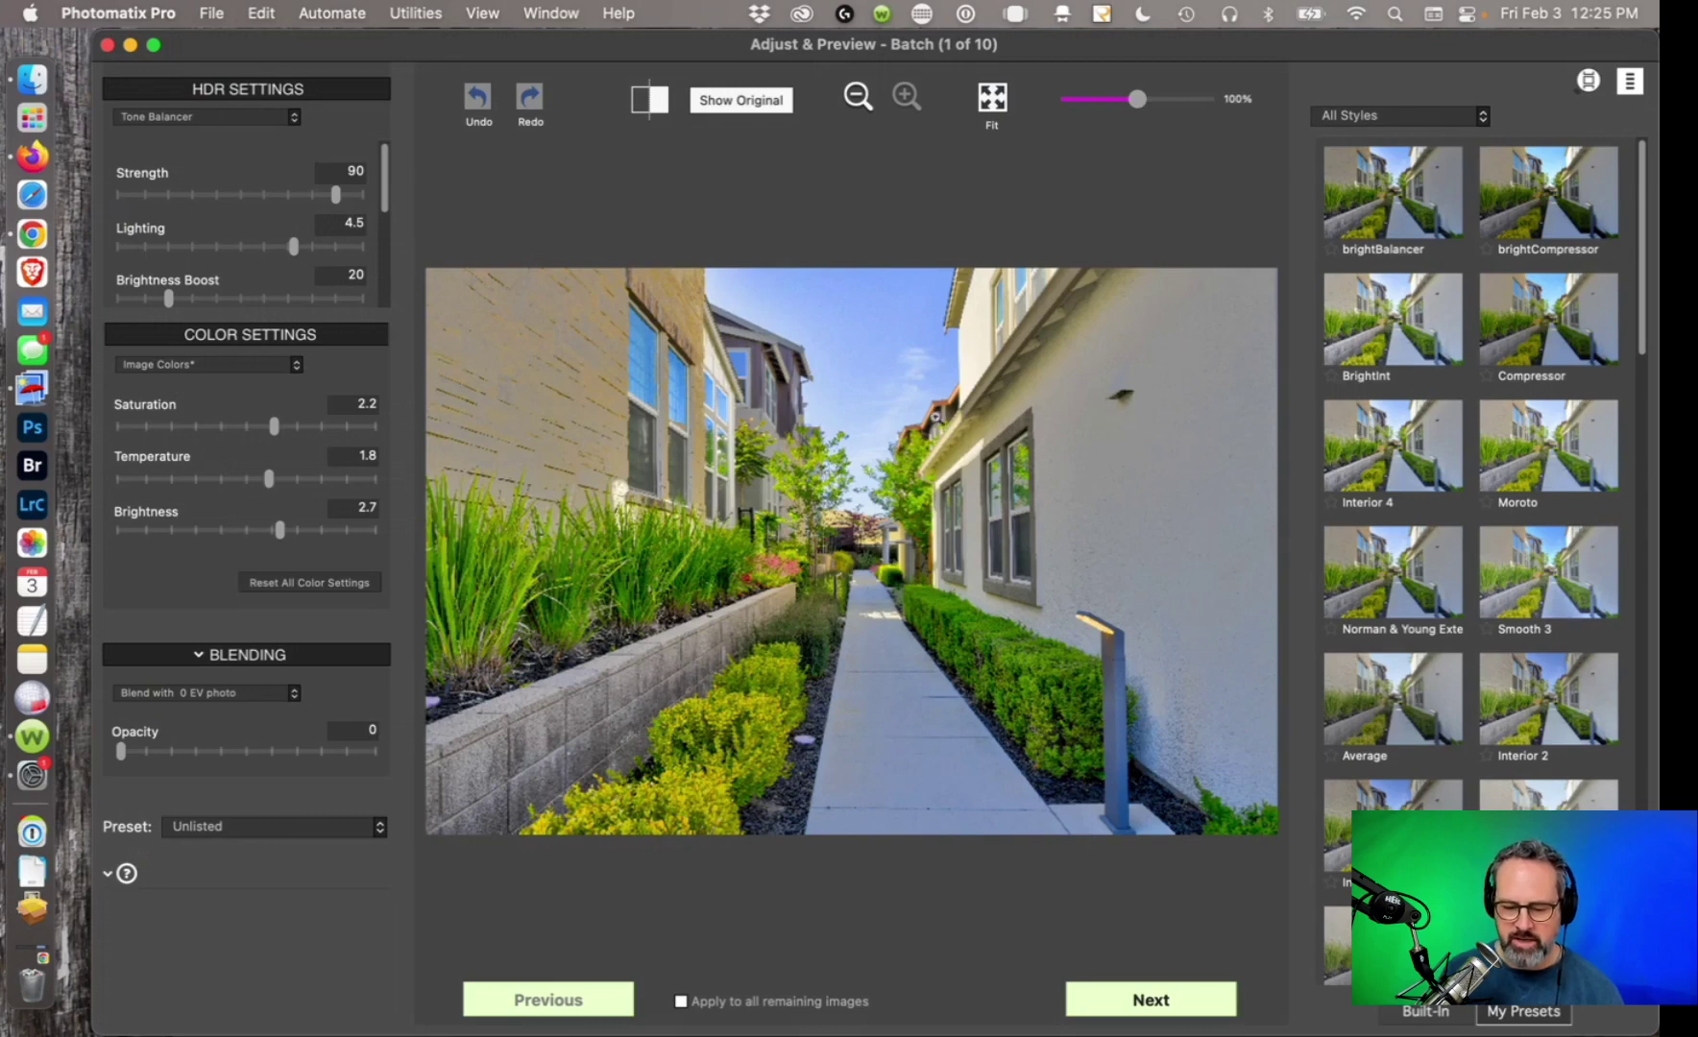
pyautogui.click(1365, 192)
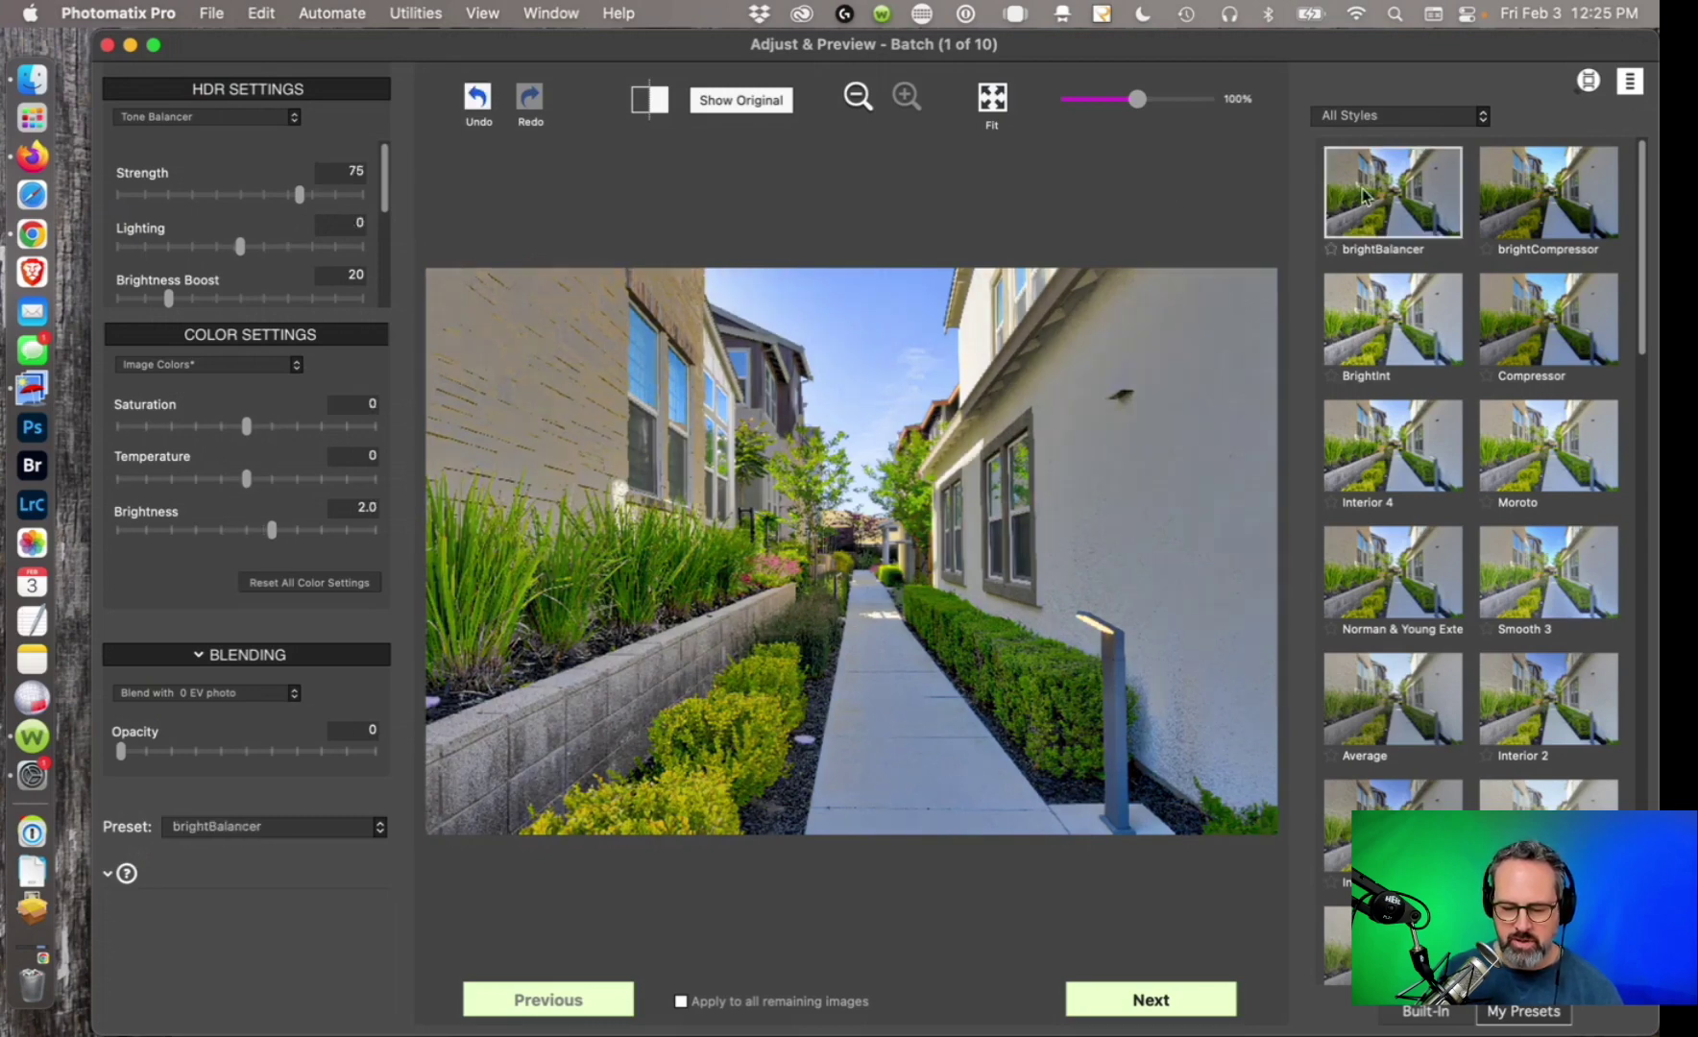
pyautogui.click(1539, 203)
pyautogui.click(1436, 328)
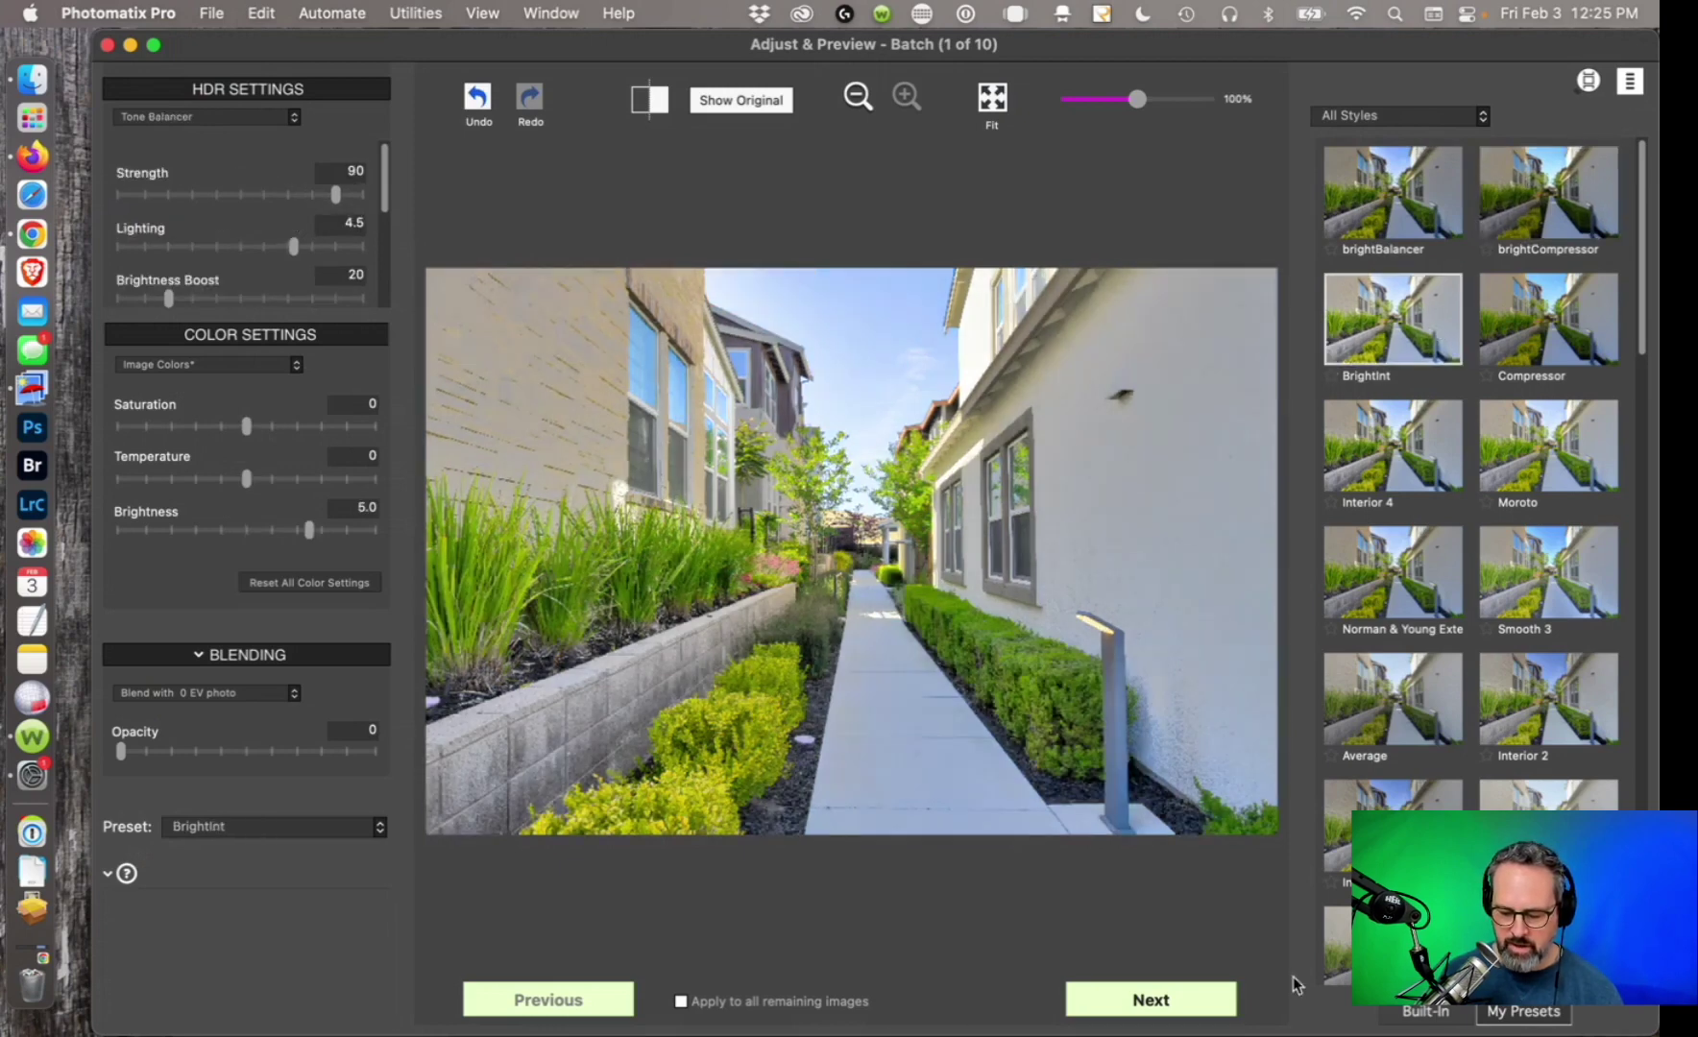
# Browse the built-in and saved presets, try Realistic, and apply the built-in Natural preset to the first batch image.
pyautogui.click(1402, 1011)
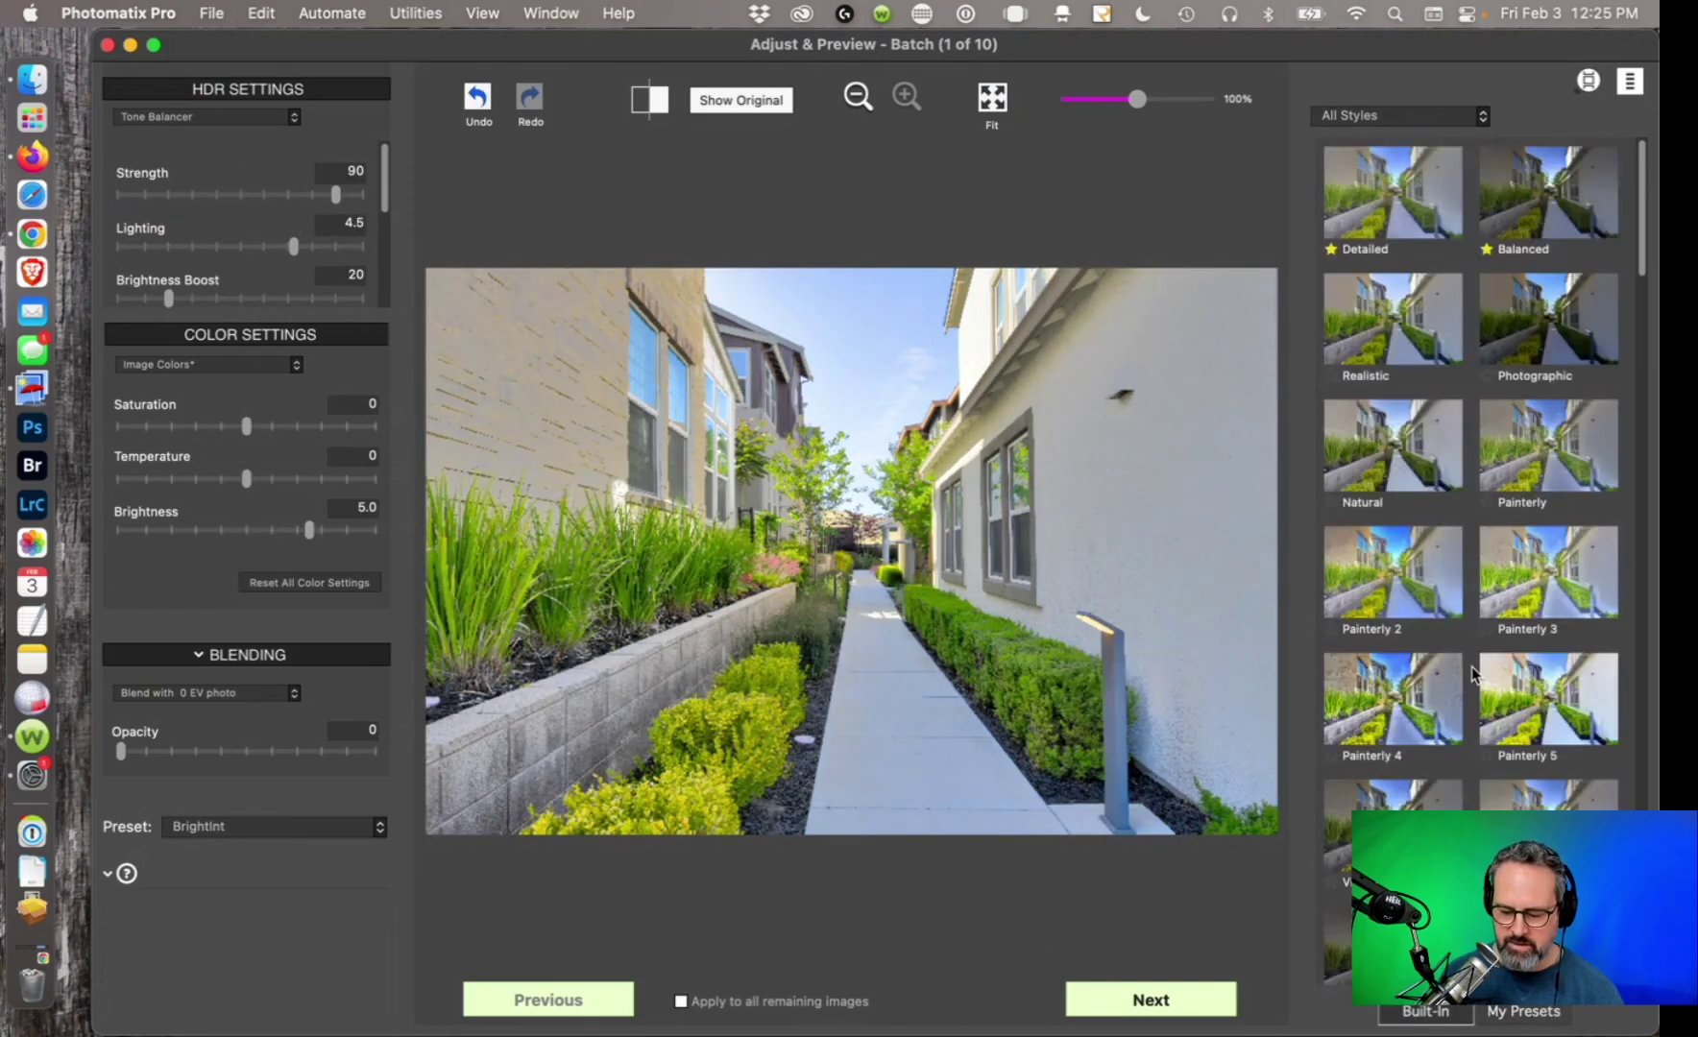
pyautogui.click(1537, 1018)
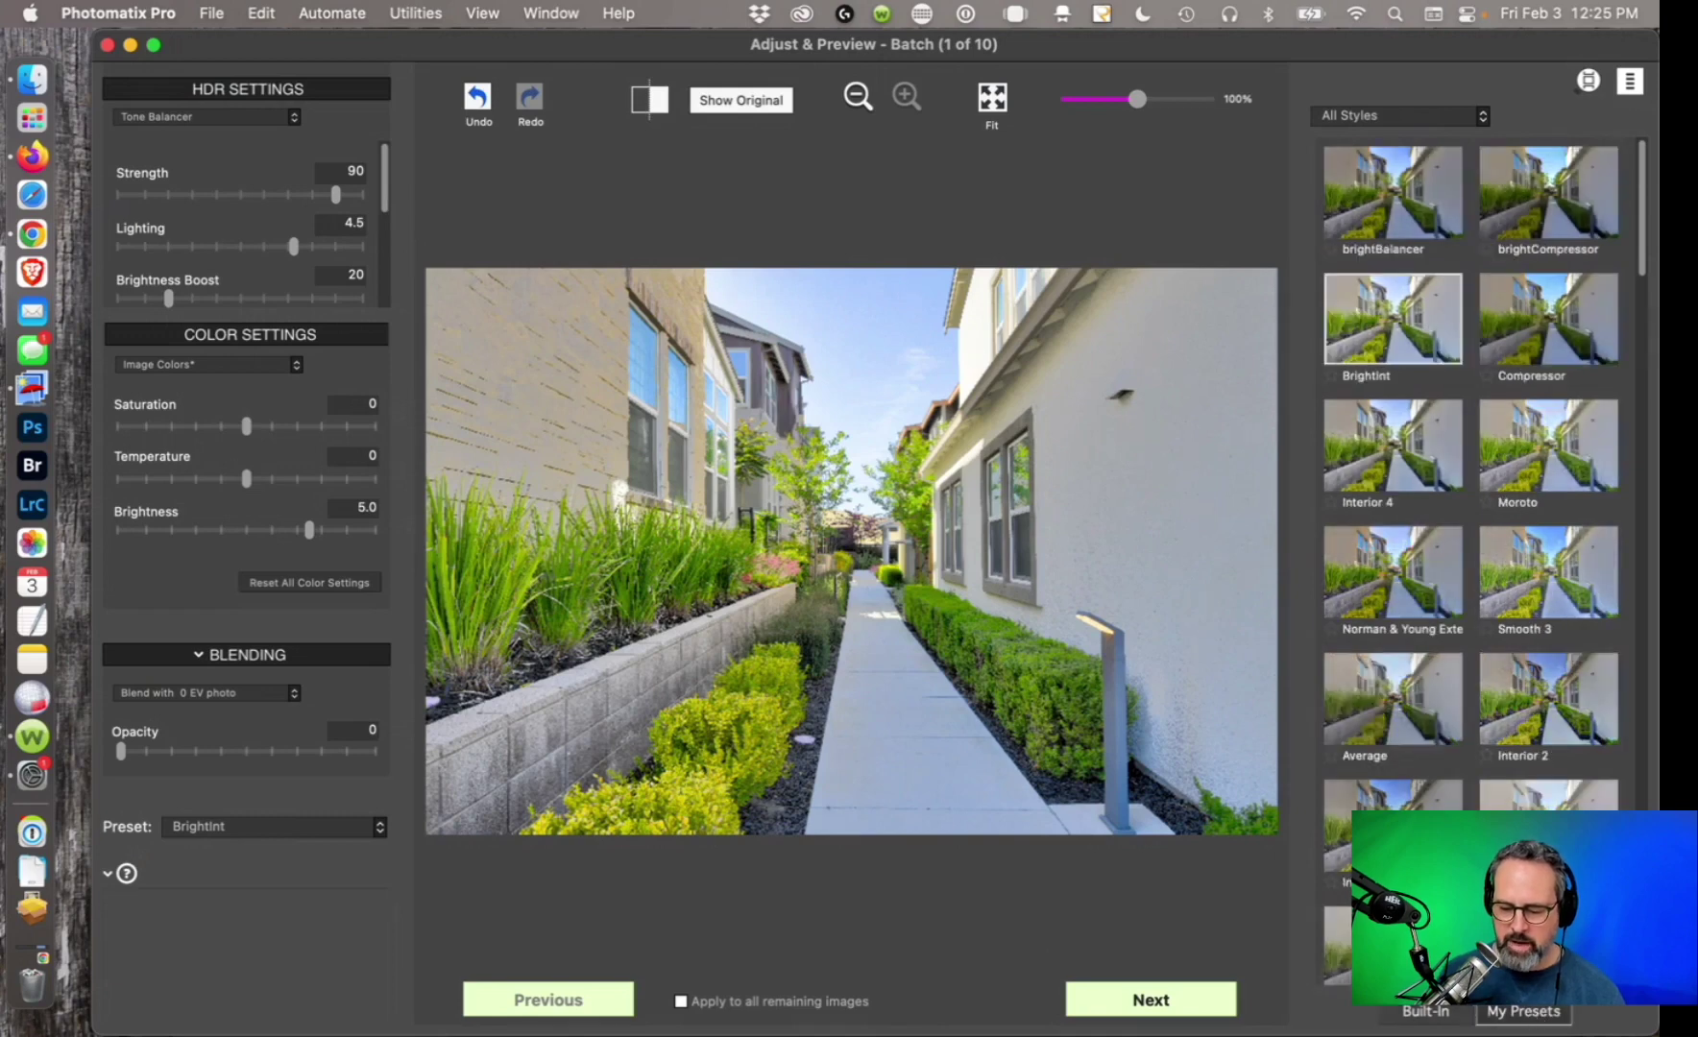
pyautogui.scroll(-5, 1526, 743)
pyautogui.scroll(-4, 1523, 735)
pyautogui.scroll(9, 1523, 735)
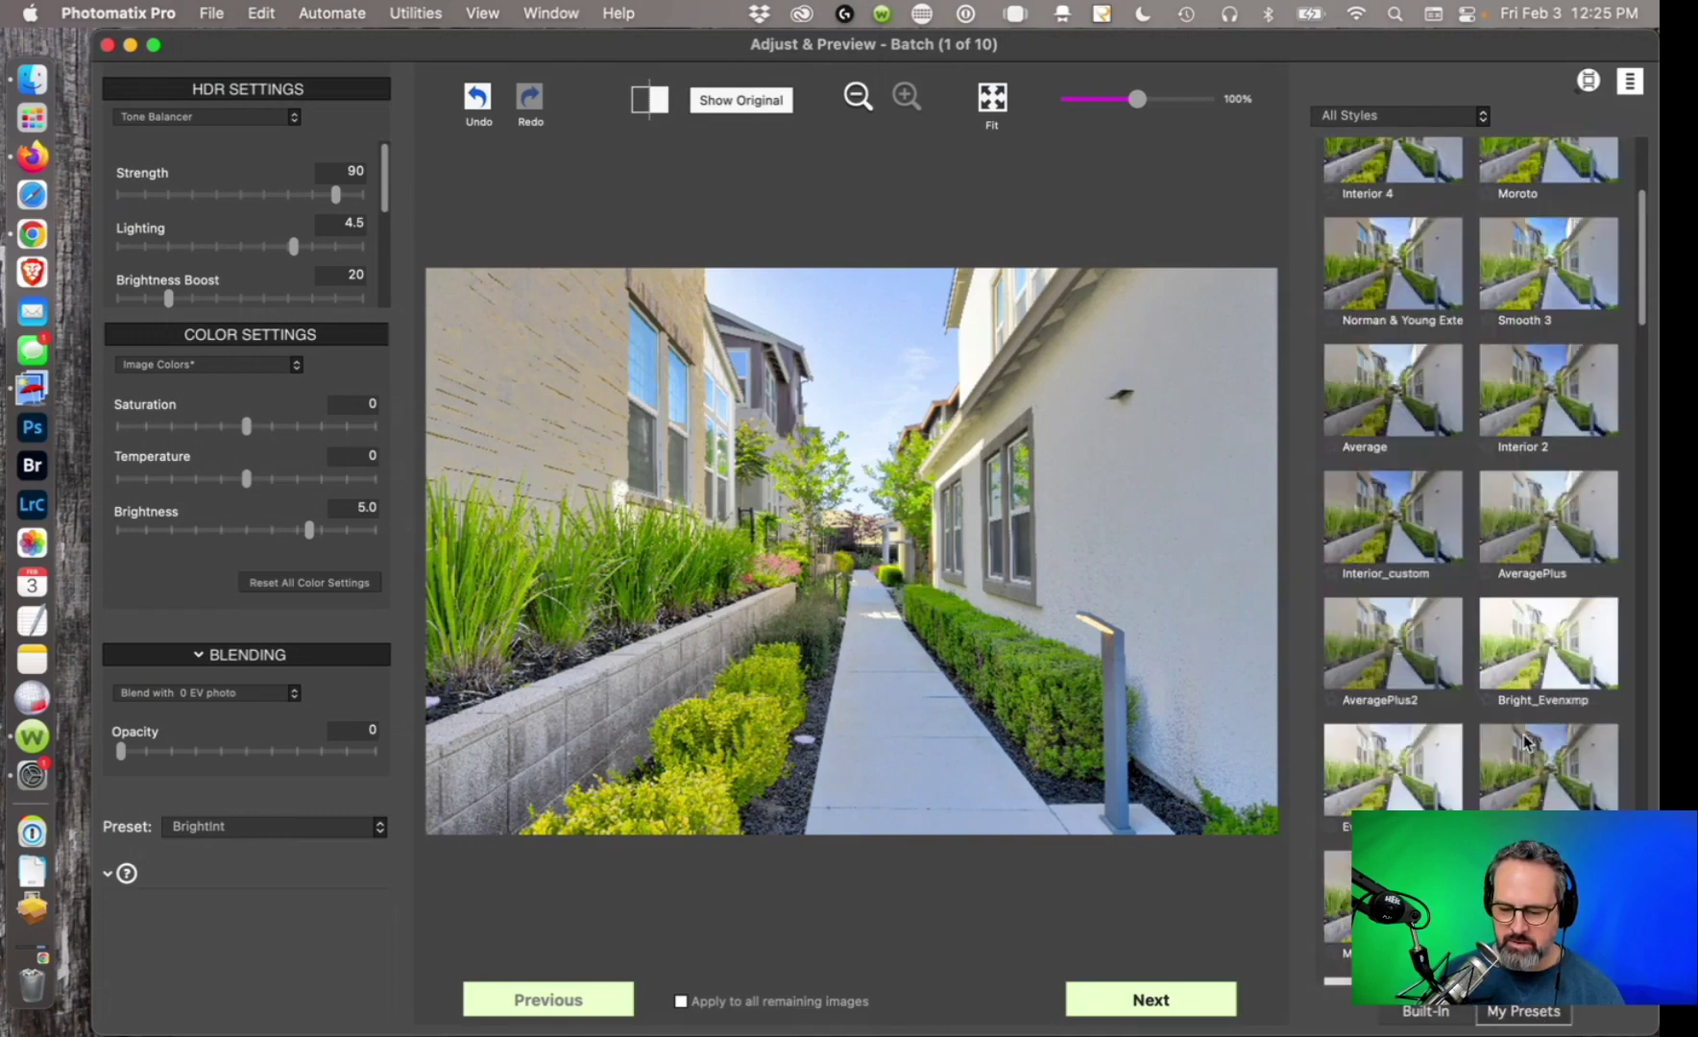
pyautogui.click(1427, 1011)
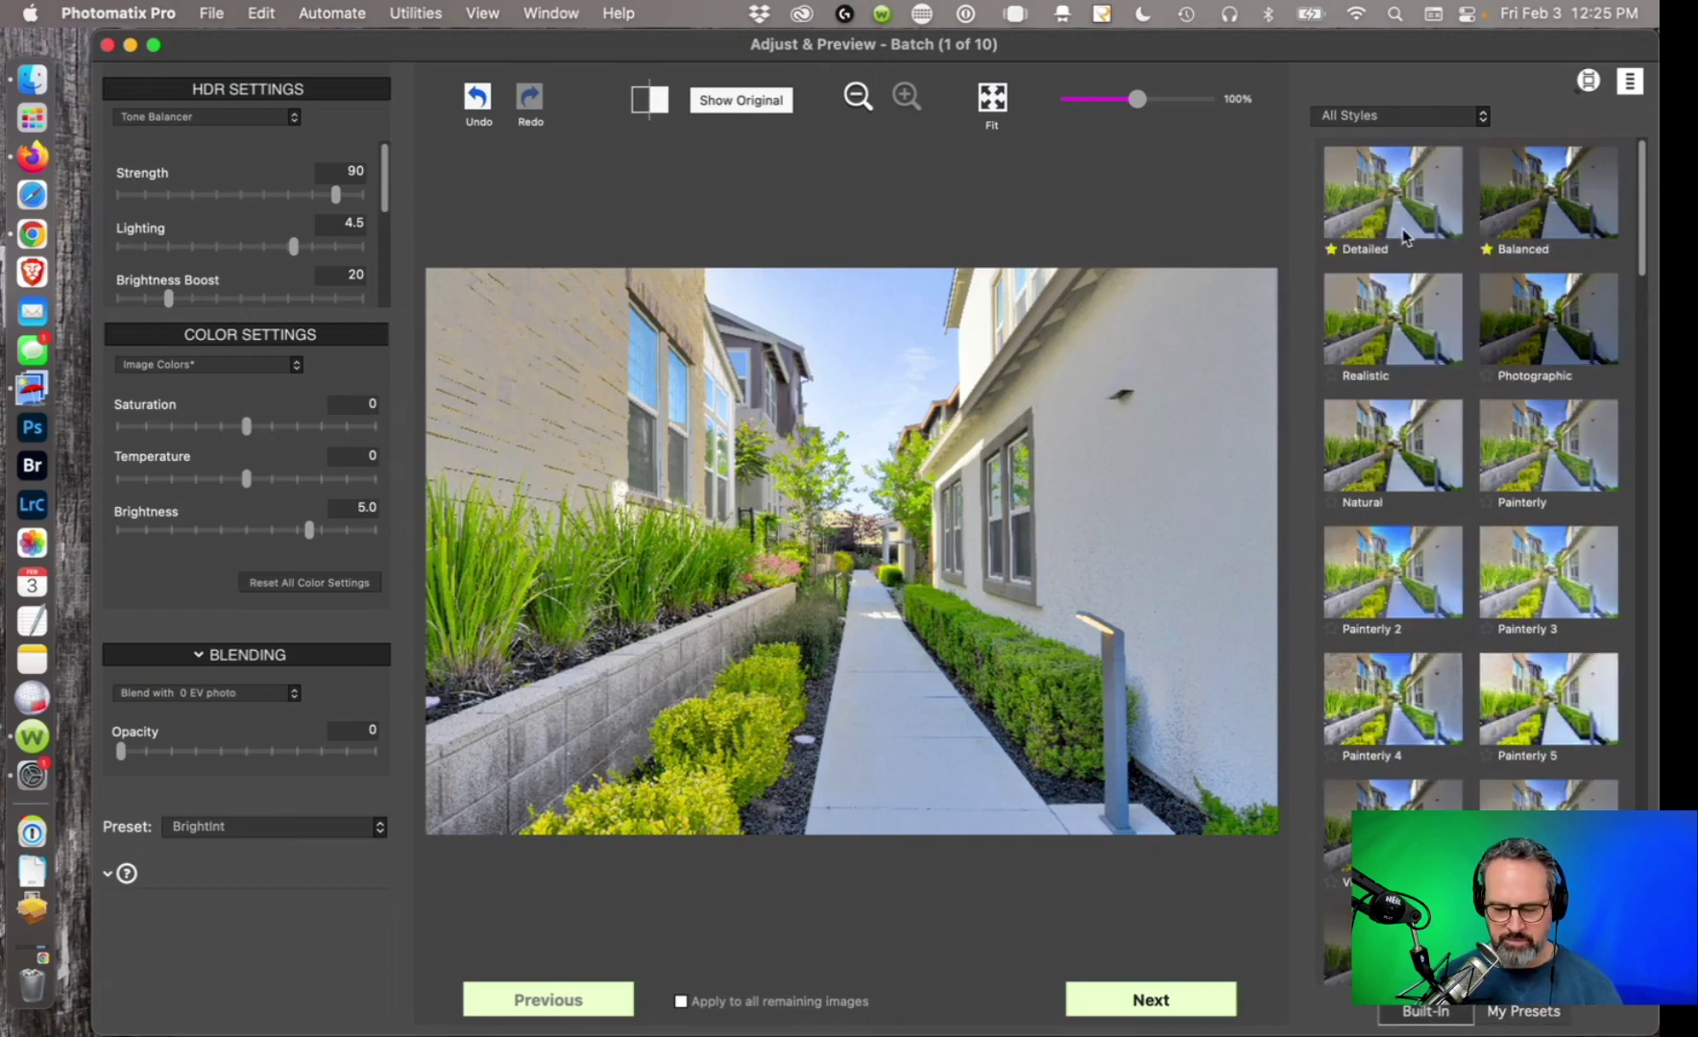
pyautogui.click(1405, 336)
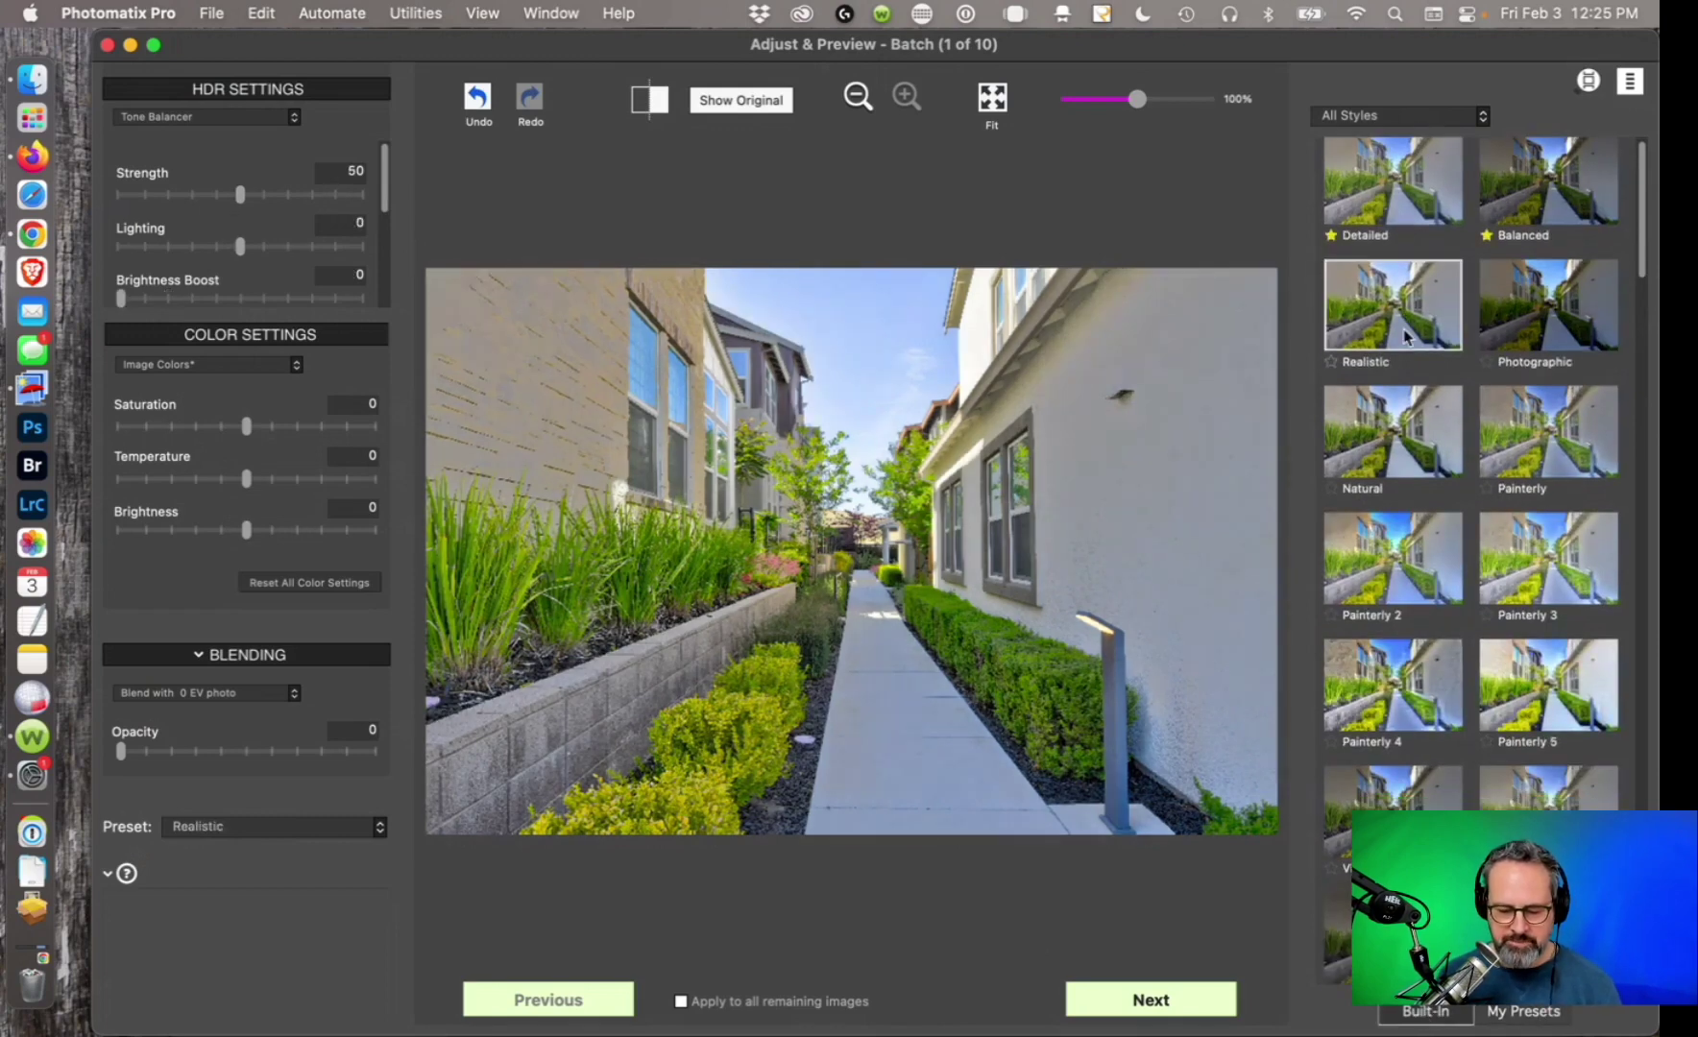
pyautogui.click(1425, 419)
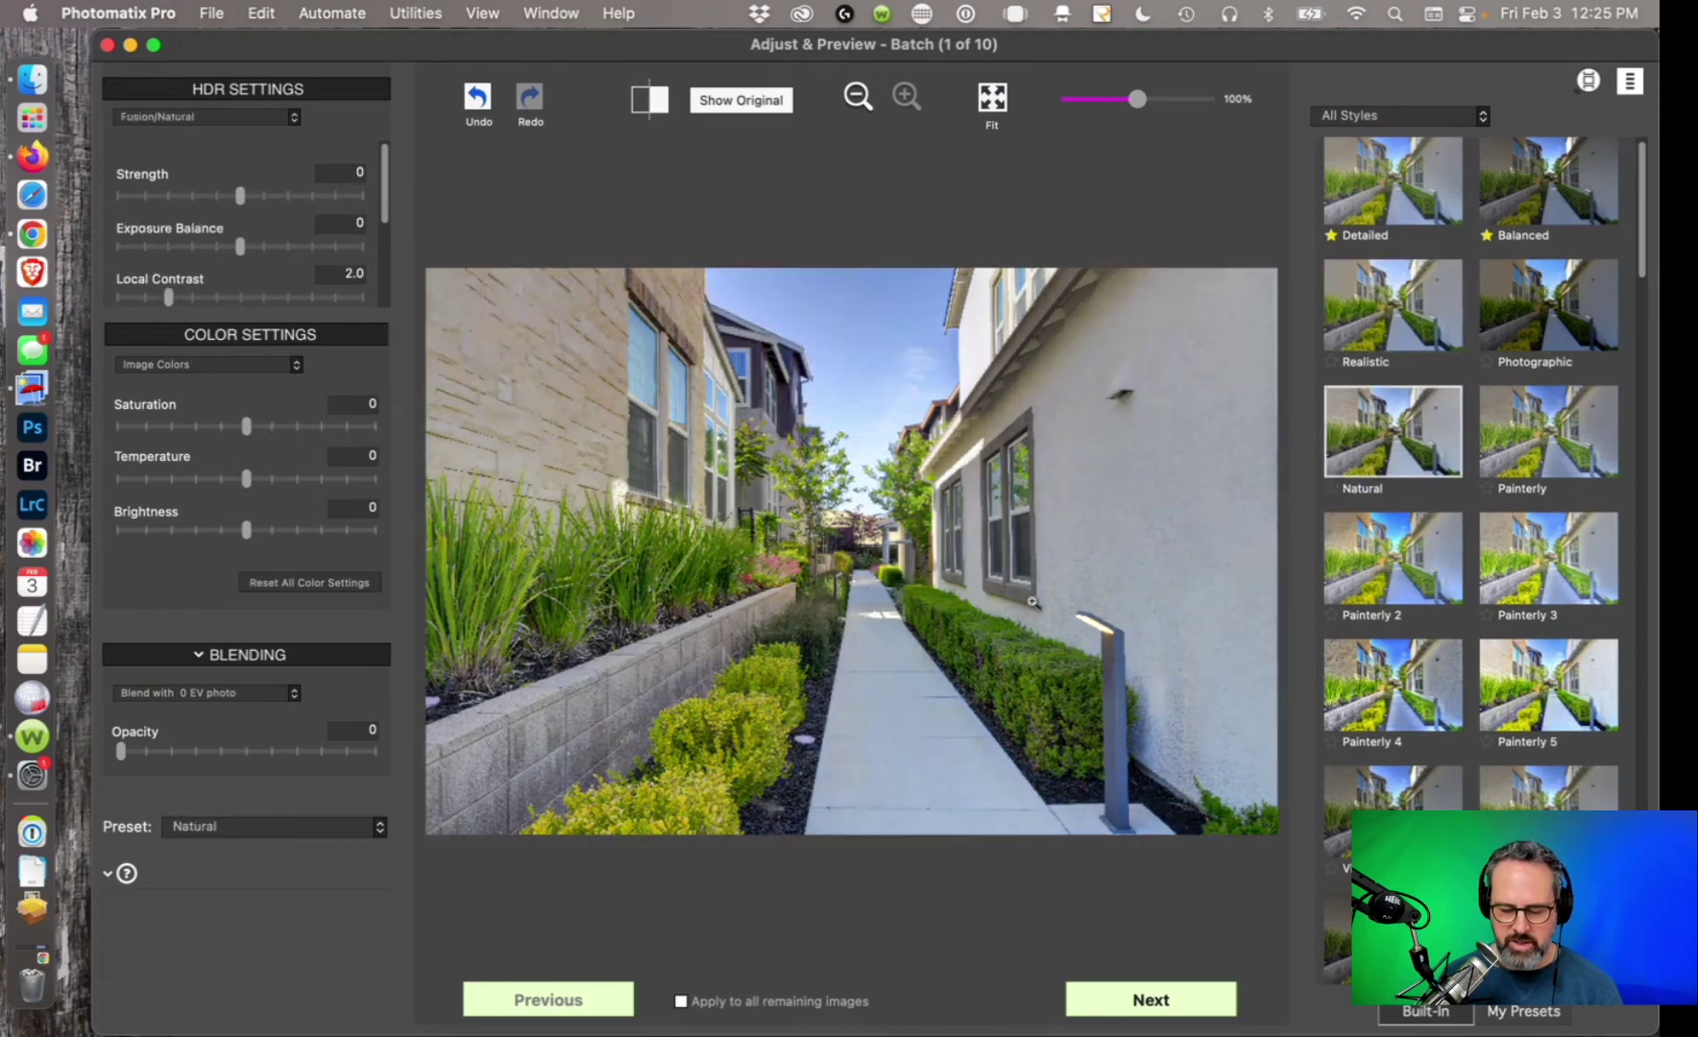
# Advance to the second batch image, set its color brightness to 5.4, and continue to the third image.
pyautogui.click(1131, 1002)
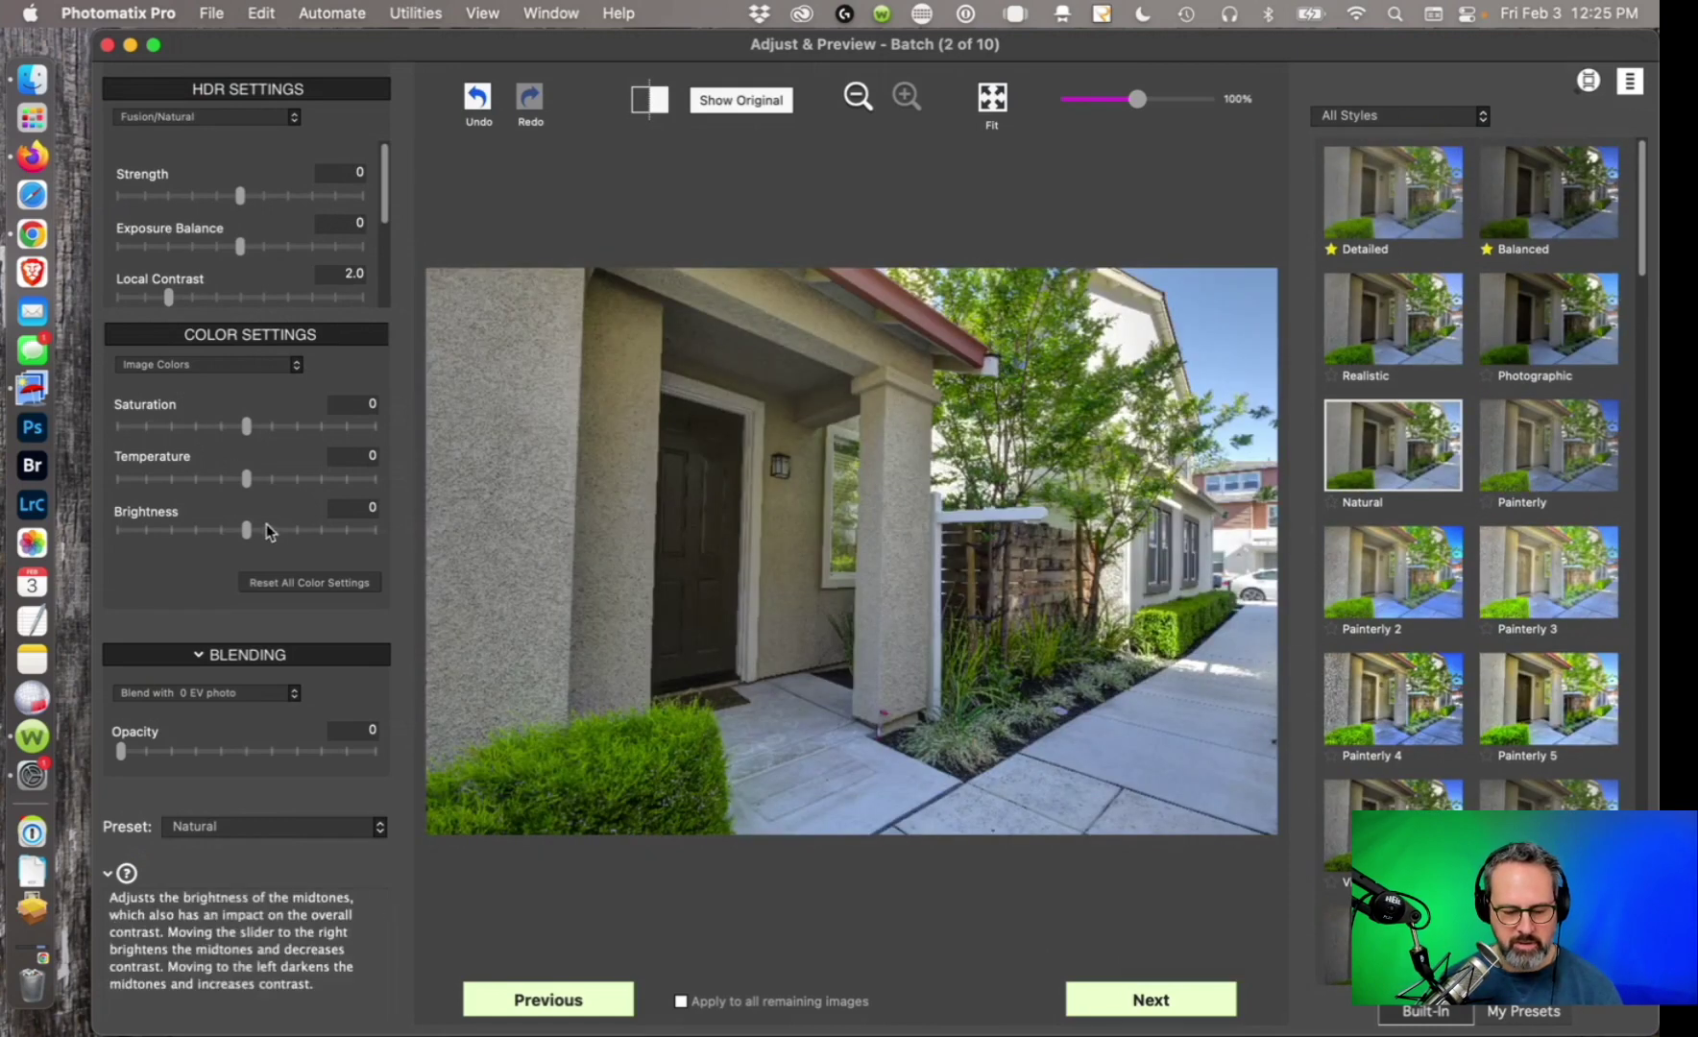
pyautogui.moveTo(267, 527); pyautogui.dragTo(314, 527)
pyautogui.click(1117, 998)
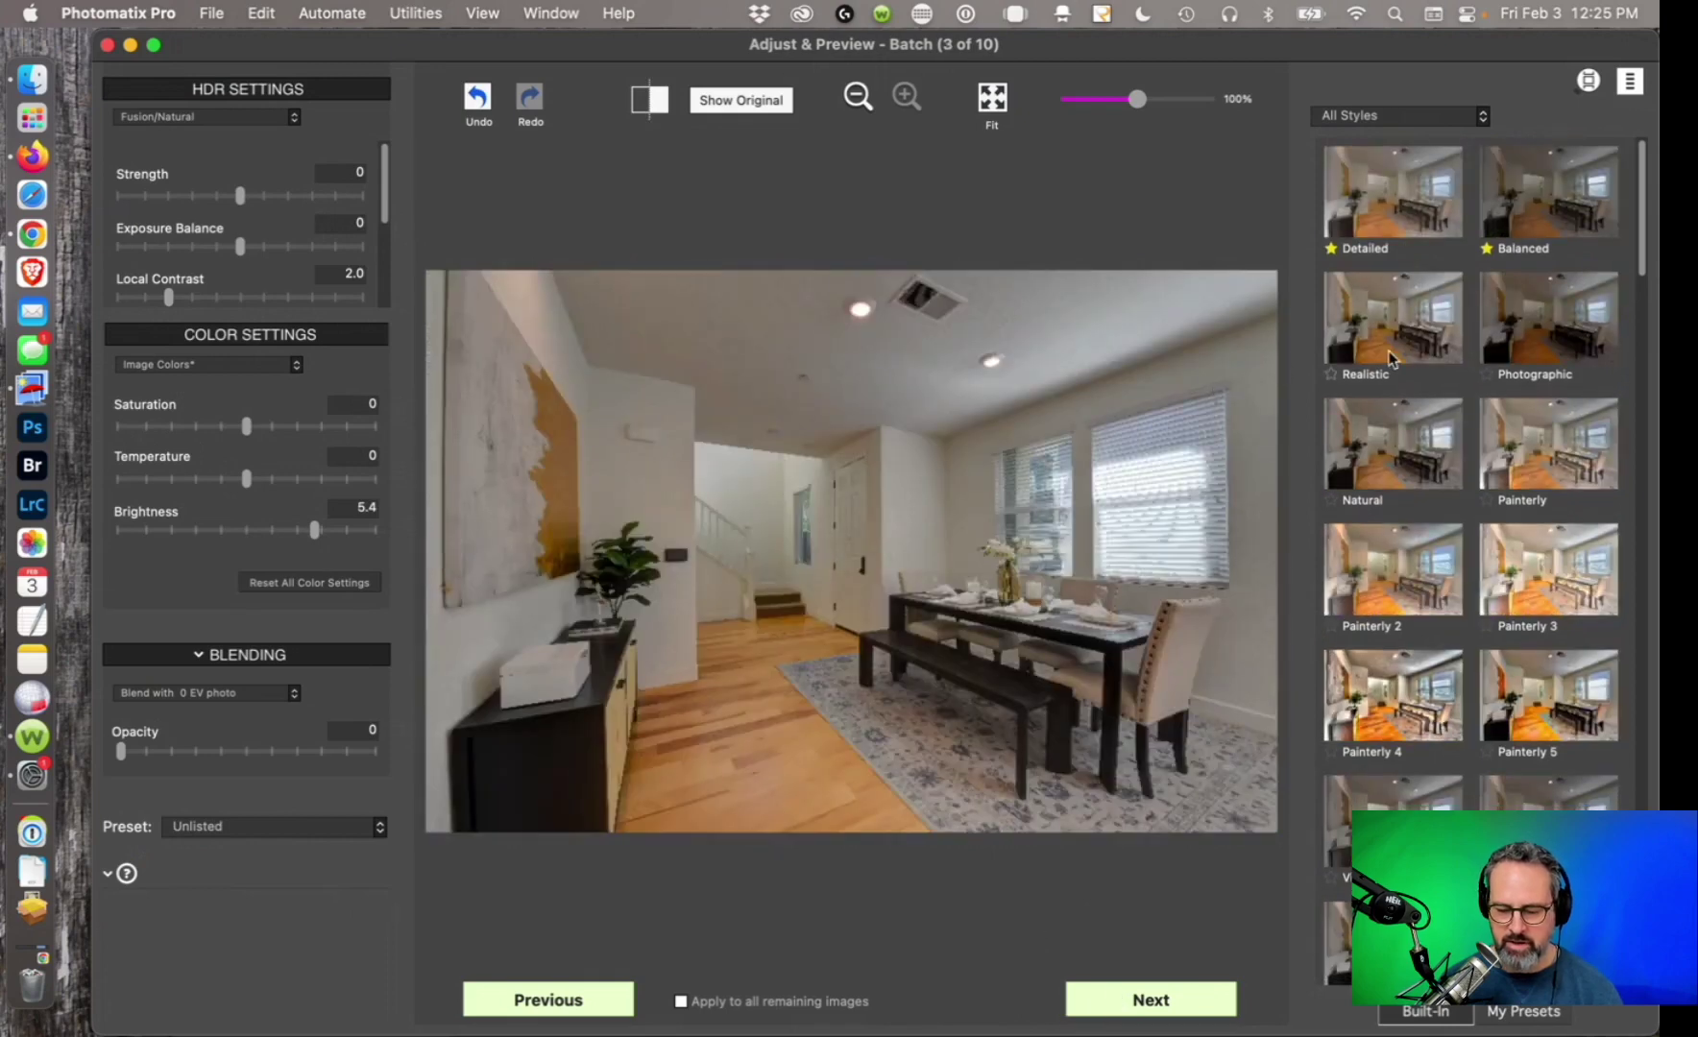
# Try the Natural preset on the dining room image.
pyautogui.click(1377, 445)
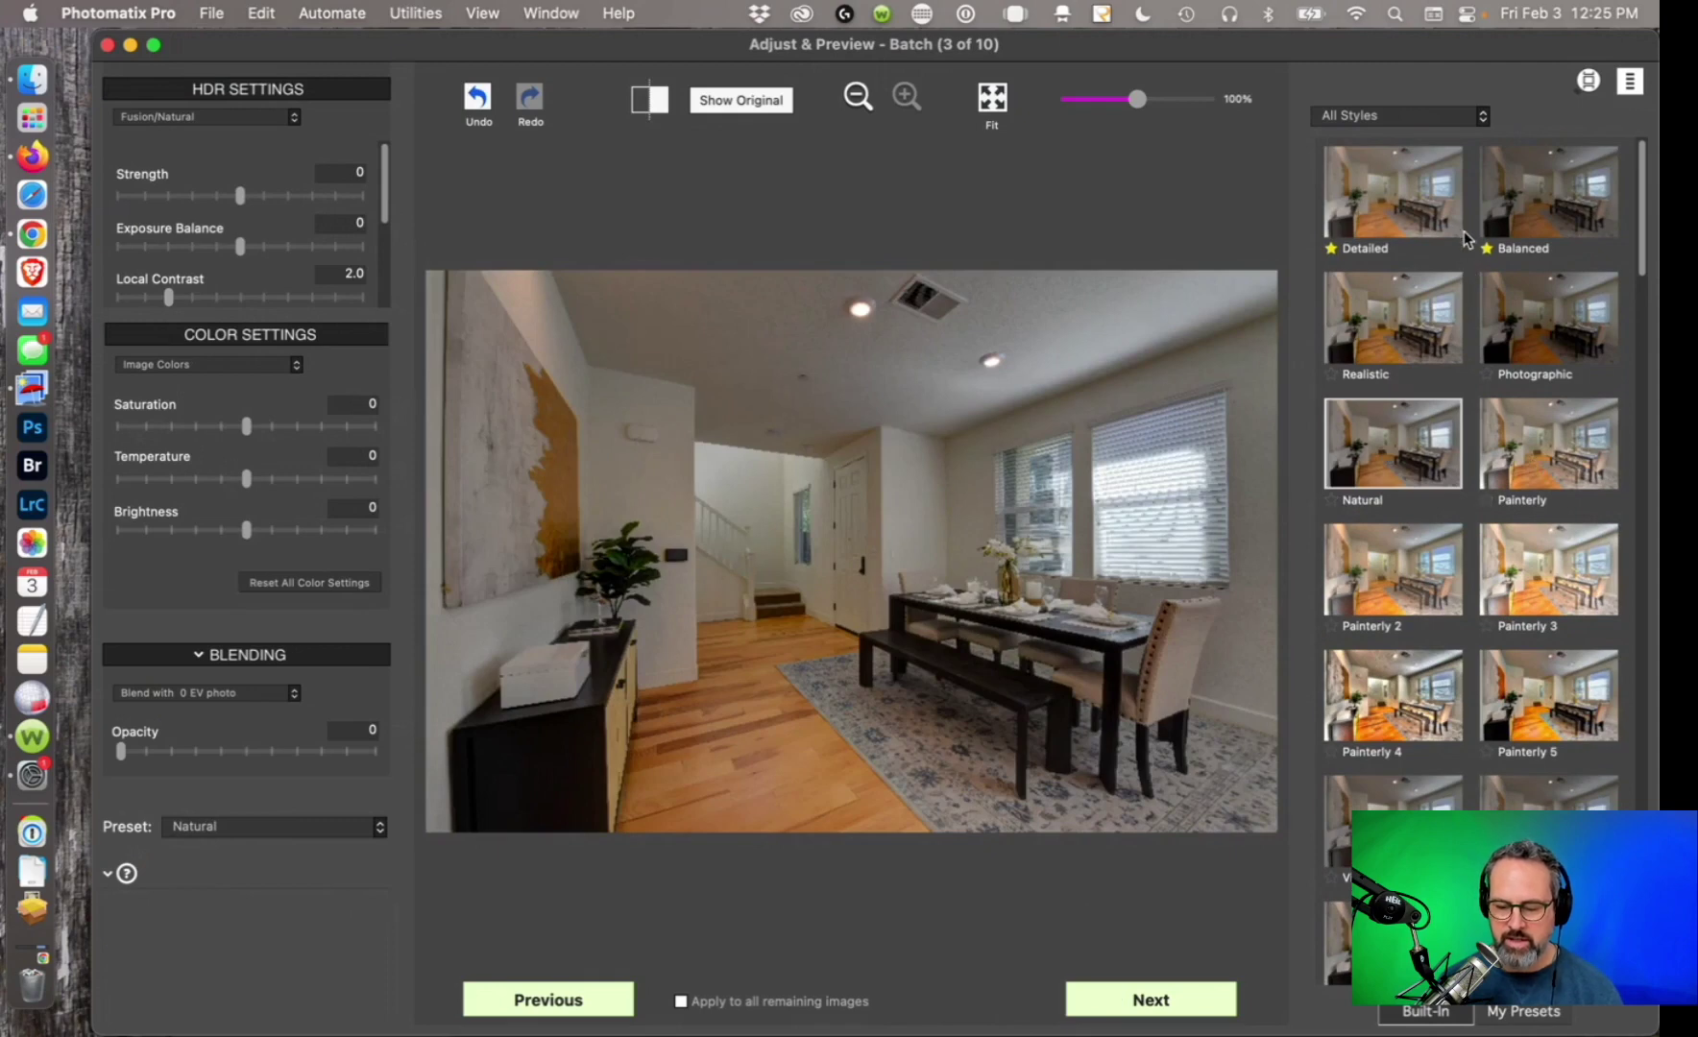
pyautogui.click(1377, 211)
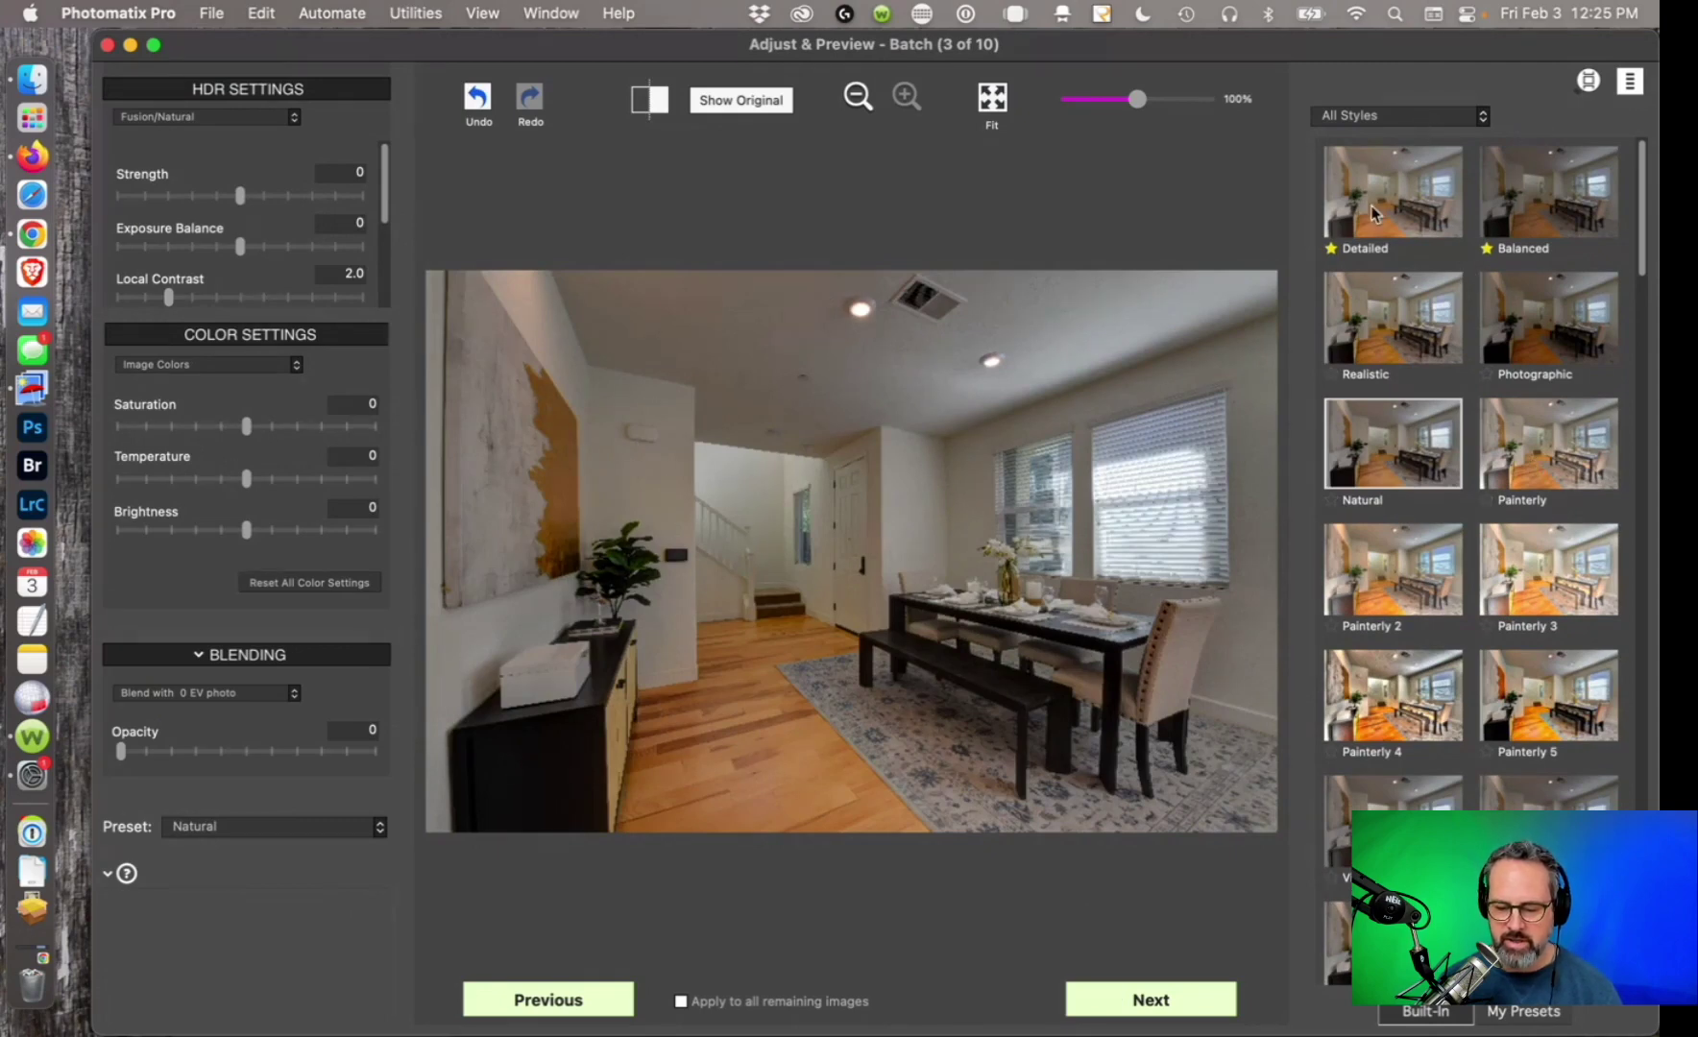
pyautogui.click(1379, 469)
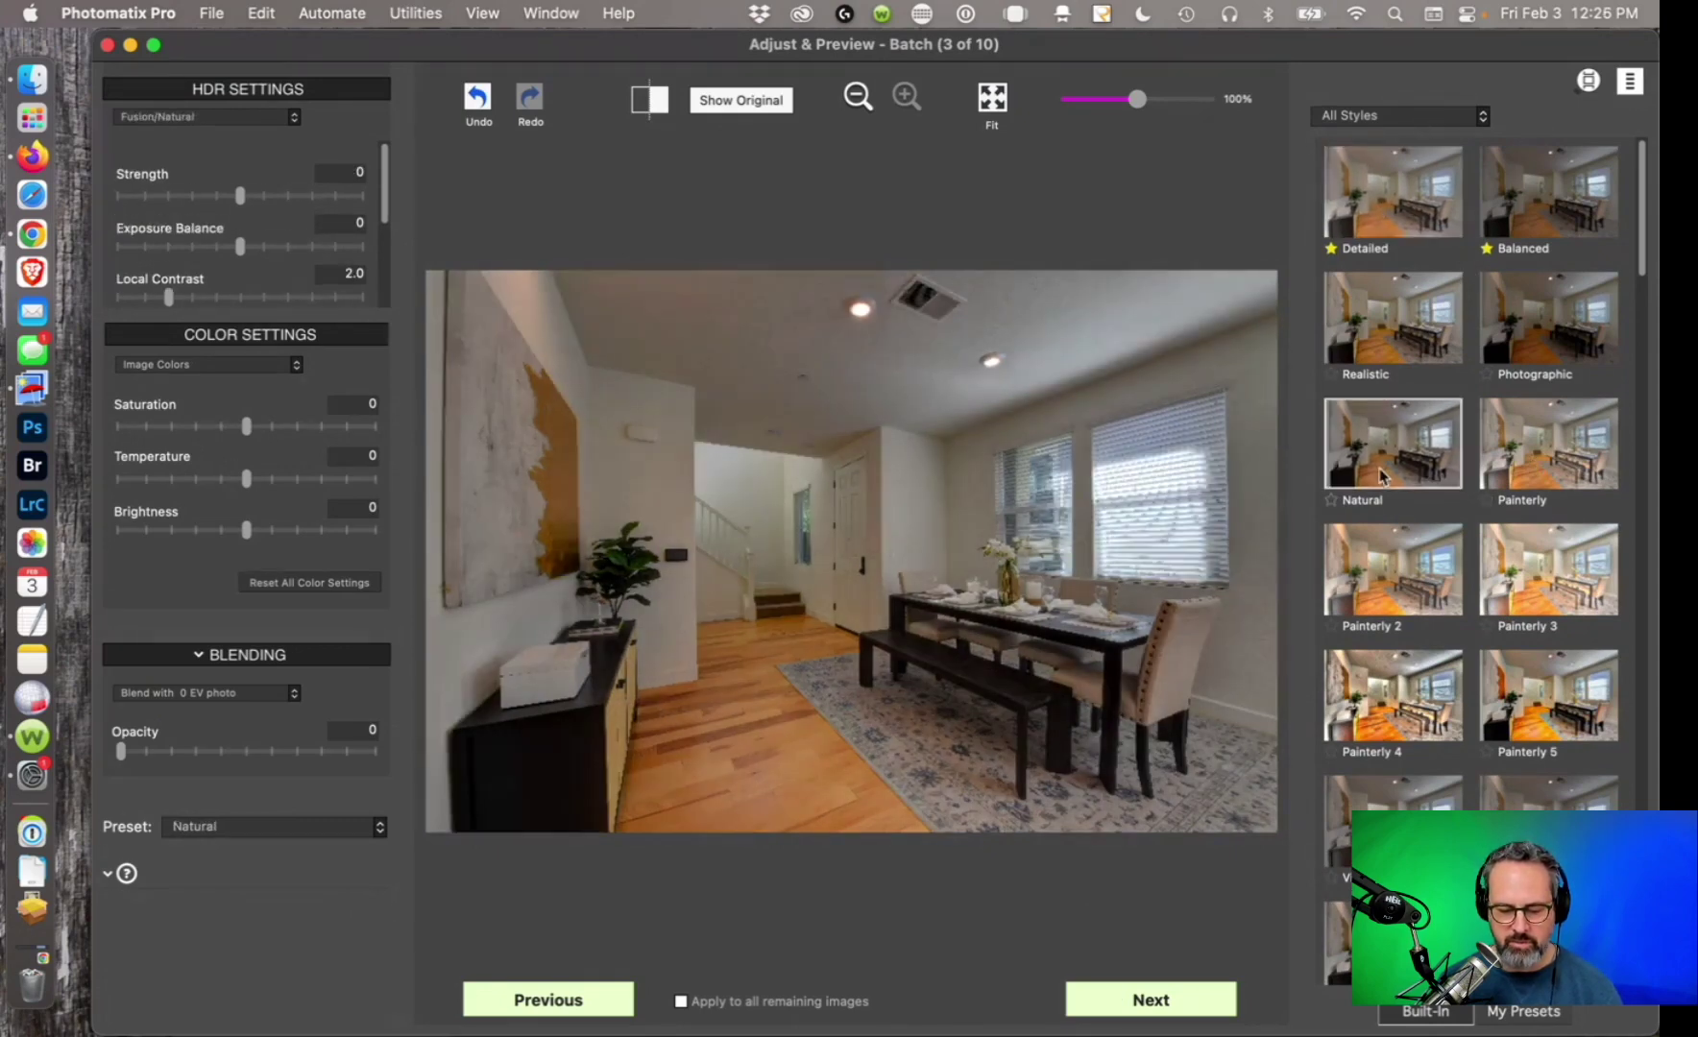
# Filter the presets by Real Estate, apply Interior 3 to the dining room image with saturation -1.8, and advance to the next image.
pyautogui.click(1409, 117)
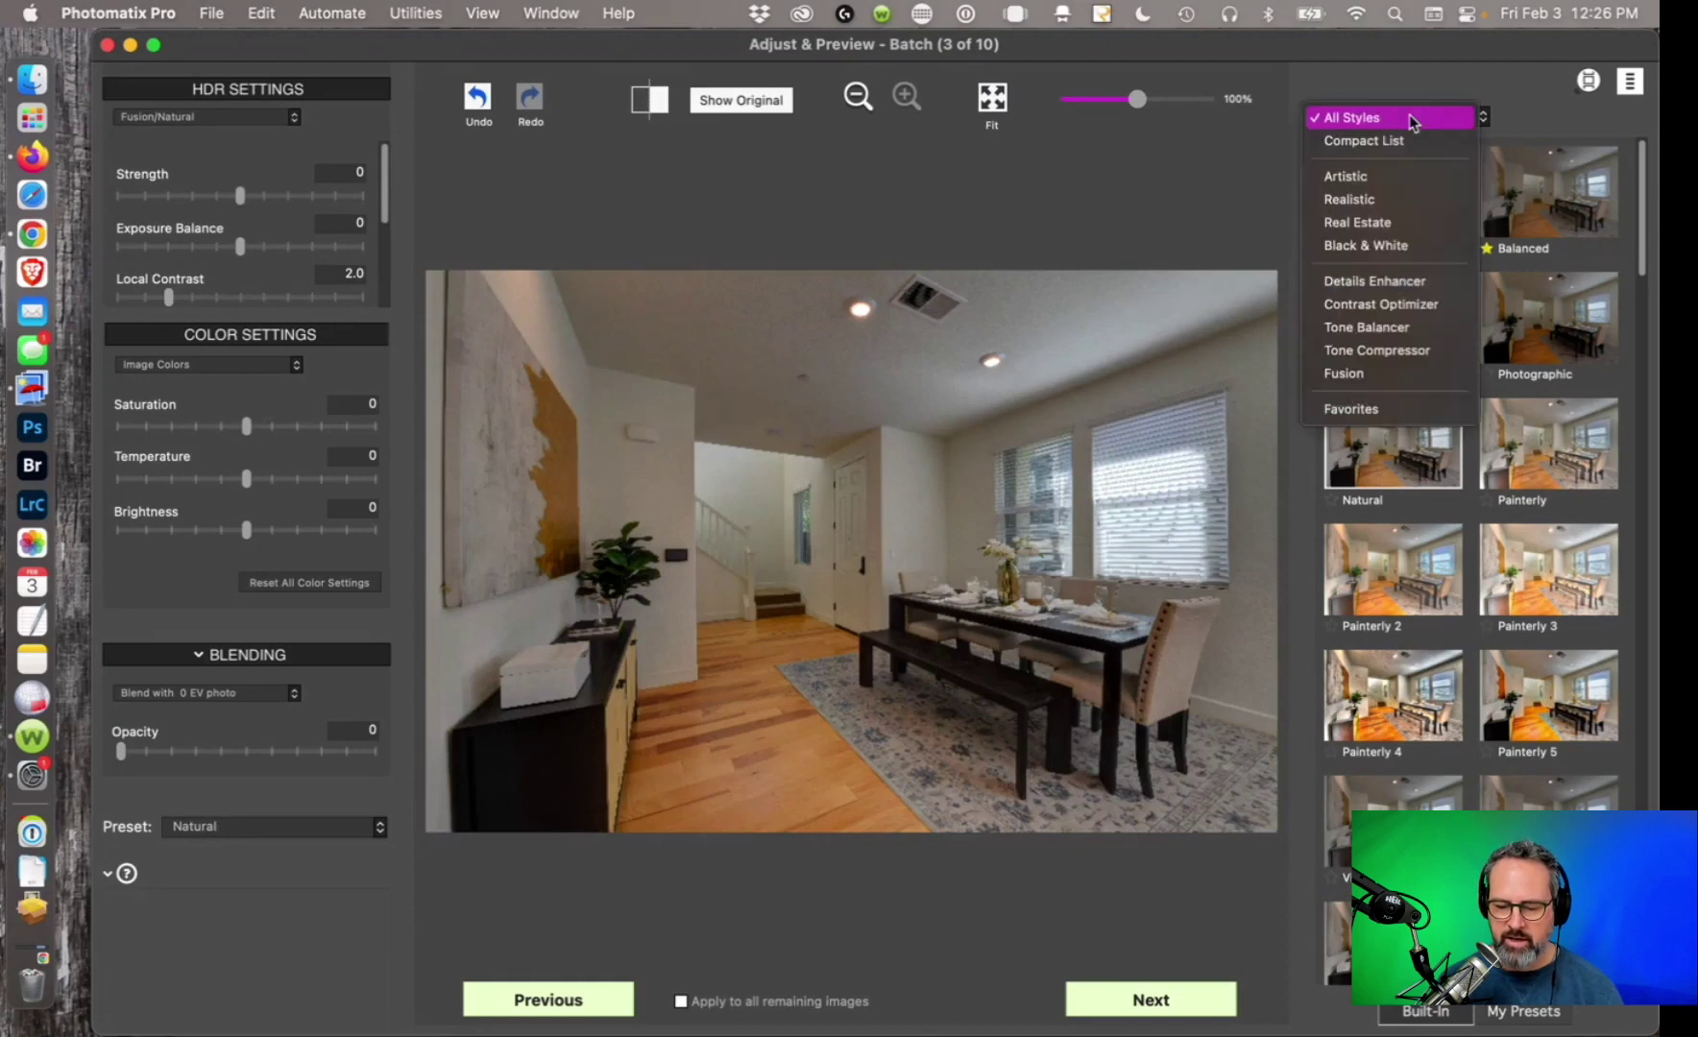
pyautogui.click(1403, 221)
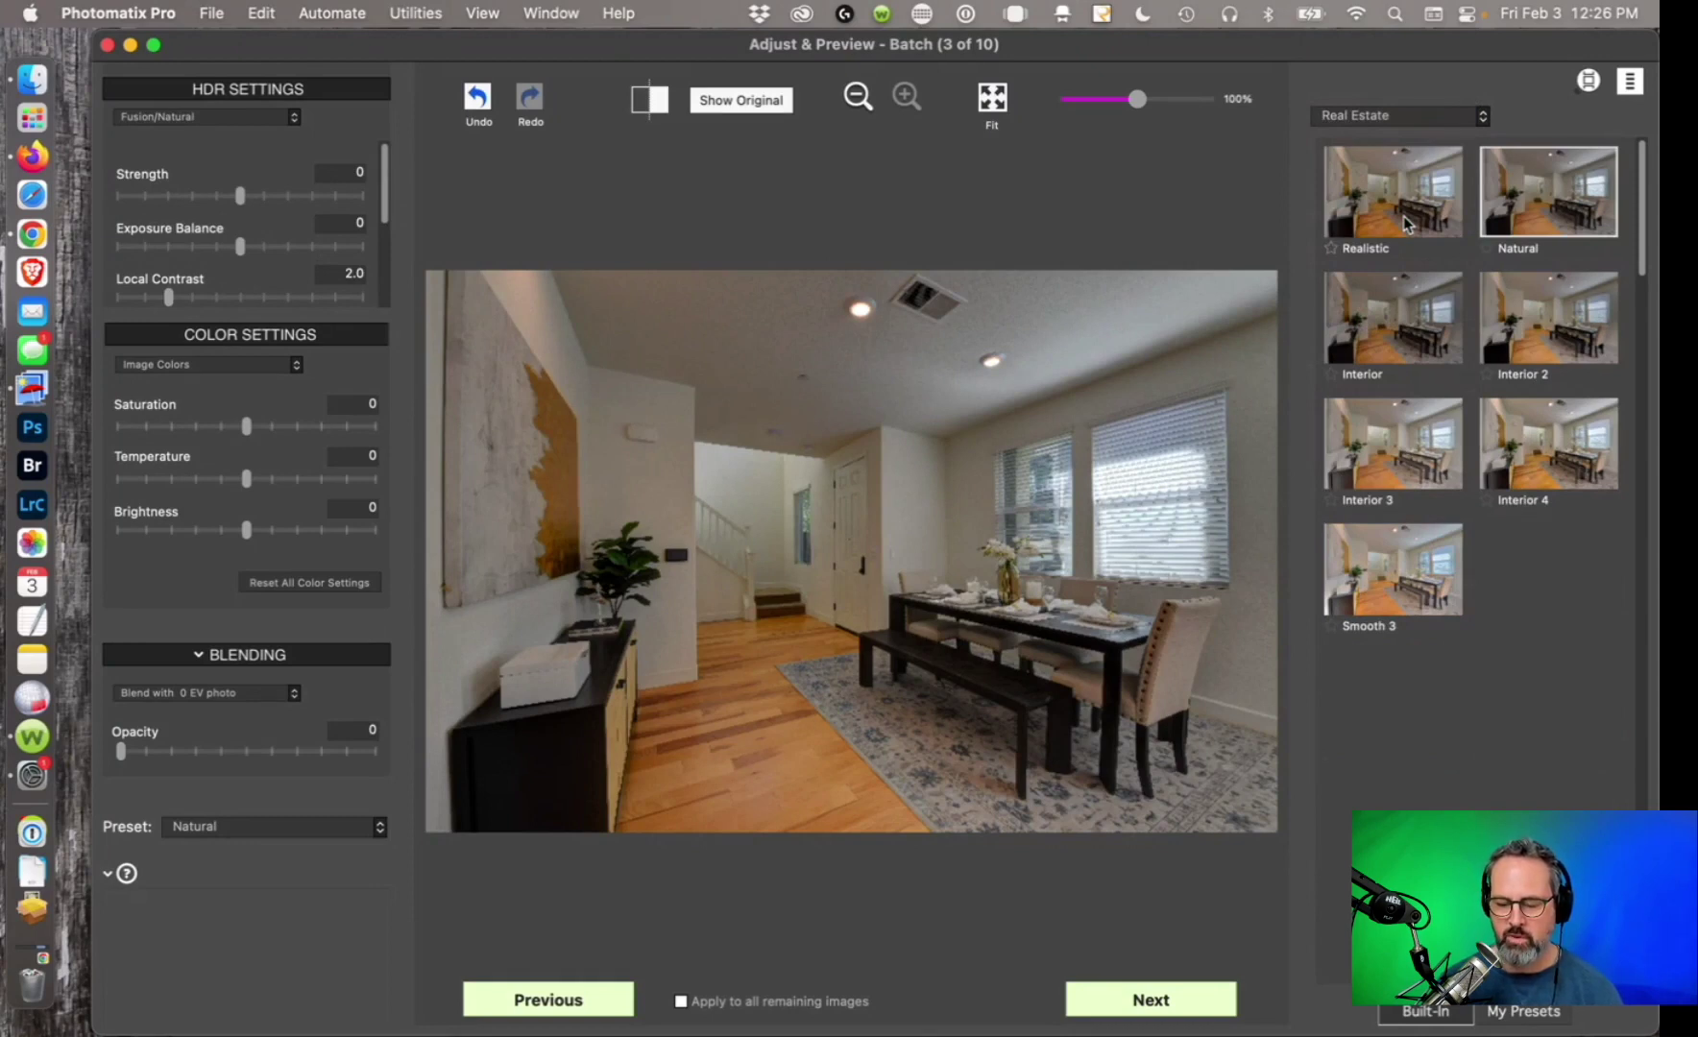
pyautogui.click(1388, 429)
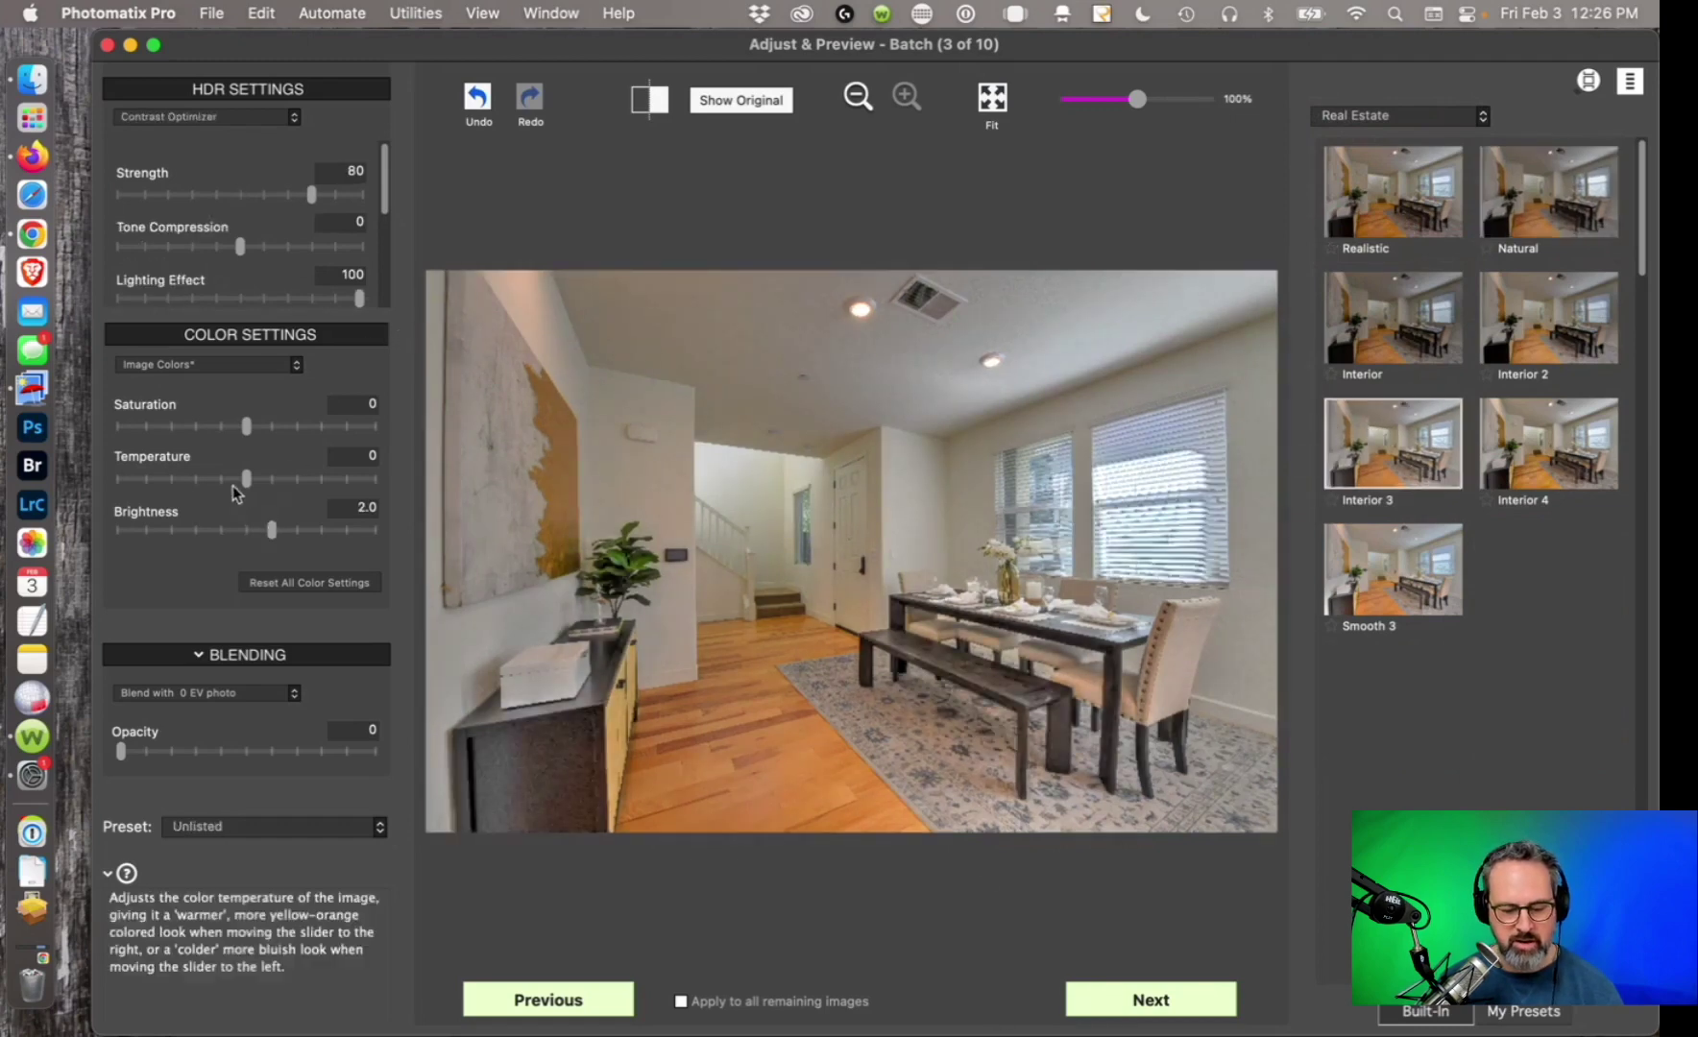
pyautogui.click(221, 425)
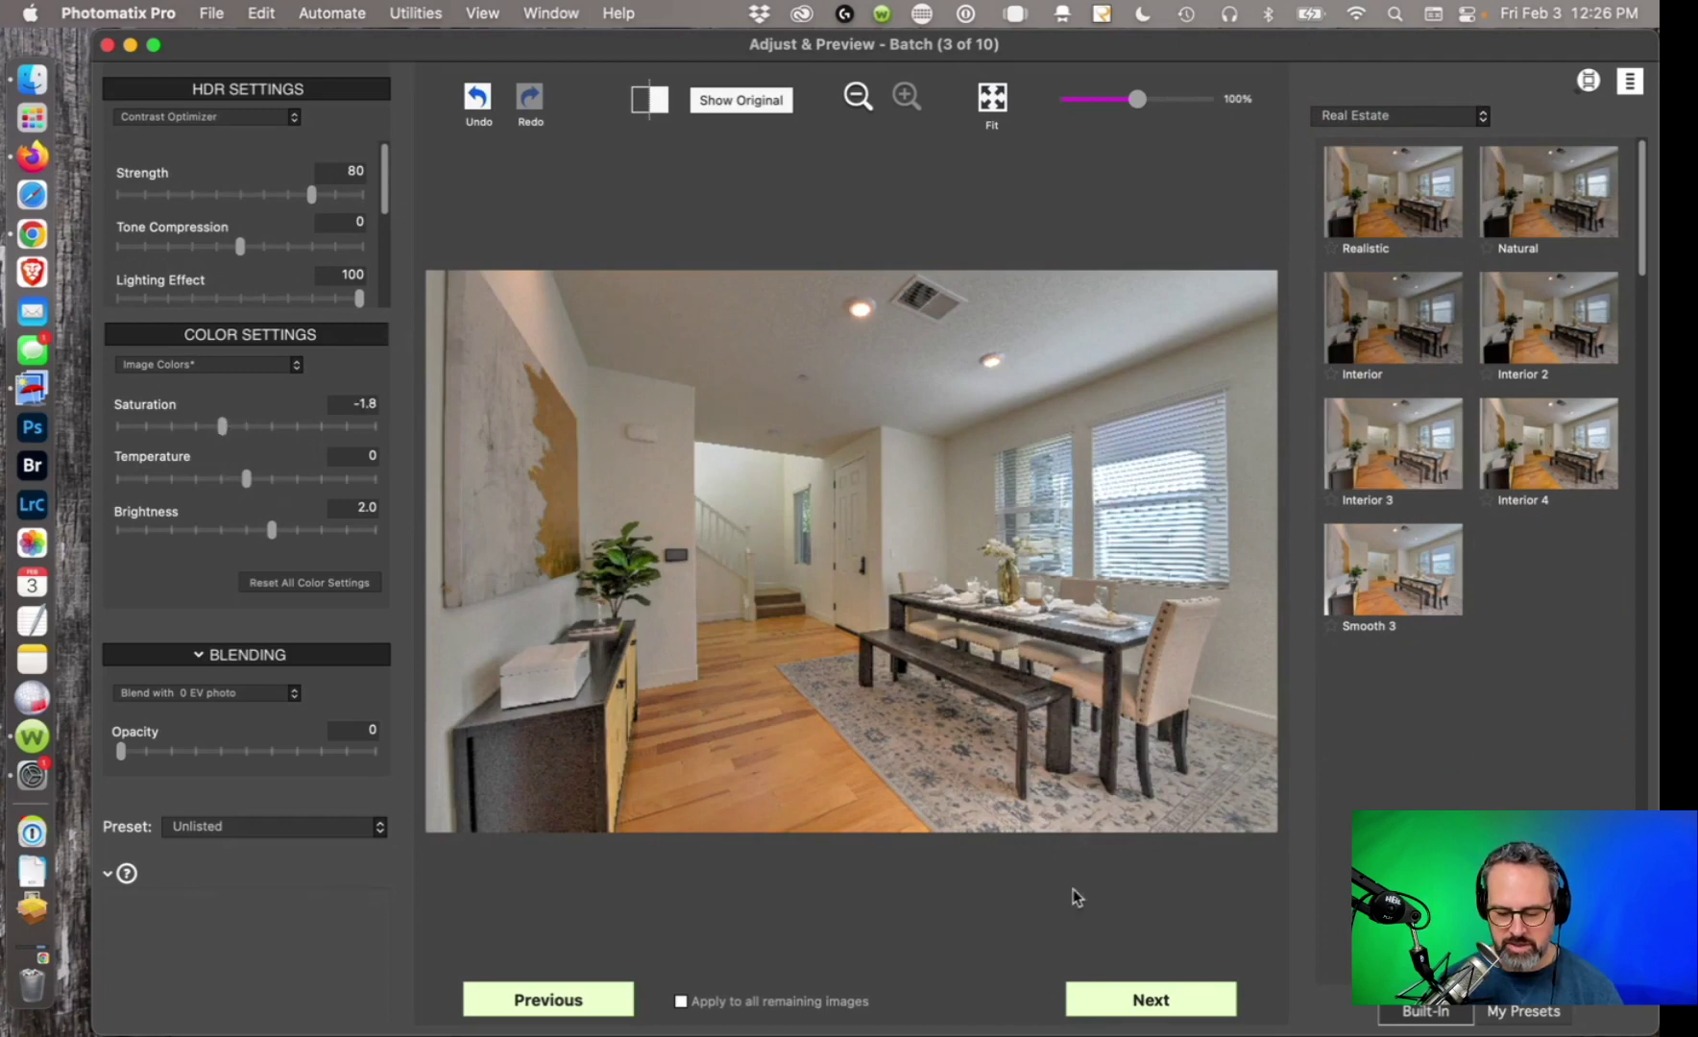
pyautogui.click(1119, 1000)
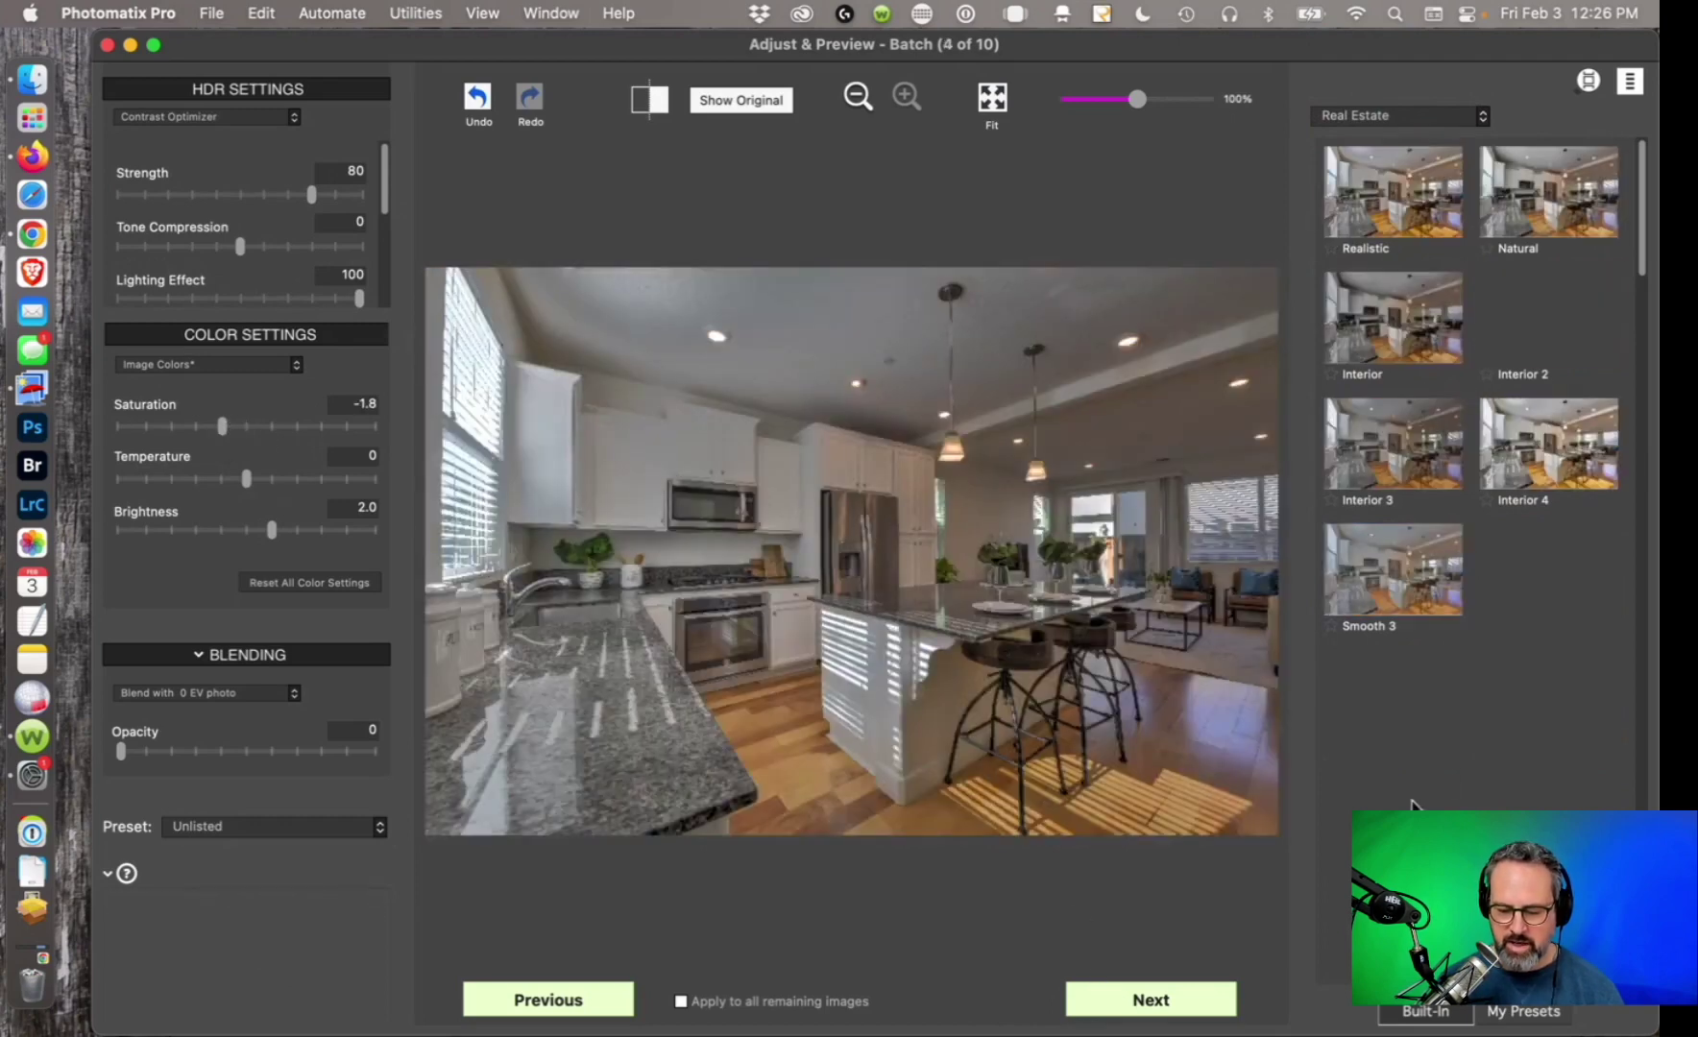
# Apply Interior 2 to the fourth image, set brightness to 8.9 and shadows to 8.0, and advance to the next image.
pyautogui.click(1393, 313)
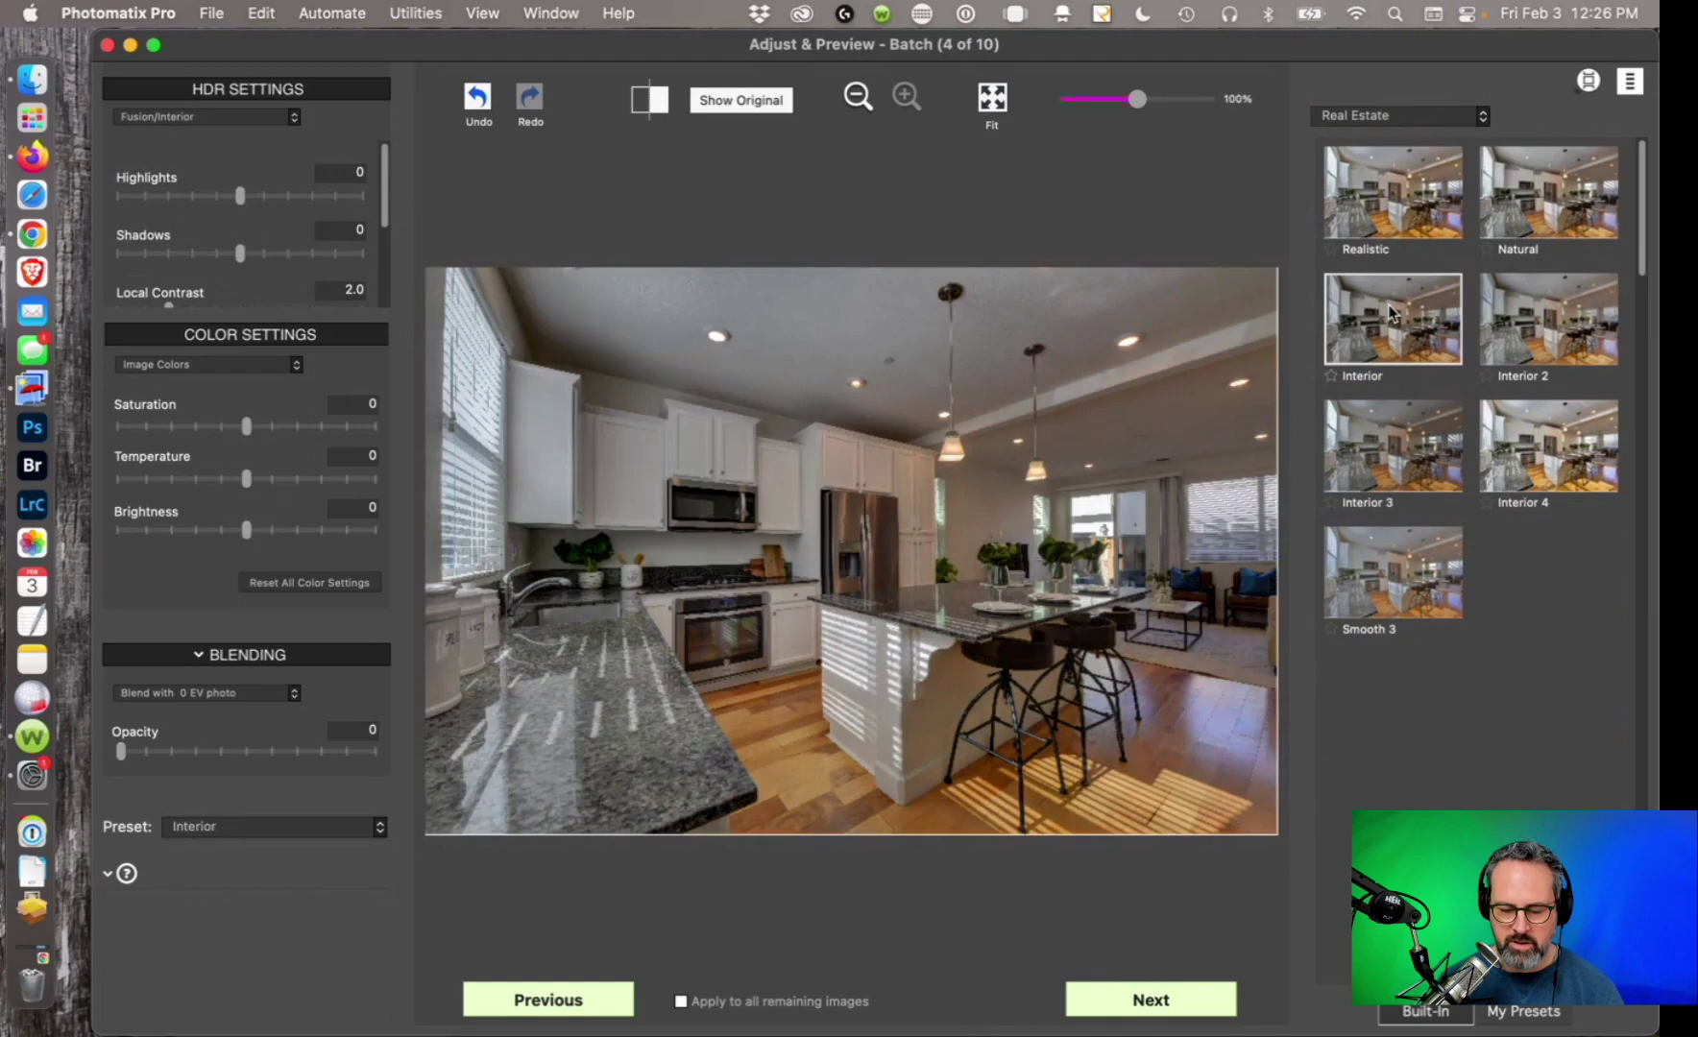
pyautogui.click(1558, 342)
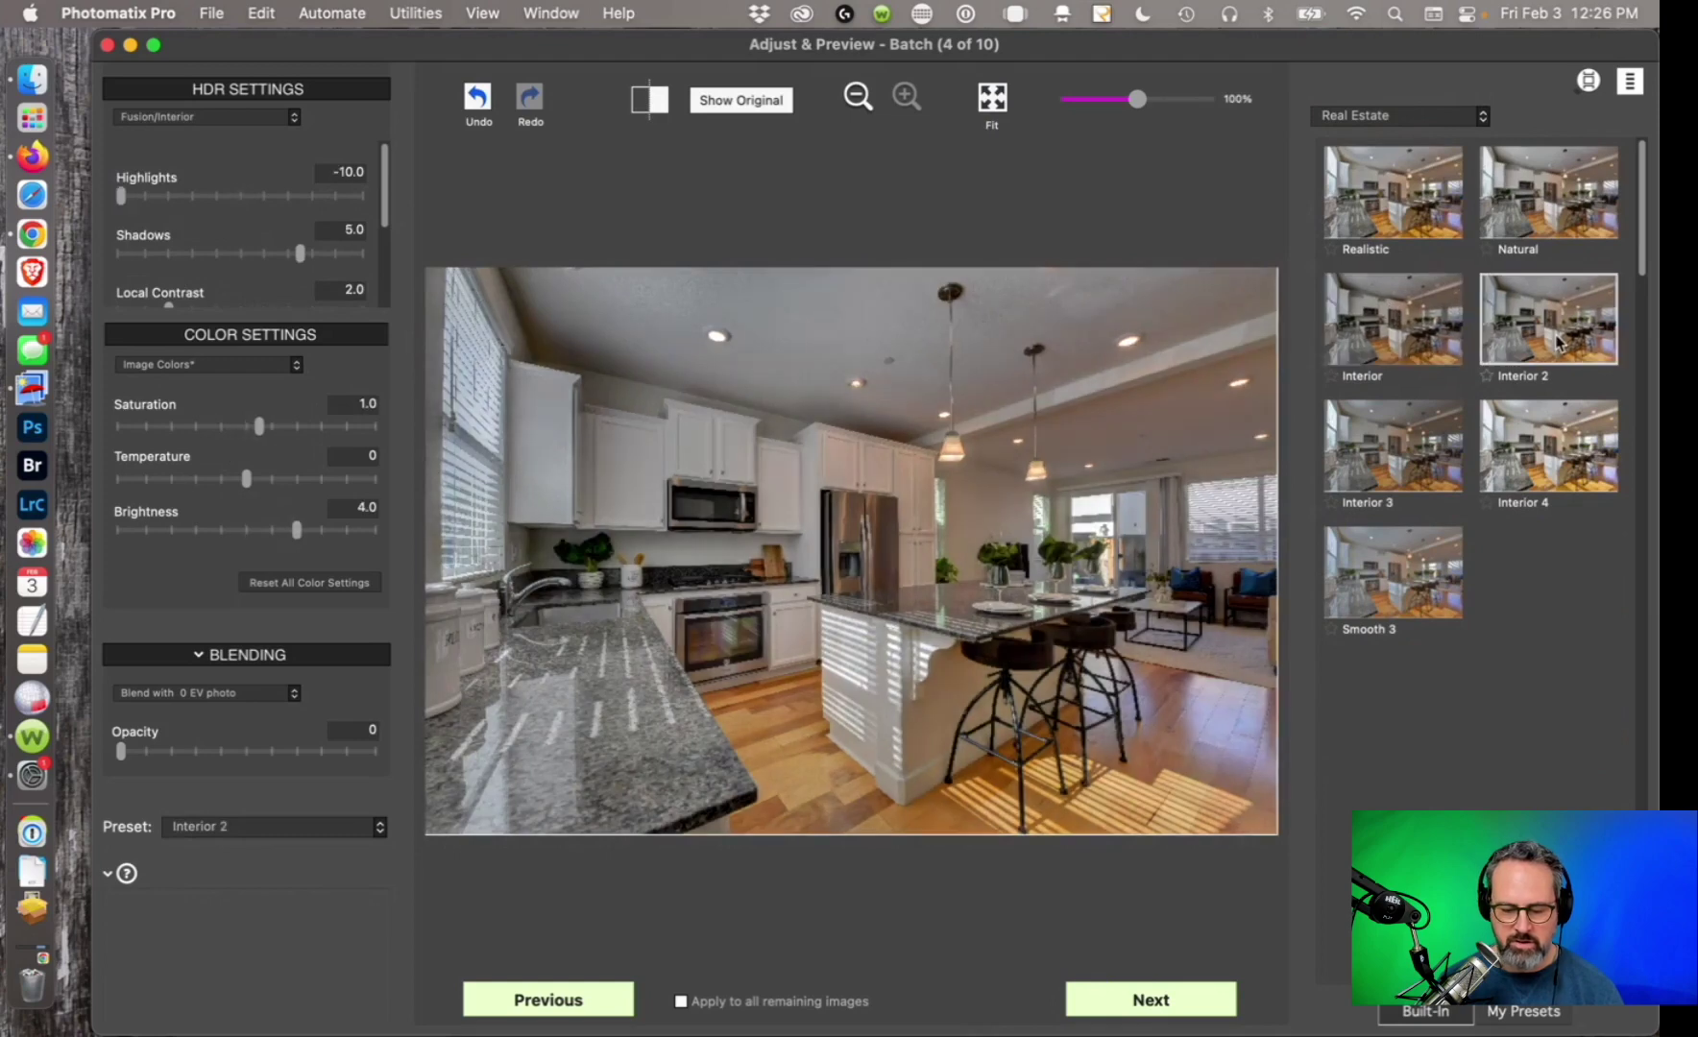
pyautogui.click(335, 531)
pyautogui.moveTo(348, 533); pyautogui.dragTo(359, 531)
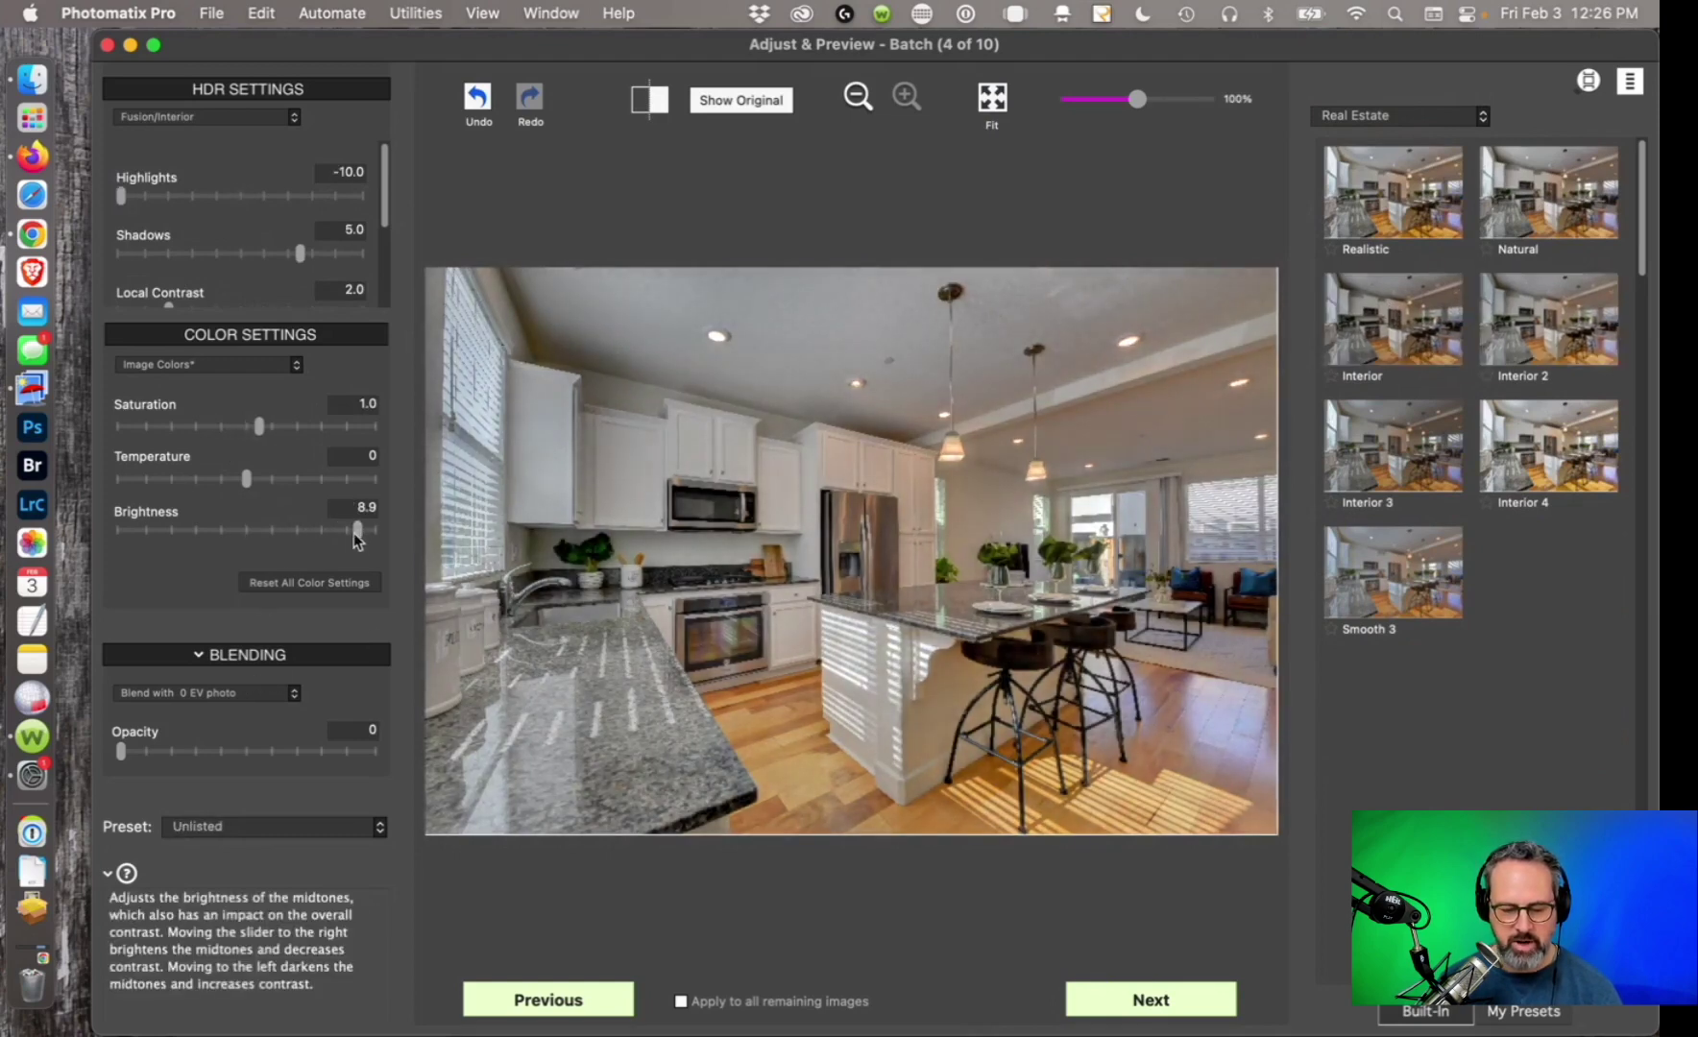
pyautogui.click(262, 252)
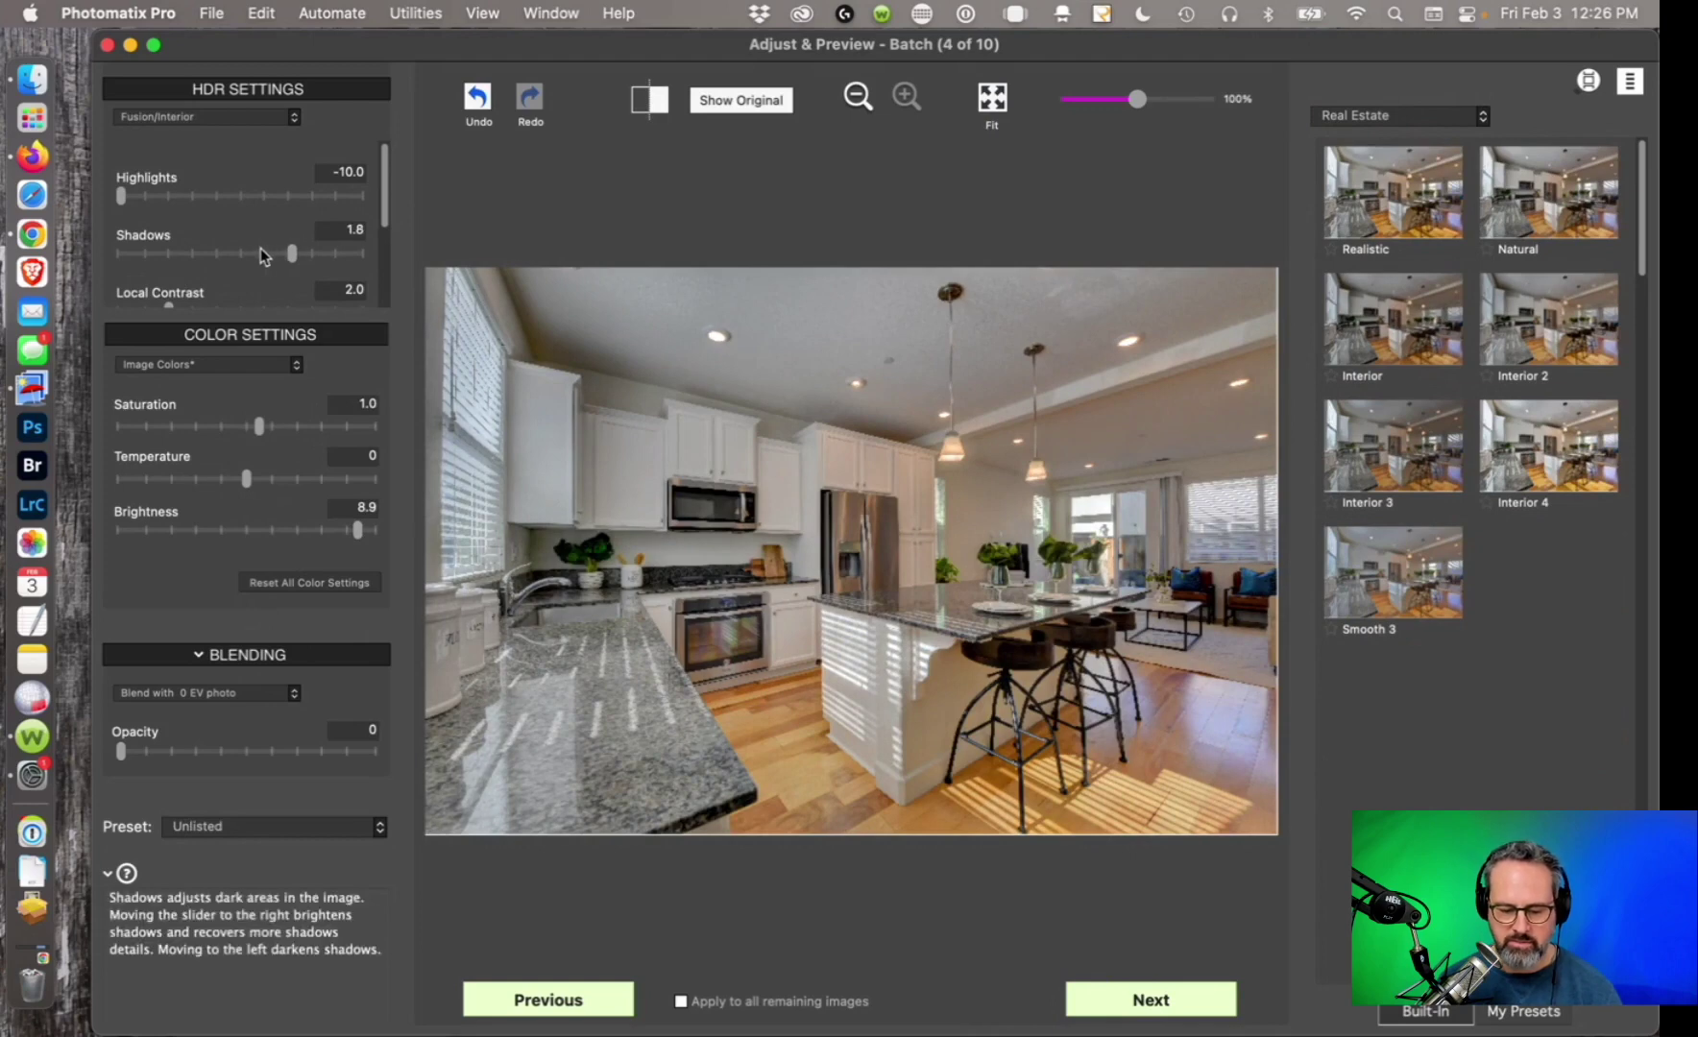
pyautogui.click(335, 252)
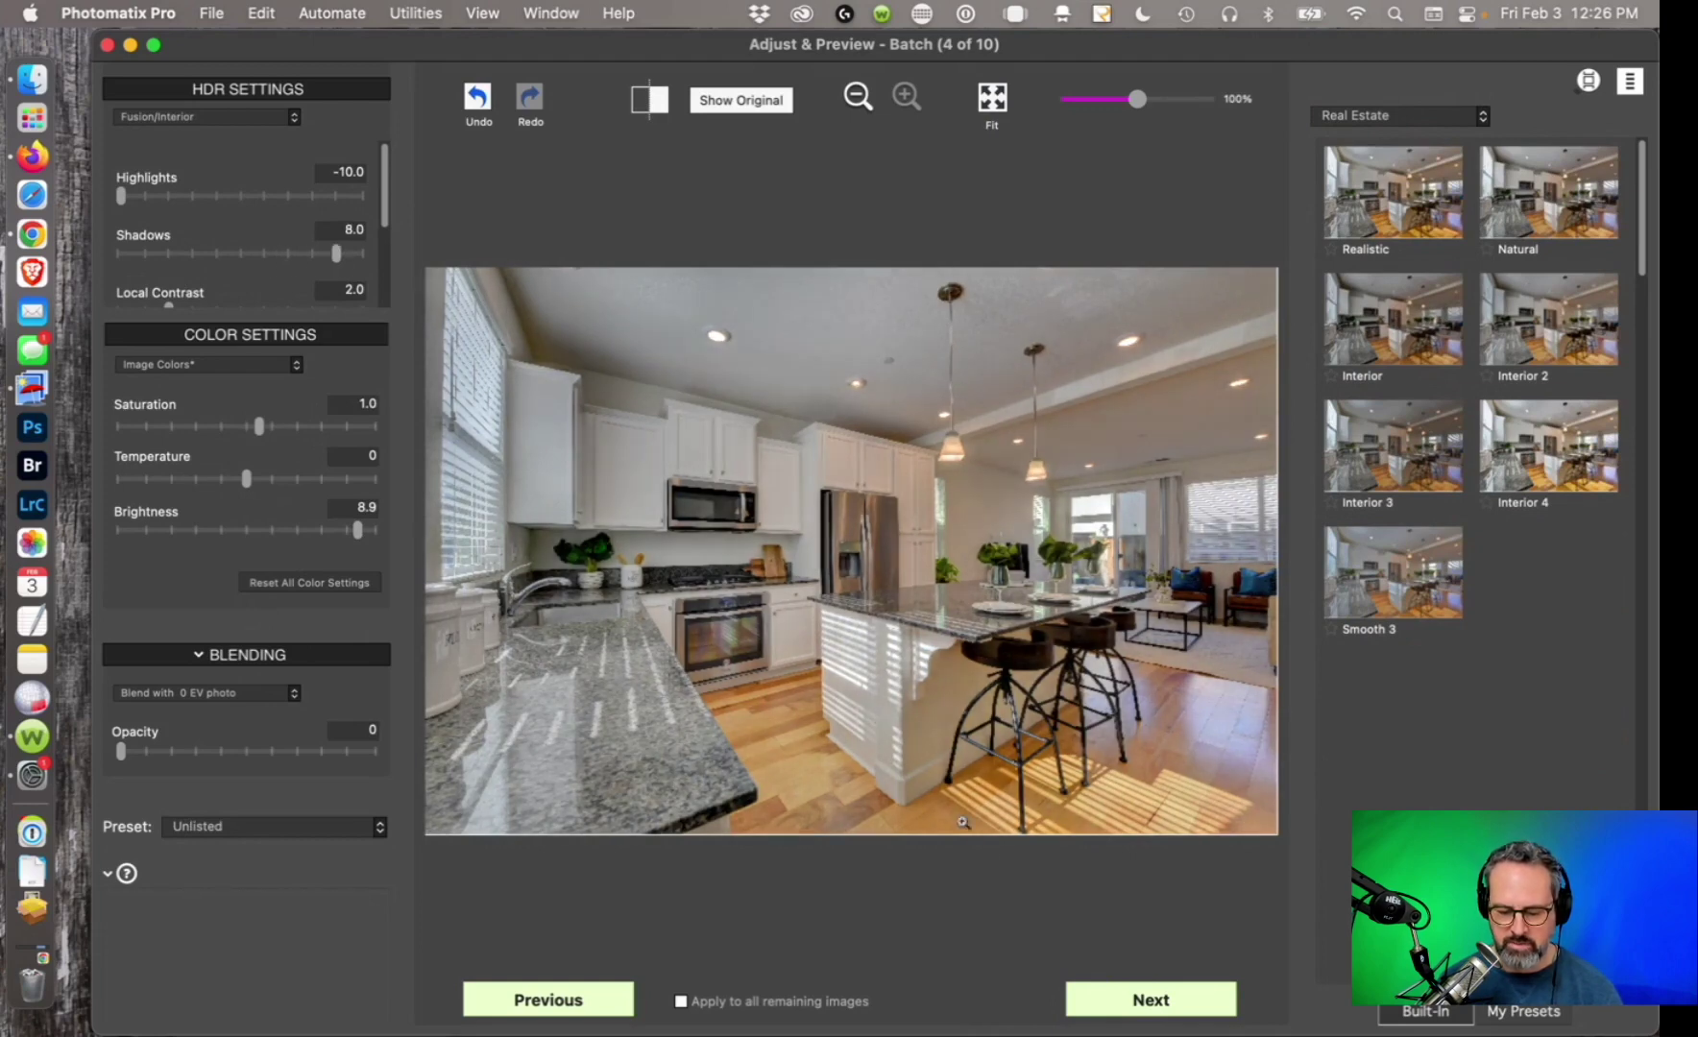
pyautogui.click(1157, 1008)
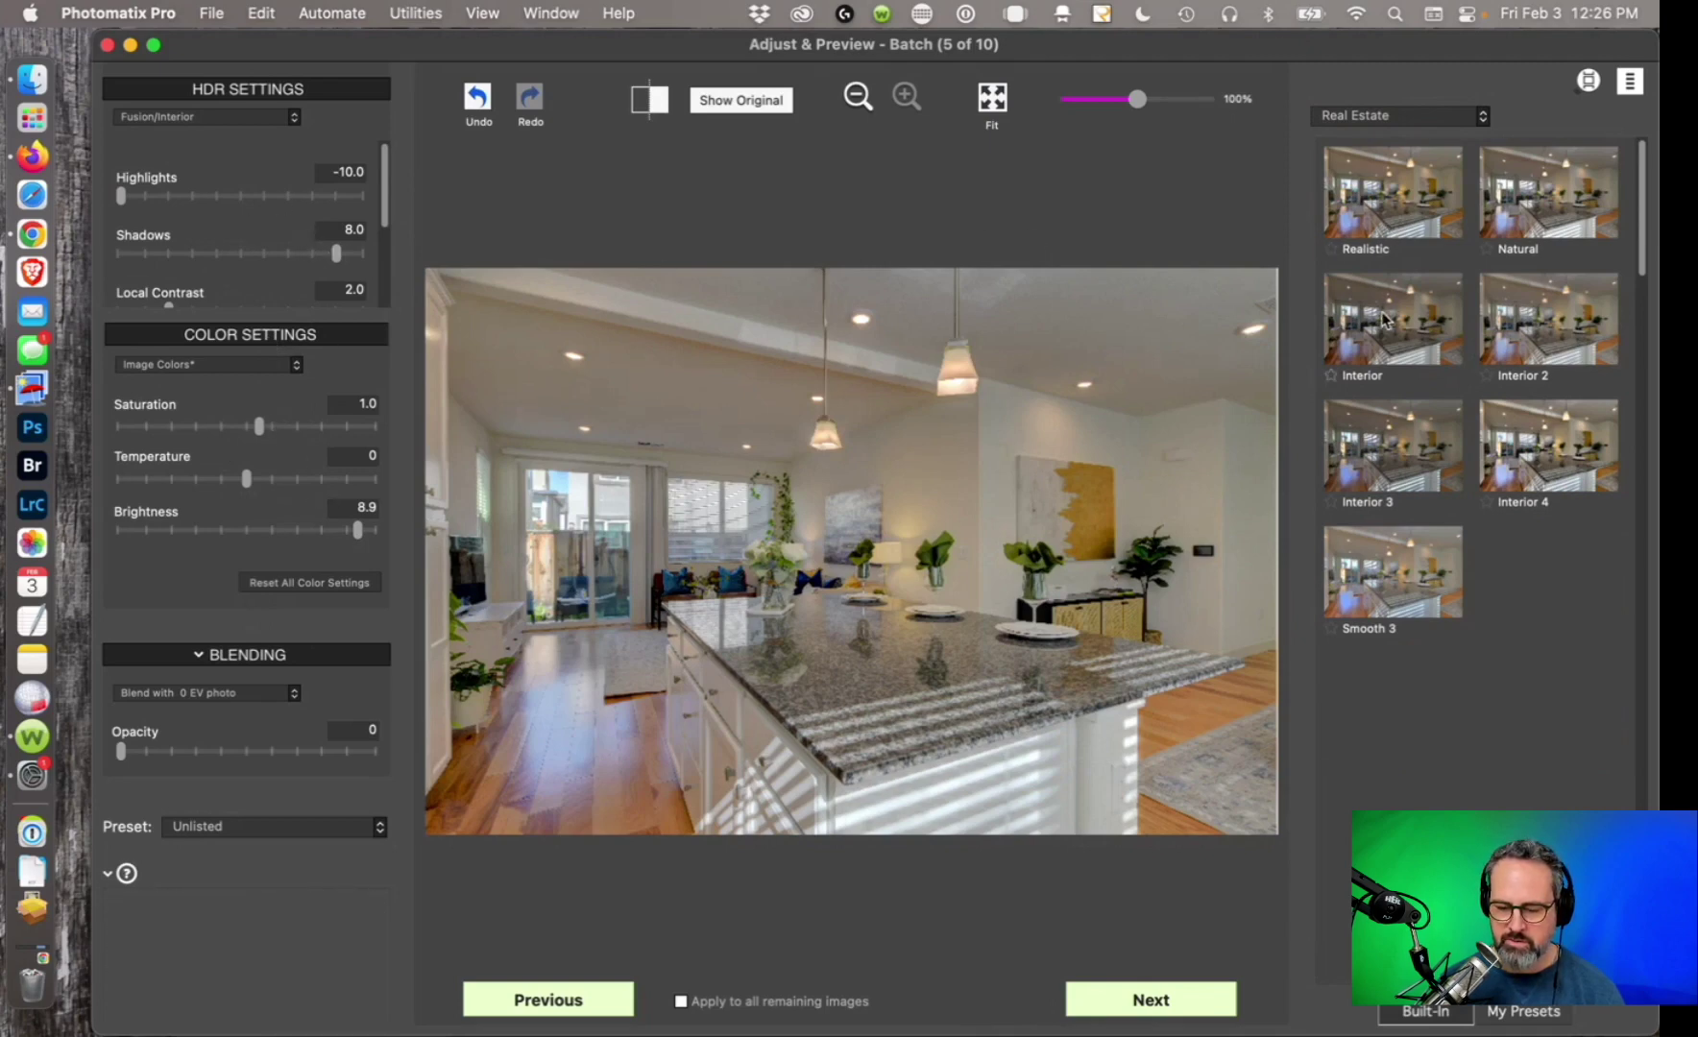
# Apply Natural to the fifth image with strength 3.4, exposure balance 6.6 and color brightness 4.6.
pyautogui.click(1556, 213)
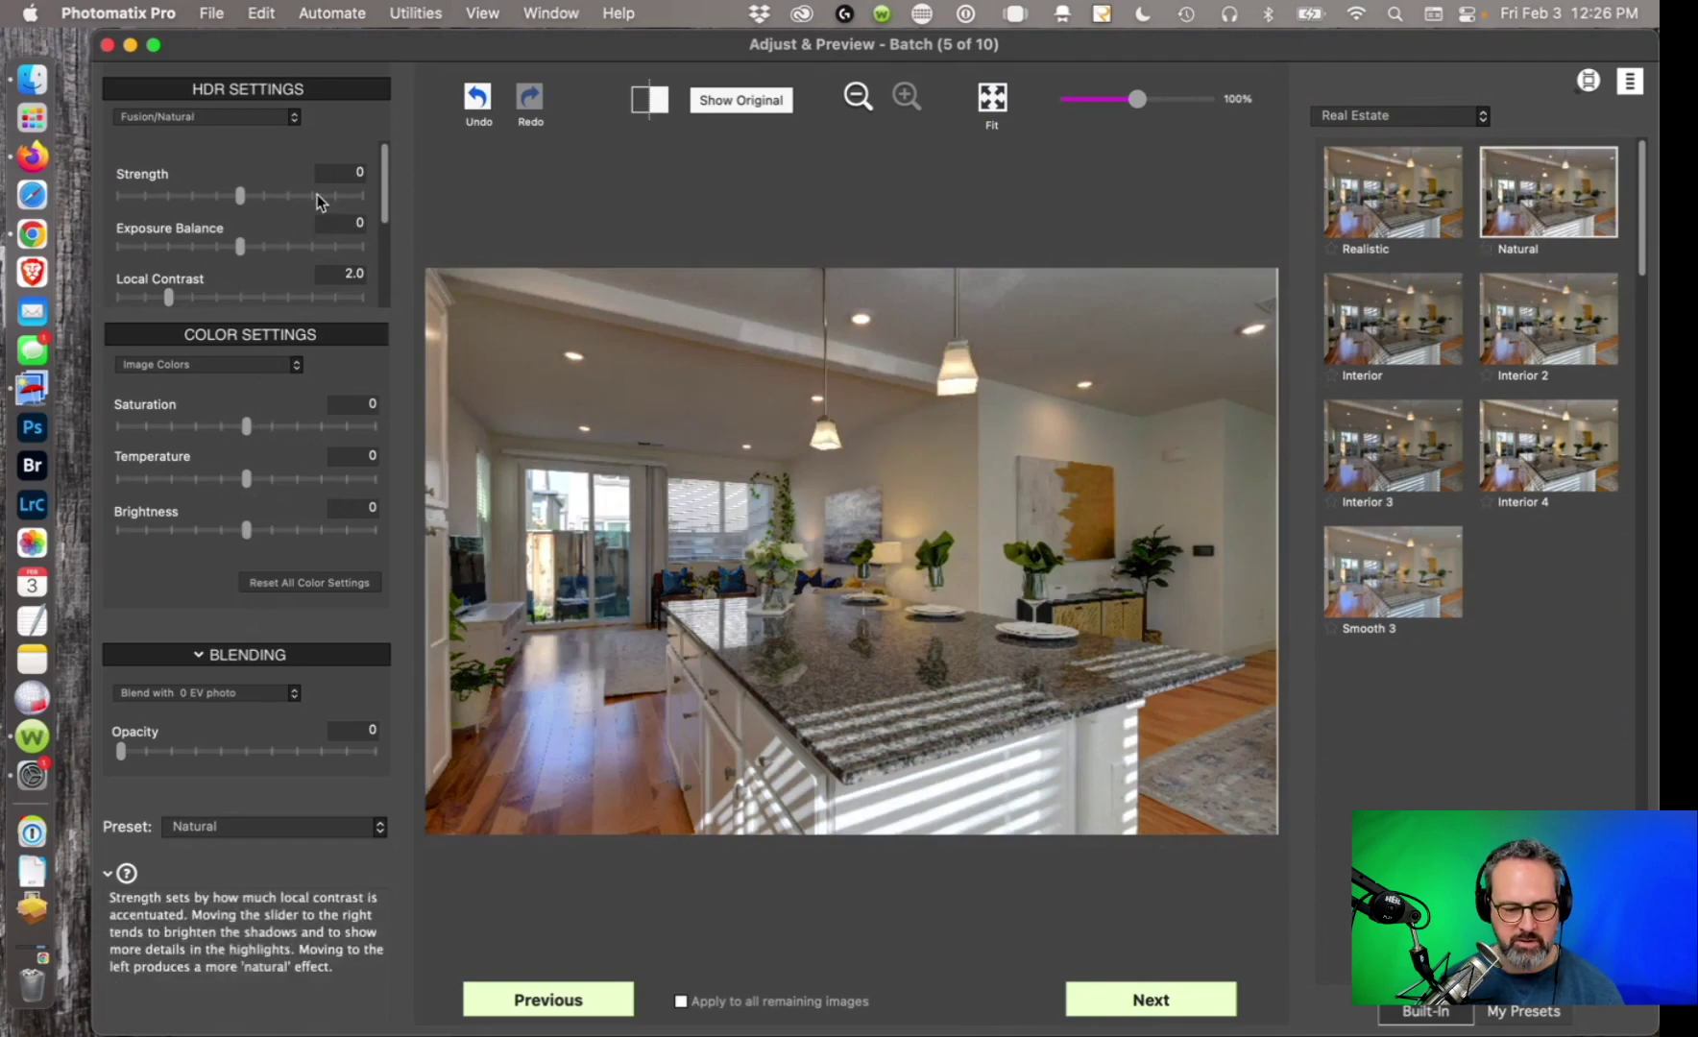
pyautogui.click(284, 196)
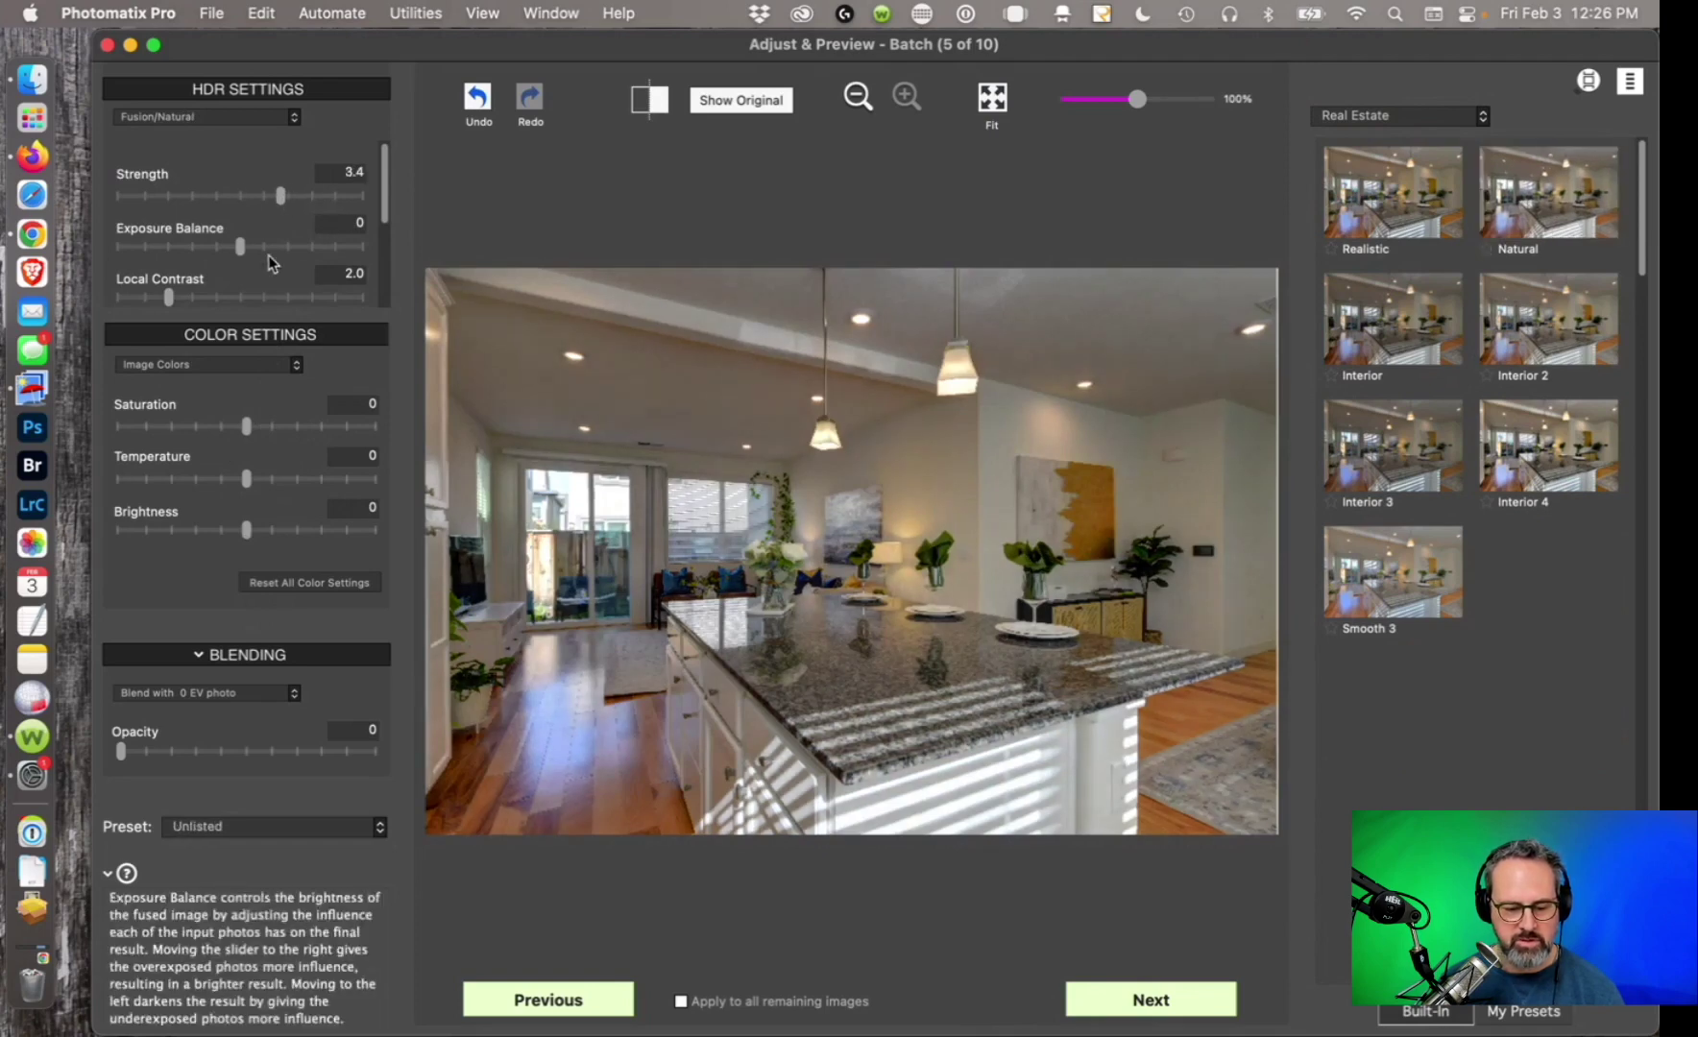
pyautogui.click(319, 246)
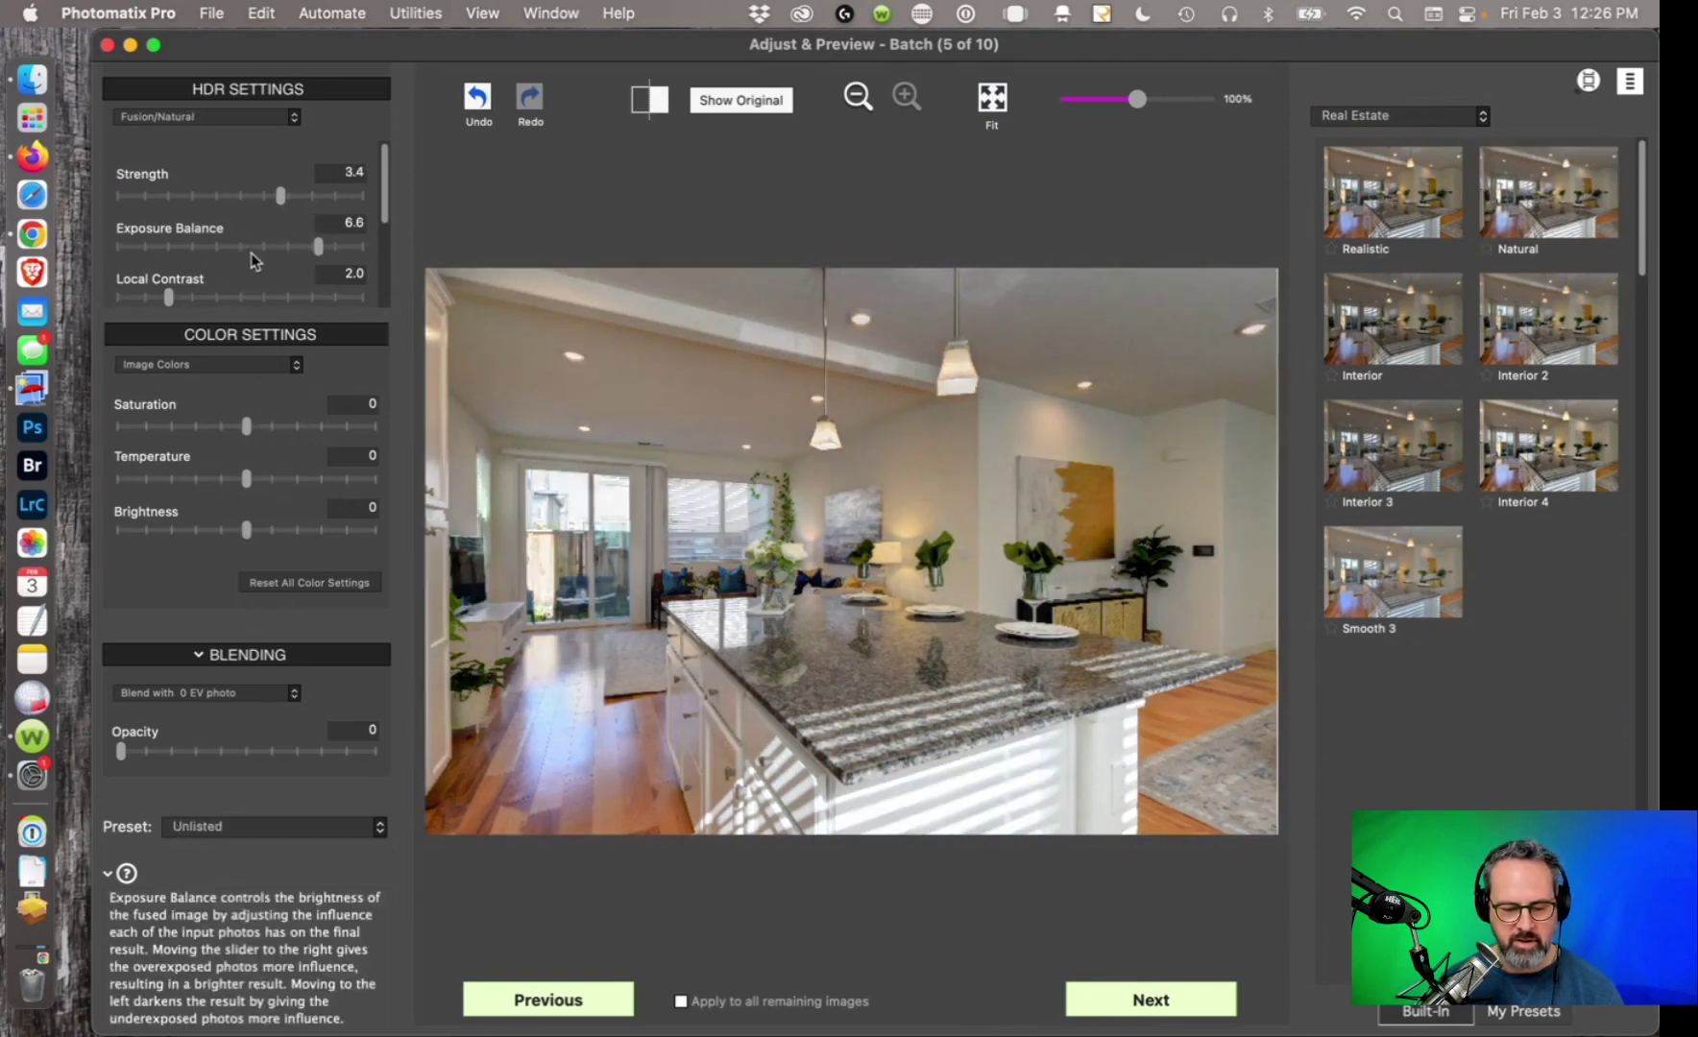
pyautogui.click(313, 529)
pyautogui.click(297, 526)
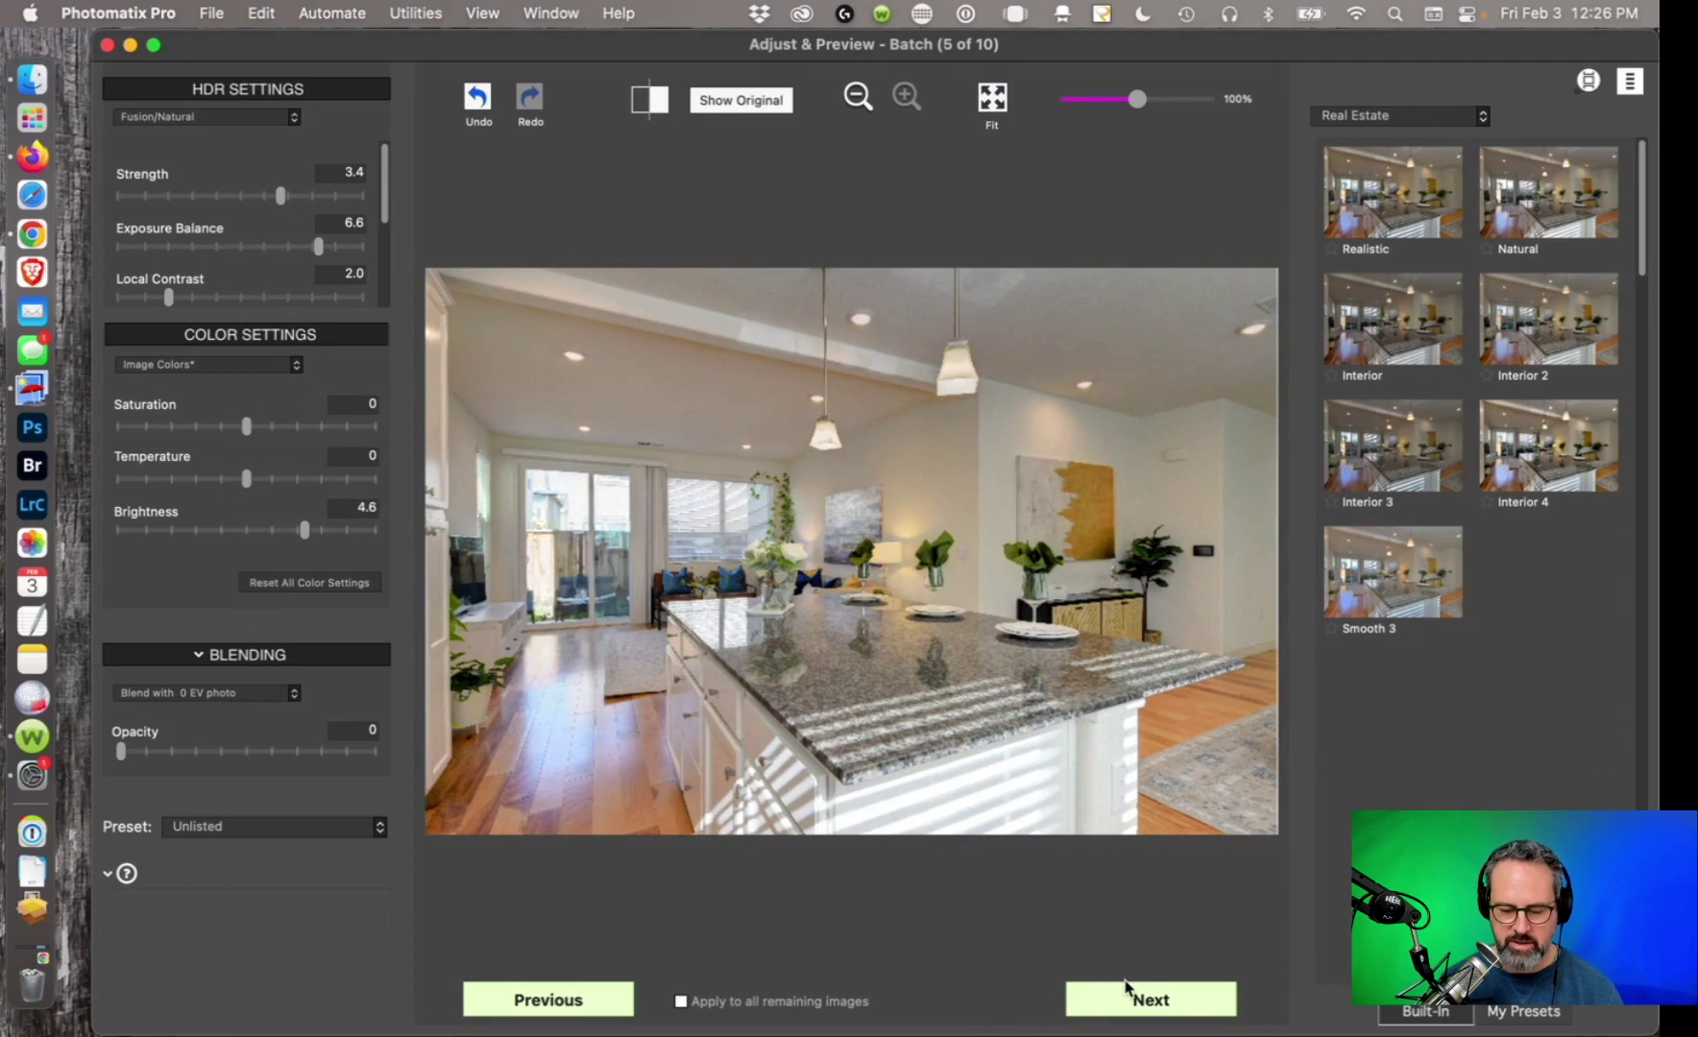
# Advance to the sixth batch image, set its color brightness to 8.4, and continue to the seventh image.
pyautogui.click(1149, 991)
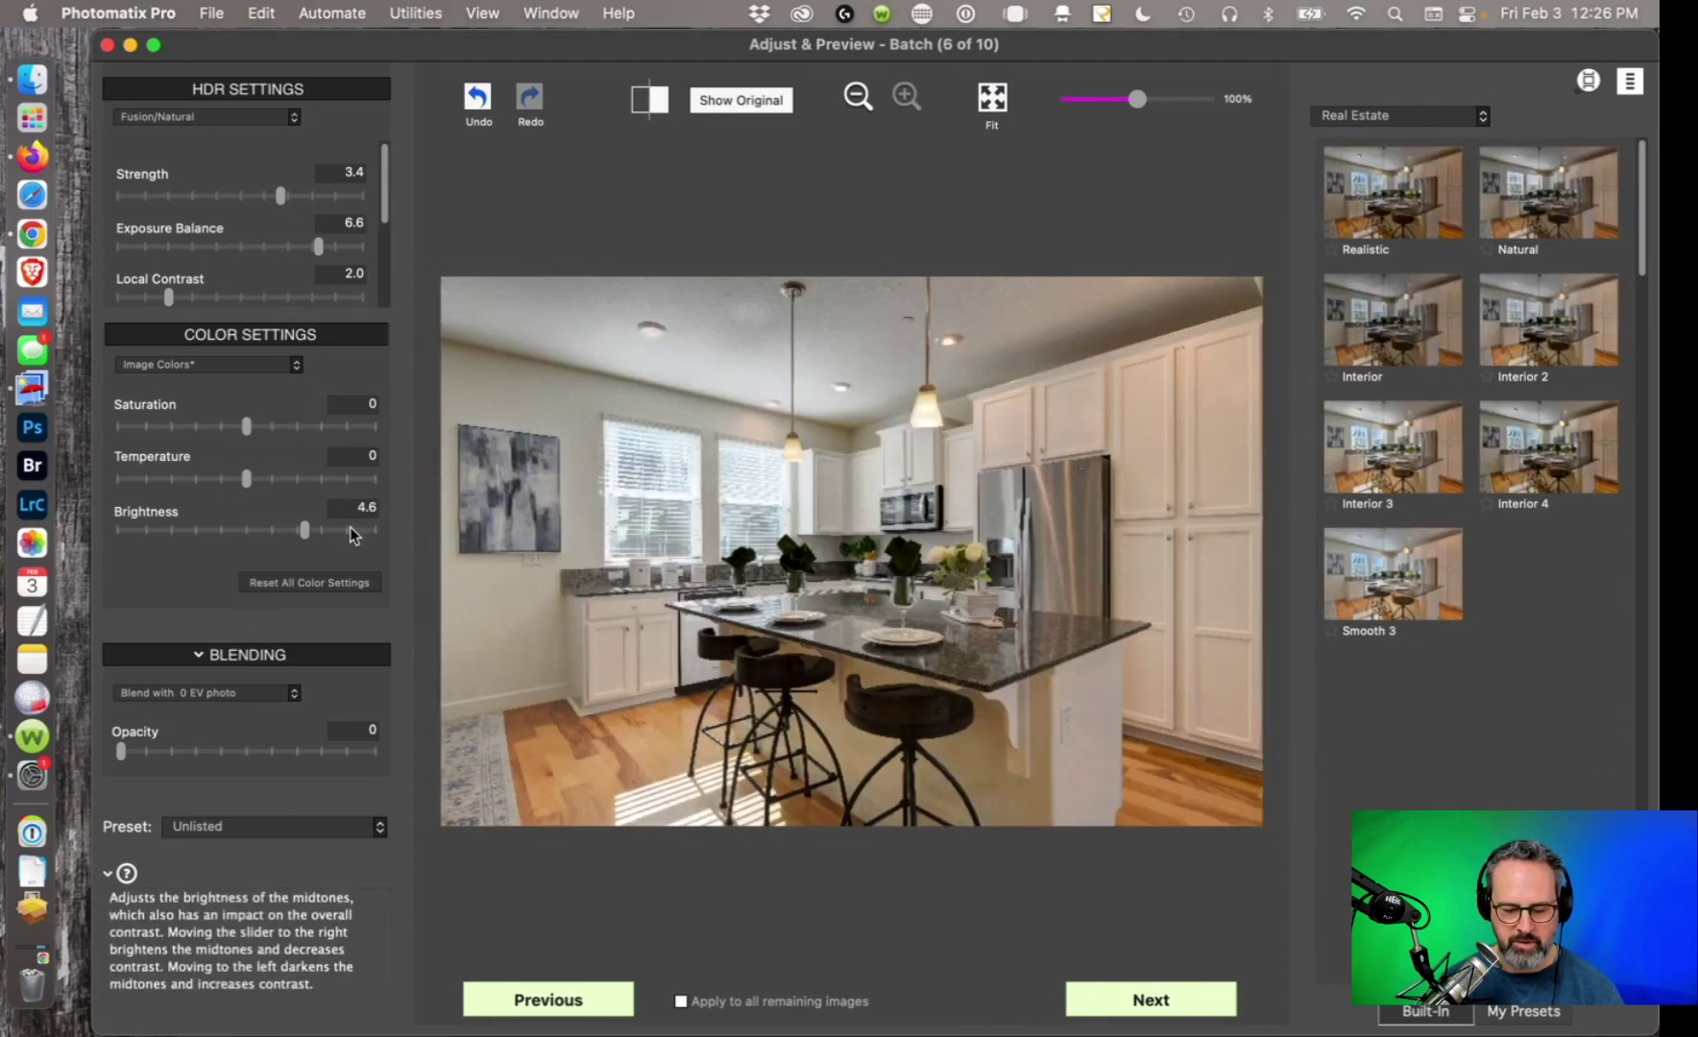
pyautogui.click(352, 528)
pyautogui.click(1149, 999)
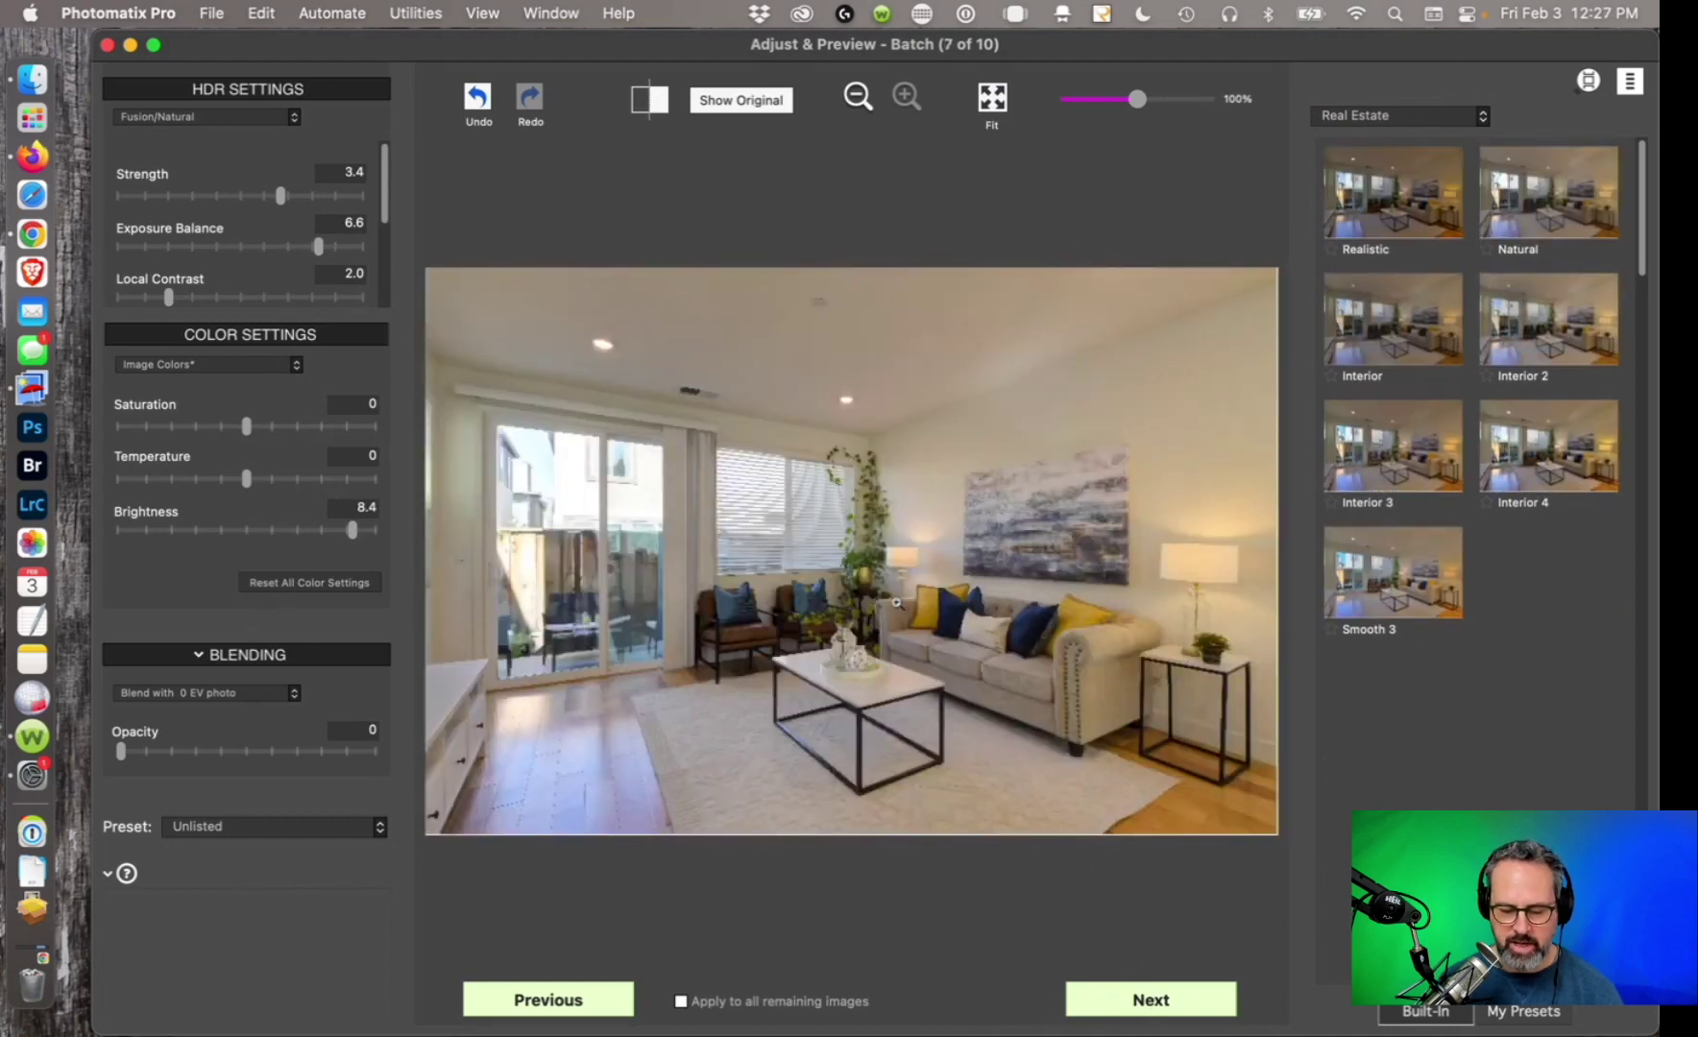
# Set the living room image's orange brightness to 3.8 and orange saturation to -1.7, and advance to the next image.
pyautogui.click(272, 371)
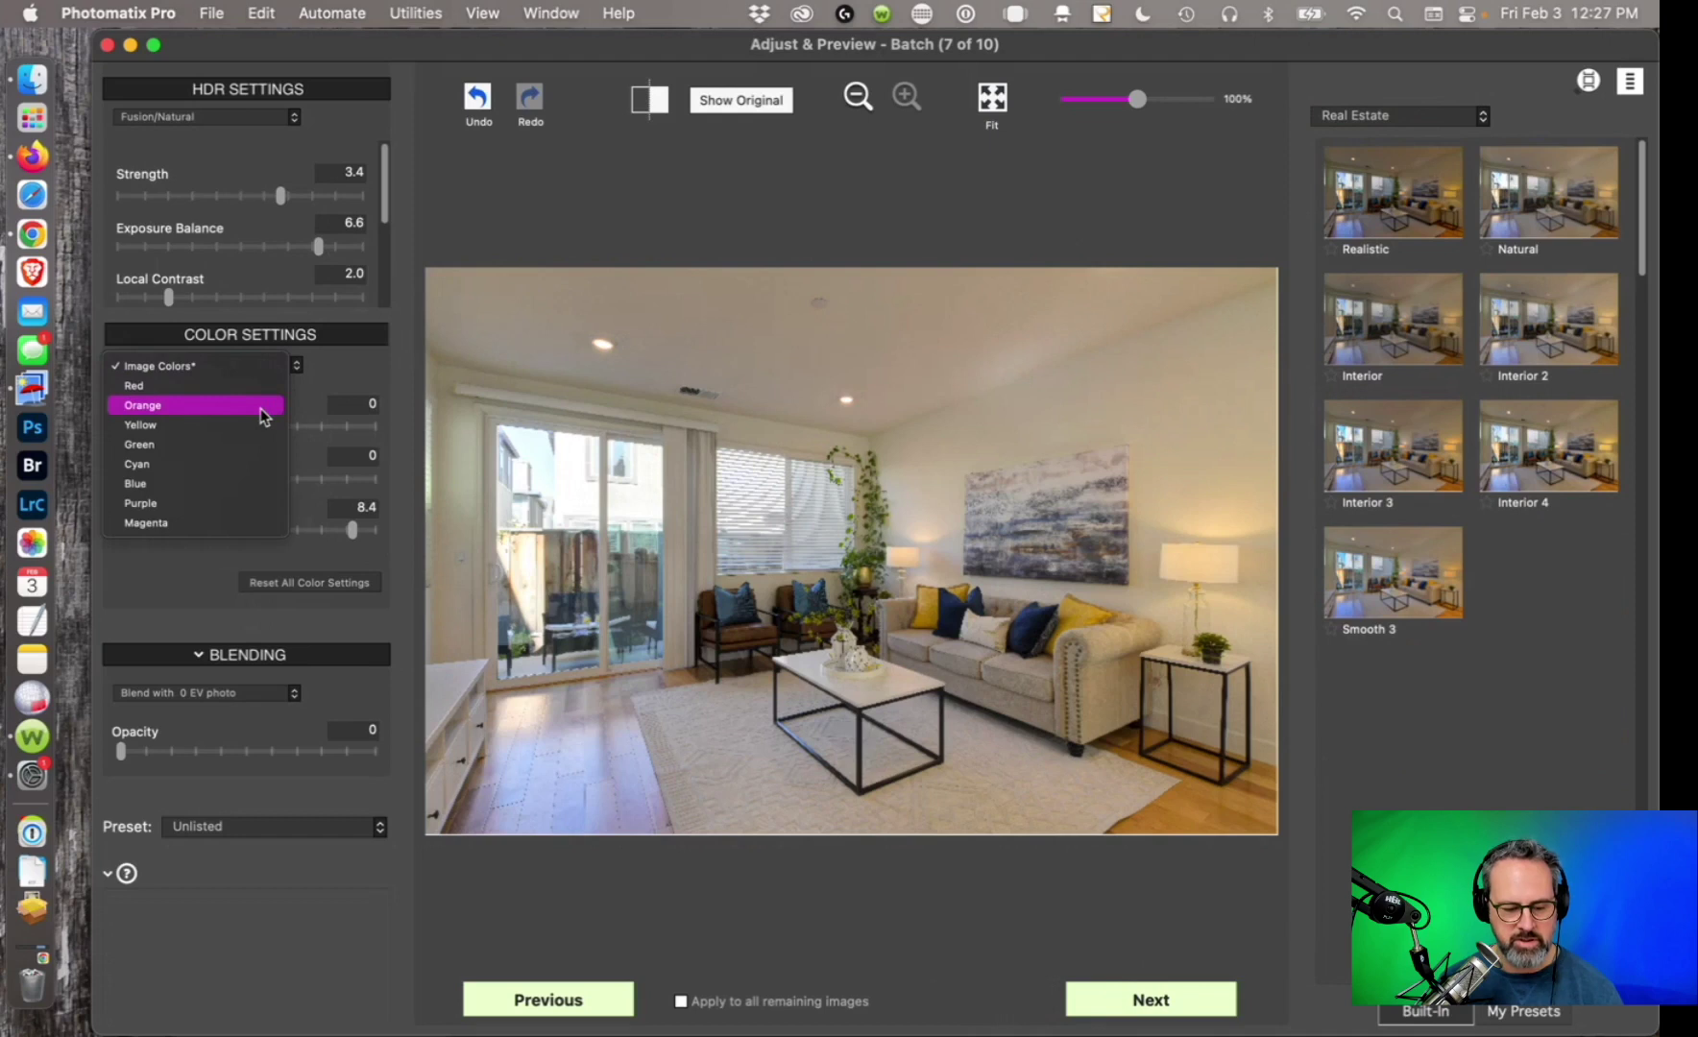
pyautogui.click(260, 409)
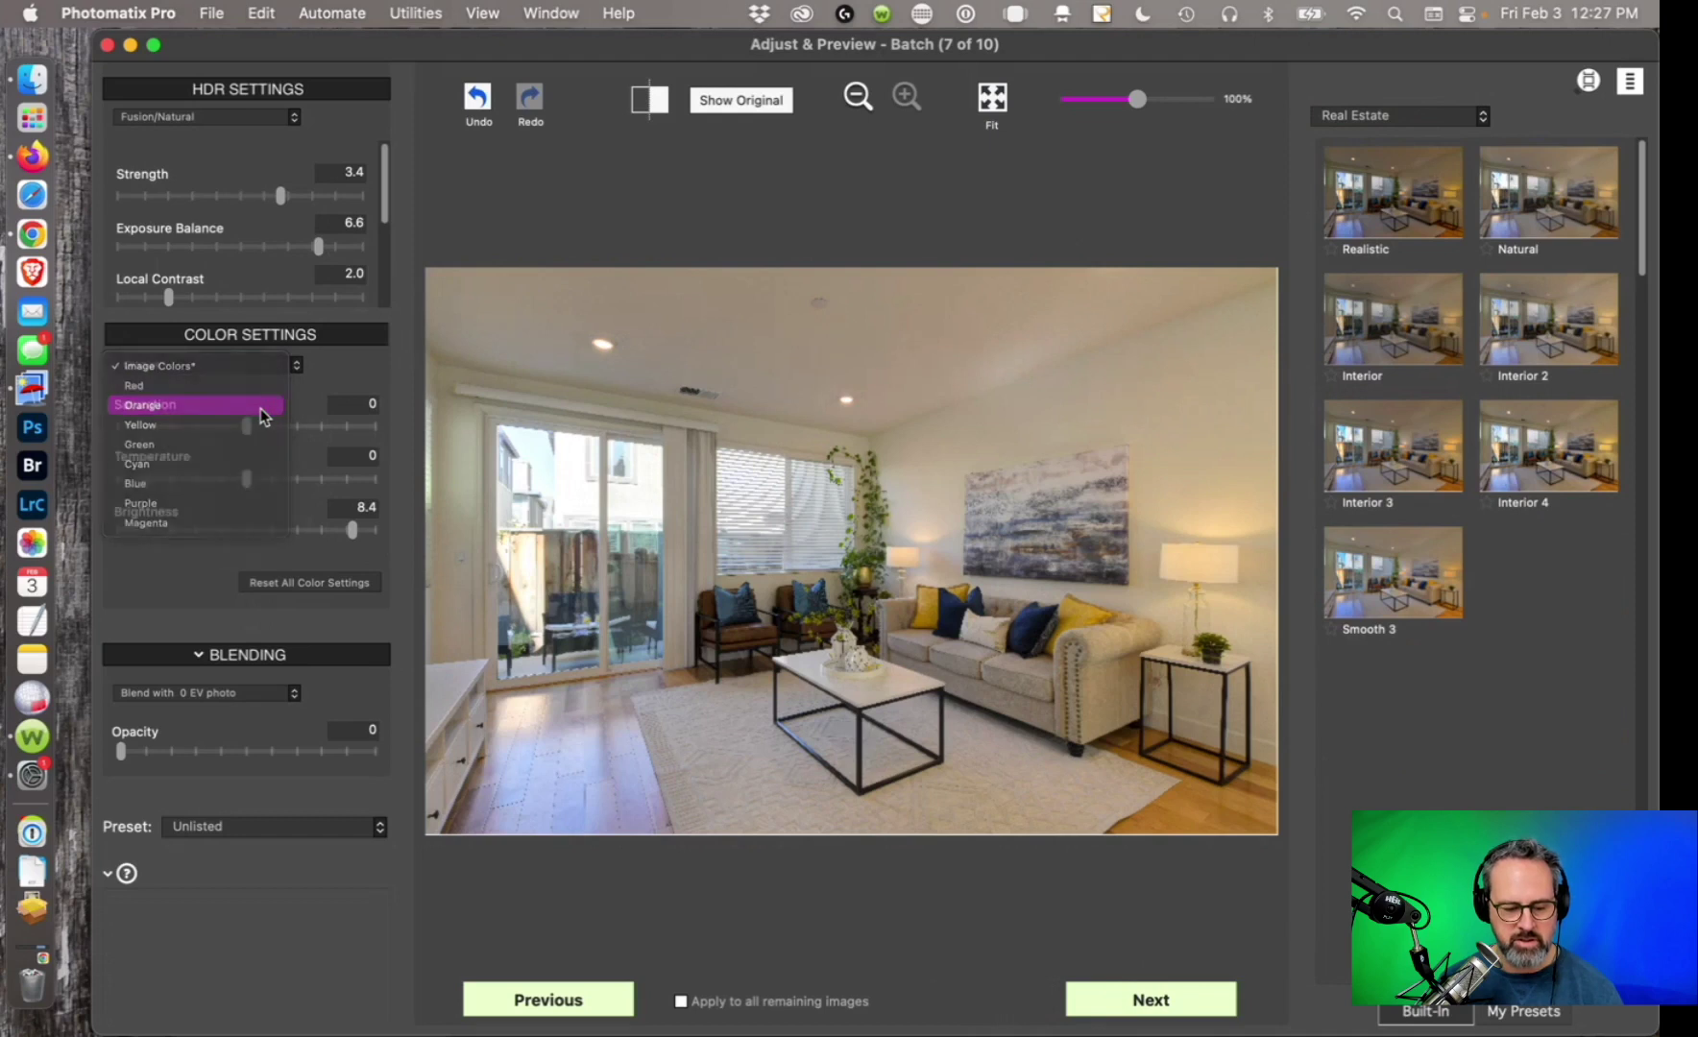
pyautogui.click(294, 530)
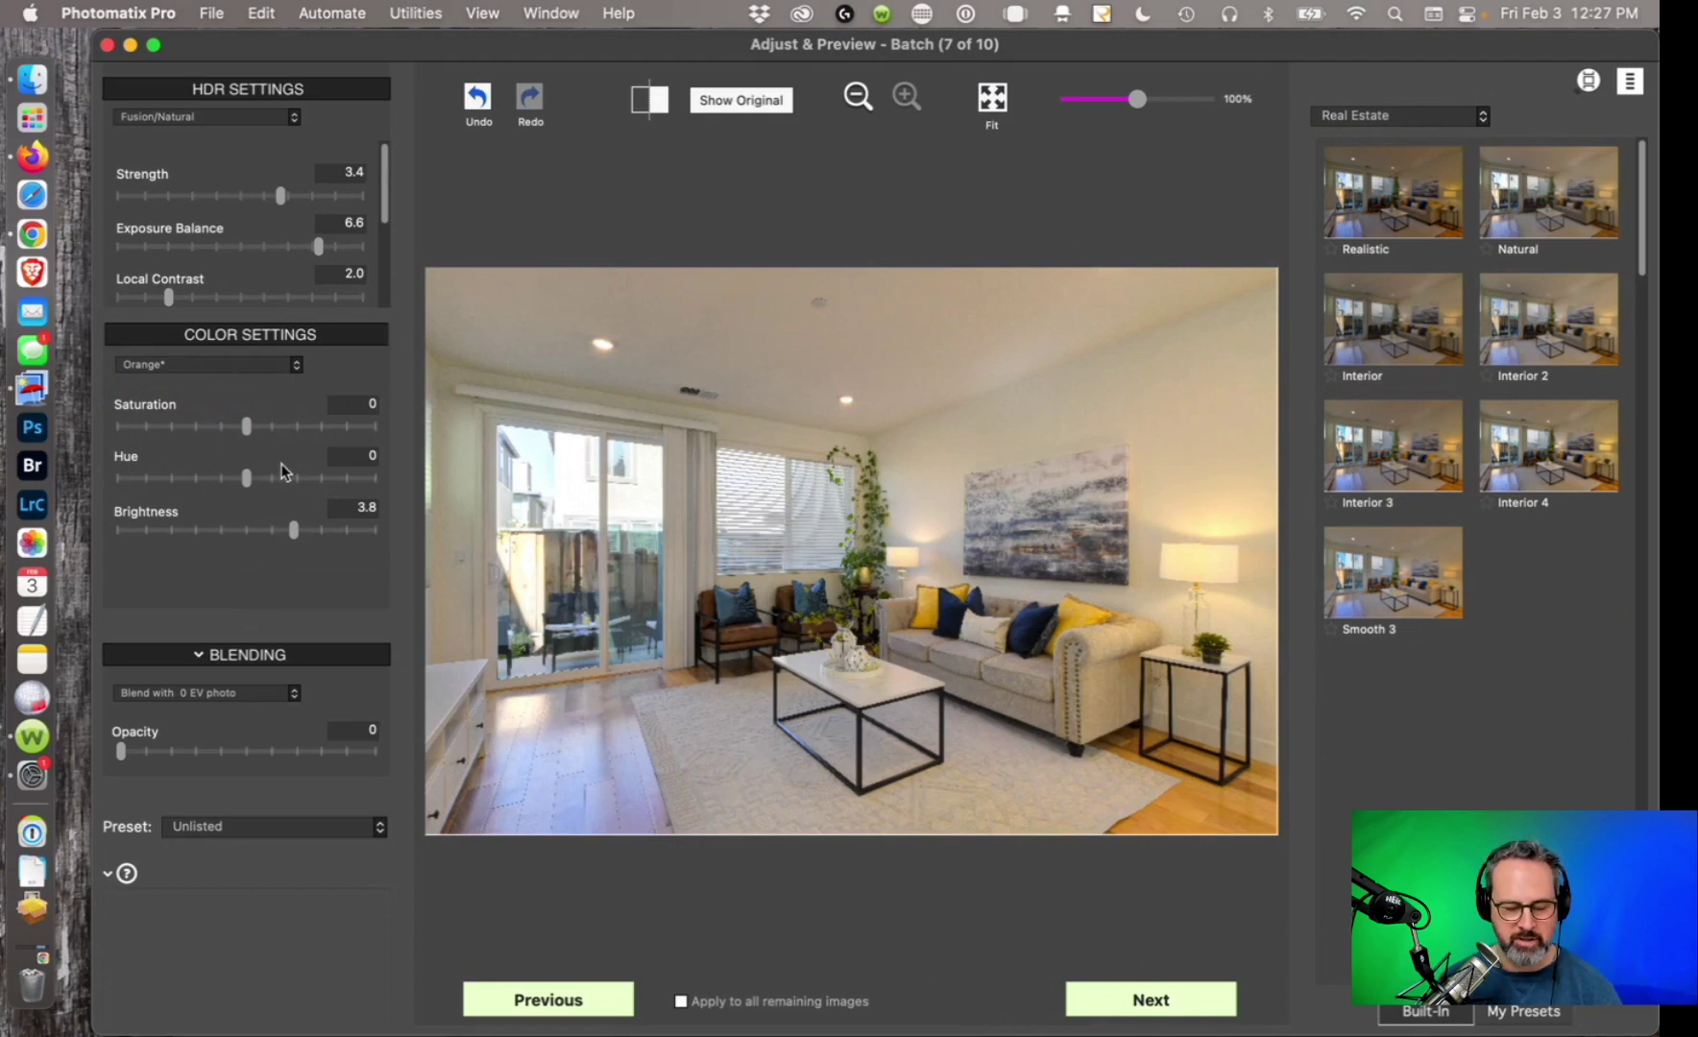
pyautogui.click(273, 368)
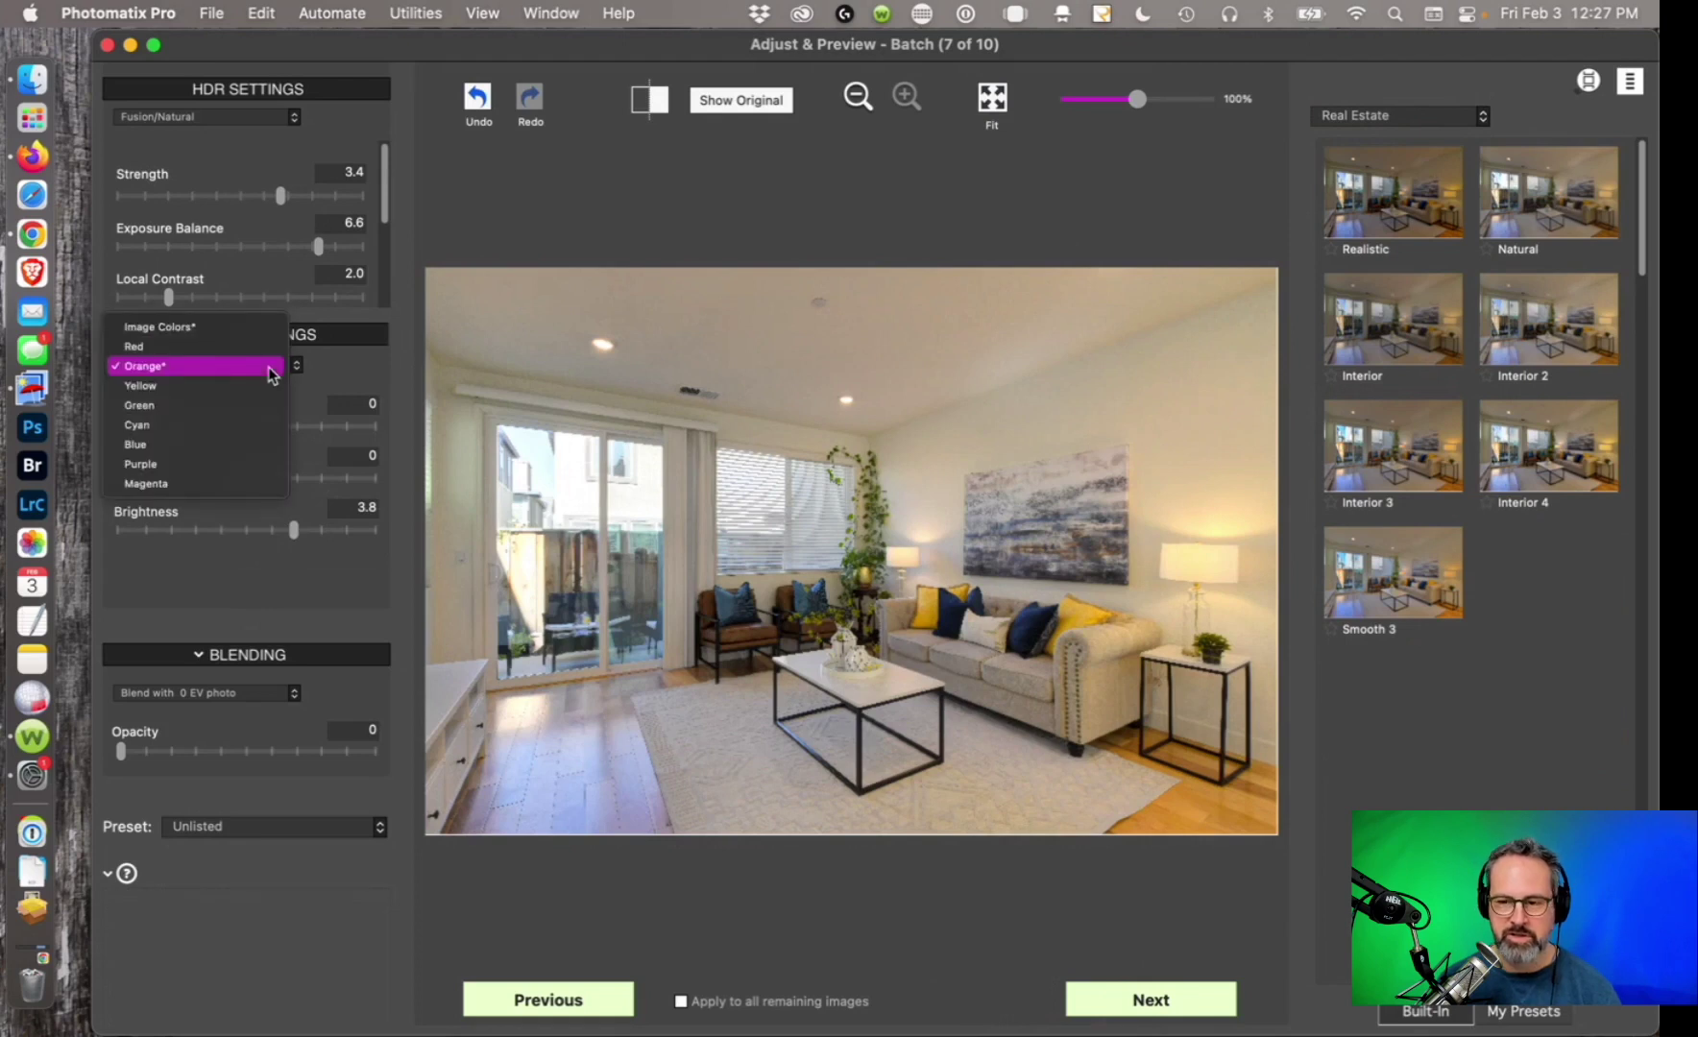
pyautogui.click(272, 372)
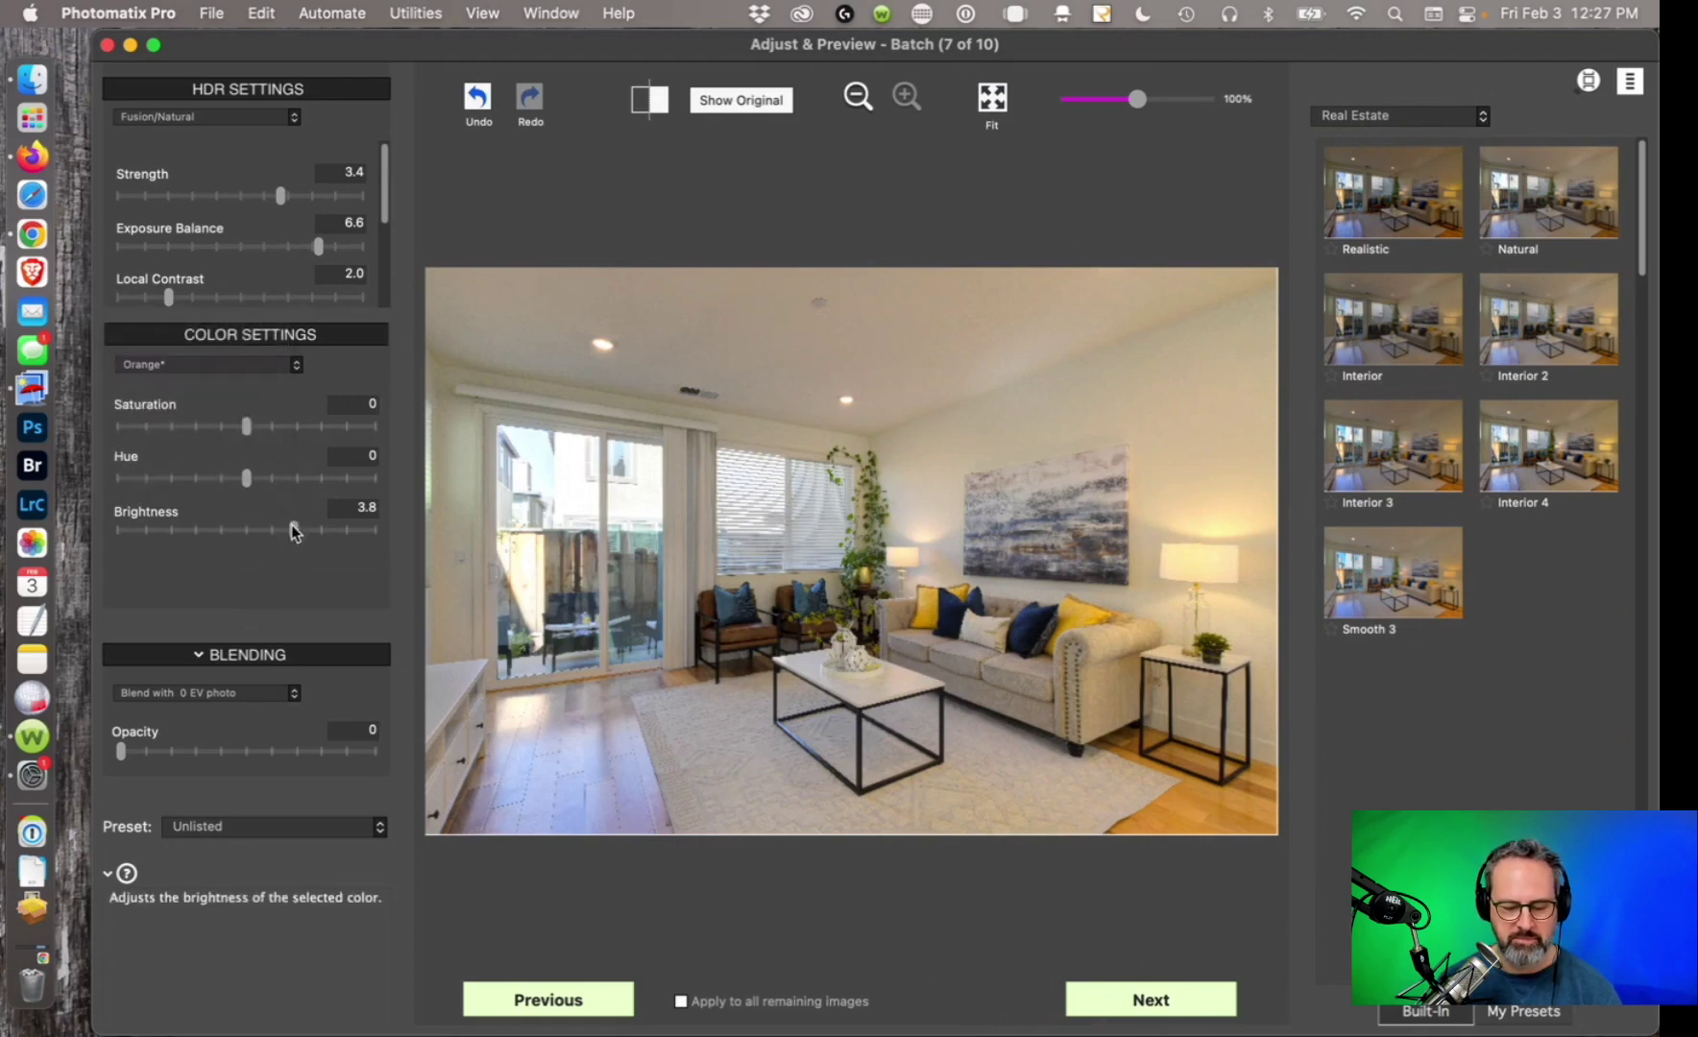
pyautogui.click(228, 431)
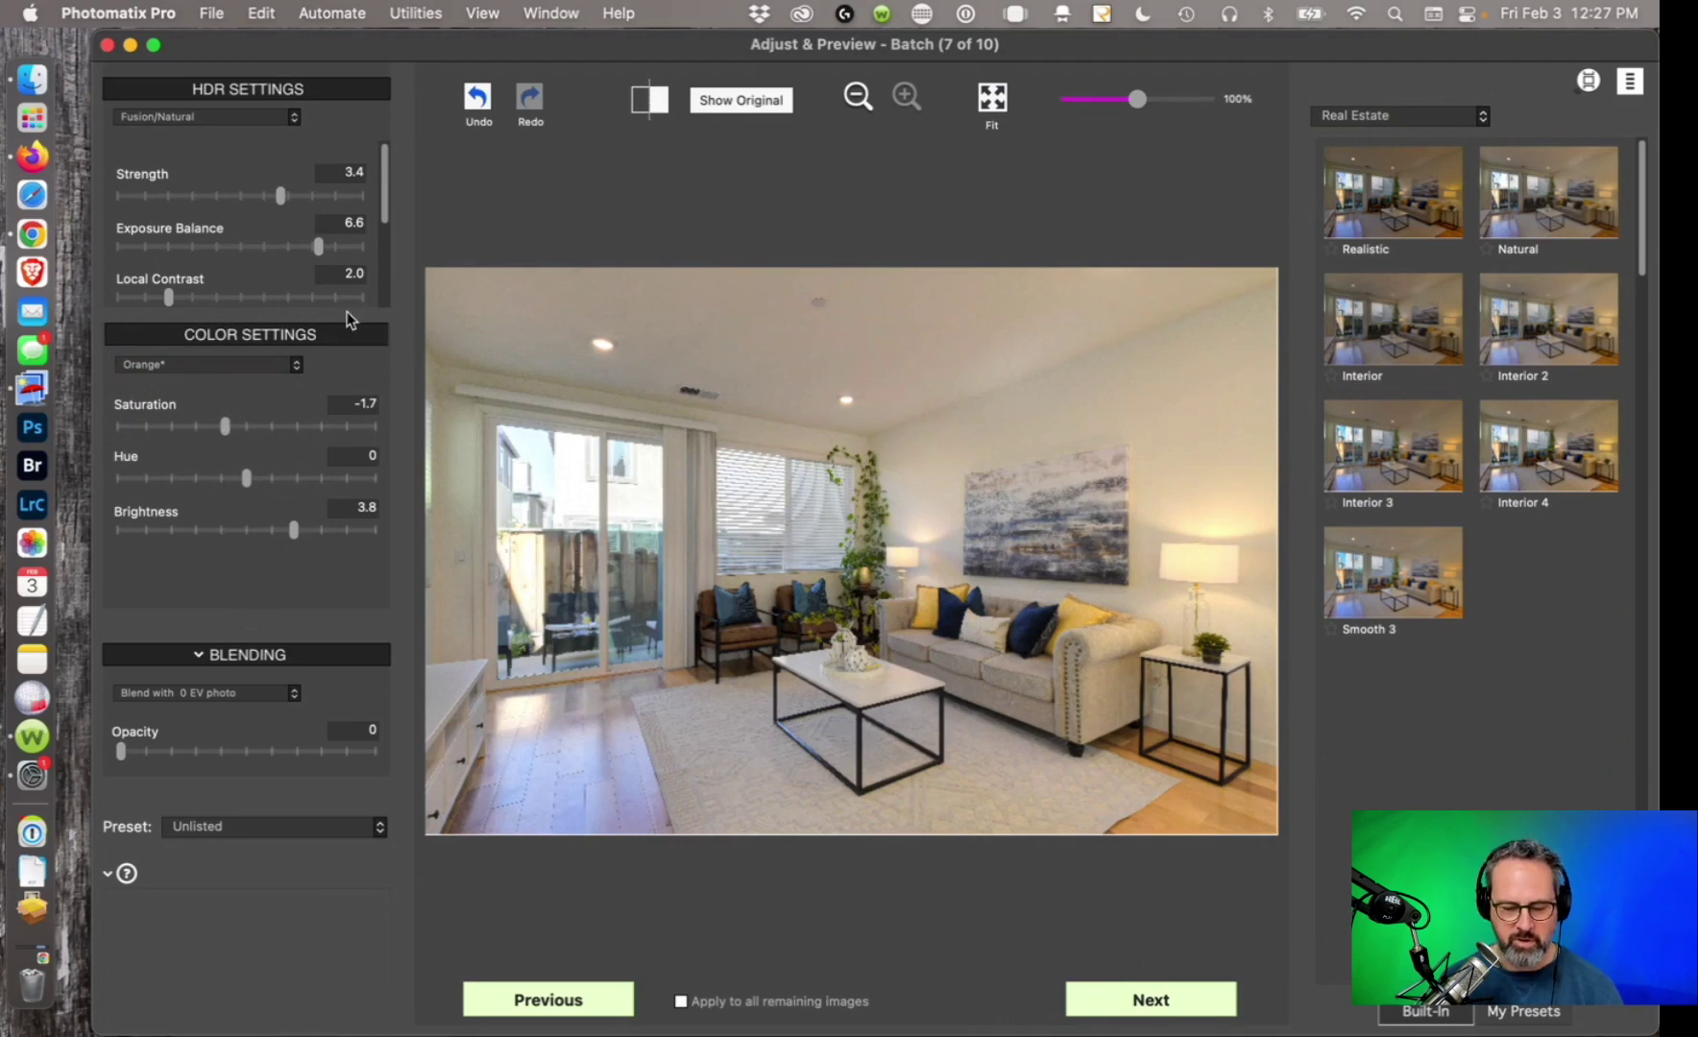
pyautogui.click(1154, 1001)
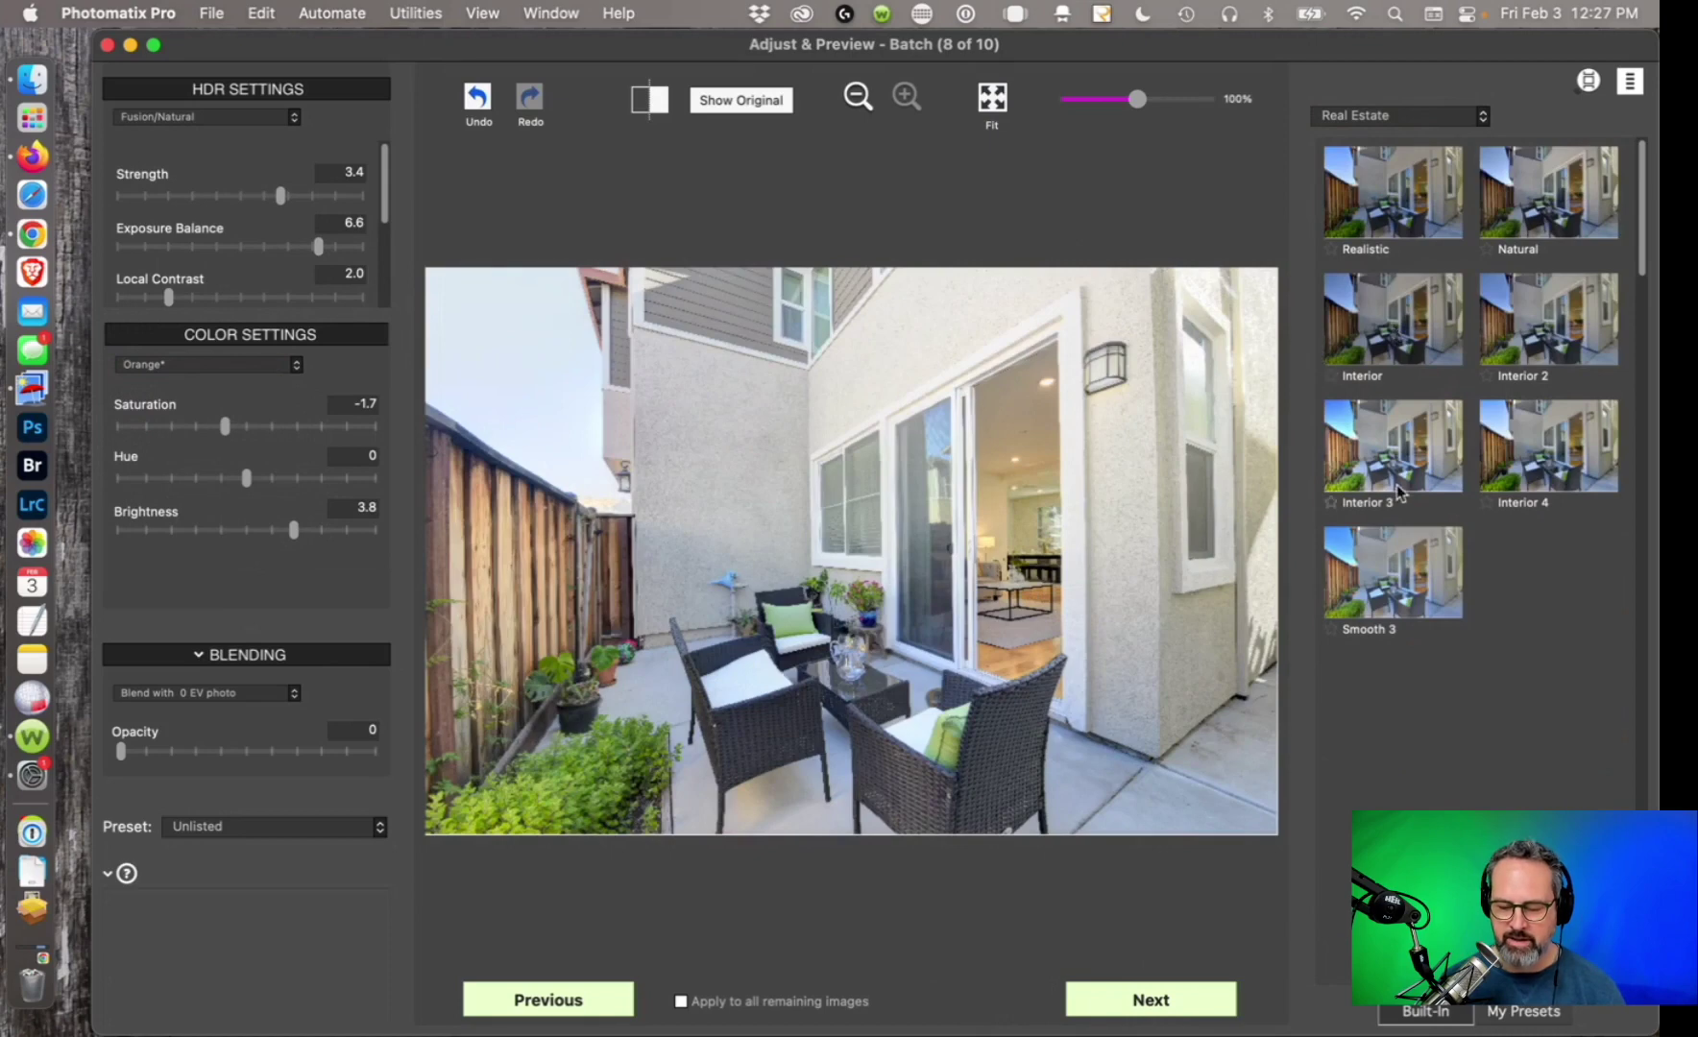
# Apply the Natural preset to the patio image and set its orange brightness to 0.5.
pyautogui.click(1546, 200)
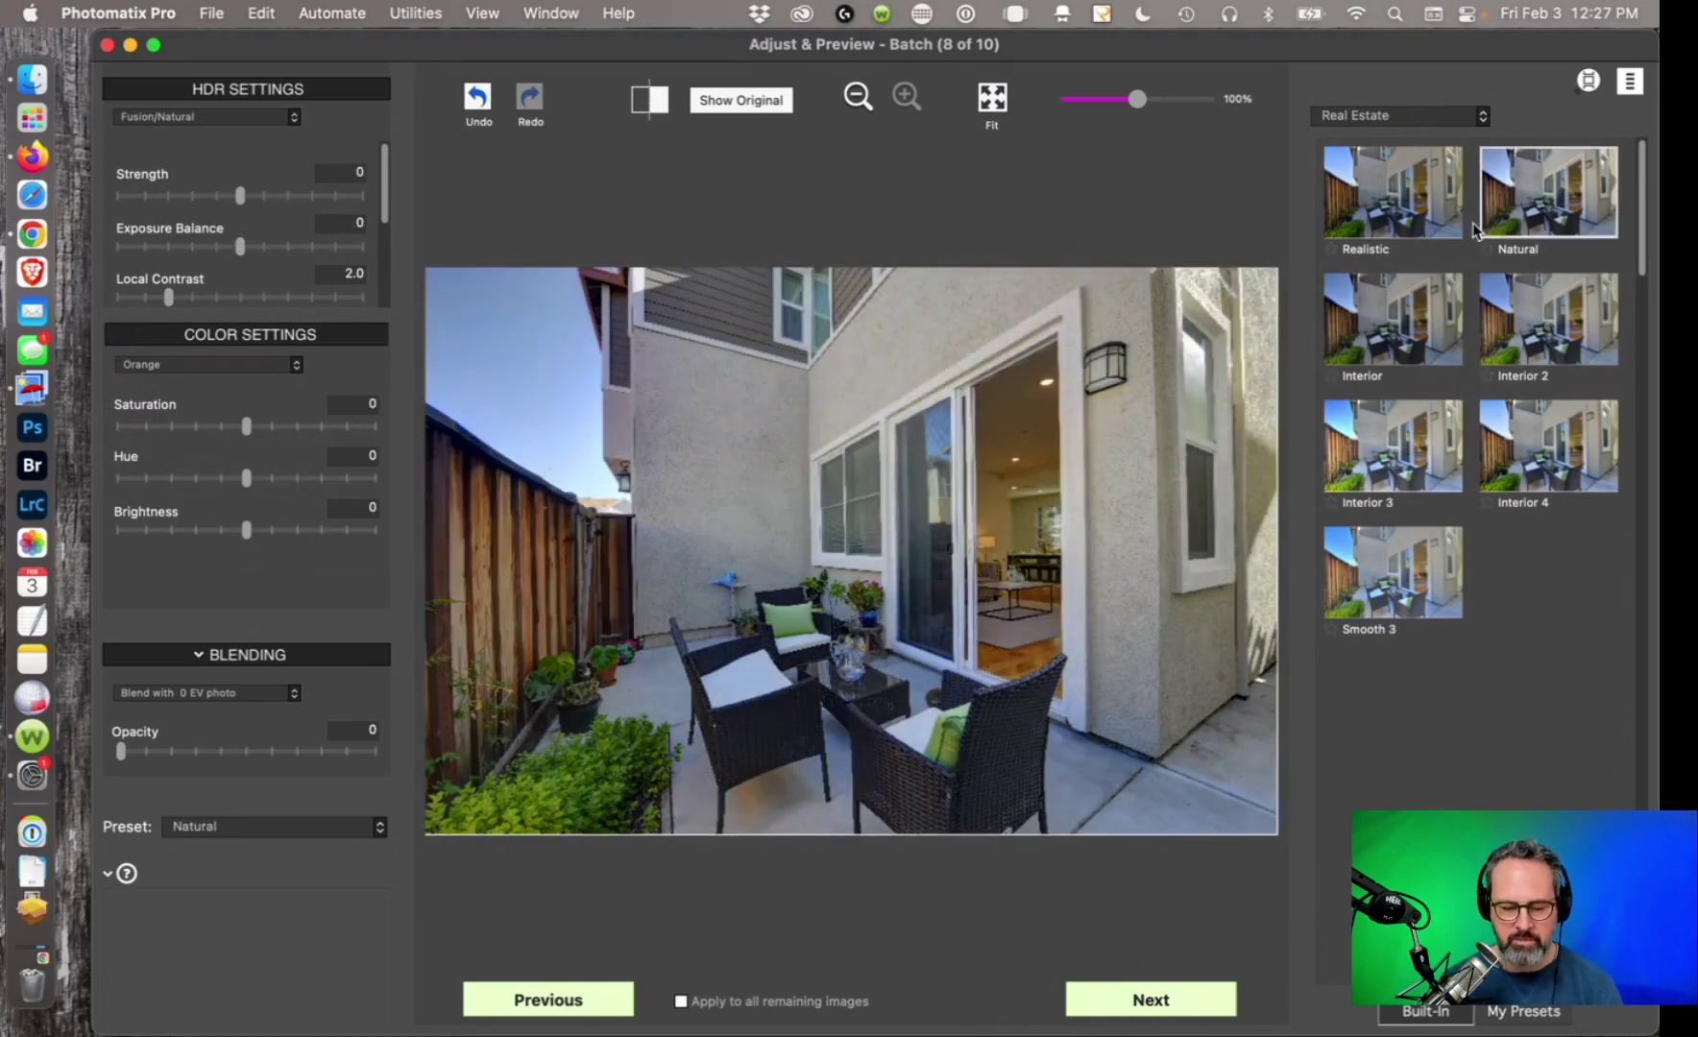
pyautogui.moveTo(247, 529); pyautogui.dragTo(319, 528)
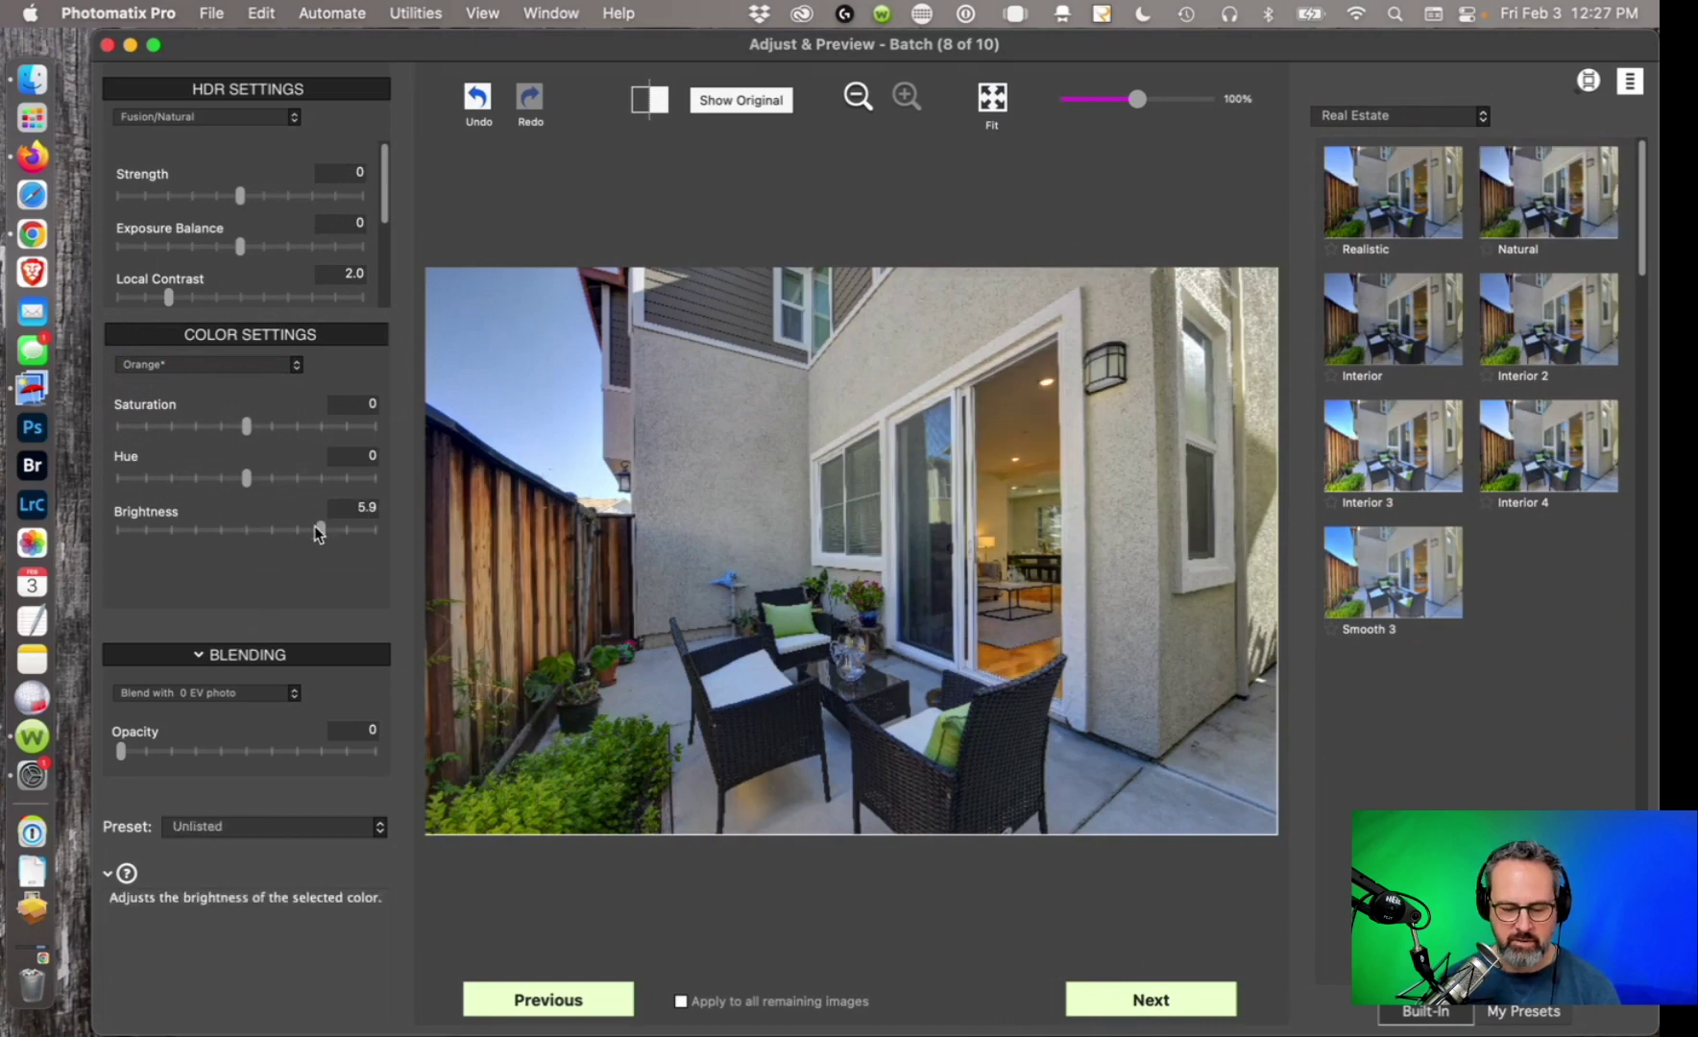
pyautogui.click(250, 369)
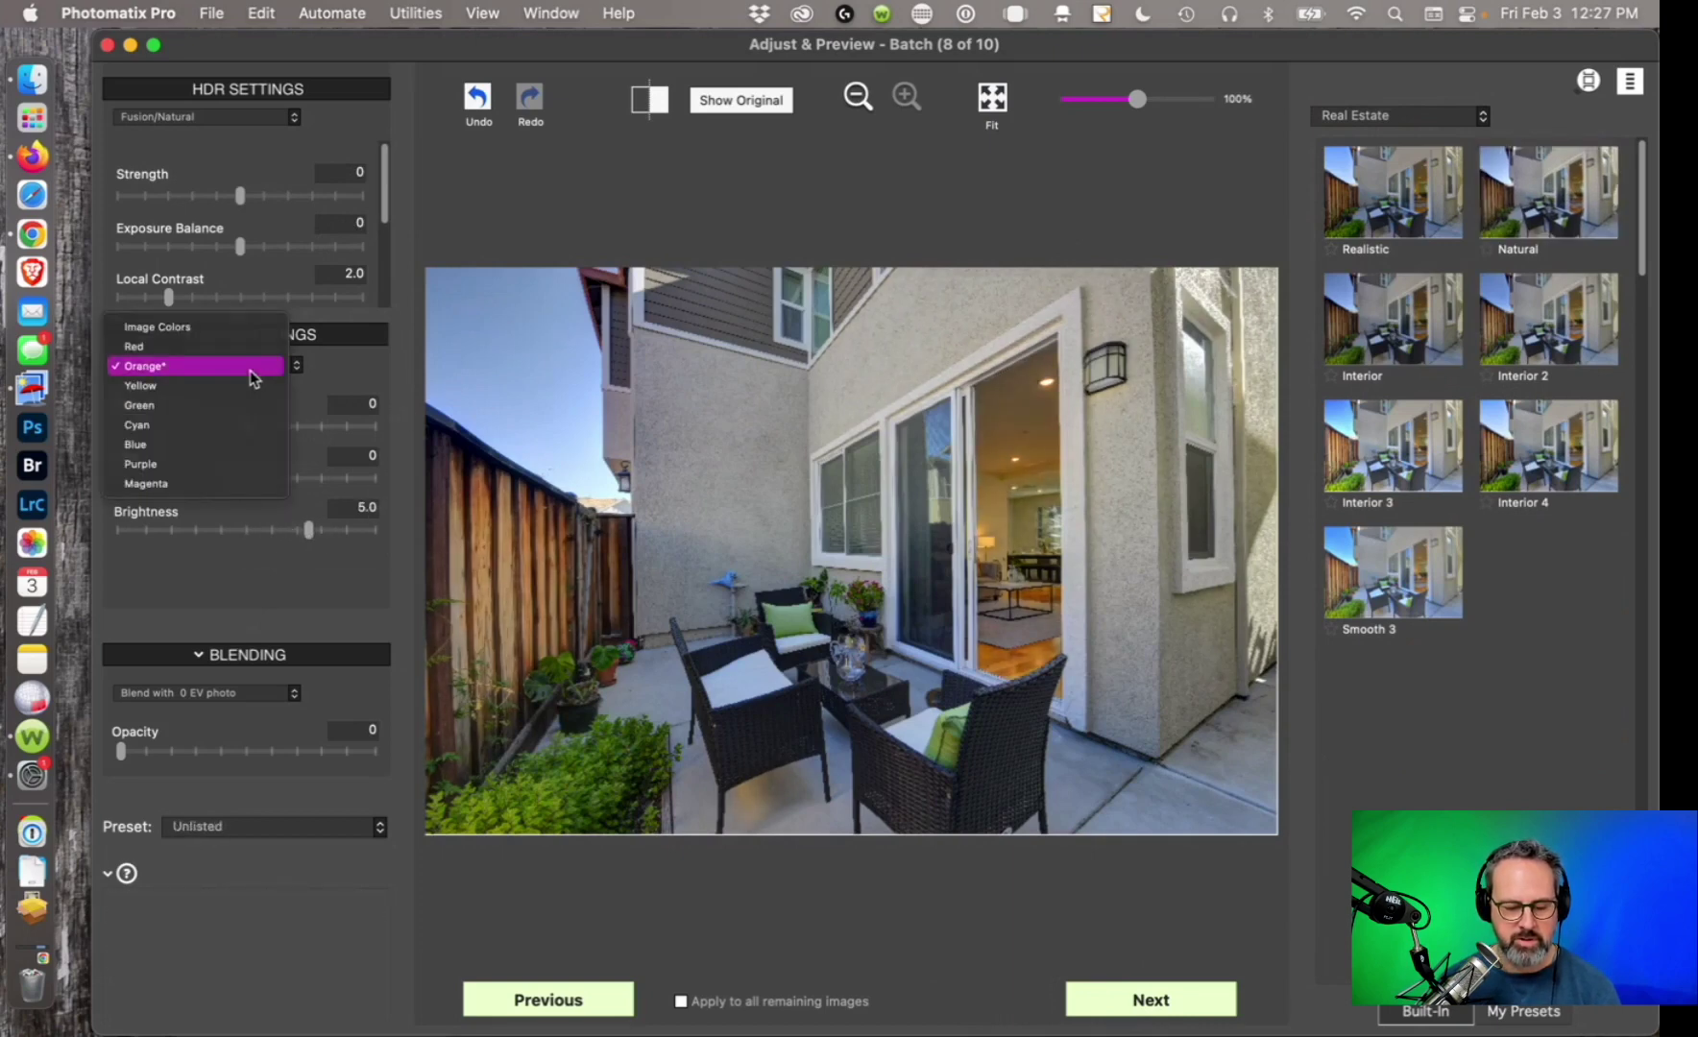
pyautogui.click(250, 370)
# Set the patio image's overall color brightness to 4.9 and advance to the ninth image.
pyautogui.click(253, 365)
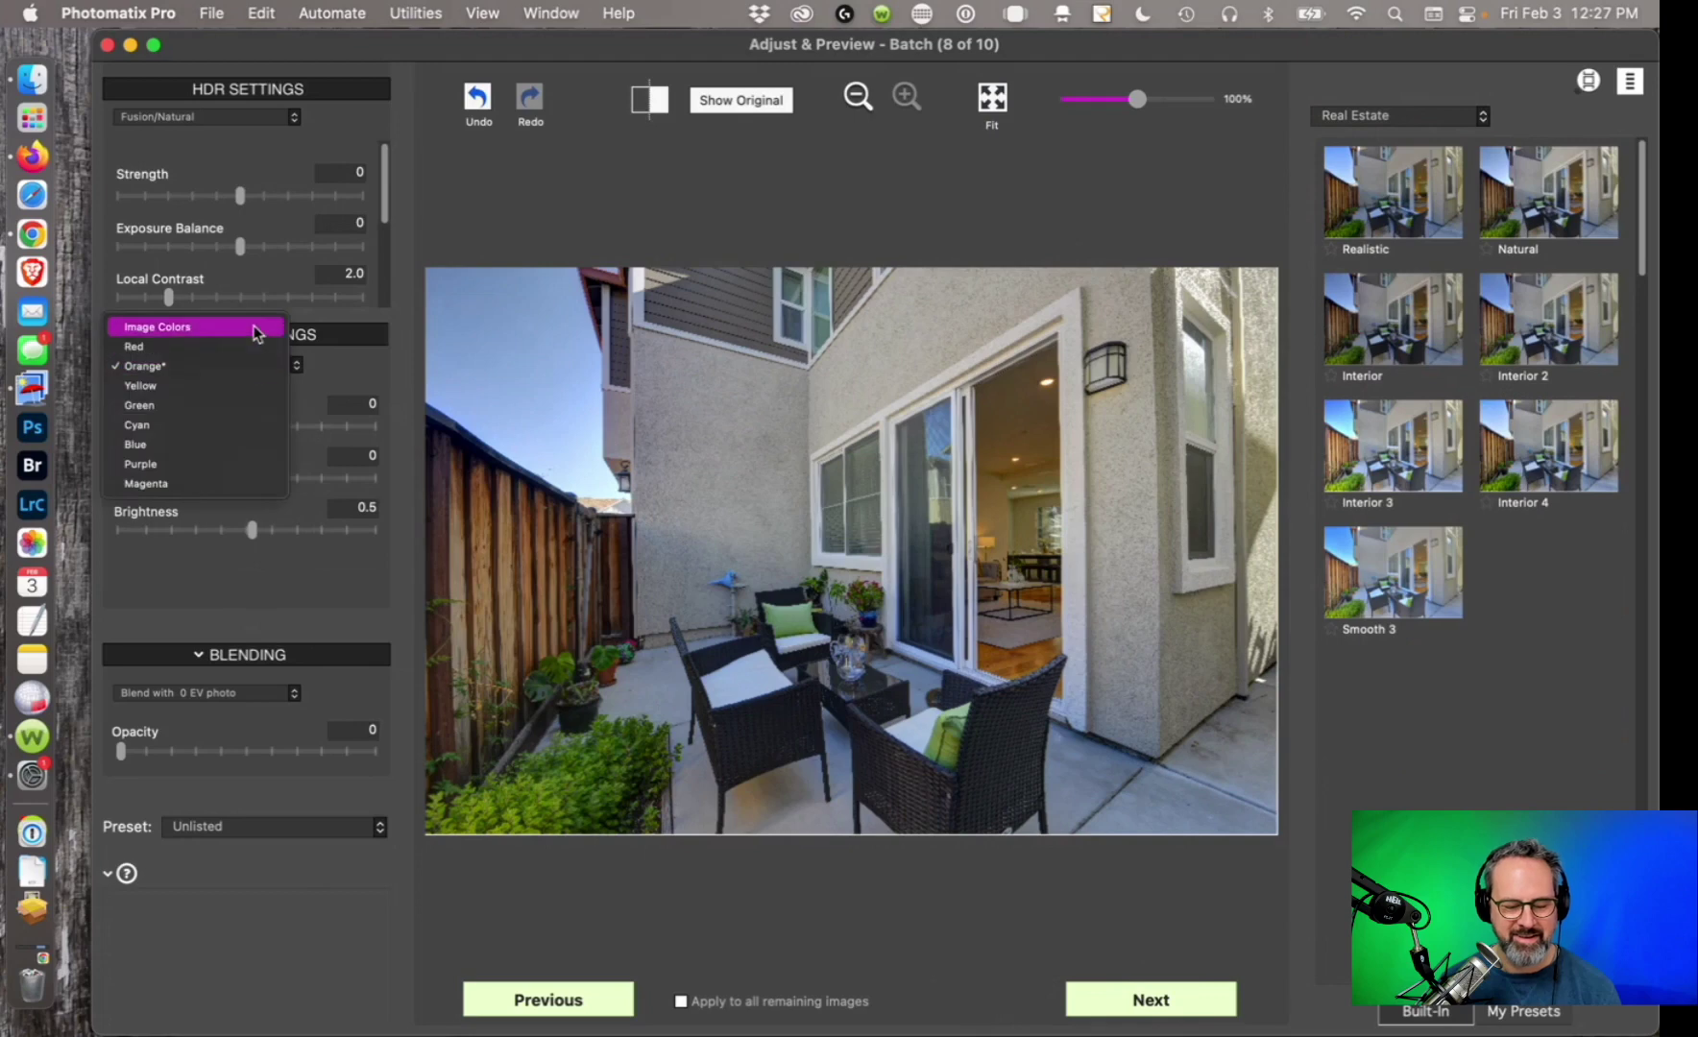
pyautogui.click(253, 329)
pyautogui.moveTo(252, 529); pyautogui.dragTo(306, 528)
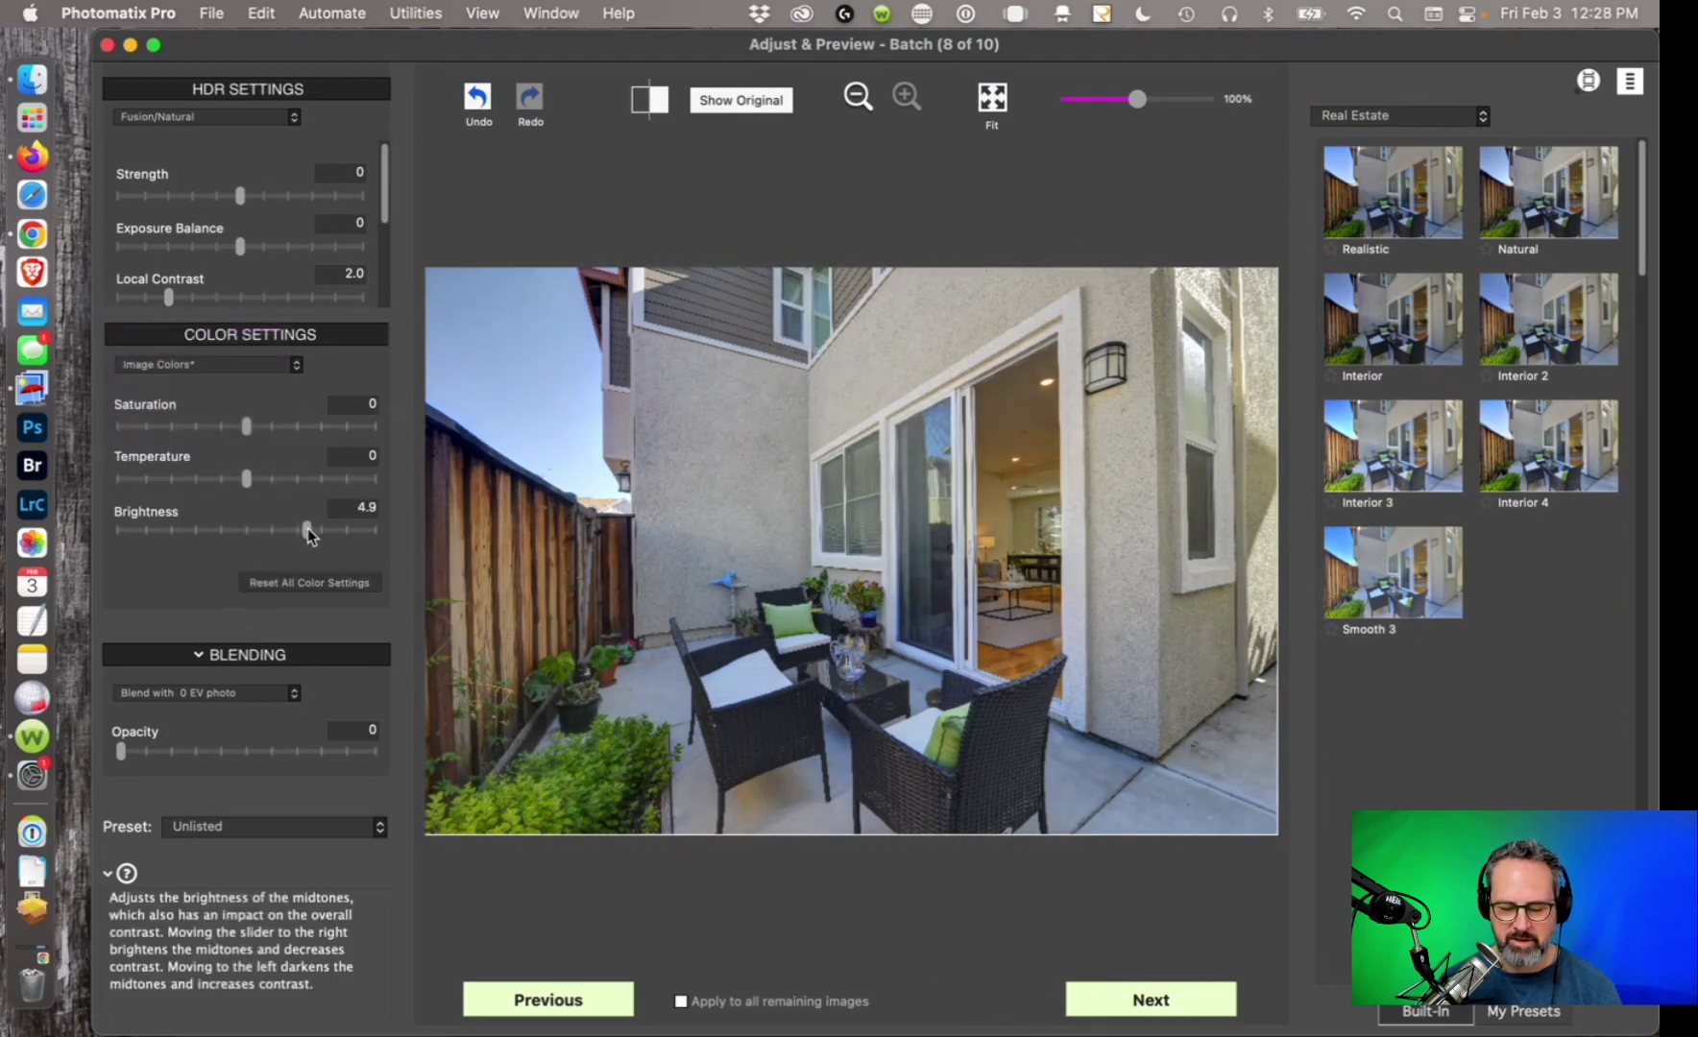
pyautogui.click(1157, 1000)
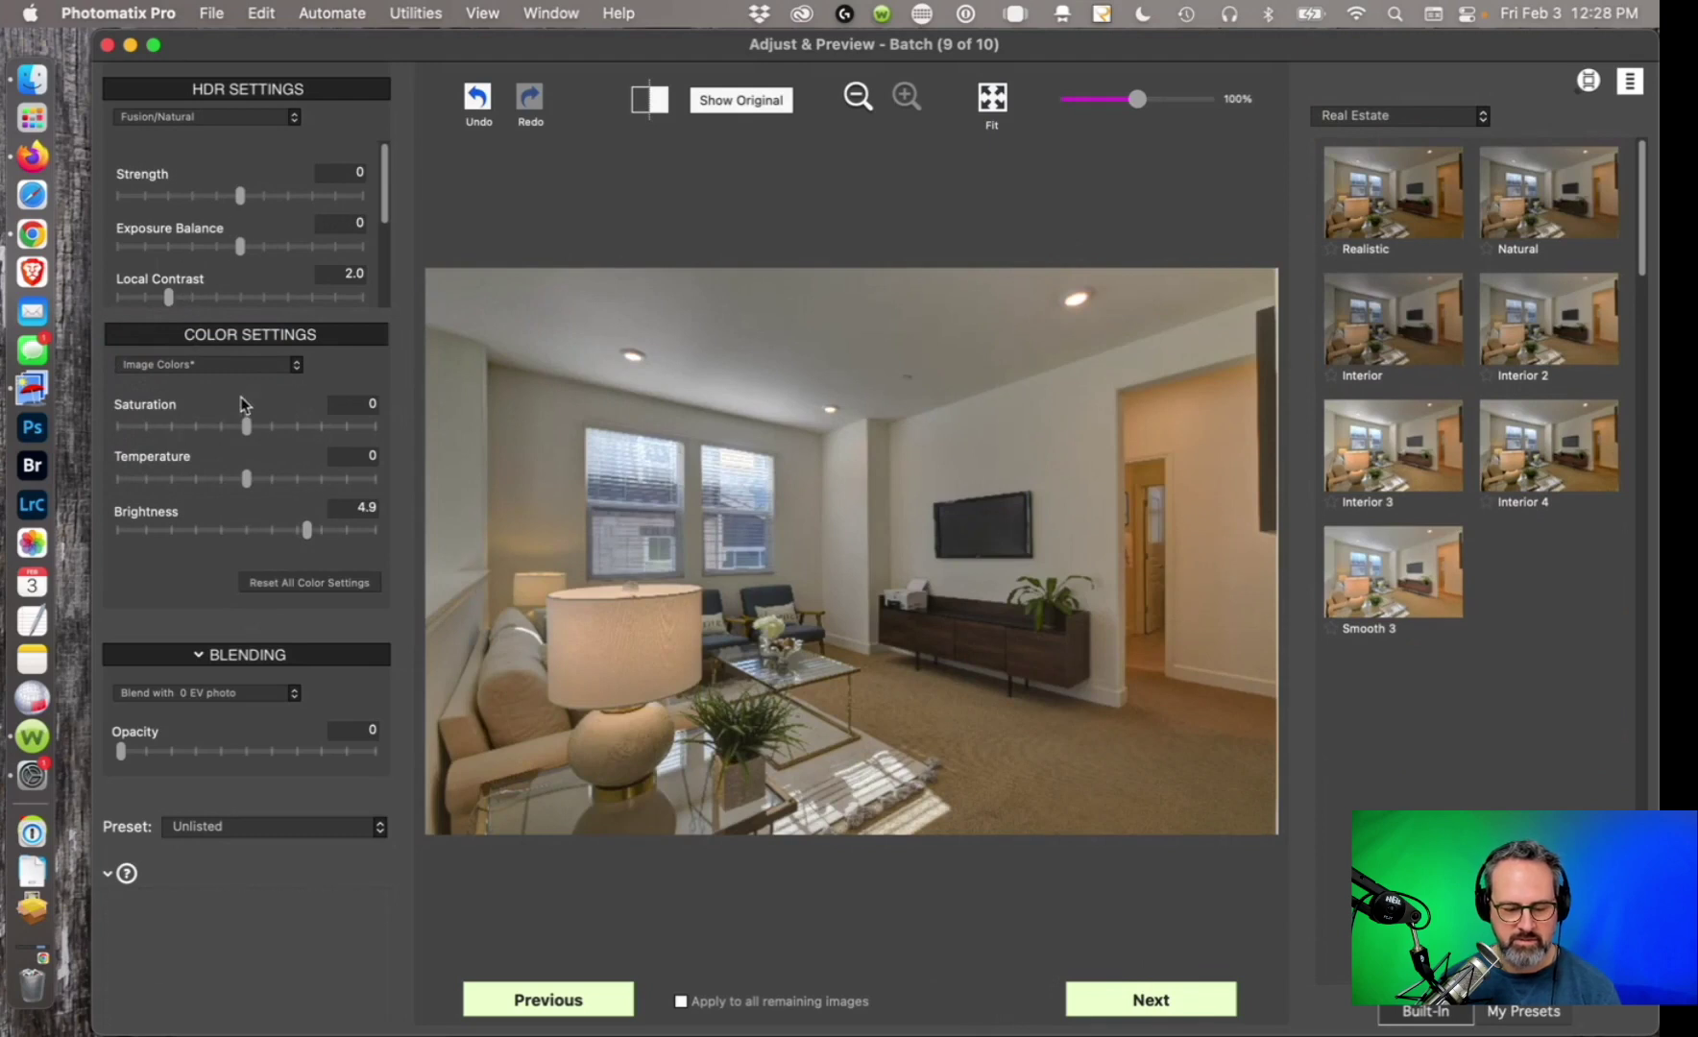
# Set the ninth image's orange saturation to -2.0 and orange brightness to 5.1.
pyautogui.click(233, 368)
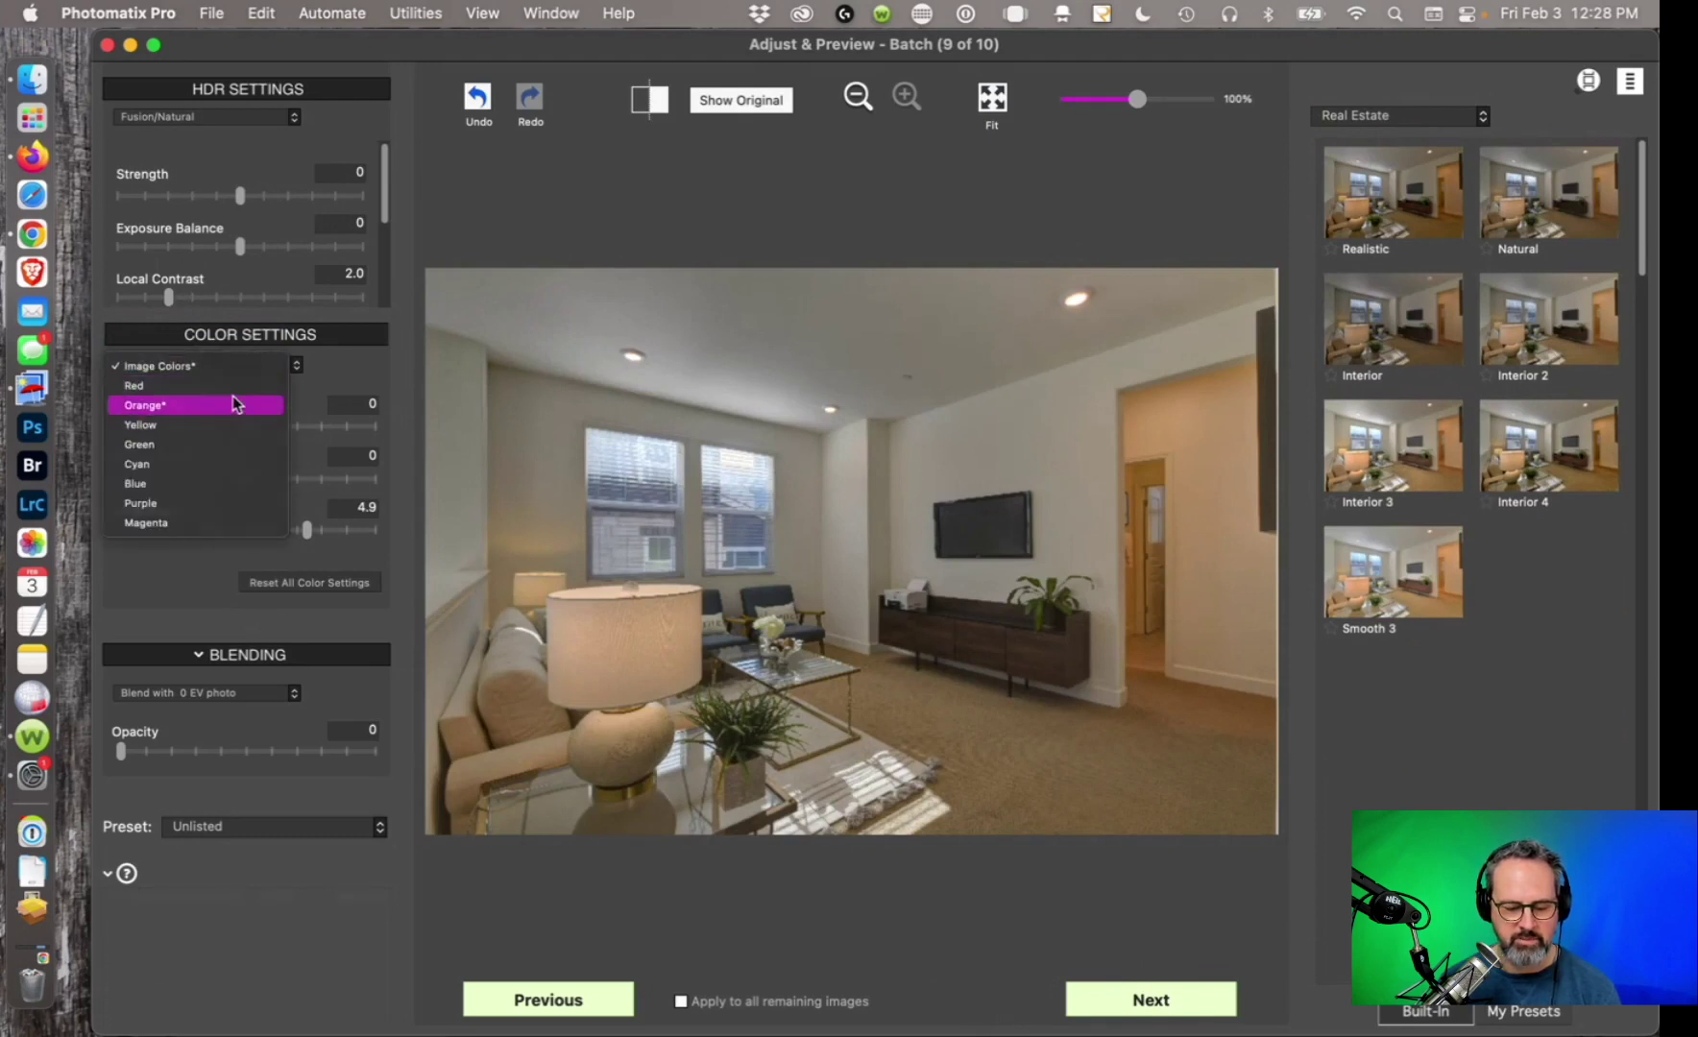
pyautogui.click(235, 404)
pyautogui.click(315, 533)
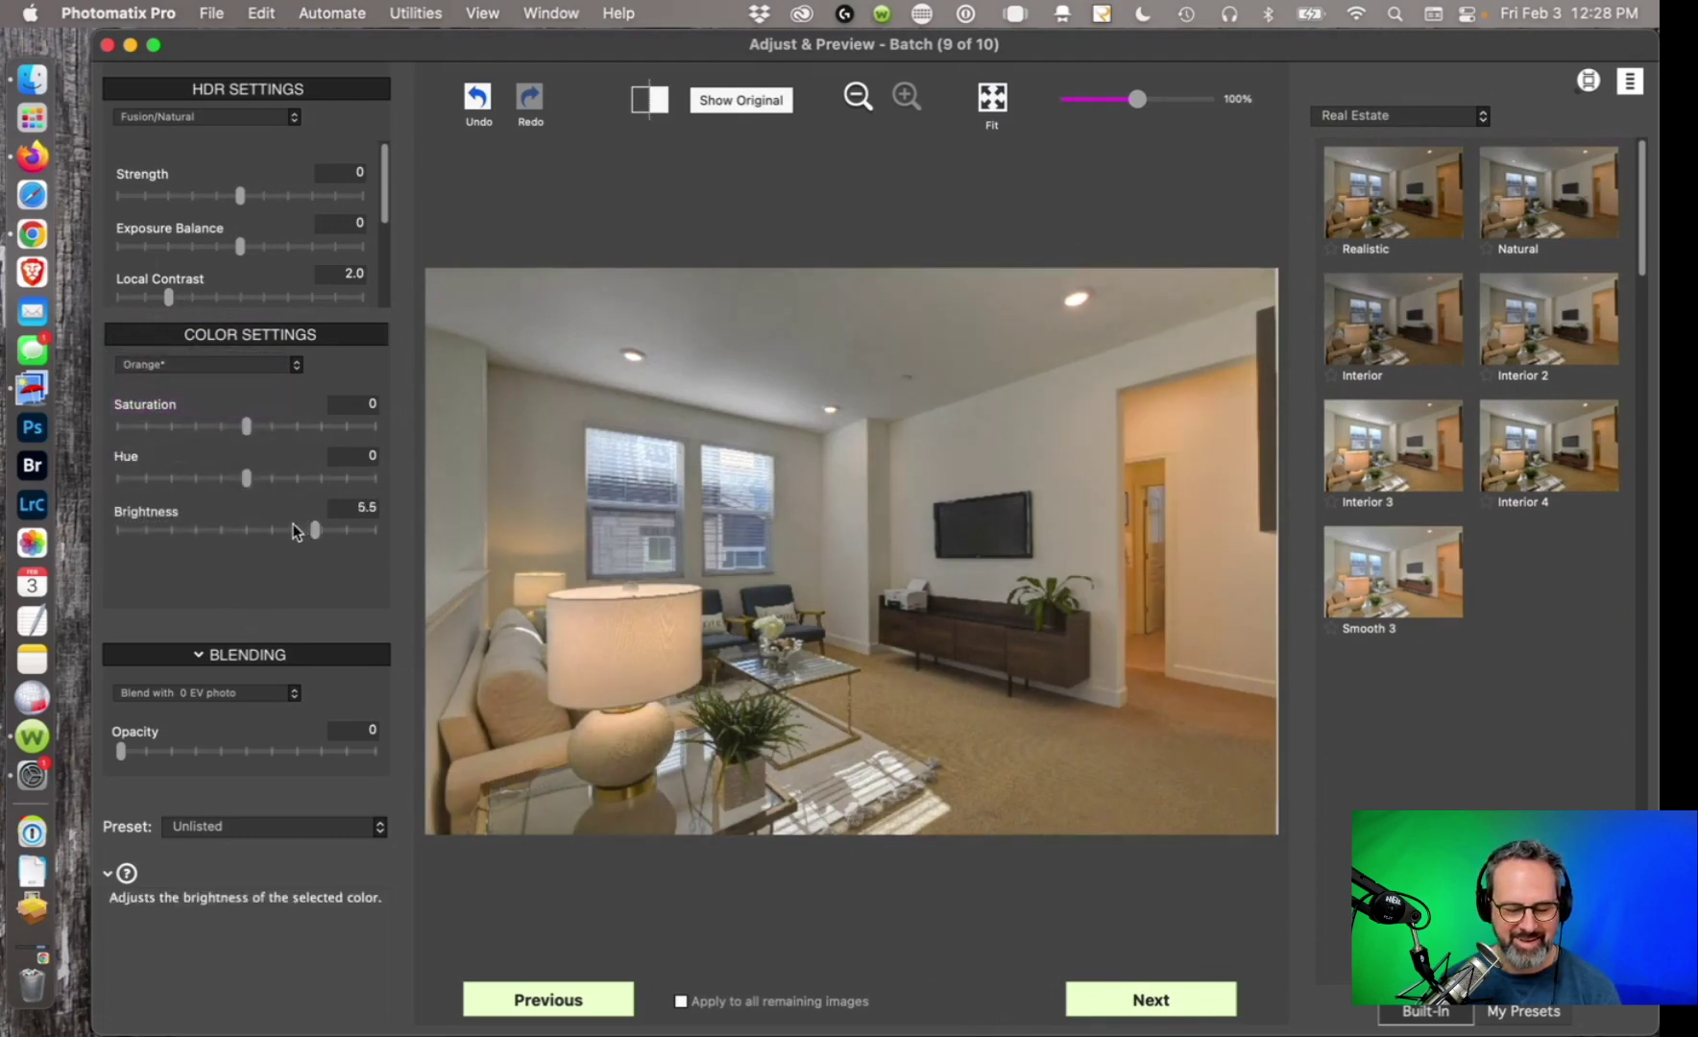
pyautogui.click(291, 529)
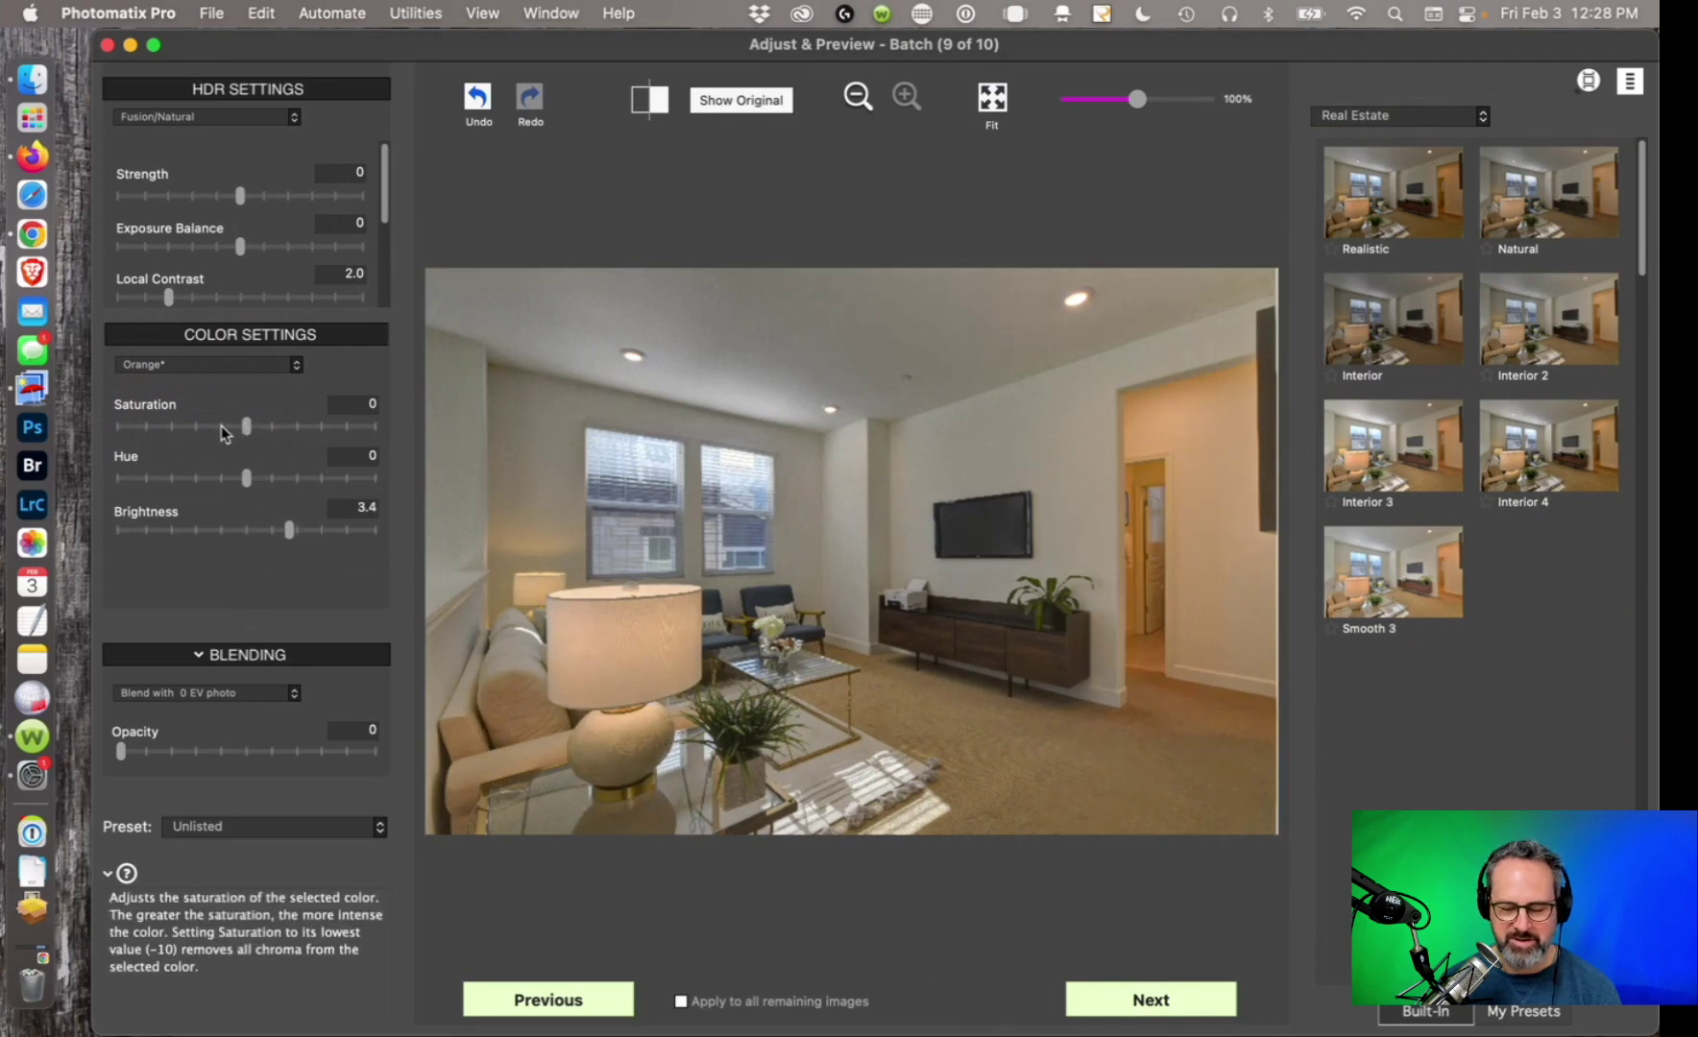
pyautogui.click(222, 426)
pyautogui.click(310, 529)
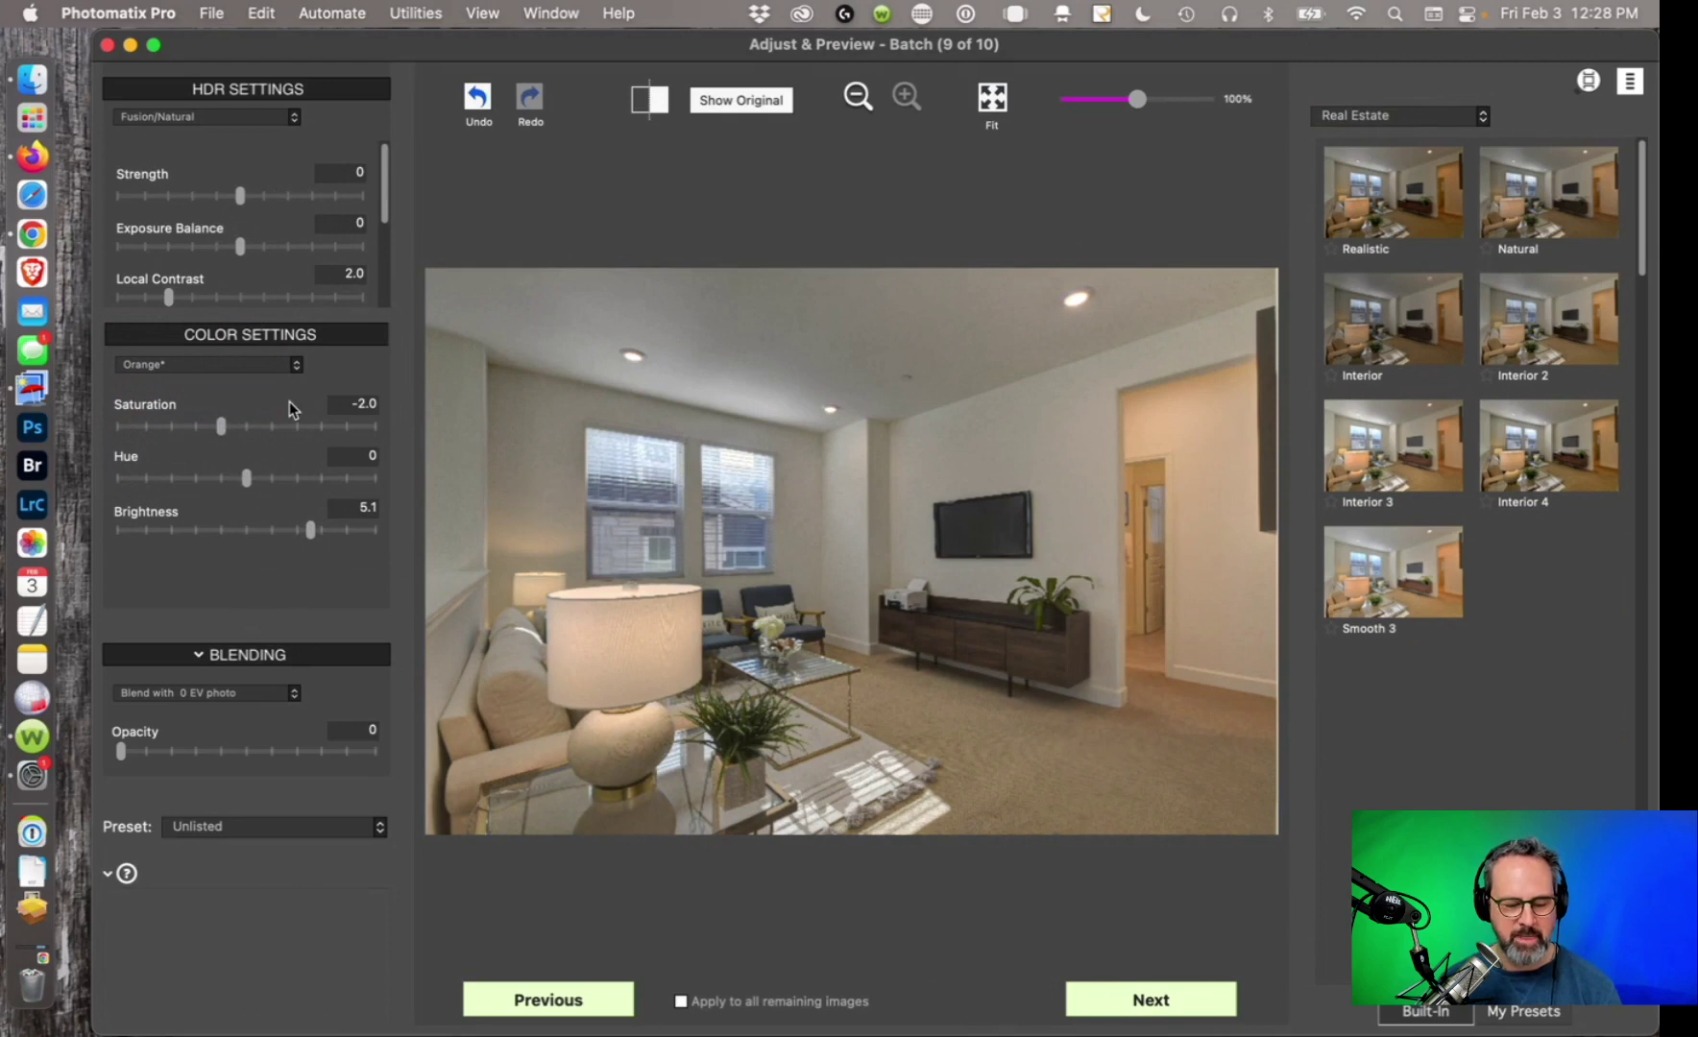
# Raise the ninth image's overall color brightness to 9.0 and advance to the tenth image.
pyautogui.click(251, 366)
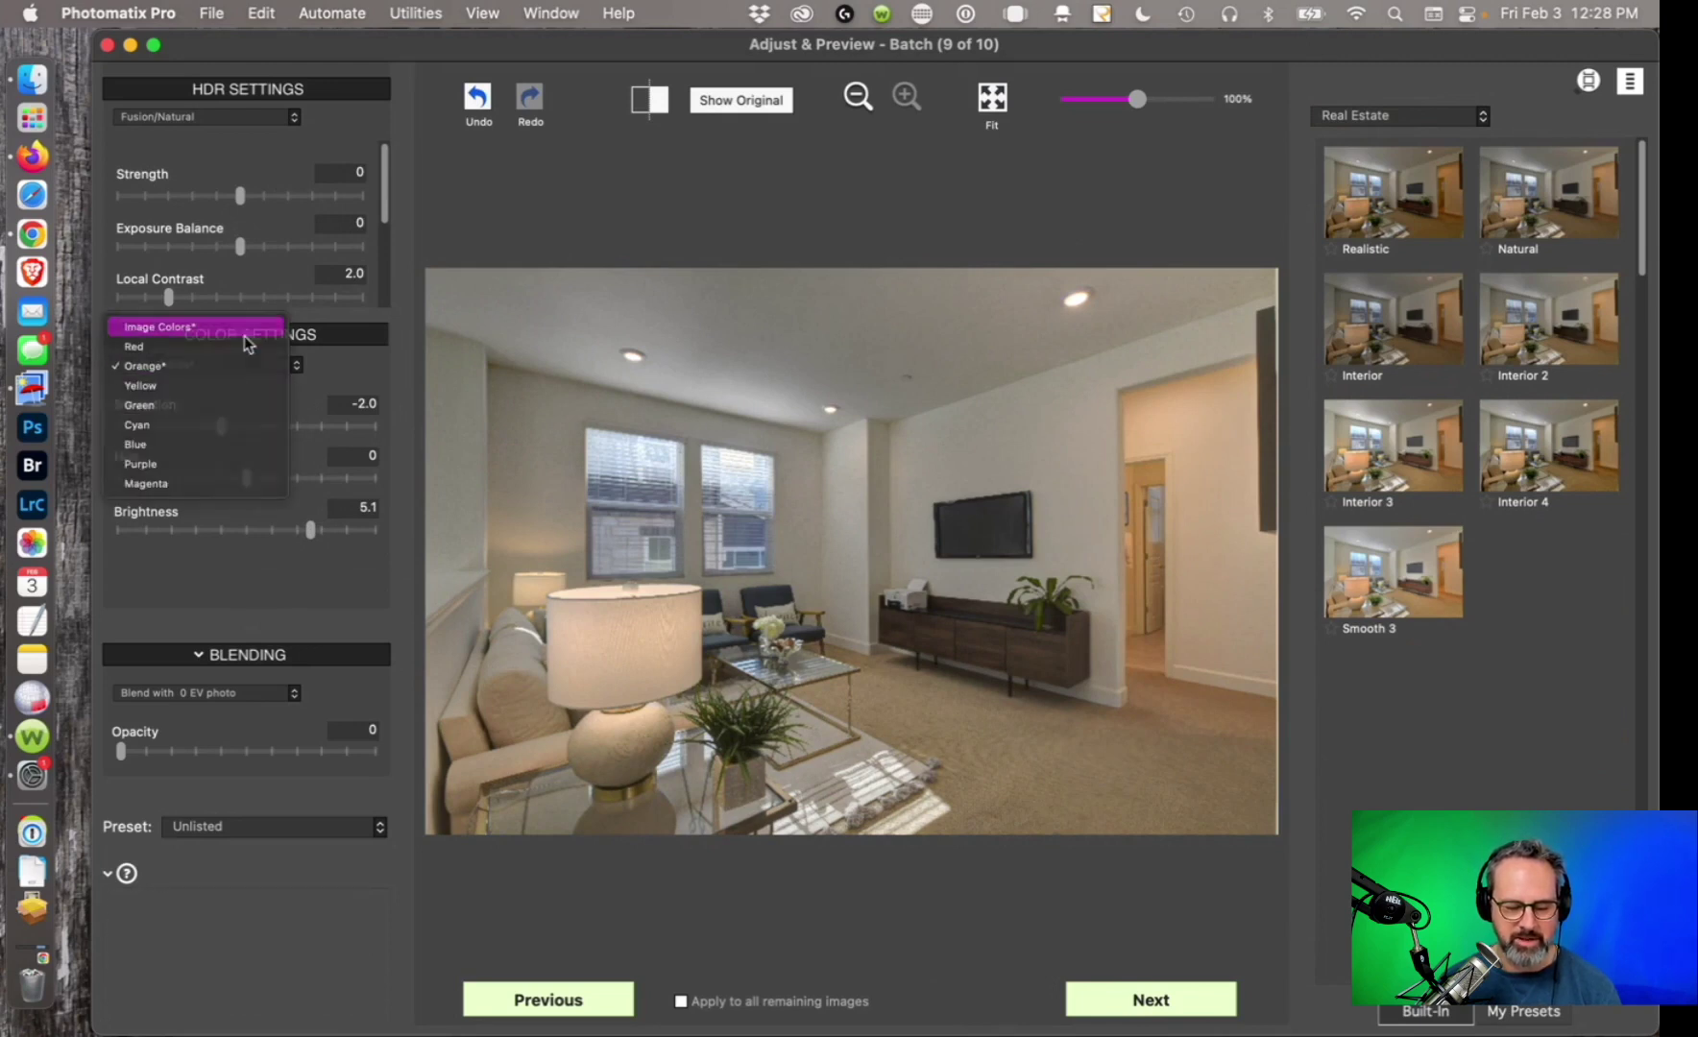
pyautogui.click(244, 335)
pyautogui.click(358, 531)
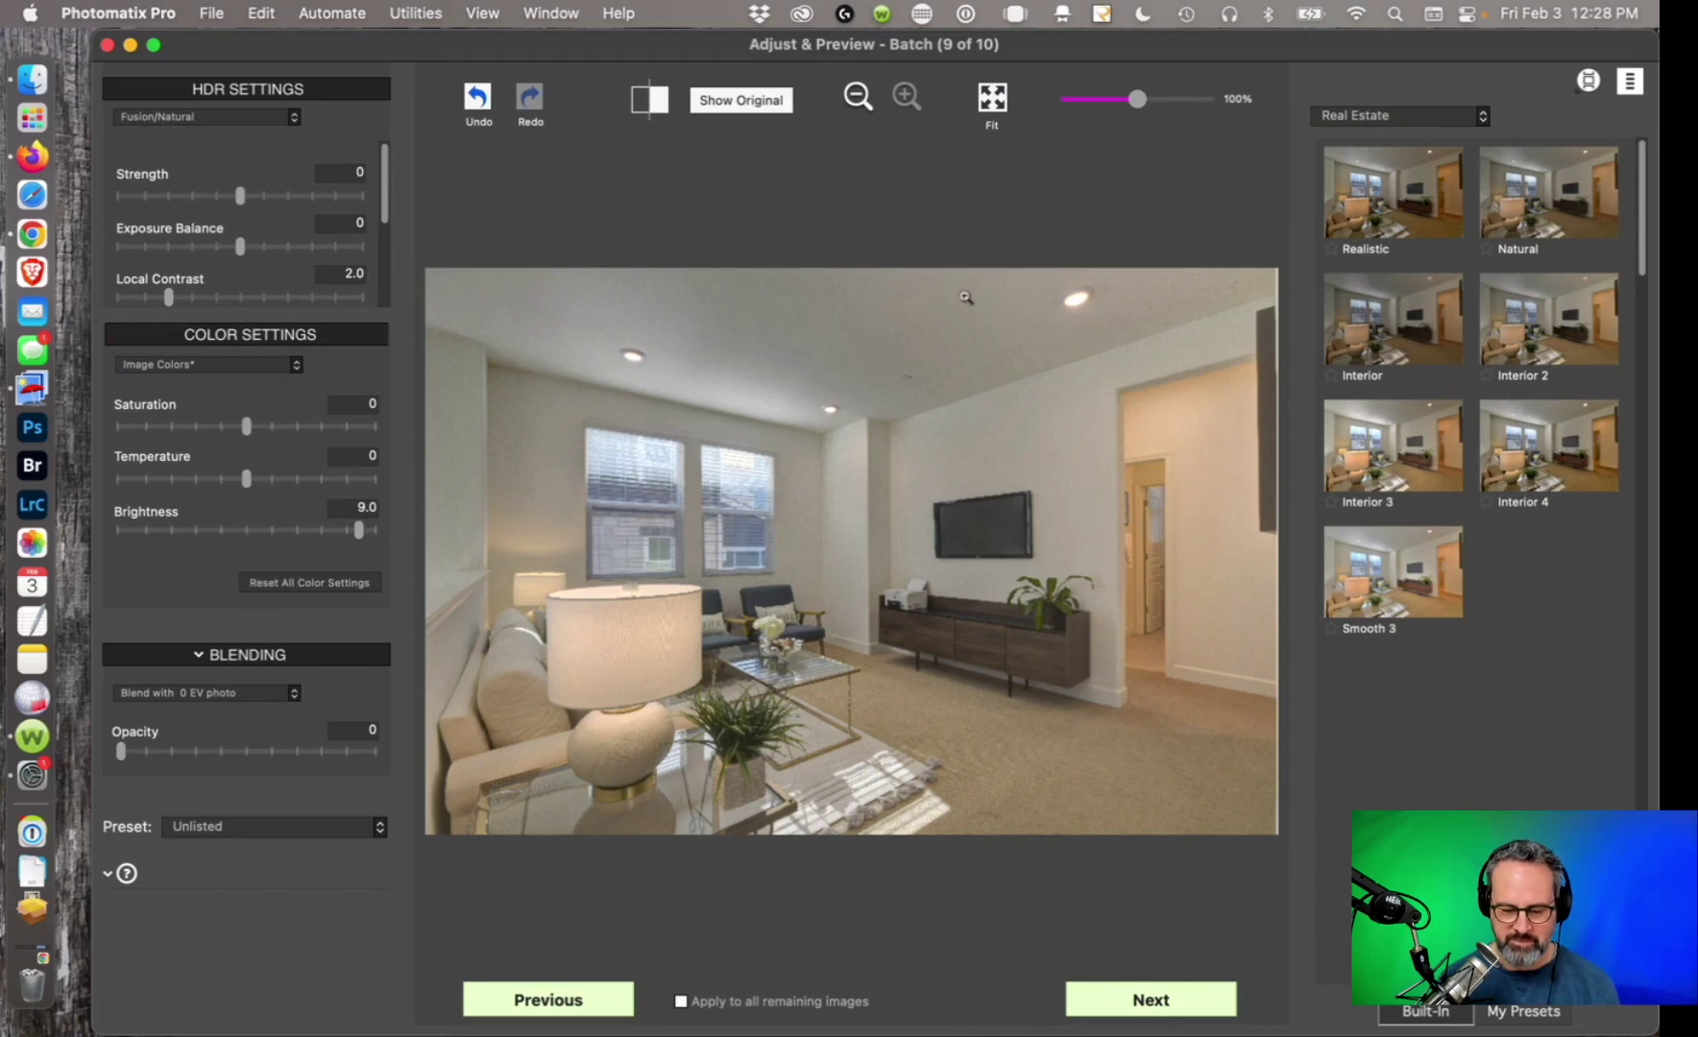
pyautogui.click(1120, 999)
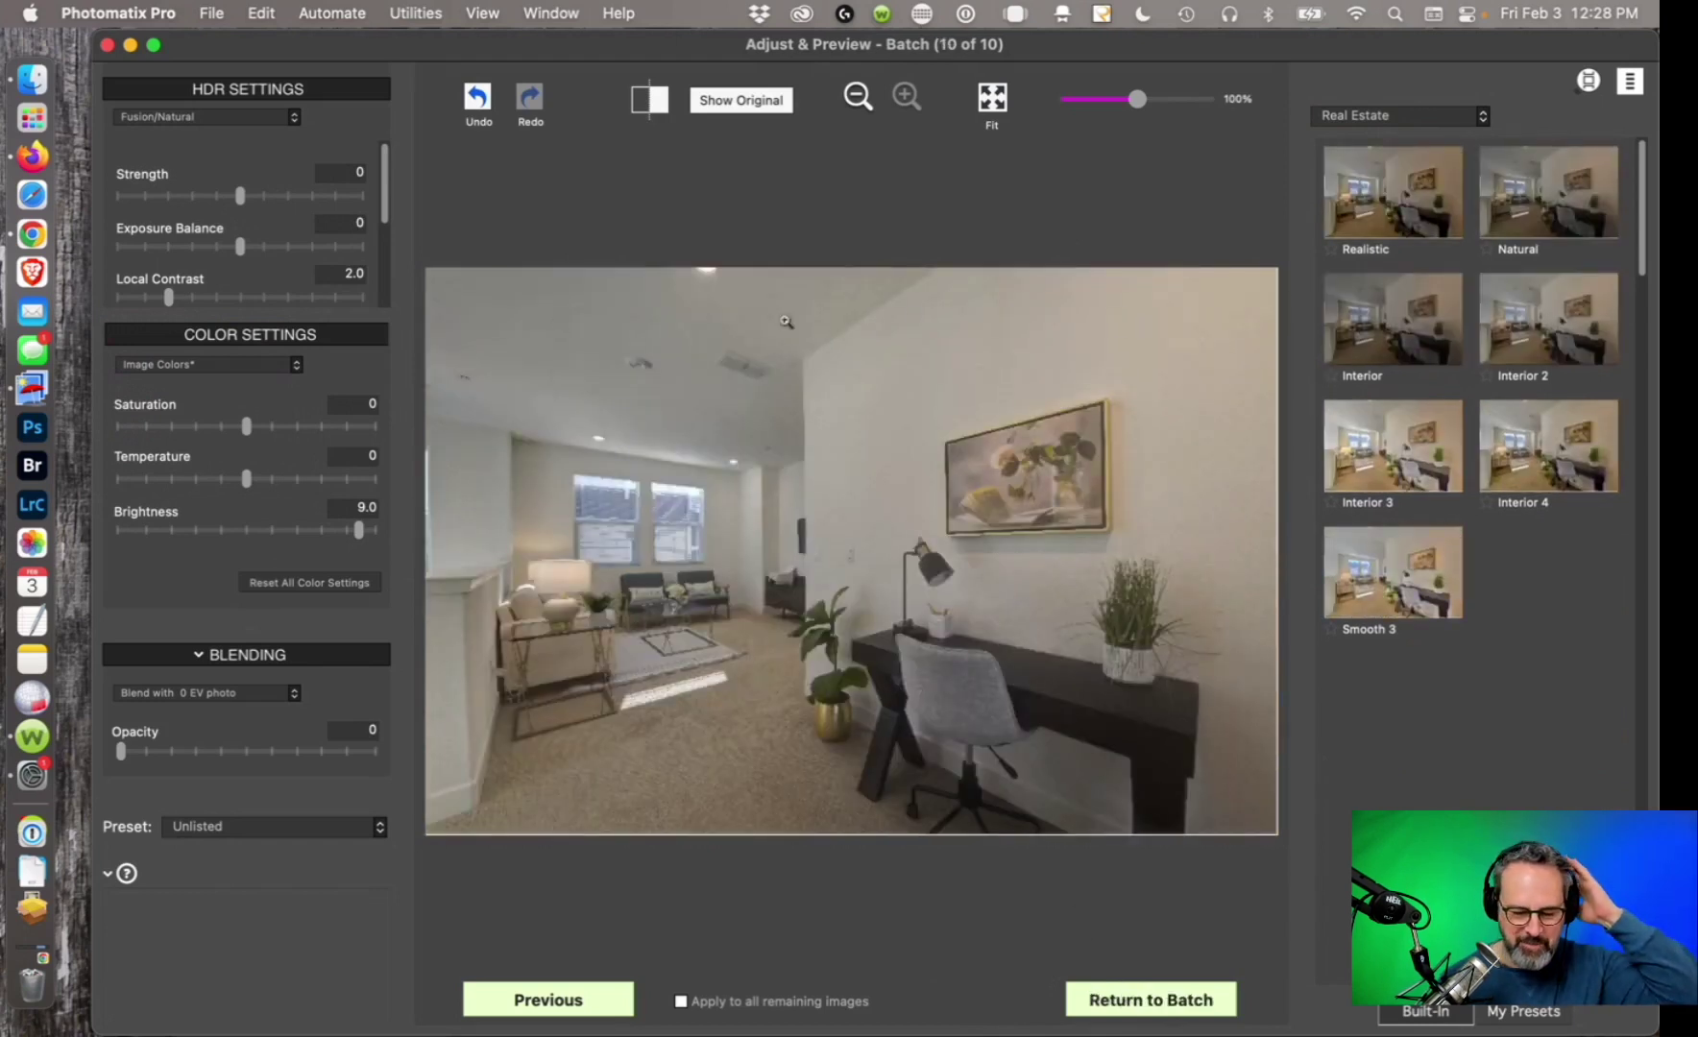
# Try strength 8.6 on the tenth image, replace it with the Interior 3 preset, and return to the batch.
pyautogui.moveTo(240, 195); pyautogui.dragTo(345, 196)
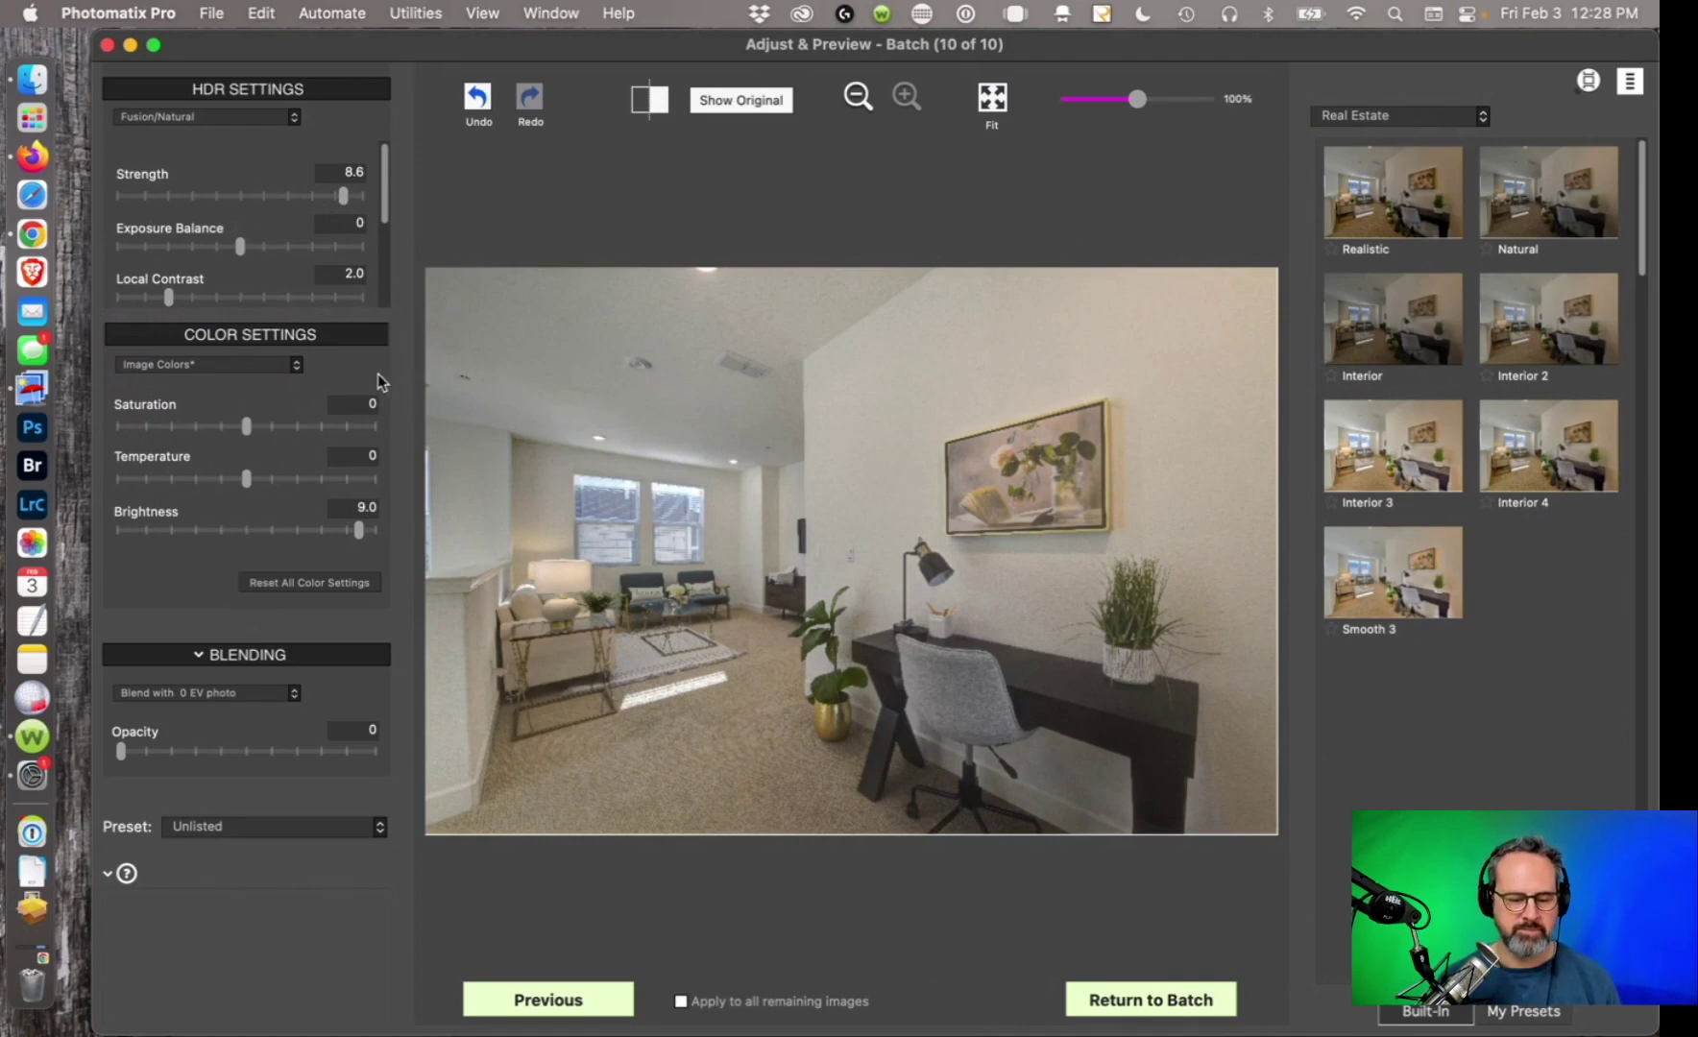
pyautogui.click(1397, 480)
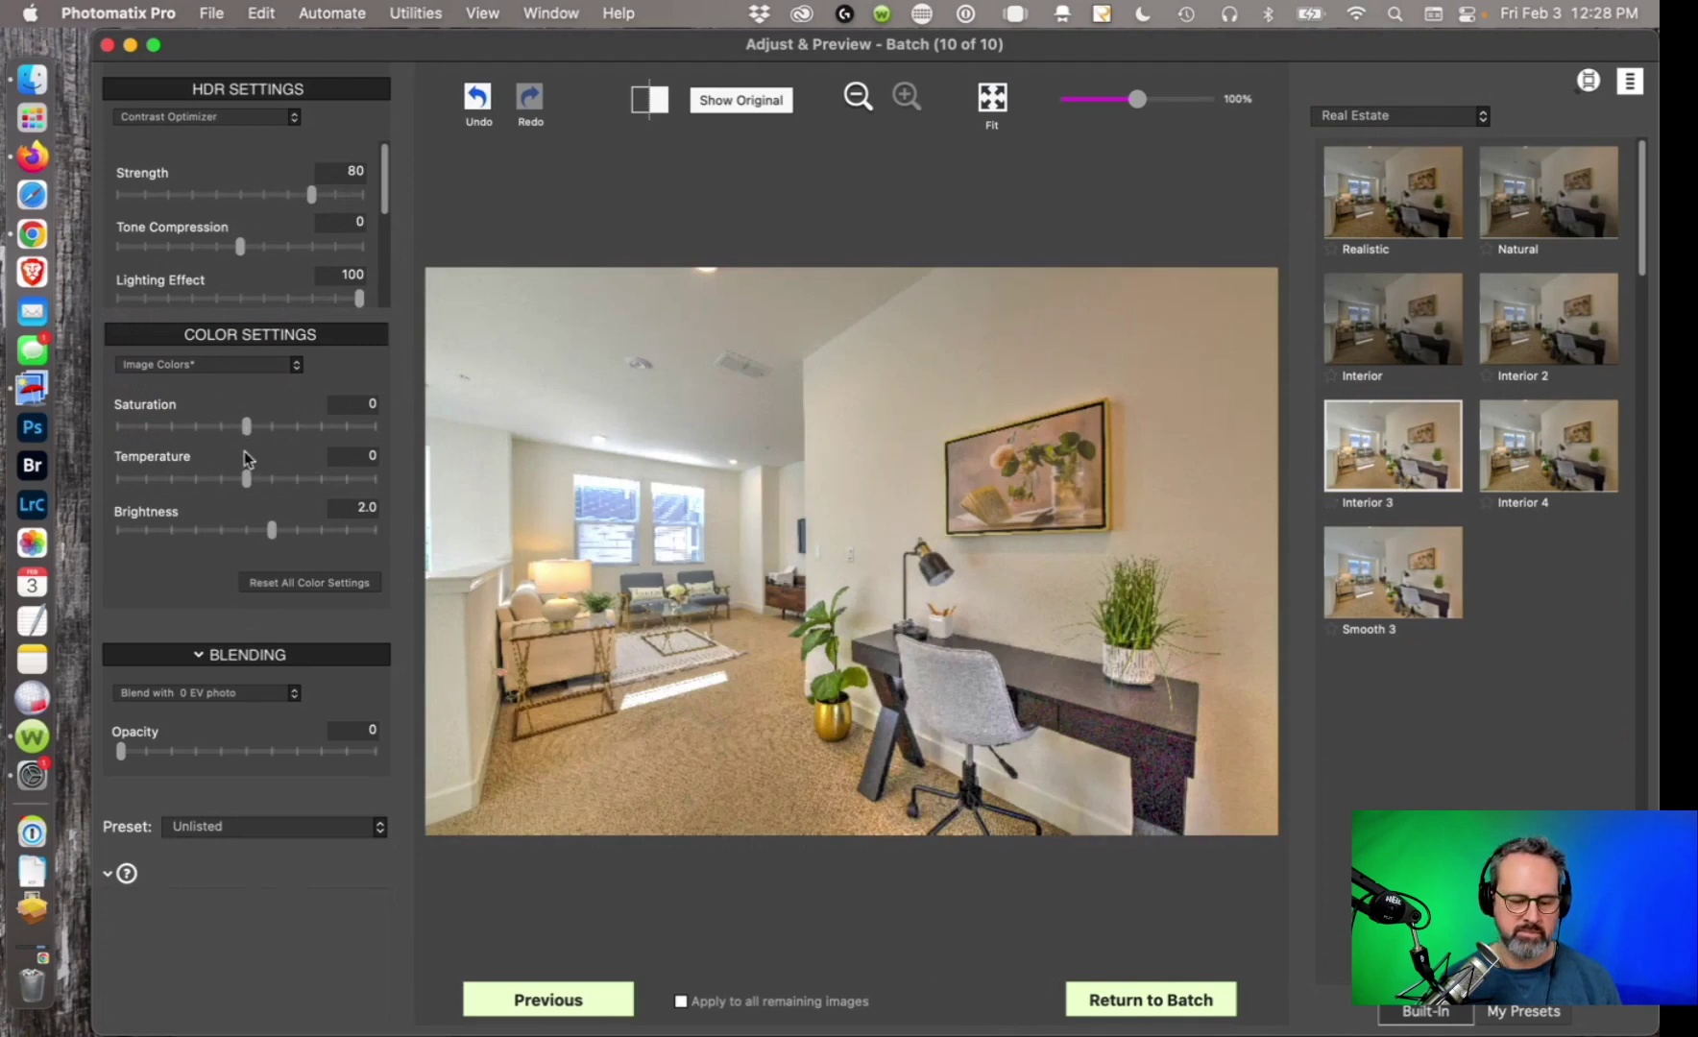
pyautogui.moveTo(271, 530)
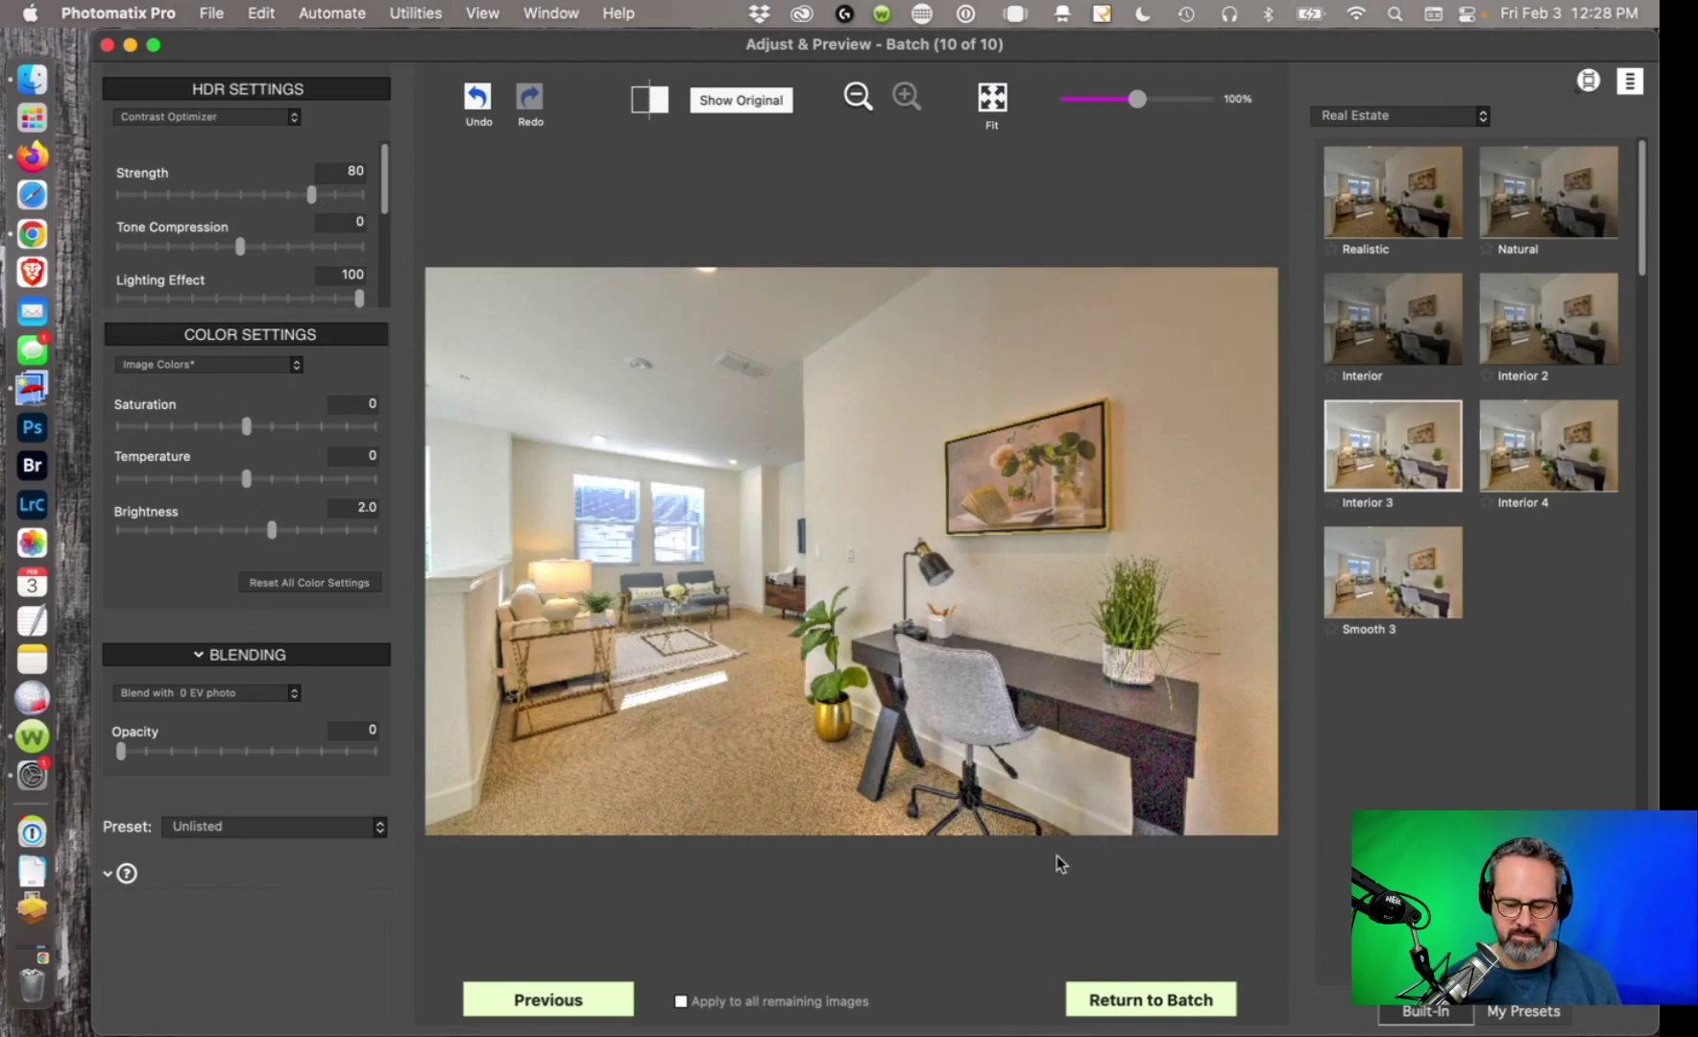
pyautogui.click(1153, 1000)
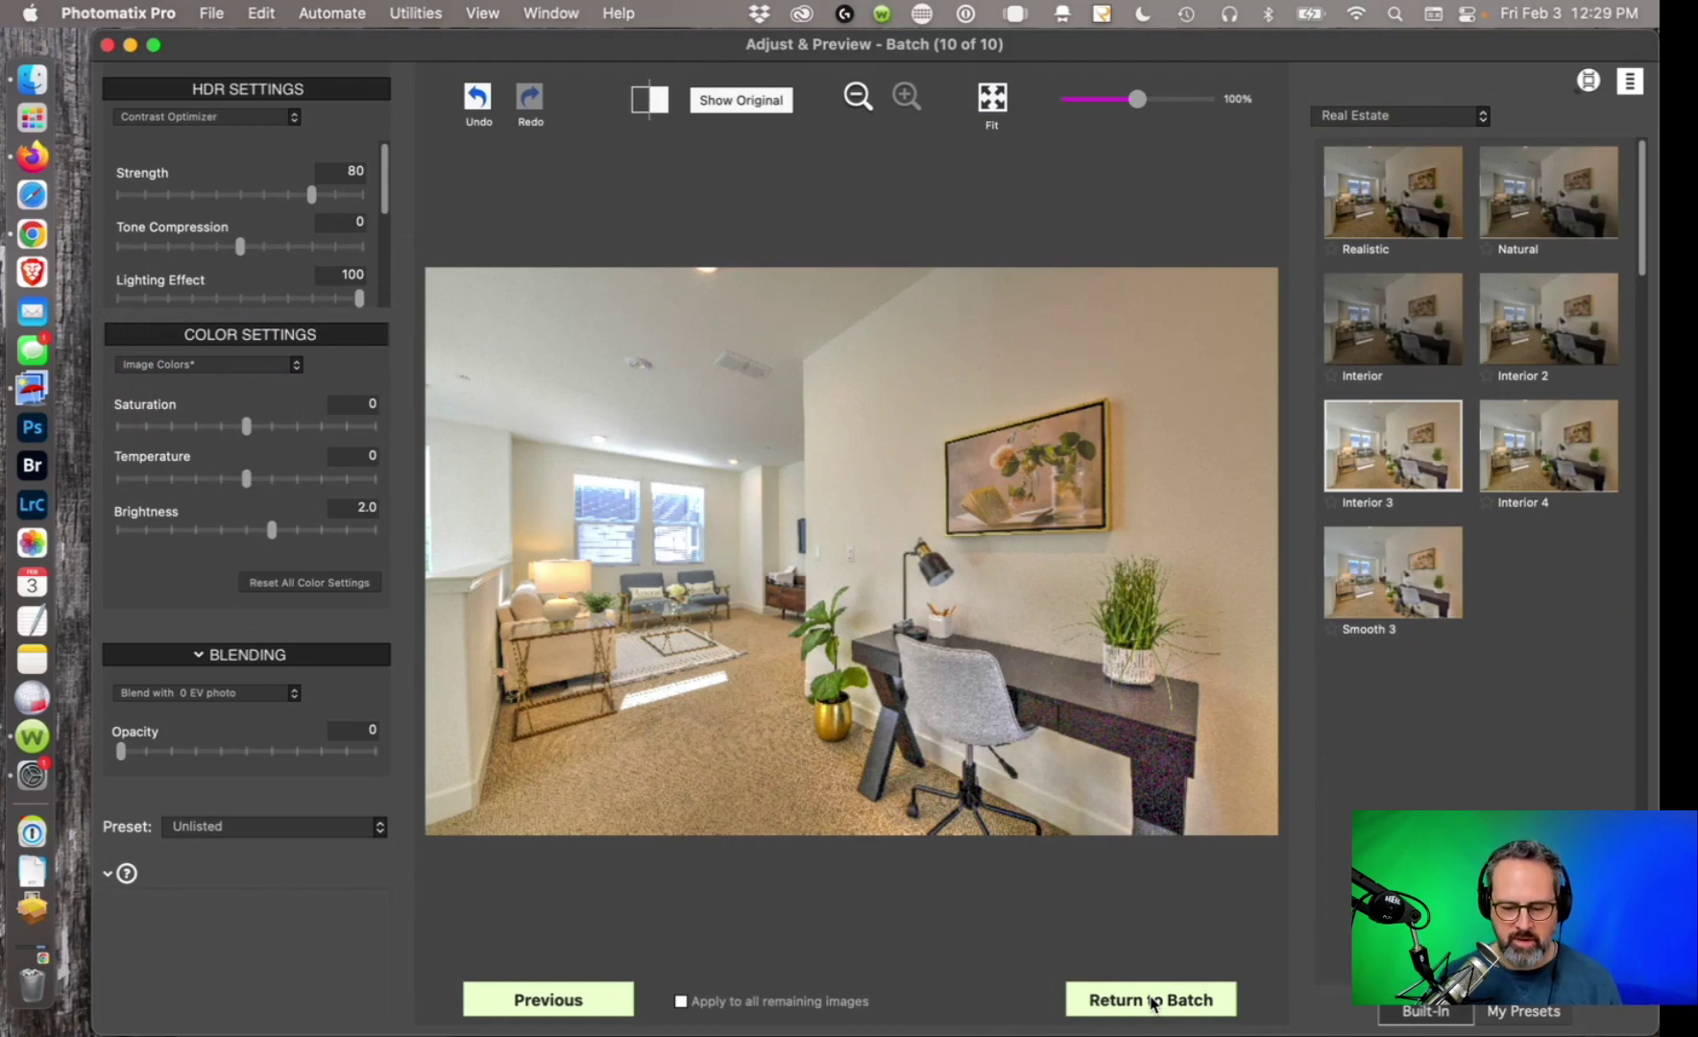